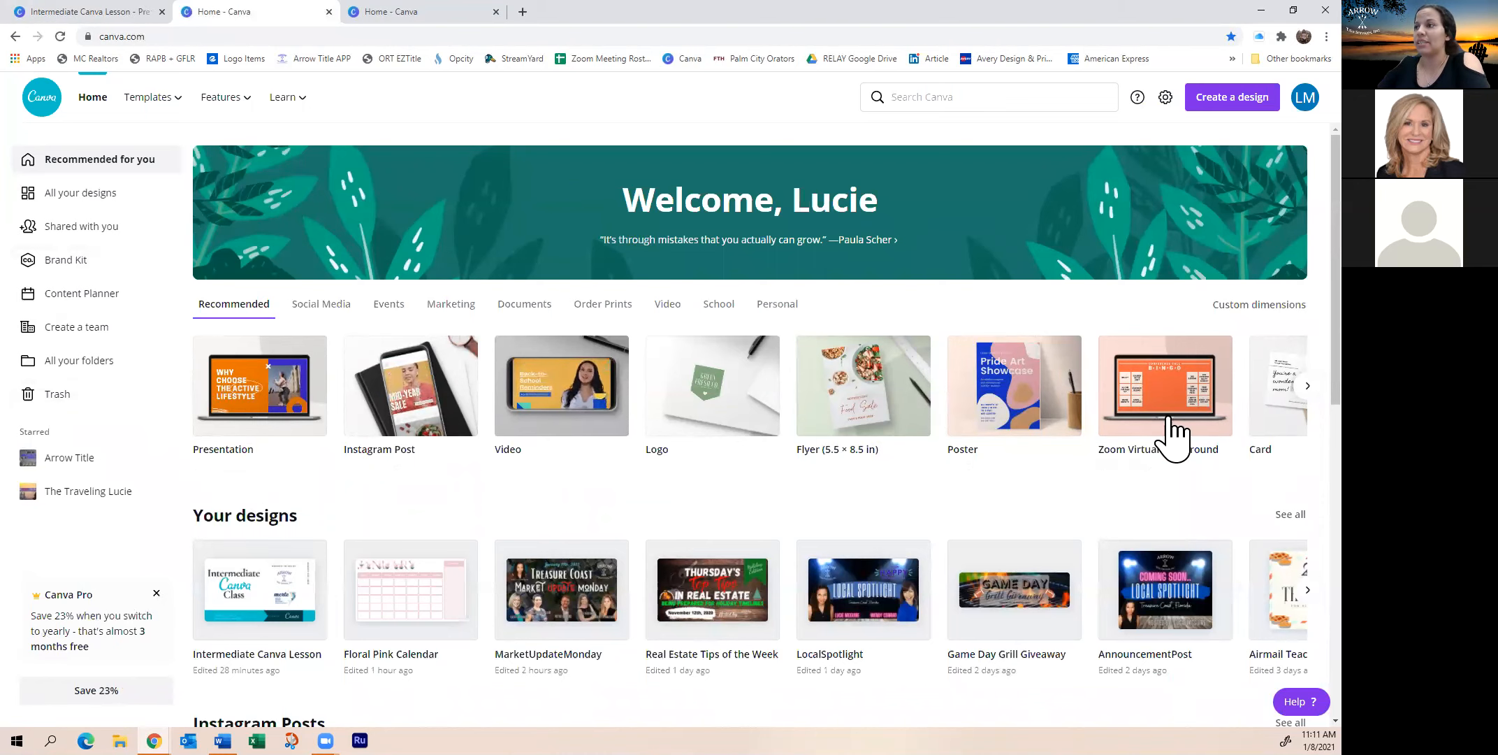
Browse down the home page template rows, paging the Zoom Virtual Backgrounds carousel forward and back
{"action": "scroll", "coordinate": [313, 367], "scroll_direction": "down", "scroll_amount": 1}
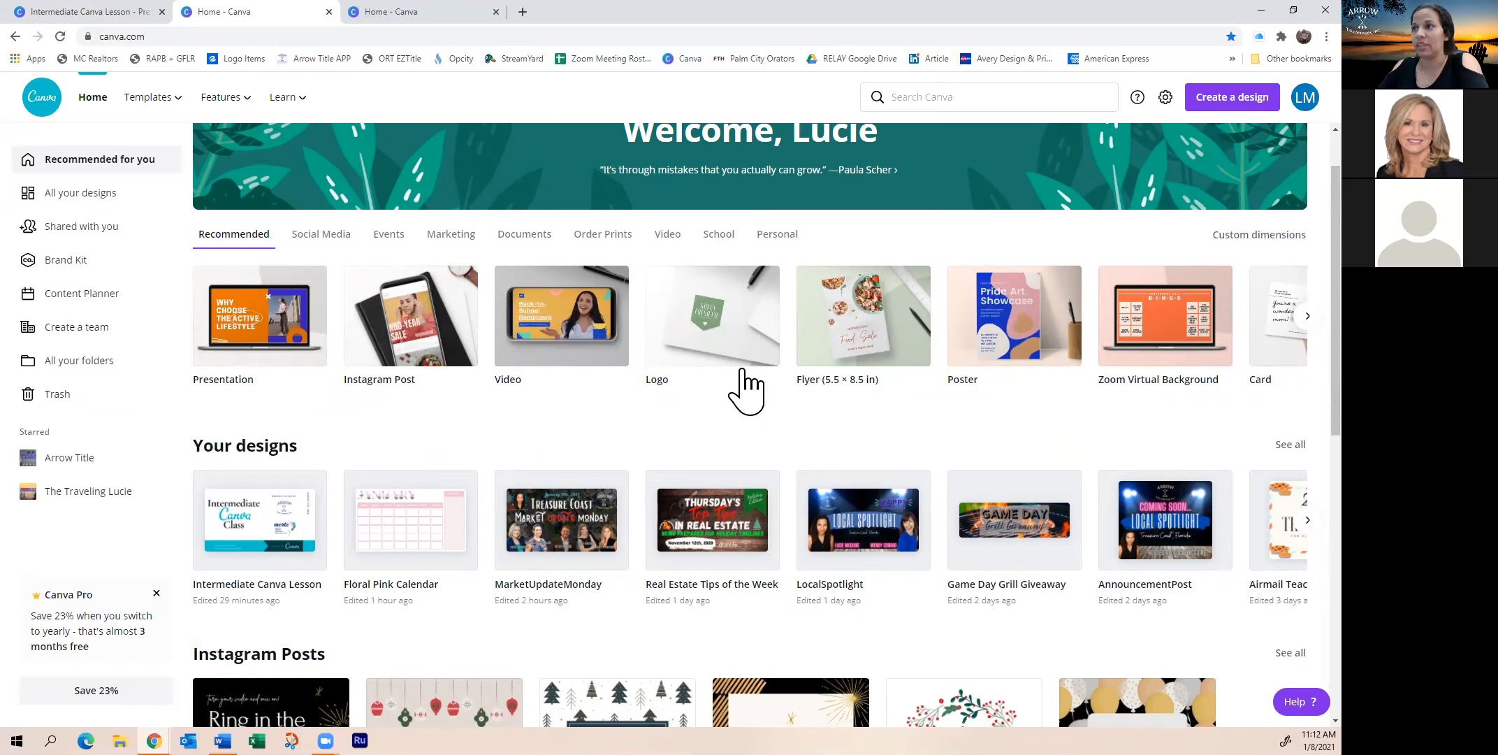
{"action": "scroll", "coordinate": [508, 392], "scroll_direction": "down", "scroll_amount": 1}
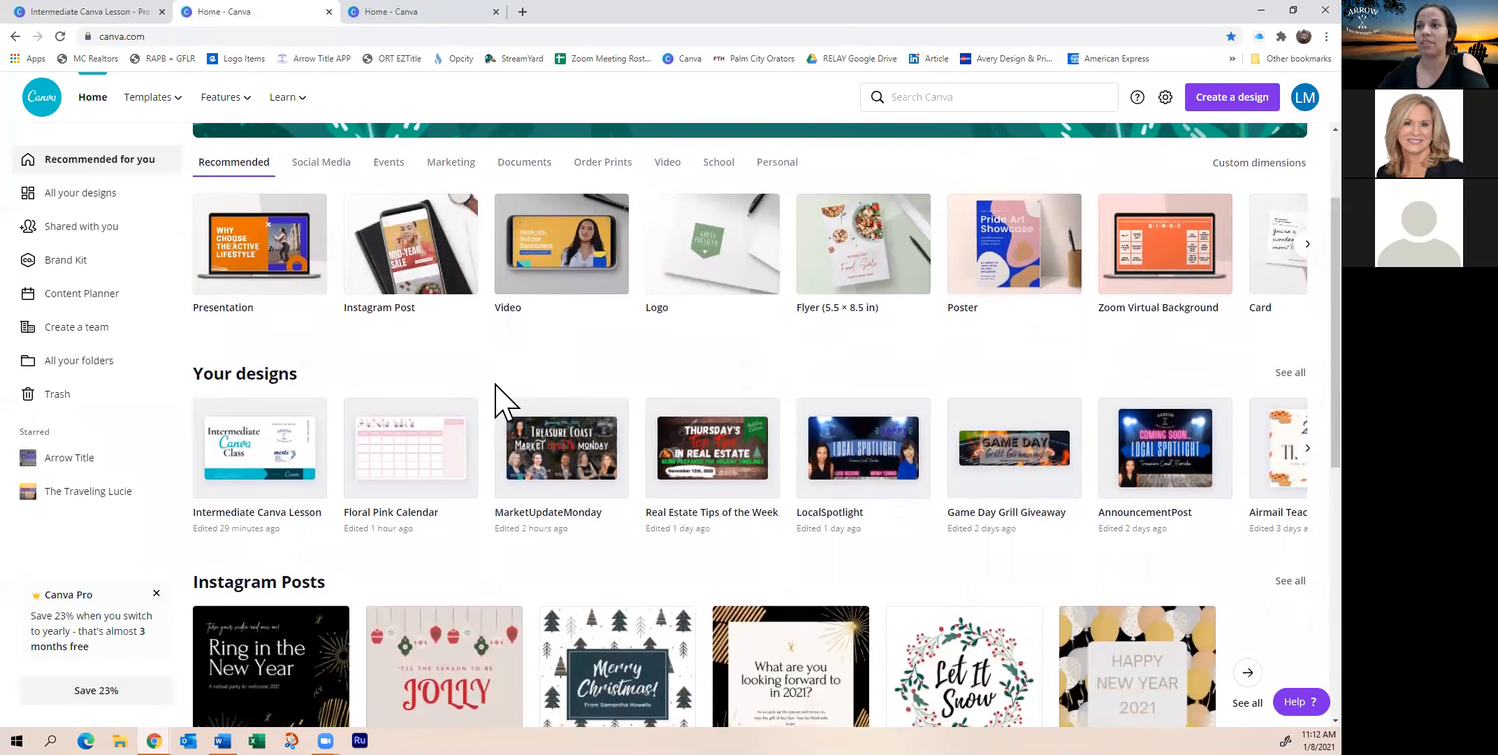
{"action": "scroll", "coordinate": [508, 403], "scroll_direction": "down", "scroll_amount": 5}
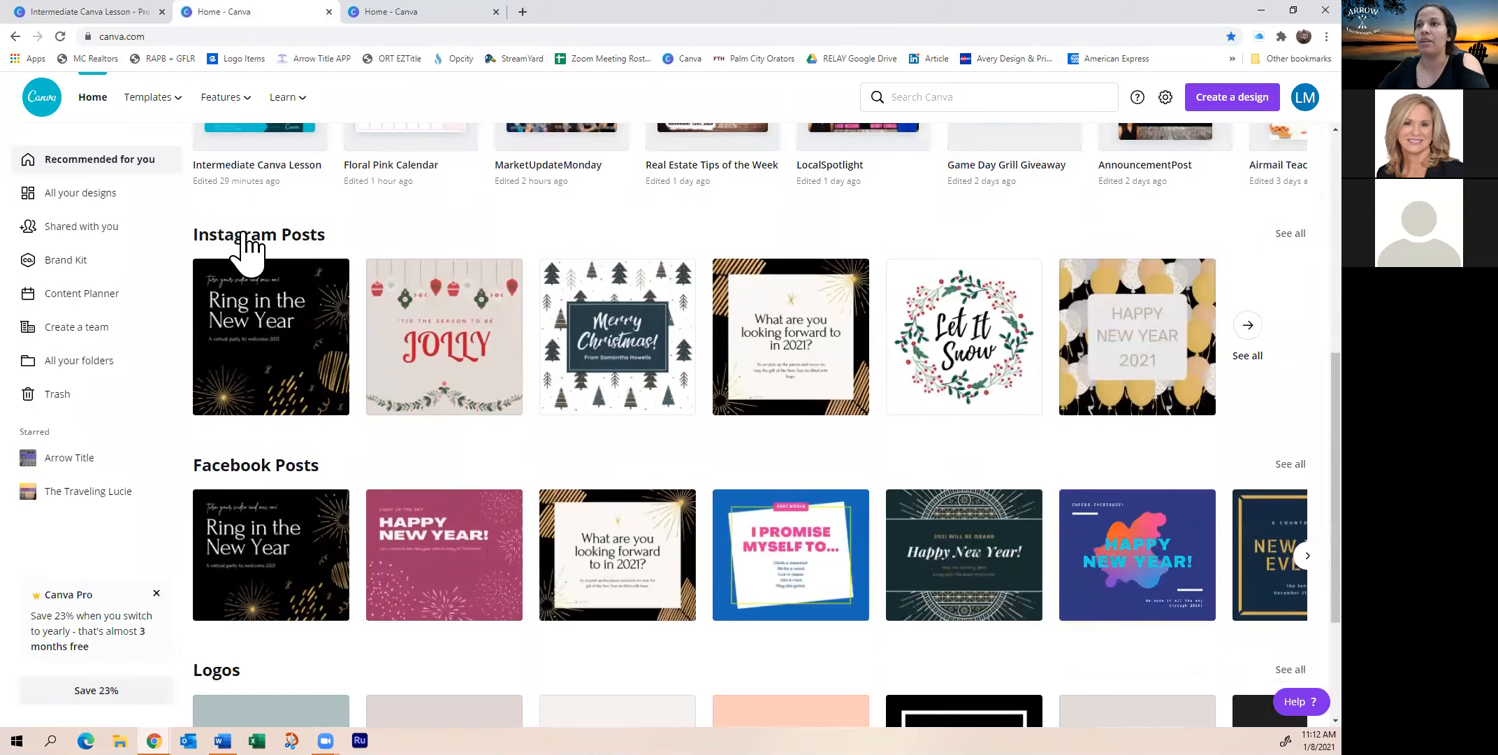
{"action": "scroll", "coordinate": [371, 438], "scroll_direction": "down", "scroll_amount": 4}
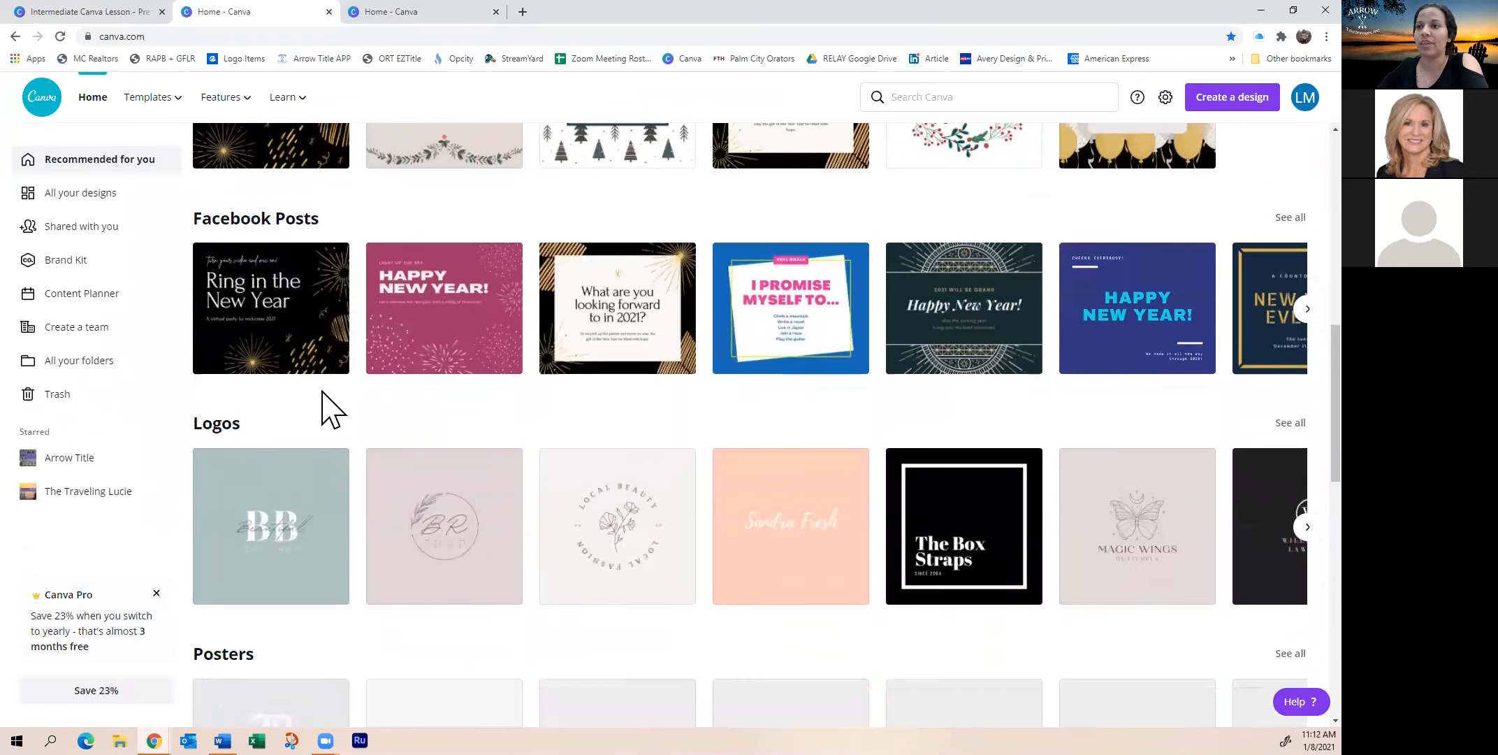
{"action": "scroll", "coordinate": [325, 399], "scroll_direction": "down", "scroll_amount": 4}
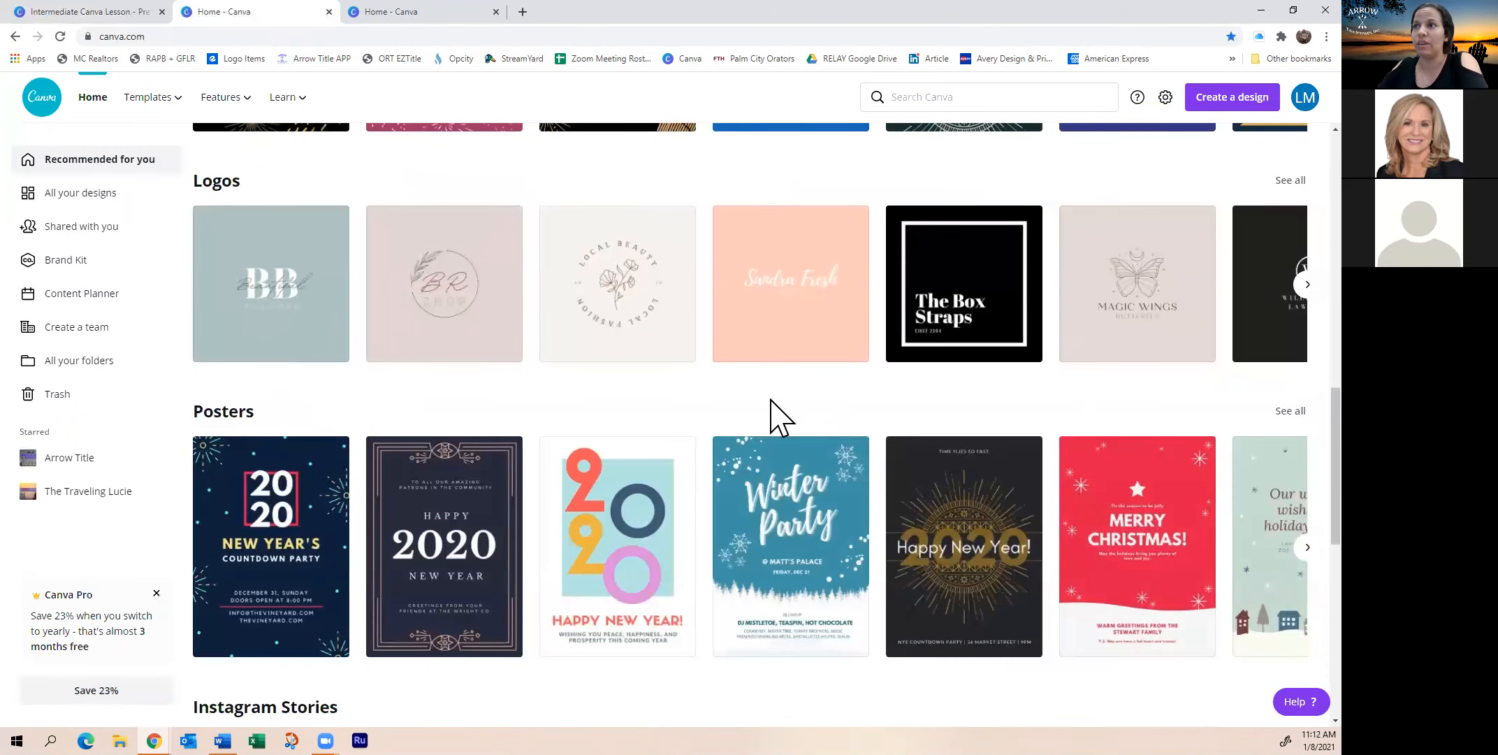
{"action": "scroll", "coordinate": [546, 414], "scroll_direction": "down", "scroll_amount": 4}
{"action": "scroll", "coordinate": [311, 377], "scroll_direction": "down", "scroll_amount": 8}
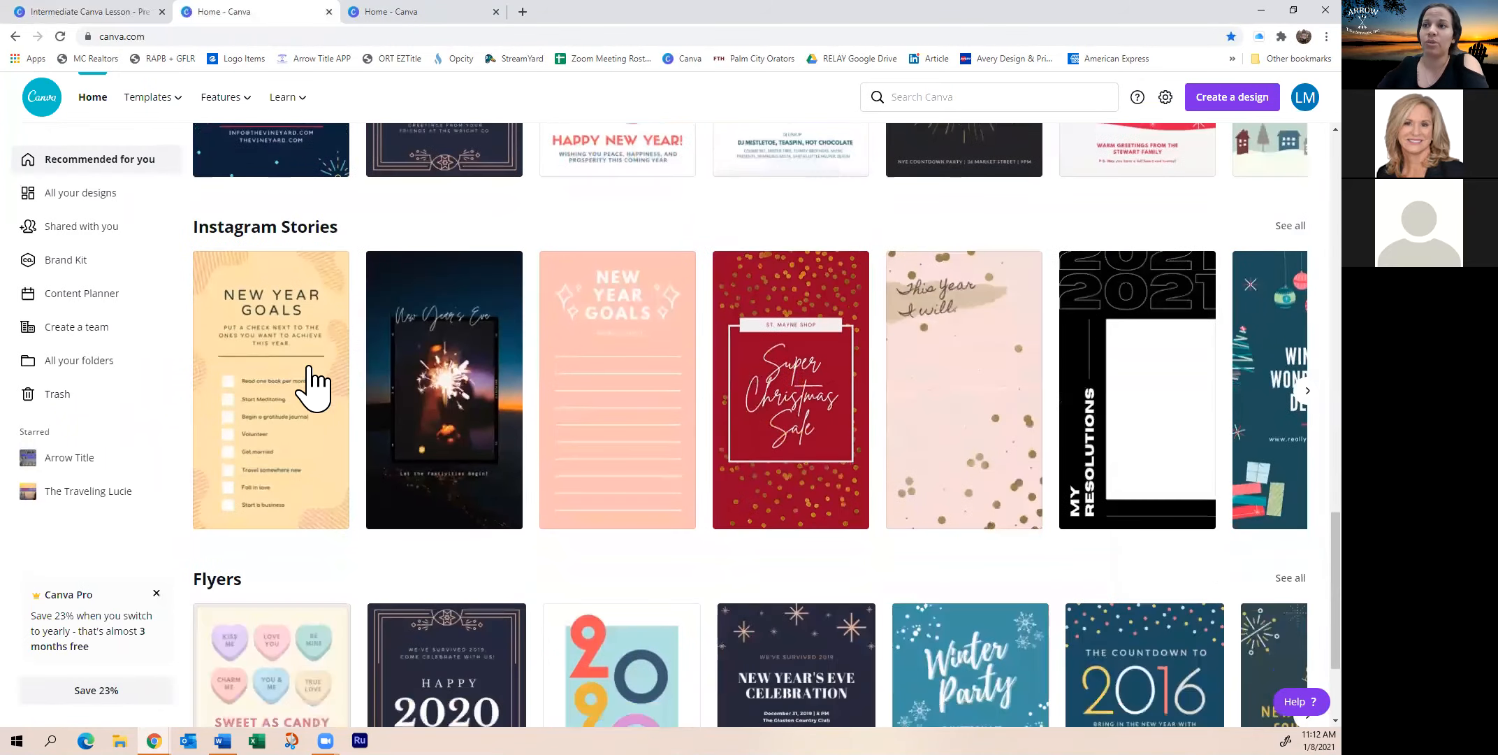
{"action": "scroll", "coordinate": [314, 360], "scroll_direction": "down", "scroll_amount": 5}
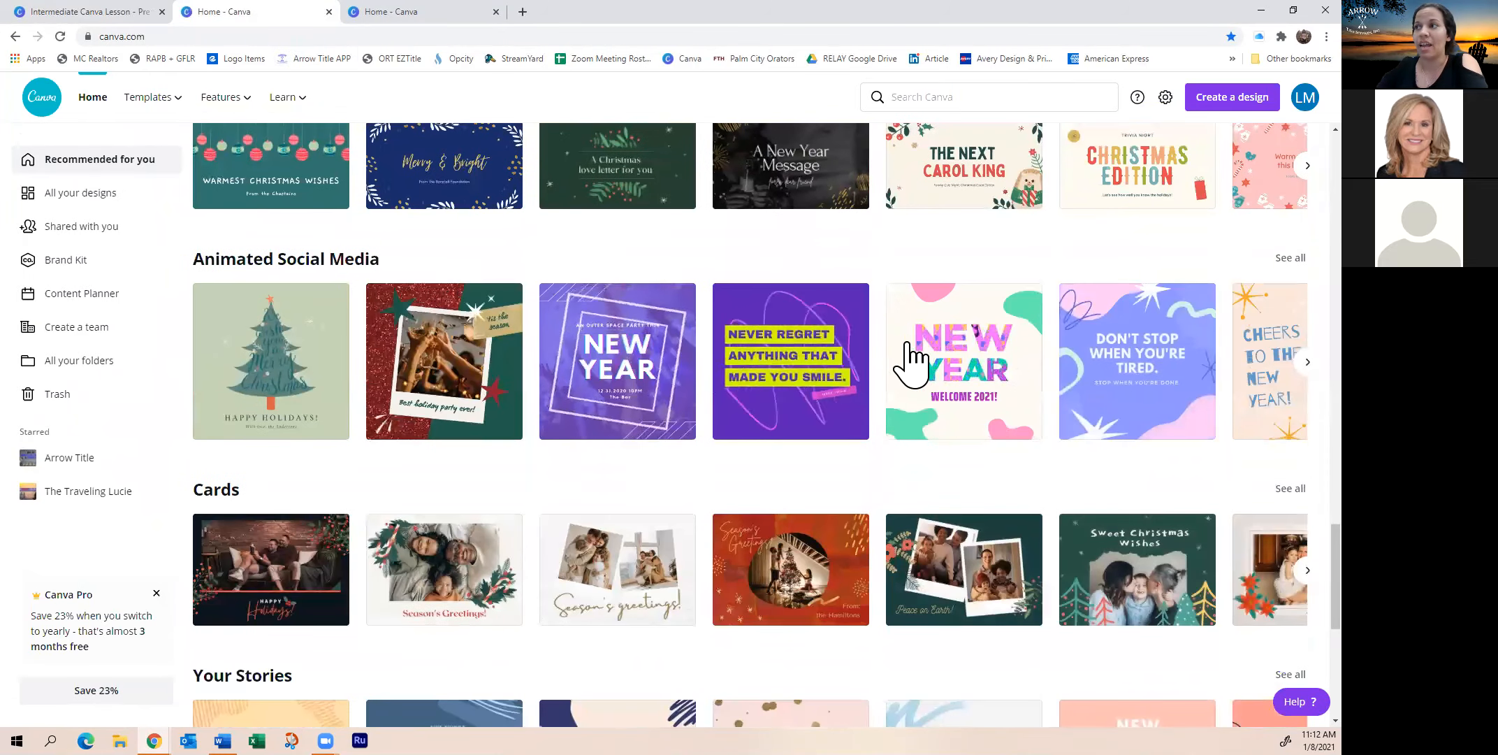
{"action": "scroll", "coordinate": [381, 389], "scroll_direction": "down", "scroll_amount": 1}
{"action": "scroll", "coordinate": [336, 364], "scroll_direction": "down", "scroll_amount": 3}
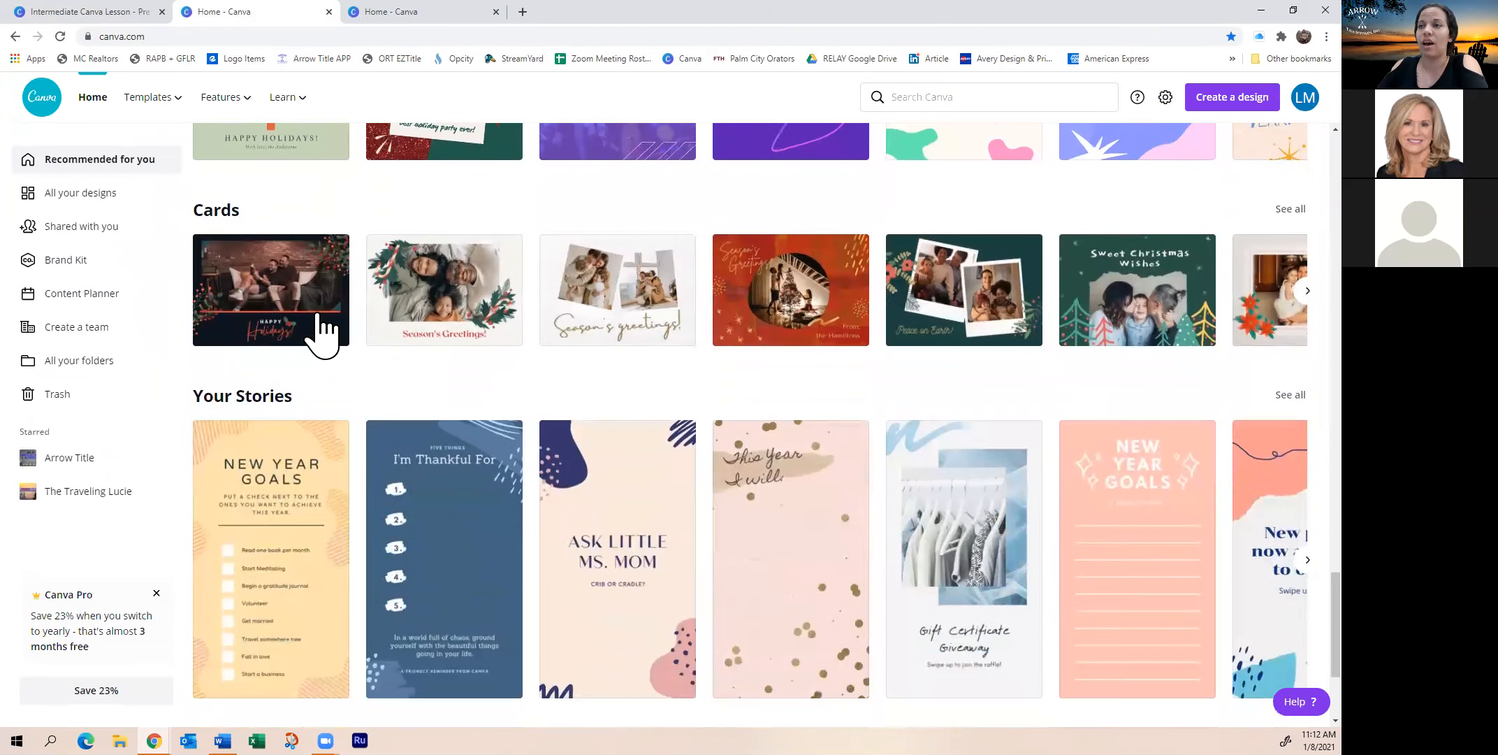
{"action": "scroll", "coordinate": [318, 392], "scroll_direction": "down", "scroll_amount": 3}
{"action": "scroll", "coordinate": [321, 374], "scroll_direction": "down", "scroll_amount": 12}
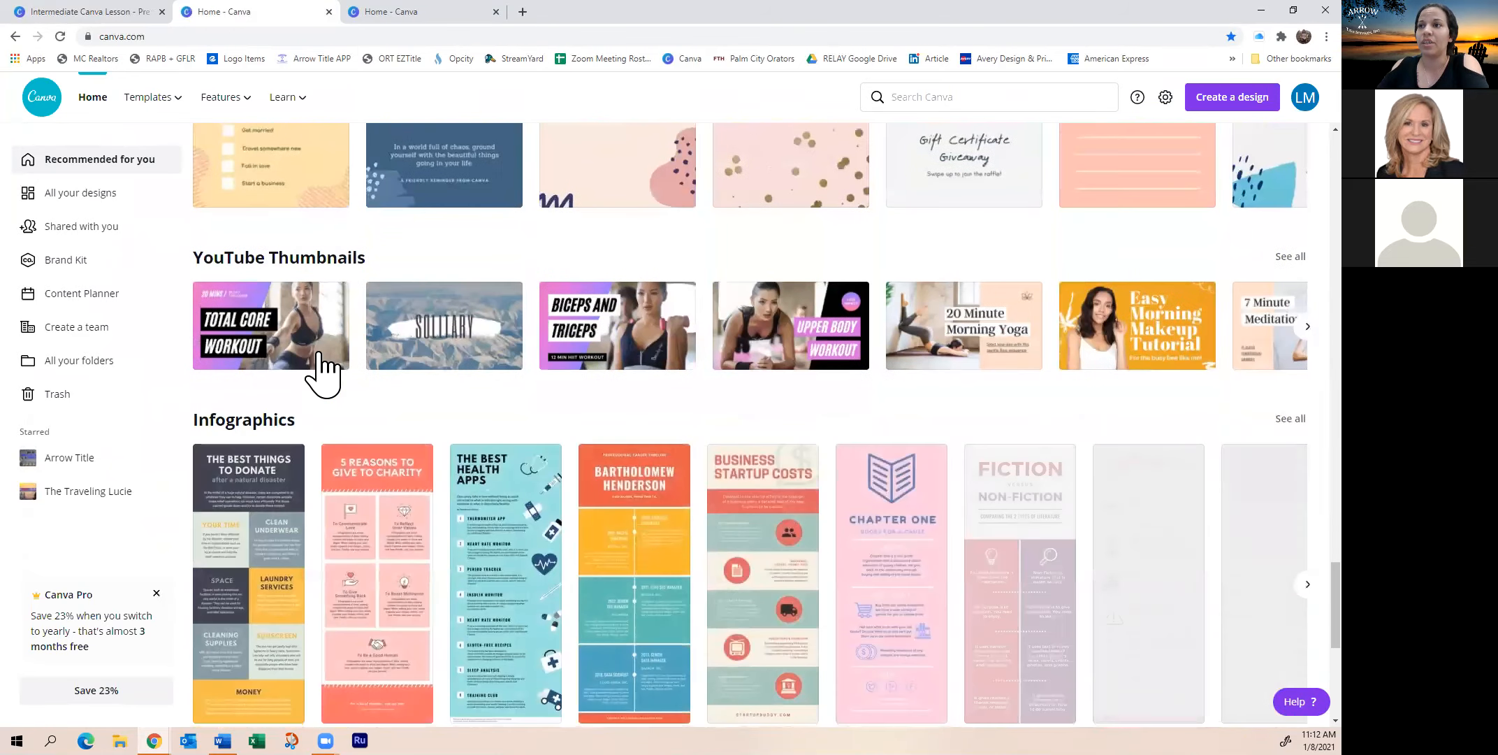
{"action": "scroll", "coordinate": [324, 363], "scroll_direction": "down", "scroll_amount": 5}
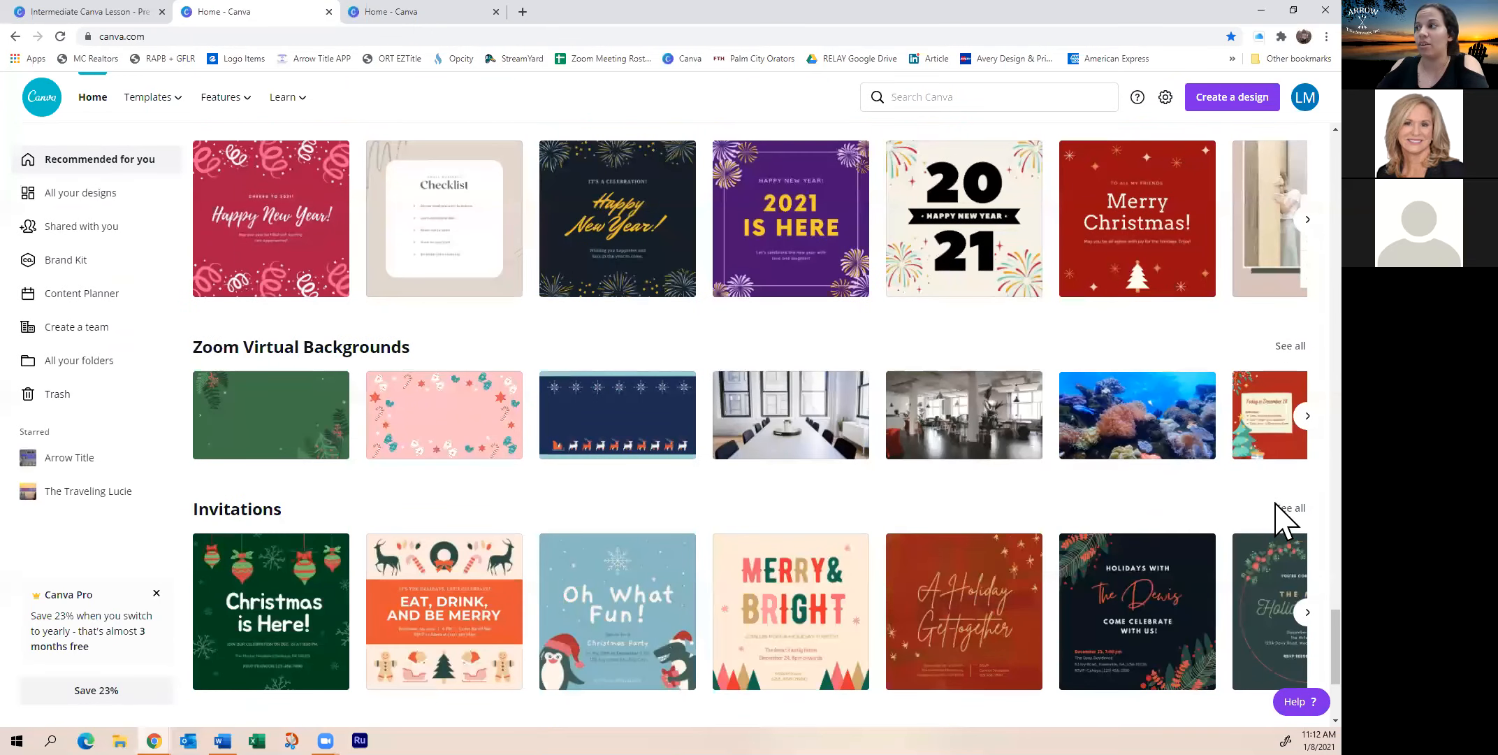
{"action": "left_click", "coordinate": [1296, 418]}
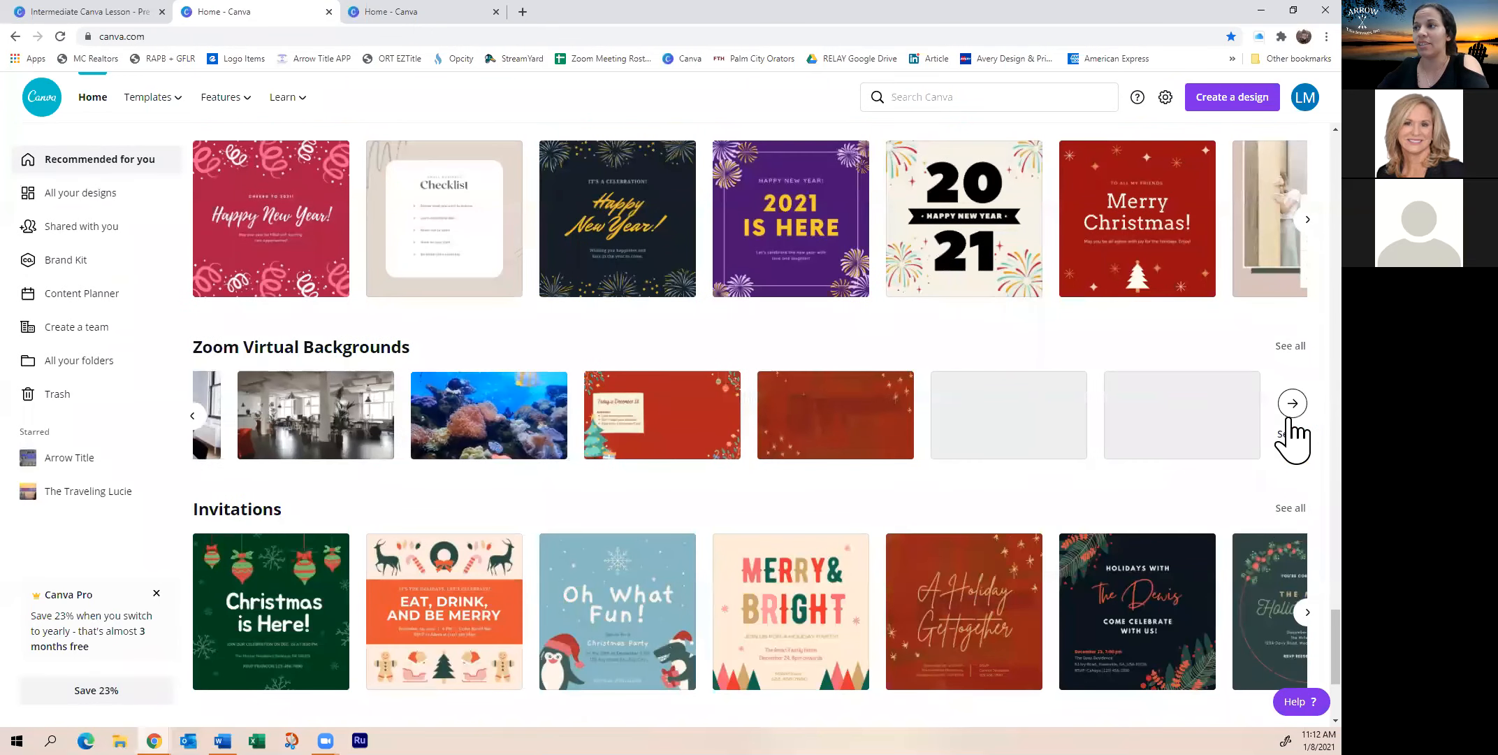
{"action": "left_click", "coordinate": [194, 415]}
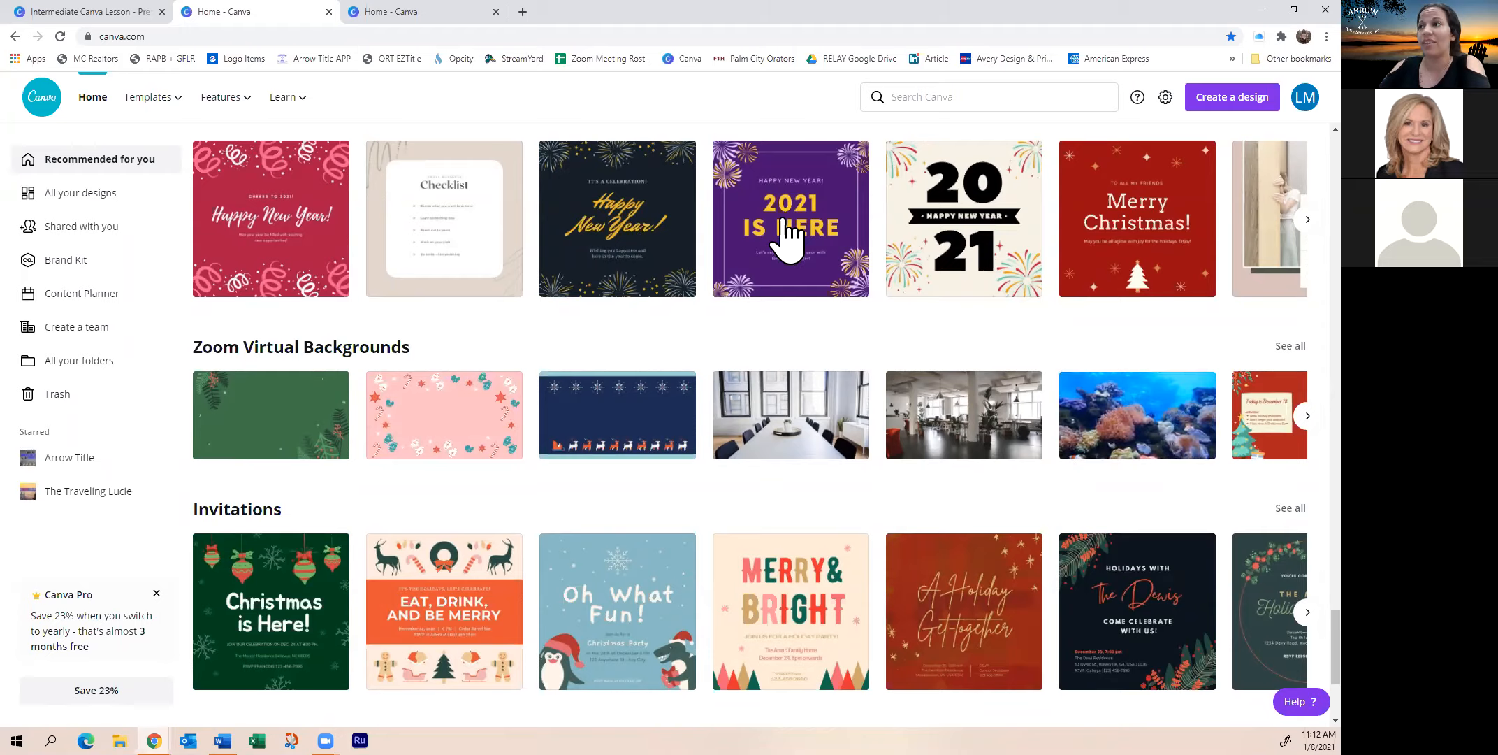
Return to the top of the home page and bring up the Templates menu
{"action": "scroll", "coordinate": [559, 315], "scroll_direction": "up", "scroll_amount": 8}
{"action": "scroll", "coordinate": [541, 315], "scroll_direction": "up", "scroll_amount": 15}
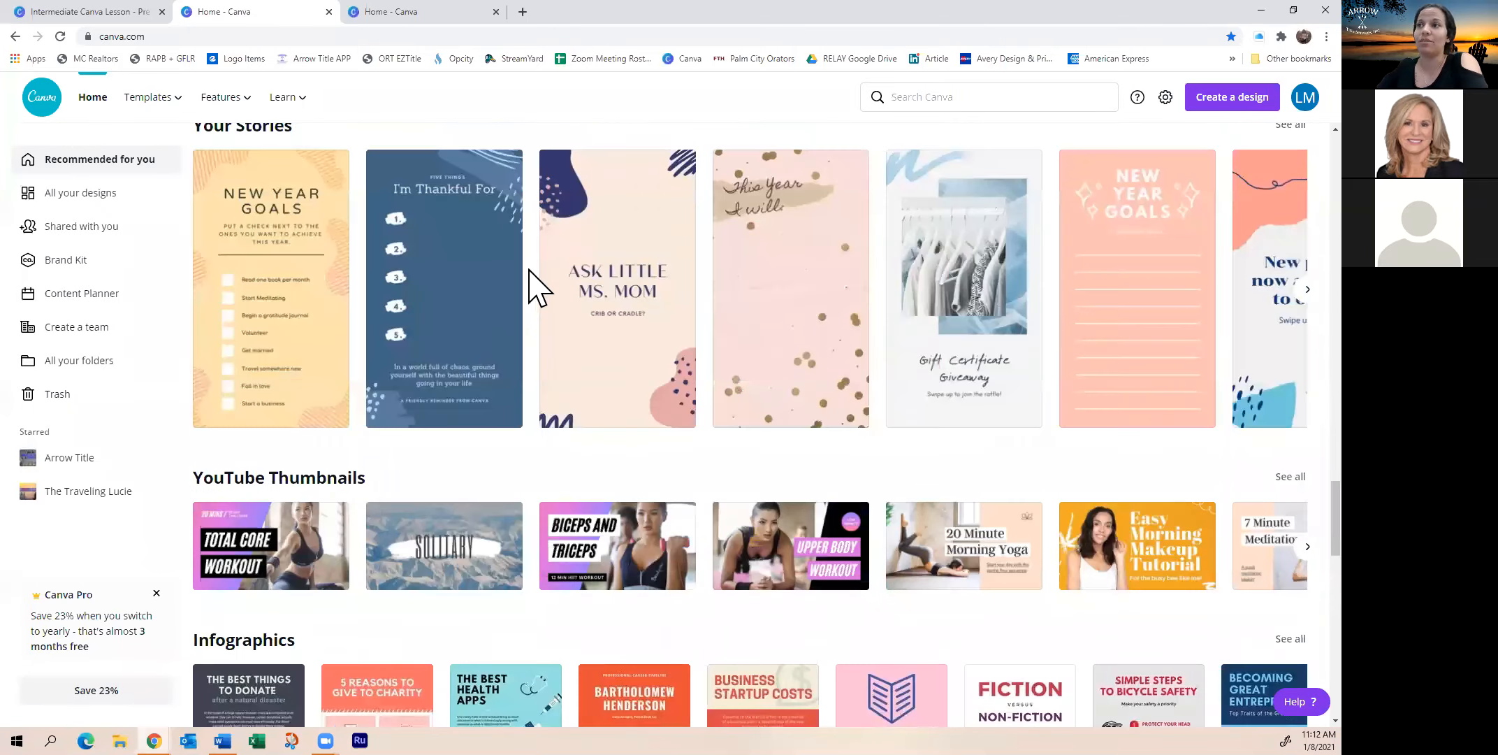
{"action": "scroll", "coordinate": [535, 280], "scroll_direction": "up", "scroll_amount": 15}
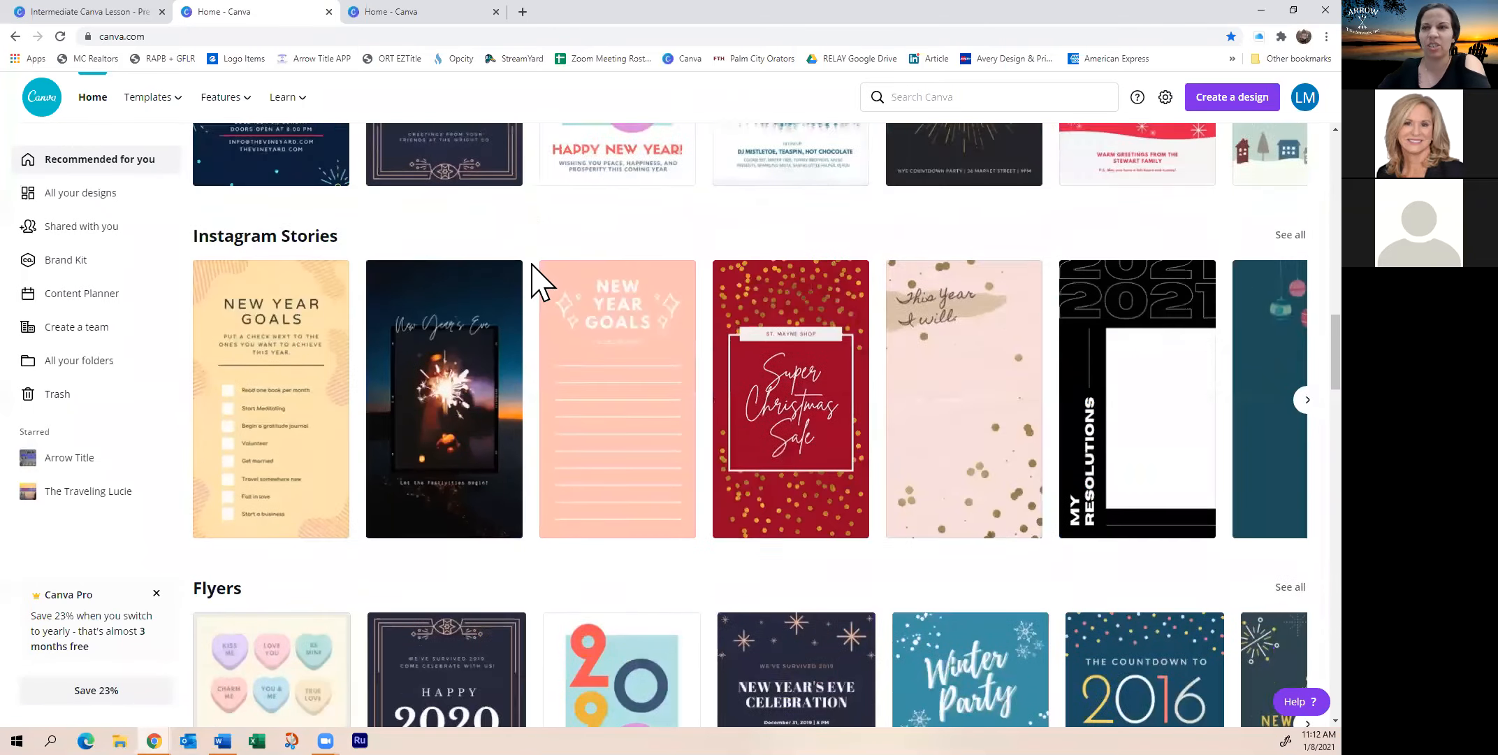
{"action": "scroll", "coordinate": [508, 279], "scroll_direction": "up", "scroll_amount": 6}
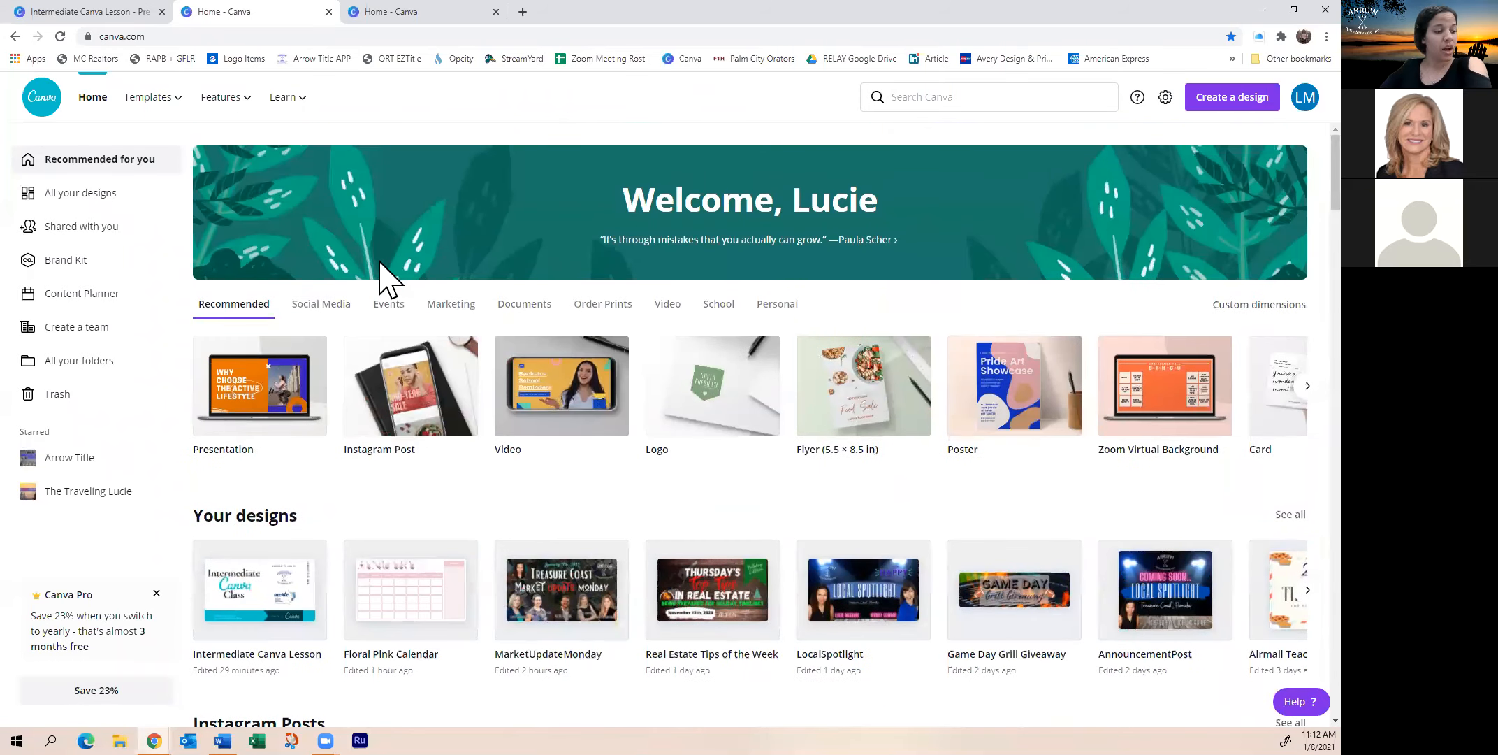
{"action": "scroll", "coordinate": [475, 399], "scroll_direction": "down", "scroll_amount": 3}
{"action": "scroll", "coordinate": [454, 363], "scroll_direction": "up", "scroll_amount": 3}
{"action": "mouse_move", "coordinate": [168, 110]}
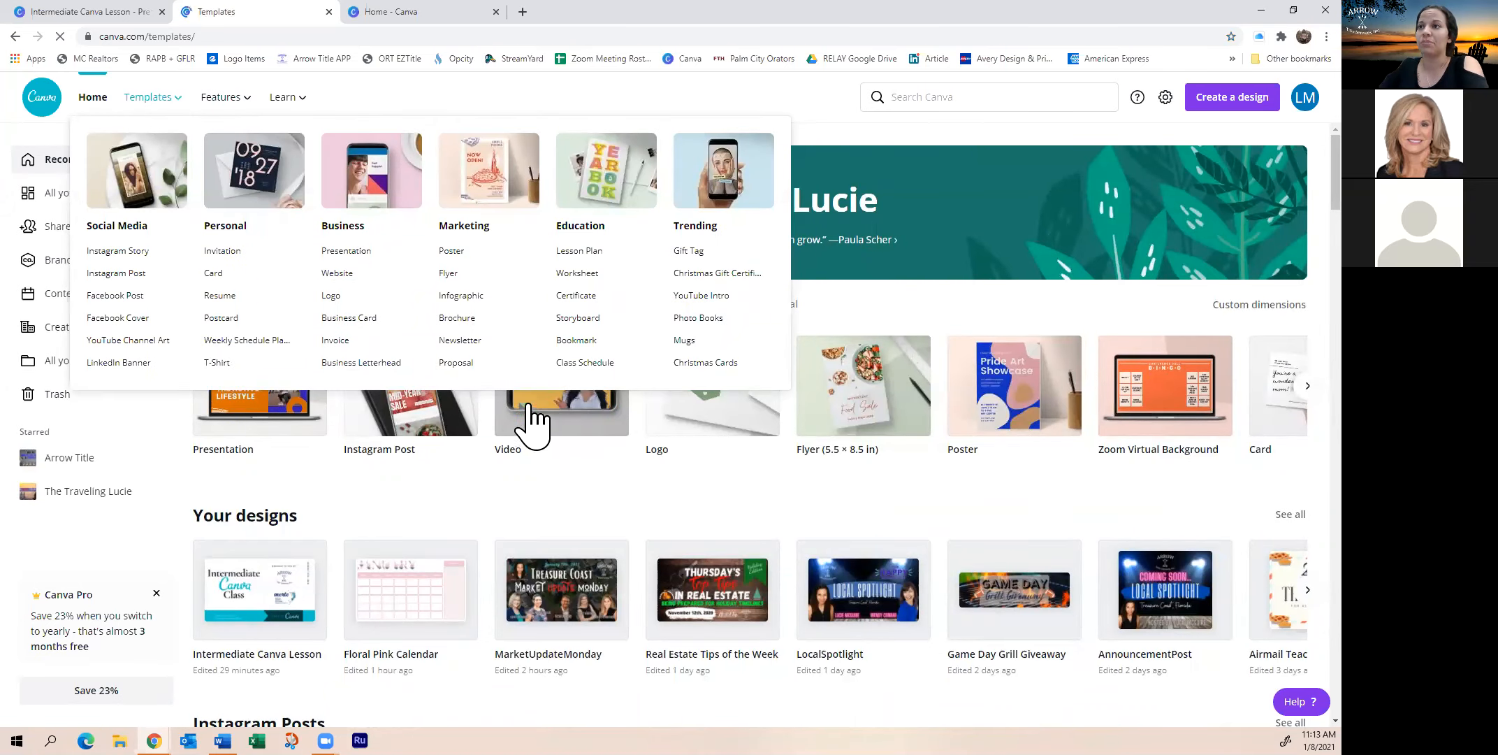
Start a custom-size design from the Create a design list
{"action": "scroll", "coordinate": [525, 419], "scroll_direction": "down", "scroll_amount": 2}
{"action": "scroll", "coordinate": [531, 419], "scroll_direction": "down", "scroll_amount": 10}
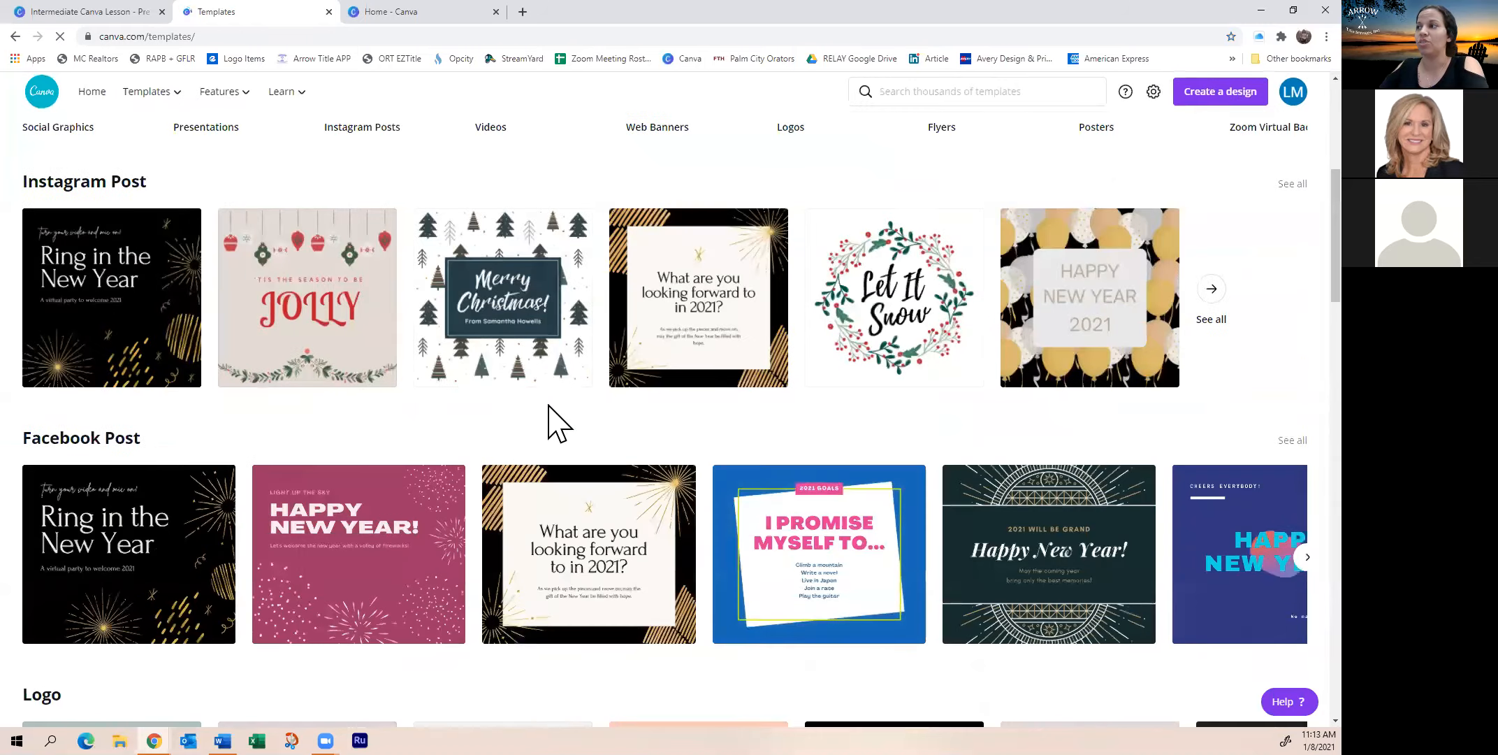
{"action": "scroll", "coordinate": [796, 377], "scroll_direction": "up", "scroll_amount": 10}
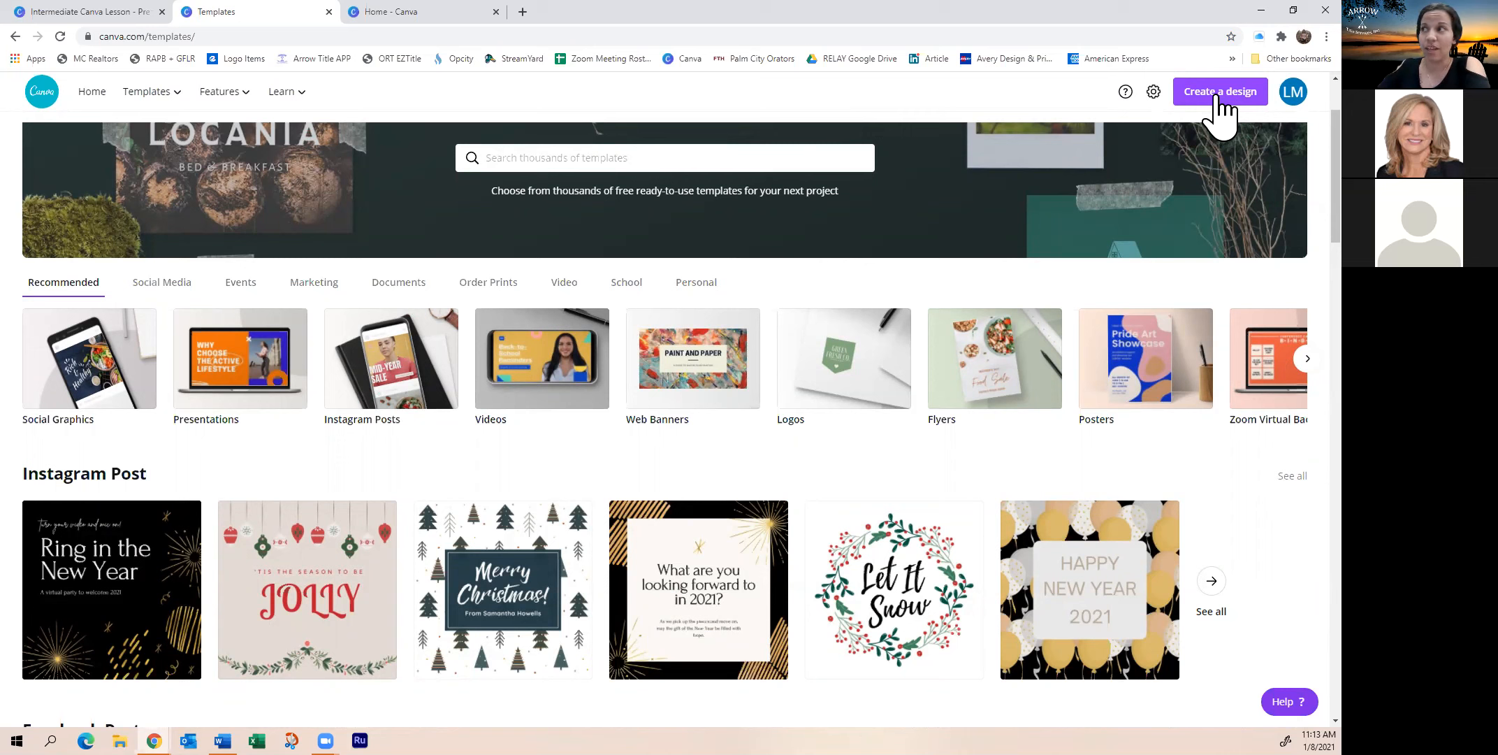
{"action": "left_click", "coordinate": [1218, 98]}
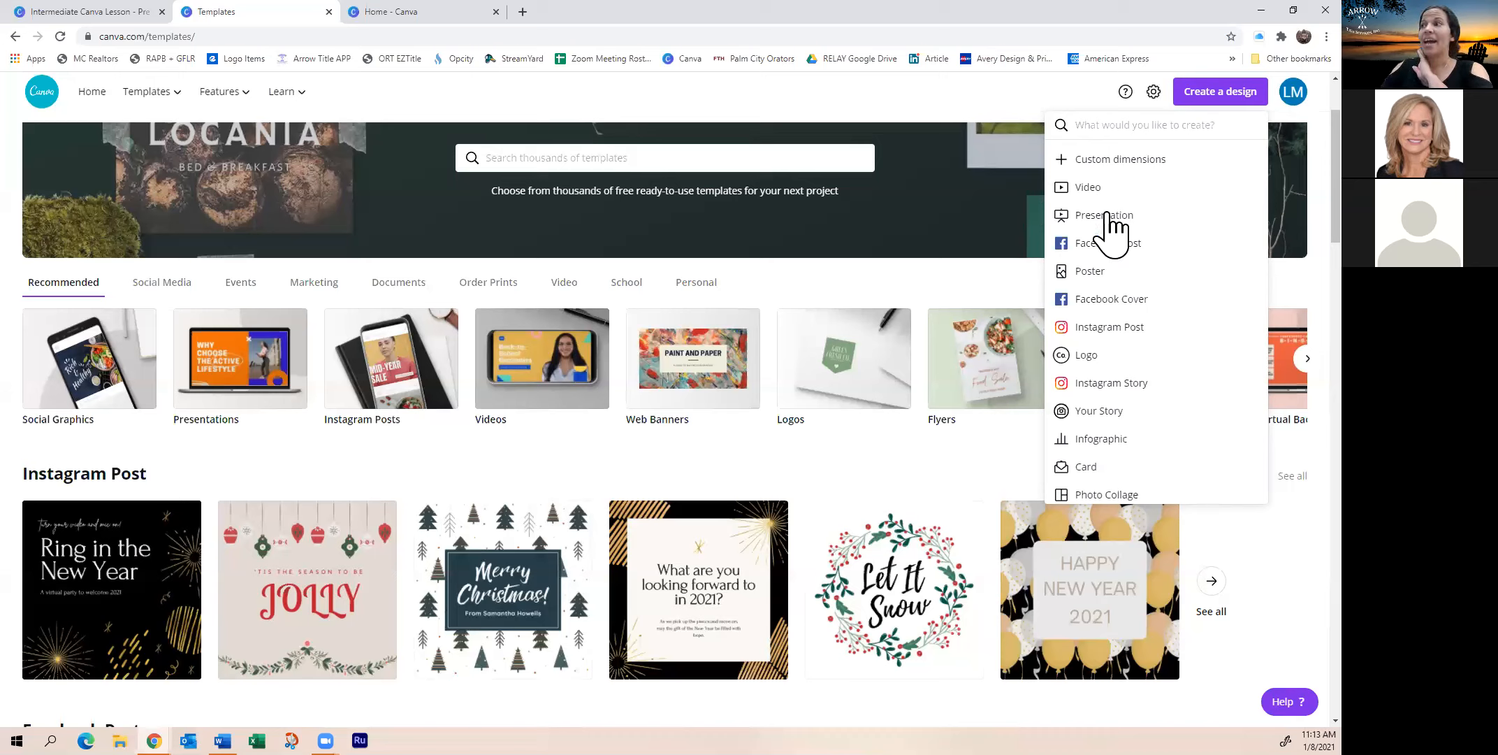
{"action": "left_click", "coordinate": [1150, 162]}
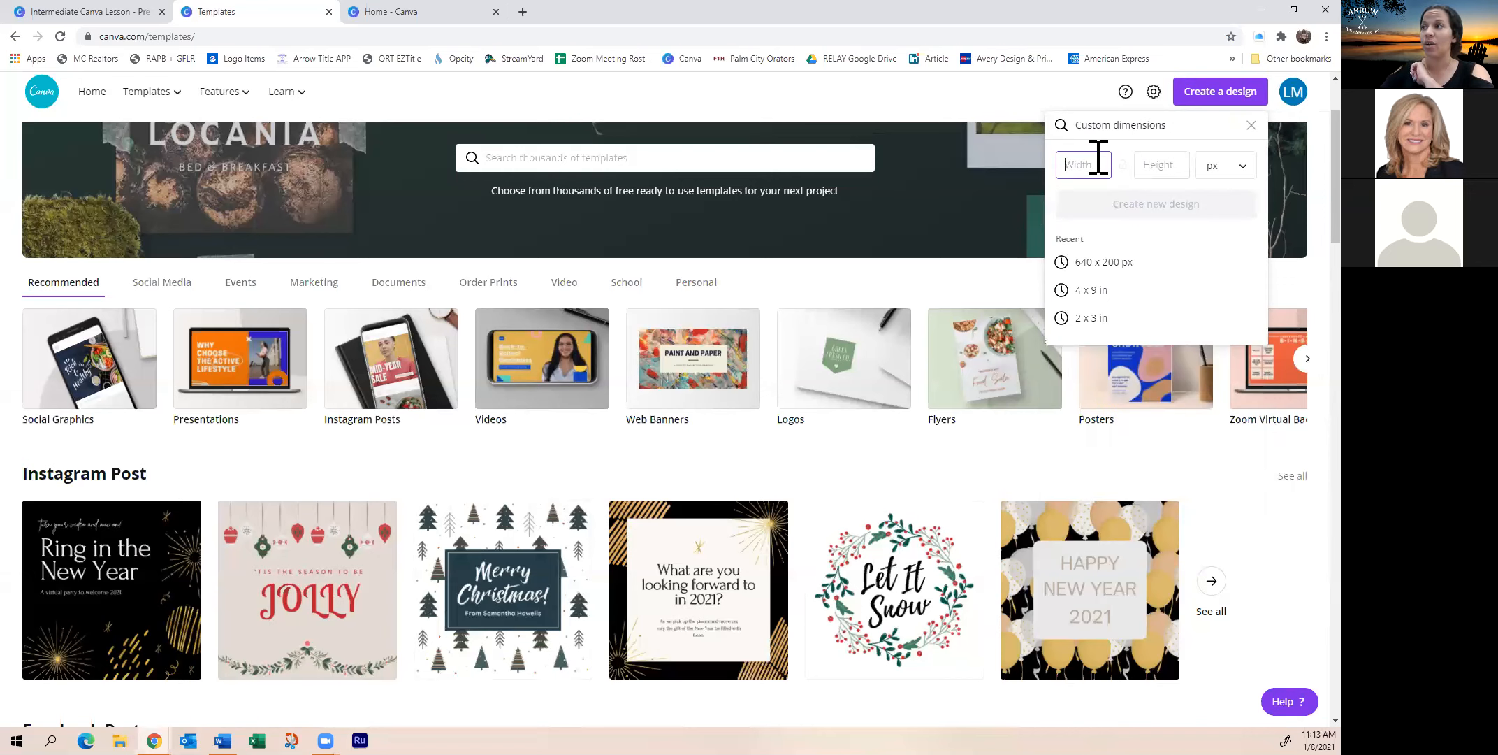
Switch the custom size unit through inches, mm and cm, then back to px
{"action": "left_click", "coordinate": [1160, 164]}
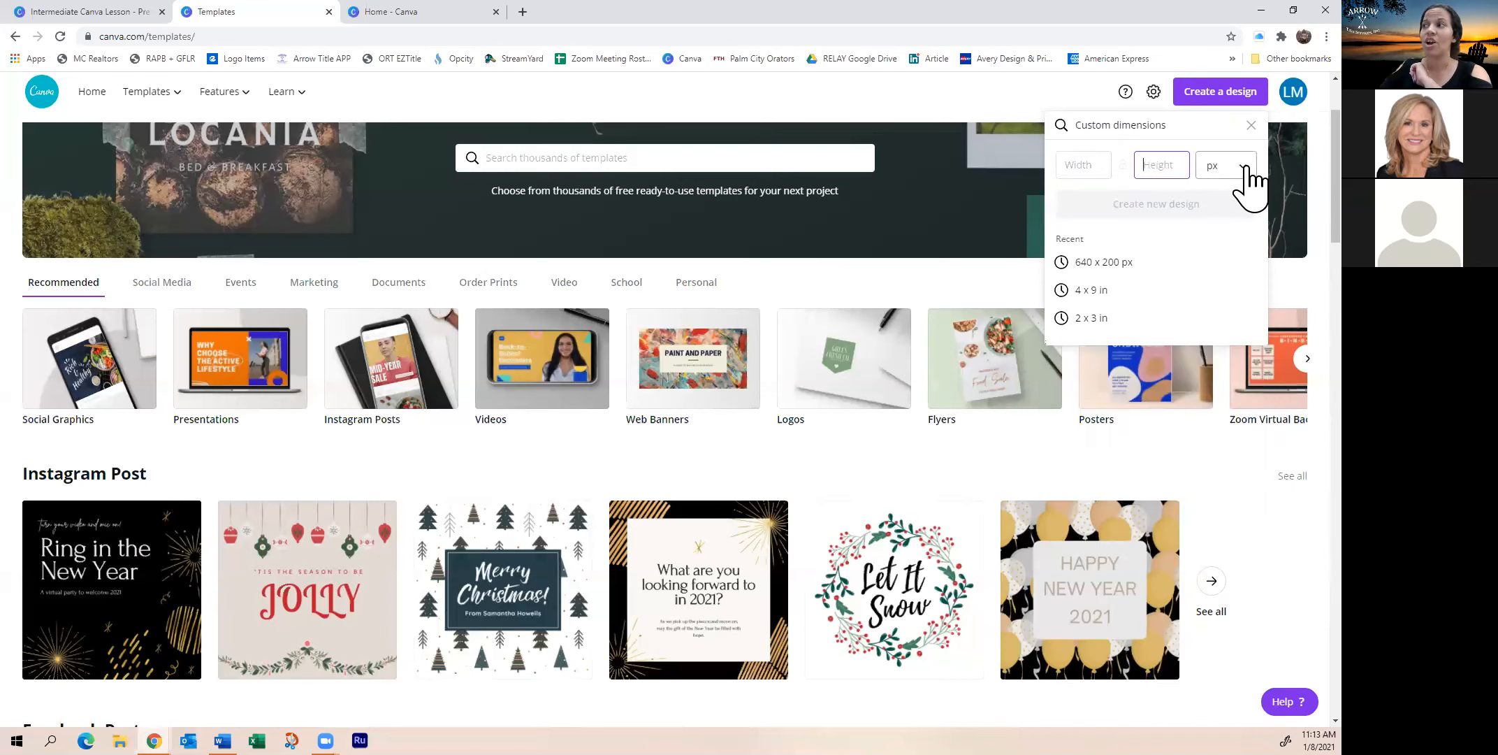
{"action": "left_click", "coordinate": [1250, 175]}
{"action": "left_click", "coordinate": [1220, 197]}
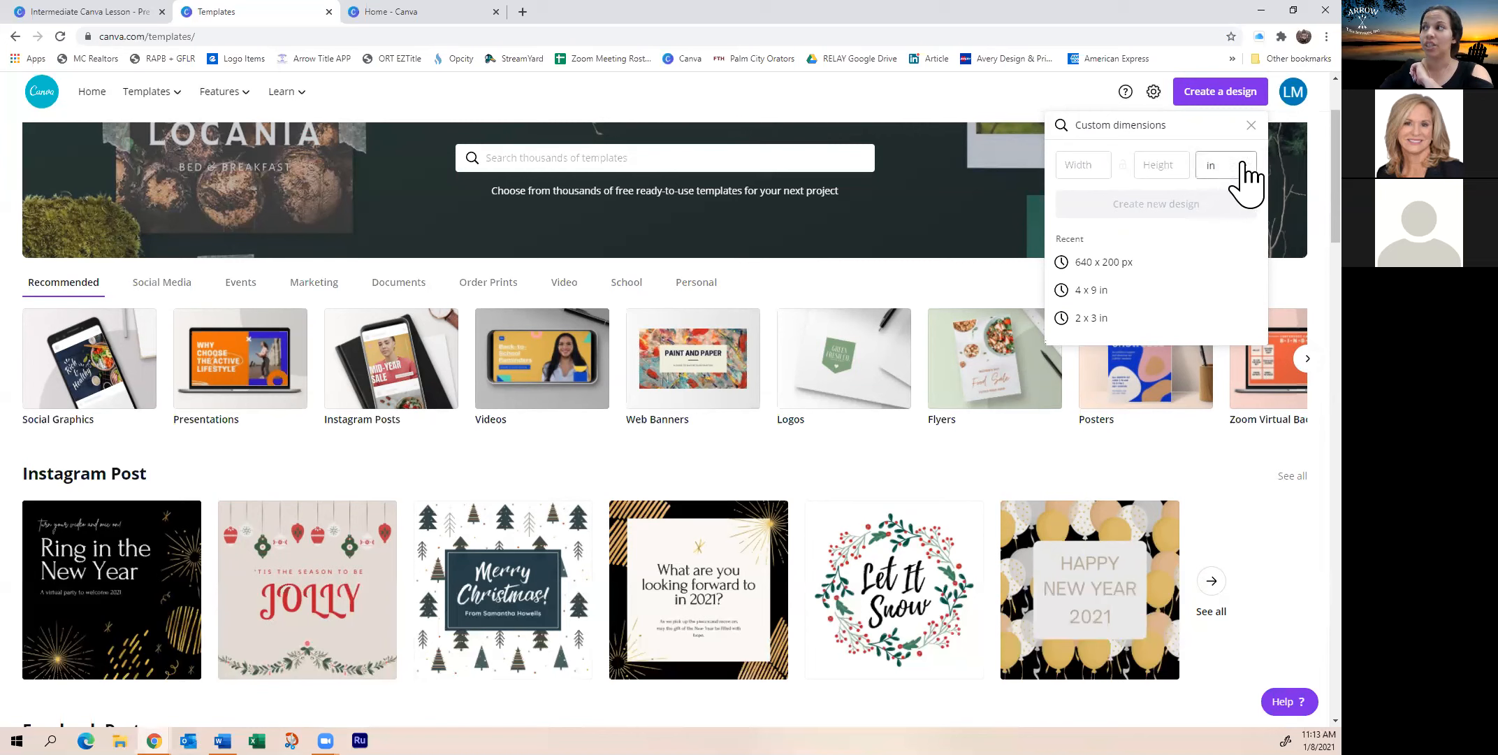
{"action": "left_click", "coordinate": [1244, 177]}
{"action": "left_click", "coordinate": [1219, 193]}
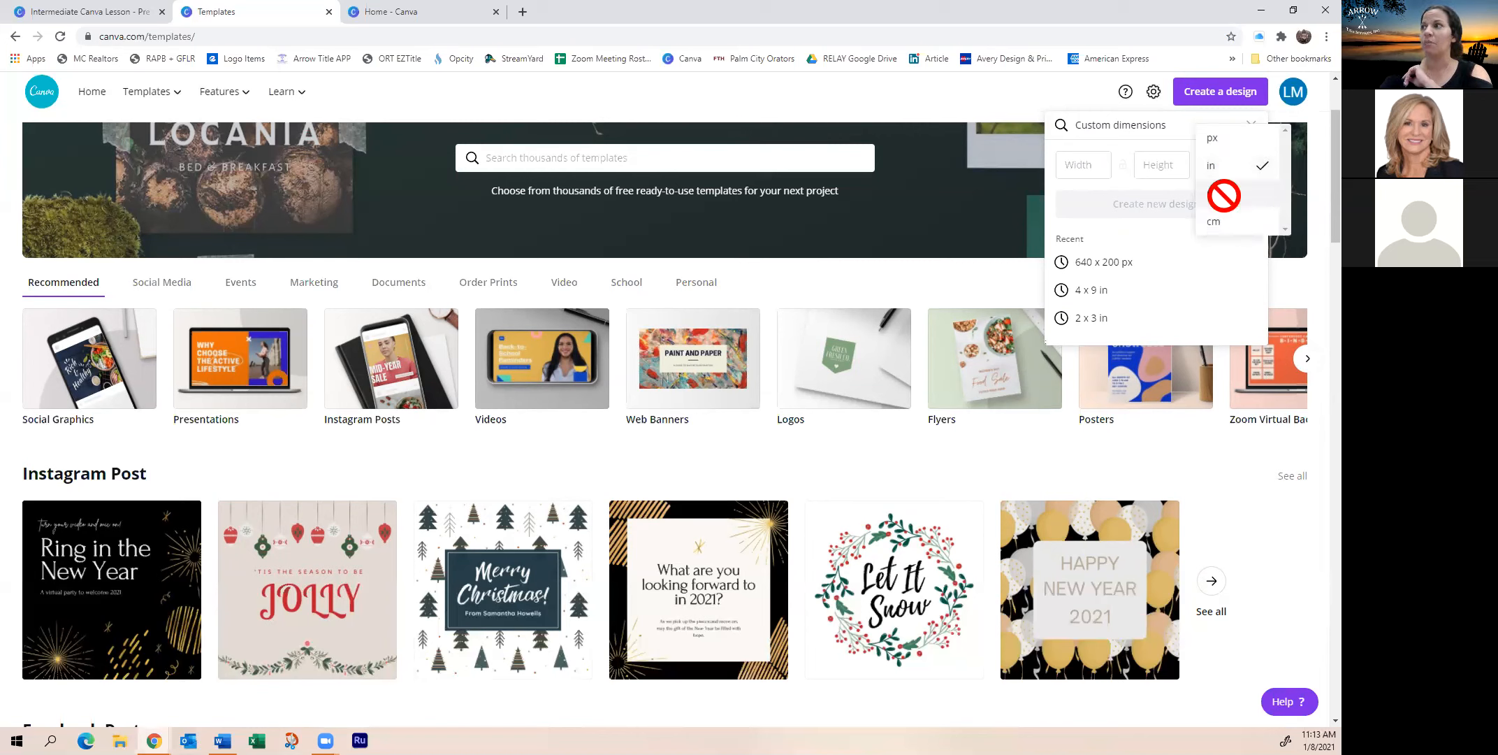
{"action": "left_click", "coordinate": [1230, 174]}
{"action": "left_click", "coordinate": [1220, 194]}
{"action": "left_click", "coordinate": [1237, 175]}
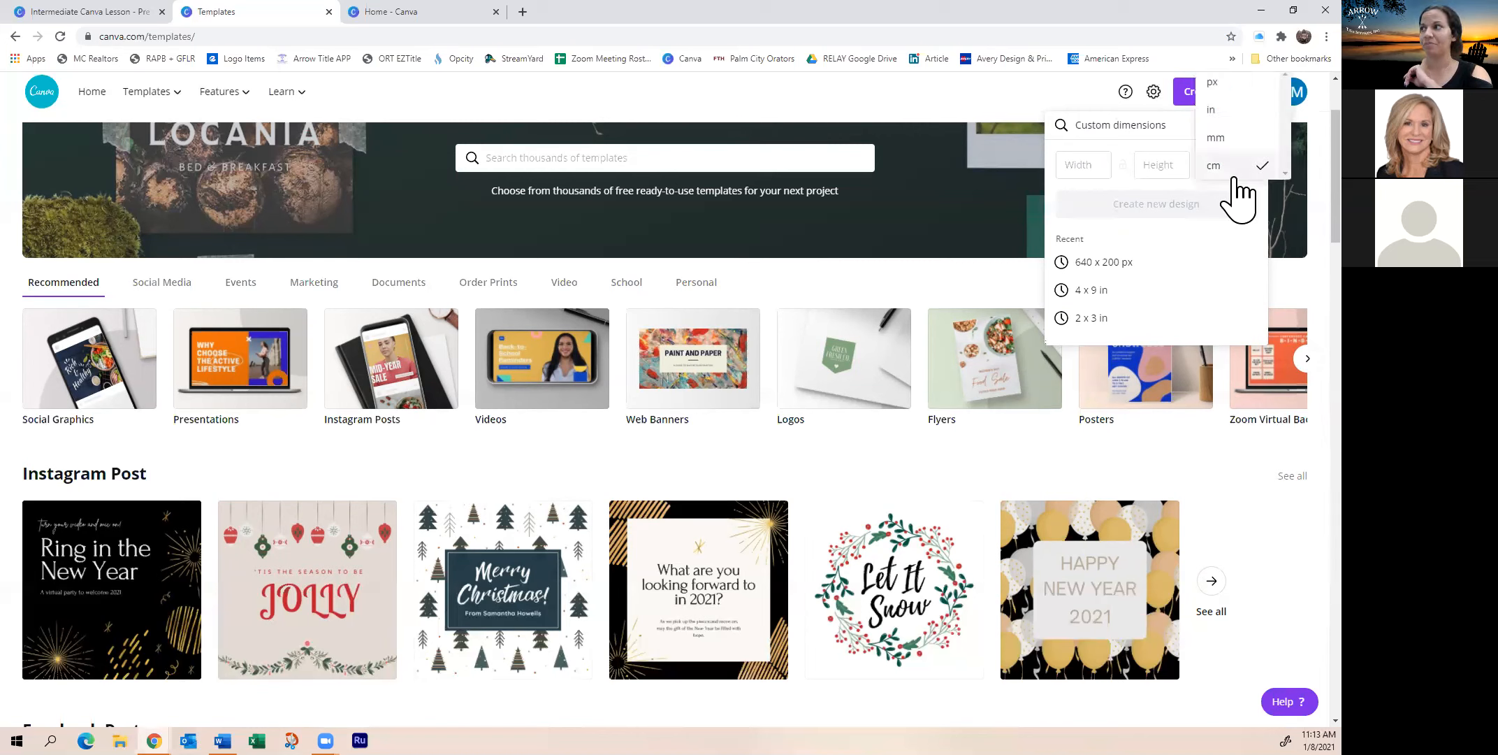
{"action": "left_click", "coordinate": [1235, 85]}
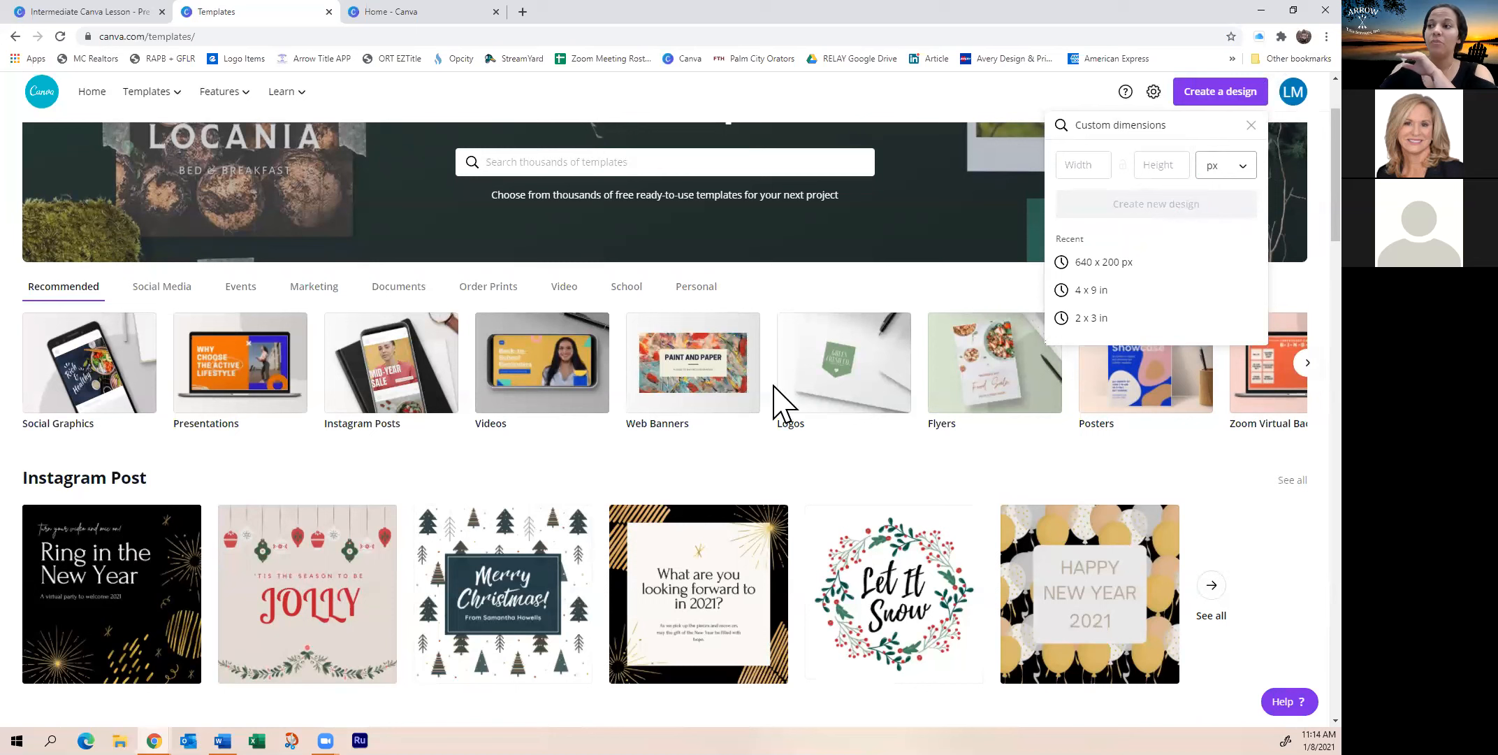
Close the custom dimensions view and dismiss the Create a design panel
{"action": "scroll", "coordinate": [491, 456], "scroll_direction": "down", "scroll_amount": 1}
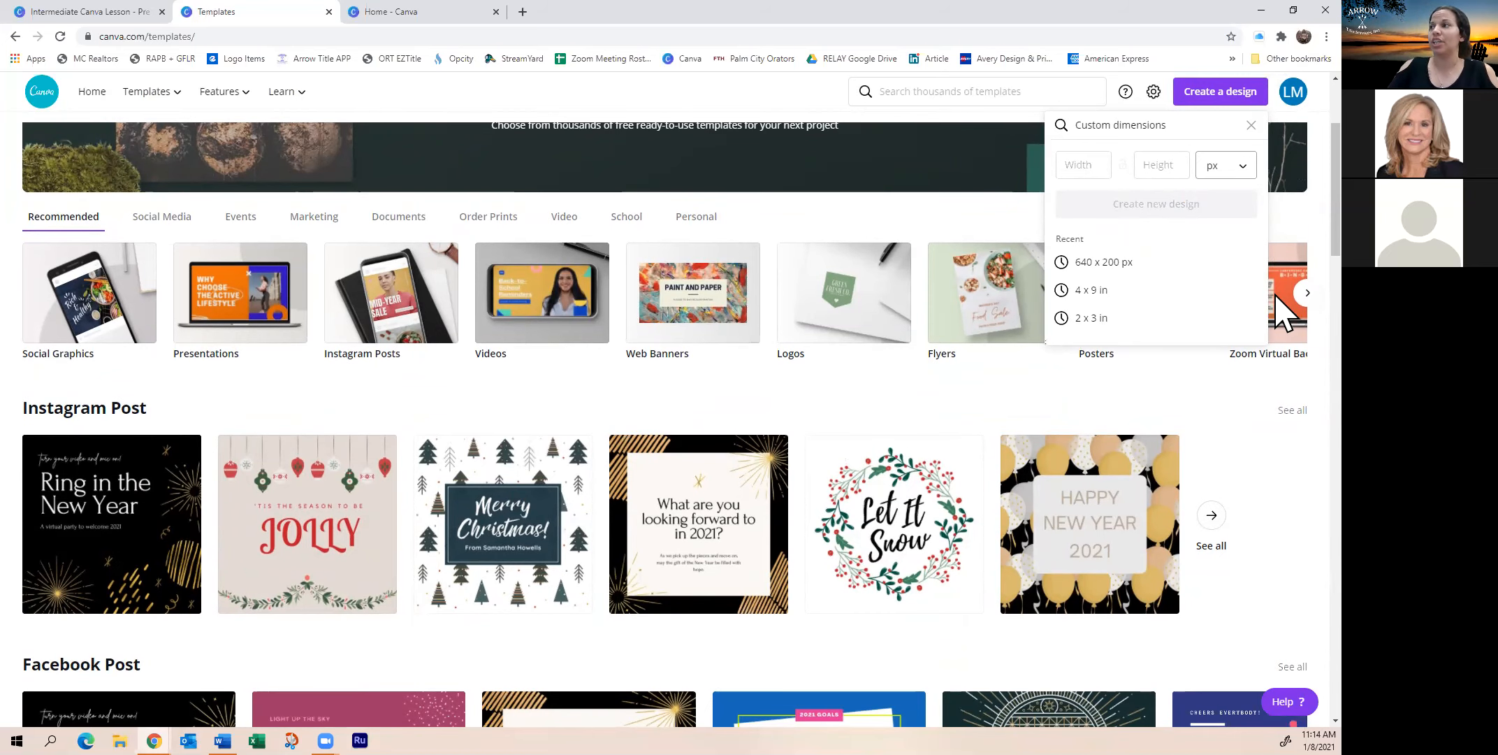
{"action": "scroll", "coordinate": [1181, 391], "scroll_direction": "up", "scroll_amount": 3}
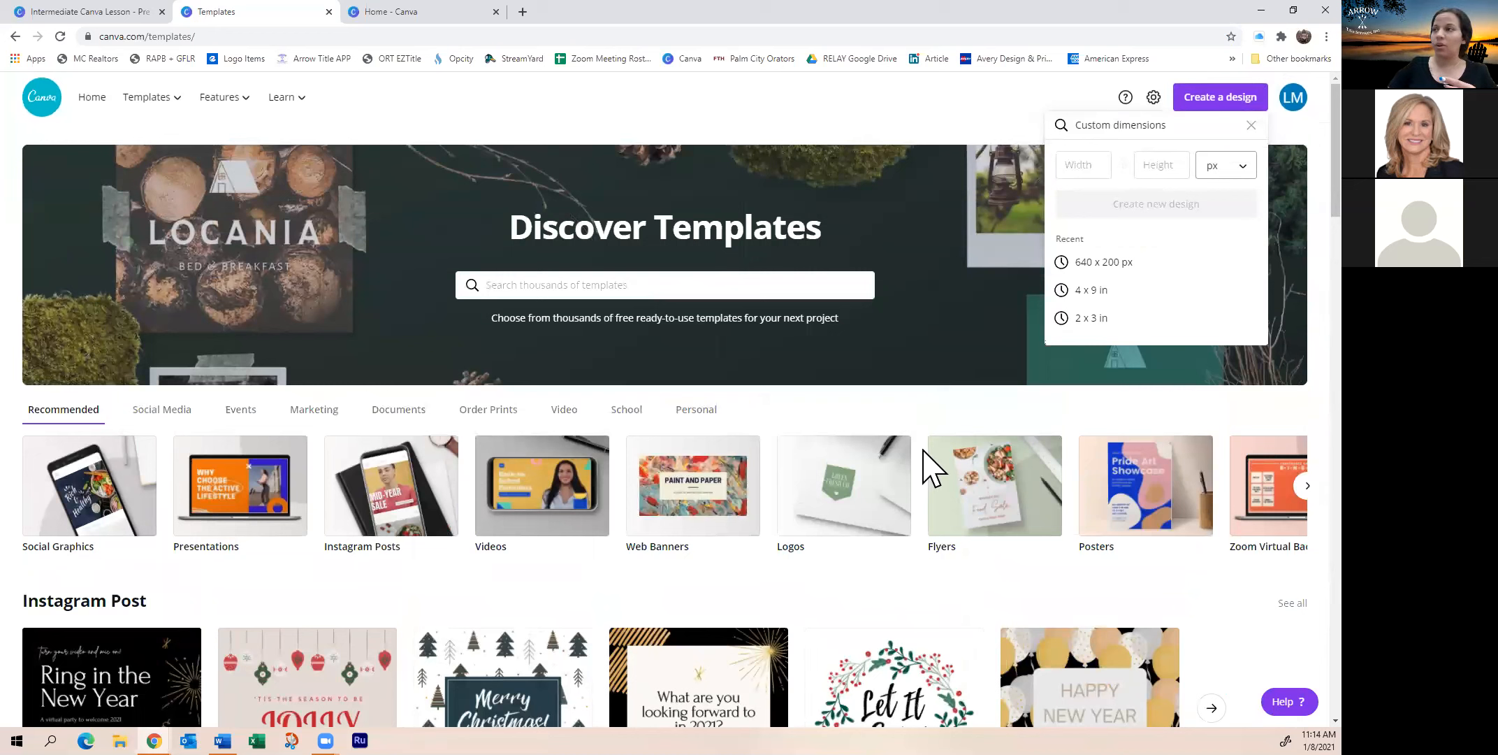
{"action": "left_click", "coordinate": [1251, 125]}
{"action": "left_click", "coordinate": [1024, 124]}
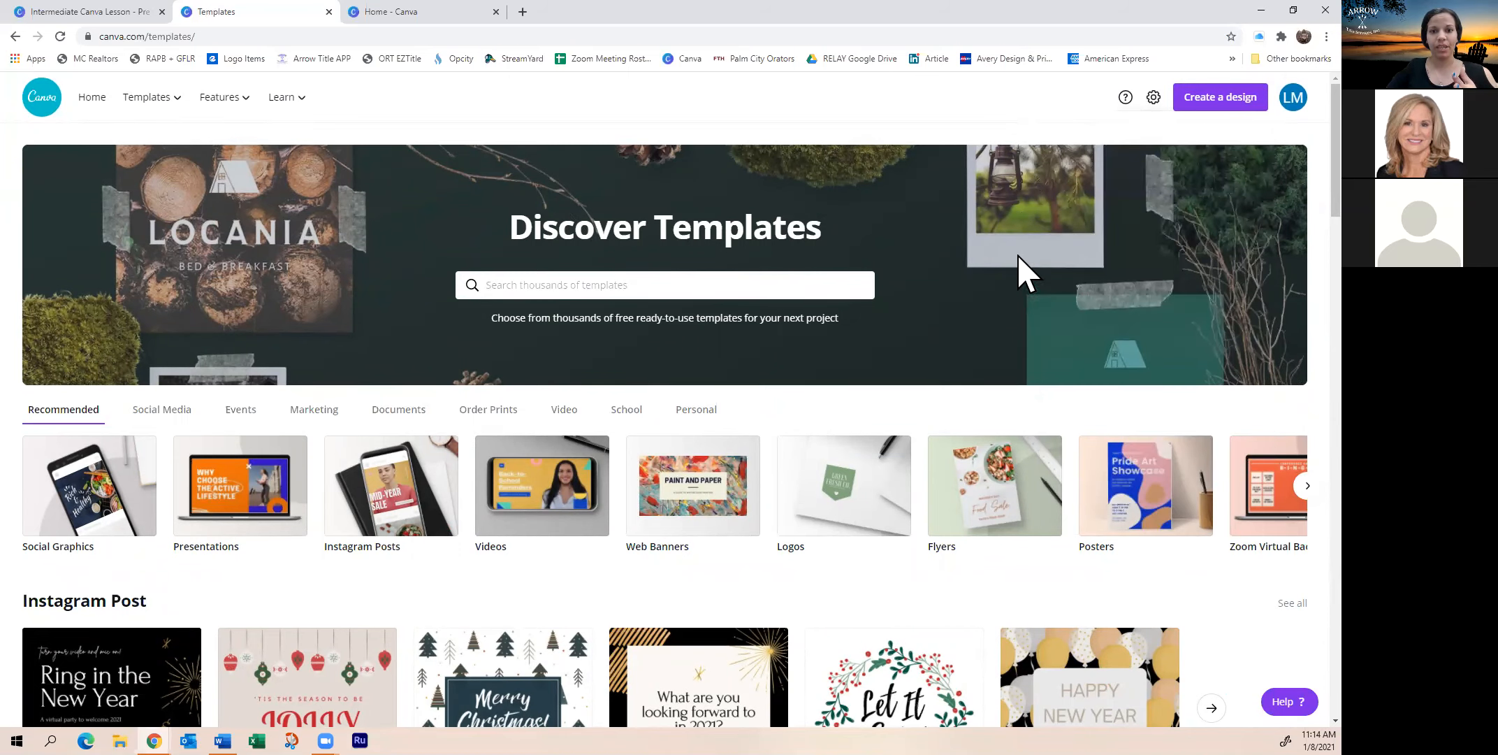
{"action": "scroll", "coordinate": [657, 552], "scroll_direction": "down", "scroll_amount": 4}
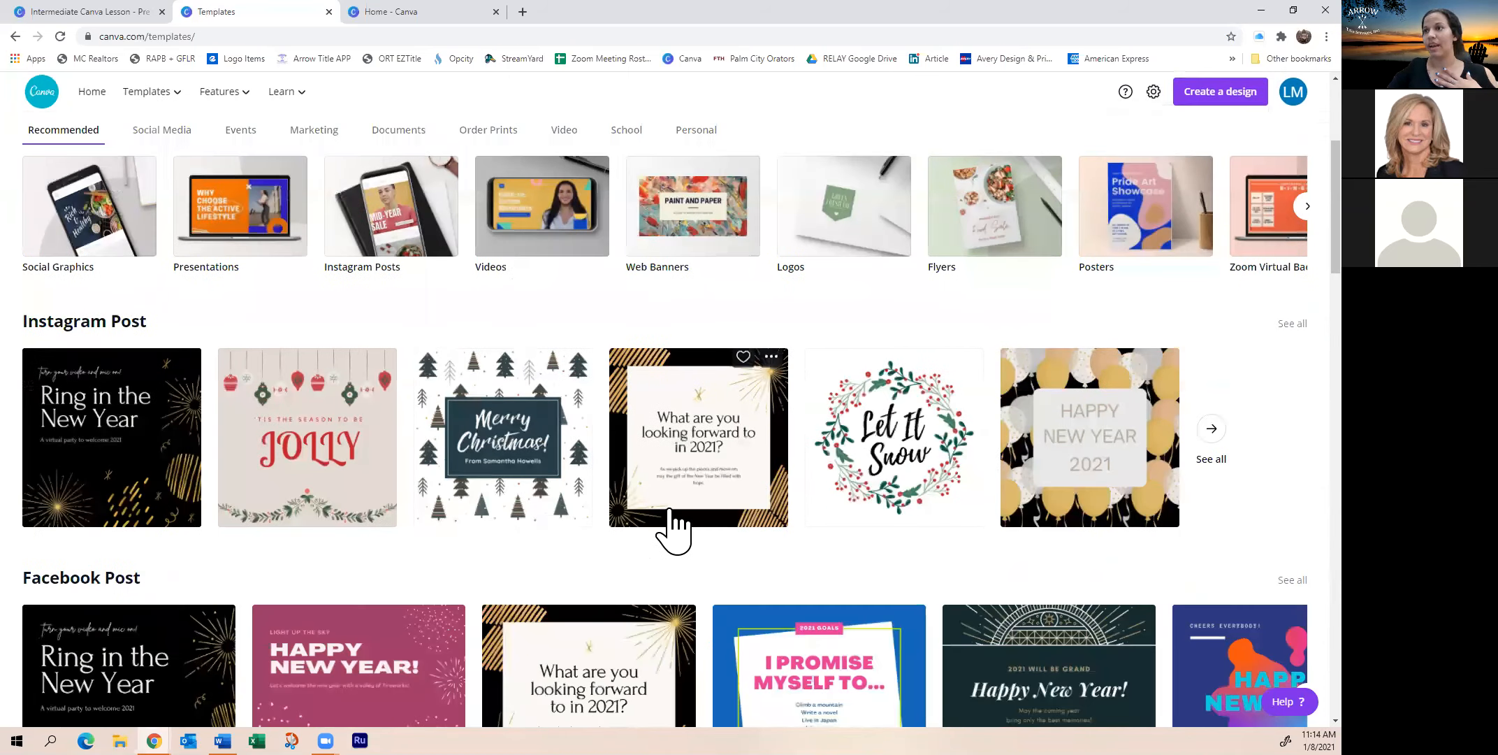
{"action": "scroll", "coordinate": [670, 511], "scroll_direction": "down", "scroll_amount": 13}
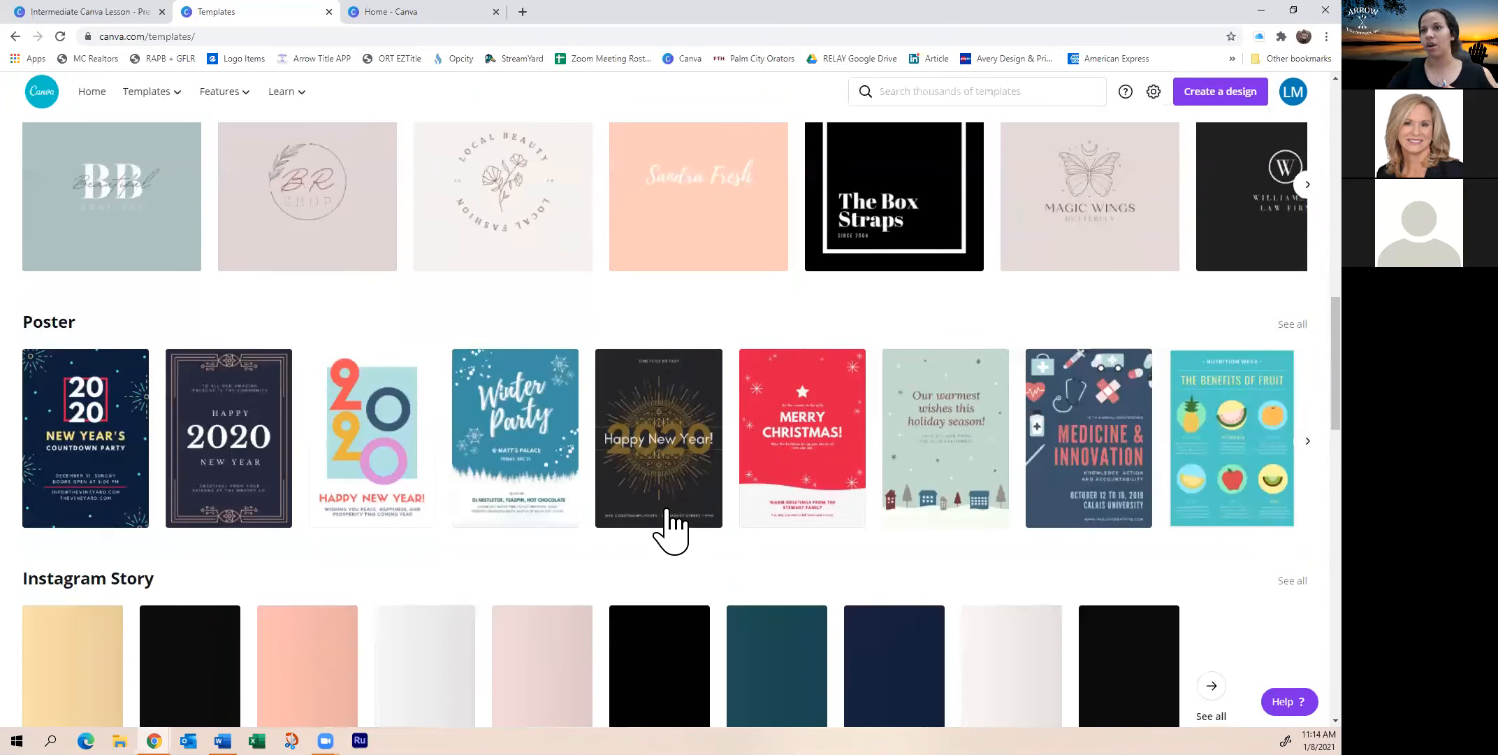
{"action": "scroll", "coordinate": [670, 528], "scroll_direction": "down", "scroll_amount": 3}
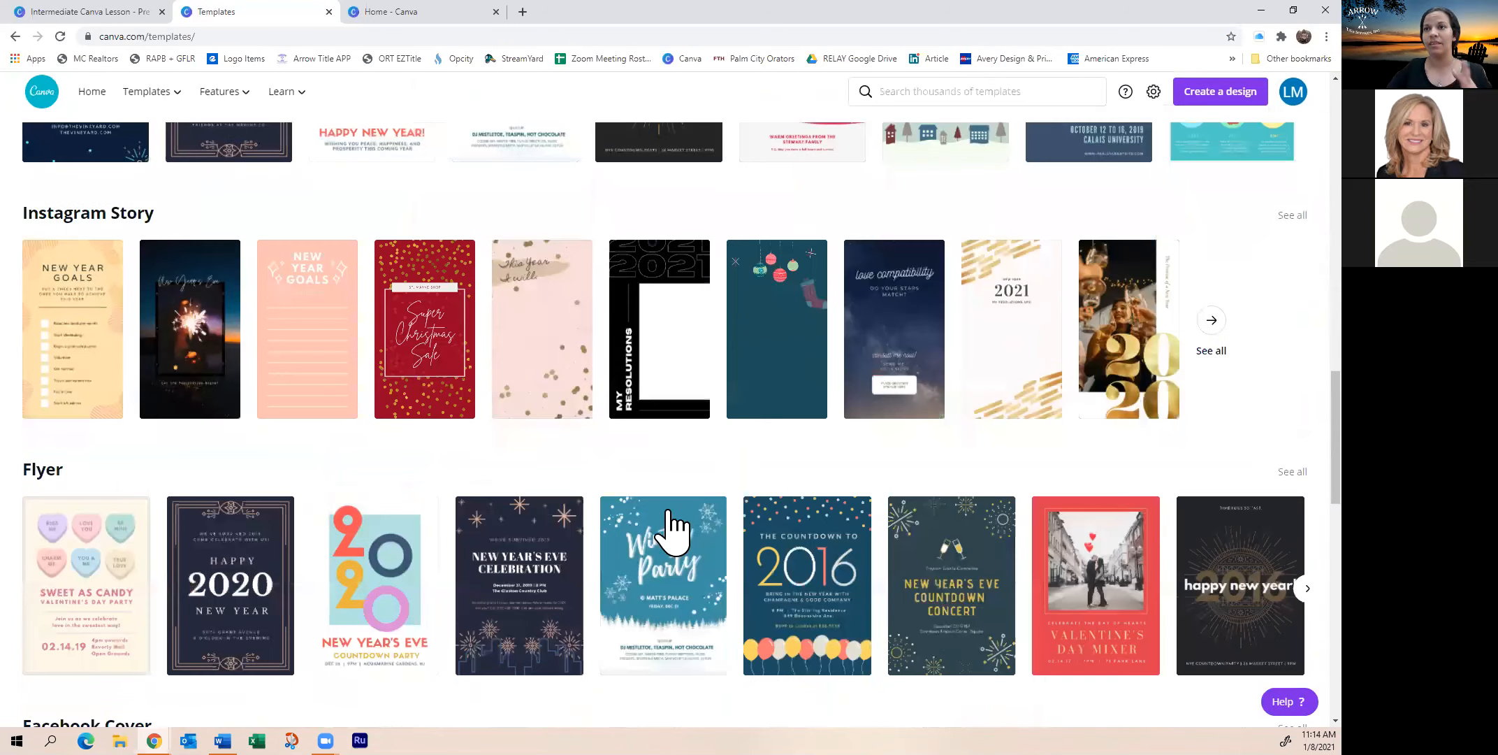
{"action": "scroll", "coordinate": [669, 530], "scroll_direction": "down", "scroll_amount": 10}
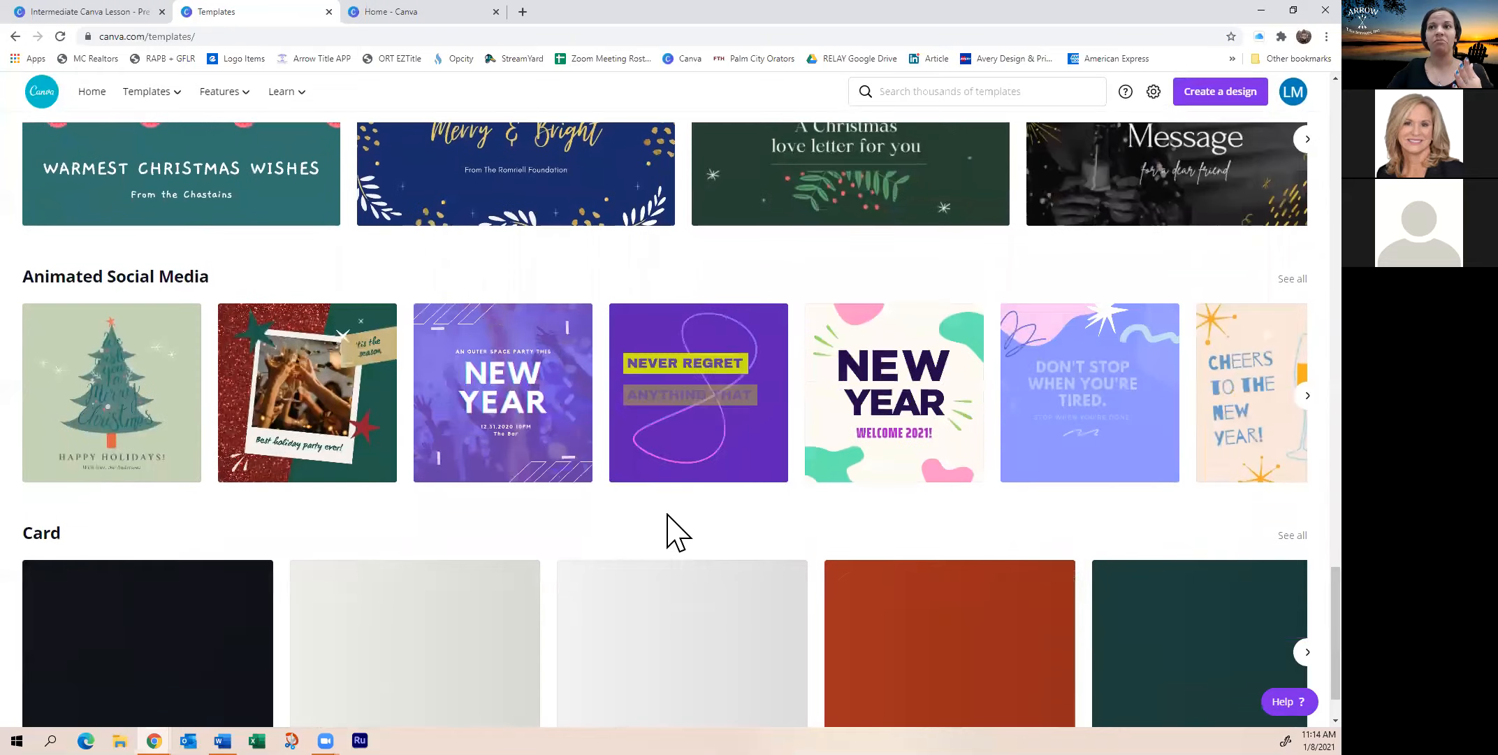
{"action": "scroll", "coordinate": [670, 532], "scroll_direction": "down", "scroll_amount": 1}
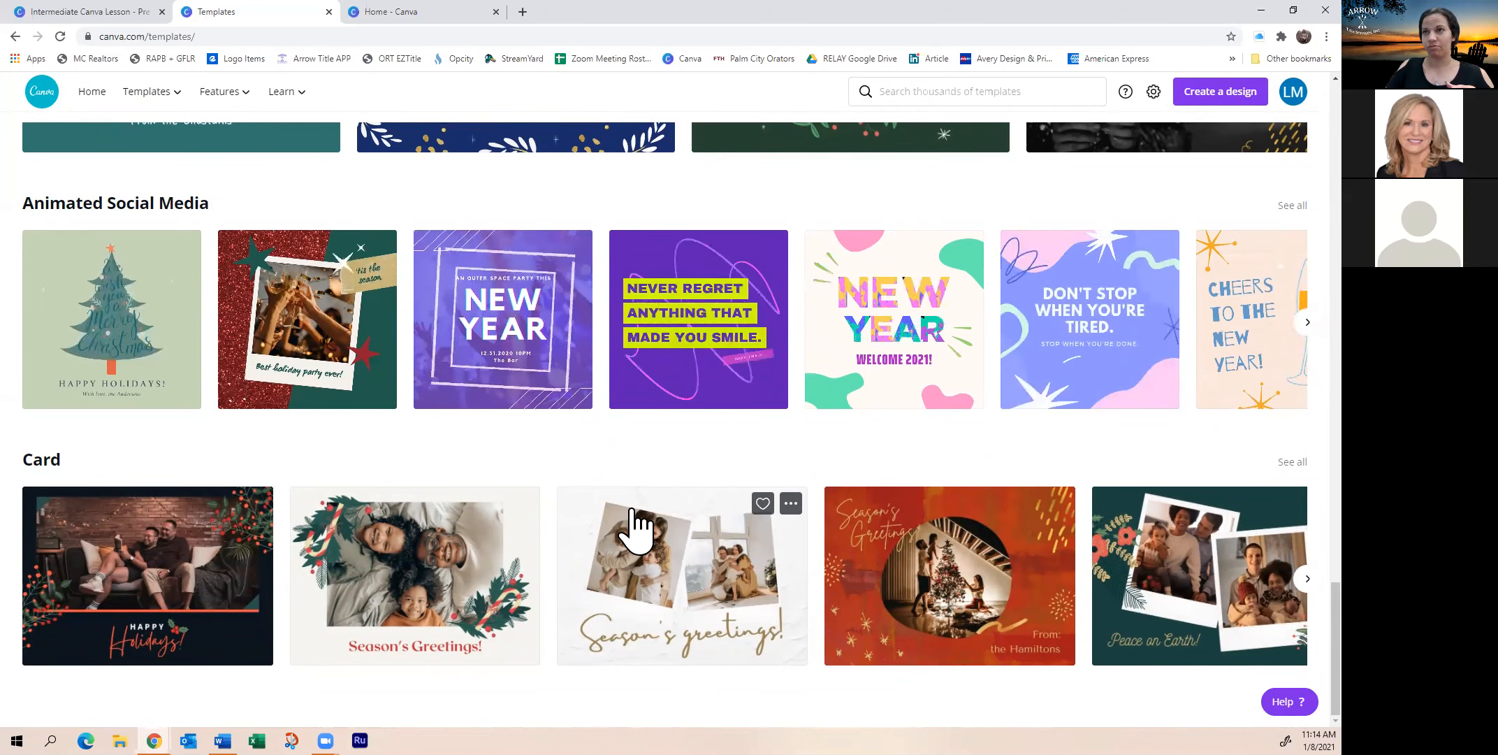
{"action": "scroll", "coordinate": [636, 524], "scroll_direction": "up", "scroll_amount": 10}
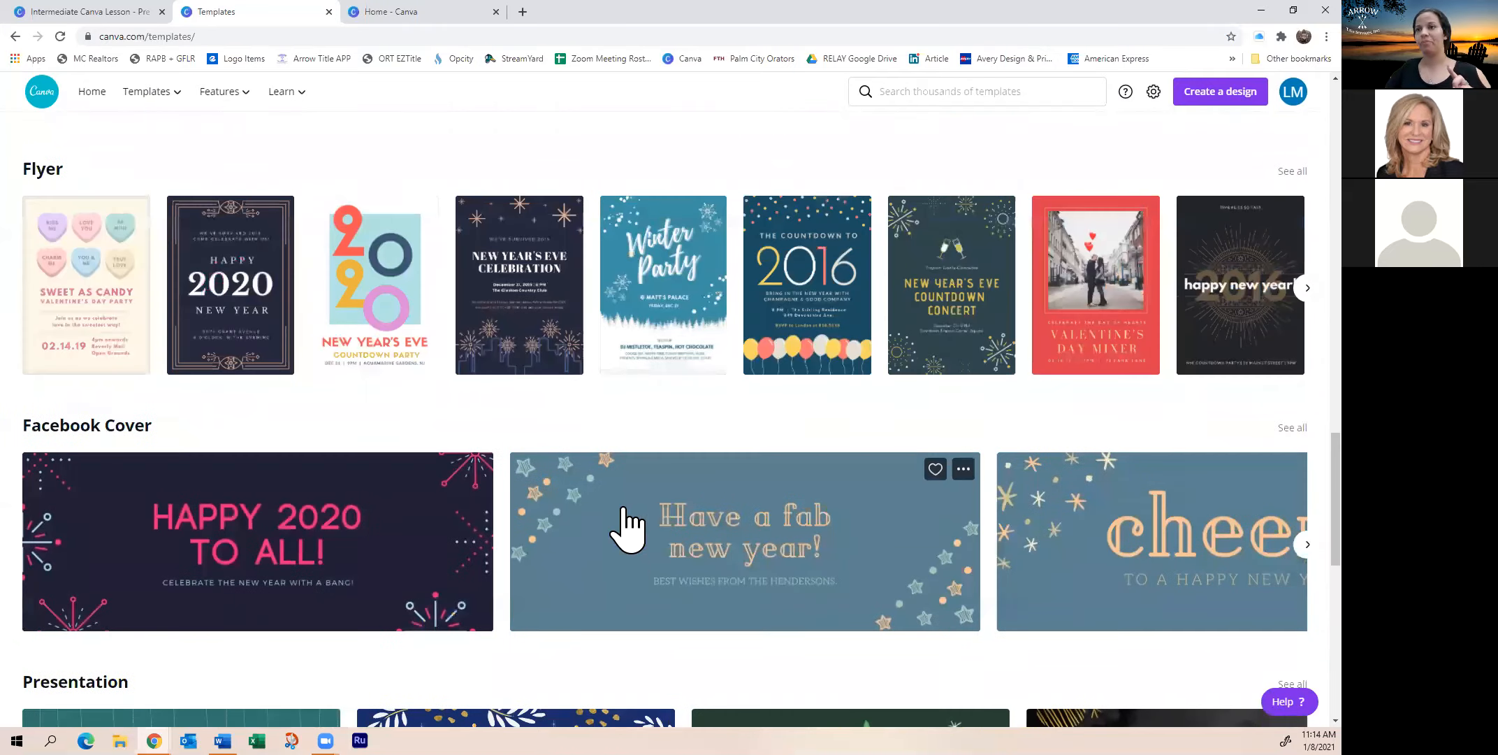
{"action": "scroll", "coordinate": [642, 525], "scroll_direction": "up", "scroll_amount": 12}
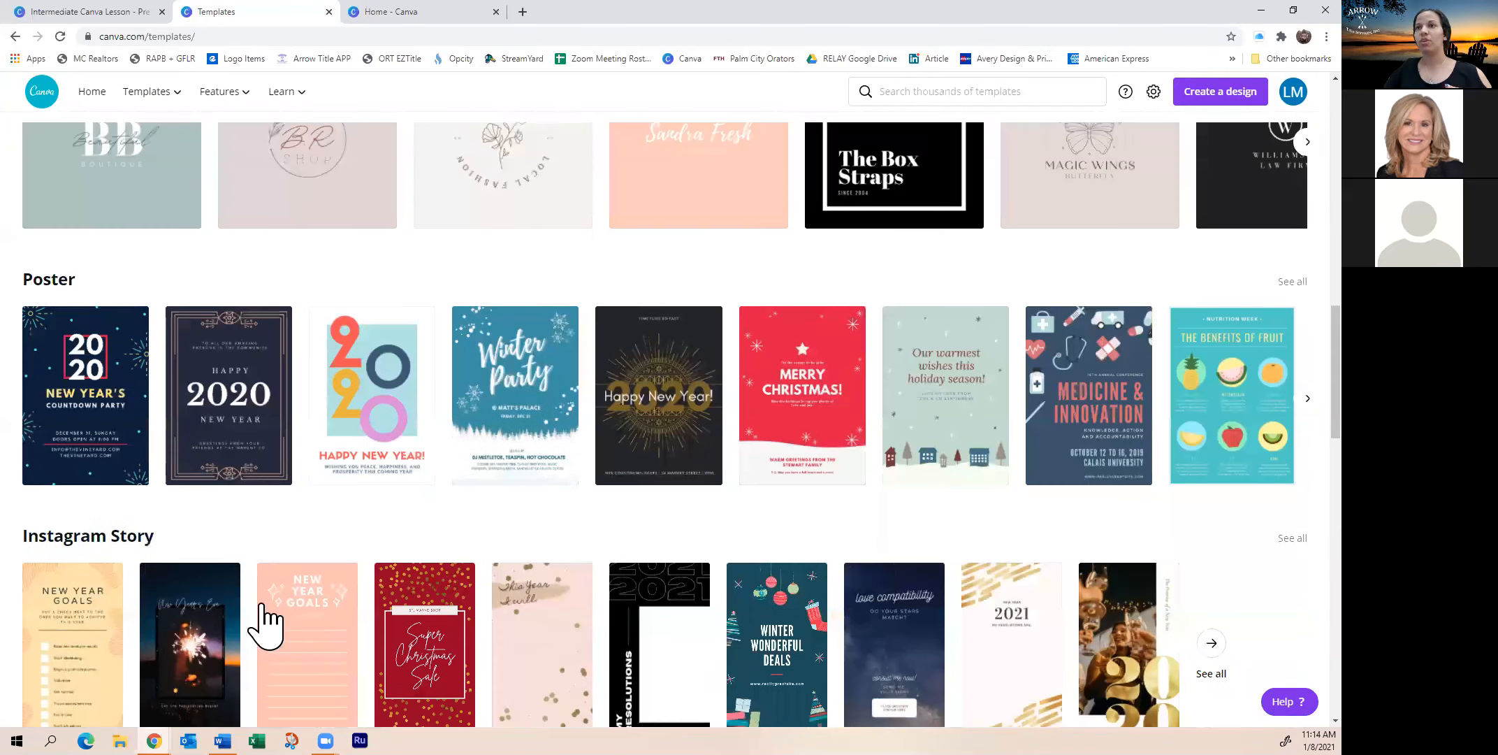
{"action": "scroll", "coordinate": [335, 534], "scroll_direction": "up", "scroll_amount": 7}
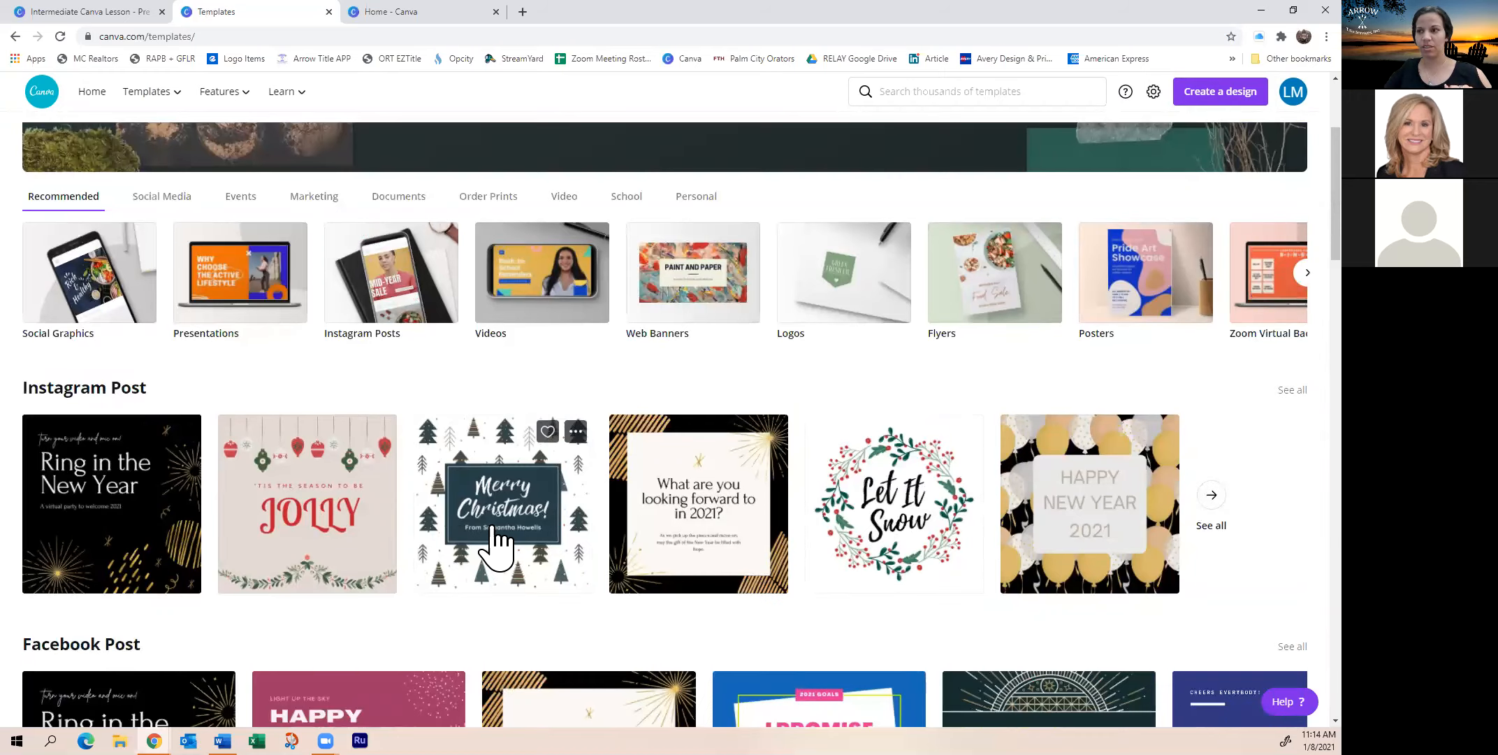
{"action": "scroll", "coordinate": [493, 546], "scroll_direction": "down", "scroll_amount": 4}
{"action": "scroll", "coordinate": [498, 549], "scroll_direction": "down", "scroll_amount": 12}
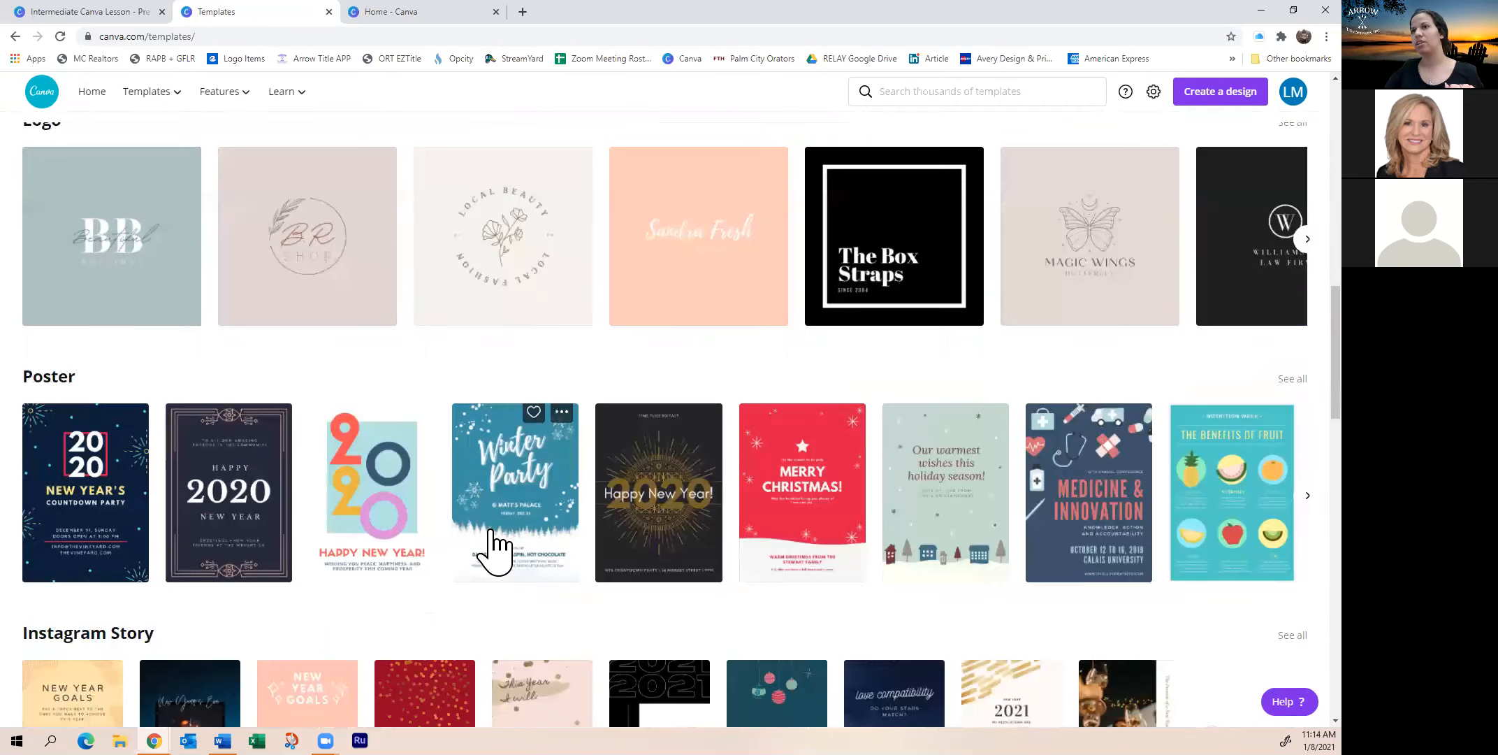
{"action": "scroll", "coordinate": [495, 545], "scroll_direction": "up", "scroll_amount": 3}
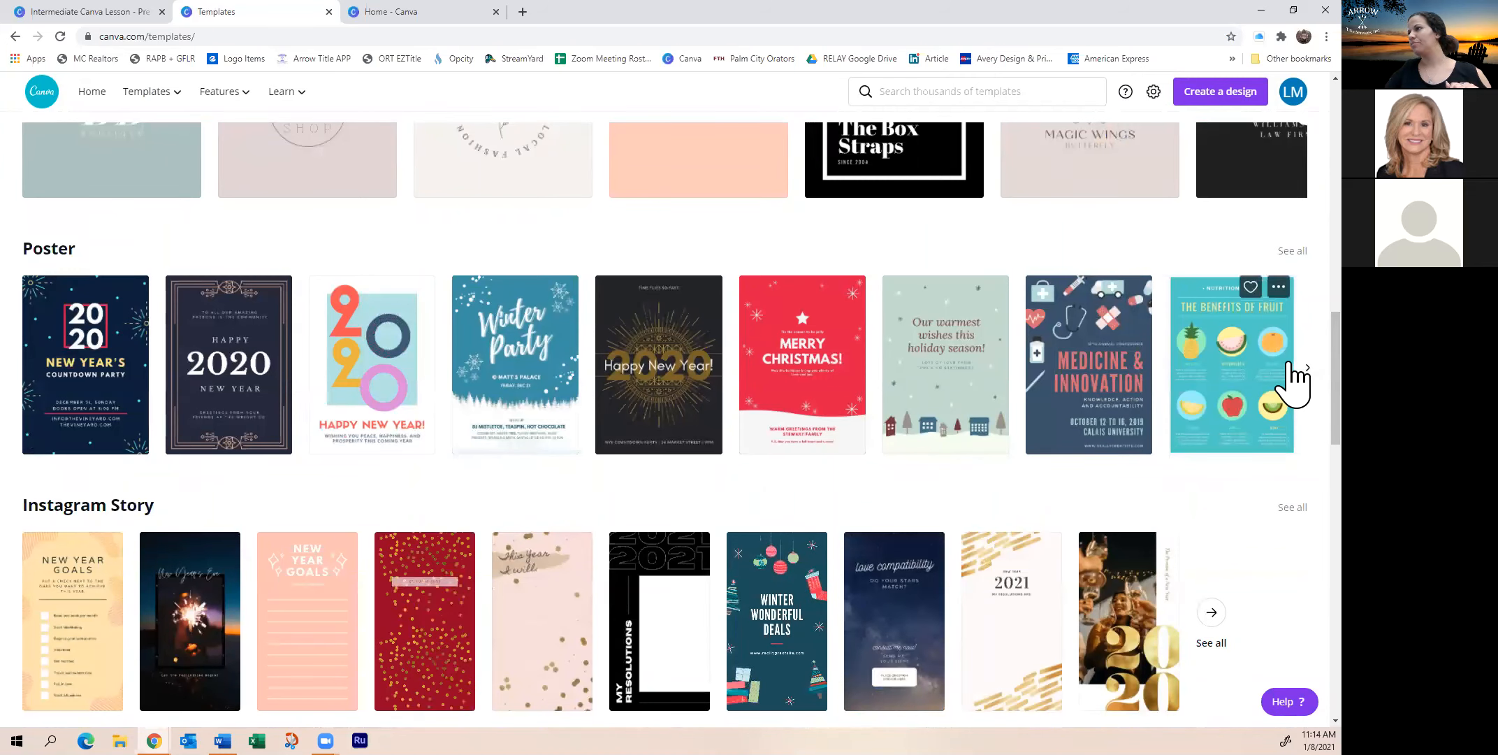
{"action": "scroll", "coordinate": [209, 181], "scroll_direction": "up", "scroll_amount": 4}
{"action": "scroll", "coordinate": [209, 182], "scroll_direction": "up", "scroll_amount": 12}
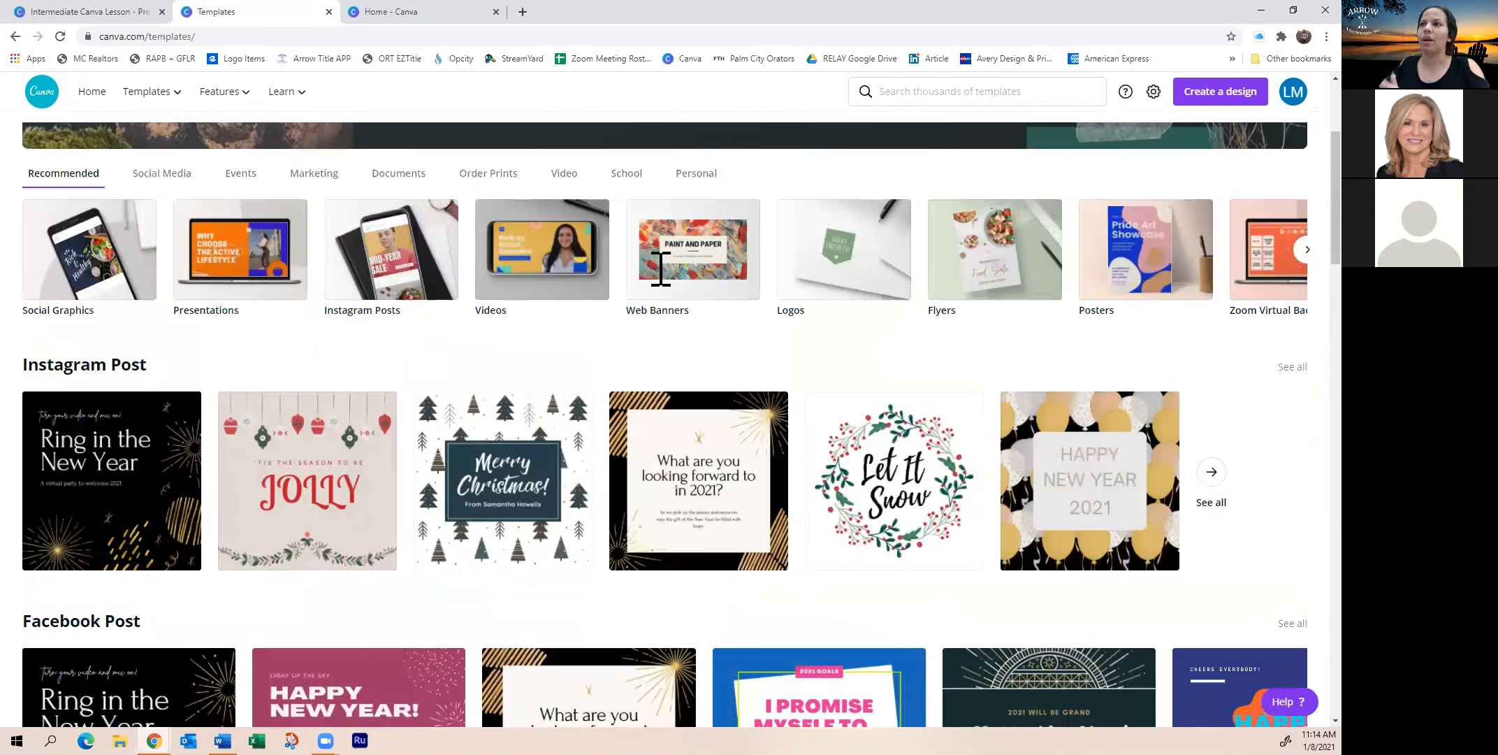
Search the Discover Templates gallery for 'real estate'
{"action": "left_click", "coordinate": [642, 278]}
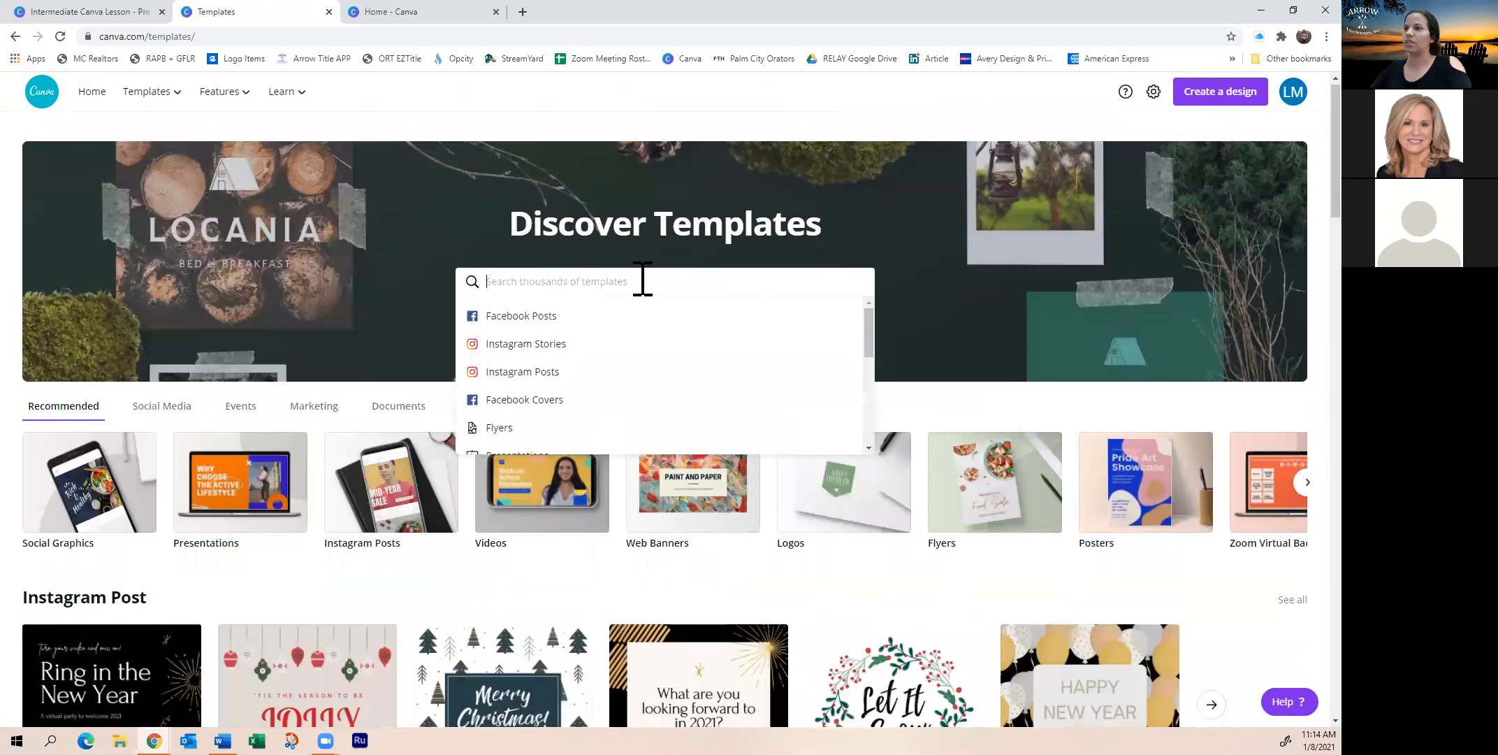
{"action": "type", "text": "real estate"}
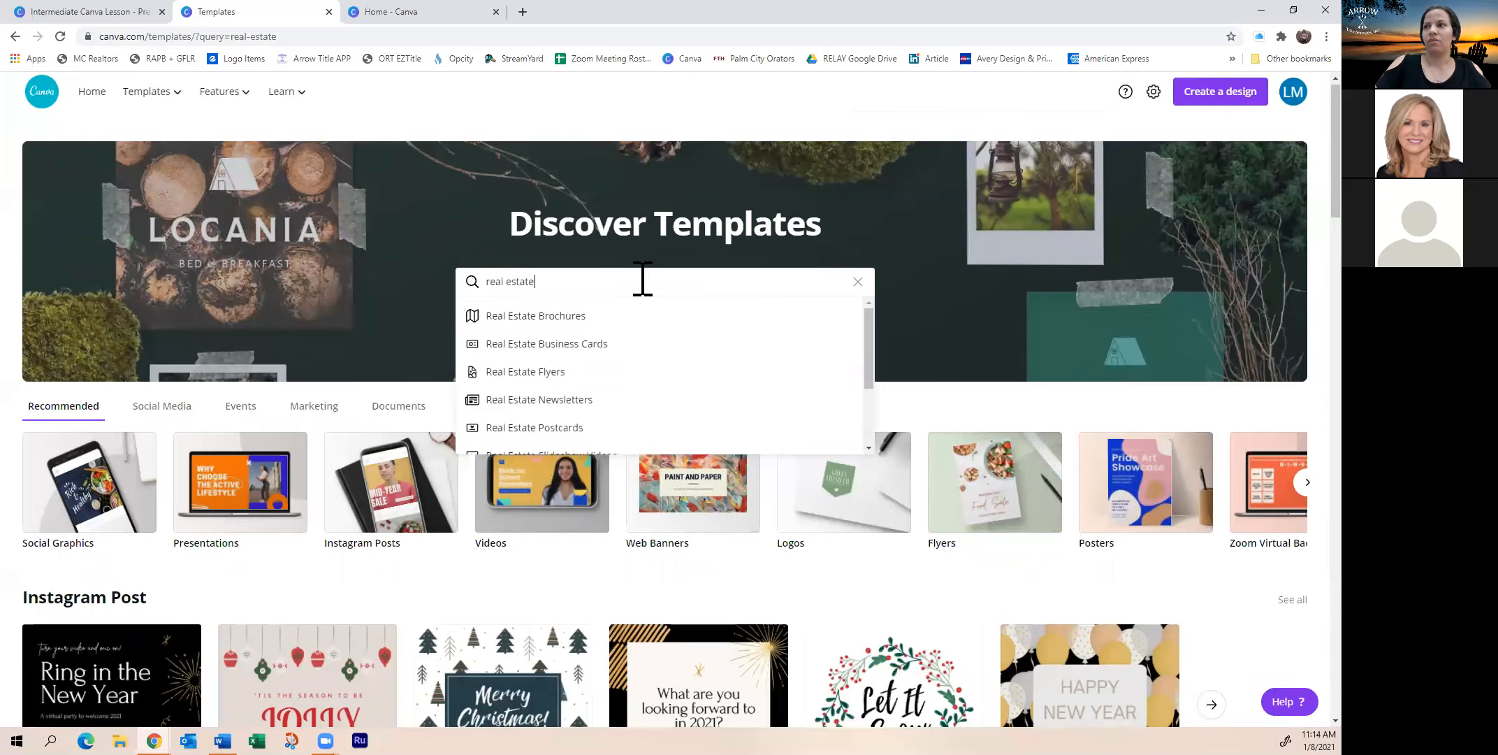
{"action": "key", "text": "Return"}
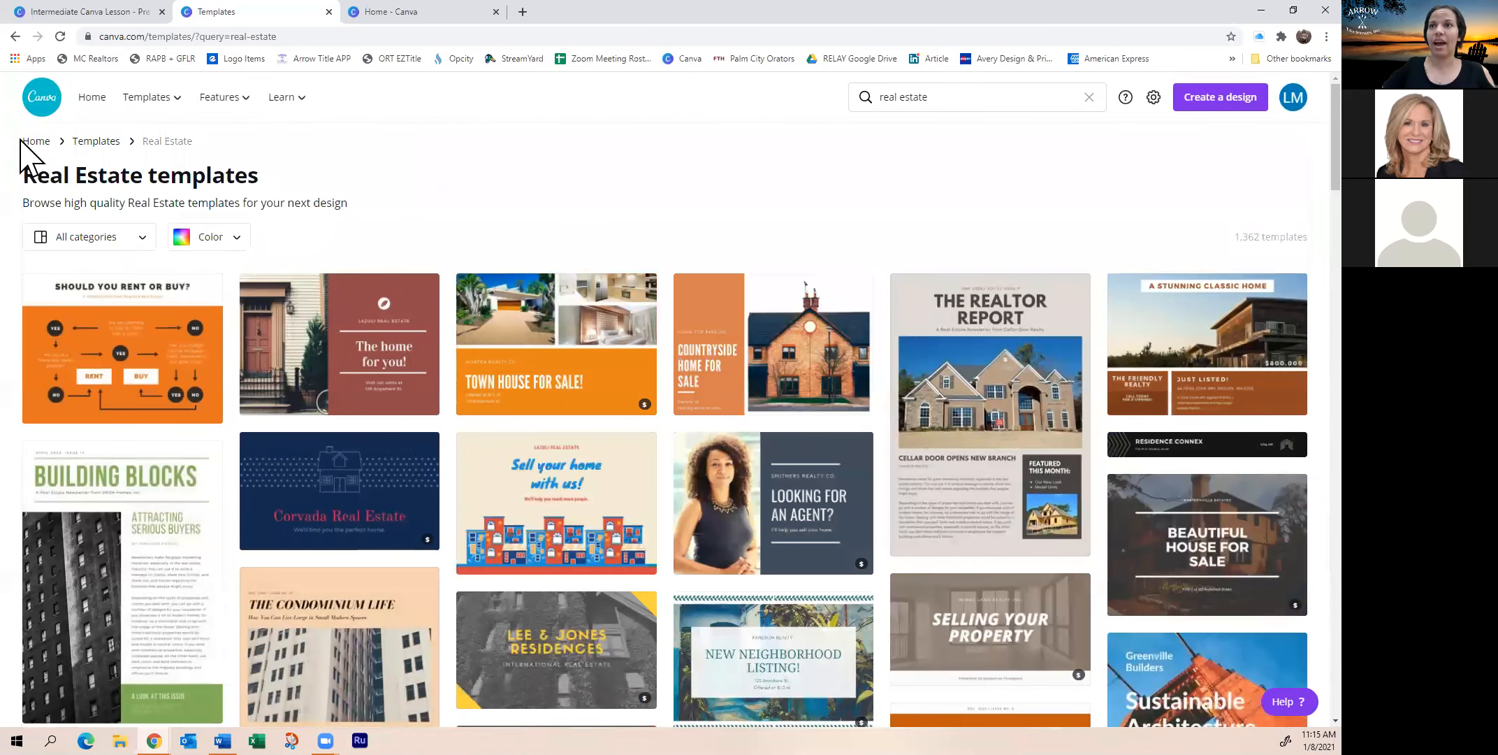
Filter the real estate results to the Poster category, leaving 13 templates
{"action": "left_click", "coordinate": [148, 244]}
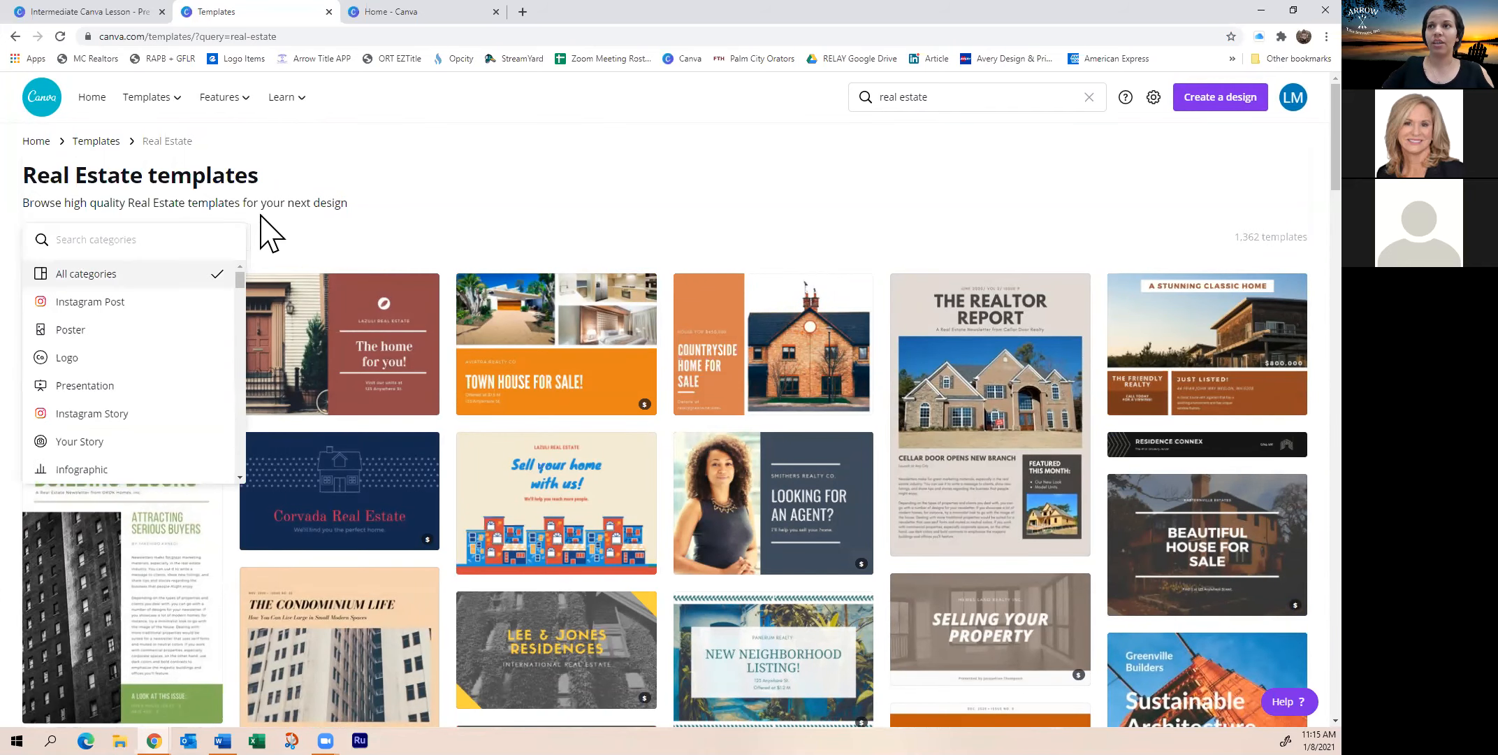
{"action": "left_click", "coordinate": [344, 218]}
{"action": "scroll", "coordinate": [687, 472], "scroll_direction": "down", "scroll_amount": 4}
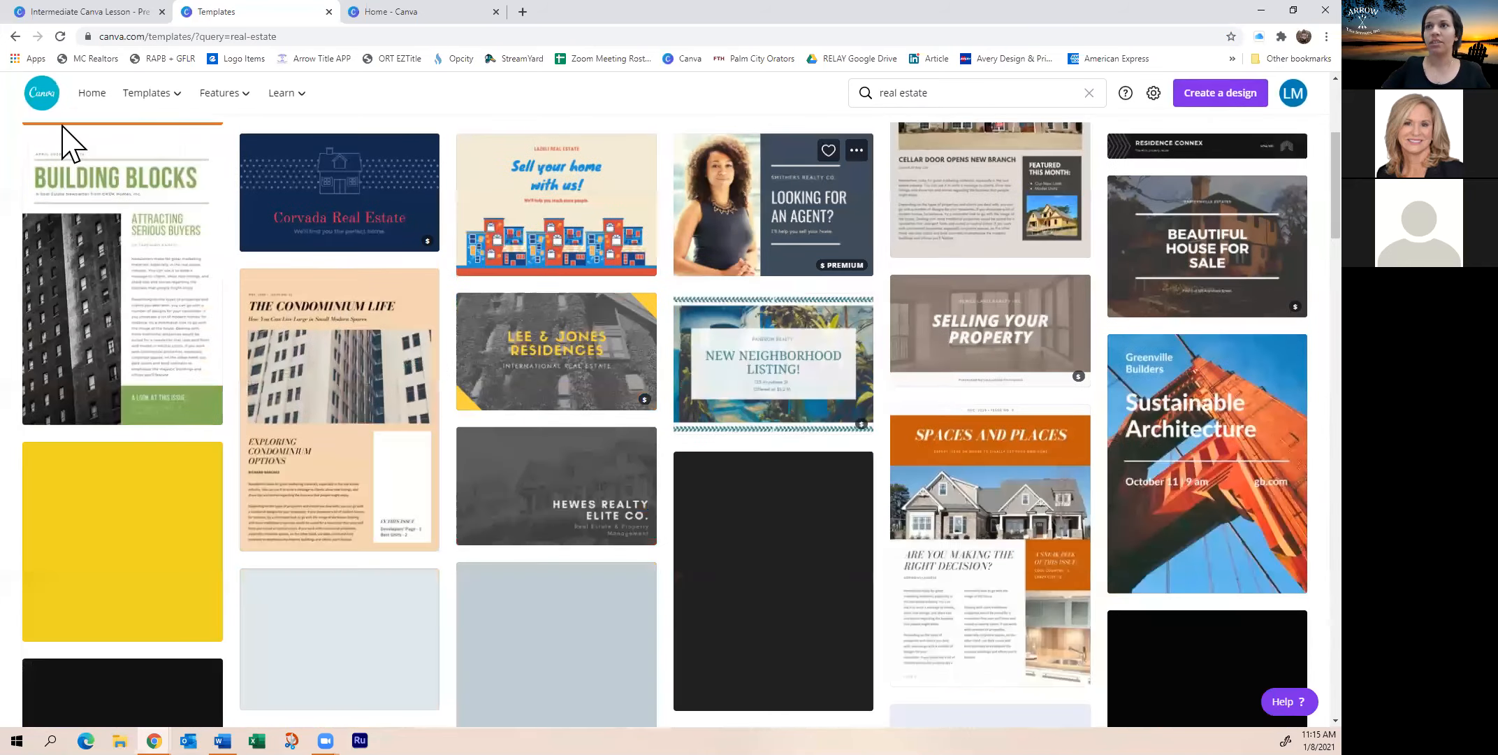
{"action": "scroll", "coordinate": [144, 293], "scroll_direction": "up", "scroll_amount": 4}
{"action": "scroll", "coordinate": [1021, 495], "scroll_direction": "down", "scroll_amount": 10}
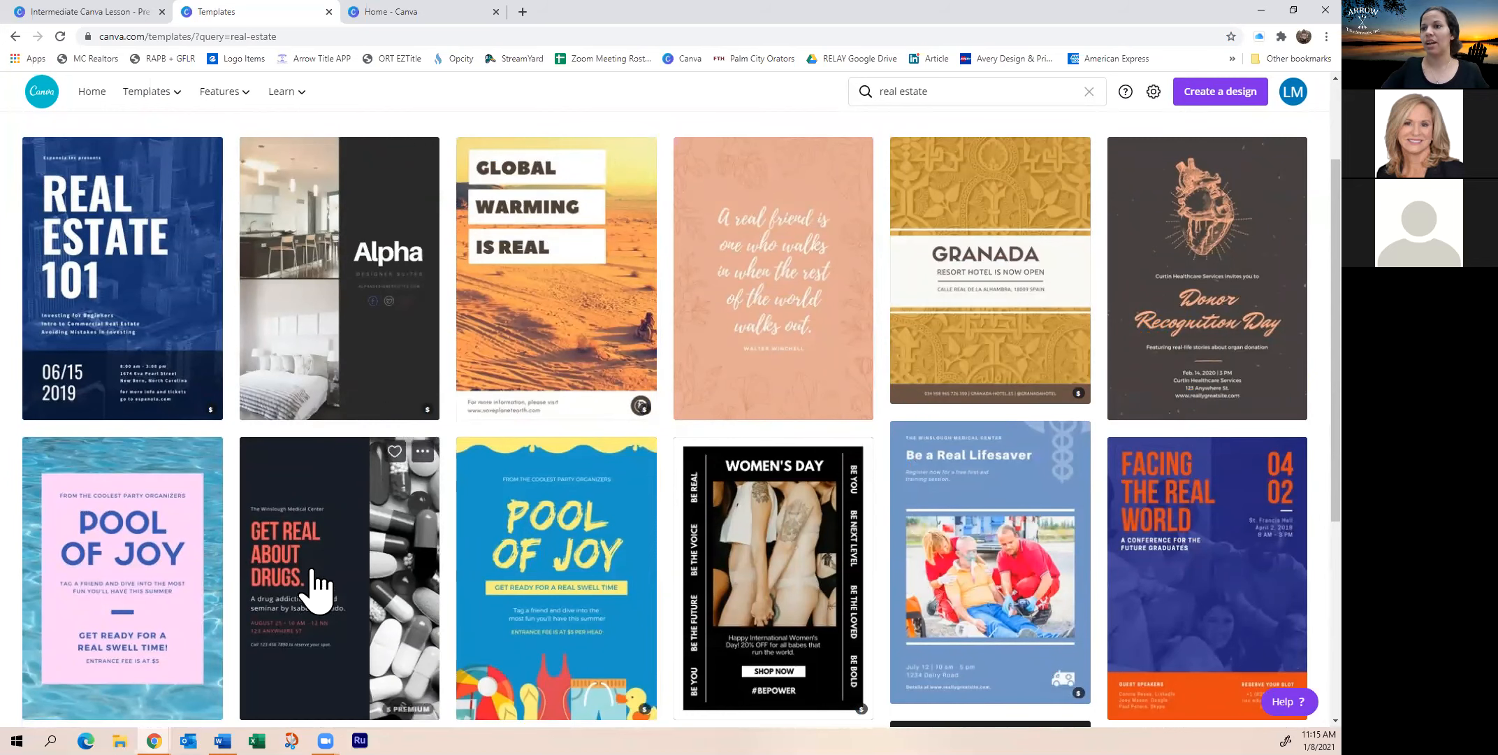
{"action": "scroll", "coordinate": [419, 496], "scroll_direction": "down", "scroll_amount": 1}
{"action": "scroll", "coordinate": [418, 498], "scroll_direction": "up", "scroll_amount": 2}
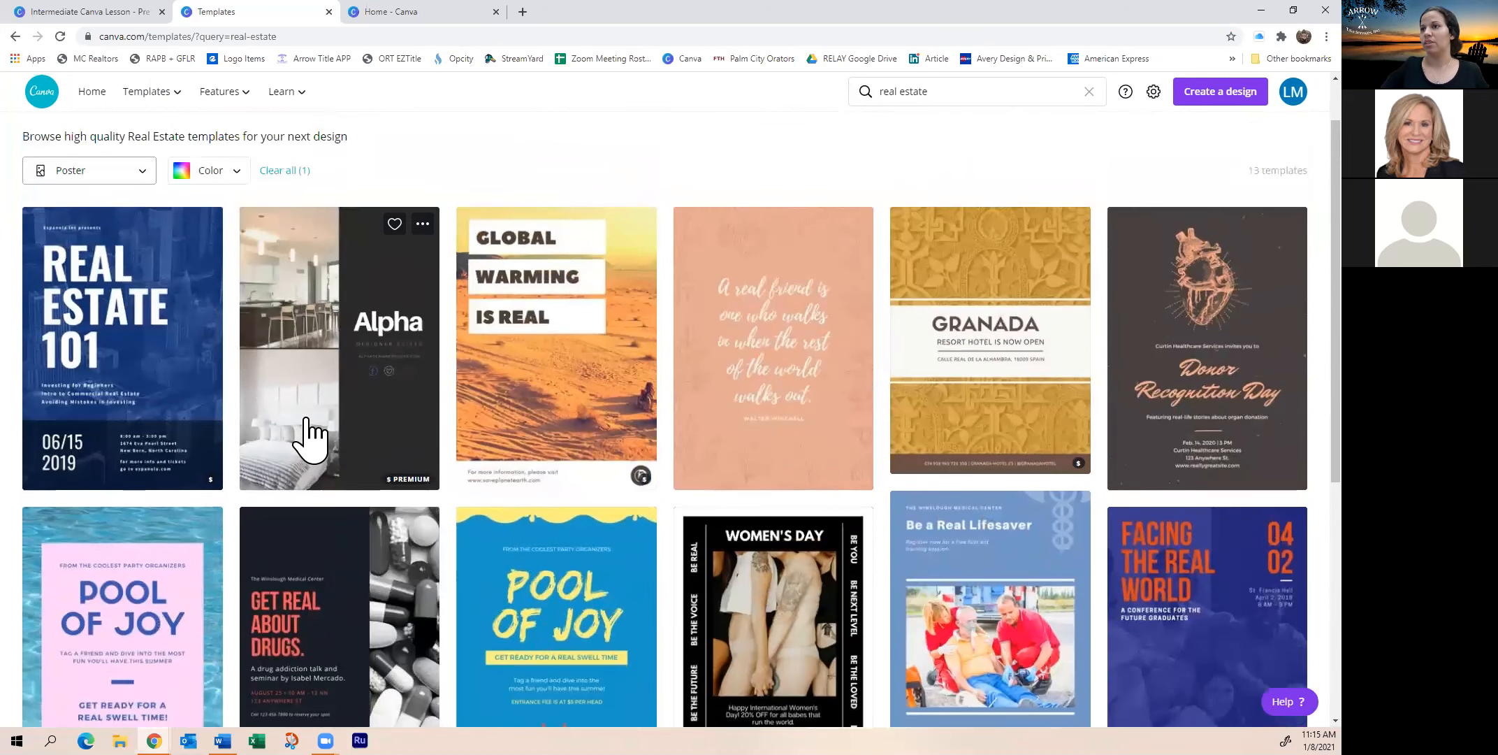
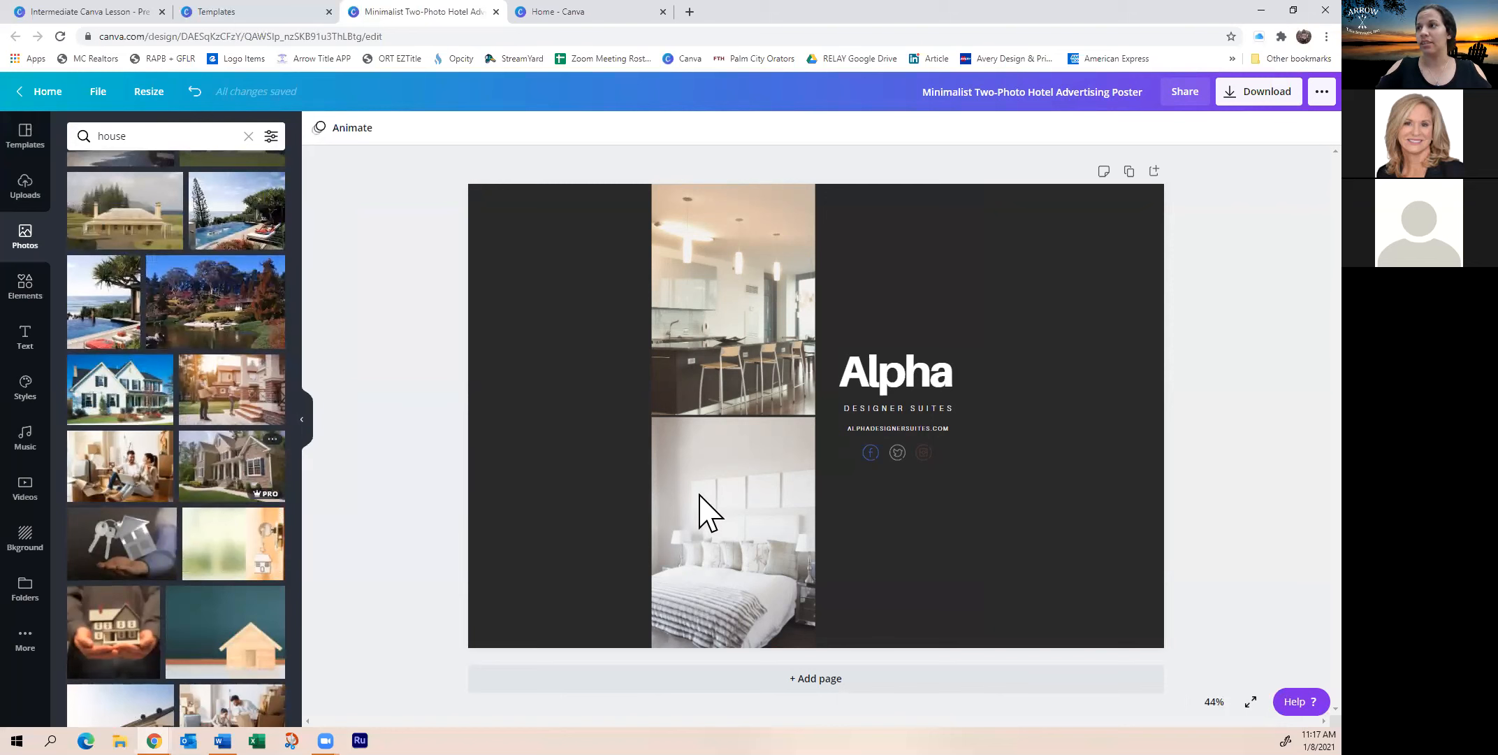
Add the stone house photo to the poster and make it the page background
{"action": "left_click", "coordinate": [222, 489]}
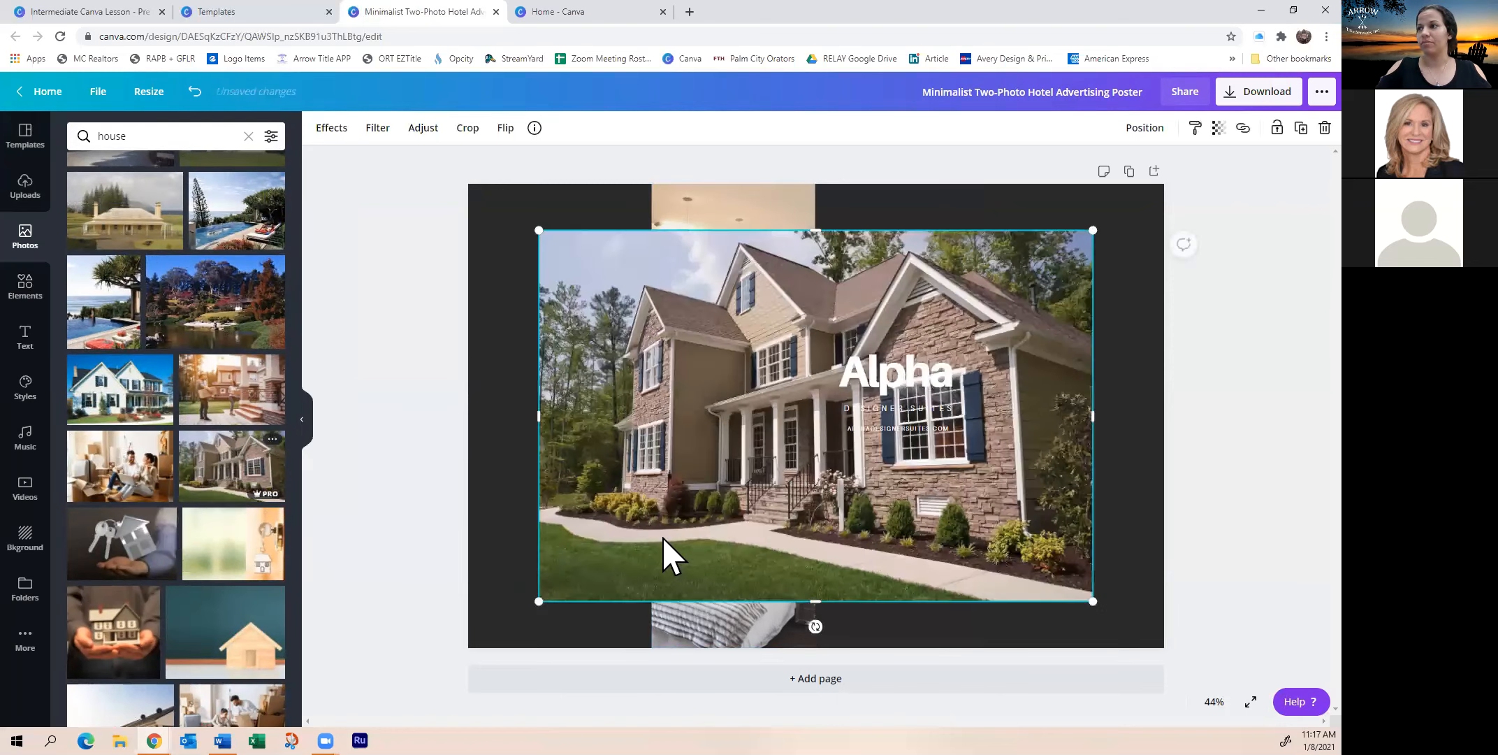
{"action": "right_click", "coordinate": [693, 514]}
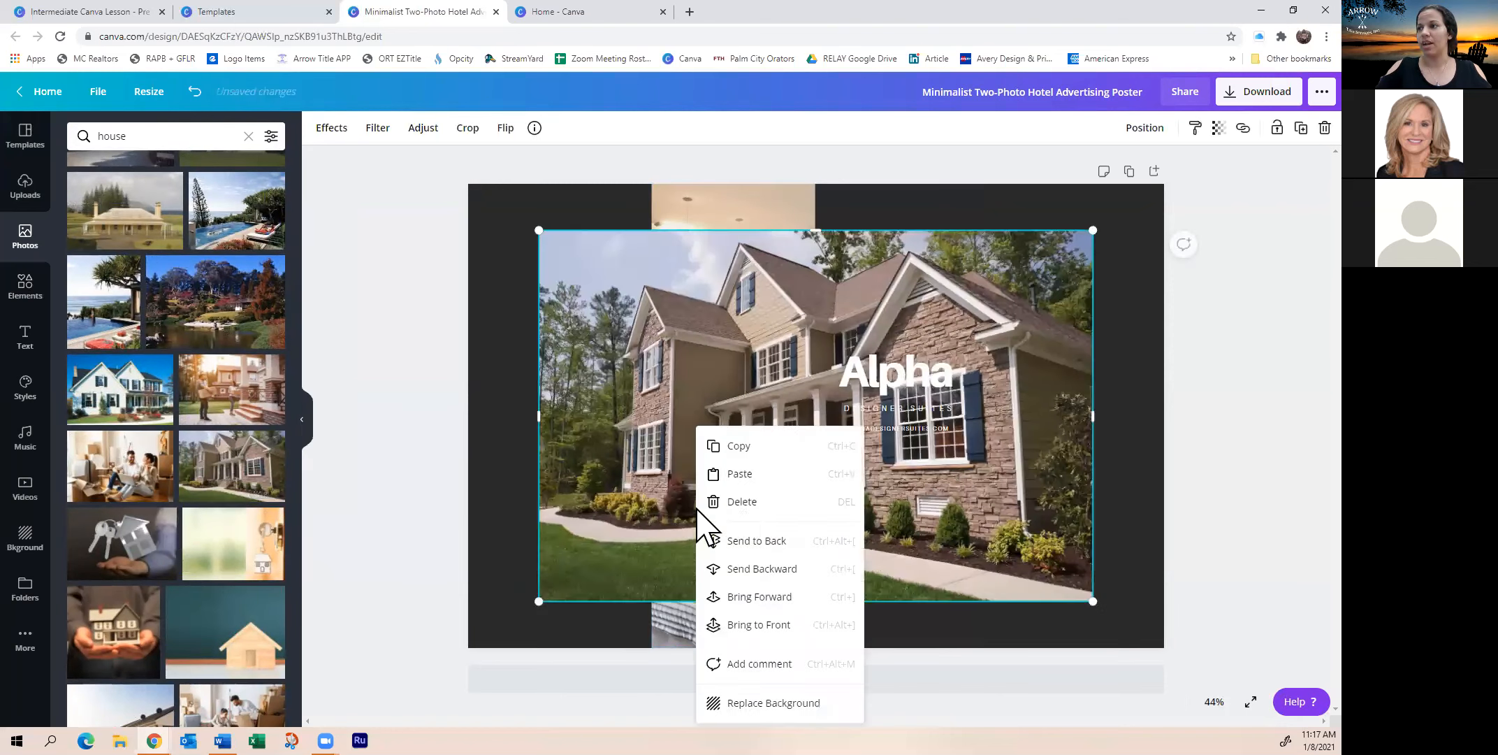
{"action": "left_click", "coordinate": [506, 480]}
{"action": "left_click", "coordinate": [629, 356]}
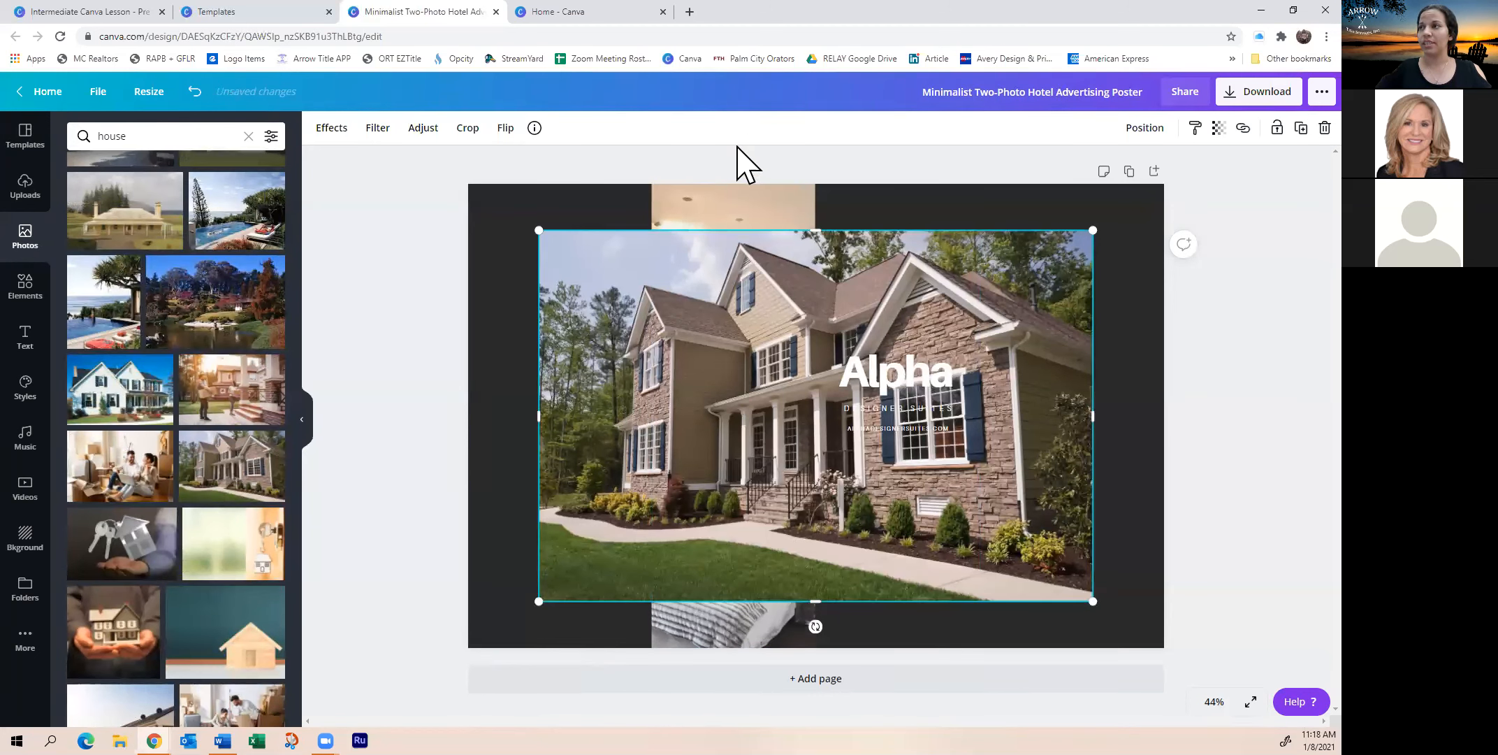
{"action": "left_click", "coordinate": [714, 192]}
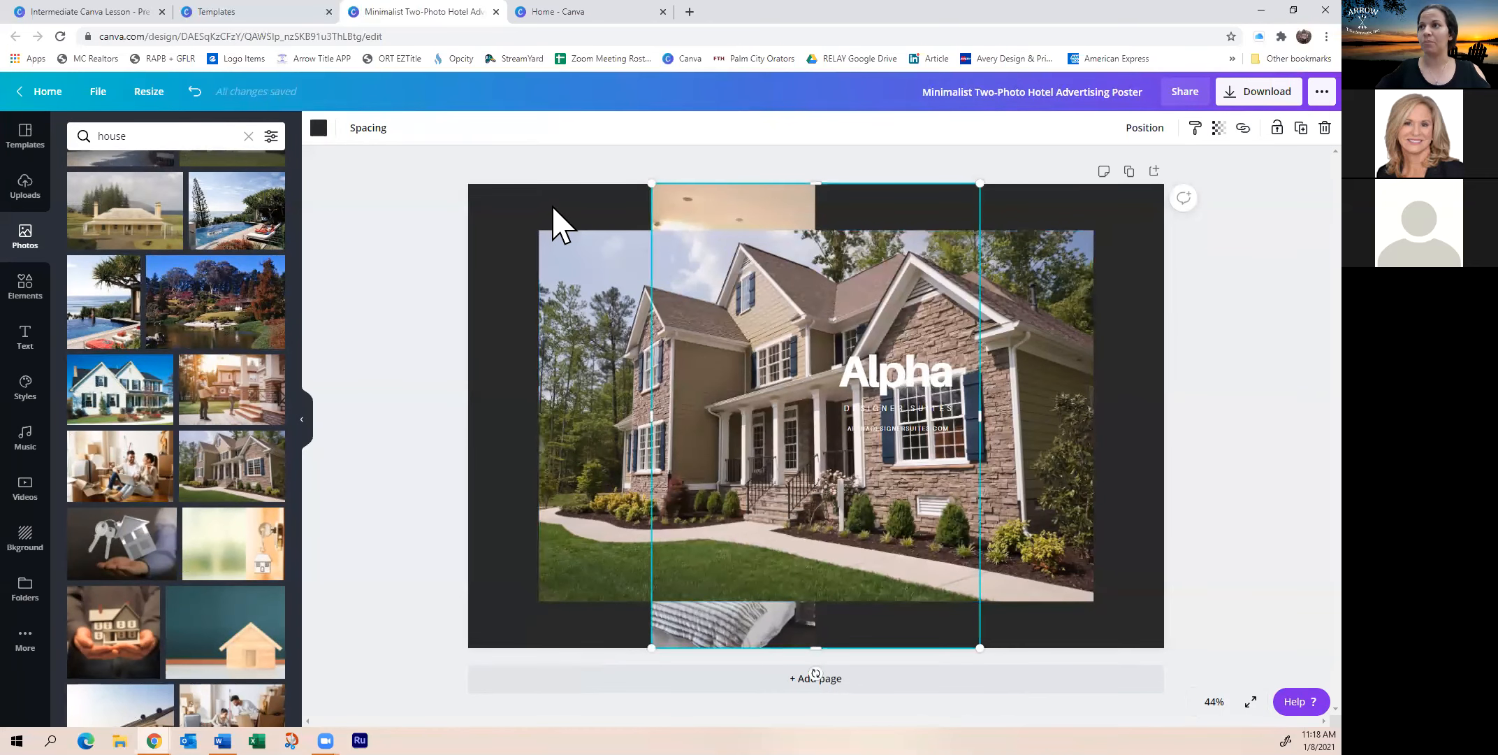
{"action": "left_click", "coordinate": [556, 266]}
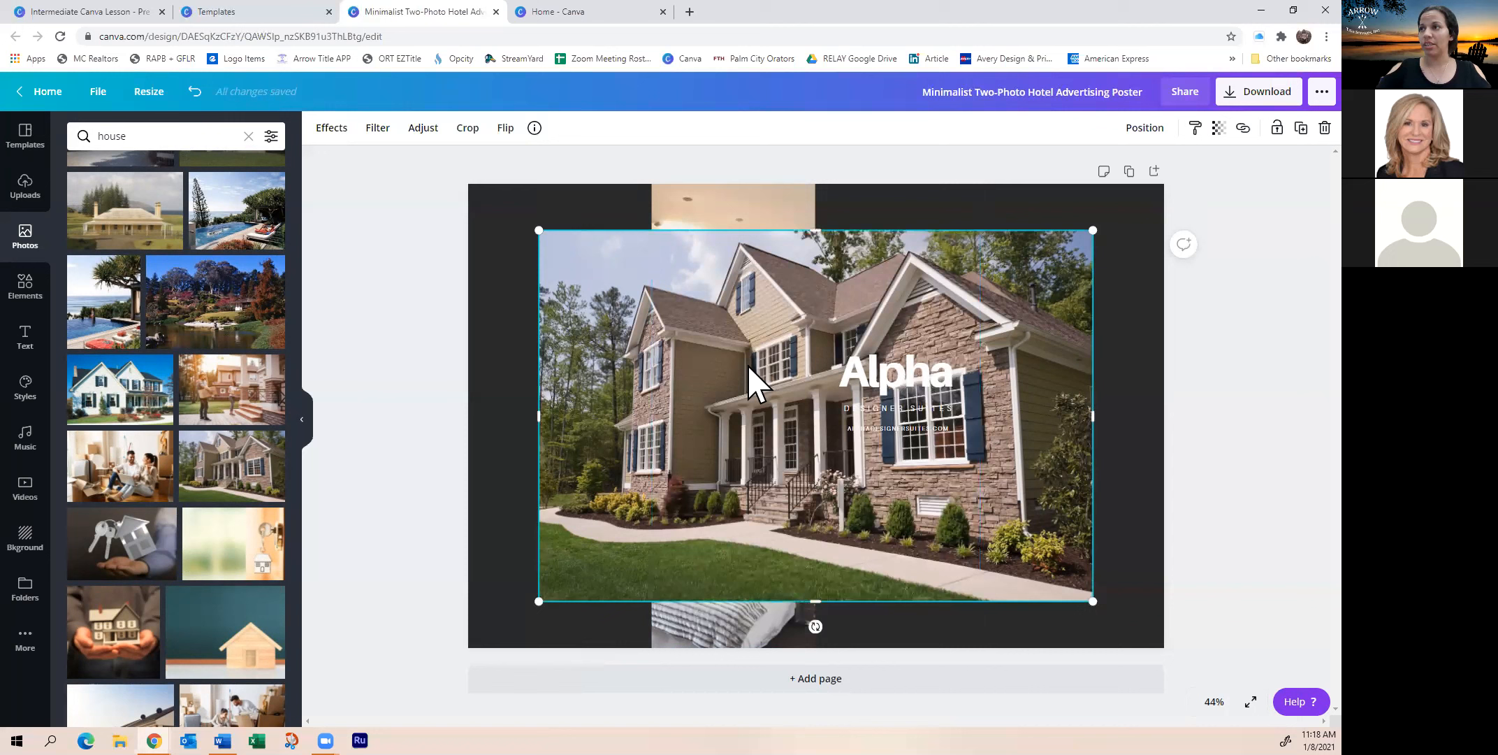
{"action": "right_click", "coordinate": [573, 406]}
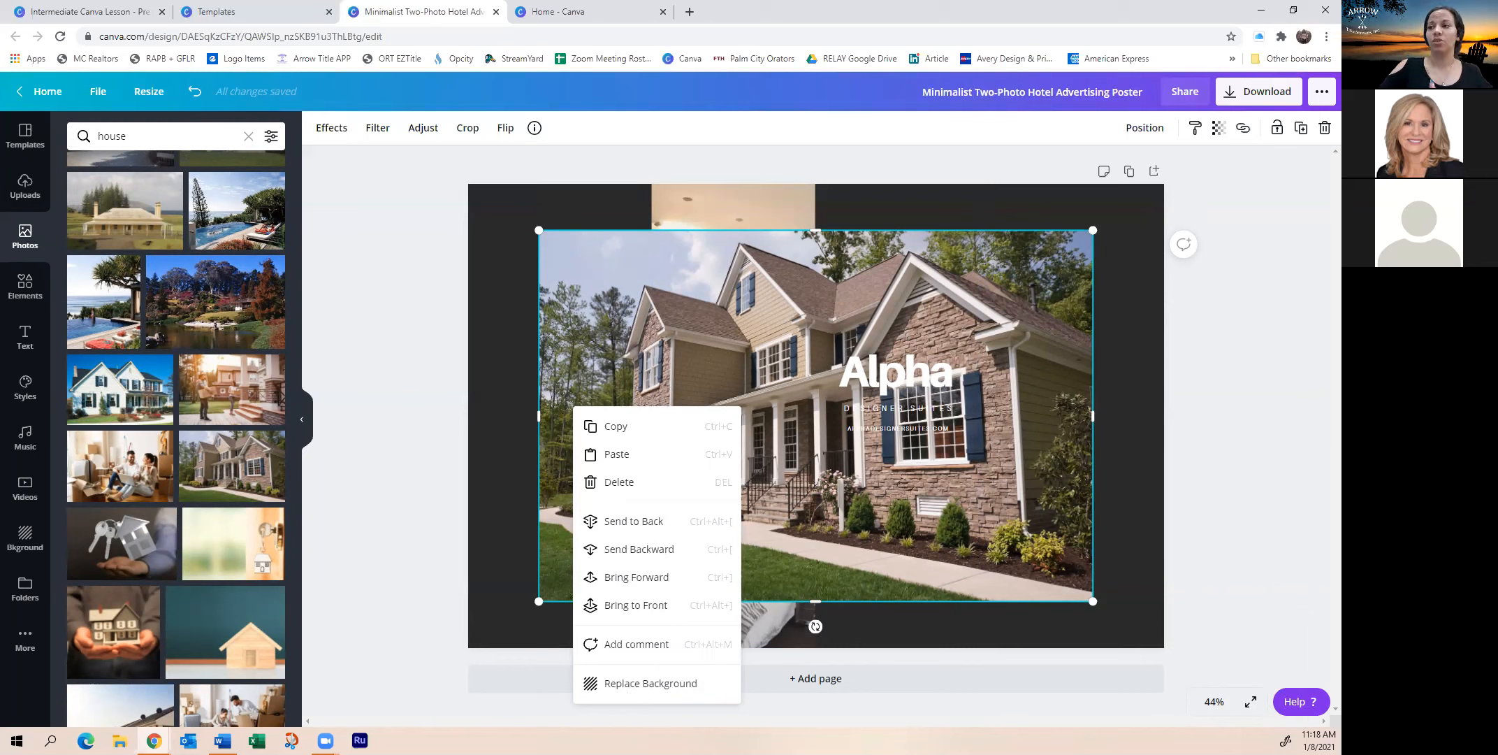
{"action": "left_click", "coordinate": [1151, 598]}
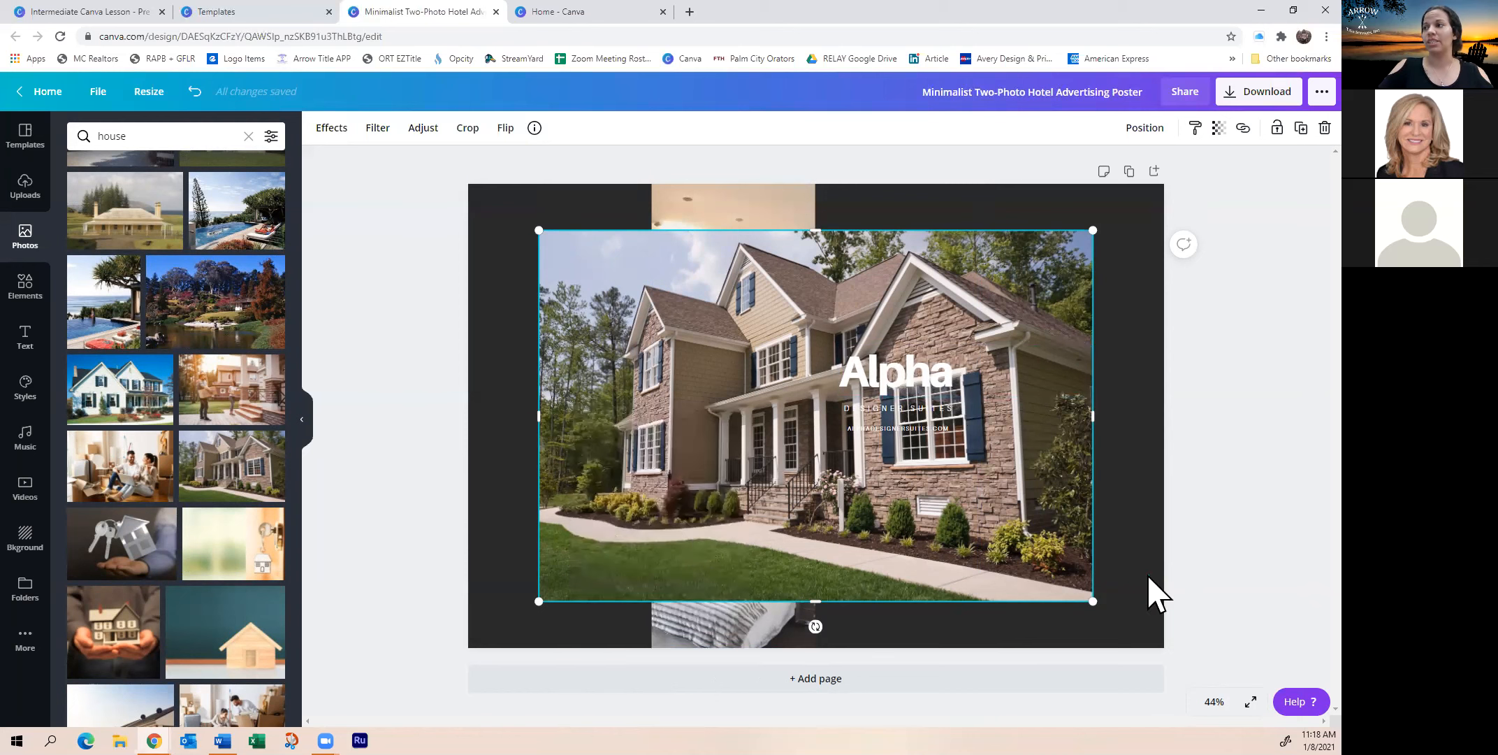
{"action": "left_click", "coordinate": [606, 413]}
{"action": "right_click", "coordinate": [606, 412]}
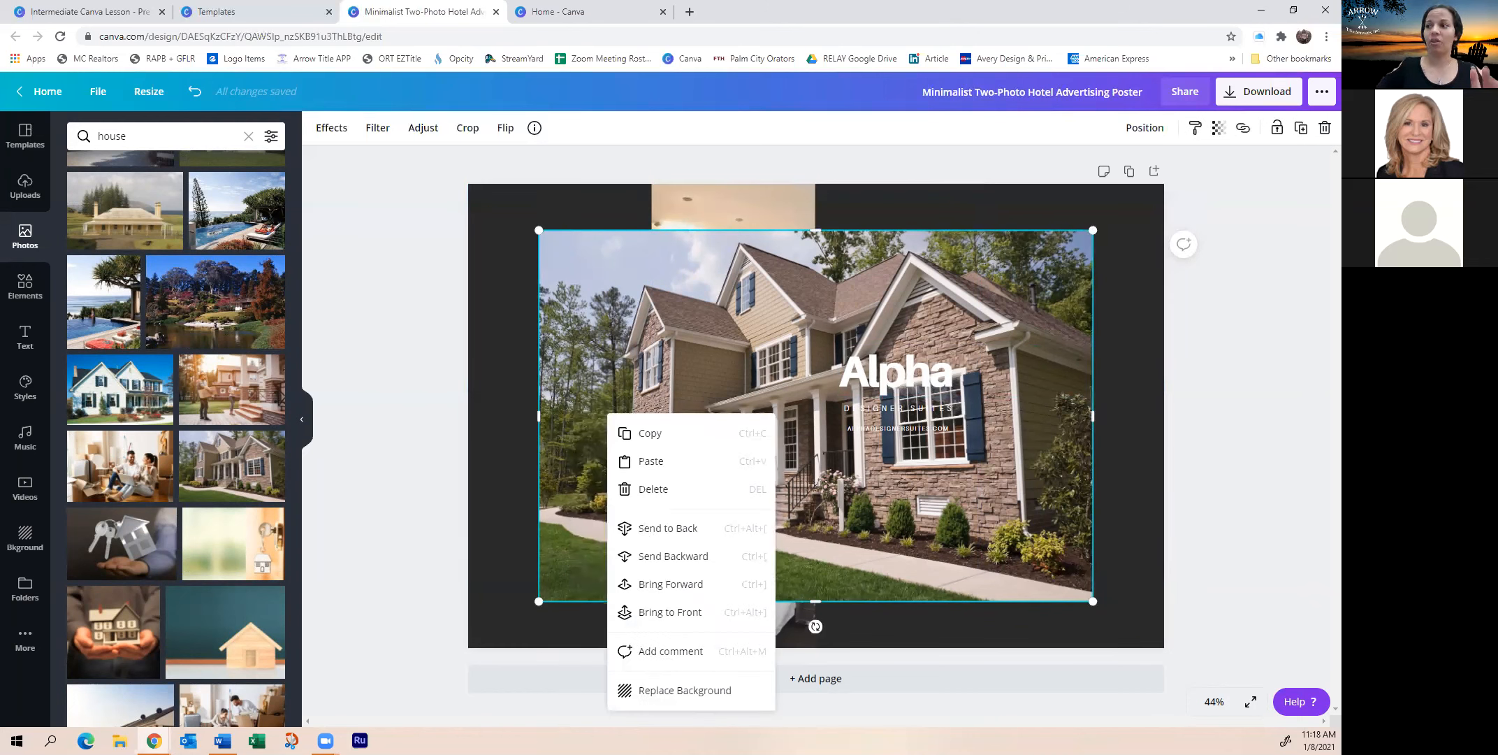
{"action": "left_click", "coordinate": [685, 690]}
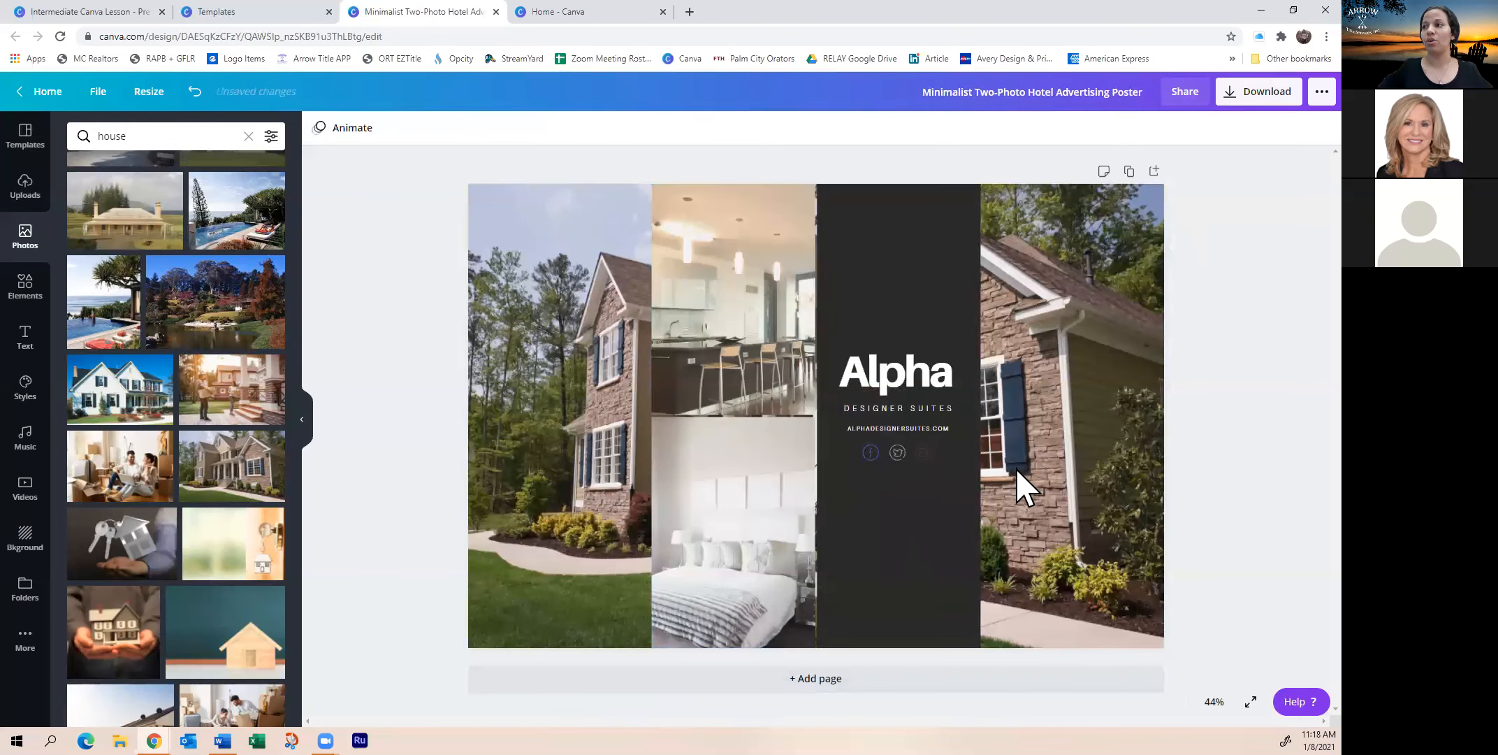
Detach the house image from the background and drop it into the top grid slot, replacing the kitchen
{"action": "left_click", "coordinate": [716, 309]}
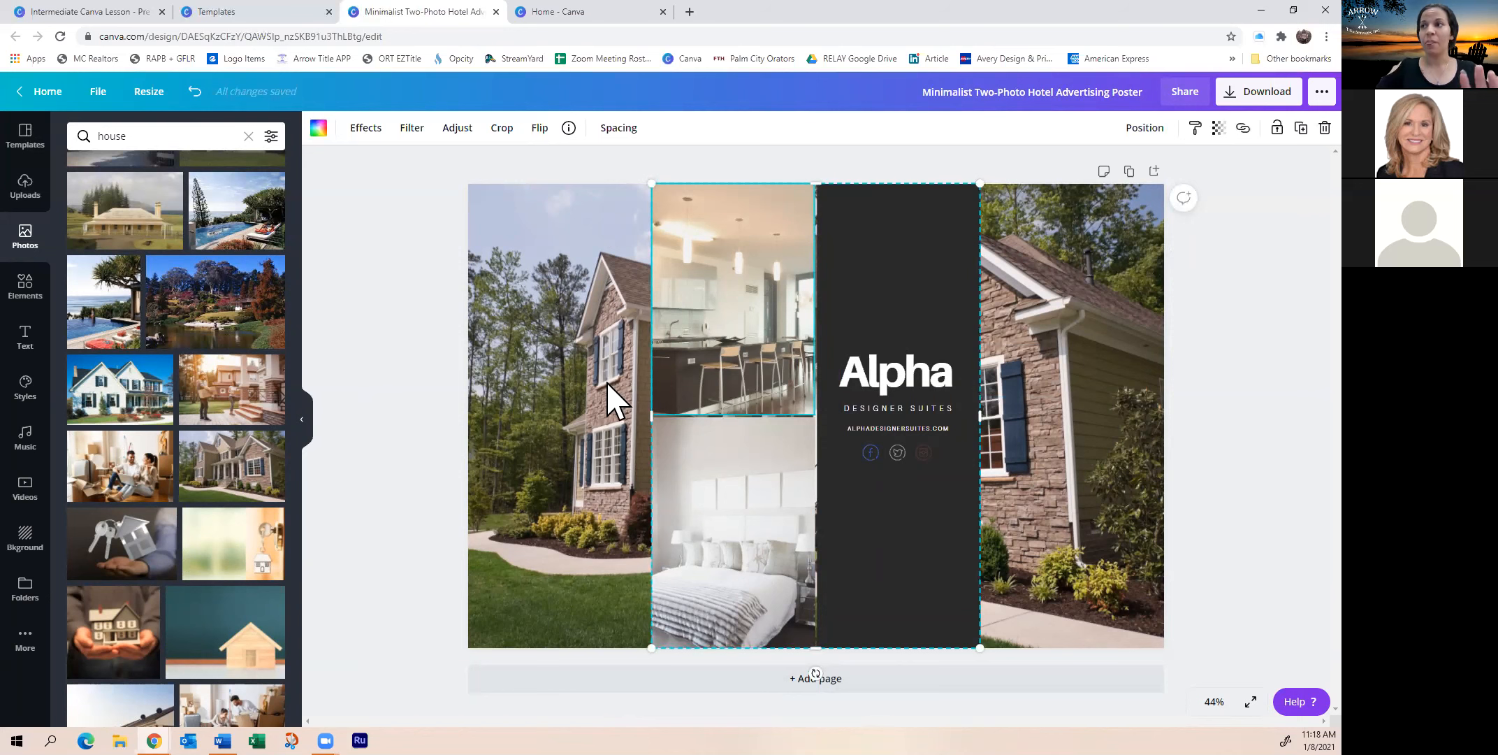
{"action": "left_click", "coordinate": [593, 412]}
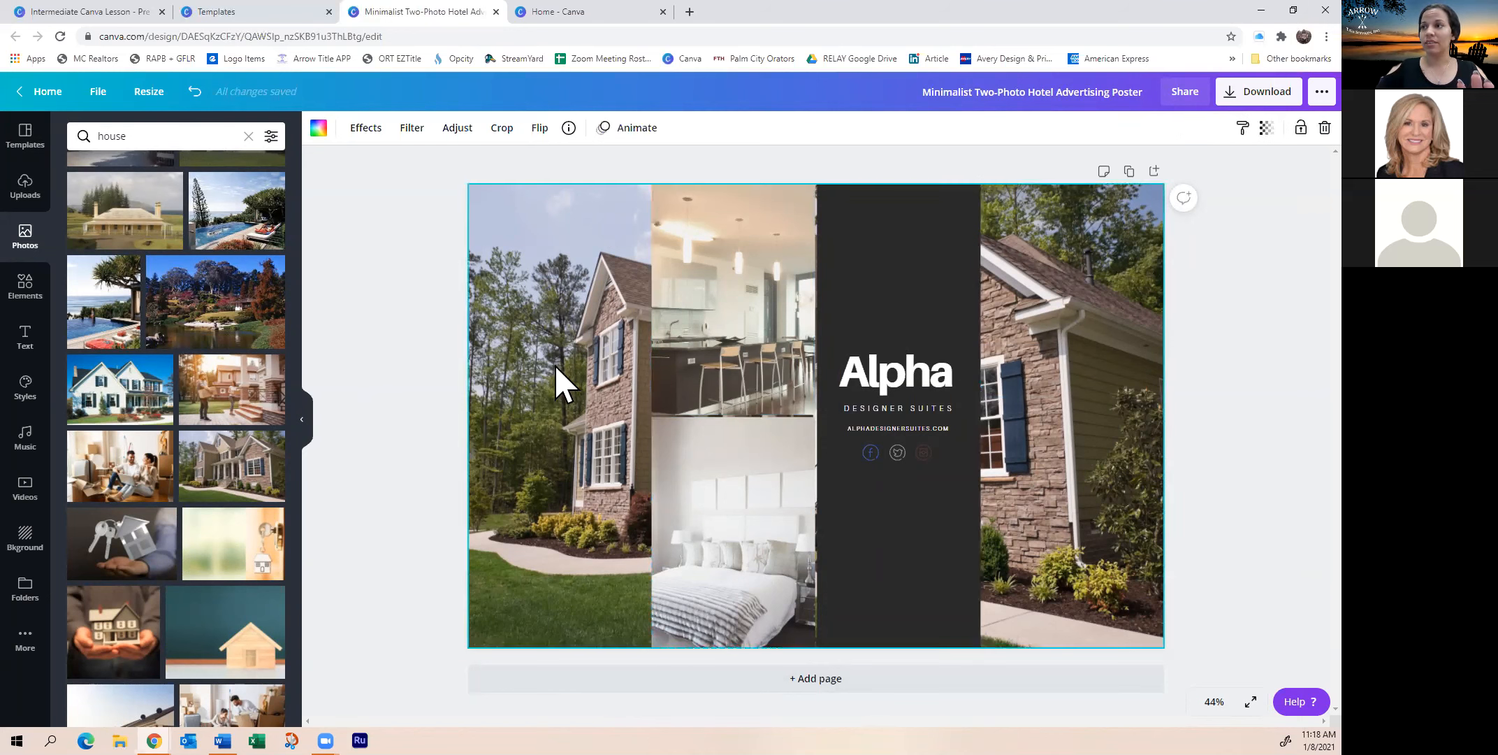
{"action": "right_click", "coordinate": [537, 246]}
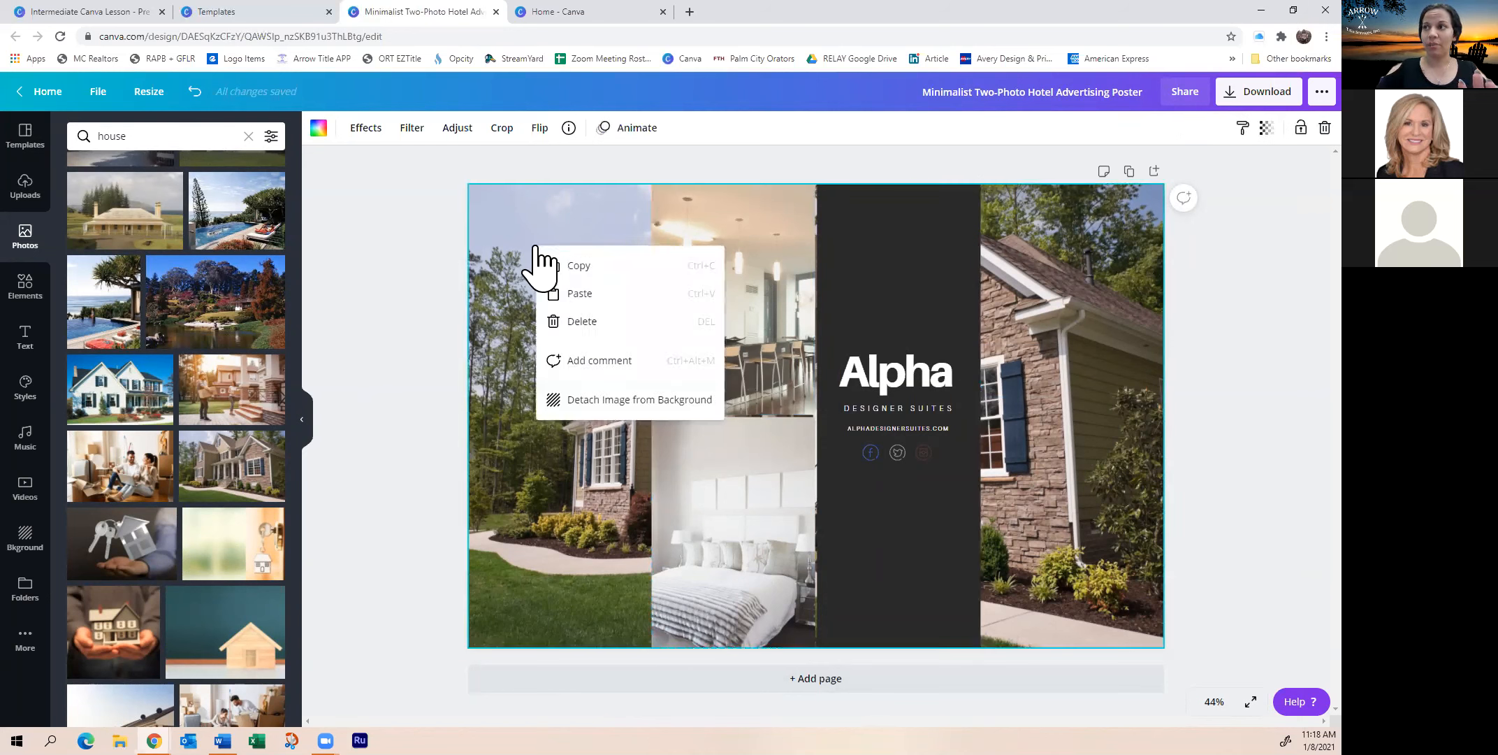
{"action": "left_click", "coordinate": [595, 401]}
{"action": "left_click_drag", "start_coordinate": [826, 478], "coordinate": [335, 519]}
{"action": "left_click", "coordinate": [796, 344]}
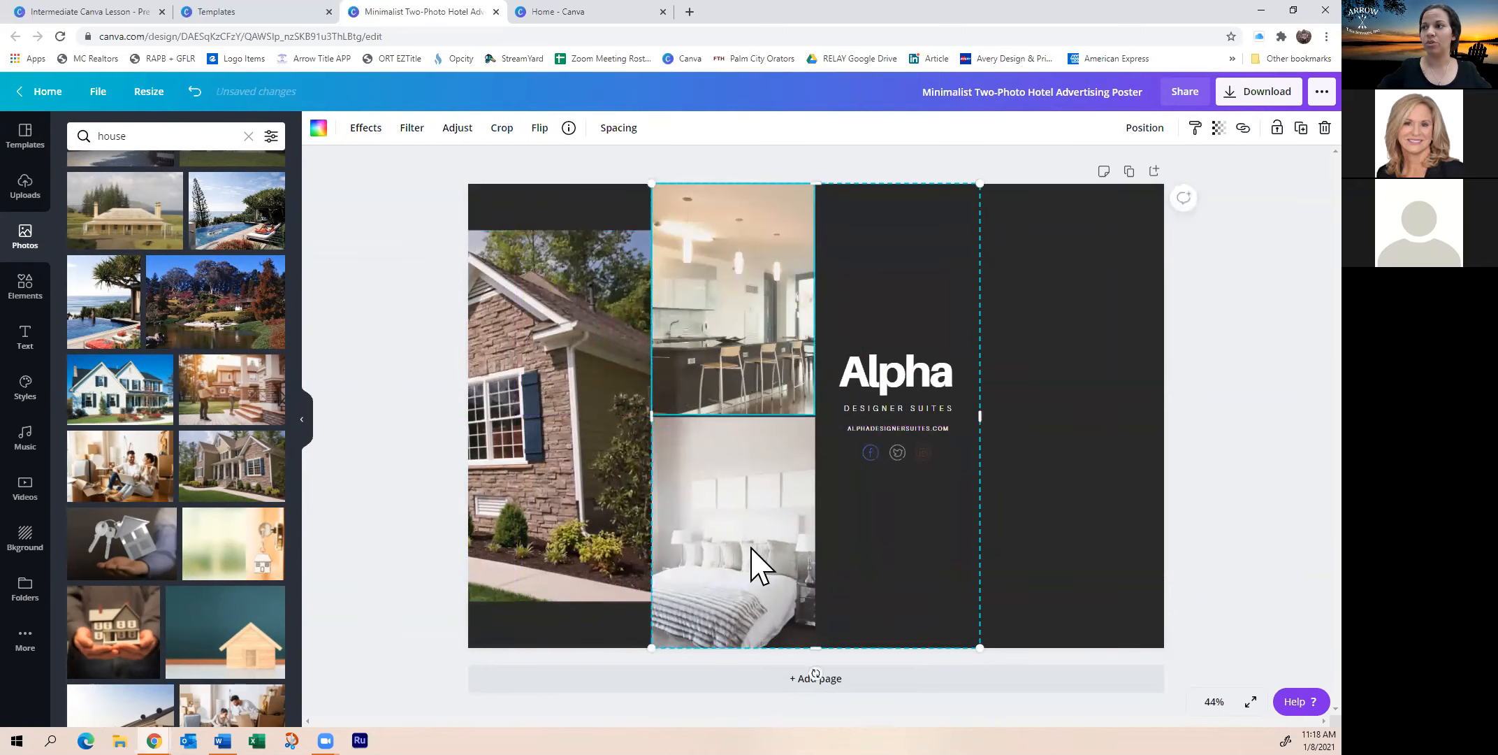
{"action": "left_click_drag", "start_coordinate": [614, 466], "coordinate": [730, 360]}
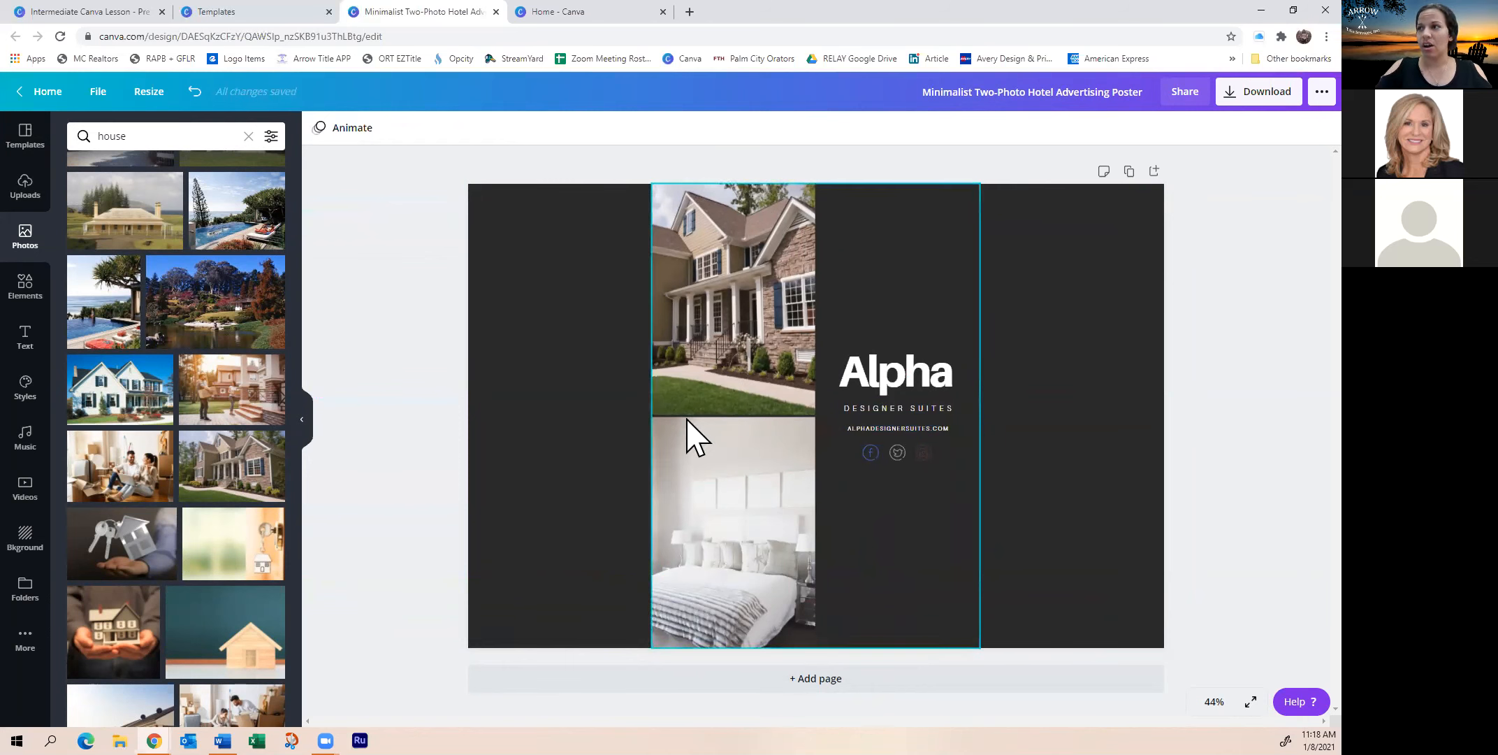
Add a brush-stroke frame from the Frames elements and size it into the top-right corner
{"action": "left_click", "coordinate": [23, 306]}
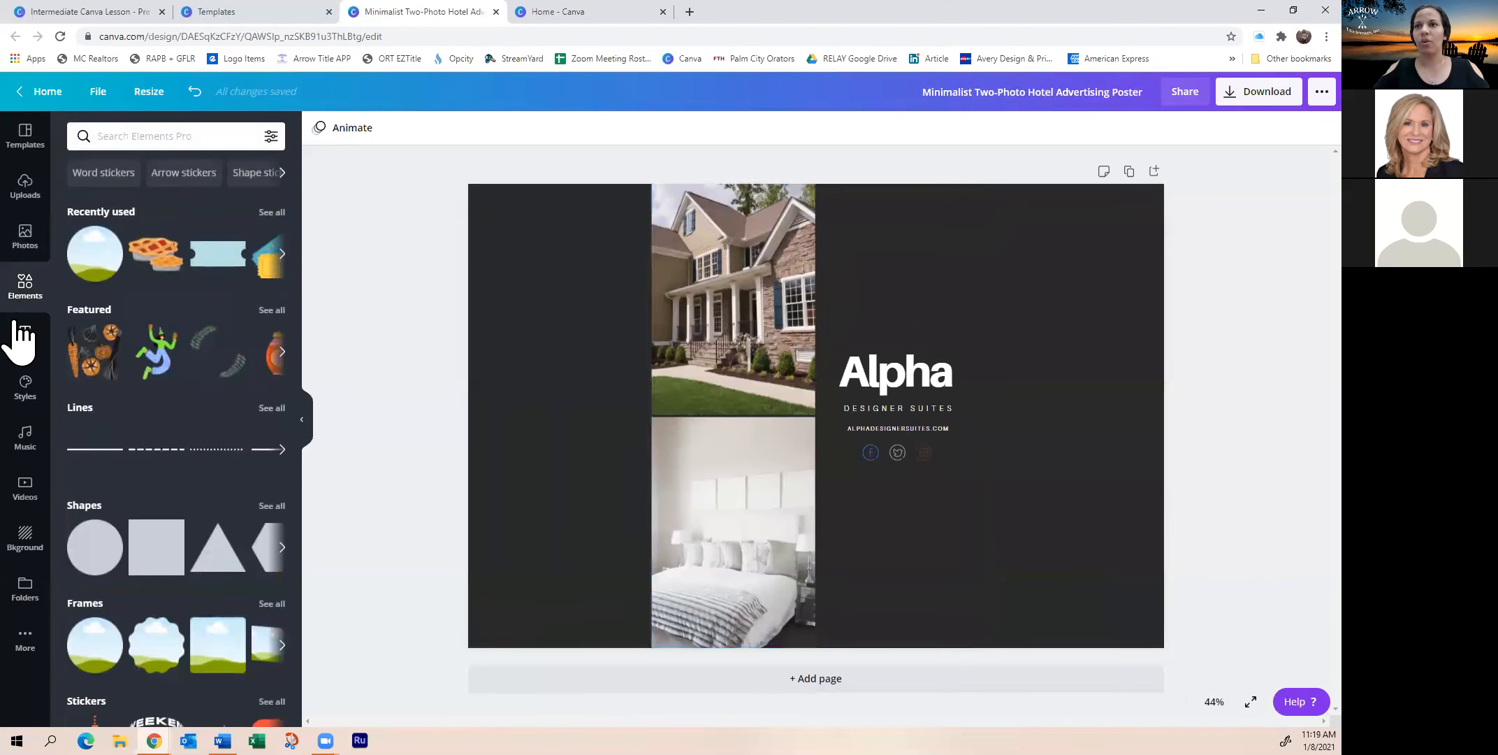
{"action": "scroll", "coordinate": [174, 448], "scroll_direction": "down", "scroll_amount": 3}
{"action": "scroll", "coordinate": [116, 363], "scroll_direction": "up", "scroll_amount": 3}
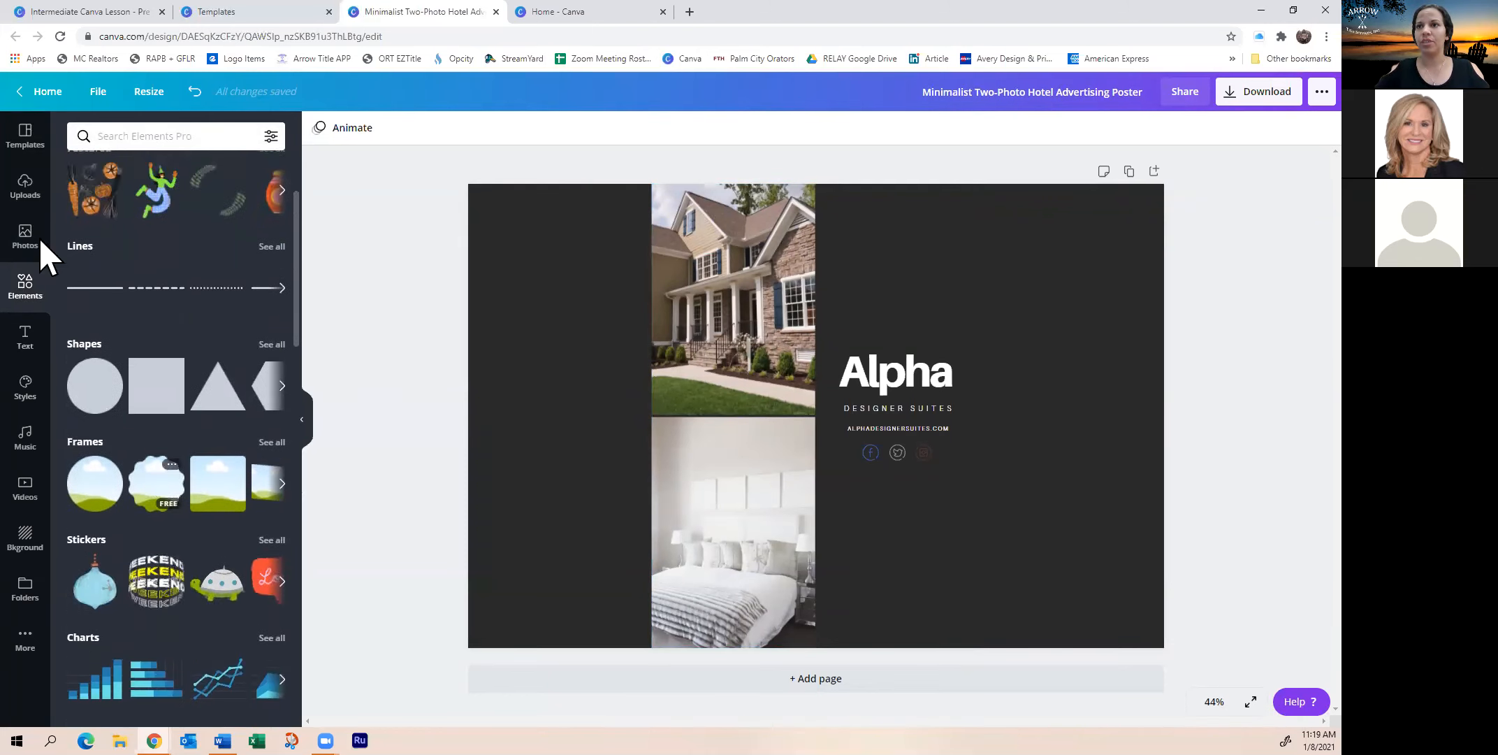
{"action": "right_click", "coordinate": [189, 418]}
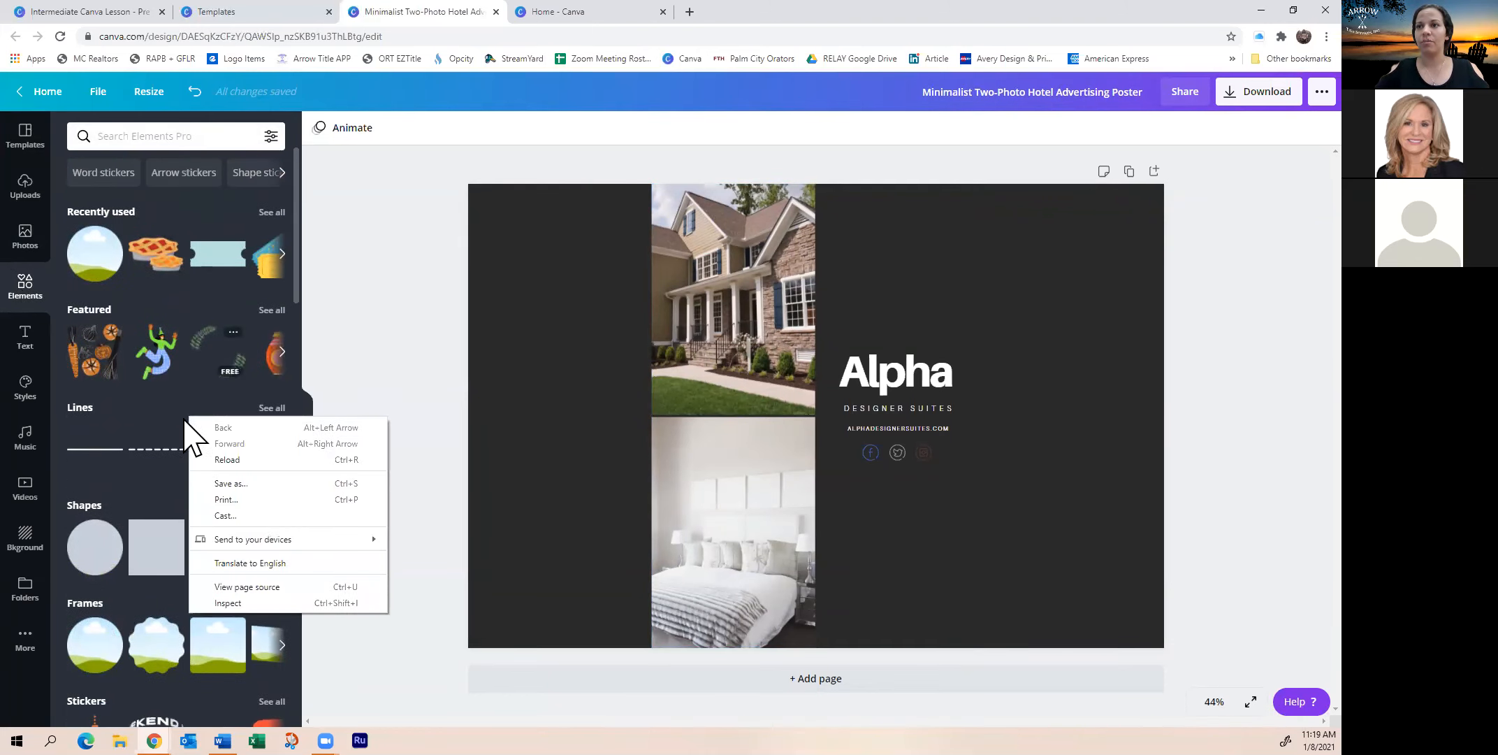
{"action": "left_click", "coordinate": [202, 137]}
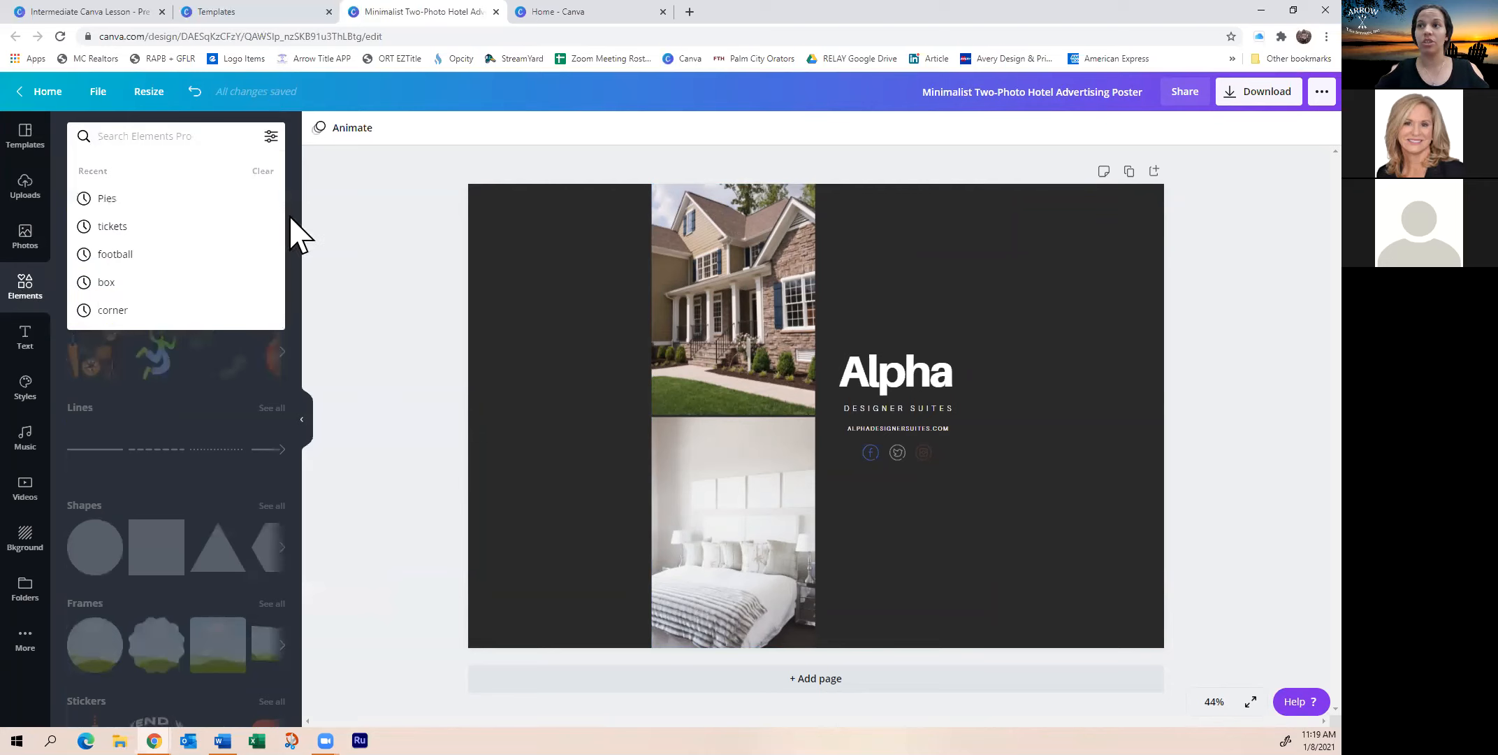
{"action": "left_click", "coordinate": [195, 428]}
{"action": "scroll", "coordinate": [167, 447], "scroll_direction": "down", "scroll_amount": 2}
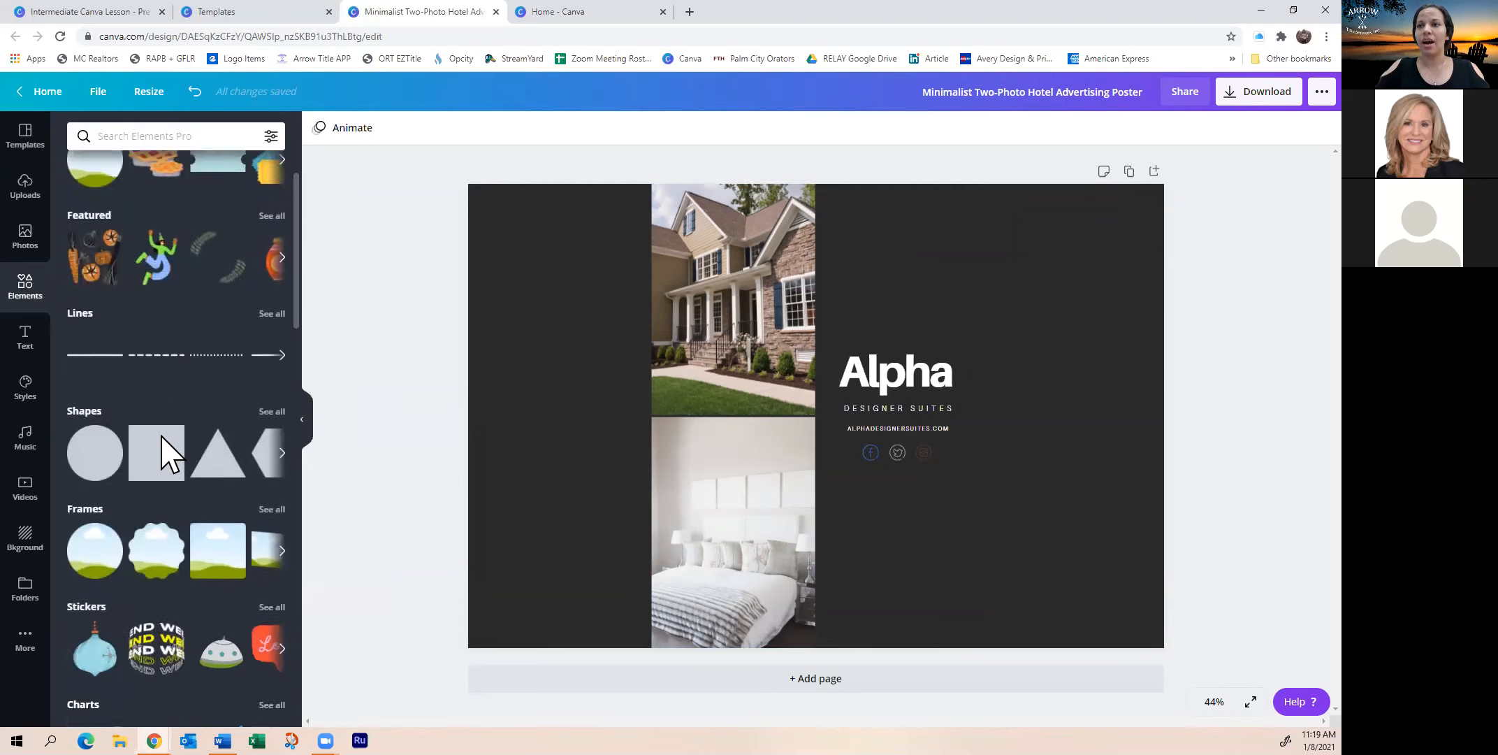
{"action": "scroll", "coordinate": [130, 491], "scroll_direction": "down", "scroll_amount": 2}
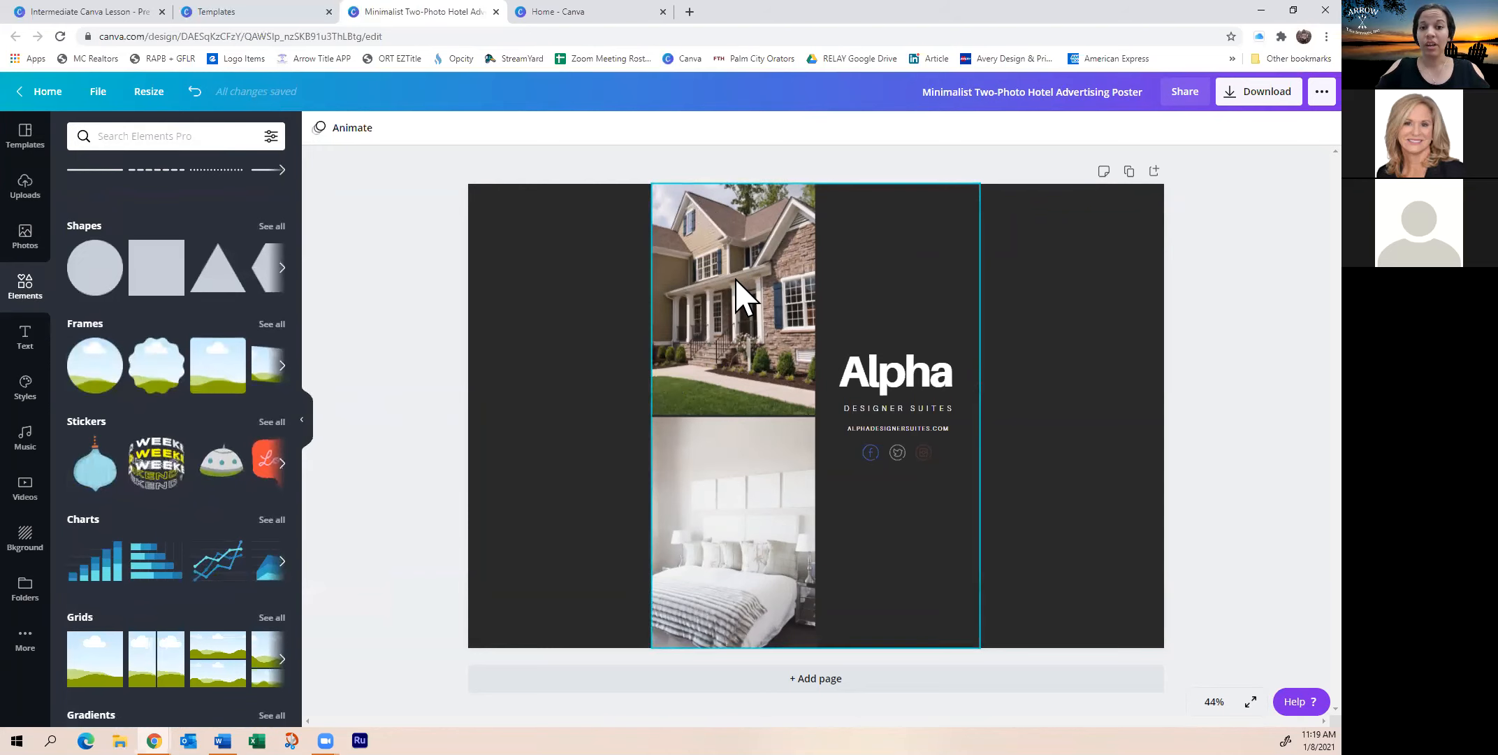
{"action": "left_click", "coordinate": [270, 326]}
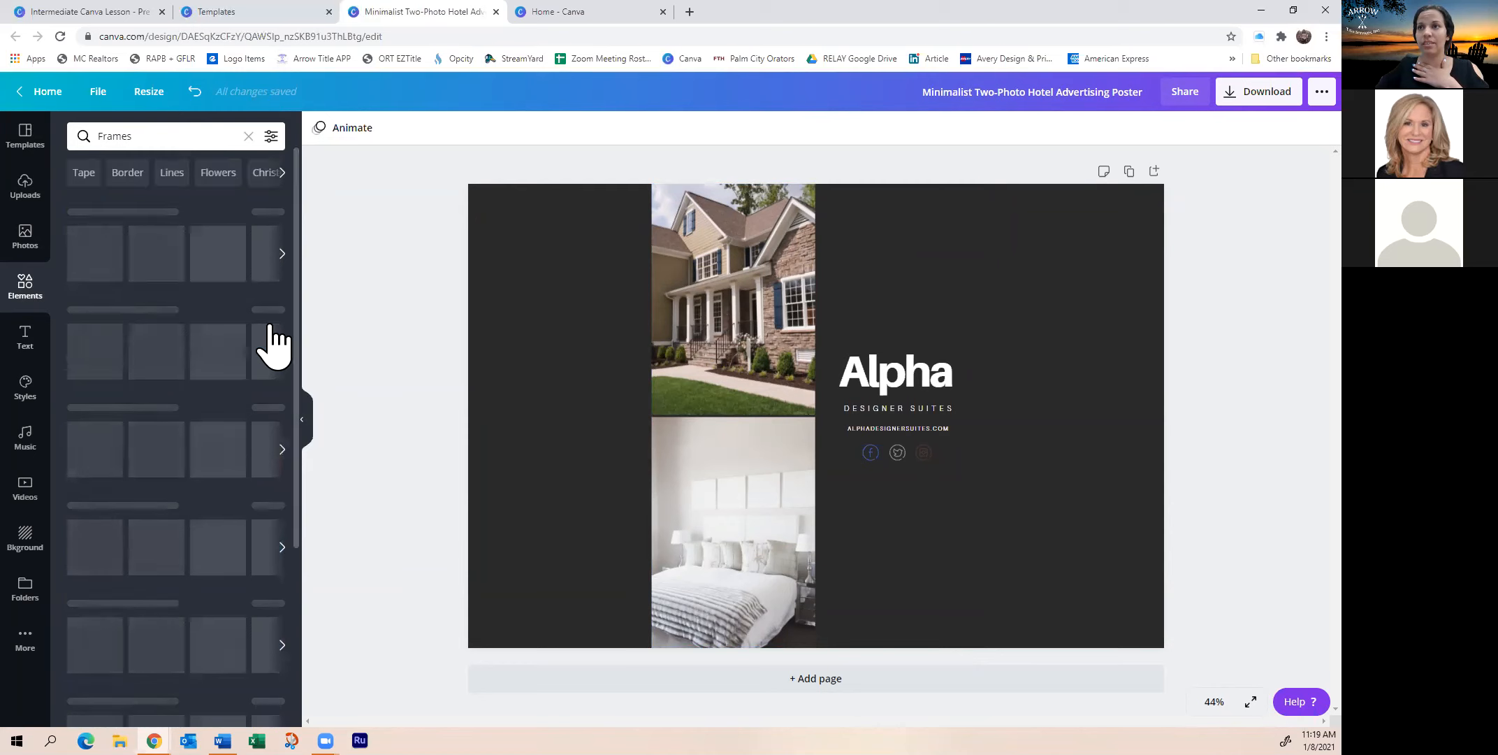
{"action": "scroll", "coordinate": [168, 496], "scroll_direction": "down", "scroll_amount": 5}
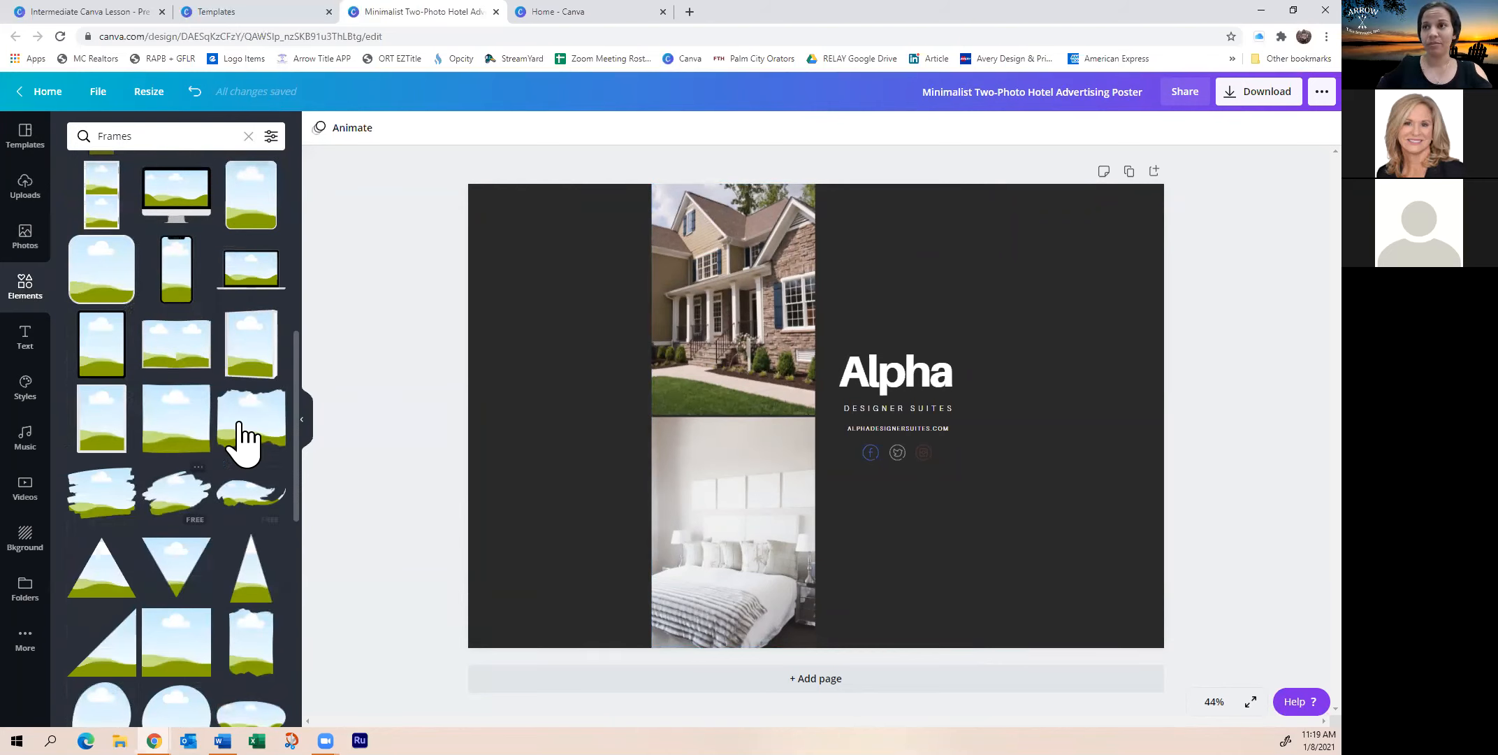
{"action": "scroll", "coordinate": [104, 419], "scroll_direction": "down", "scroll_amount": 2}
{"action": "mouse_move", "coordinate": [106, 370]}
{"action": "left_mouse_down"}
{"action": "mouse_move", "coordinate": [833, 407]}
{"action": "mouse_move", "coordinate": [817, 454]}
{"action": "mouse_move", "coordinate": [672, 464]}
{"action": "mouse_move", "coordinate": [952, 347]}
{"action": "mouse_move", "coordinate": [987, 368]}
{"action": "mouse_move", "coordinate": [987, 478]}
{"action": "left_mouse_up"}
{"action": "left_click_drag", "start_coordinate": [817, 452], "coordinate": [926, 372]}
{"action": "mouse_move", "coordinate": [1076, 267]}
{"action": "left_mouse_down"}
{"action": "mouse_move", "coordinate": [1050, 257]}
{"action": "mouse_move", "coordinate": [1063, 268]}
{"action": "left_mouse_up"}
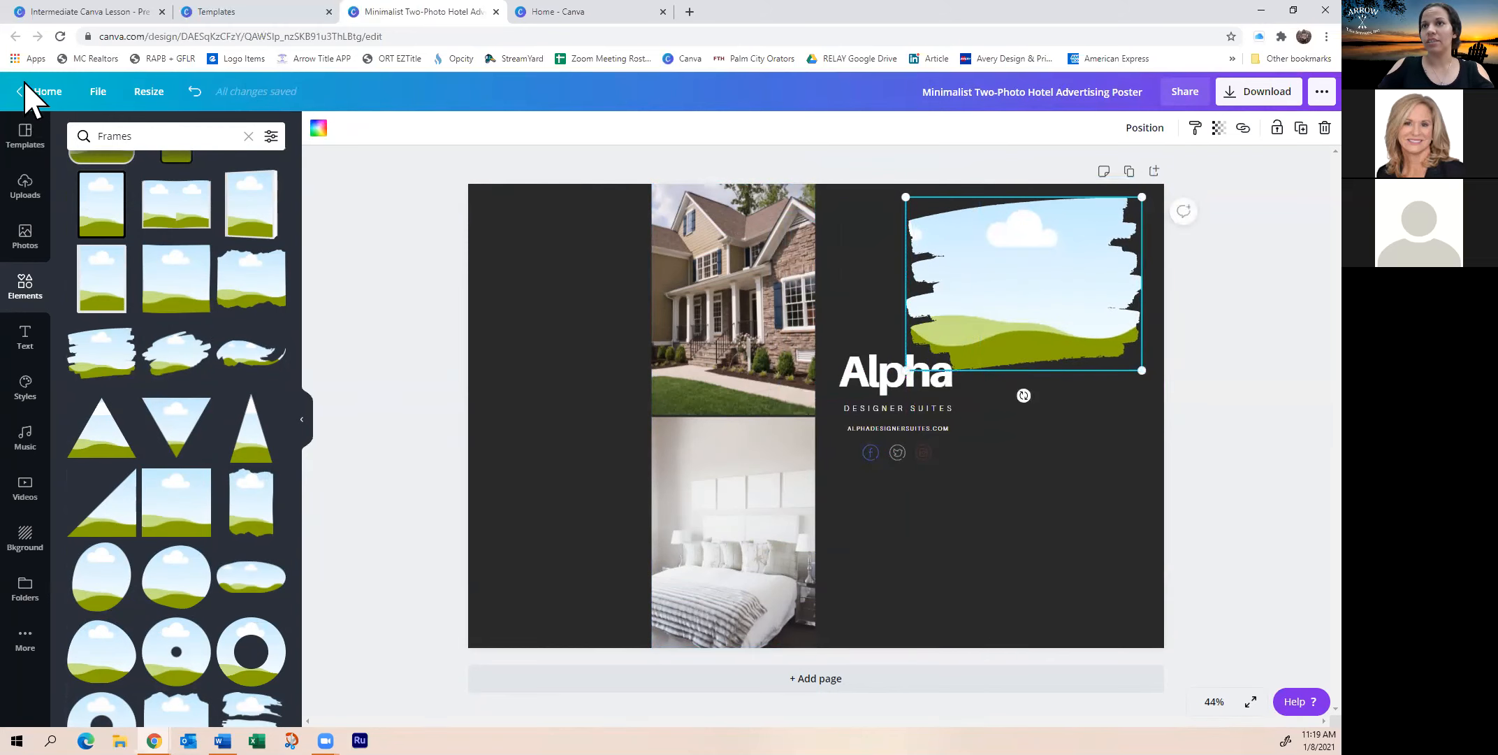
Place a stone house photo from the 'house' results inside the brush-stroke frame
{"action": "left_click", "coordinate": [31, 246]}
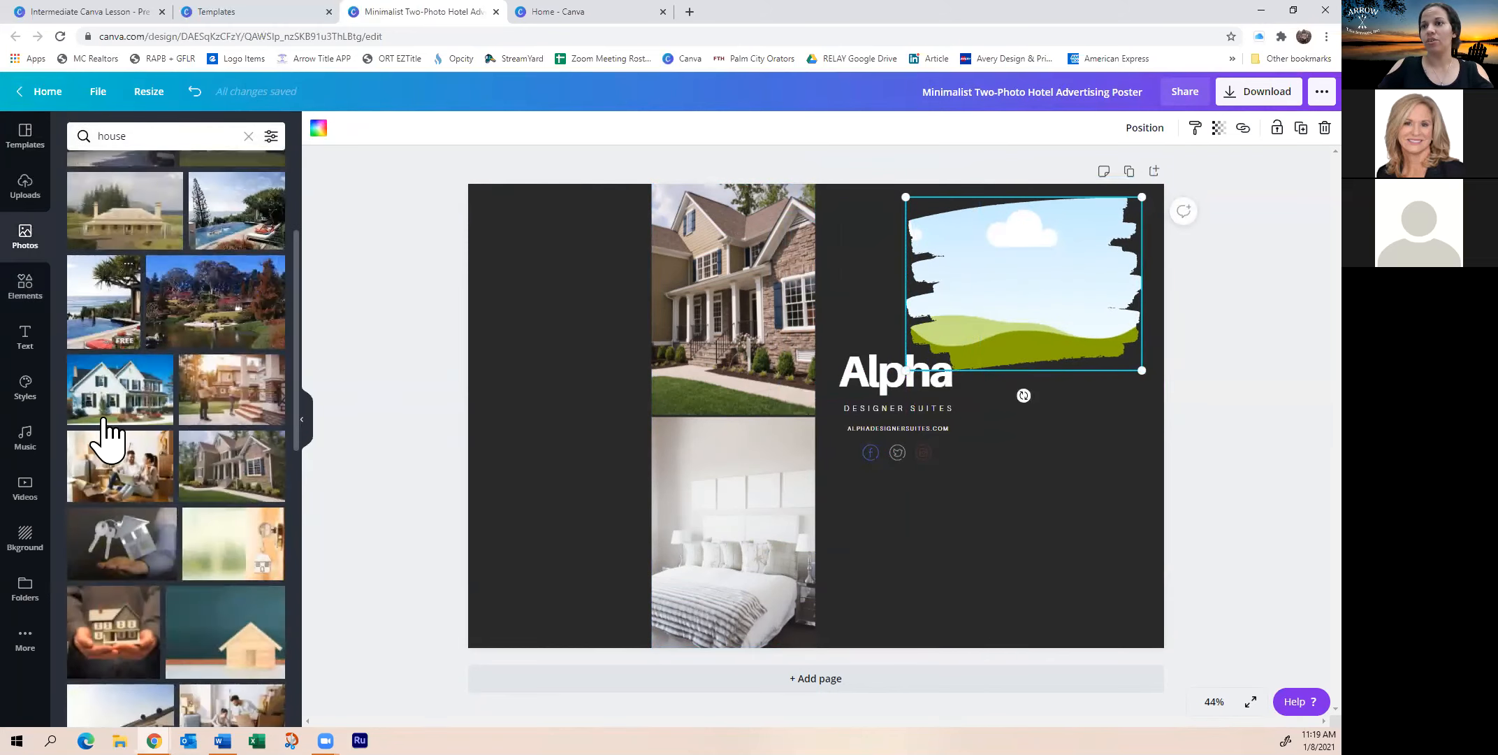
{"action": "left_click", "coordinate": [221, 489]}
{"action": "mouse_move", "coordinate": [800, 453]}
{"action": "left_mouse_down"}
{"action": "mouse_move", "coordinate": [1060, 307]}
{"action": "mouse_move", "coordinate": [1003, 301]}
{"action": "mouse_move", "coordinate": [932, 246]}
{"action": "mouse_move", "coordinate": [952, 260]}
{"action": "left_mouse_up"}
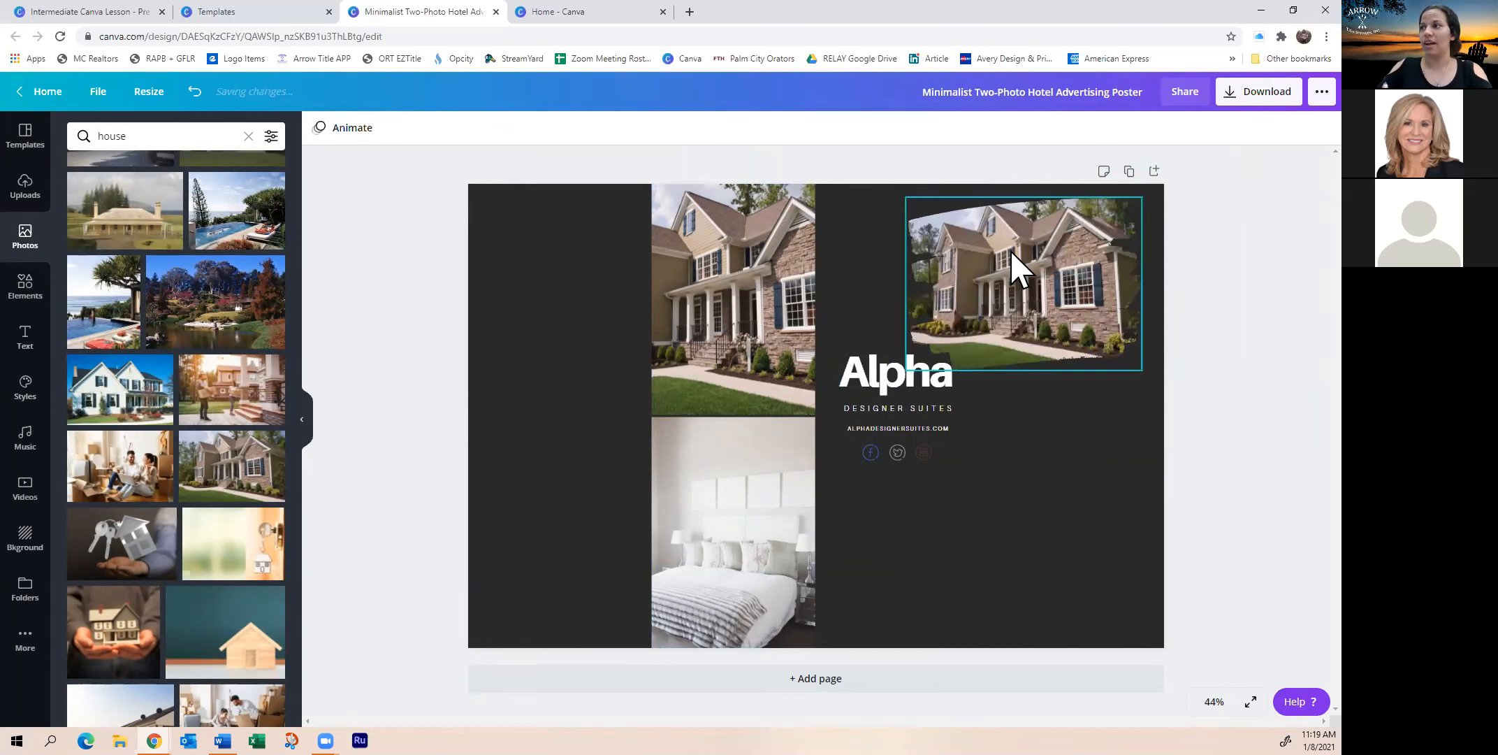
{"action": "left_click", "coordinate": [473, 336]}
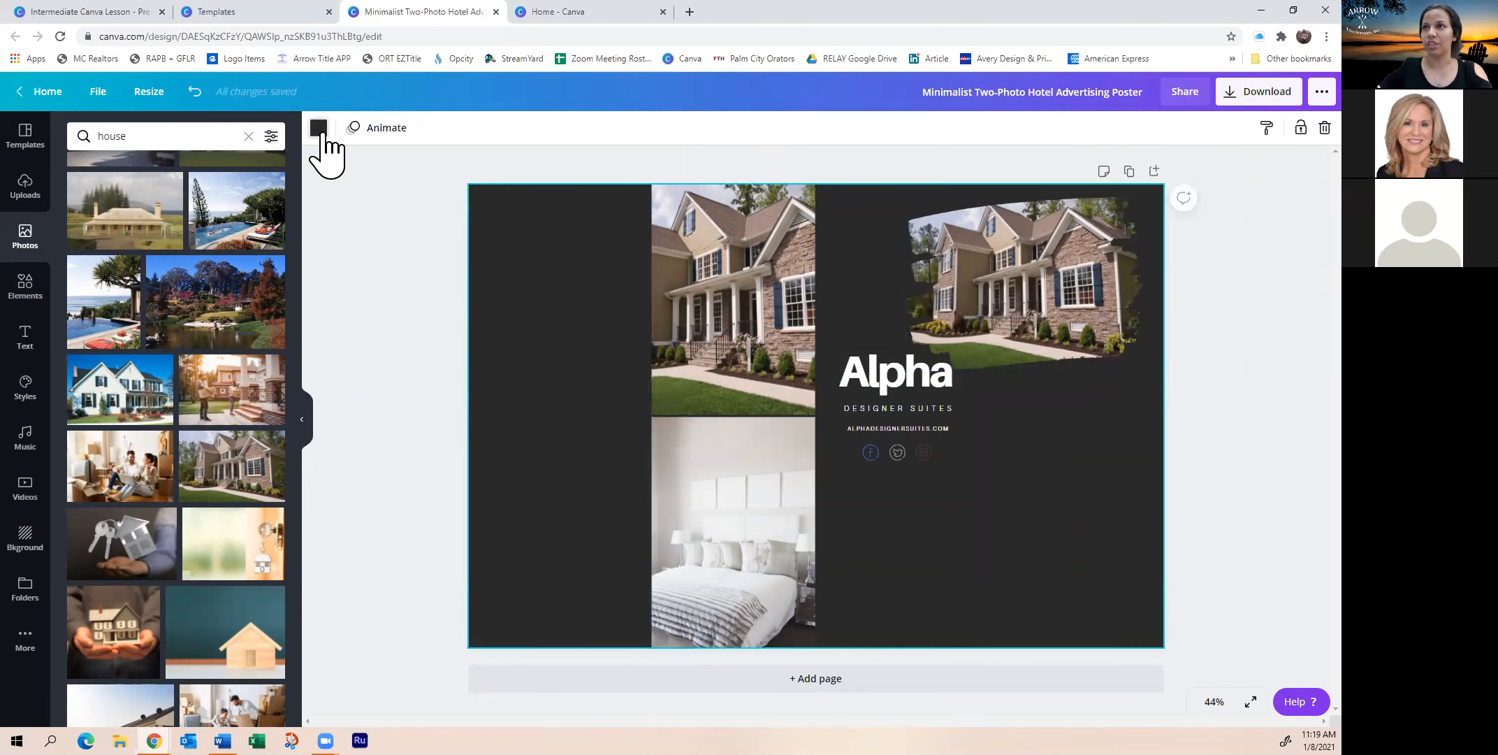
Change the page background colour from dark charcoal to bright blue
{"action": "left_click", "coordinate": [318, 128]}
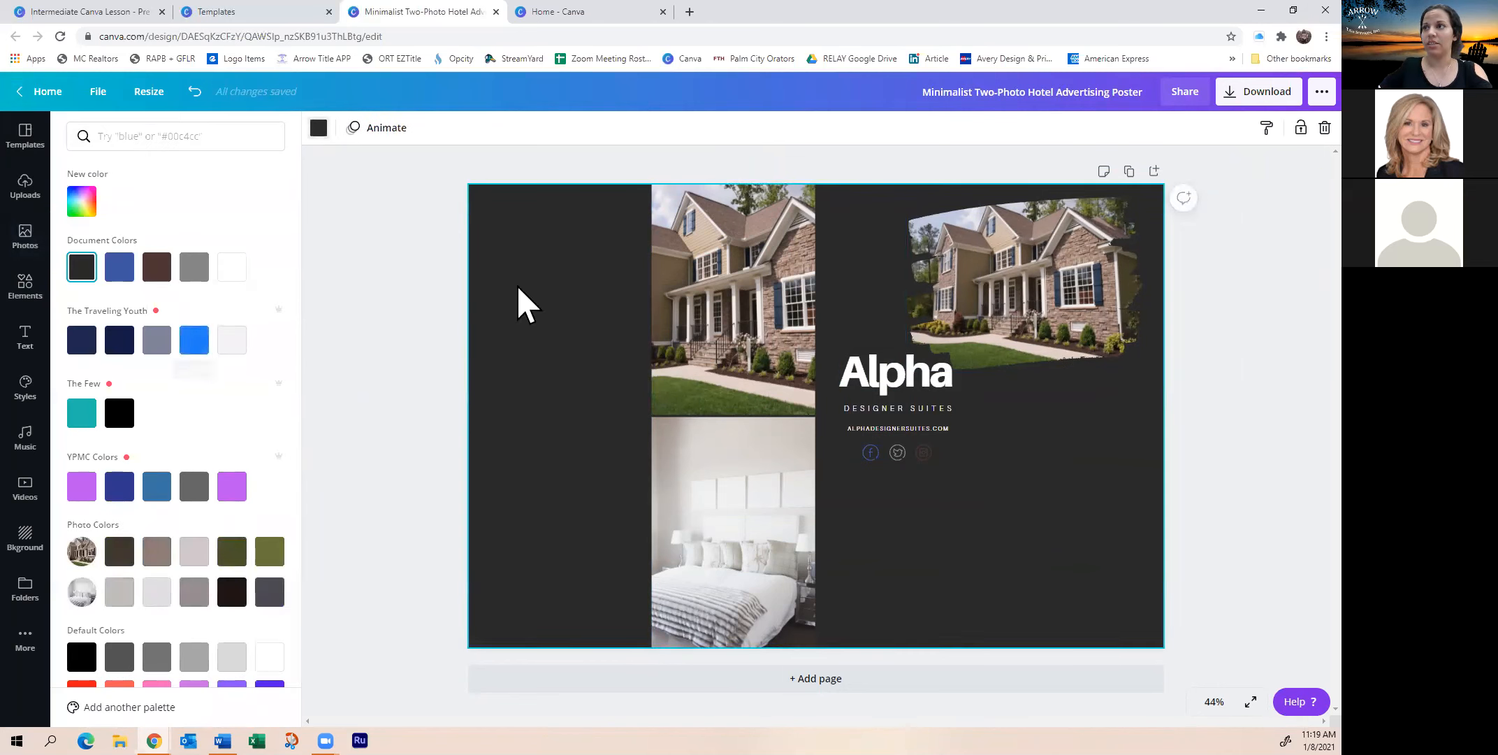
{"action": "left_click", "coordinate": [194, 341]}
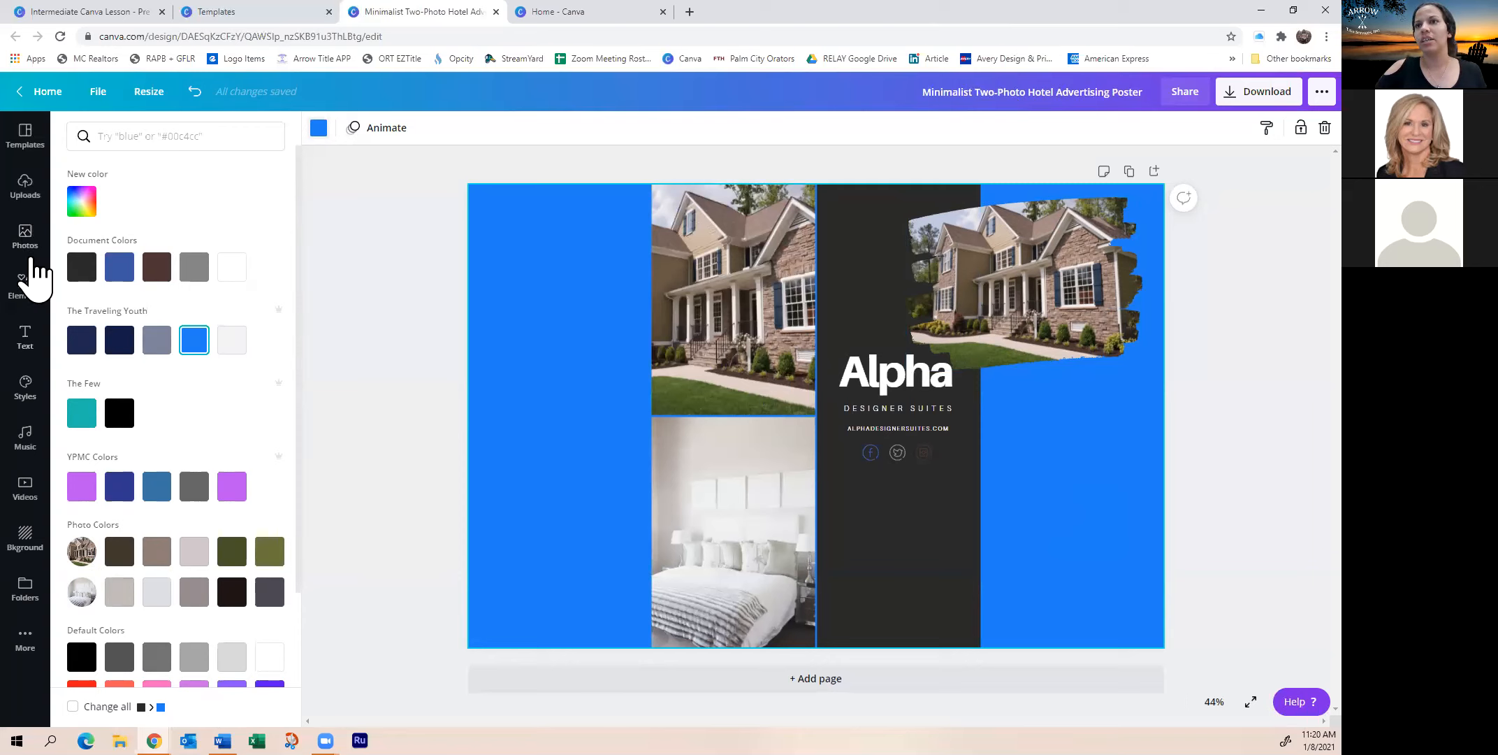
{"action": "left_click", "coordinate": [23, 350]}
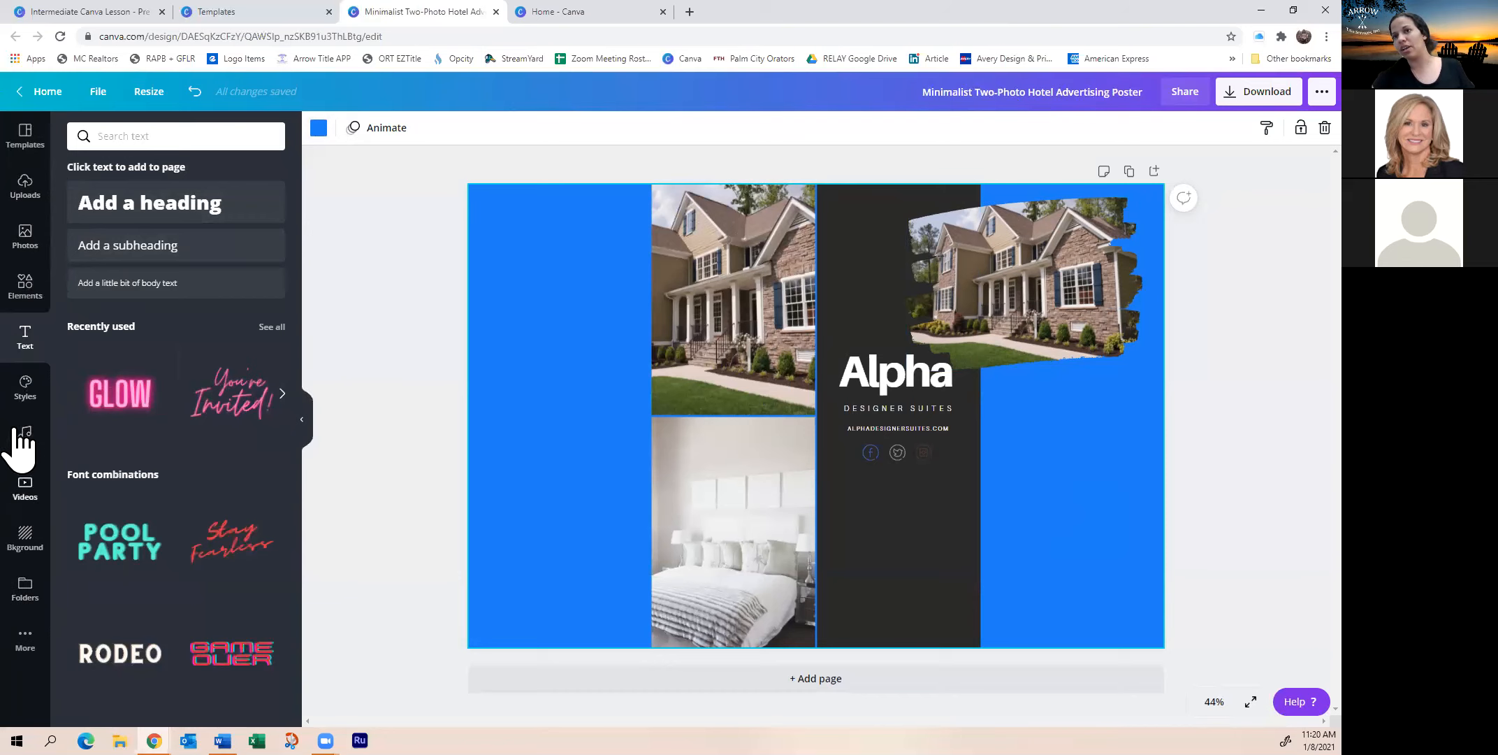
Browse the Elements, Text, Design and Music side panels
{"action": "left_click", "coordinate": [28, 295]}
{"action": "left_click", "coordinate": [27, 347]}
{"action": "left_click", "coordinate": [24, 400]}
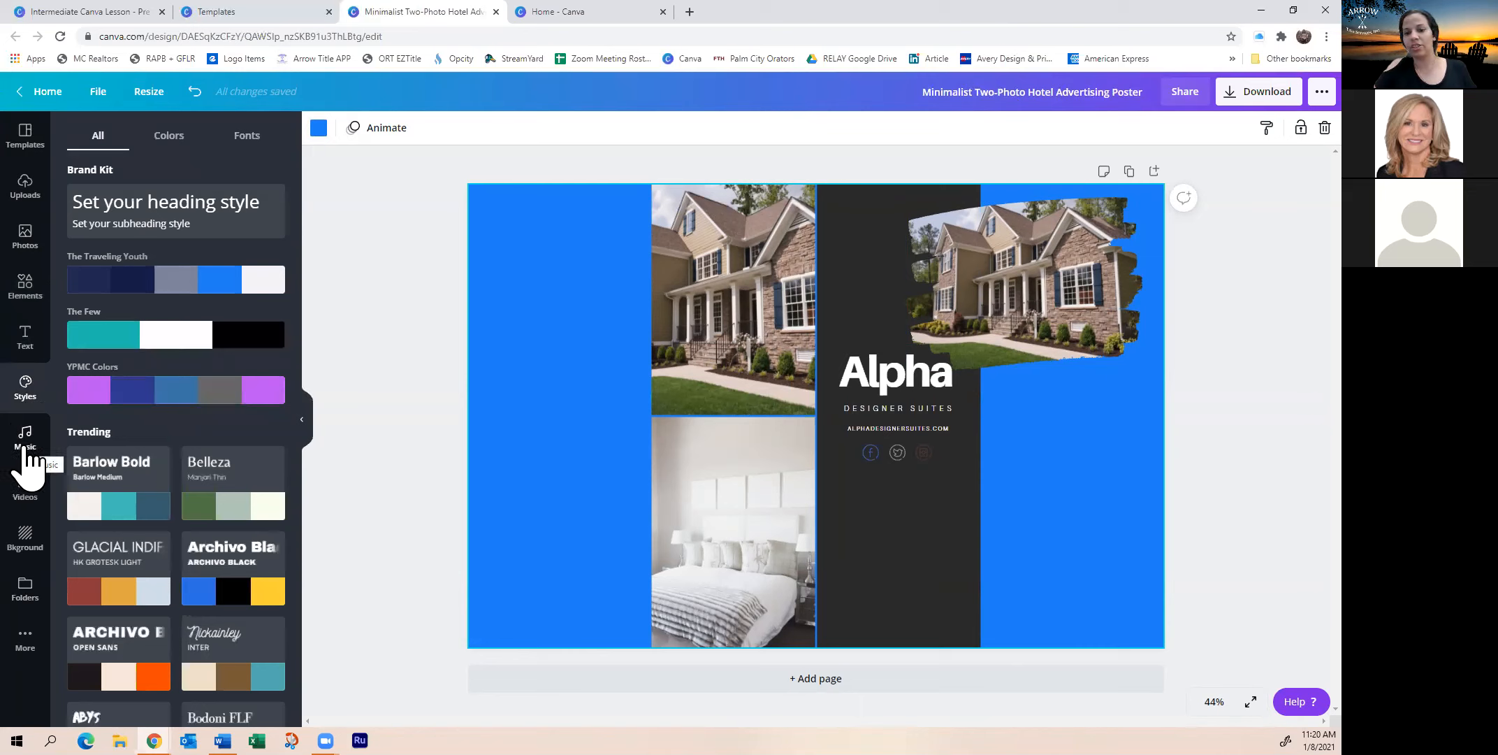
{"action": "left_click", "coordinate": [26, 448]}
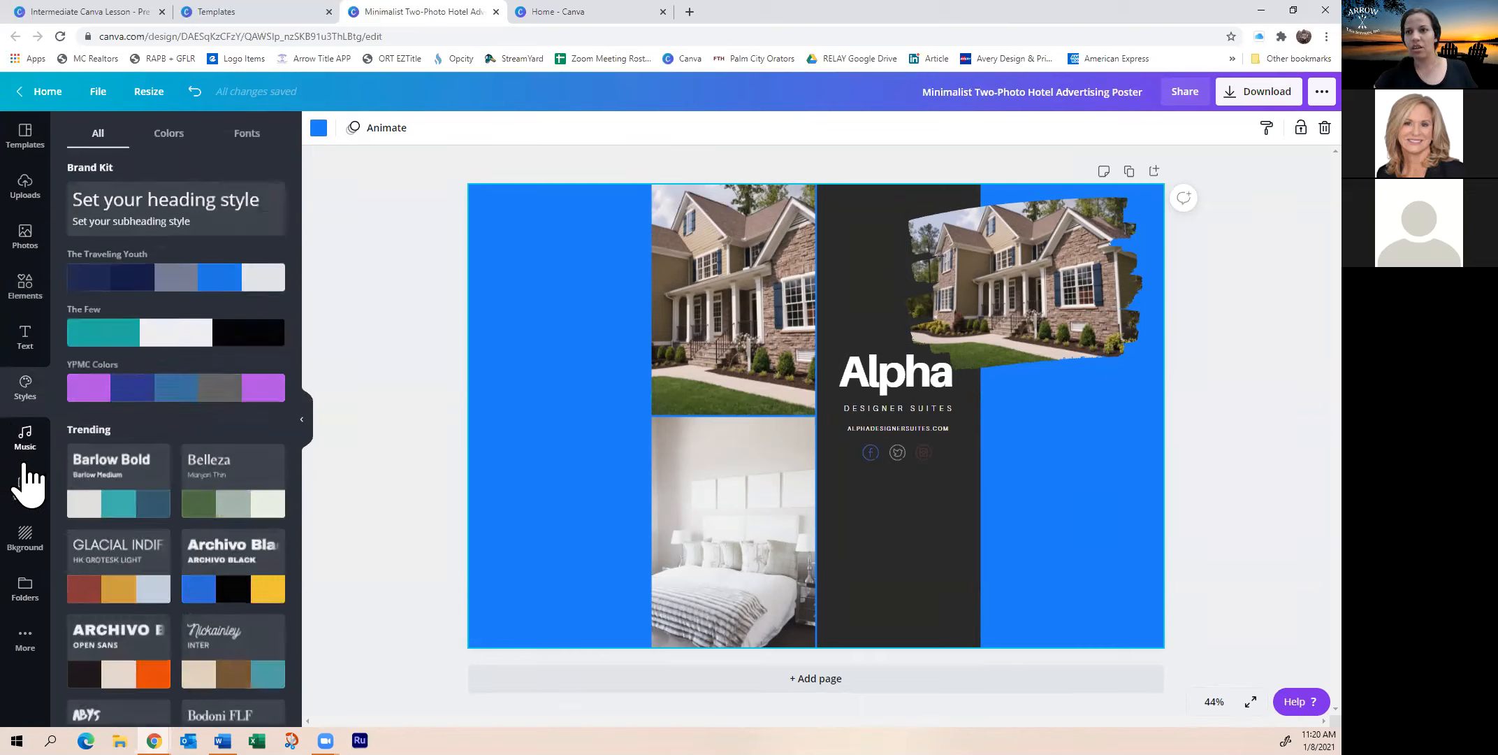
{"action": "left_click", "coordinate": [30, 348]}
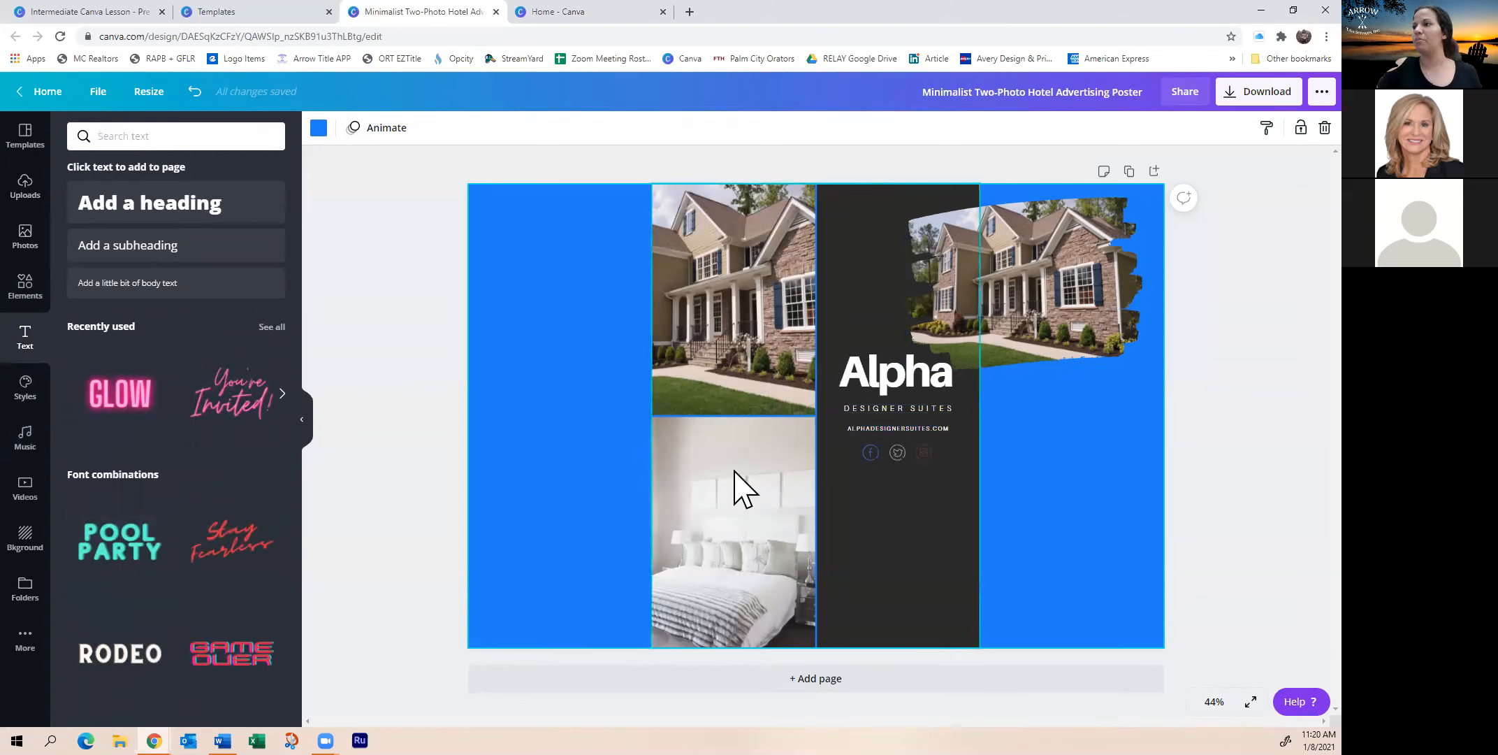
Delete the bedroom photo and dark panel from the grid, then remove the empty grid
{"action": "left_click", "coordinate": [729, 434]}
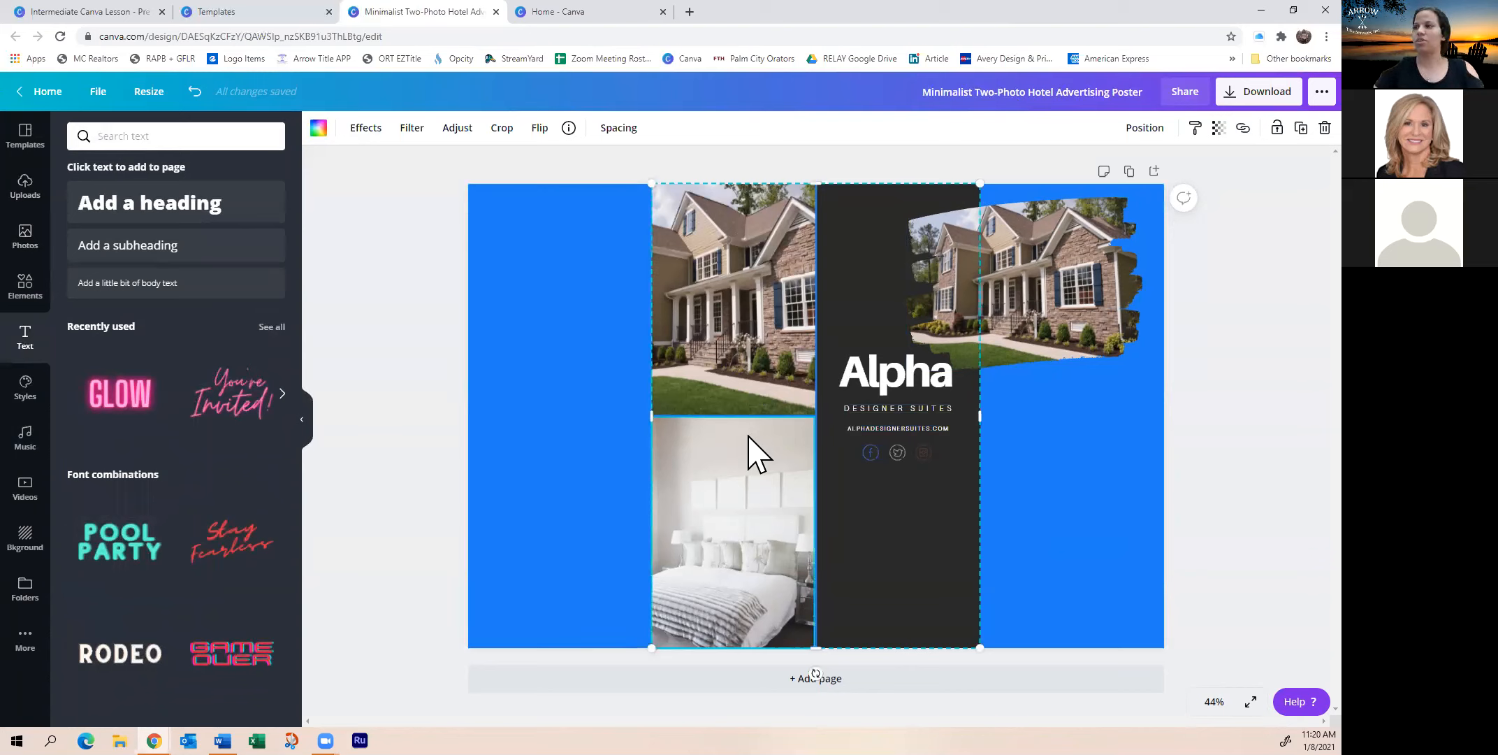
{"action": "key", "text": "Delete"}
{"action": "left_click", "coordinate": [898, 596]}
{"action": "key", "text": "Delete"}
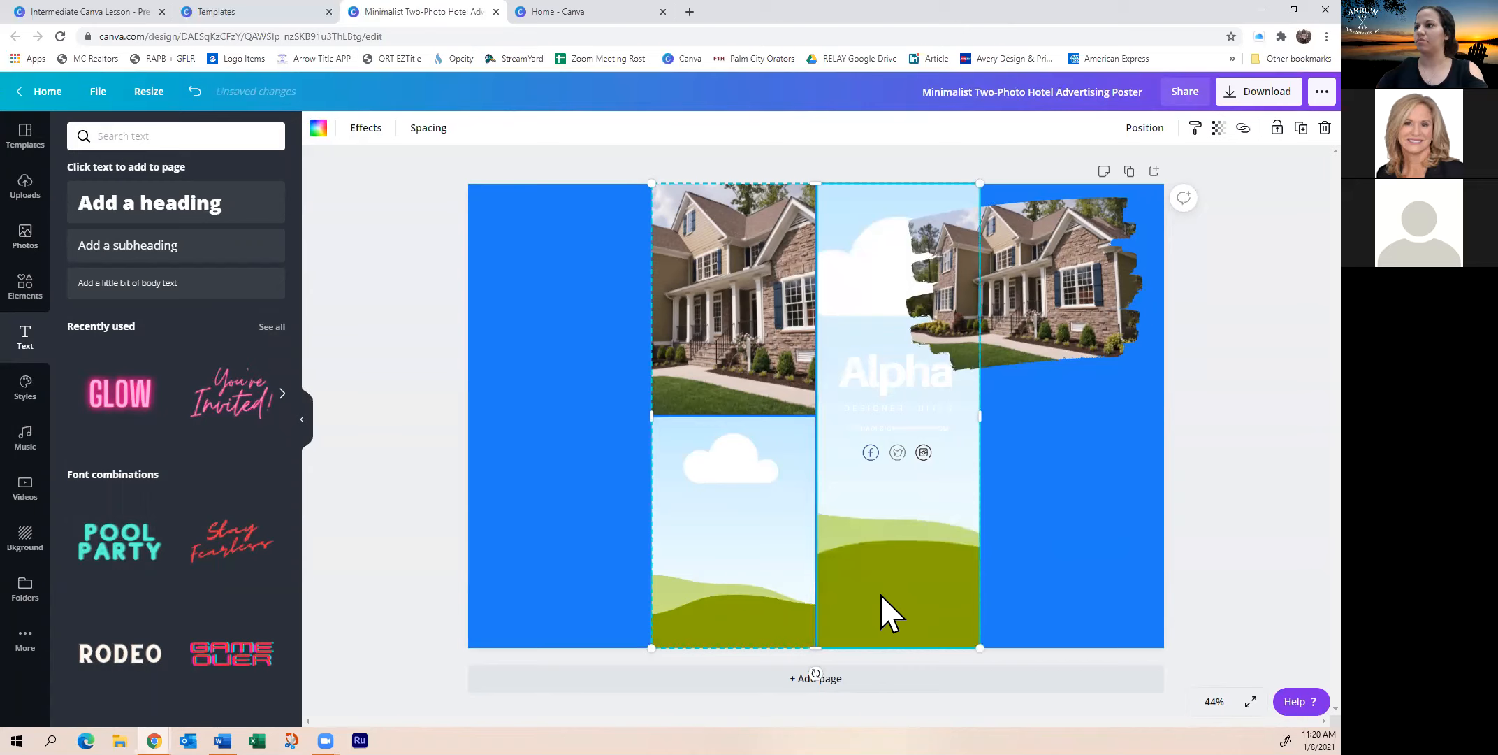
{"action": "key", "text": "Delete"}
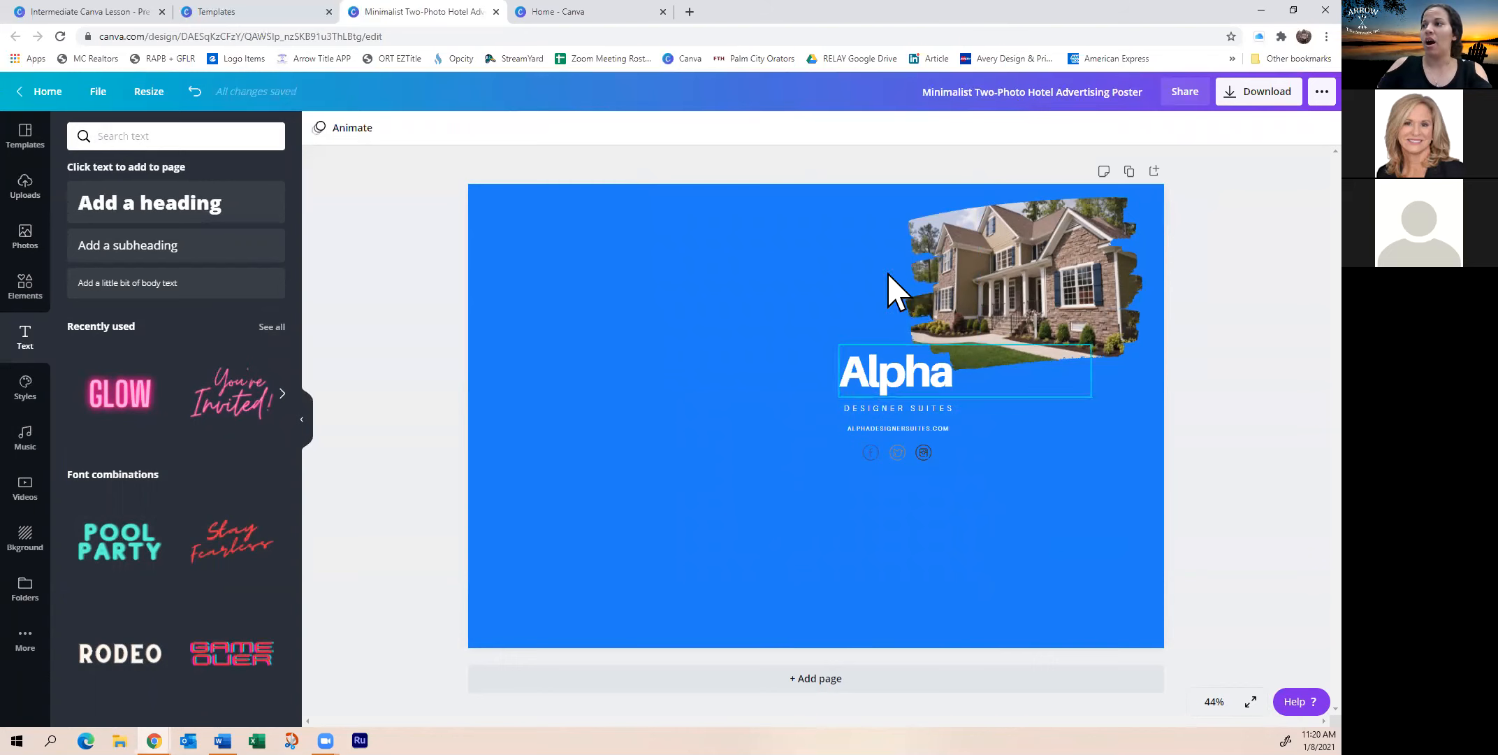
Resize the design to a 42 × 42 cm square by changing the height from 59.4 cm
{"action": "right_click", "coordinate": [1033, 293]}
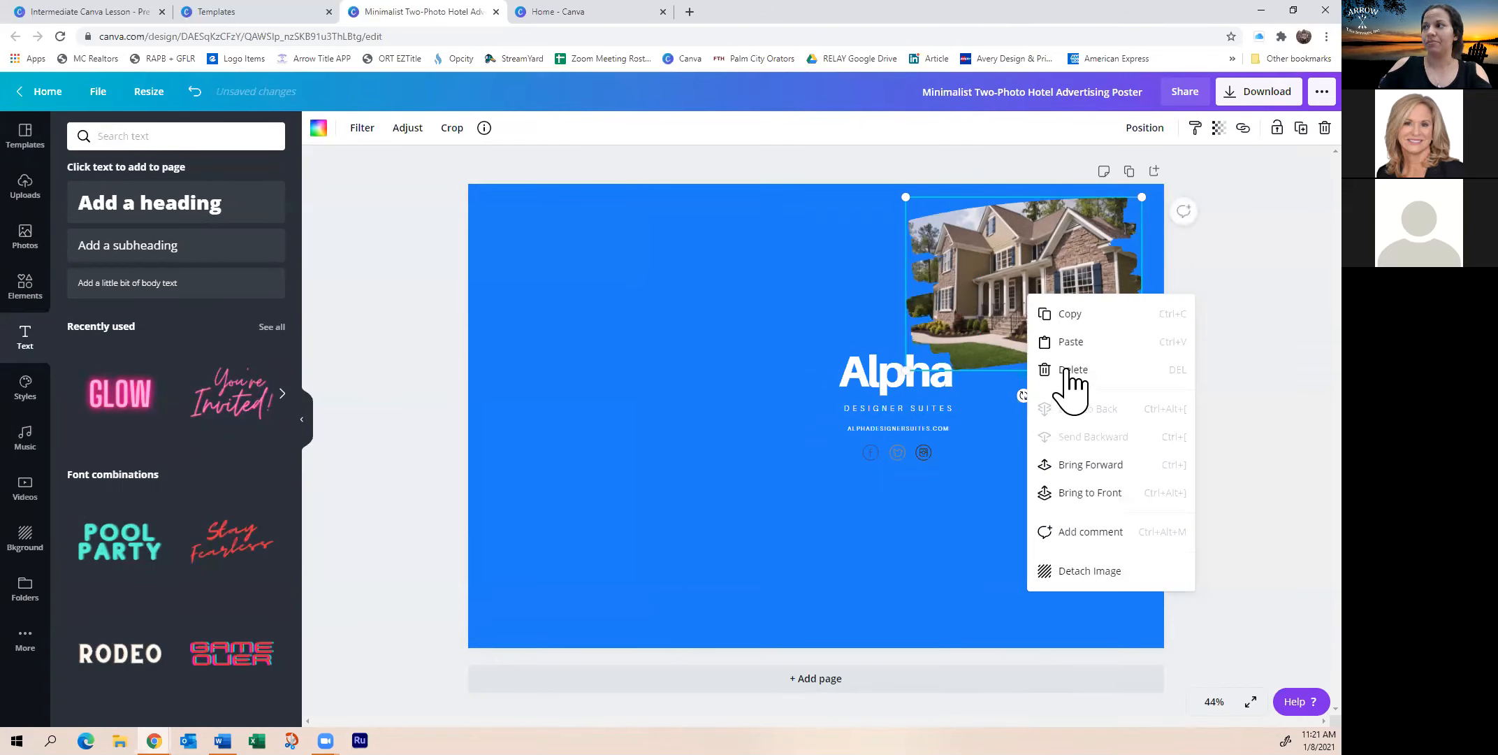
{"action": "left_click", "coordinate": [884, 388]}
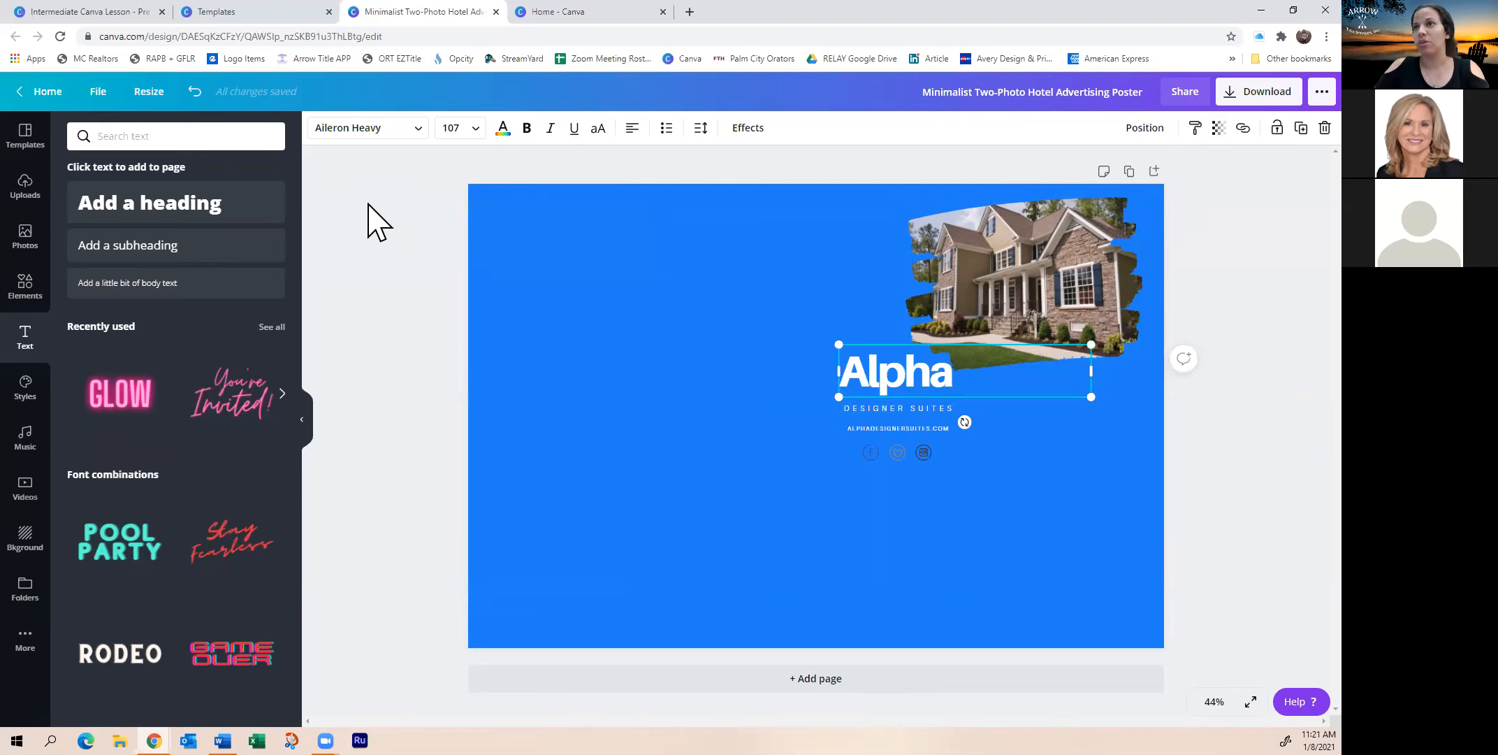
{"action": "left_click", "coordinate": [155, 98]}
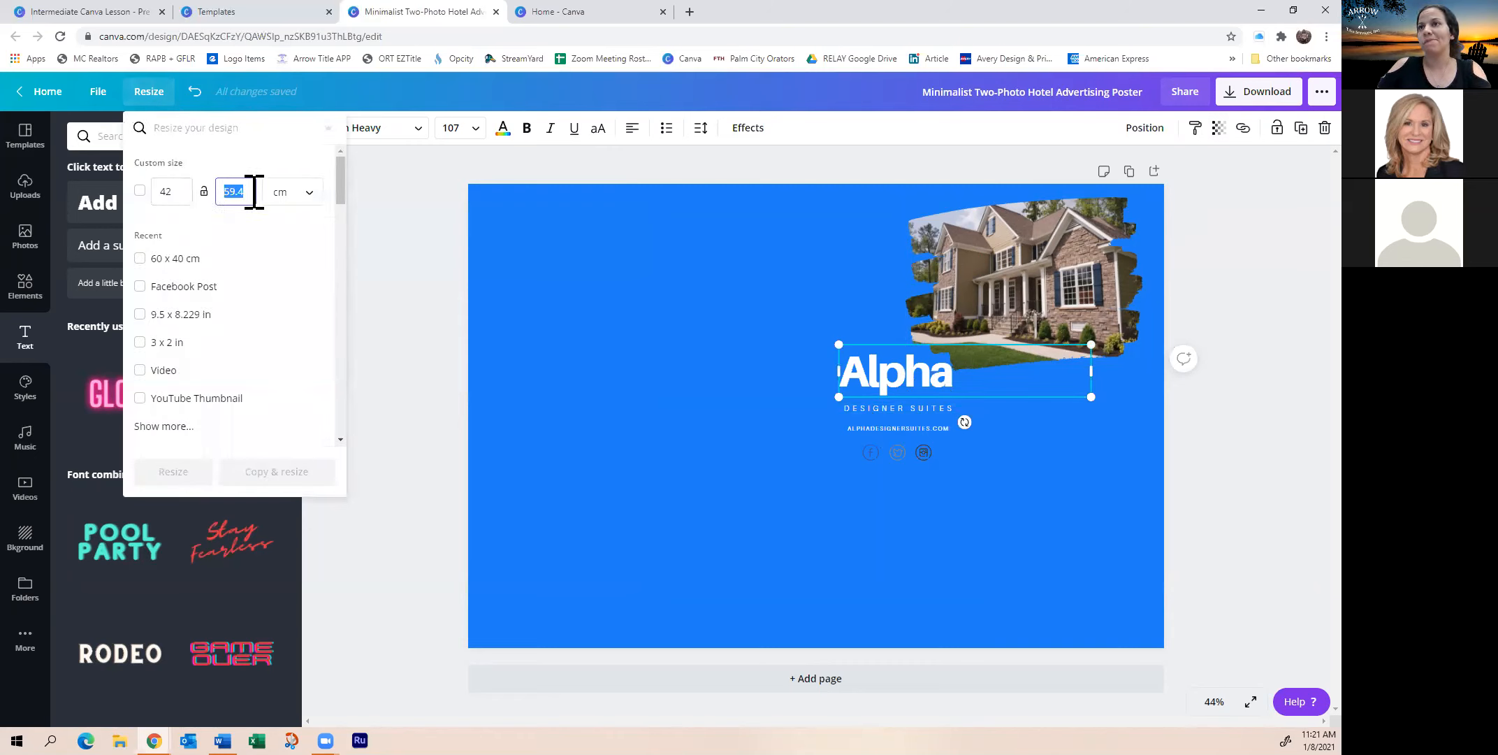
{"action": "type", "text": "42"}
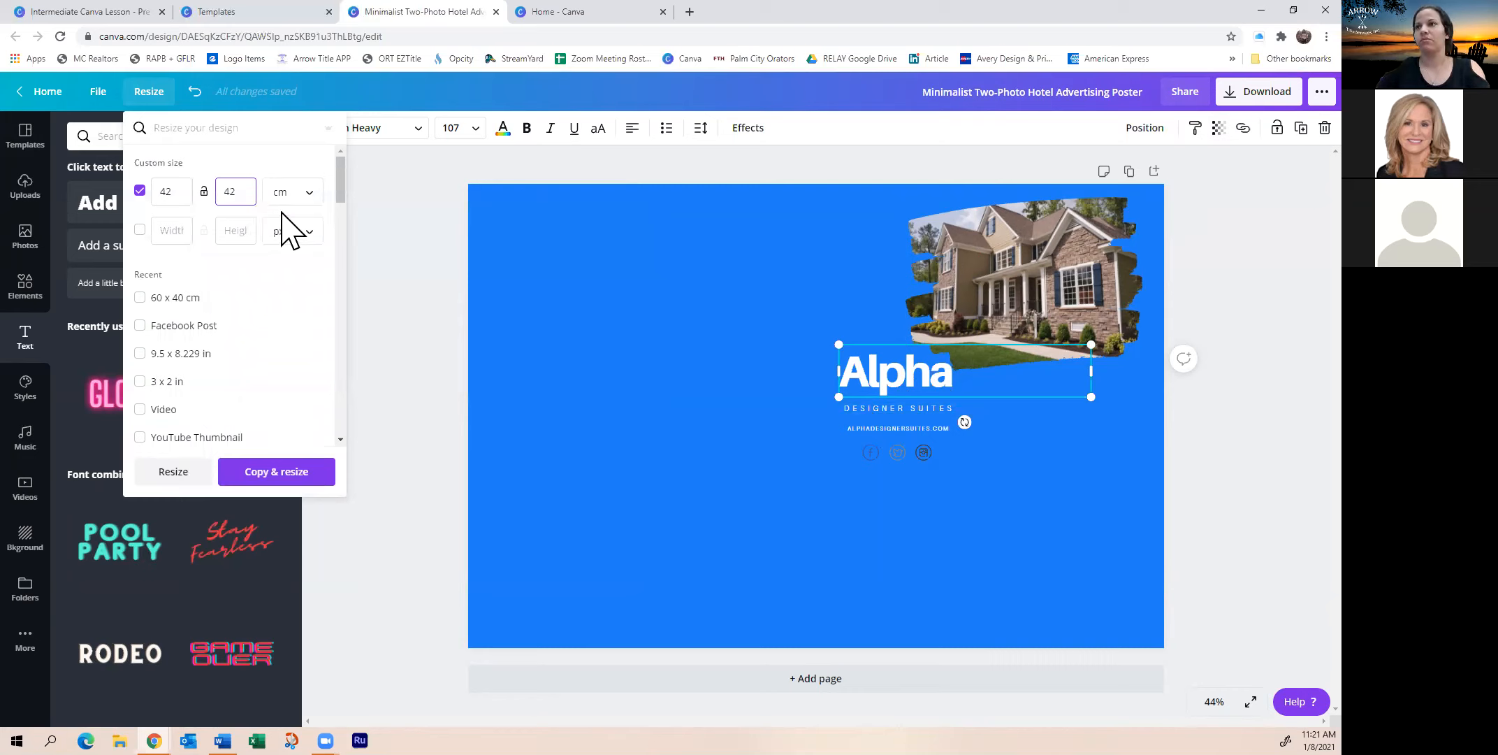
{"action": "left_click", "coordinate": [175, 473]}
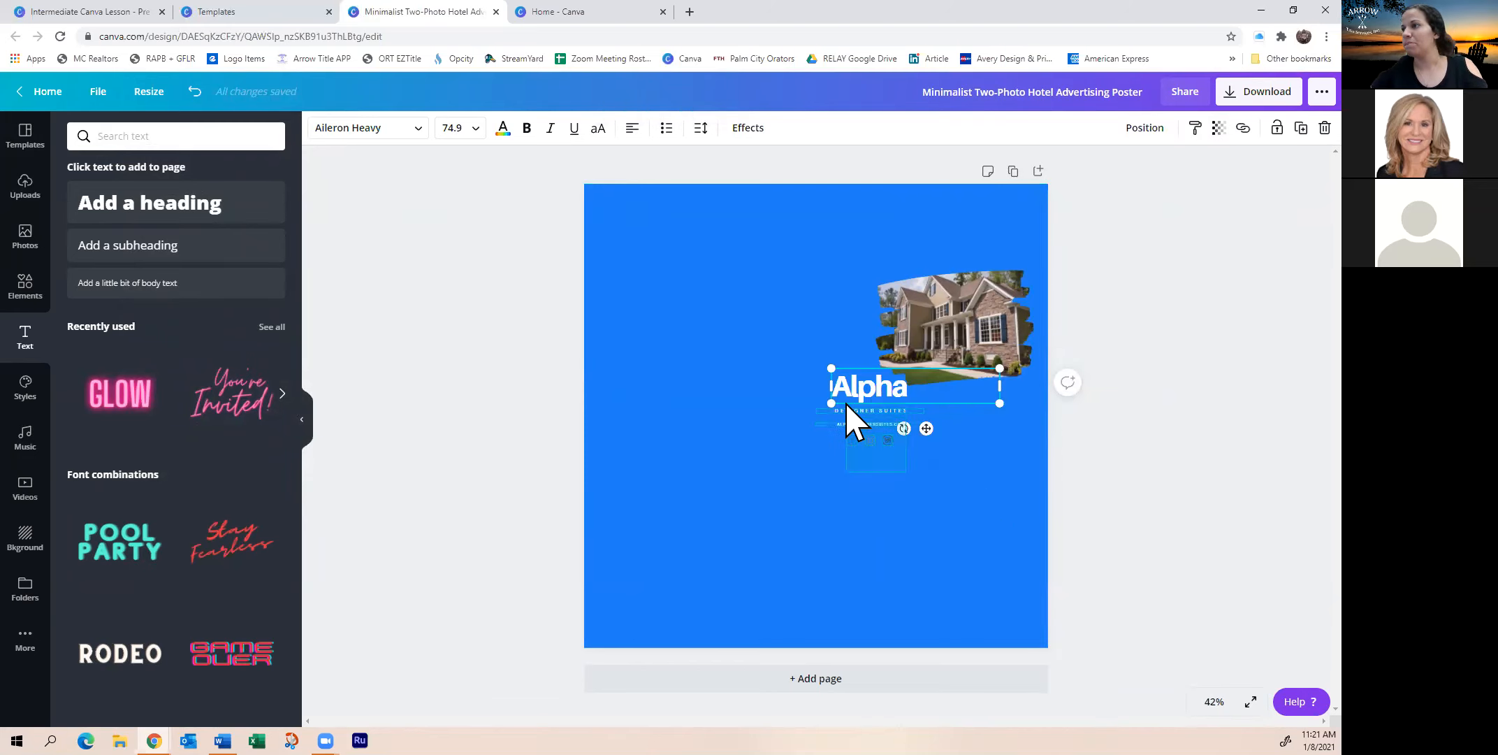
Move the house photo and Alpha logo group toward the page centre and enlarge it
{"action": "left_click", "coordinate": [809, 459]}
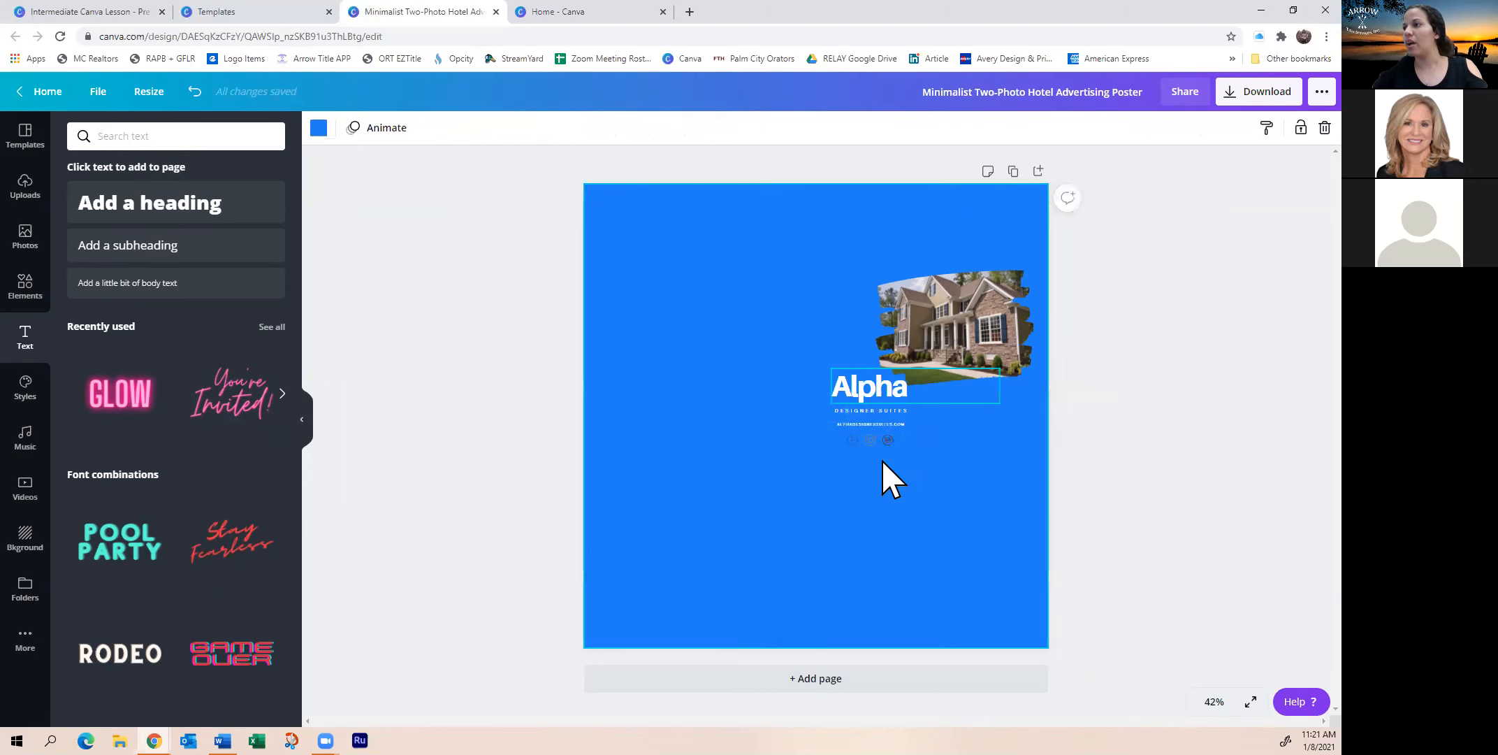
{"action": "left_click_drag", "start_coordinate": [840, 394], "coordinate": [759, 451]}
{"action": "left_click_drag", "start_coordinate": [707, 489], "coordinate": [636, 619]}
{"action": "left_click_drag", "start_coordinate": [815, 488], "coordinate": [879, 456]}
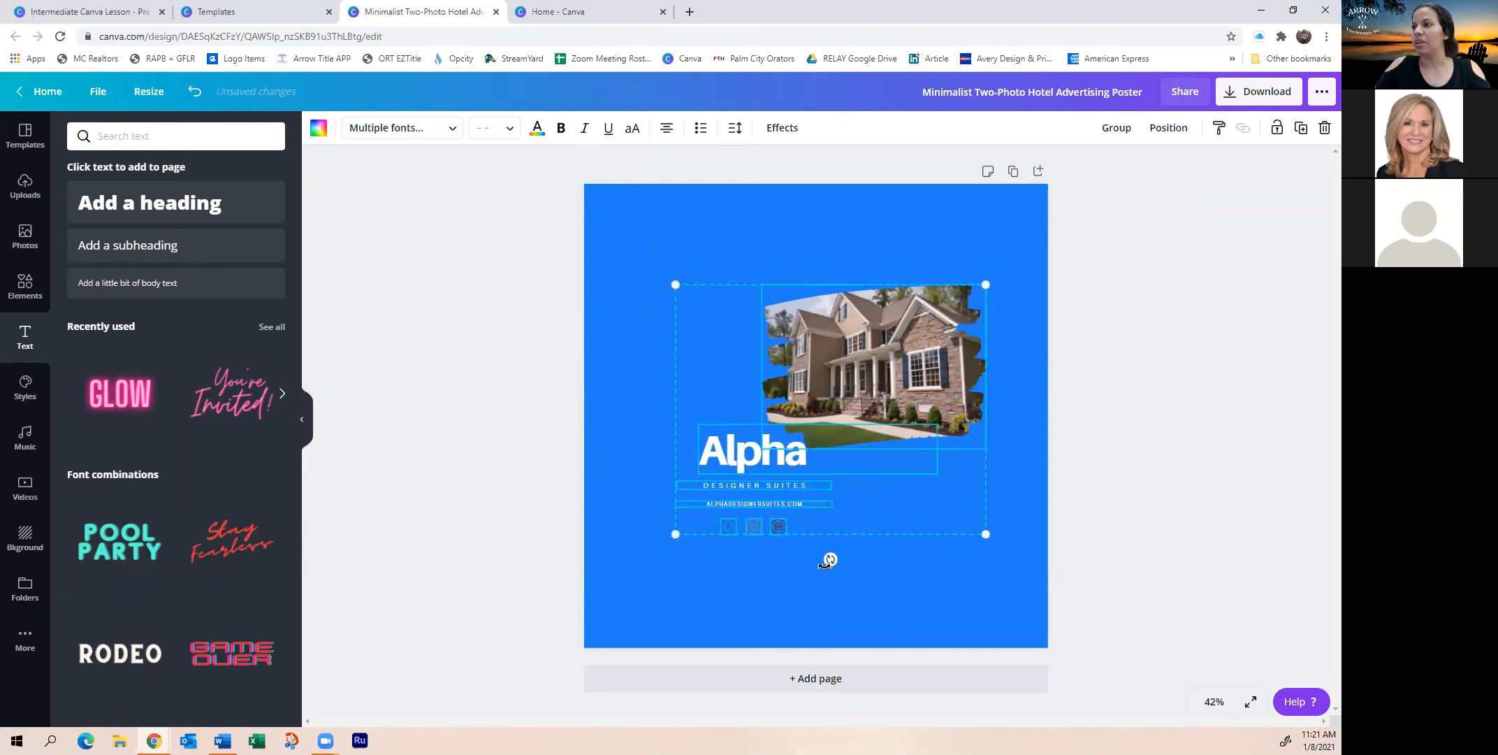
{"action": "left_click", "coordinate": [739, 567]}
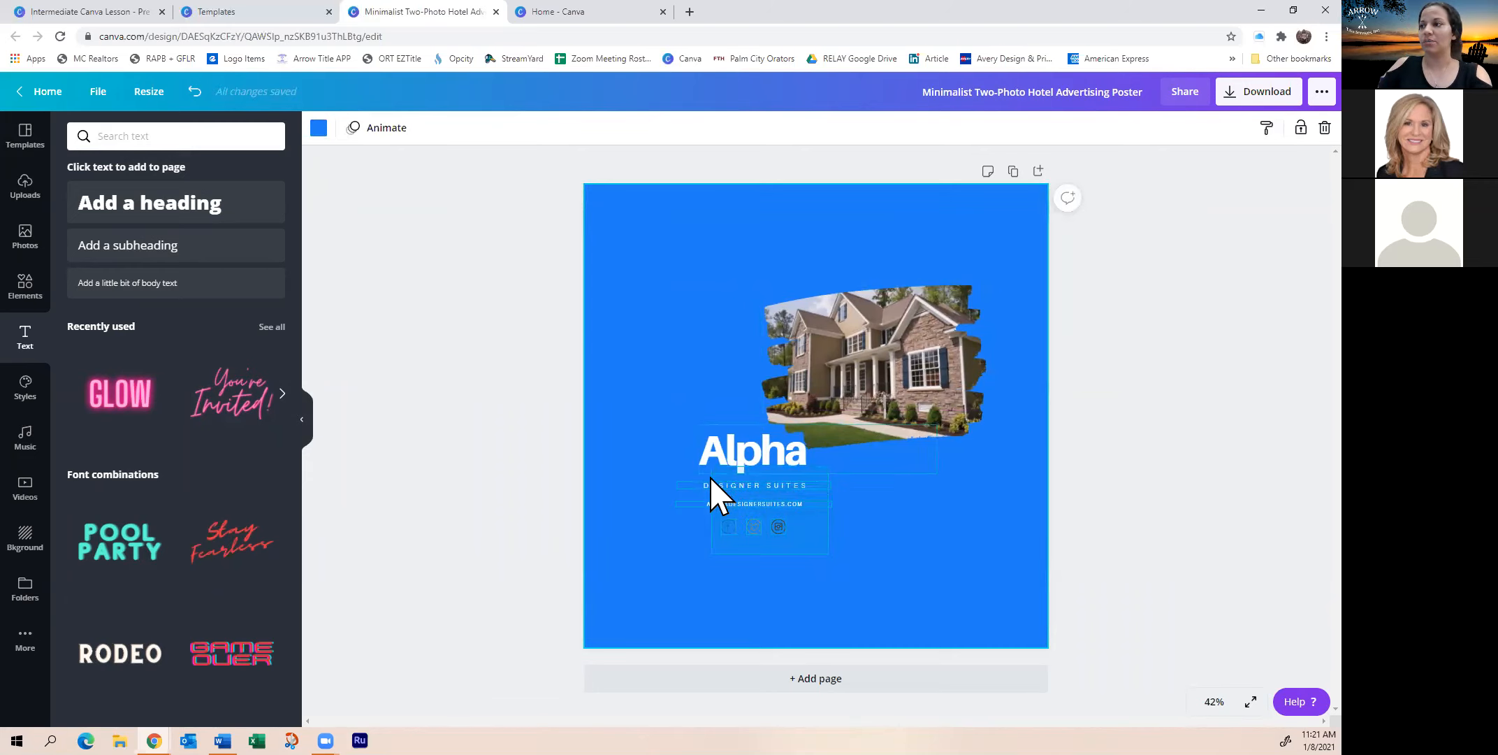
Box-select the Alpha text, tagline icons and house photo together
{"action": "left_click", "coordinate": [719, 500]}
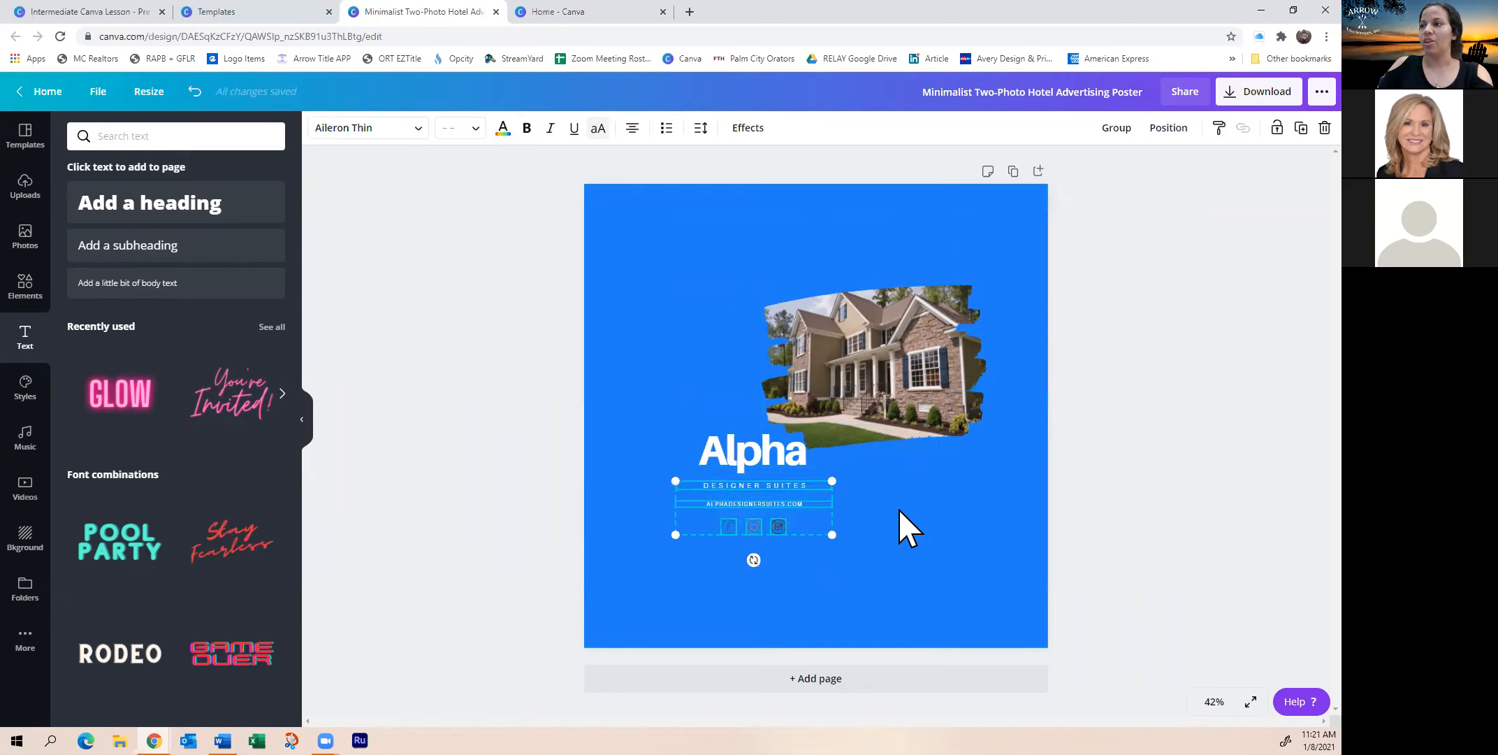
{"action": "left_click", "coordinate": [899, 551]}
{"action": "left_click_drag", "start_coordinate": [884, 559], "coordinate": [683, 288]}
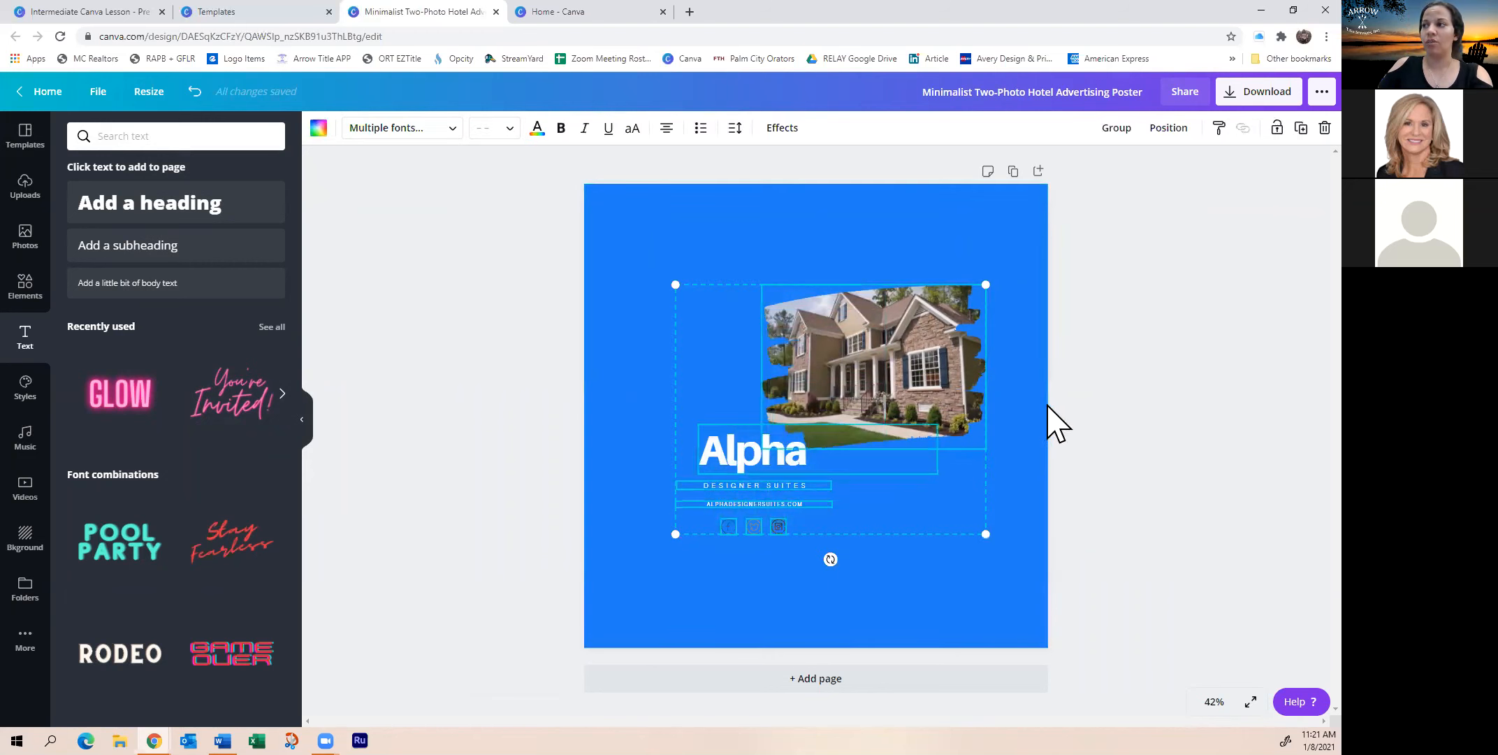
Delete the selected Alpha text, icons and house photo, leaving a blank blue page
{"action": "right_click", "coordinate": [840, 412]}
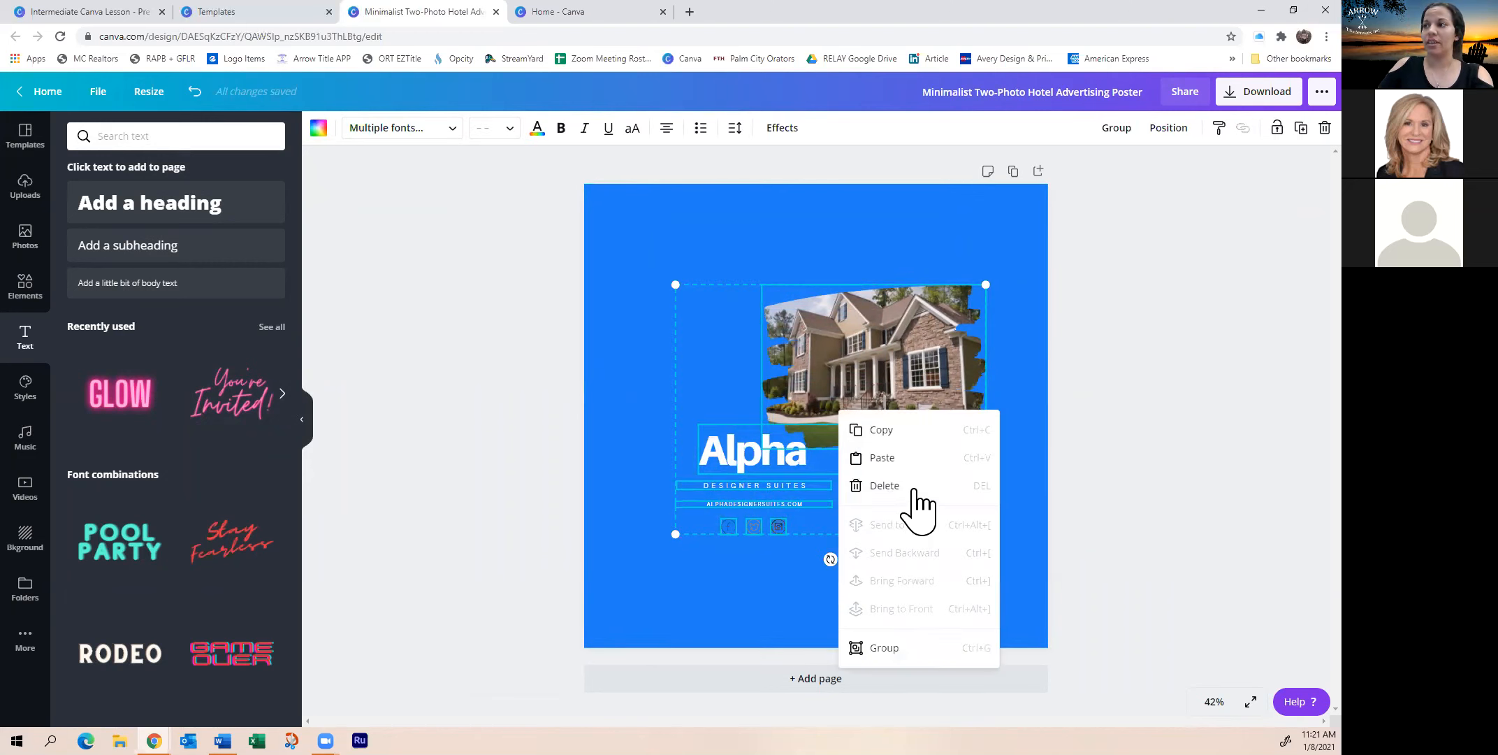
{"action": "left_click", "coordinate": [912, 489]}
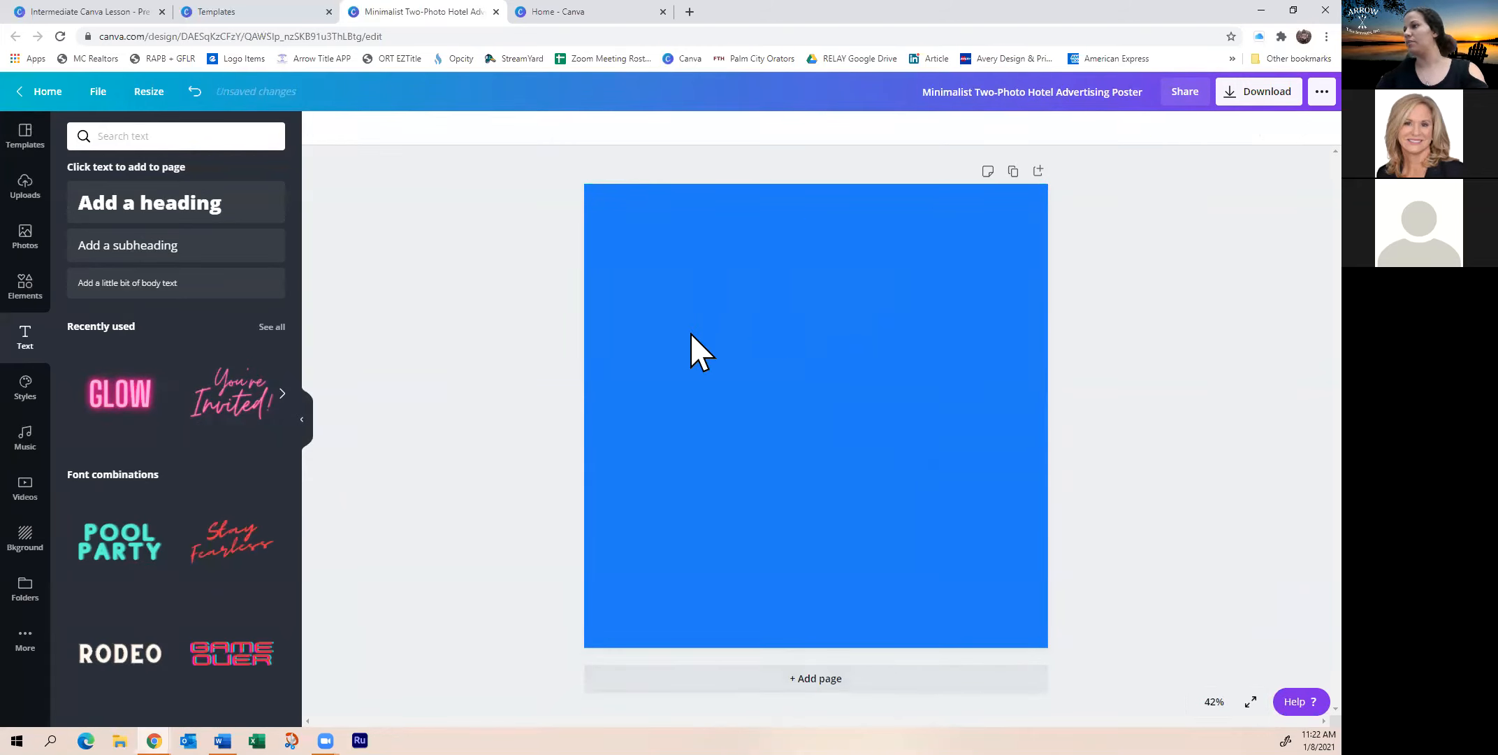
{"action": "left_click", "coordinate": [790, 335]}
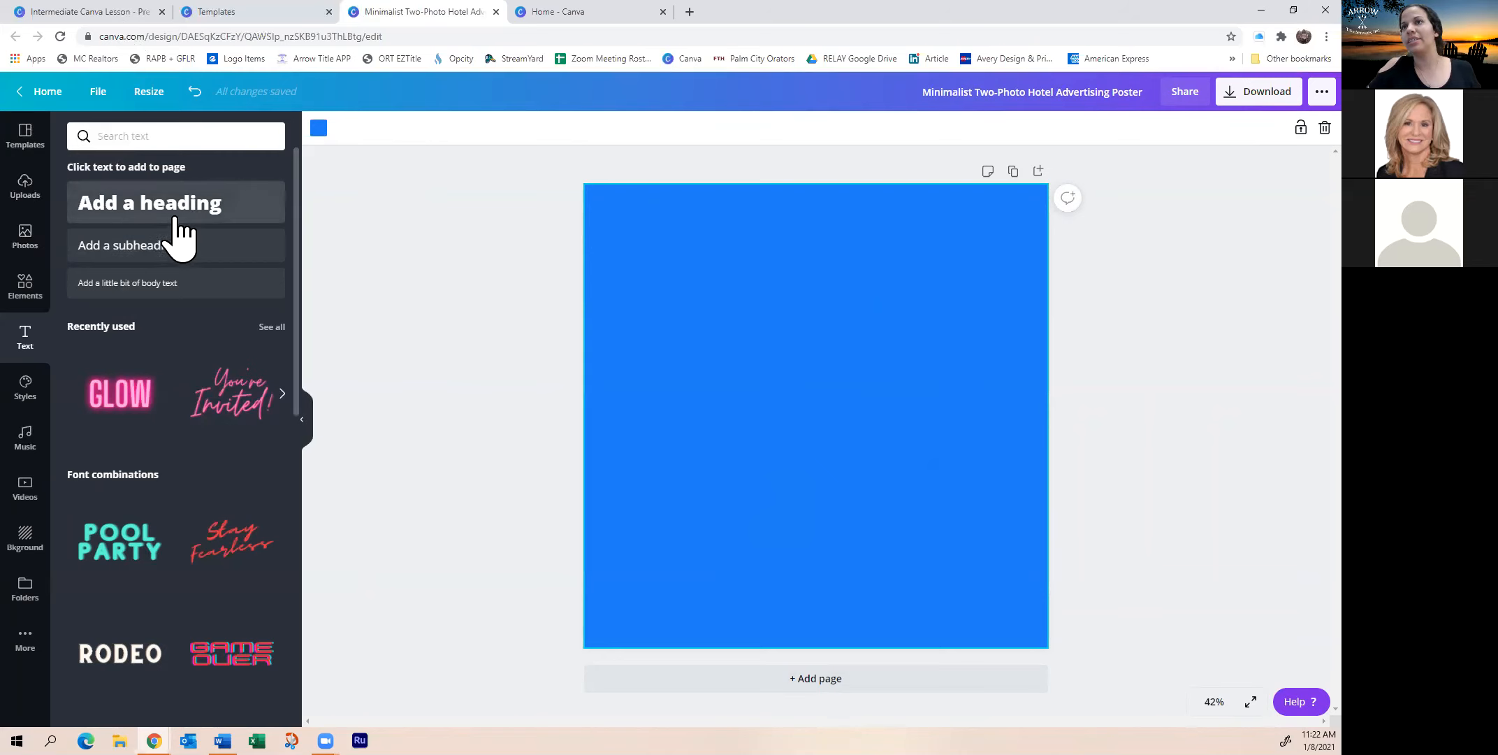
{"action": "scroll", "coordinate": [238, 458], "scroll_direction": "down", "scroll_amount": 2}
{"action": "scroll", "coordinate": [234, 452], "scroll_direction": "up", "scroll_amount": 2}
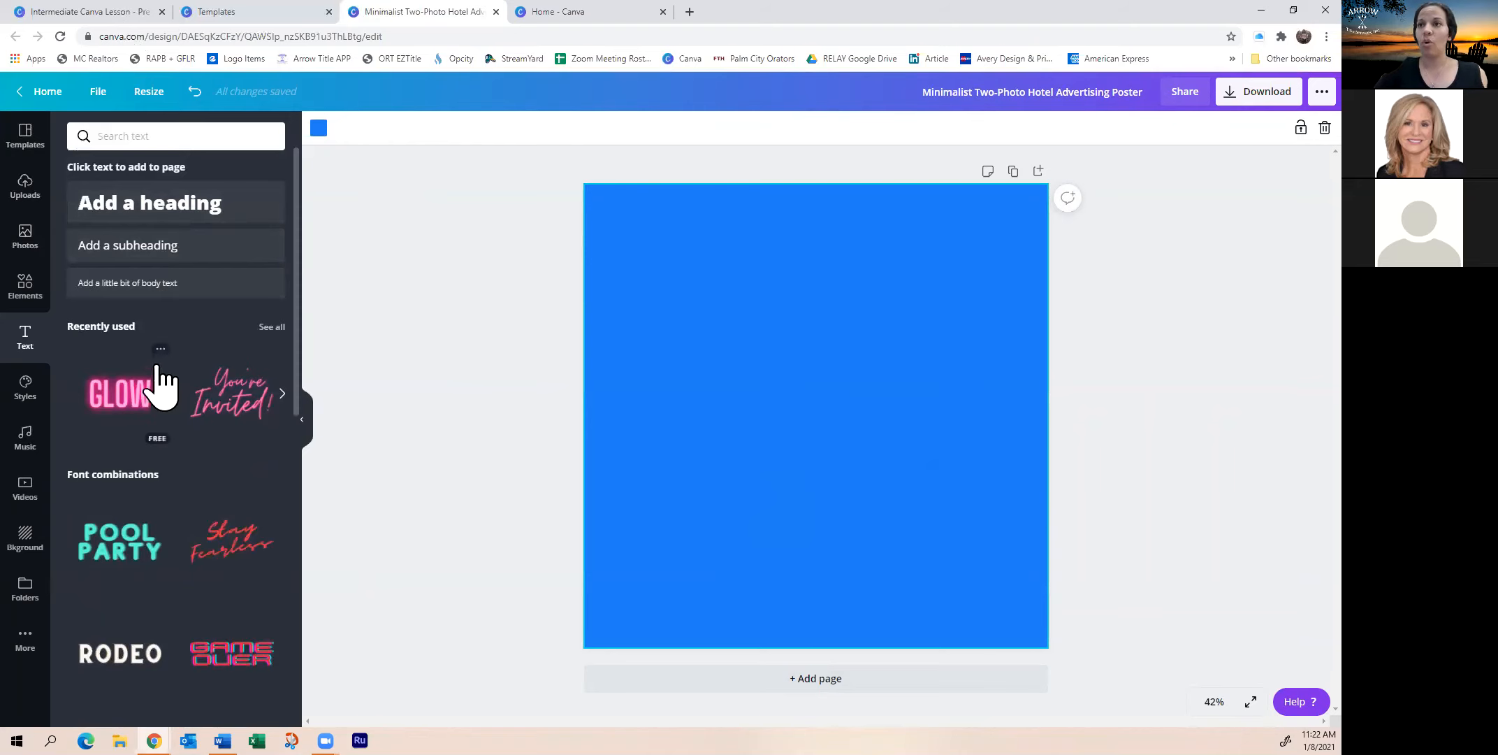
{"action": "scroll", "coordinate": [149, 383], "scroll_direction": "down", "scroll_amount": 1}
{"action": "scroll", "coordinate": [149, 383], "scroll_direction": "down", "scroll_amount": 2}
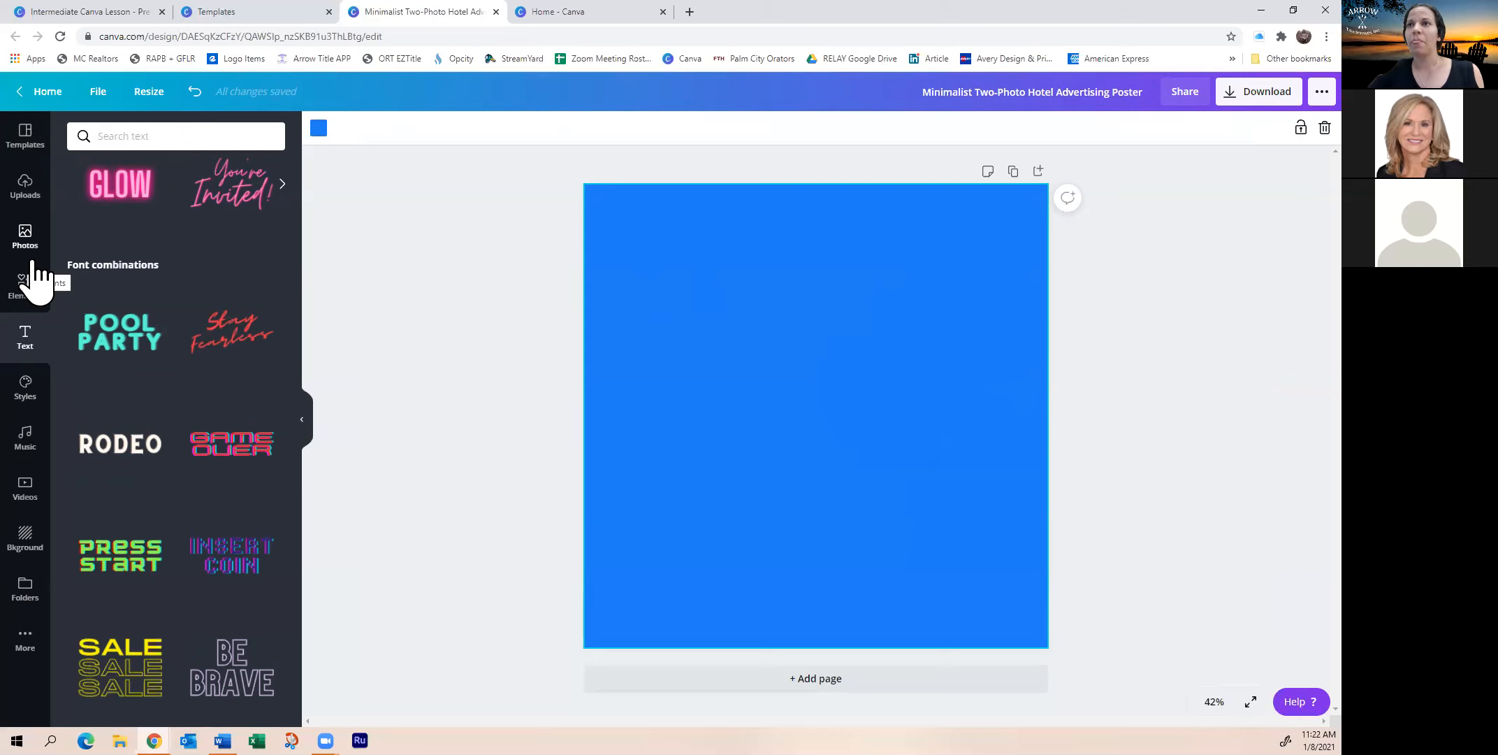
{"action": "left_click", "coordinate": [27, 183]}
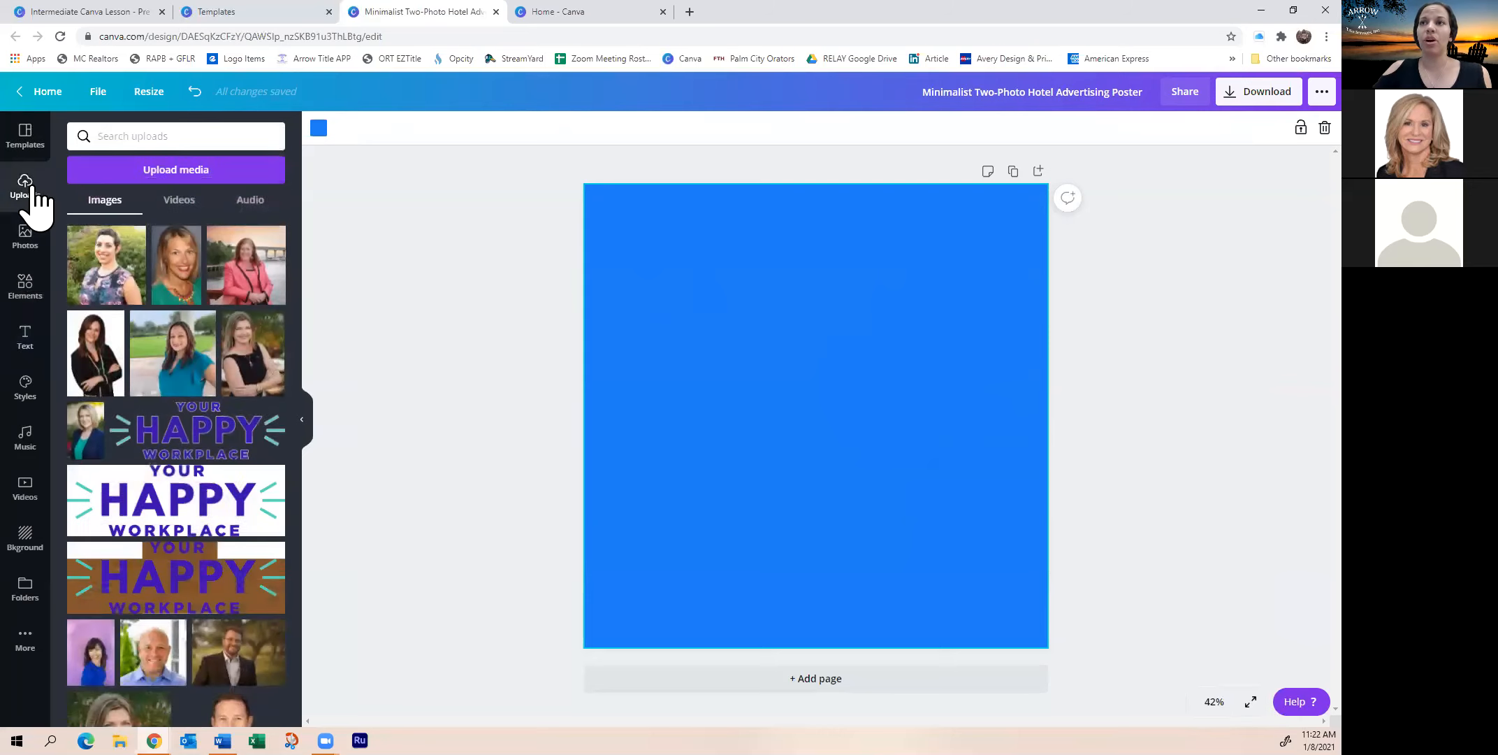
{"action": "left_click", "coordinate": [195, 178]}
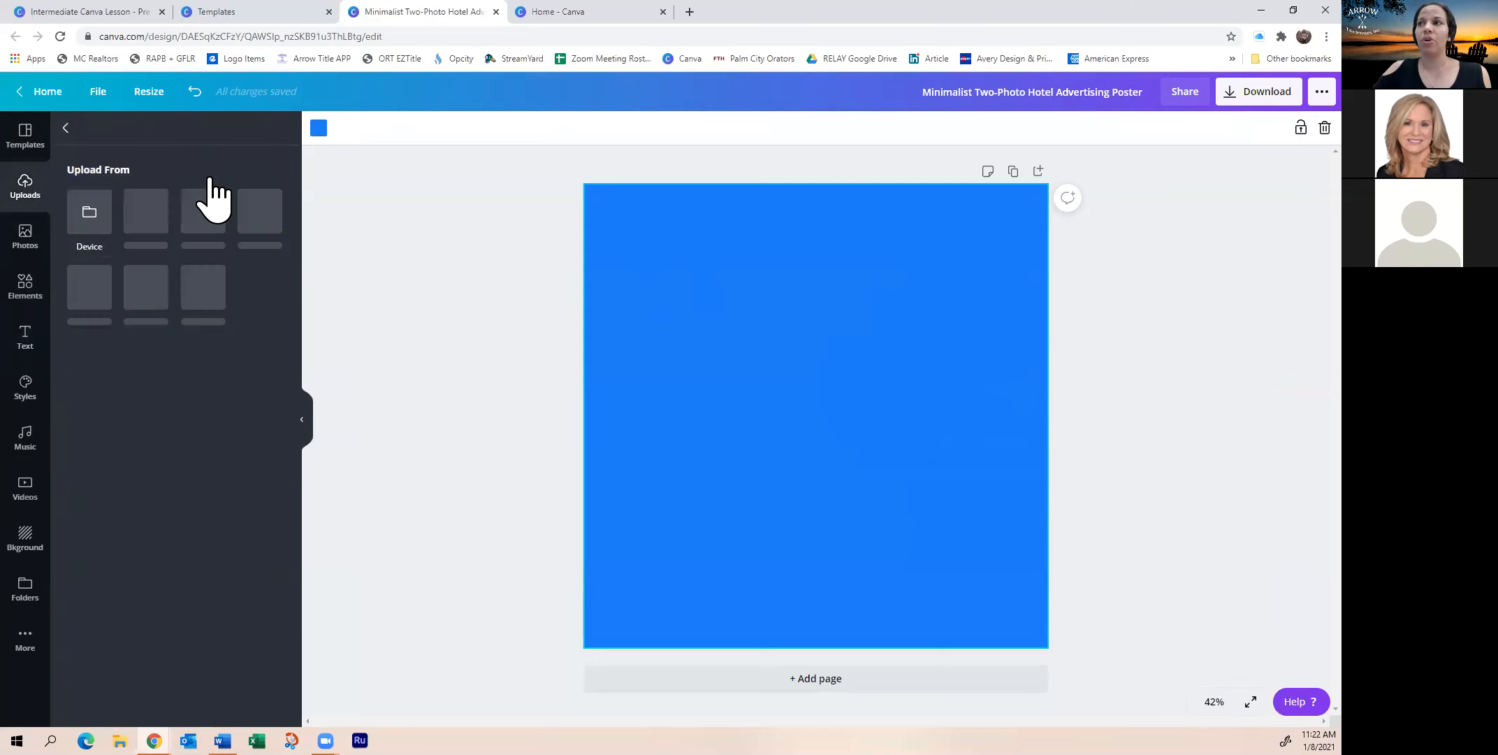
{"action": "left_click", "coordinate": [97, 223]}
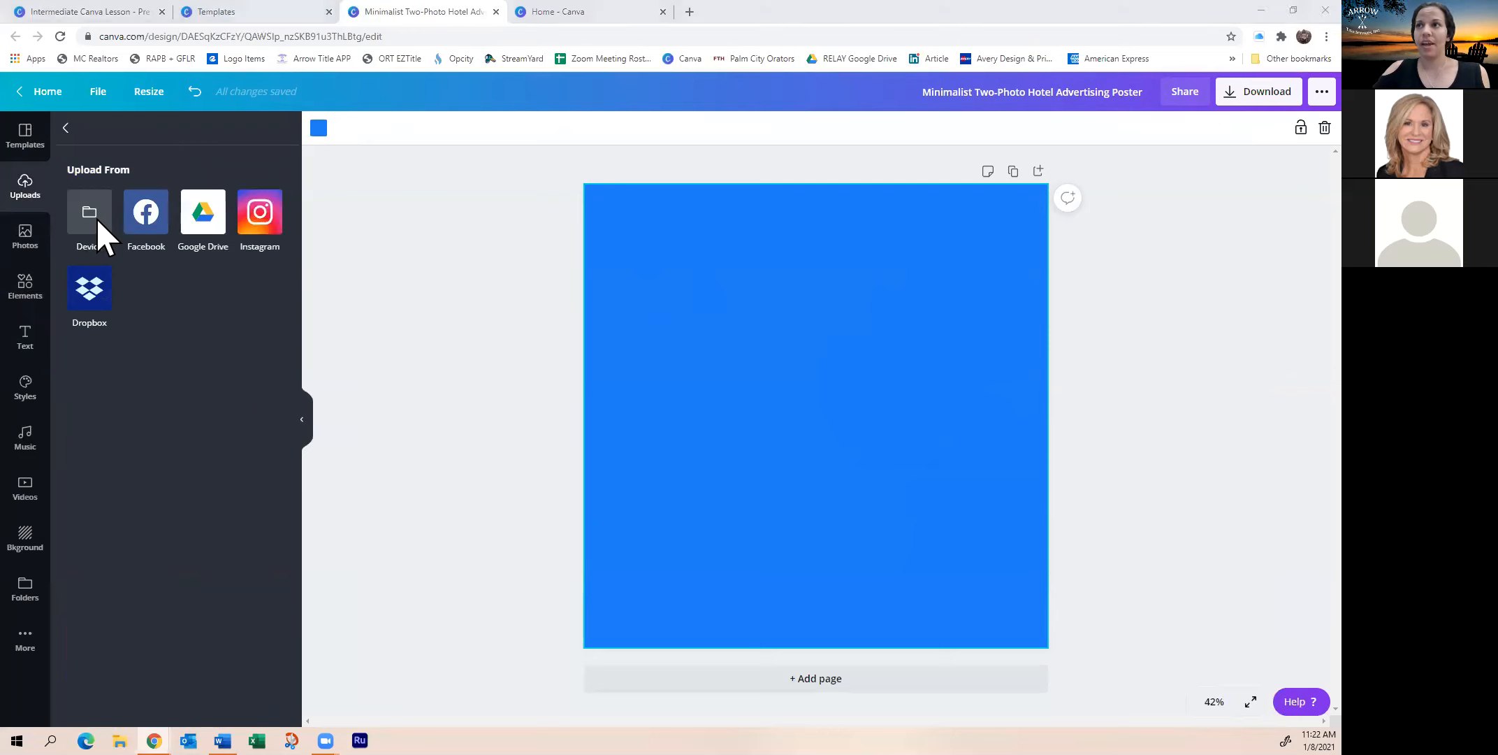
{"action": "scroll", "coordinate": [100, 268], "scroll_direction": "down", "scroll_amount": 3}
{"action": "scroll", "coordinate": [132, 192], "scroll_direction": "down", "scroll_amount": 3}
{"action": "scroll", "coordinate": [112, 175], "scroll_direction": "up", "scroll_amount": 2}
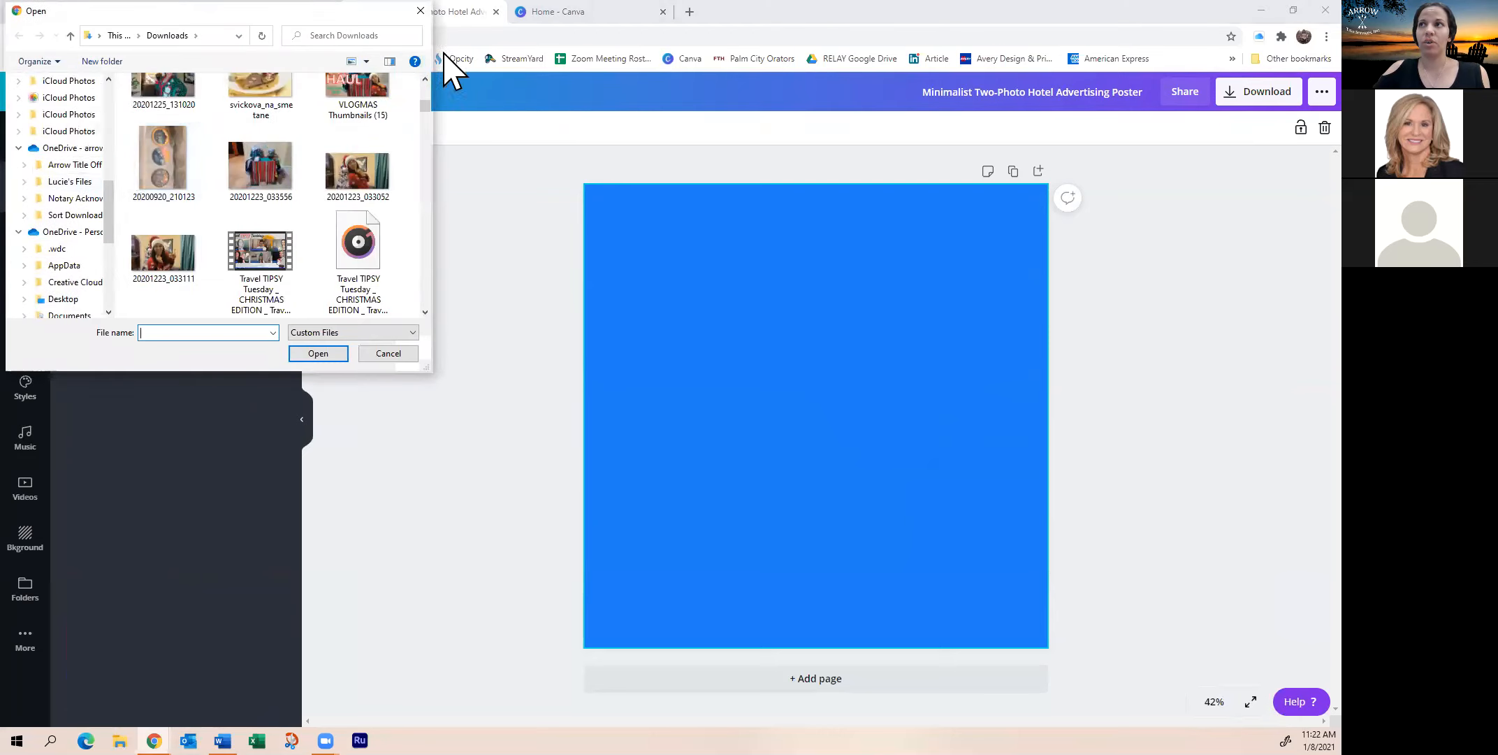
{"action": "left_click", "coordinate": [421, 12]}
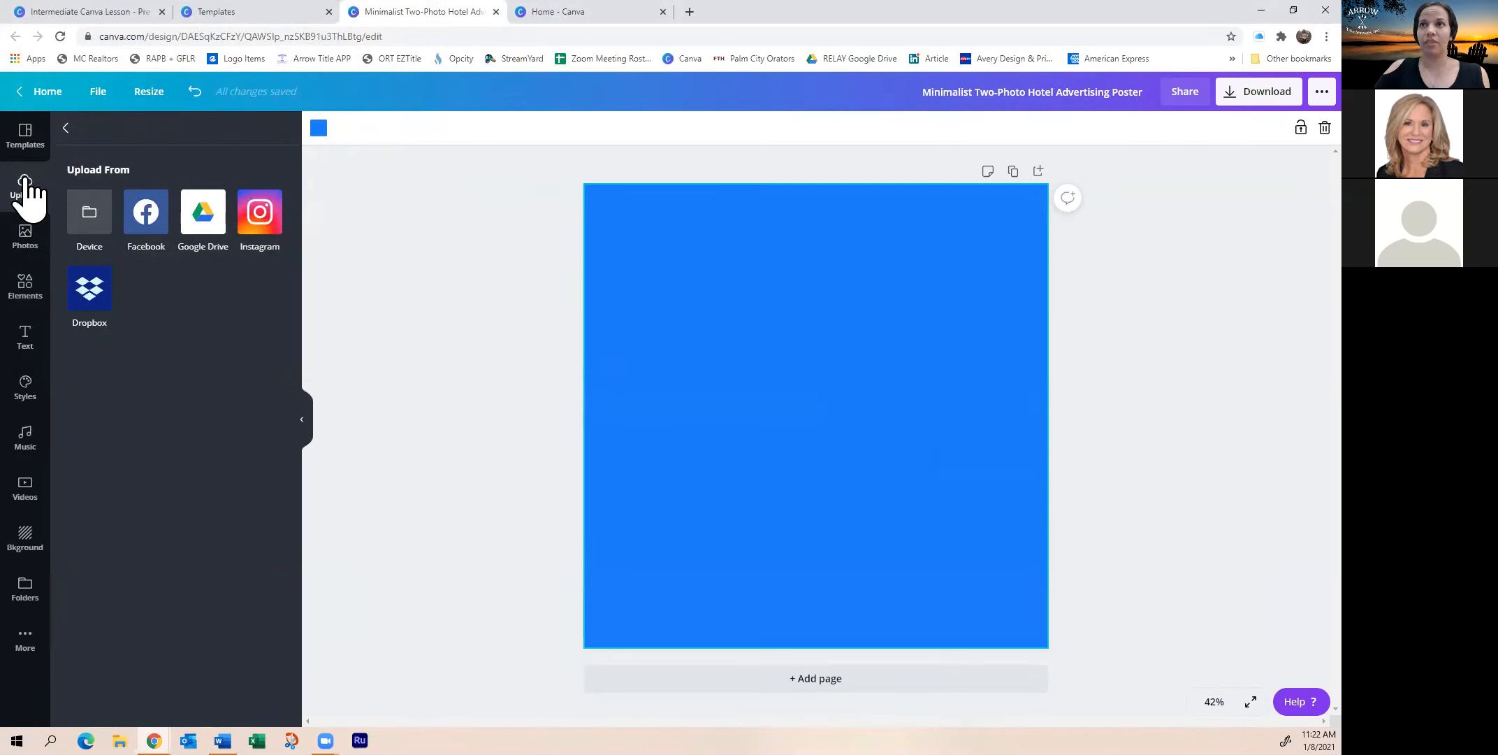
{"action": "left_click", "coordinate": [66, 128]}
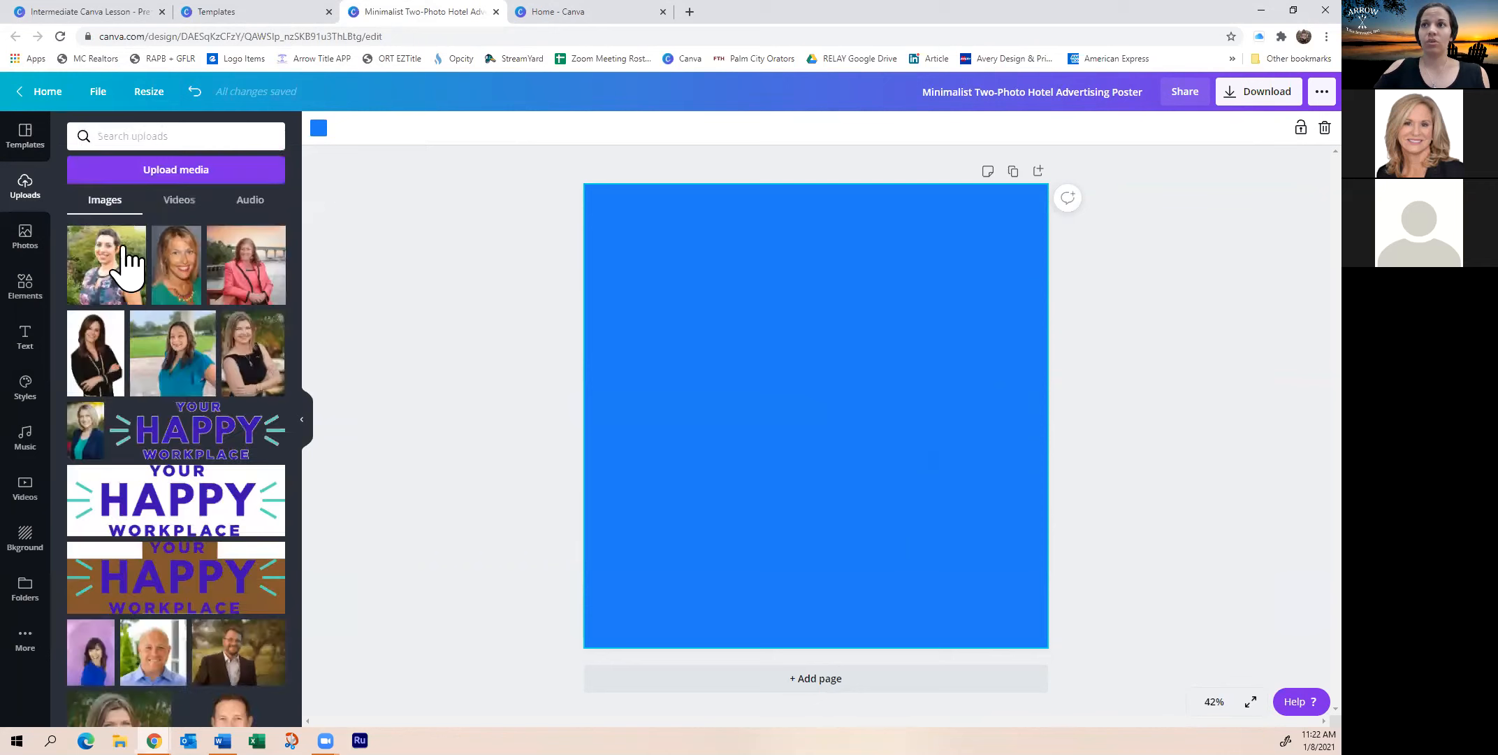
{"action": "scroll", "coordinate": [107, 307], "scroll_direction": "down", "scroll_amount": 15}
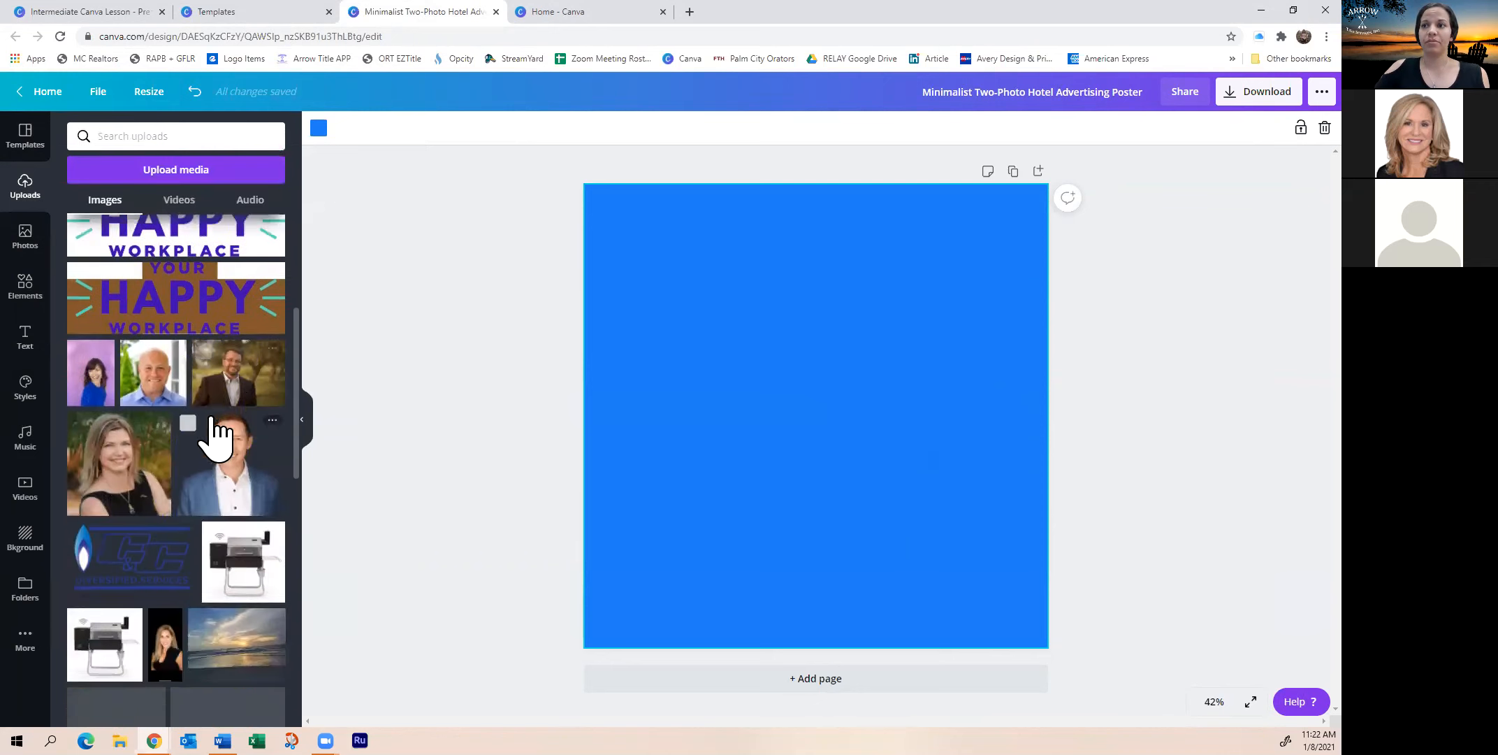
{"action": "scroll", "coordinate": [139, 349], "scroll_direction": "up", "scroll_amount": 10}
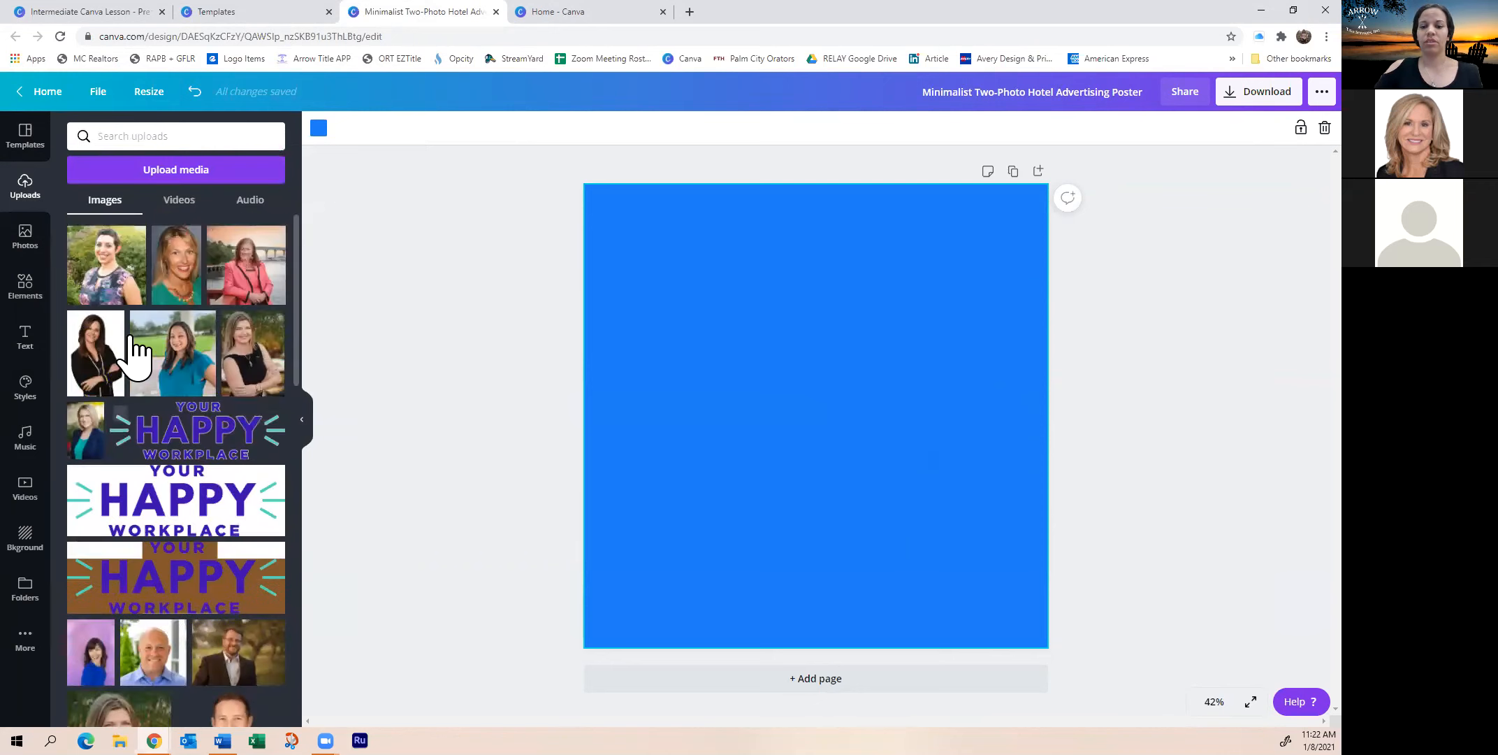
{"action": "left_click", "coordinate": [25, 301]}
{"action": "left_click", "coordinate": [25, 339]}
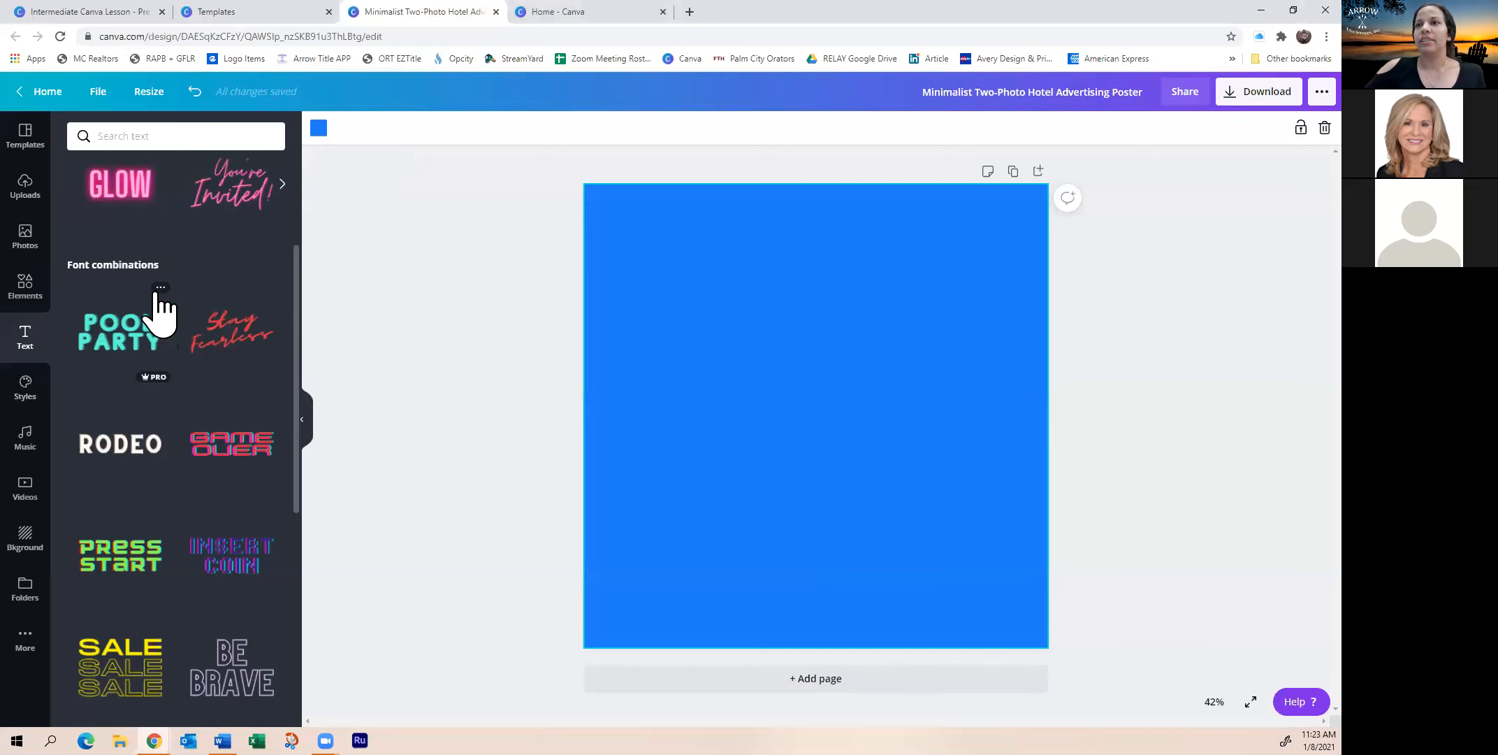
Add the 'Beach Please' cyan-and-yellow script text combination from the Text panel
{"action": "scroll", "coordinate": [161, 412], "scroll_direction": "down", "scroll_amount": 4}
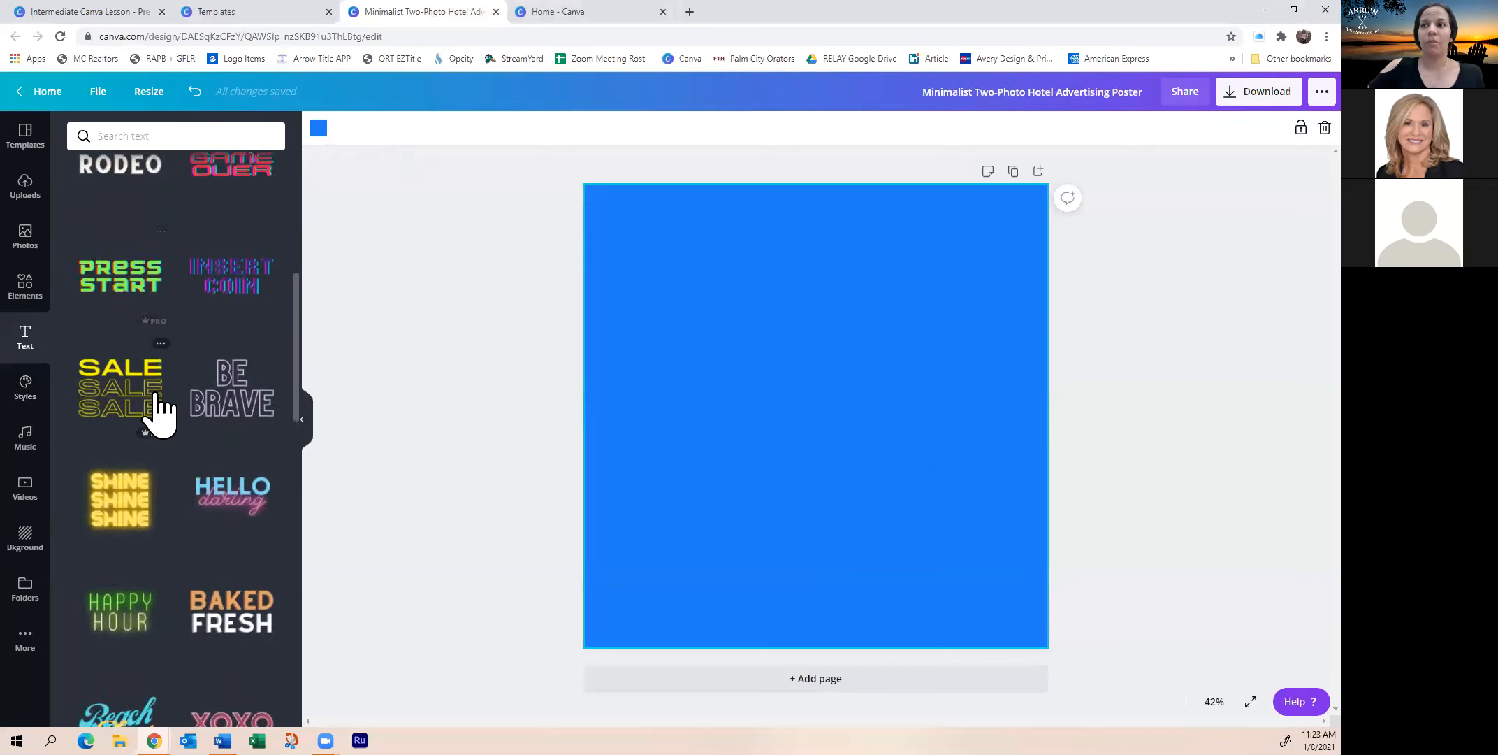
{"action": "scroll", "coordinate": [161, 412], "scroll_direction": "down", "scroll_amount": 4}
{"action": "scroll", "coordinate": [160, 412], "scroll_direction": "up", "scroll_amount": 1}
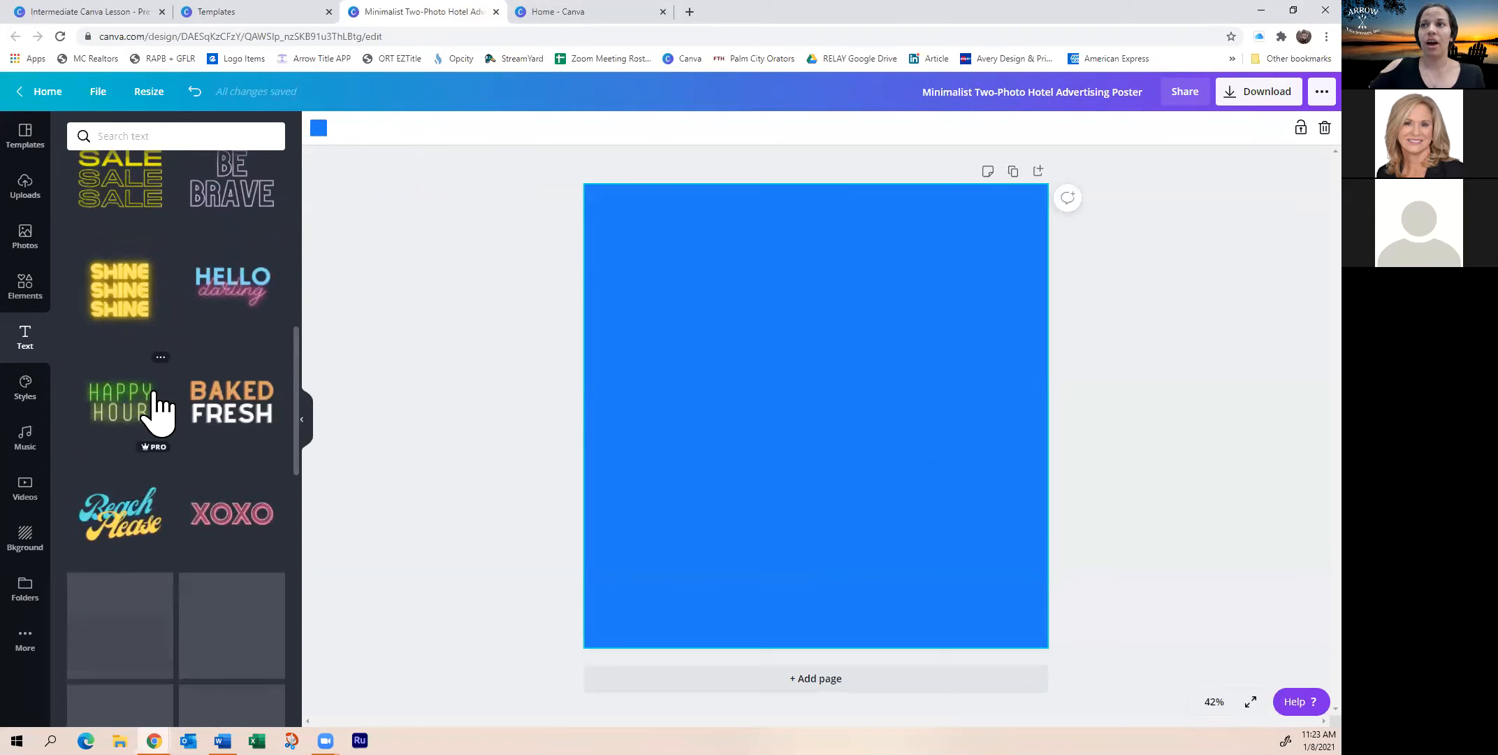
{"action": "scroll", "coordinate": [157, 398], "scroll_direction": "down", "scroll_amount": 1}
{"action": "scroll", "coordinate": [154, 633], "scroll_direction": "down", "scroll_amount": 2}
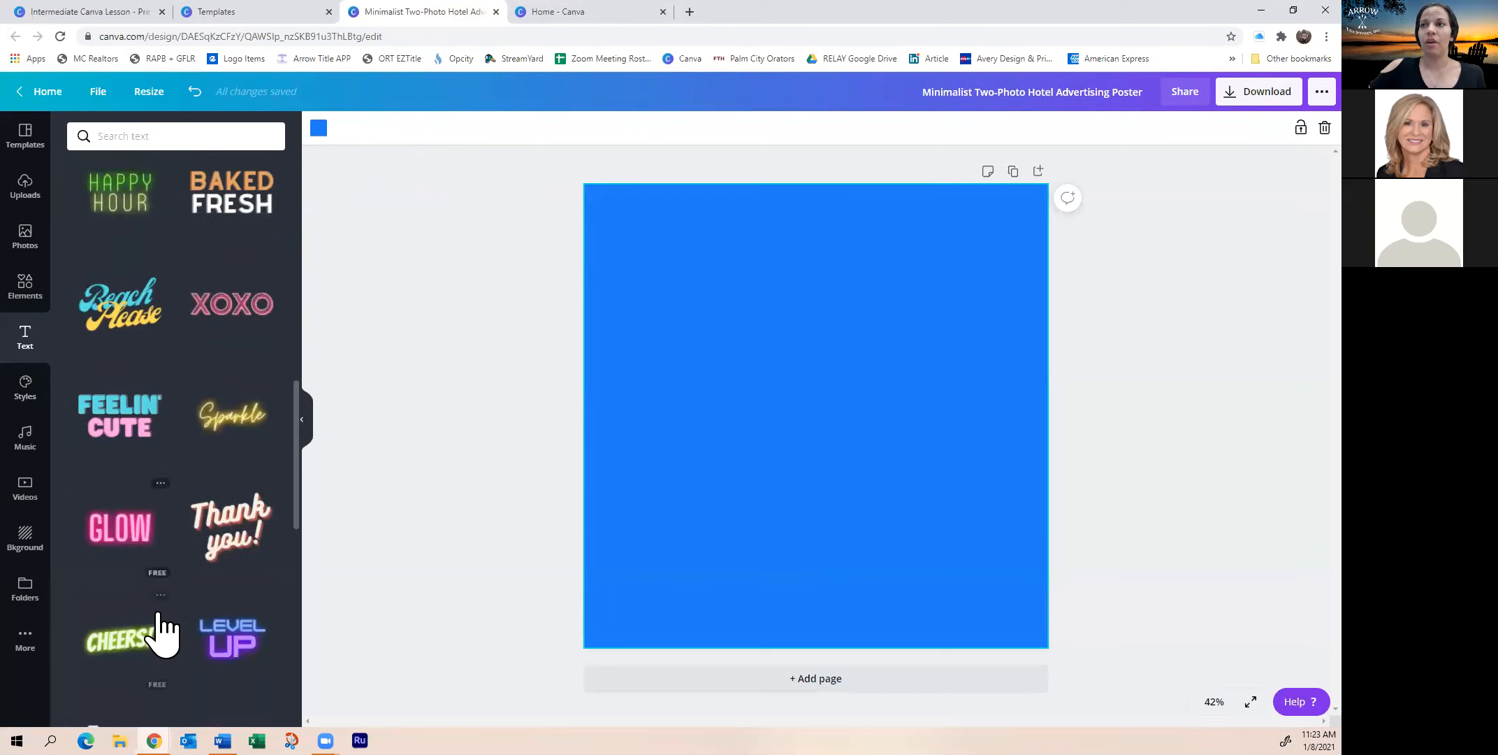
{"action": "scroll", "coordinate": [162, 633], "scroll_direction": "up", "scroll_amount": 1}
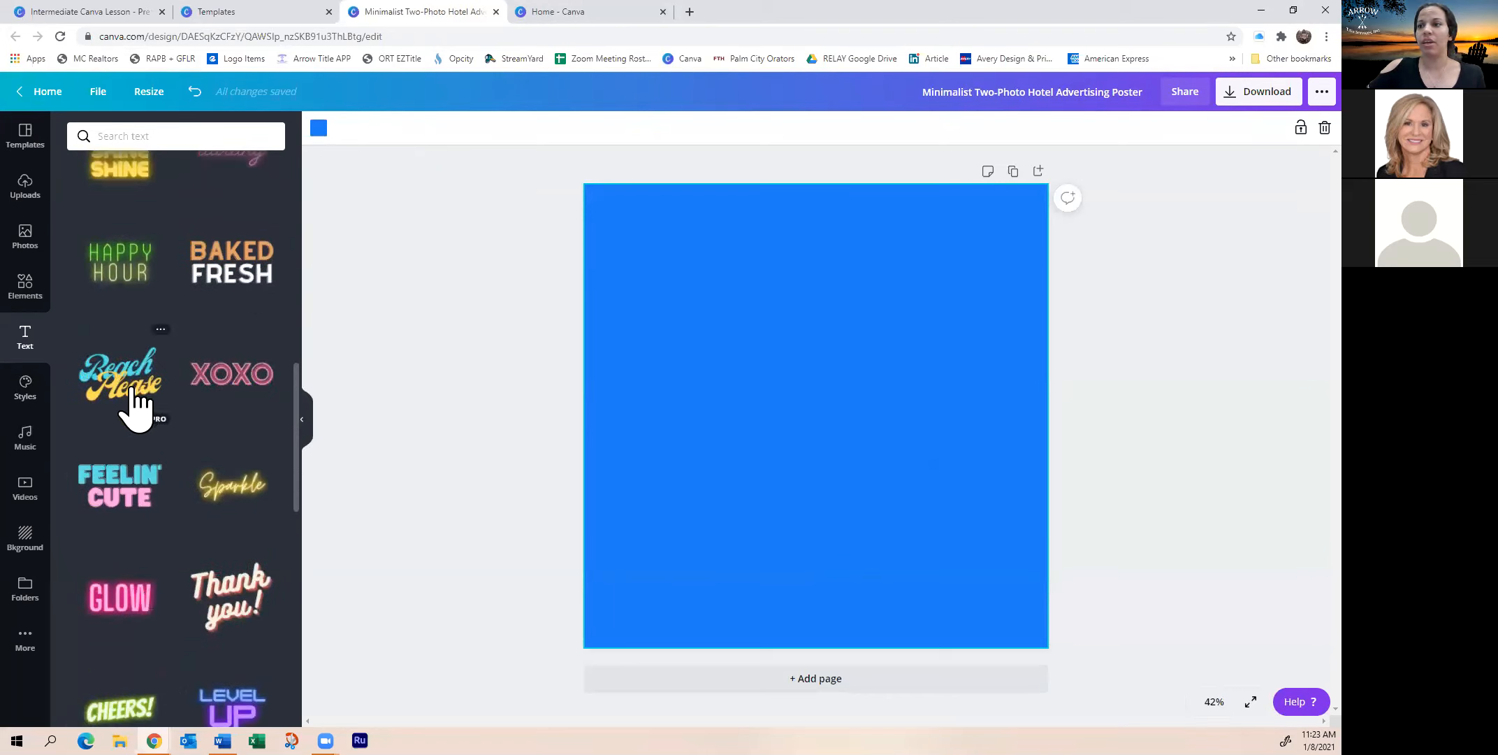
{"action": "scroll", "coordinate": [143, 430], "scroll_direction": "down", "scroll_amount": 3}
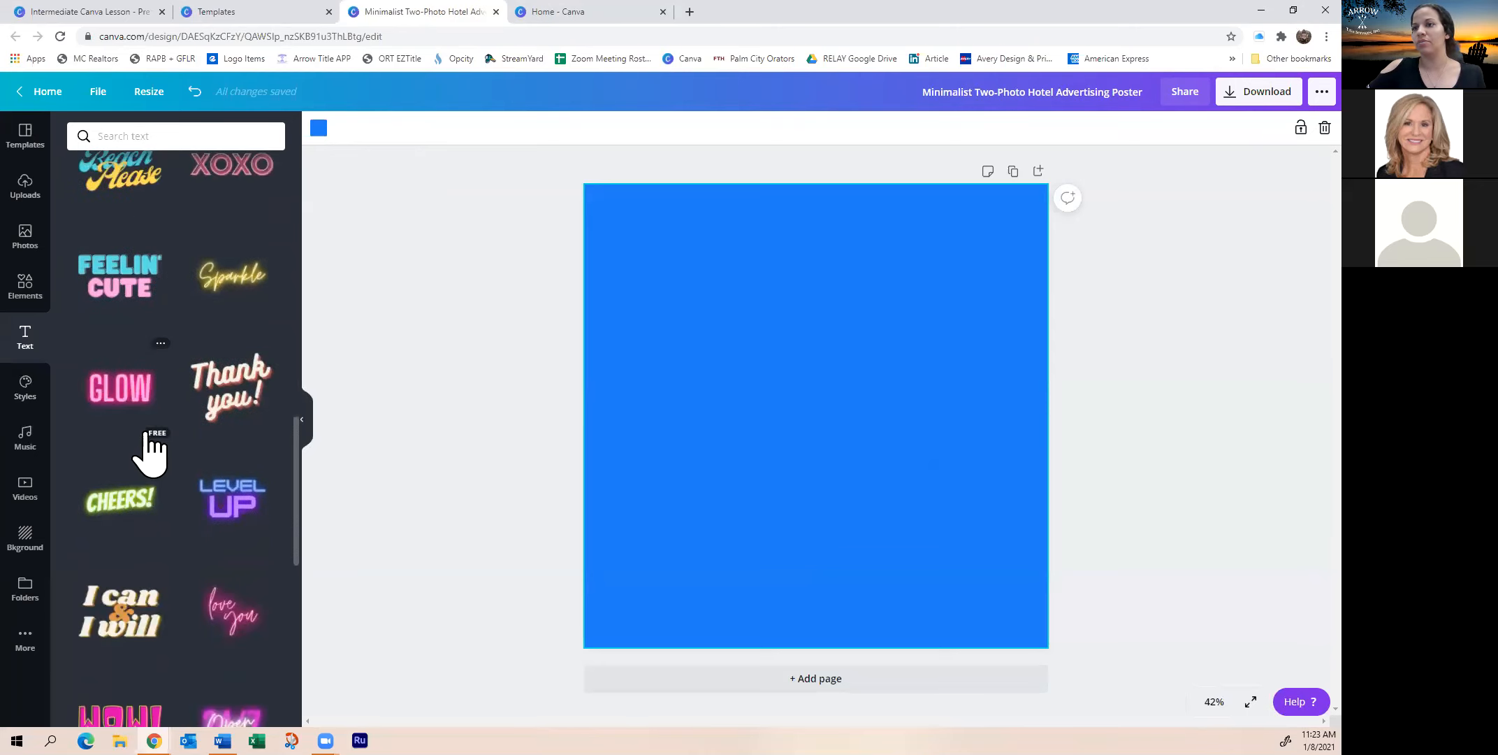
{"action": "scroll", "coordinate": [148, 451], "scroll_direction": "down", "scroll_amount": 2}
{"action": "scroll", "coordinate": [136, 406], "scroll_direction": "up", "scroll_amount": 3}
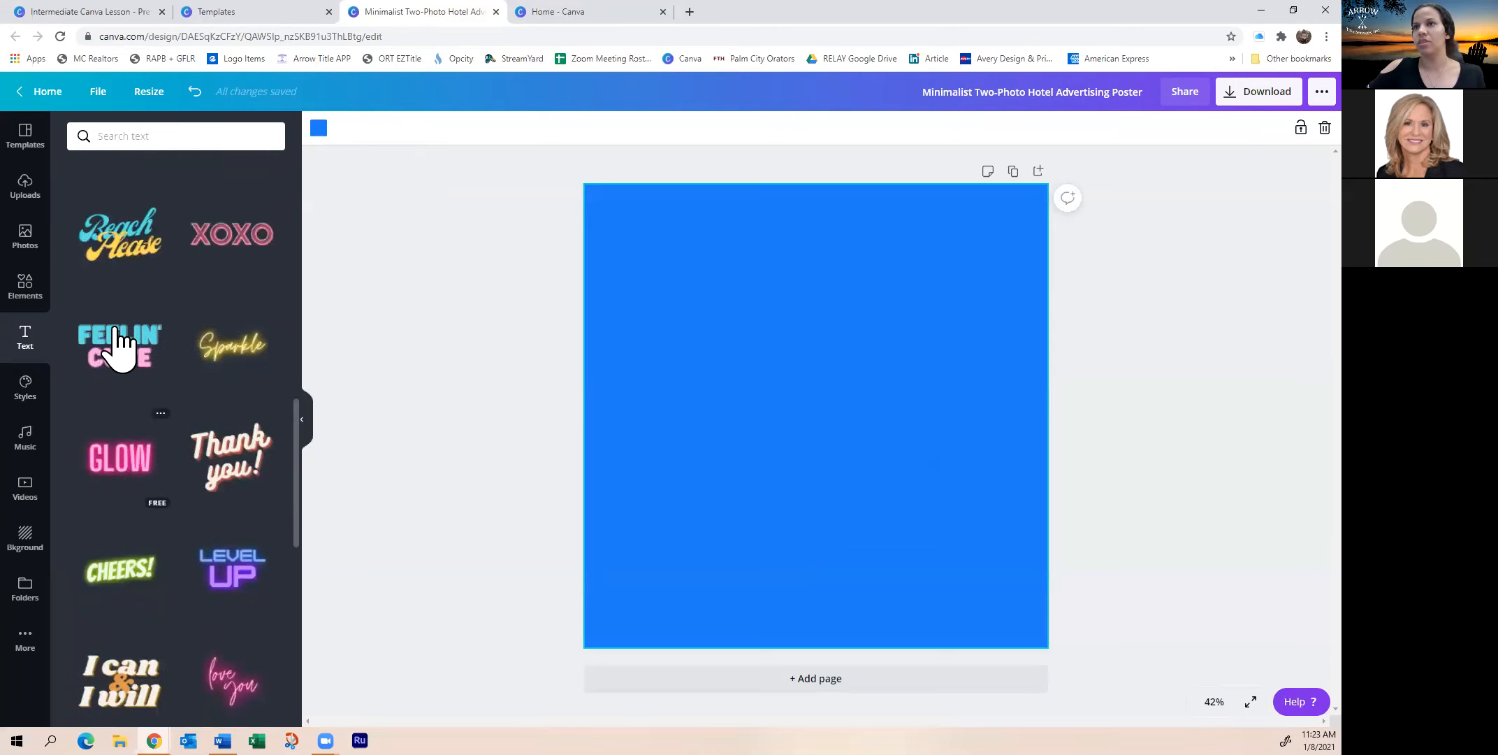
{"action": "left_click", "coordinate": [137, 259]}
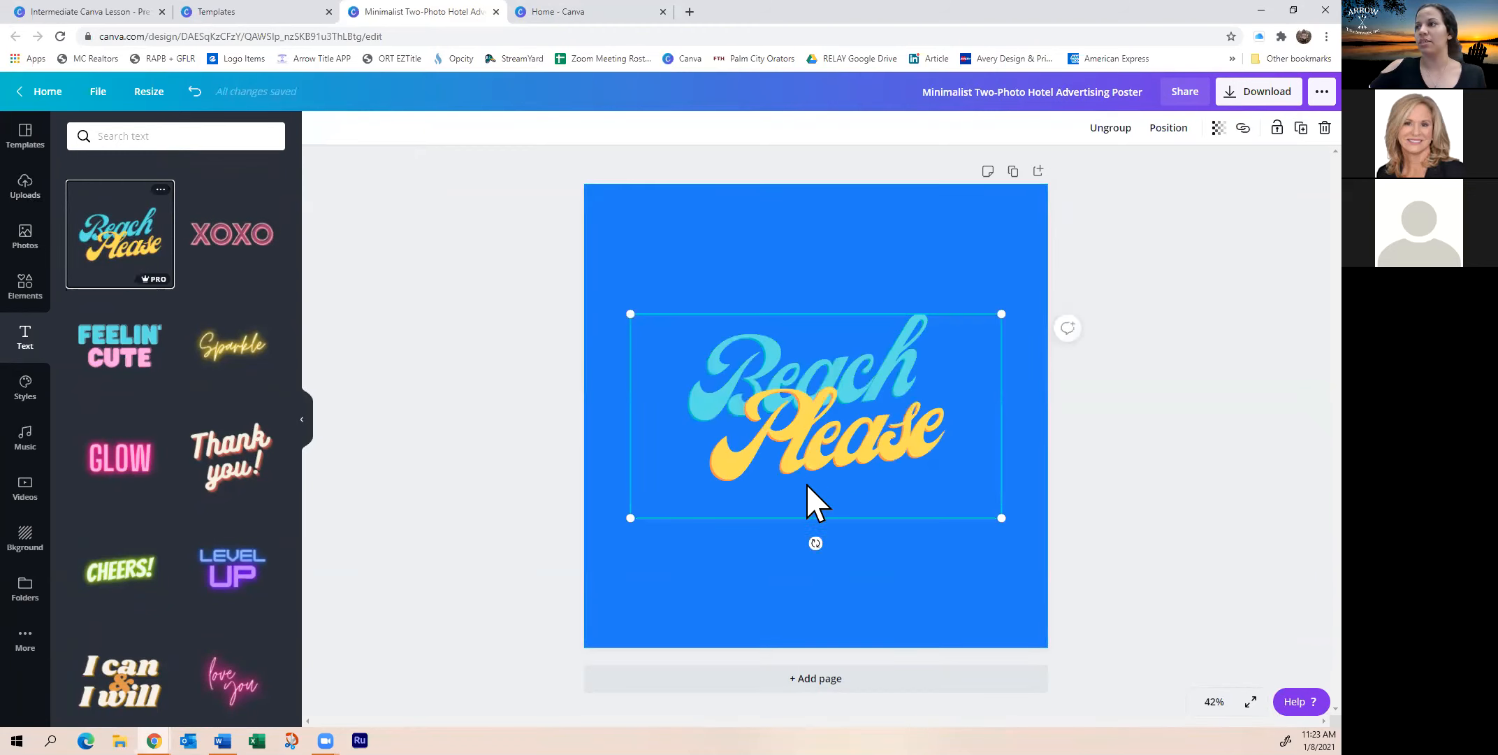
Enlarge and centre the 'Beach Please' text, then change the page background to black
{"action": "left_click_drag", "start_coordinate": [628, 521], "coordinate": [567, 559]}
{"action": "left_click_drag", "start_coordinate": [696, 444], "coordinate": [726, 439]}
{"action": "left_click", "coordinate": [720, 228]}
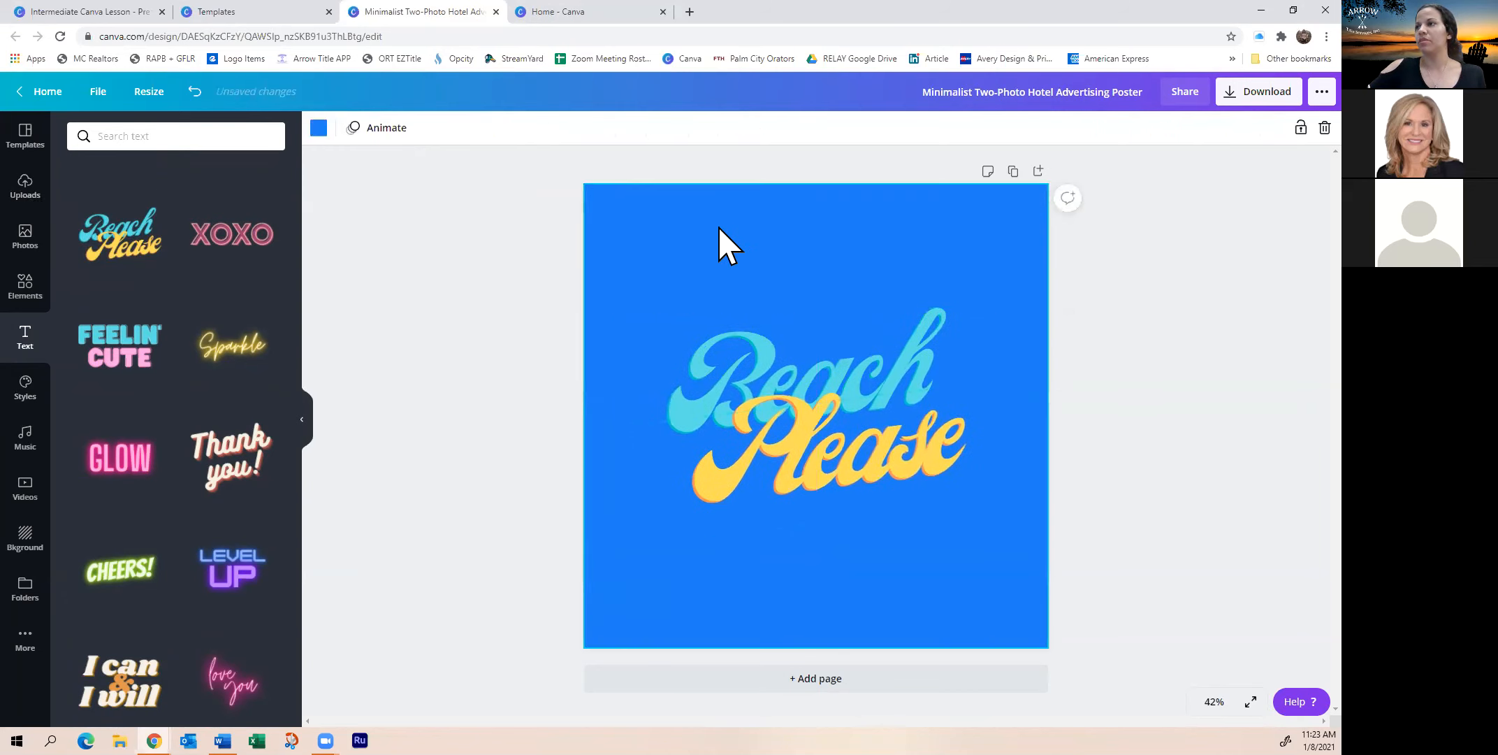
{"action": "left_click", "coordinate": [318, 127]}
{"action": "left_click", "coordinate": [231, 340]}
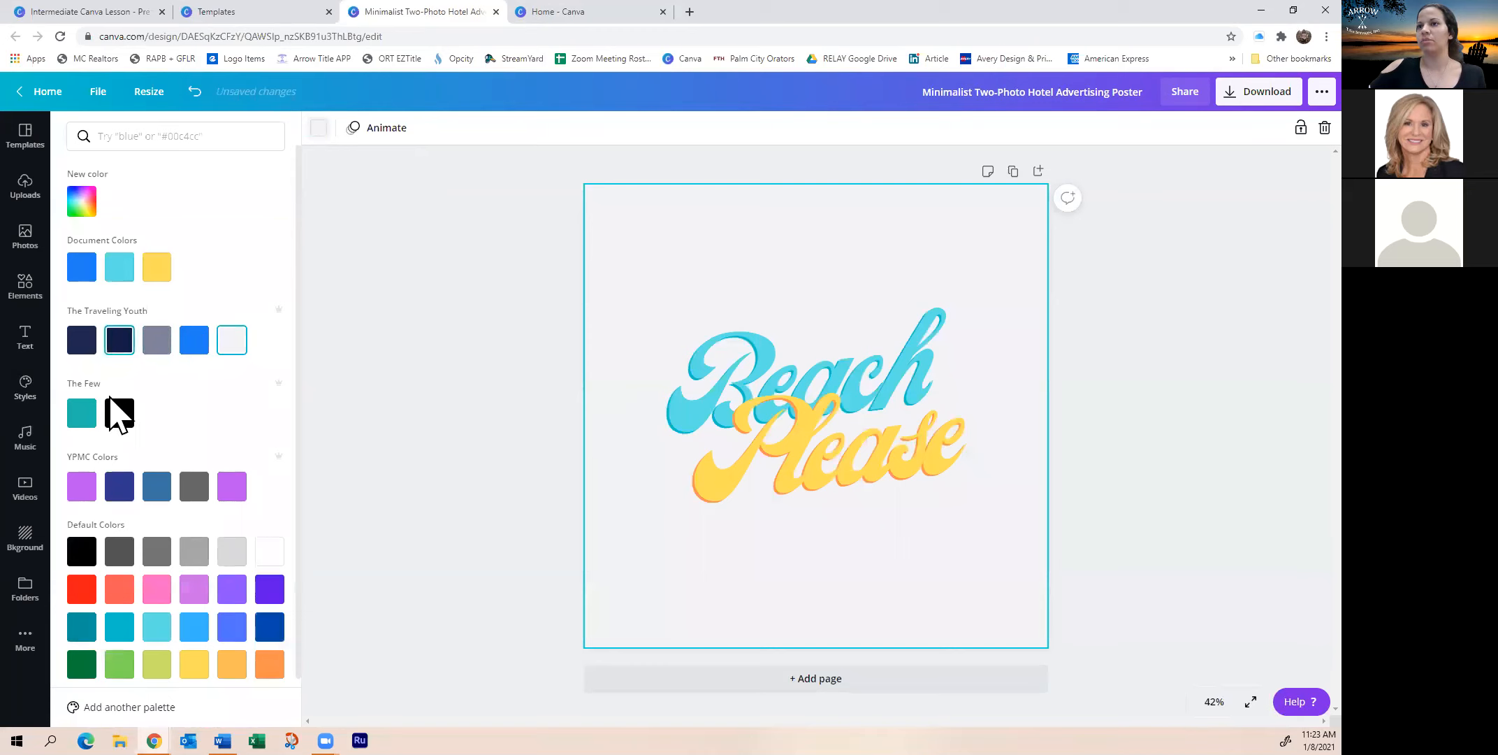
{"action": "left_click", "coordinate": [115, 415]}
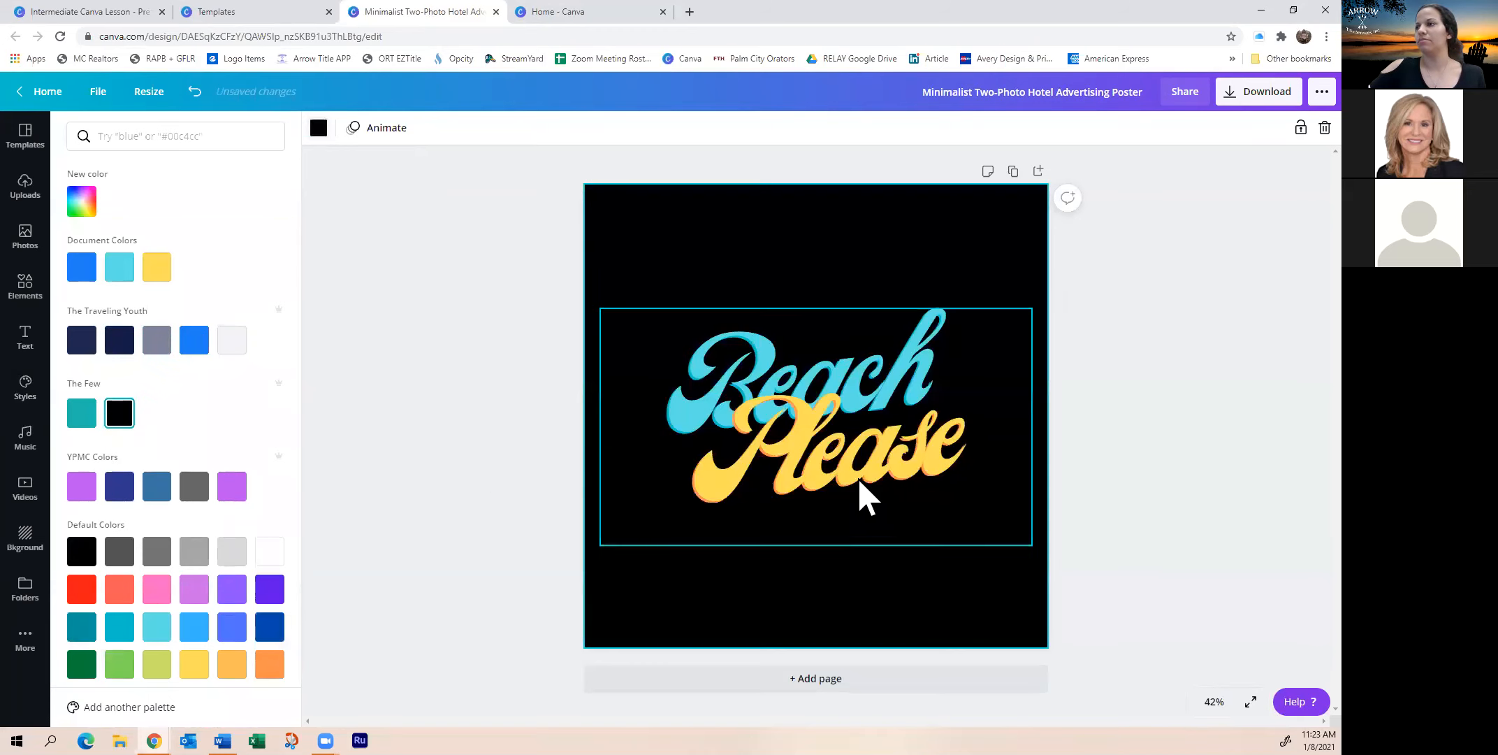
{"action": "left_click", "coordinate": [780, 377]}
{"action": "left_click", "coordinate": [812, 244]}
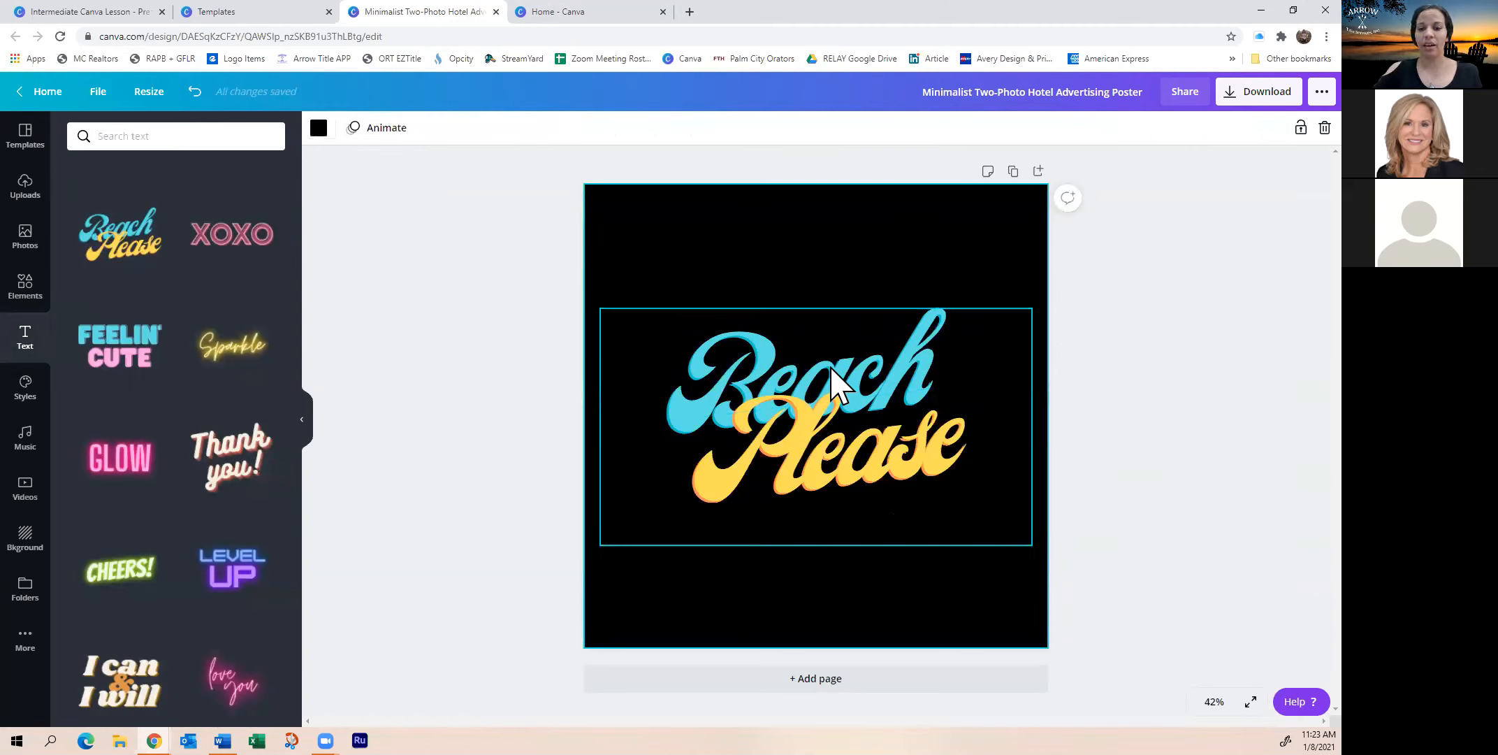
{"action": "left_click", "coordinate": [870, 444]}
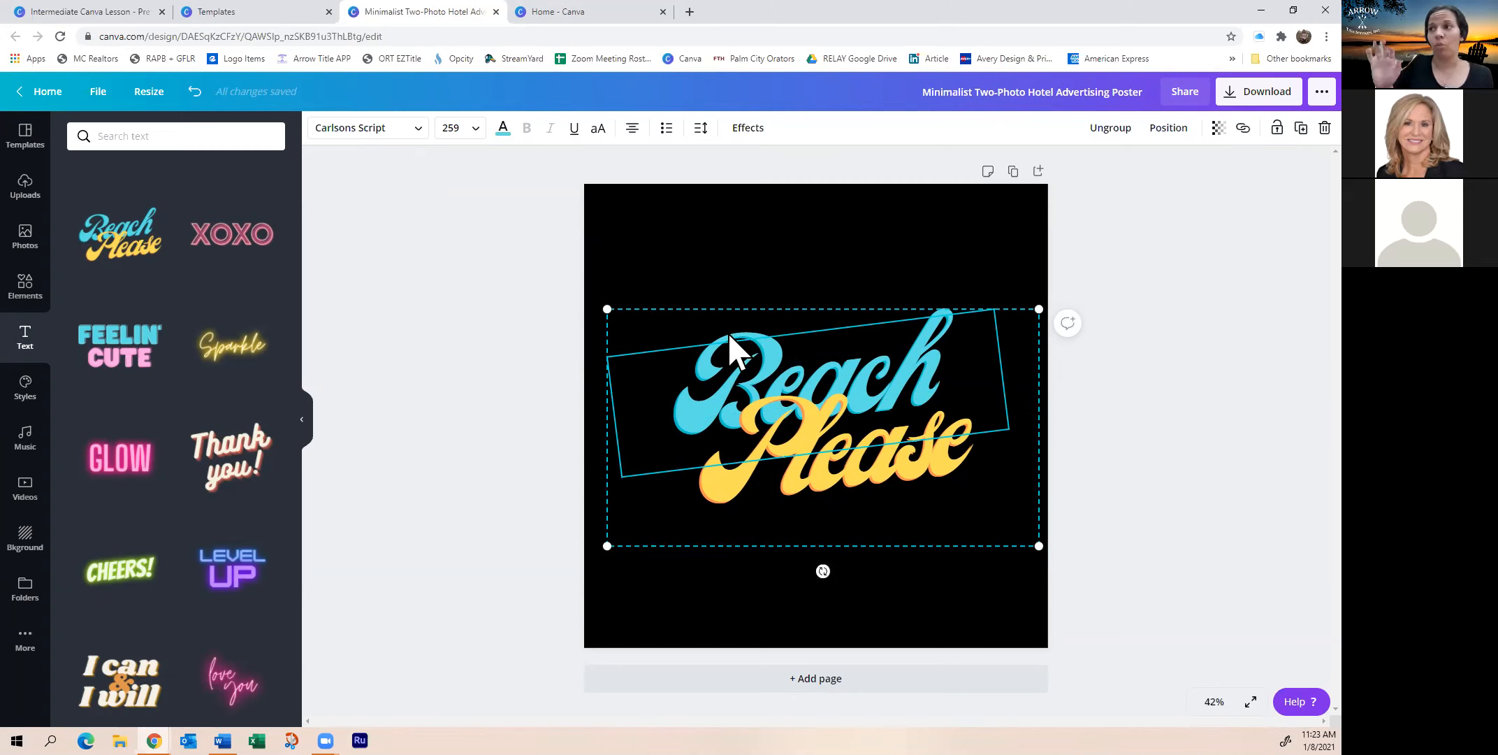
Replace 'Beach' with 'Welcome' and 'Please' with 'Home' in the script text
{"action": "mouse_move", "coordinate": [856, 382]}
{"action": "left_mouse_down"}
{"action": "mouse_move", "coordinate": [829, 371]}
{"action": "mouse_move", "coordinate": [850, 370]}
{"action": "left_mouse_up"}
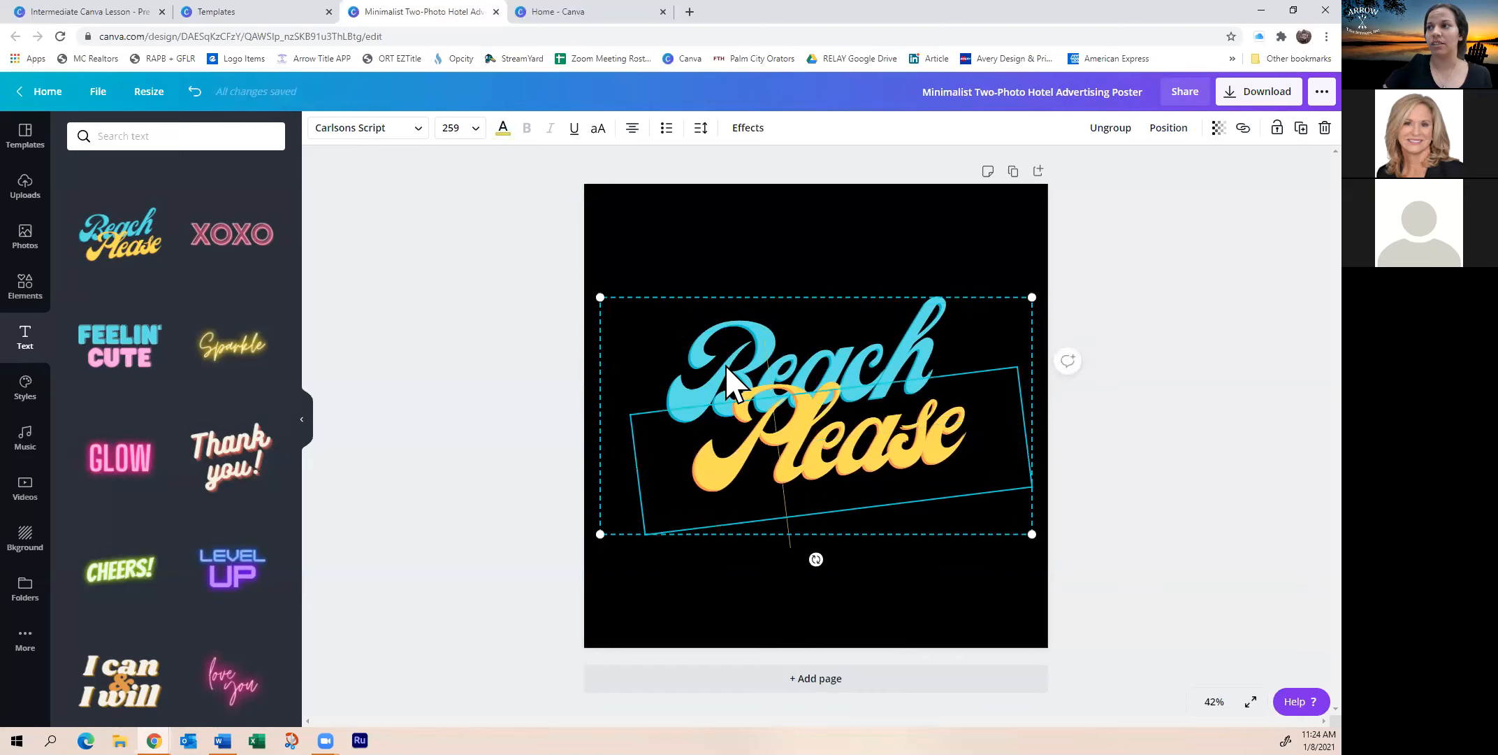
{"action": "double_click", "coordinate": [728, 332]}
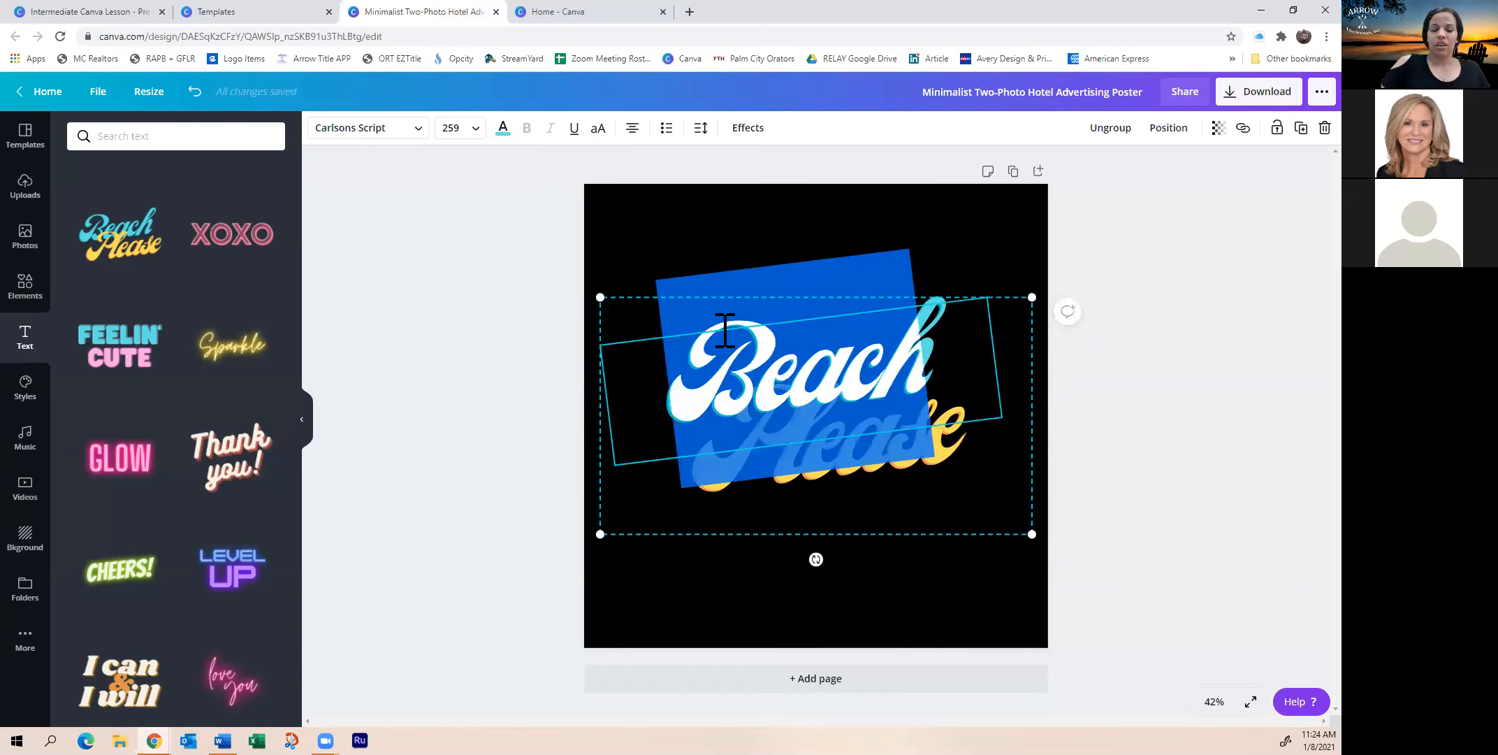
{"action": "type", "text": "Welcome"}
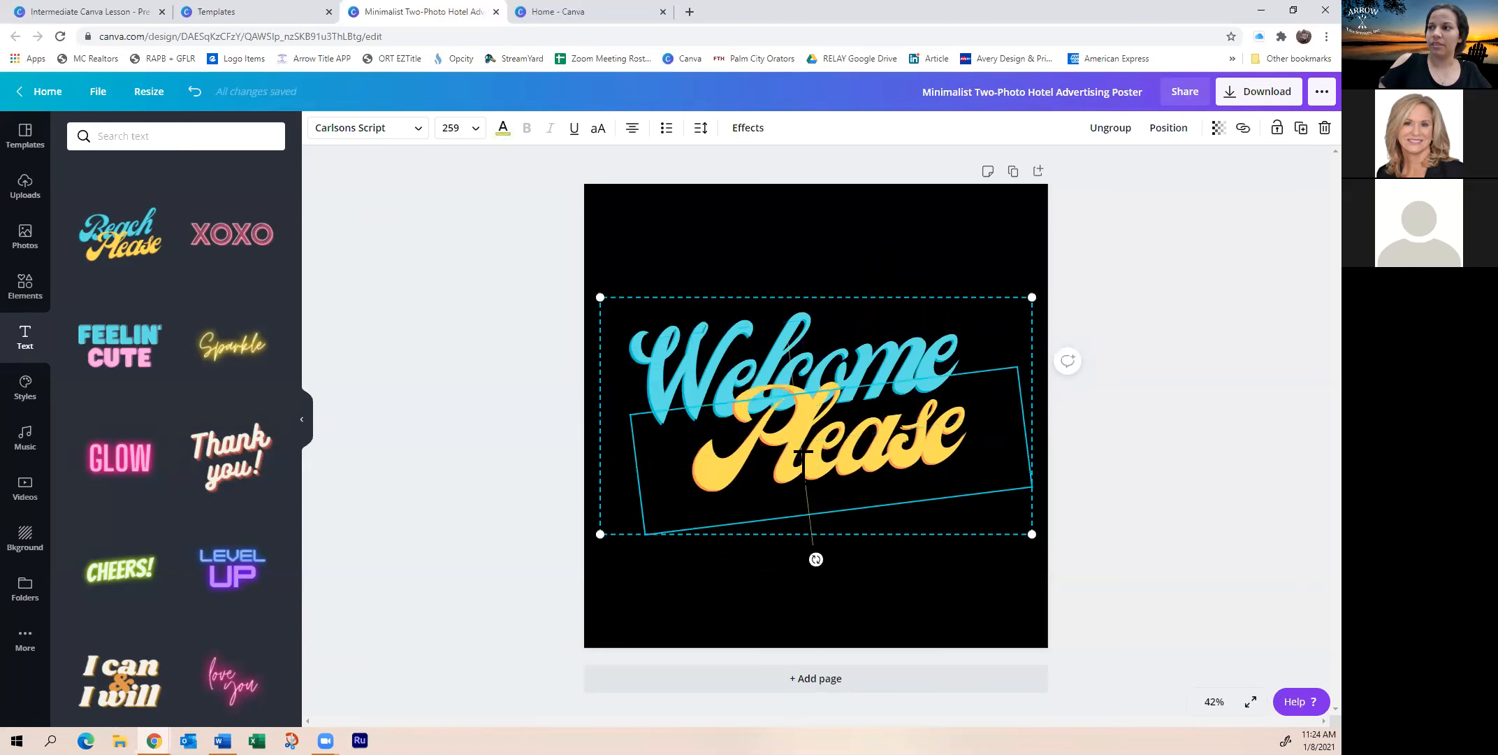
{"action": "double_click", "coordinate": [803, 454]}
{"action": "type", "text": "Home"}
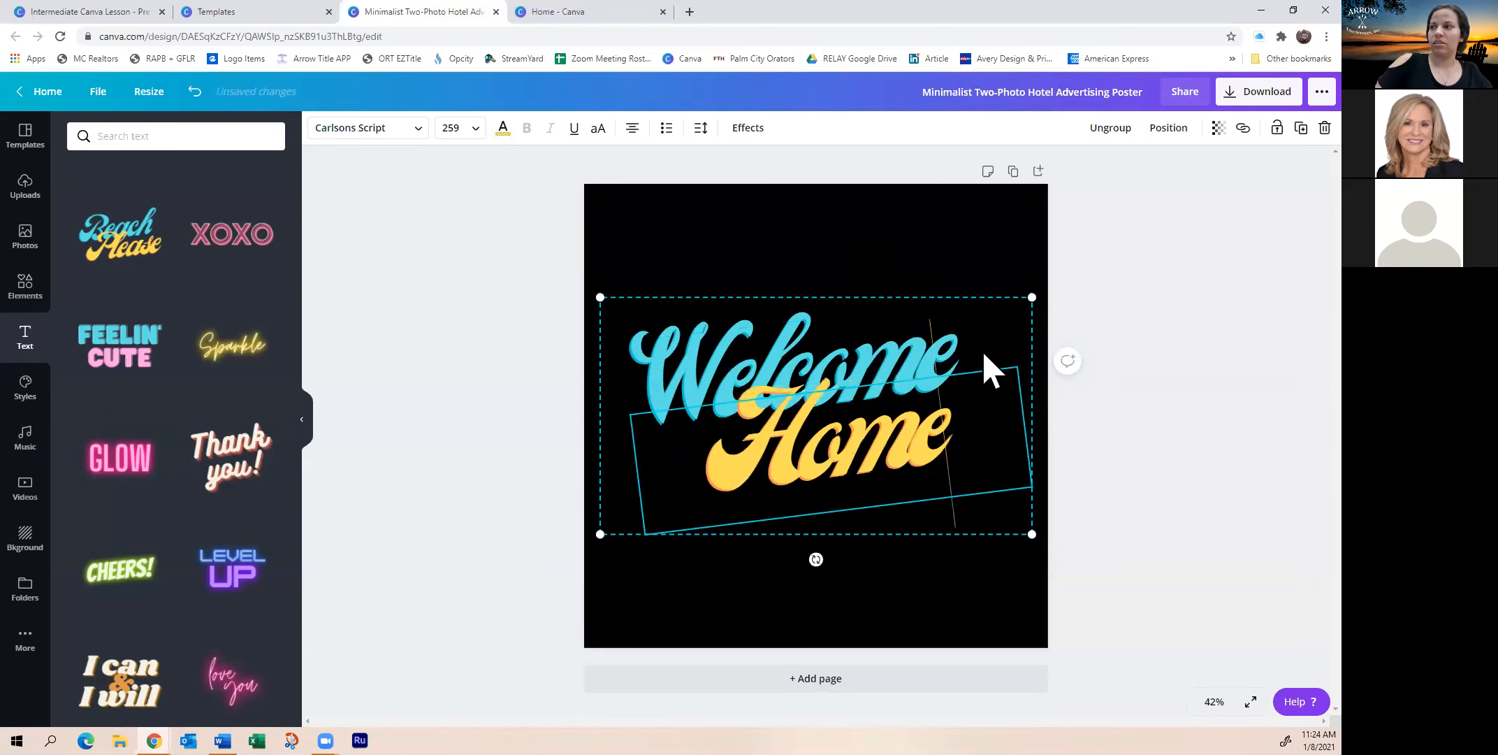
{"action": "left_click", "coordinate": [769, 225]}
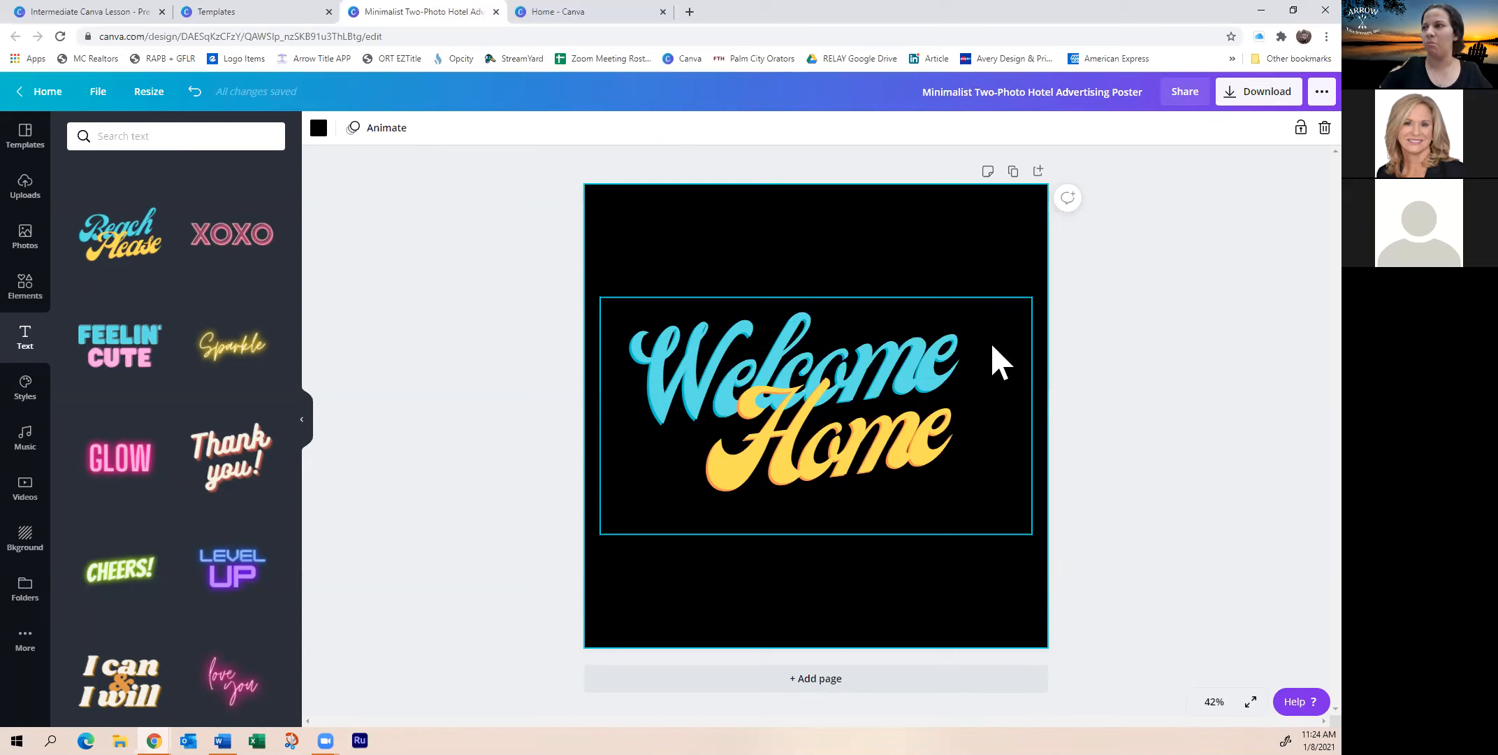
Ungroup the Welcome Home text into separate Welcome and Home elements
{"action": "left_click", "coordinate": [765, 394]}
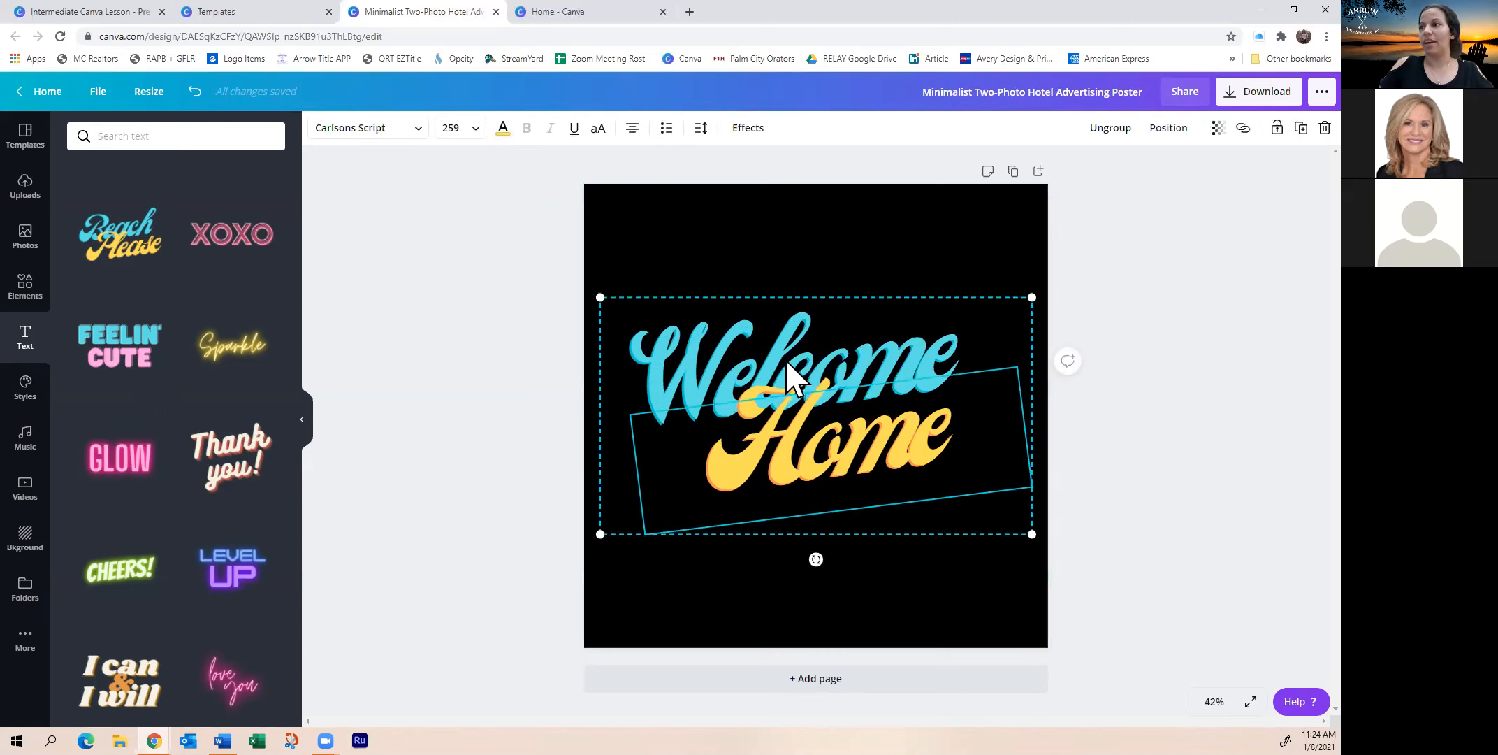
{"action": "scroll", "coordinate": [223, 433], "scroll_direction": "down", "scroll_amount": 1}
{"action": "left_click", "coordinate": [822, 242]}
{"action": "left_click", "coordinate": [828, 436]}
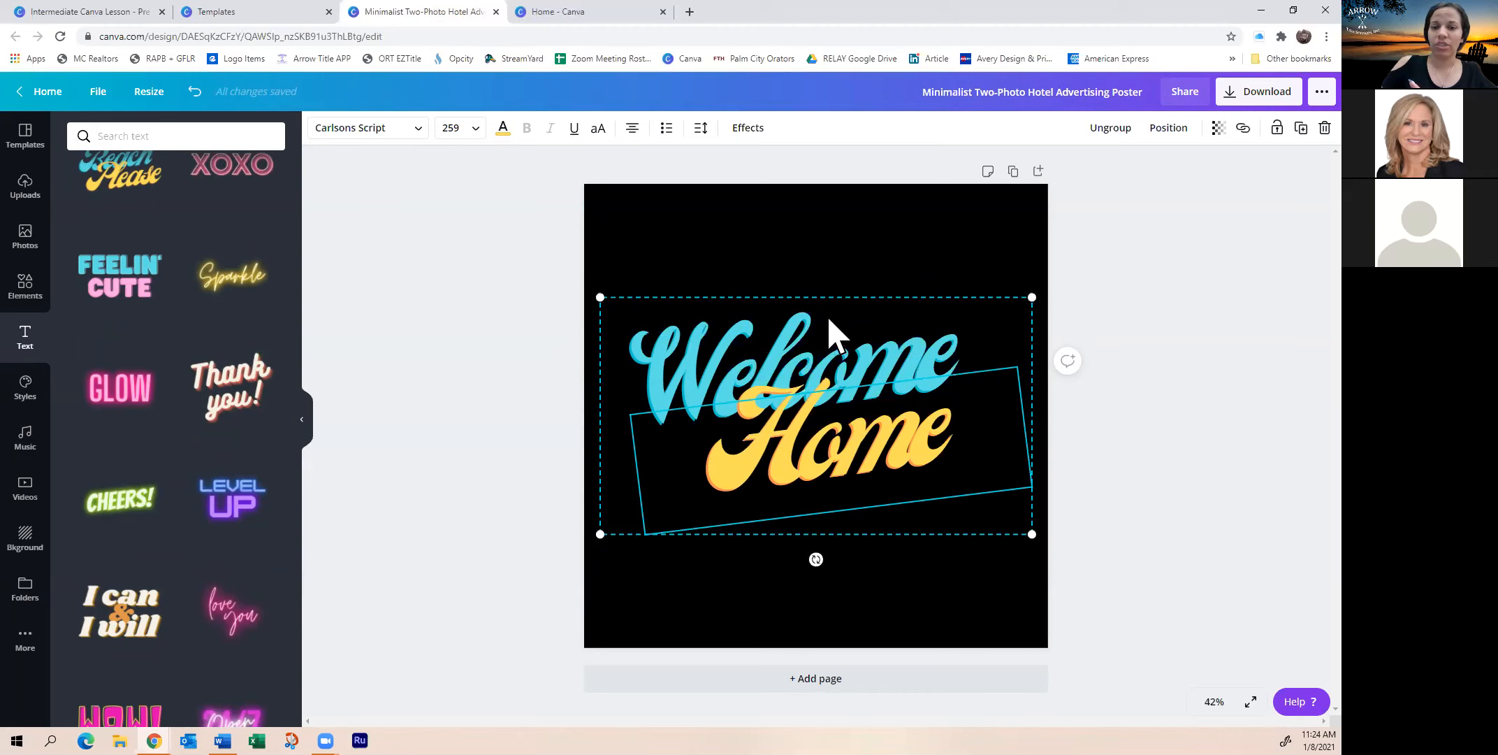
{"action": "left_click", "coordinate": [1116, 132]}
{"action": "left_click", "coordinate": [1116, 133]}
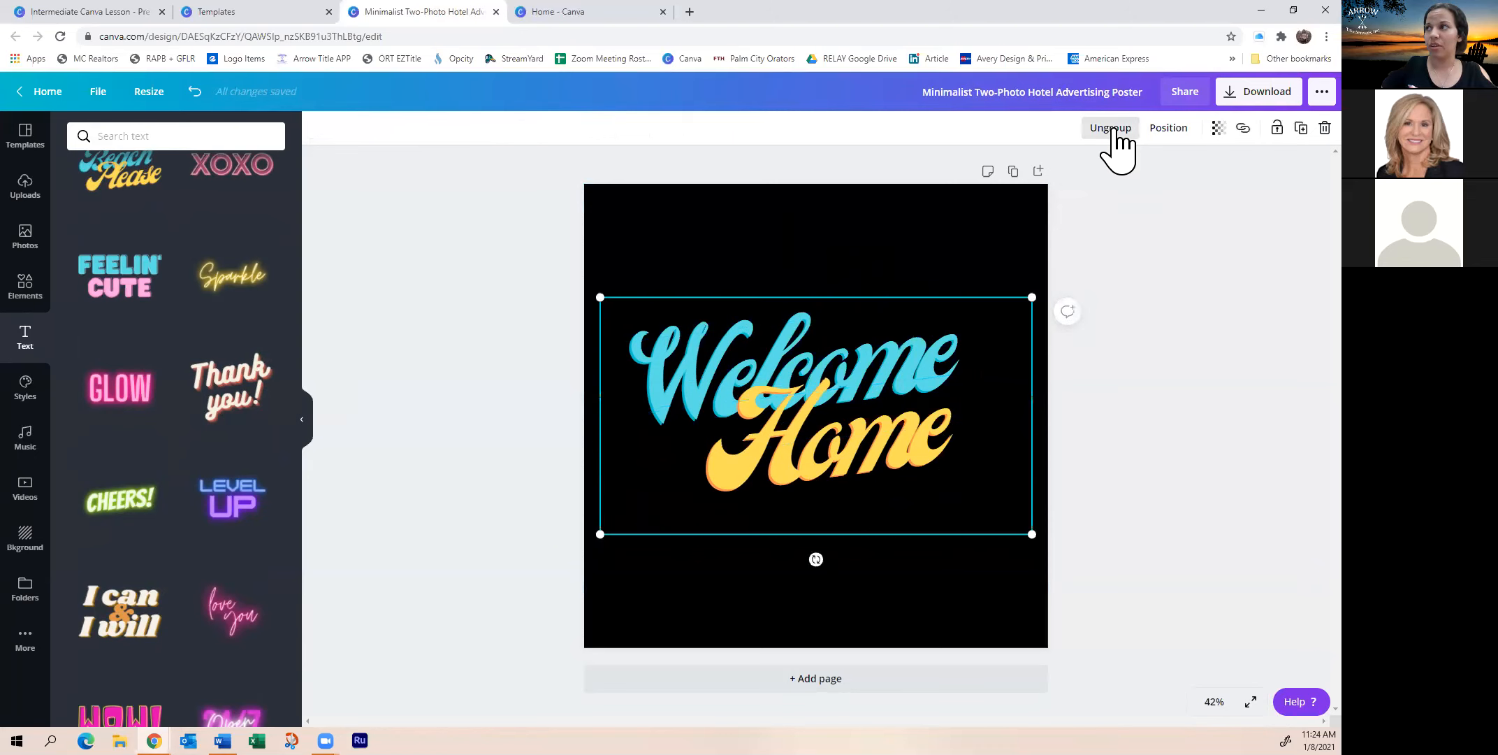
{"action": "left_click", "coordinate": [1117, 133]}
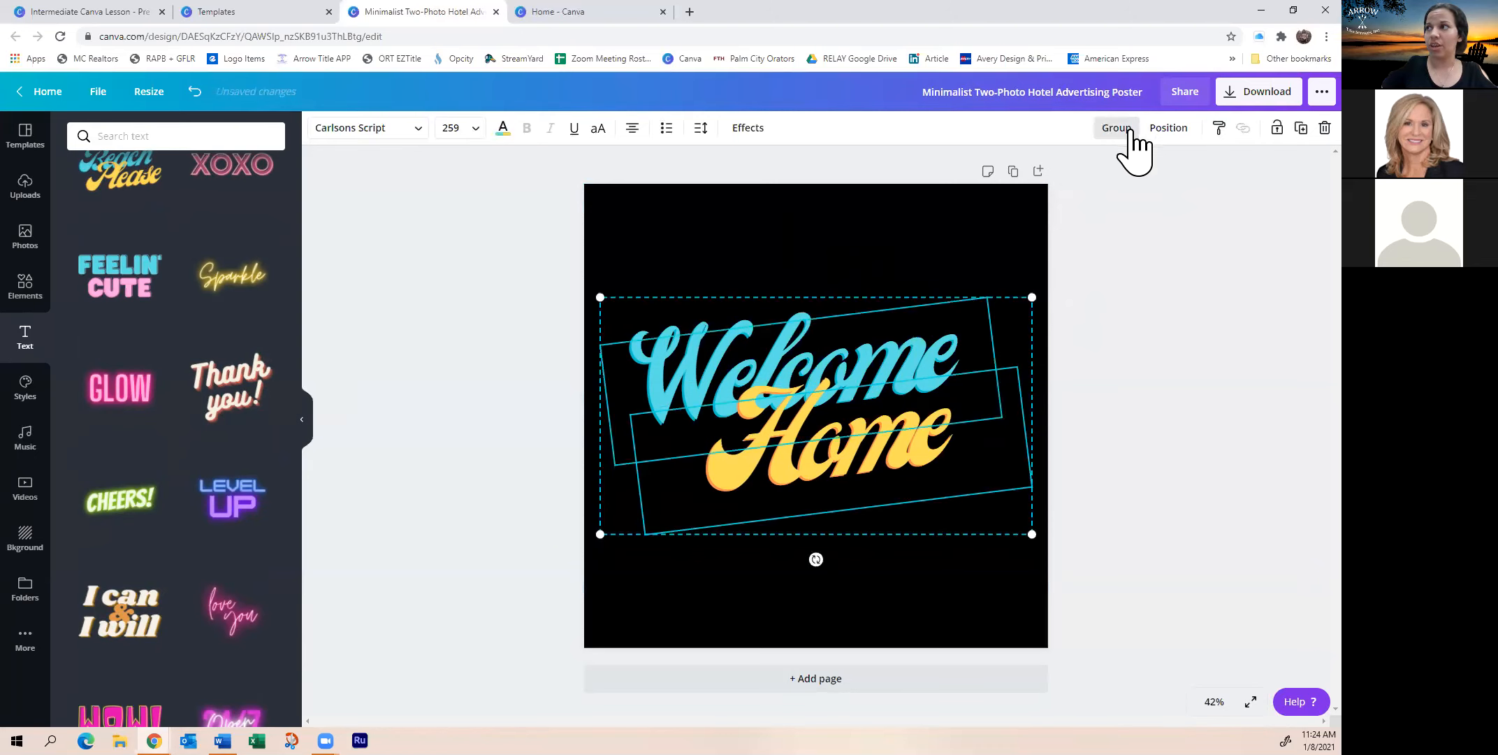
{"action": "left_click", "coordinate": [1116, 132]}
{"action": "left_click", "coordinate": [1116, 133]}
{"action": "left_click", "coordinate": [1105, 213]}
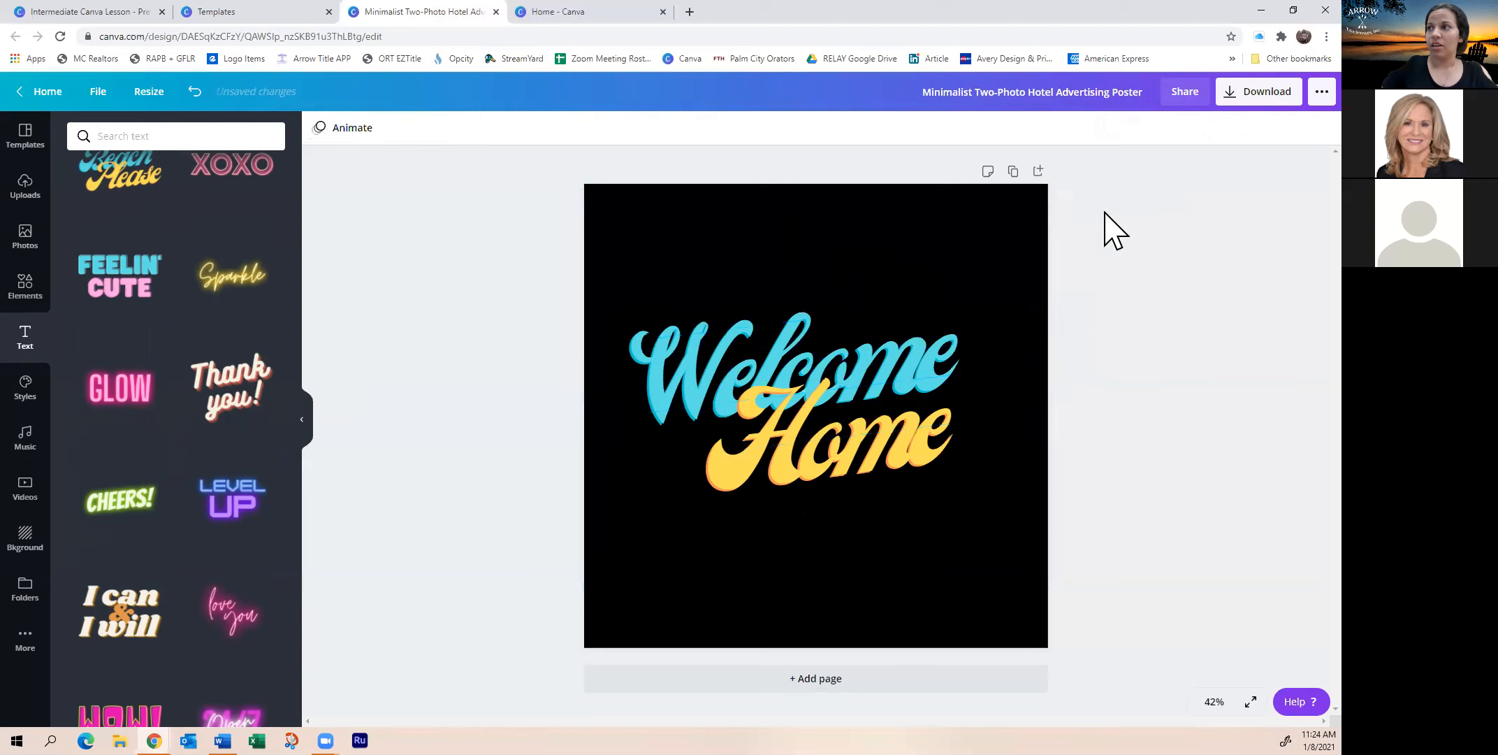
Nudge the Home text slightly lower beneath Welcome
{"action": "left_click_drag", "start_coordinate": [863, 462], "coordinate": [865, 499]}
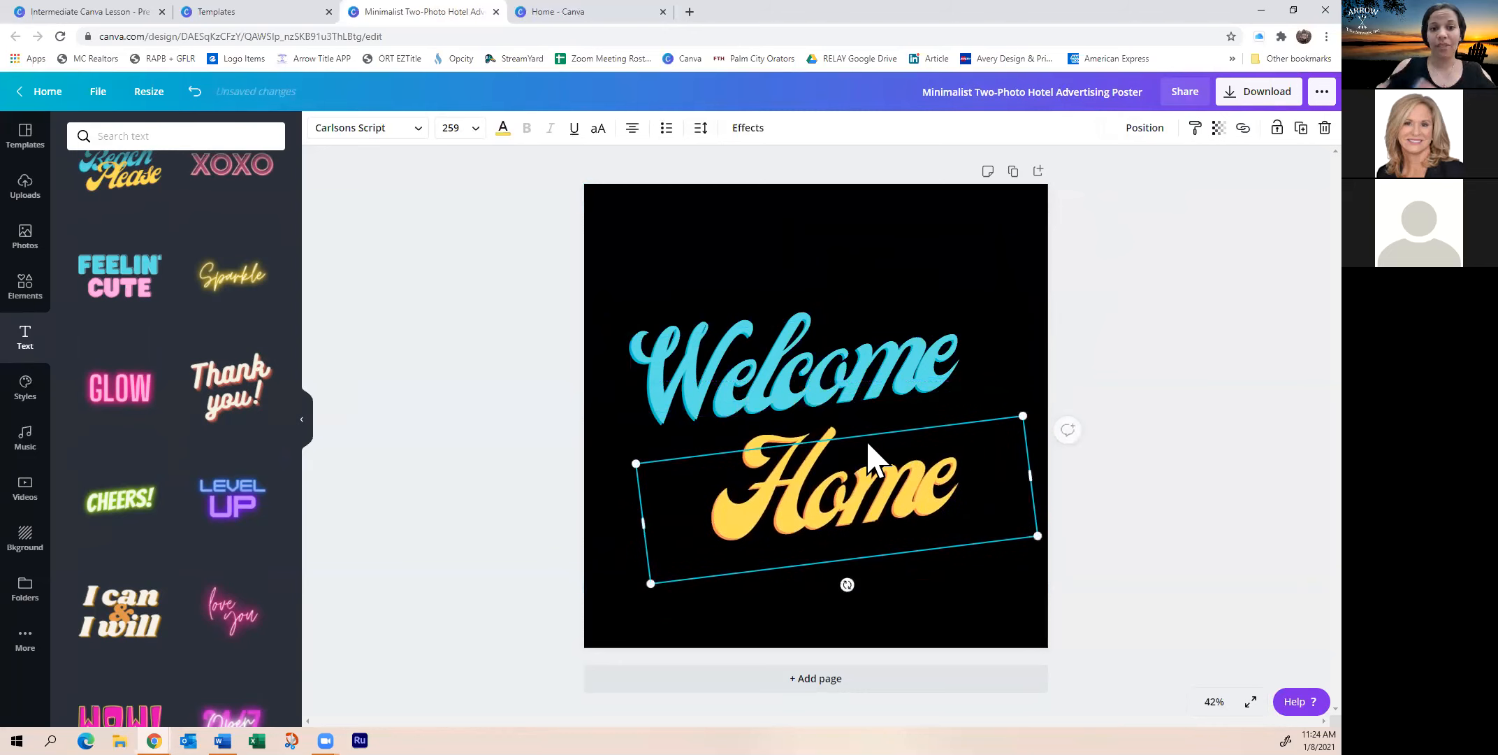
{"action": "mouse_move", "coordinate": [885, 523]}
{"action": "left_mouse_down"}
{"action": "mouse_move", "coordinate": [886, 489]}
{"action": "mouse_move", "coordinate": [873, 514]}
{"action": "left_mouse_up"}
{"action": "left_click", "coordinate": [837, 260]}
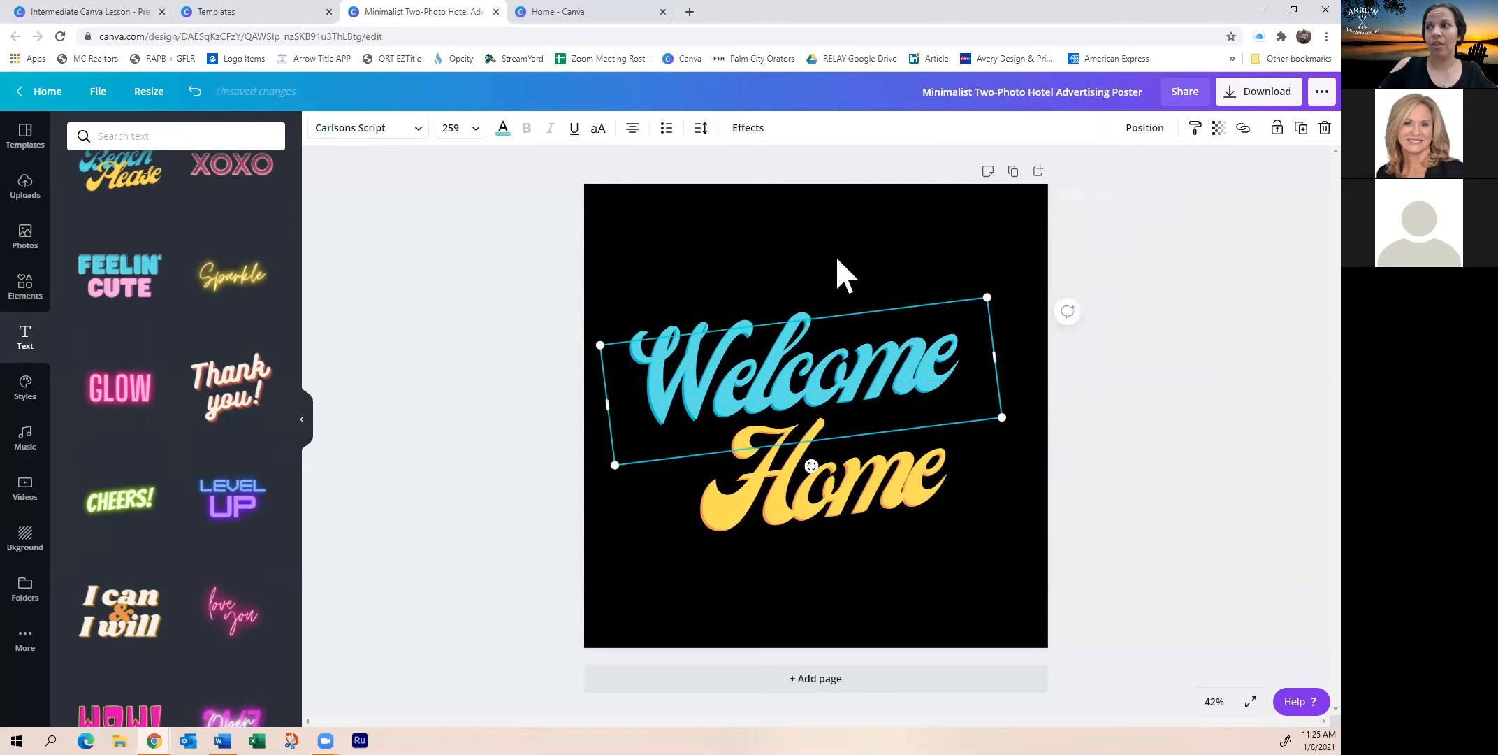
{"action": "left_click", "coordinate": [739, 238]}
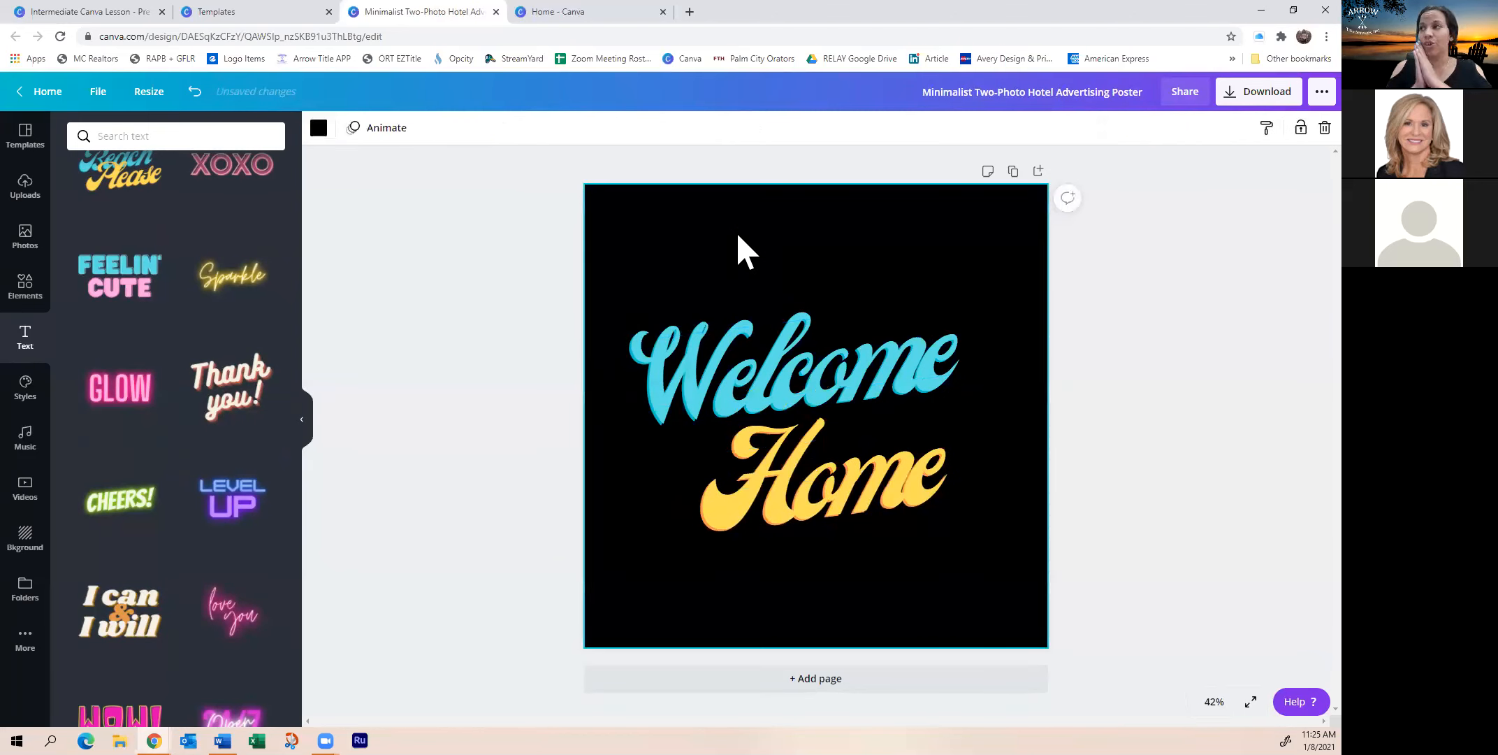
Move Home up against Welcome and keep its transparency at 100
{"action": "left_click", "coordinate": [942, 433]}
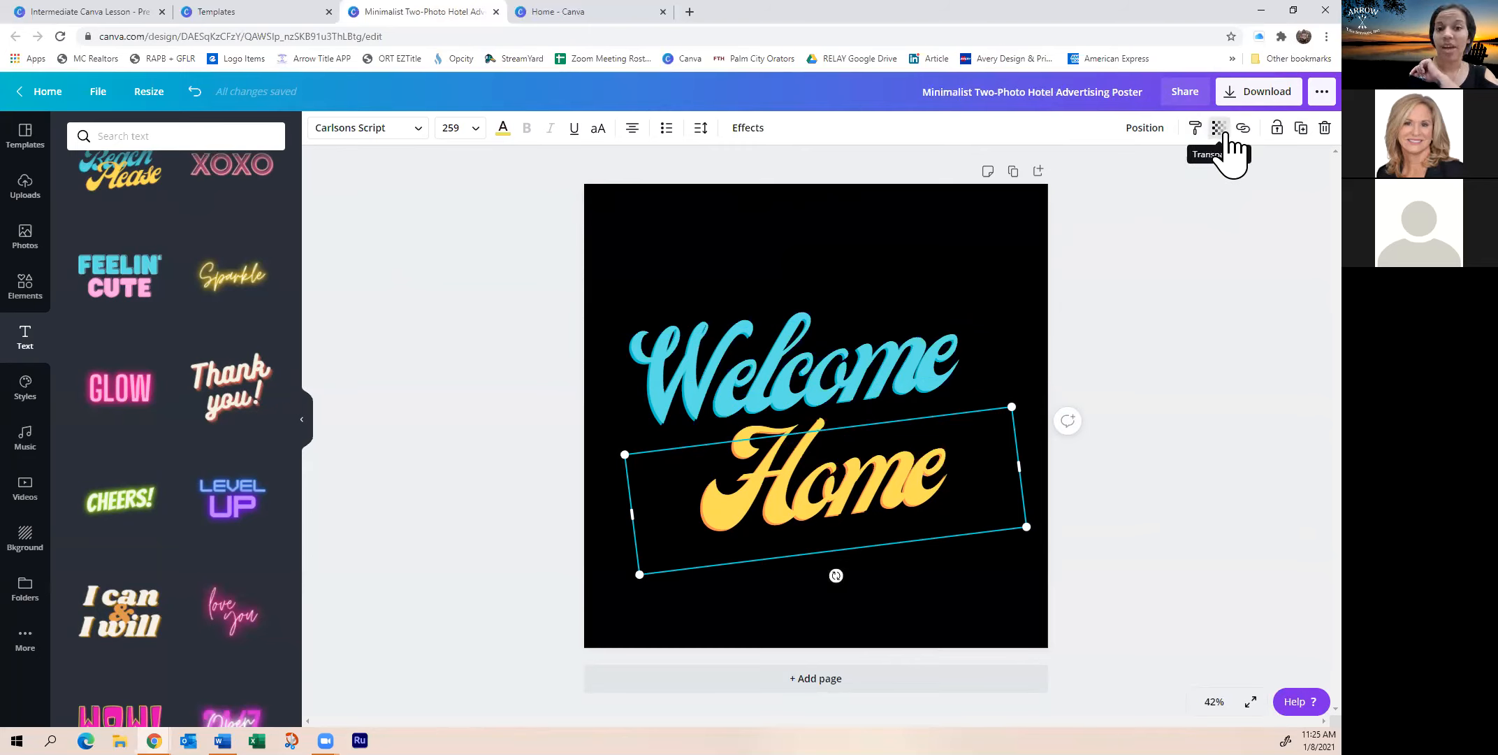
{"action": "left_click_drag", "start_coordinate": [867, 482], "coordinate": [862, 456]}
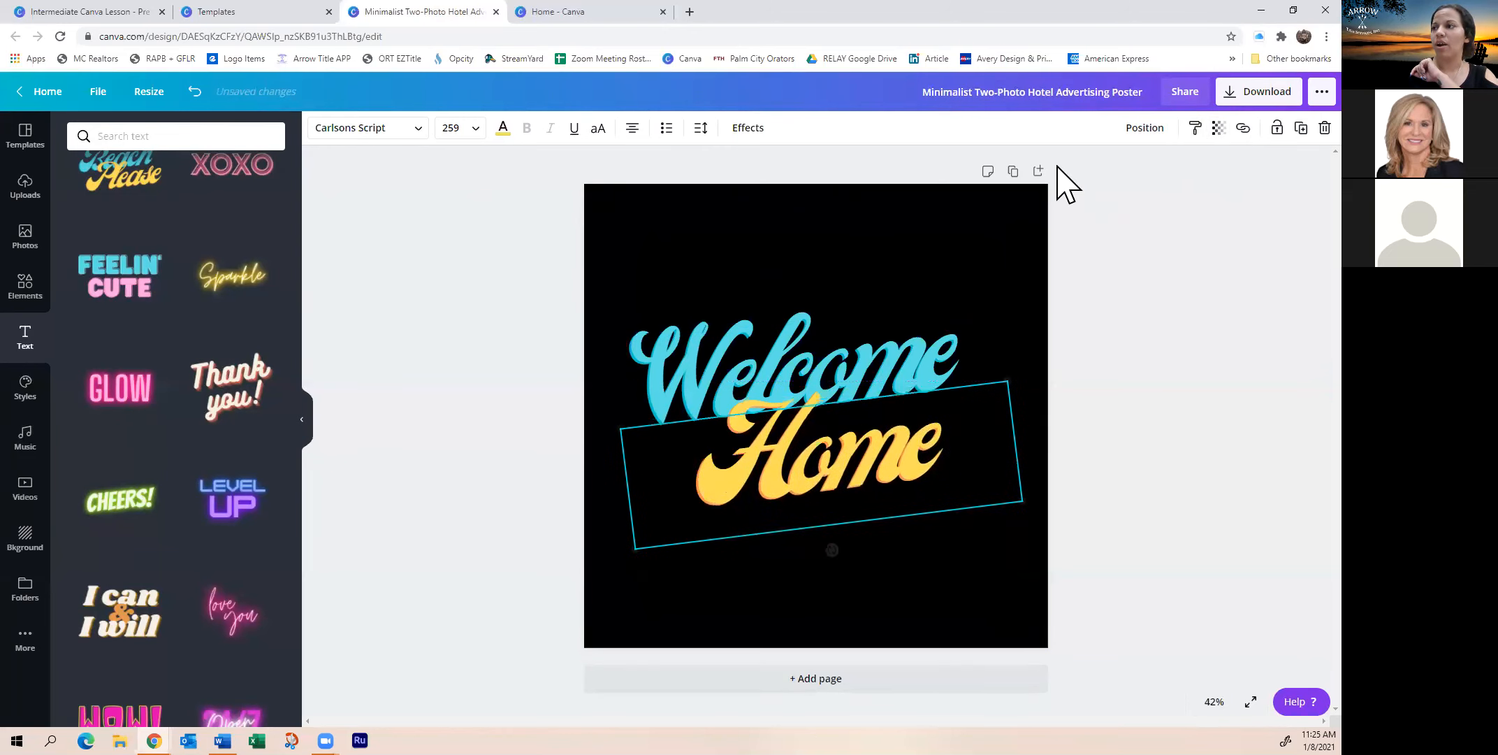
{"action": "left_click", "coordinate": [1219, 128]}
{"action": "left_click_drag", "start_coordinate": [1179, 168], "coordinate": [1197, 195]}
{"action": "left_click", "coordinate": [1163, 328]}
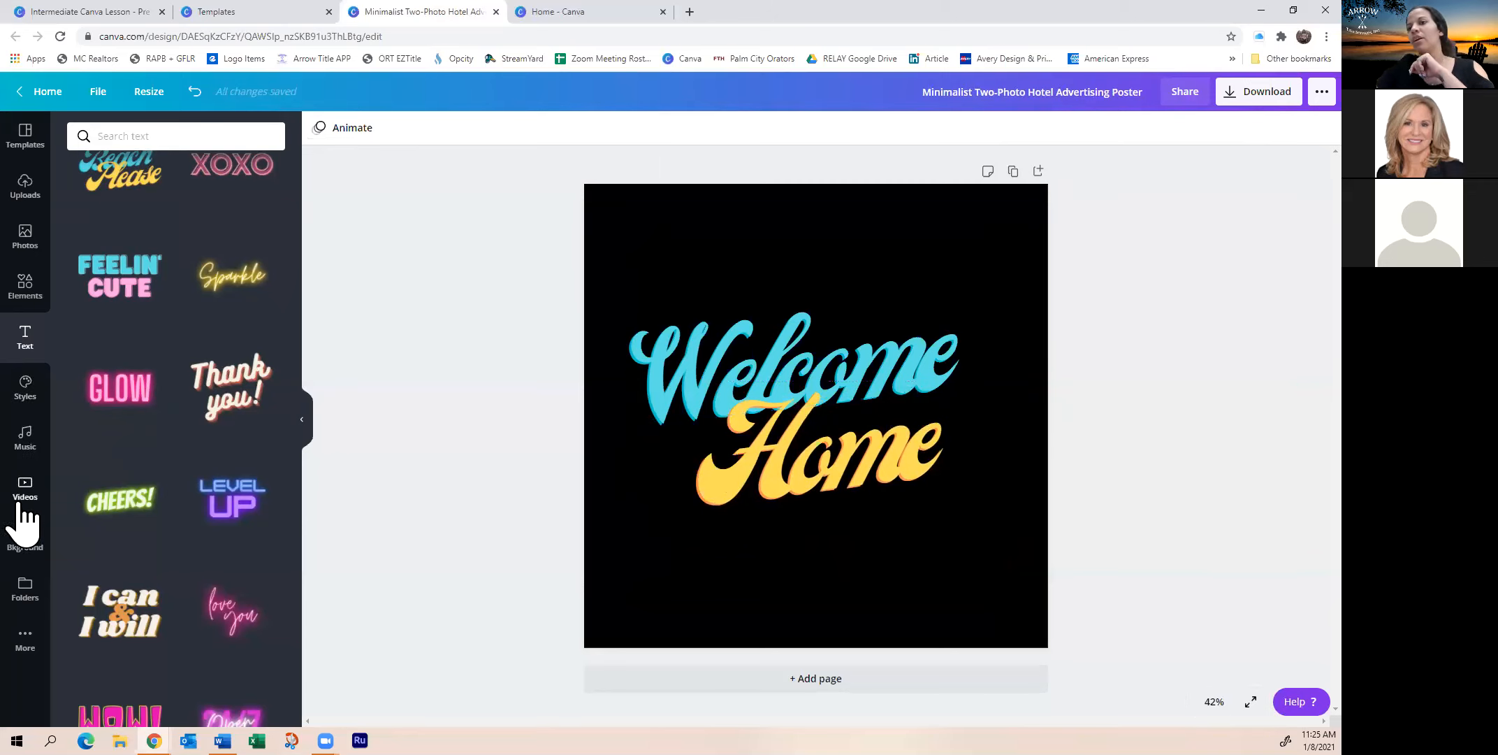
Open the Arrow Title folder to list its saved images beside the canvas
{"action": "left_click", "coordinate": [23, 594]}
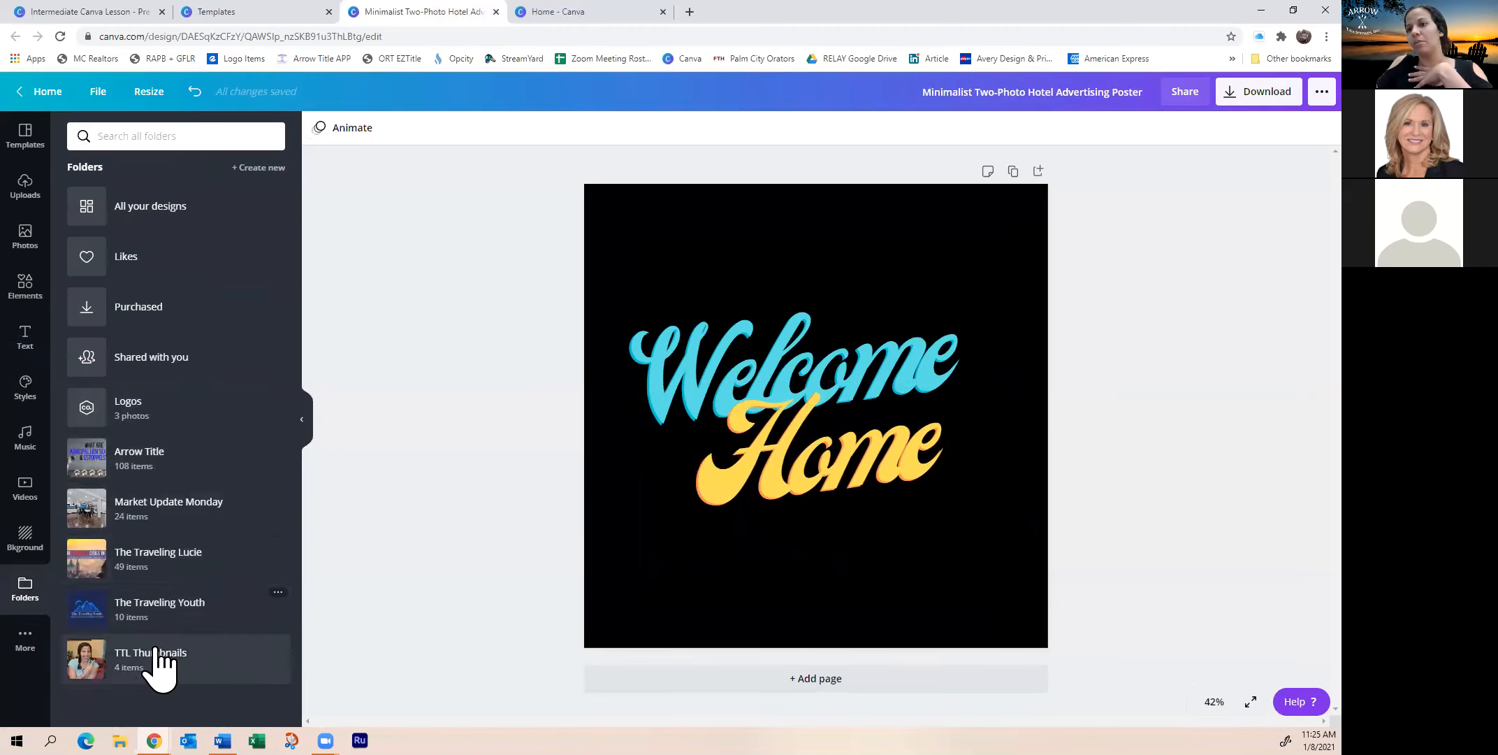
{"action": "left_click", "coordinate": [165, 475]}
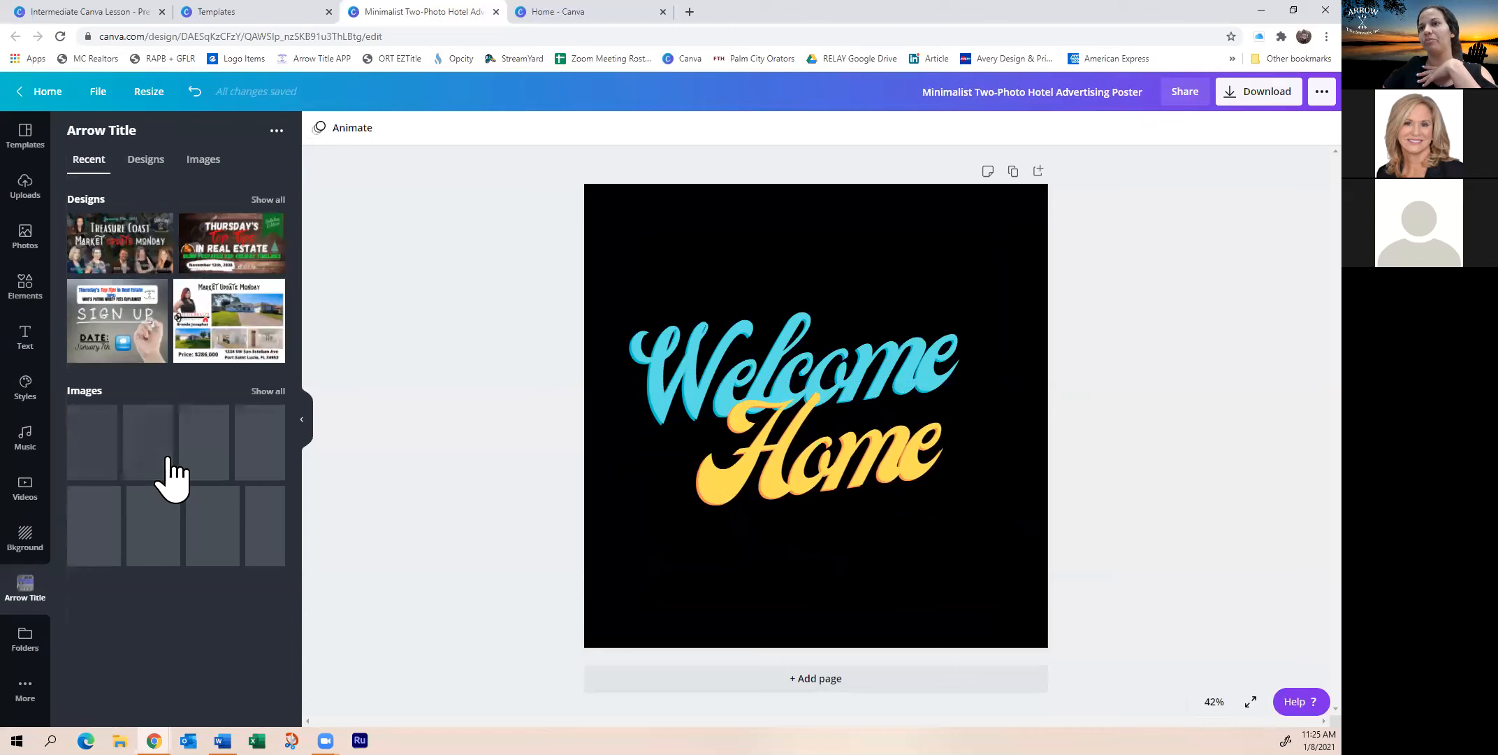
{"action": "left_click", "coordinate": [268, 392]}
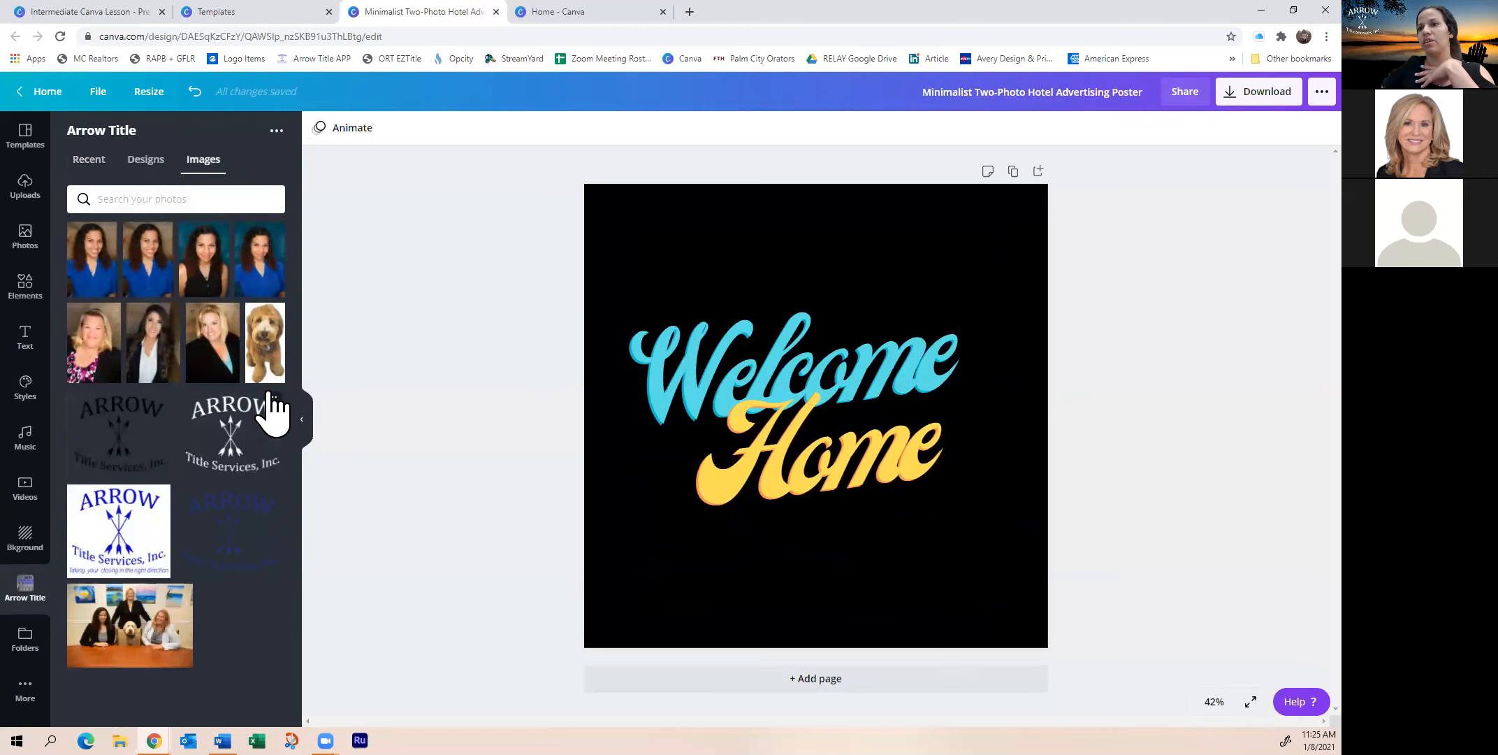
Add the white ARROW Title Services logo, keeping Home below Welcome
{"action": "left_click", "coordinate": [233, 451]}
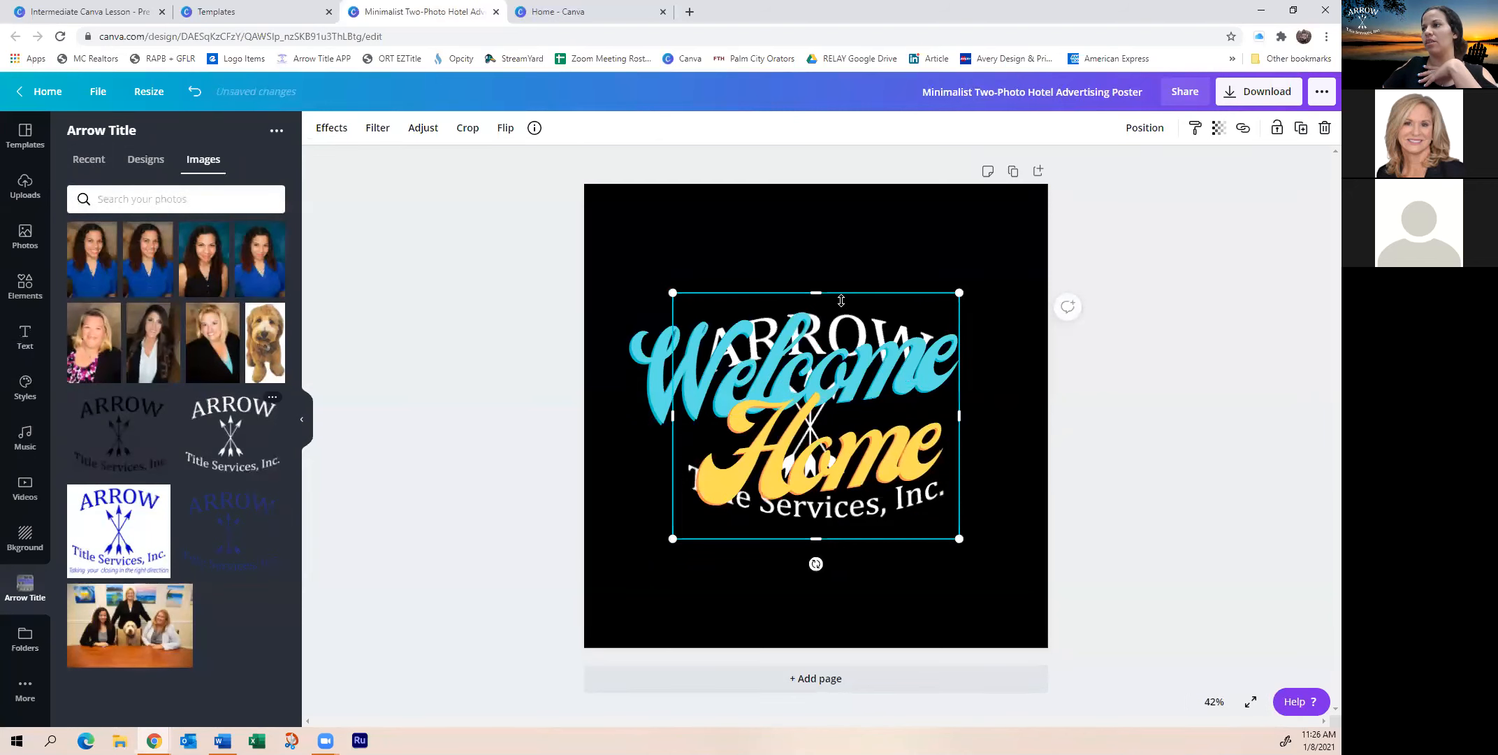
{"action": "left_click_drag", "start_coordinate": [840, 303], "coordinate": [840, 309]}
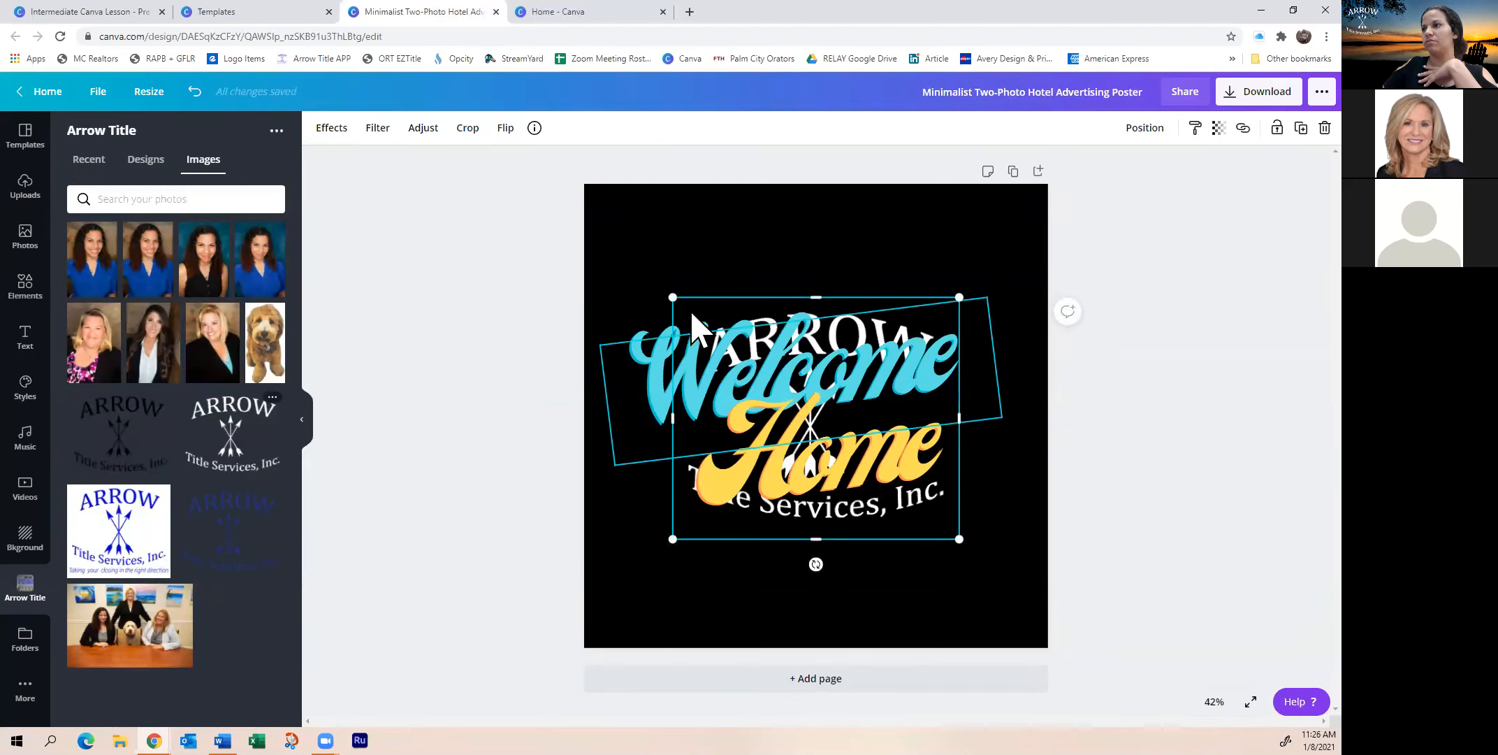
{"action": "left_click", "coordinate": [694, 318]}
{"action": "left_click", "coordinate": [914, 518]}
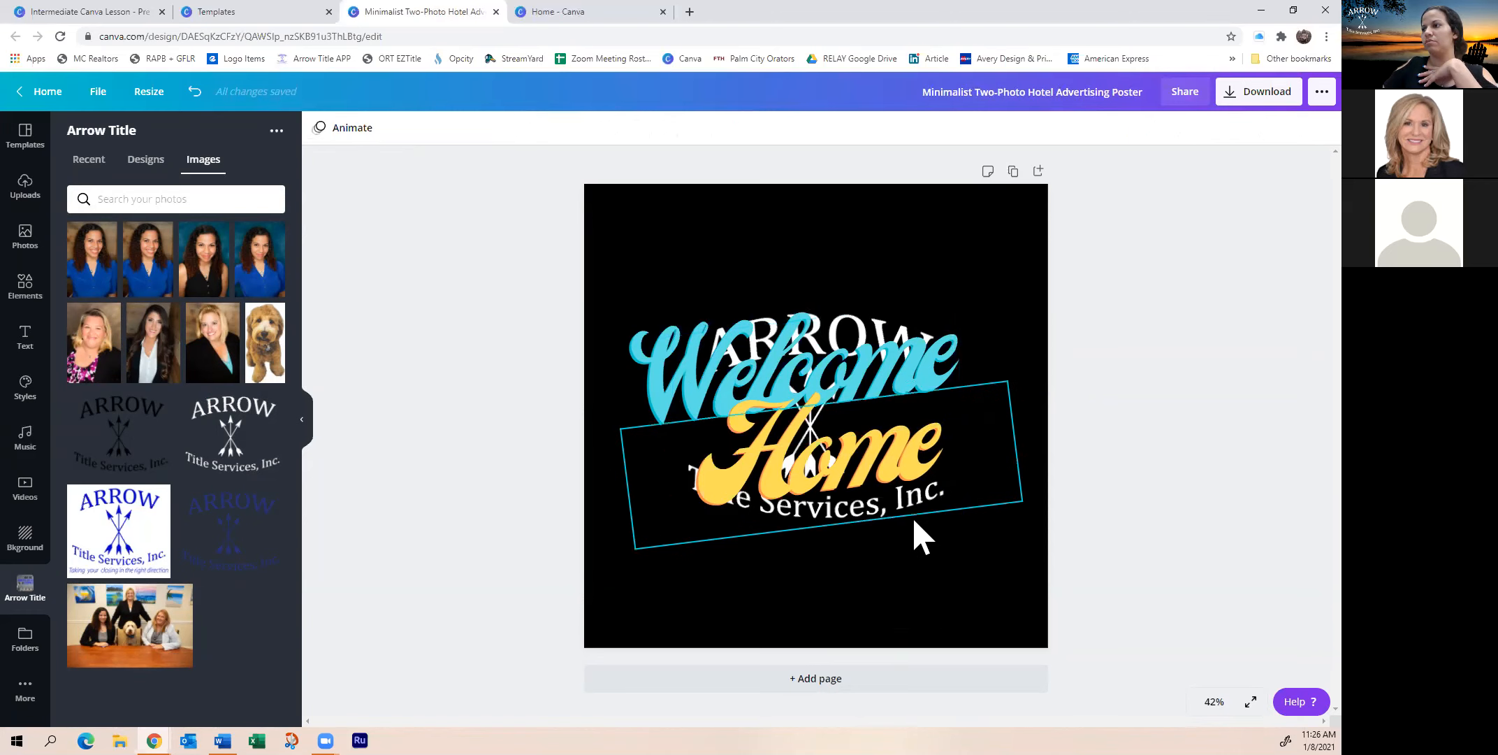
{"action": "left_click_drag", "start_coordinate": [874, 482], "coordinate": [856, 418]}
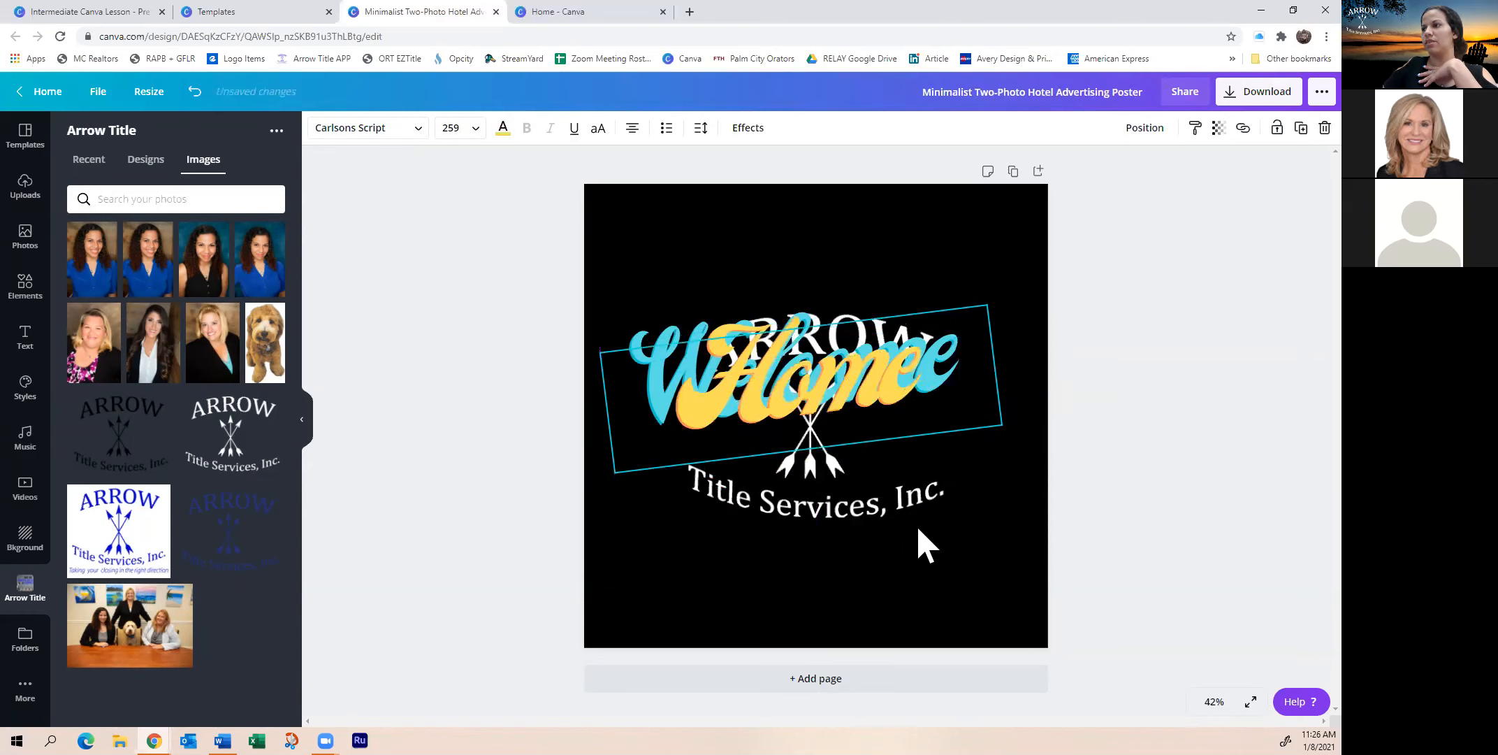
{"action": "left_click_drag", "start_coordinate": [903, 541], "coordinate": [971, 640]}
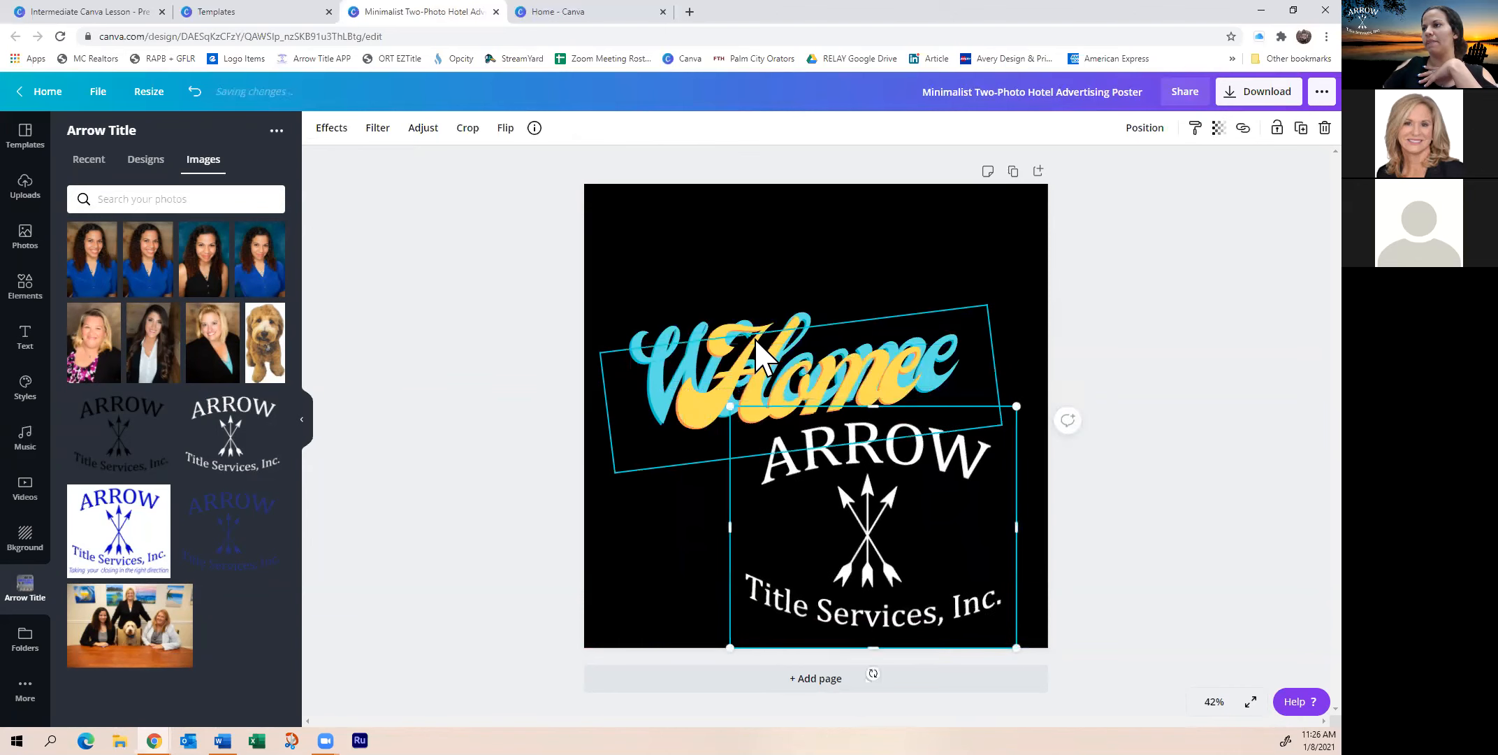
{"action": "left_click_drag", "start_coordinate": [756, 372], "coordinate": [770, 418]}
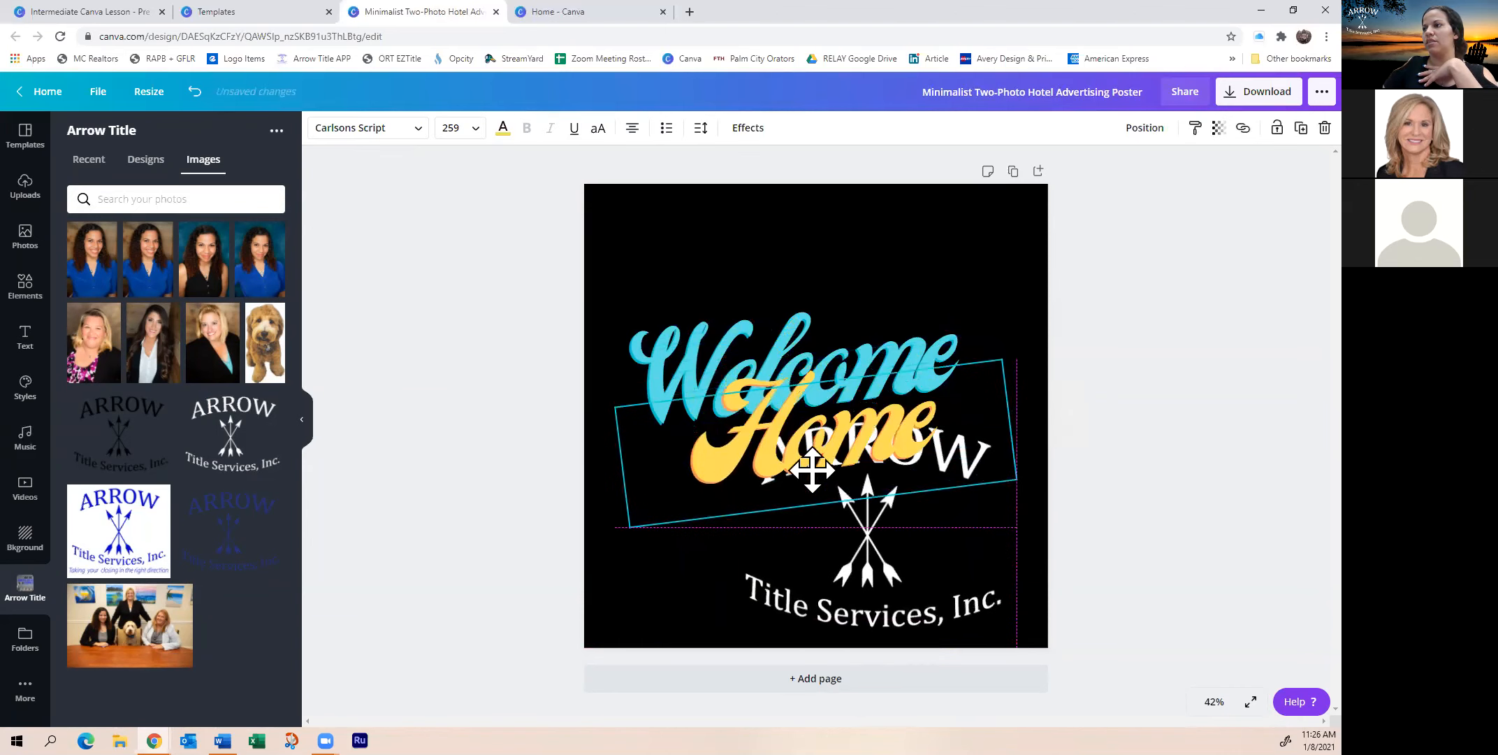
Shrink the ARROW logo and place it in the poster's lower-right corner
{"action": "left_click", "coordinate": [935, 518]}
{"action": "left_click_drag", "start_coordinate": [986, 451], "coordinate": [874, 539]}
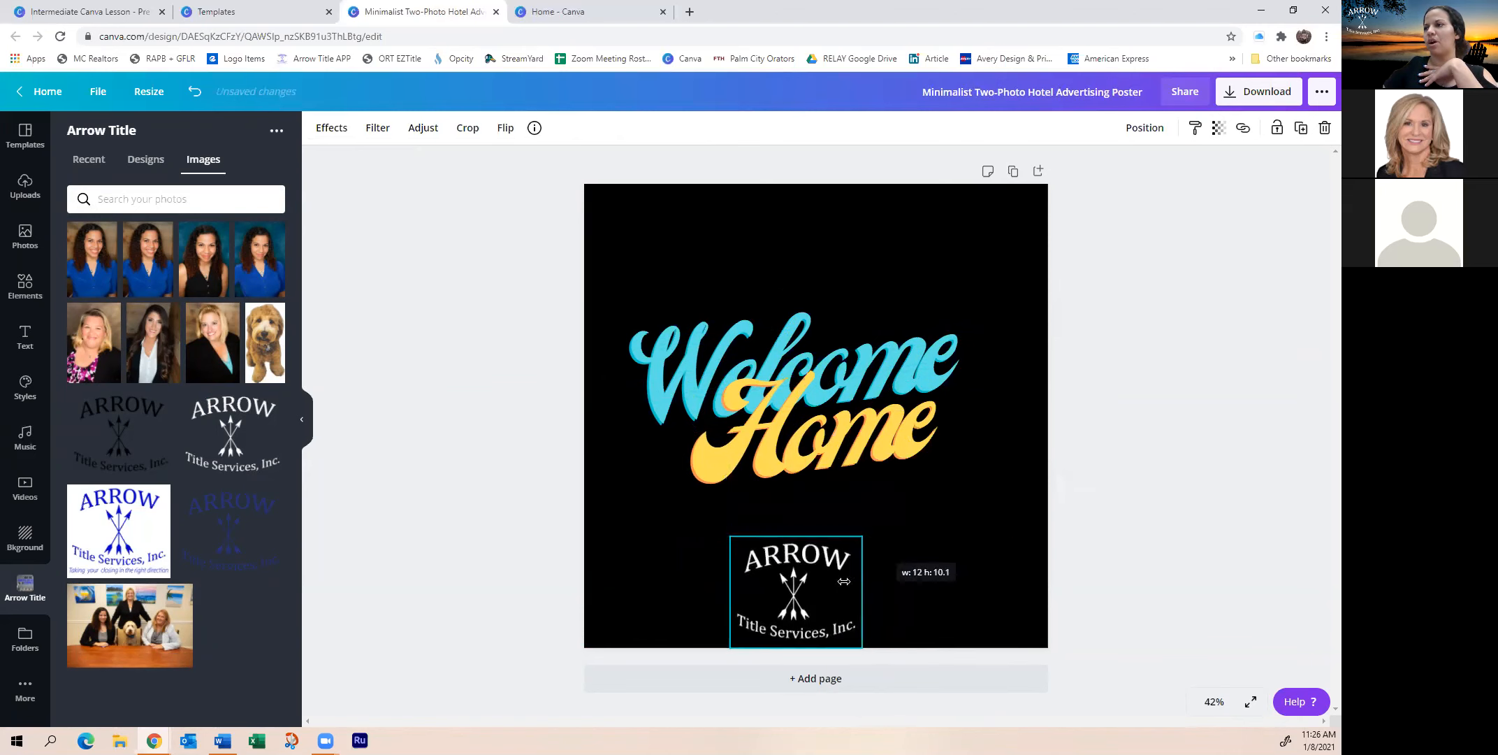
{"action": "left_click_drag", "start_coordinate": [792, 612], "coordinate": [662, 618]}
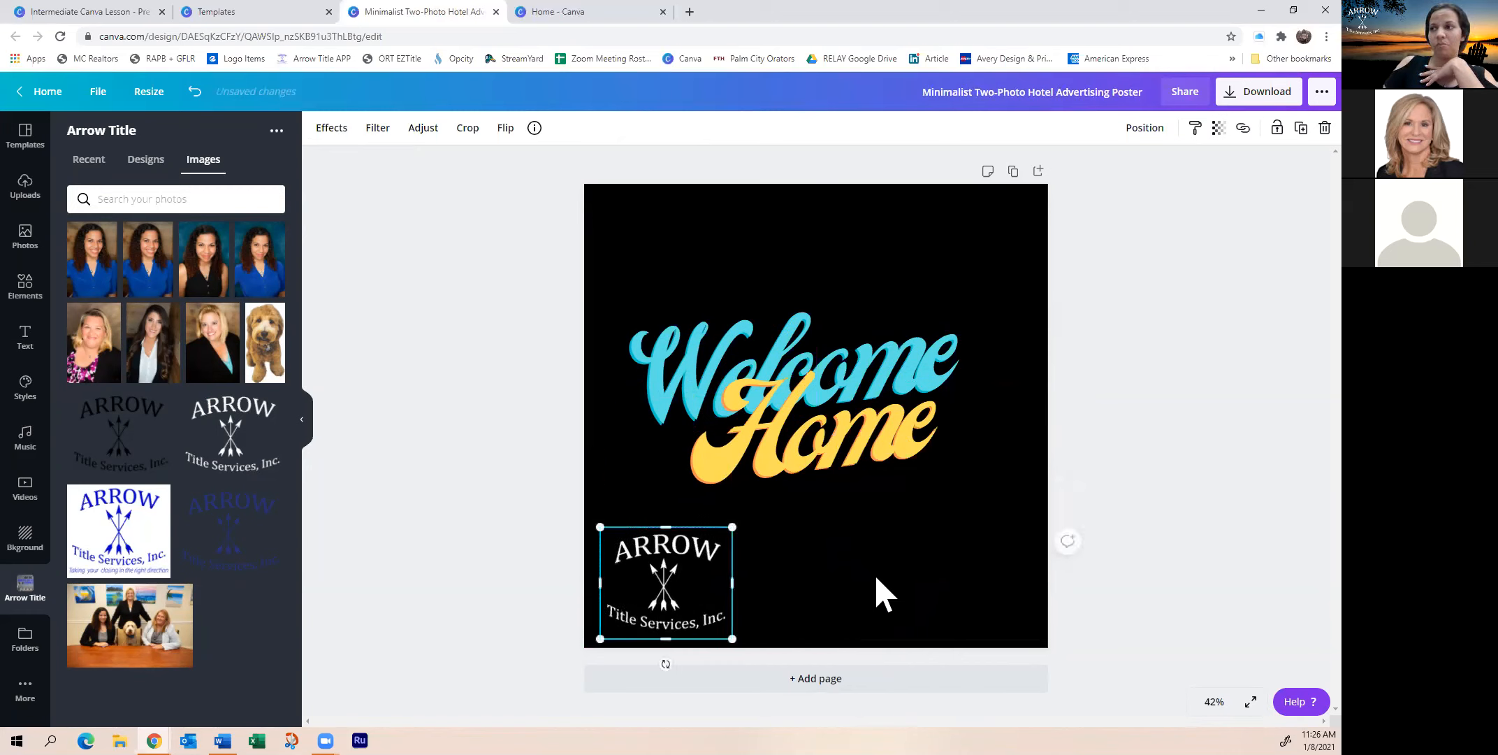
{"action": "left_click", "coordinate": [876, 594]}
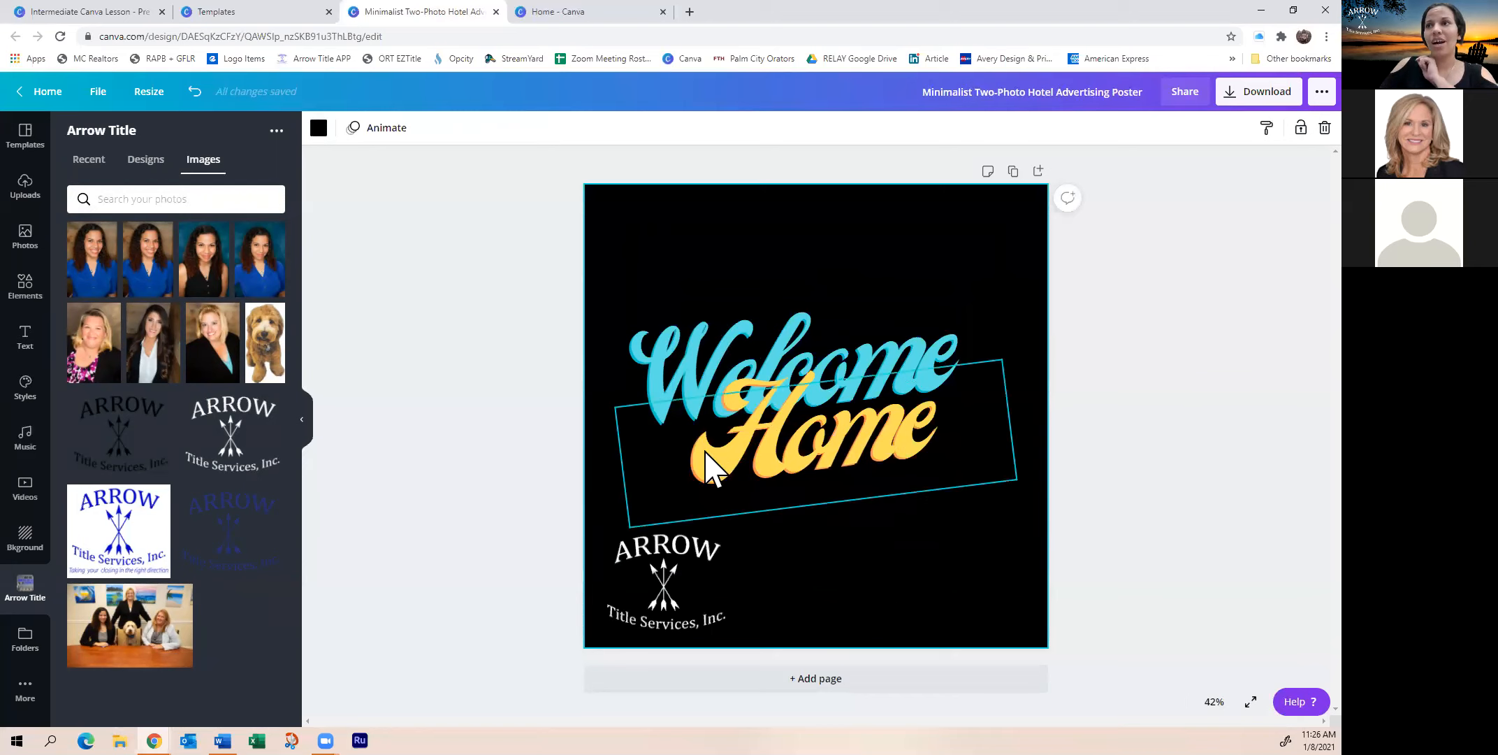
{"action": "left_click_drag", "start_coordinate": [731, 629], "coordinate": [1021, 633]}
Change the page background colour from black to navy
{"action": "left_click", "coordinate": [811, 265]}
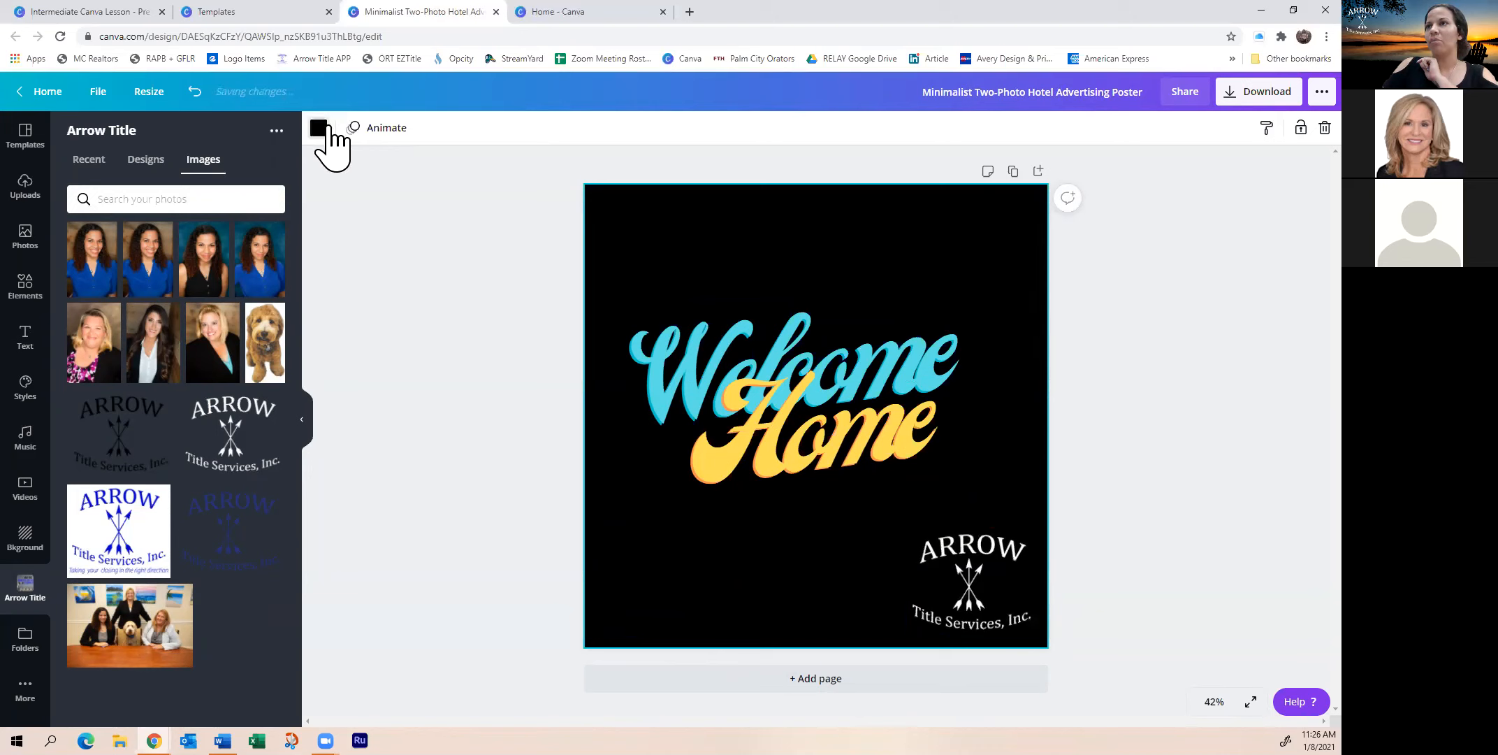
{"action": "left_click", "coordinate": [319, 128]}
{"action": "left_click", "coordinate": [158, 349]}
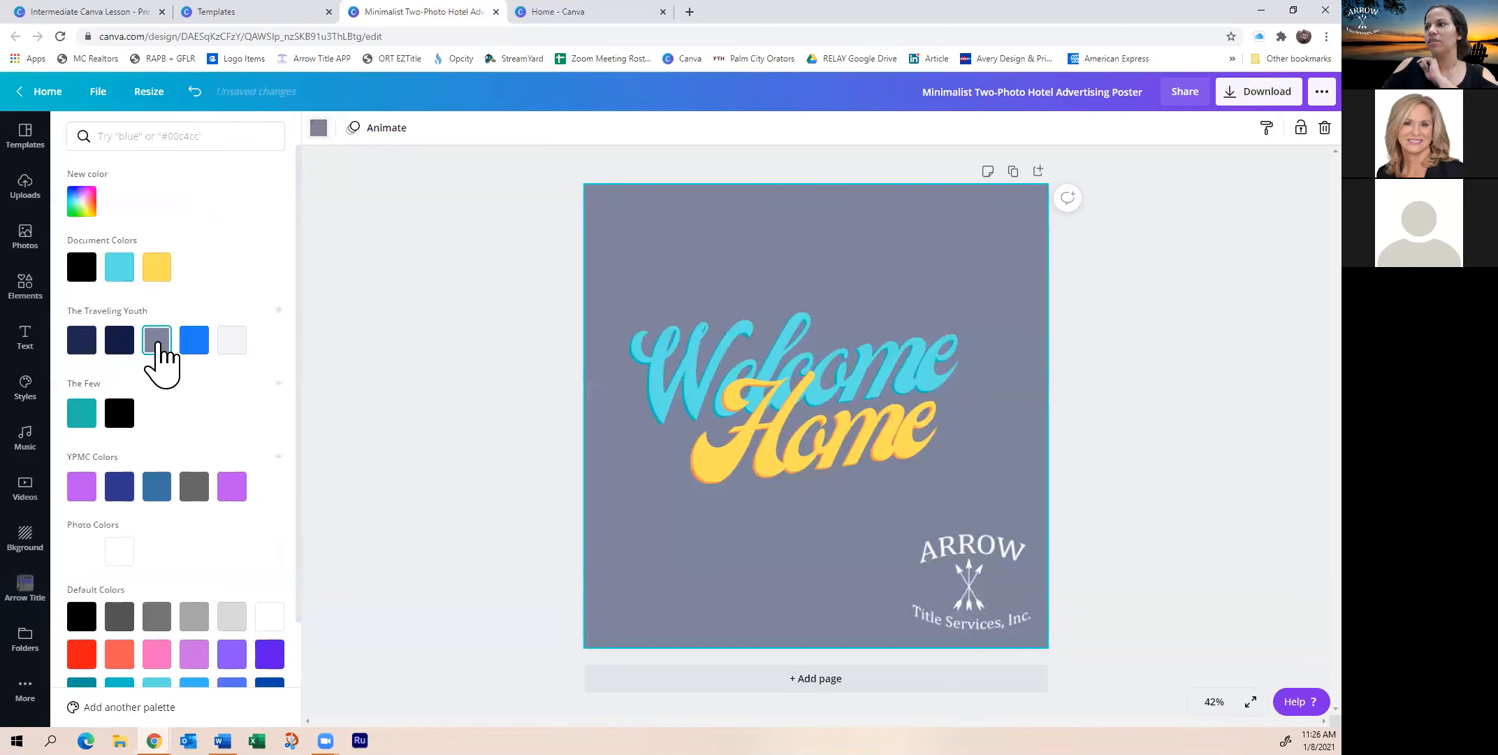
{"action": "left_click", "coordinate": [83, 341]}
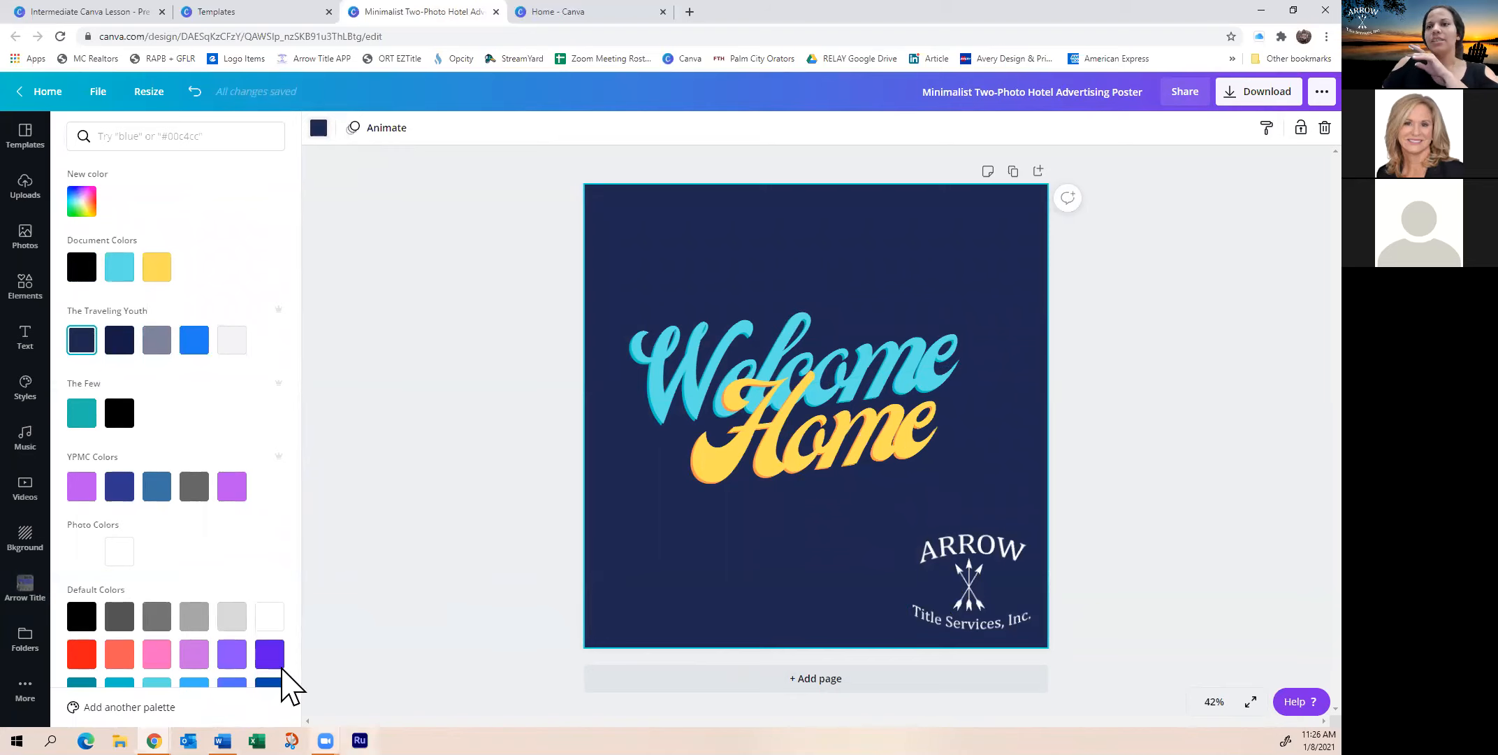
{"action": "left_click", "coordinate": [22, 592]}
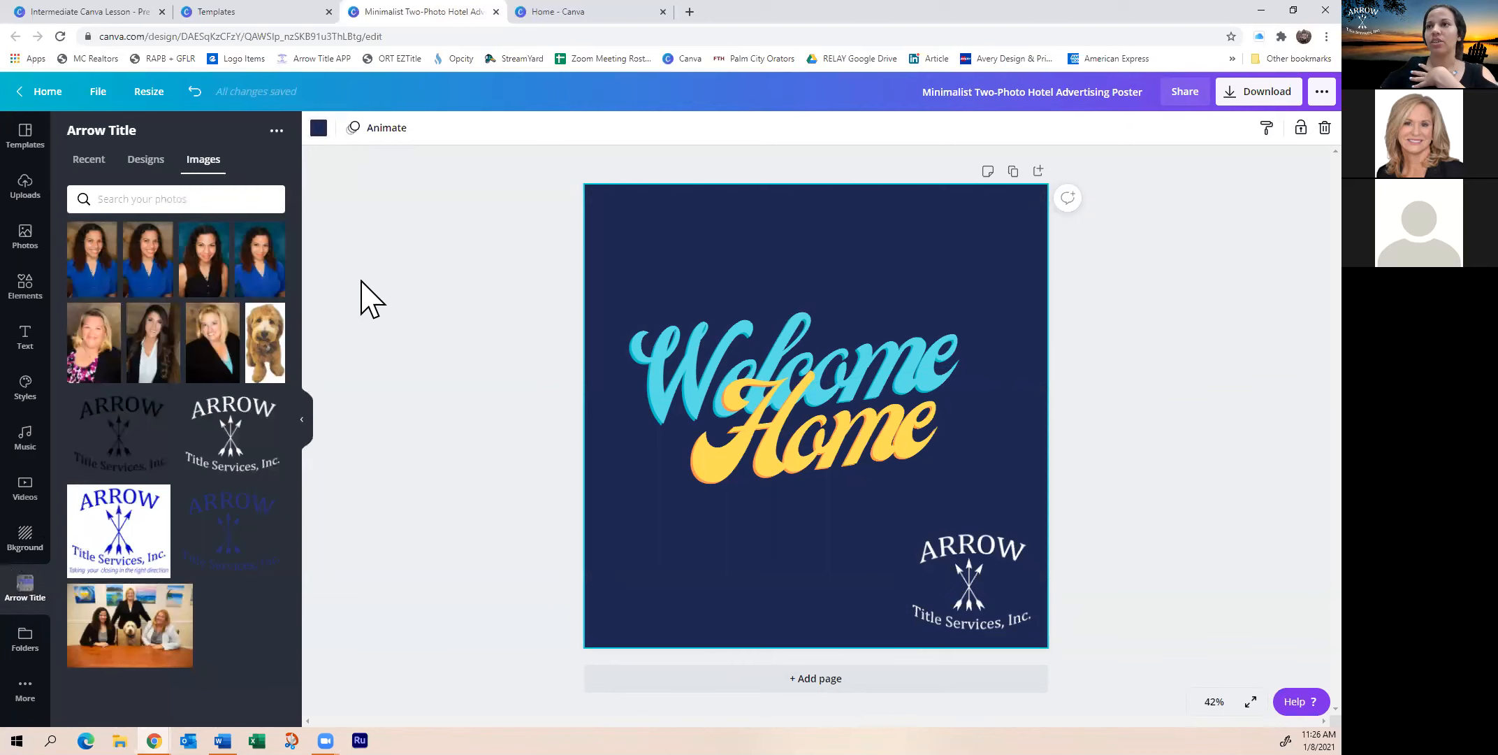
Add the curly-haired portrait, shrink it, and place it bottom-left
{"action": "left_click", "coordinate": [206, 279]}
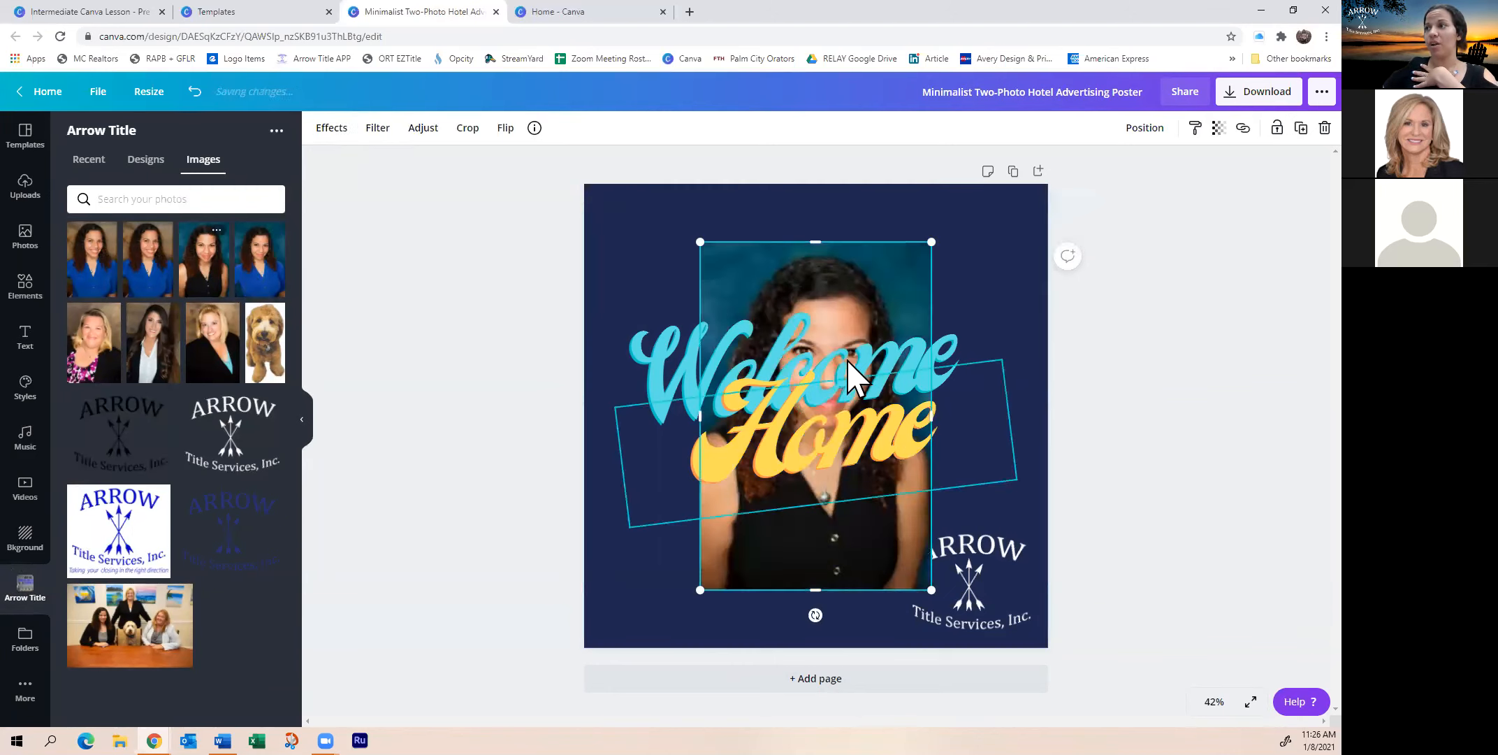
{"action": "left_click_drag", "start_coordinate": [937, 245], "coordinate": [801, 438]}
{"action": "left_click_drag", "start_coordinate": [762, 559], "coordinate": [641, 620]}
{"action": "left_click_drag", "start_coordinate": [682, 494], "coordinate": [693, 478]}
{"action": "left_click", "coordinate": [796, 629]}
{"action": "left_click", "coordinate": [653, 615]}
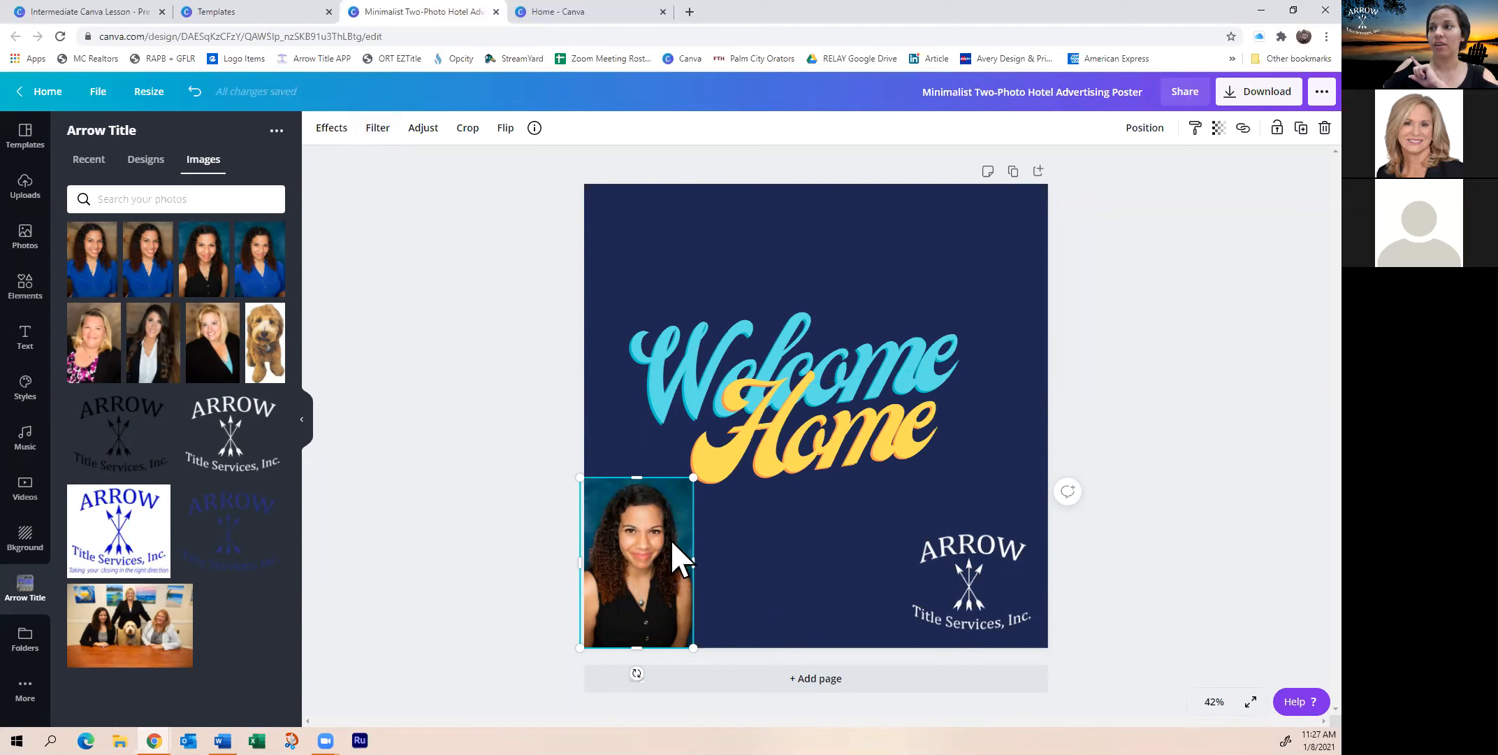
Remove the portrait photo's background with the Background Remover effect
{"action": "left_click", "coordinate": [328, 133]}
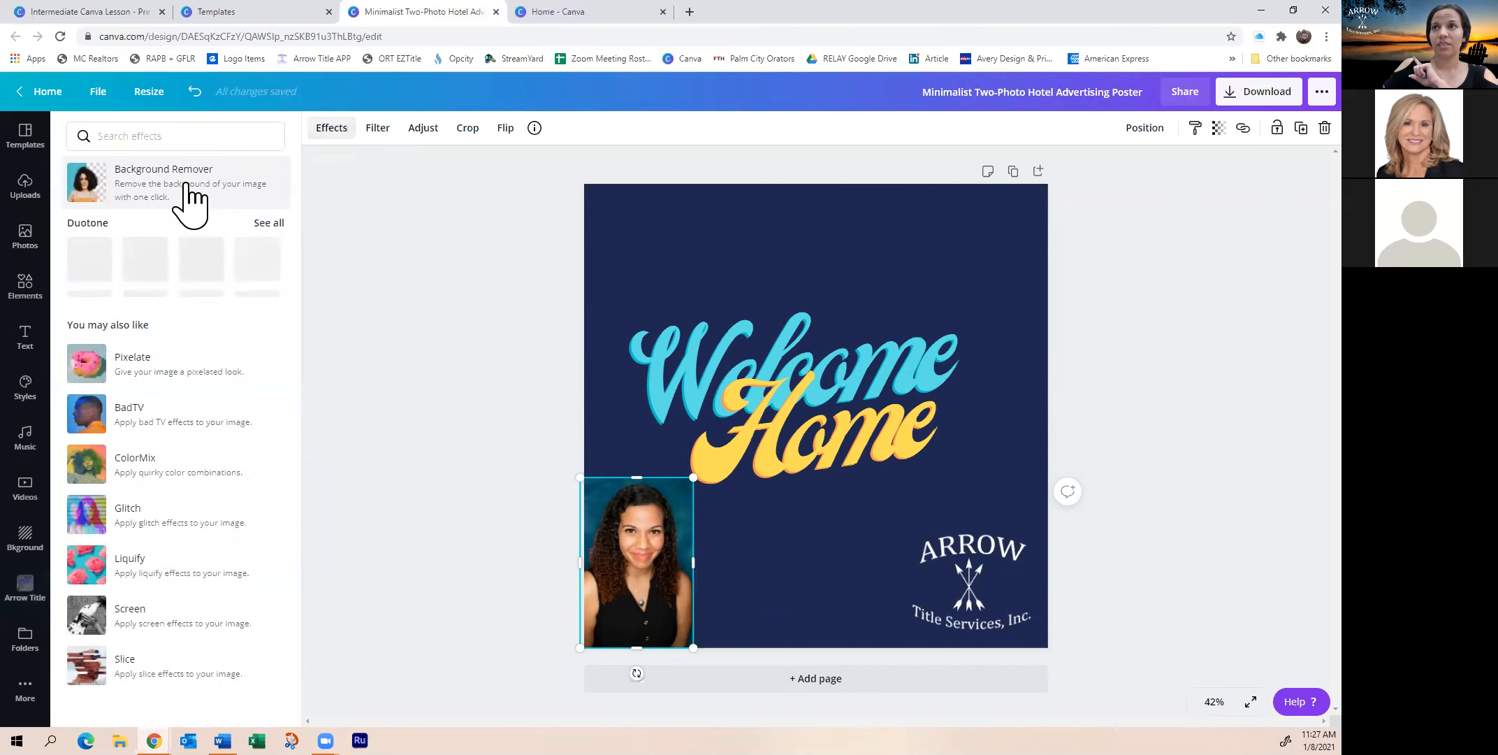
{"action": "left_click", "coordinate": [179, 186]}
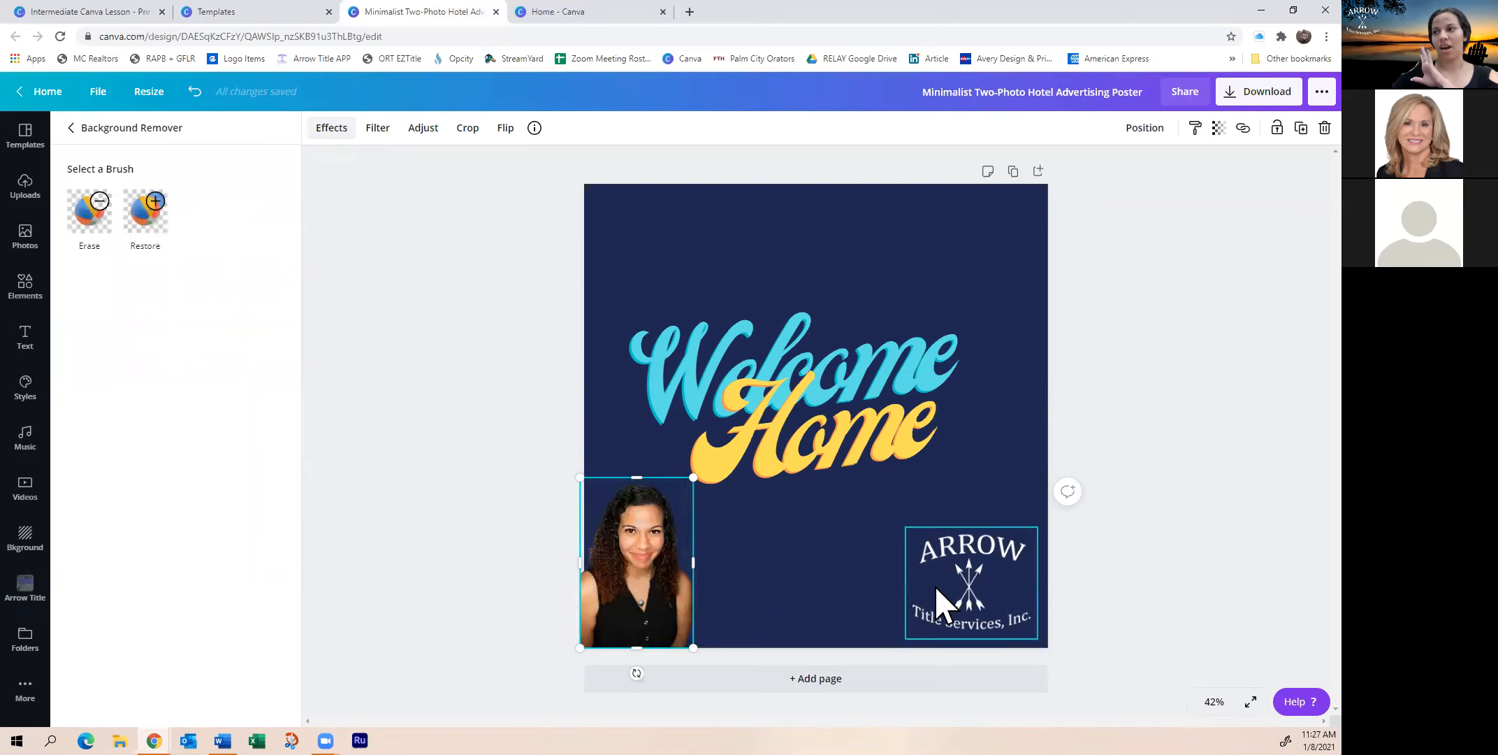
{"action": "left_click", "coordinate": [685, 564]}
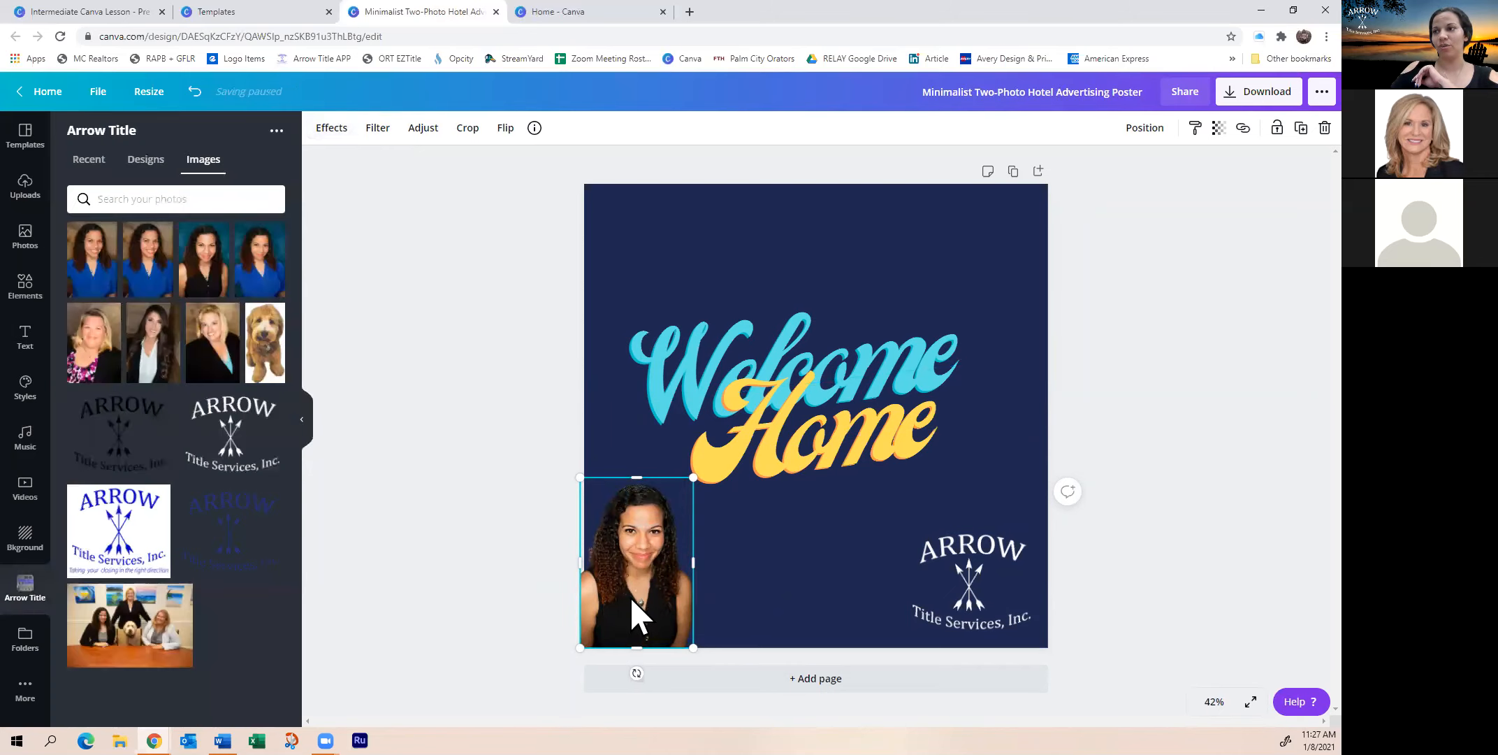
{"action": "left_click", "coordinate": [531, 590]}
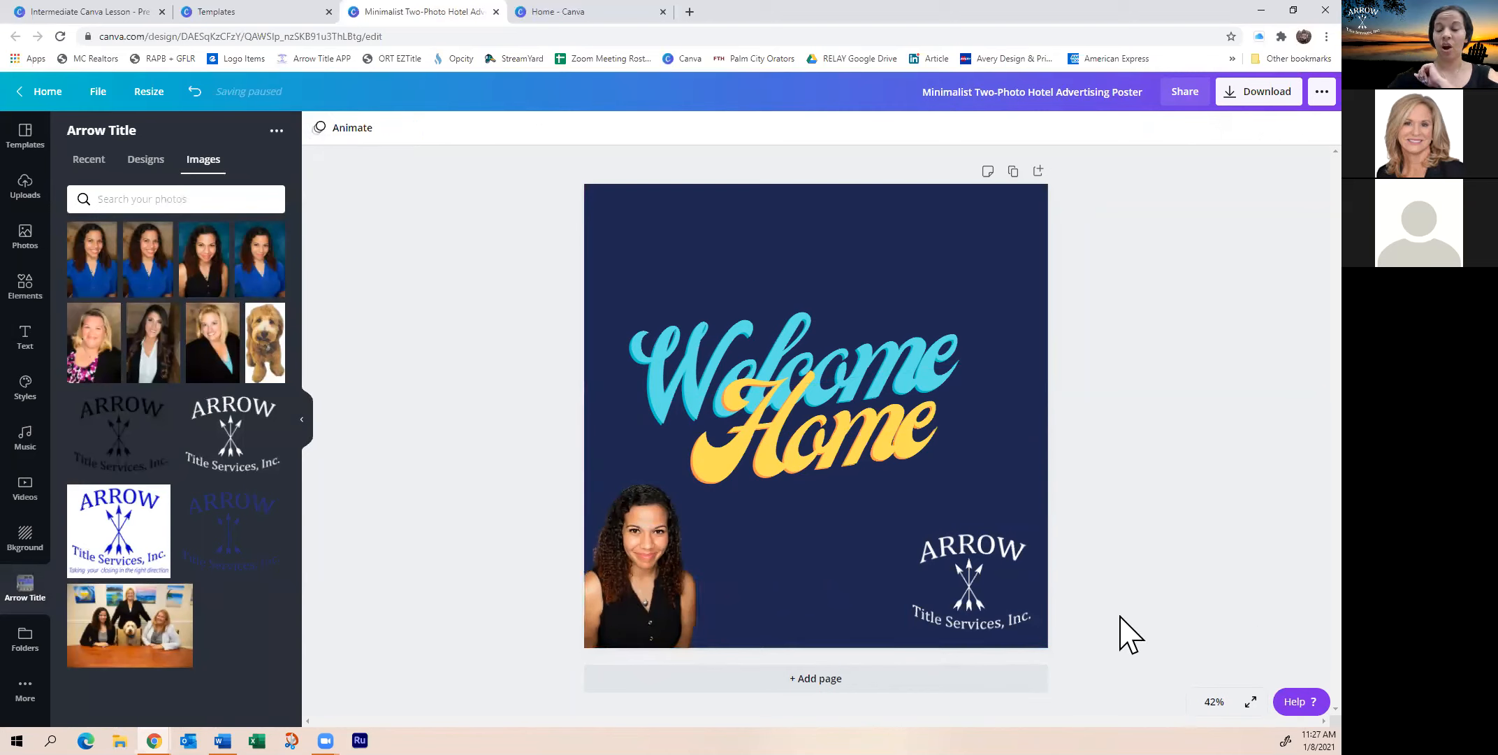
Shrink the ARROW logo and move it along the bottom beside the portrait
{"action": "left_click_drag", "start_coordinate": [894, 594], "coordinate": [805, 591]}
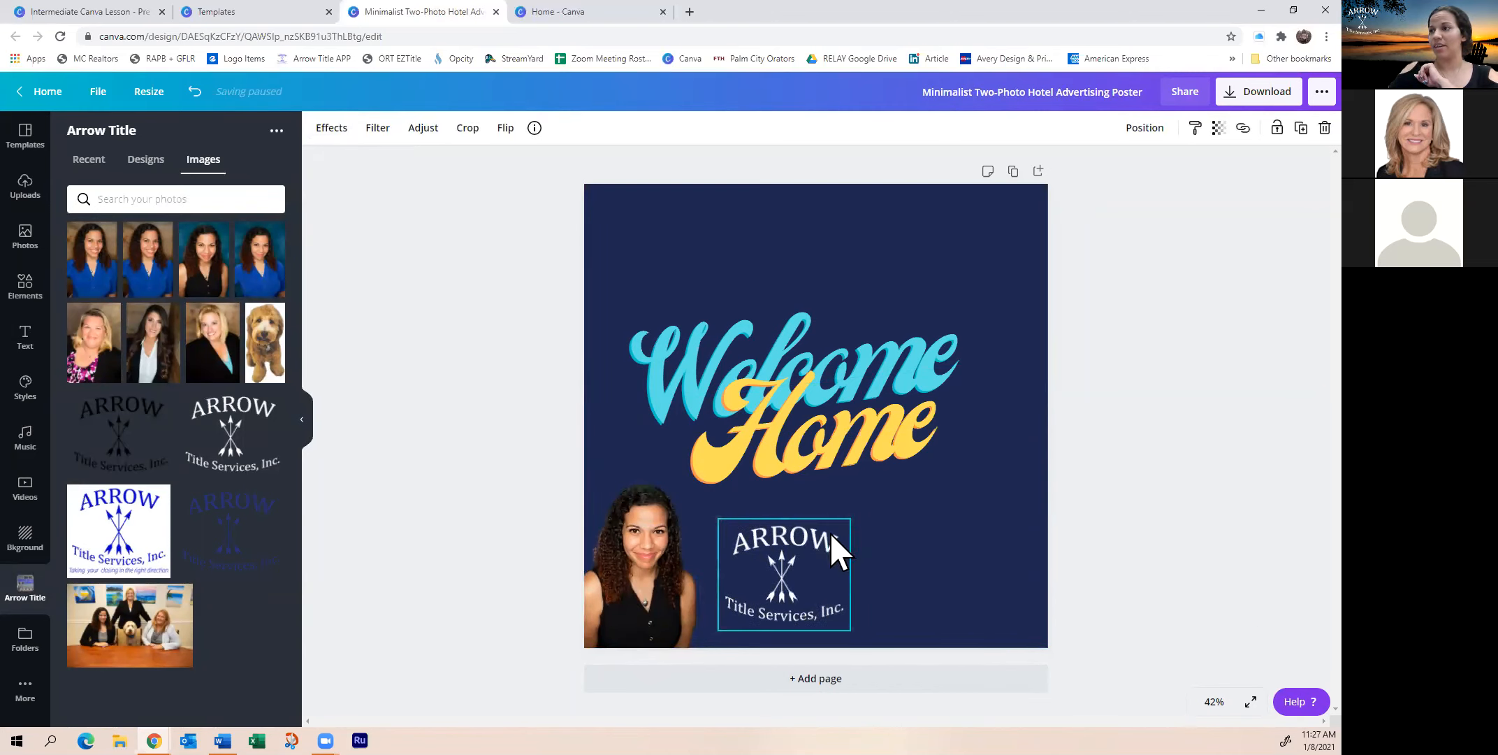
{"action": "left_click_drag", "start_coordinate": [850, 518], "coordinate": [815, 628]}
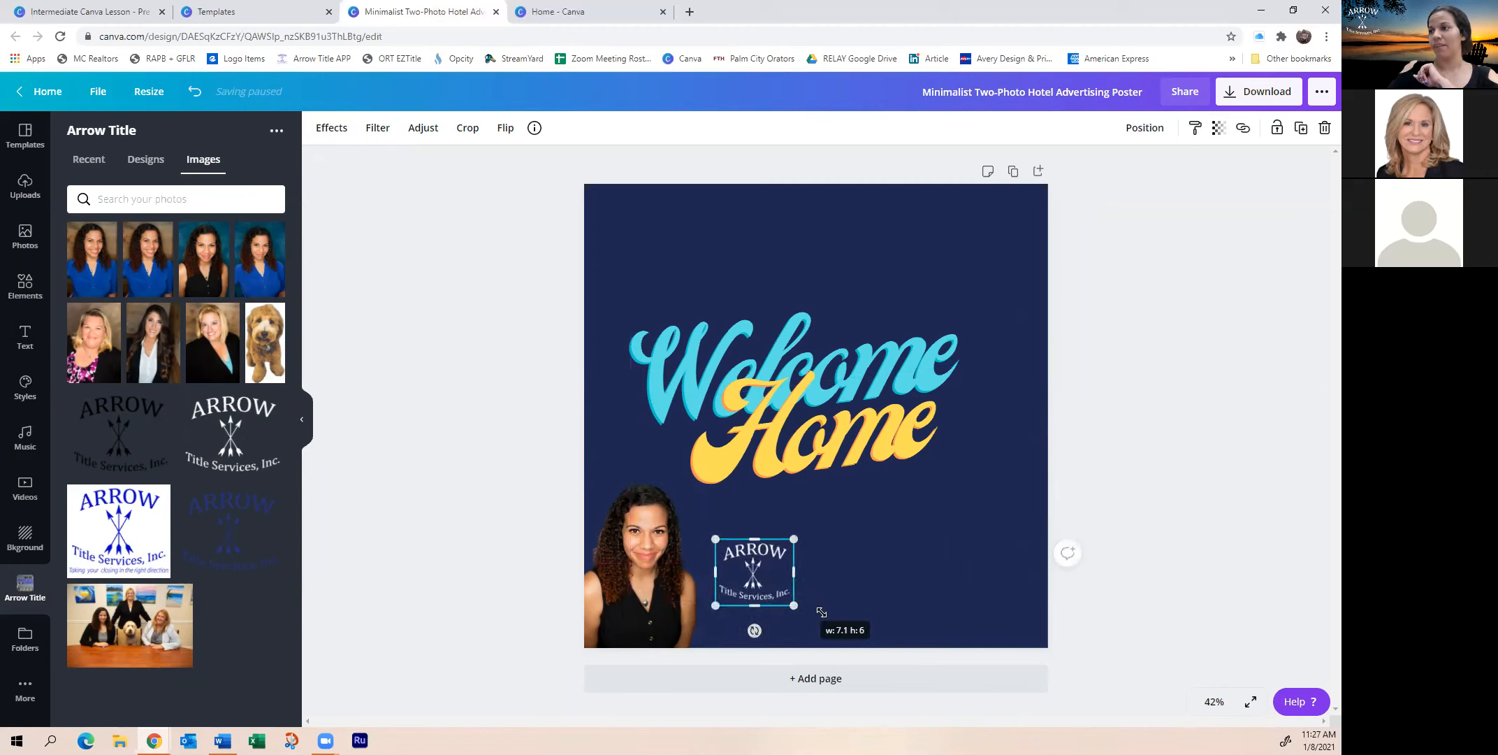
{"action": "left_click", "coordinate": [931, 587]}
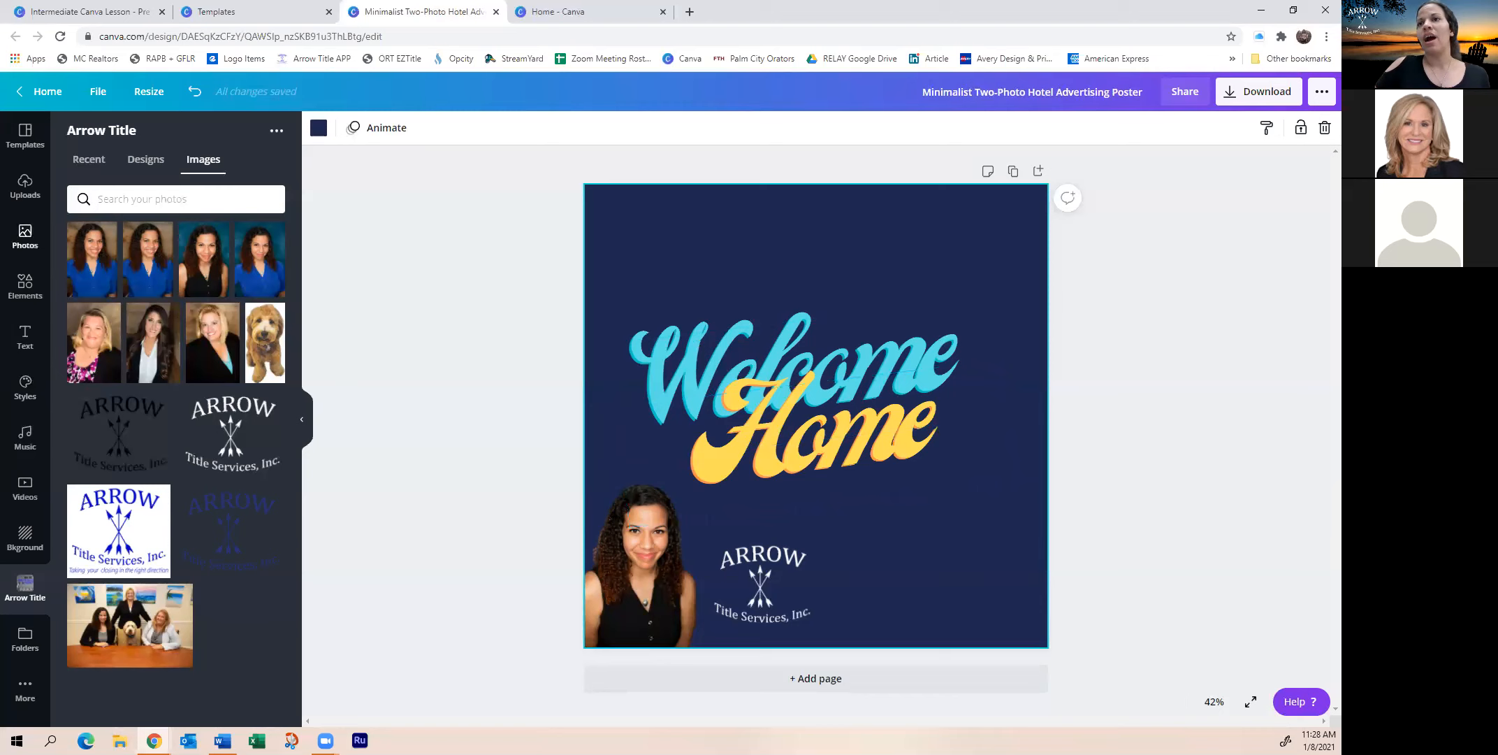
Delete the Welcome and Home text elements from the poster
{"action": "left_click", "coordinate": [25, 339]}
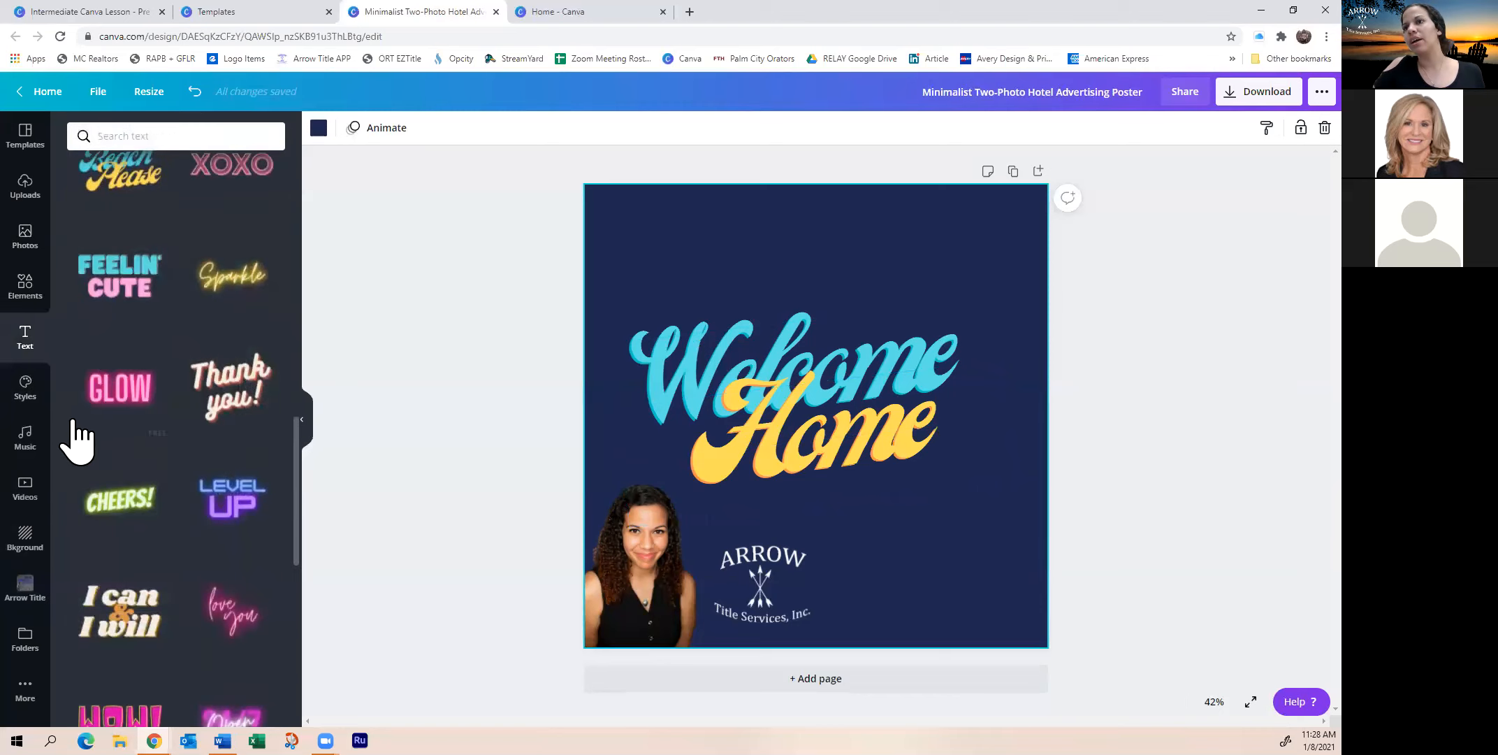
{"action": "scroll", "coordinate": [208, 398], "scroll_direction": "down", "scroll_amount": 4}
{"action": "scroll", "coordinate": [203, 419], "scroll_direction": "up", "scroll_amount": 1}
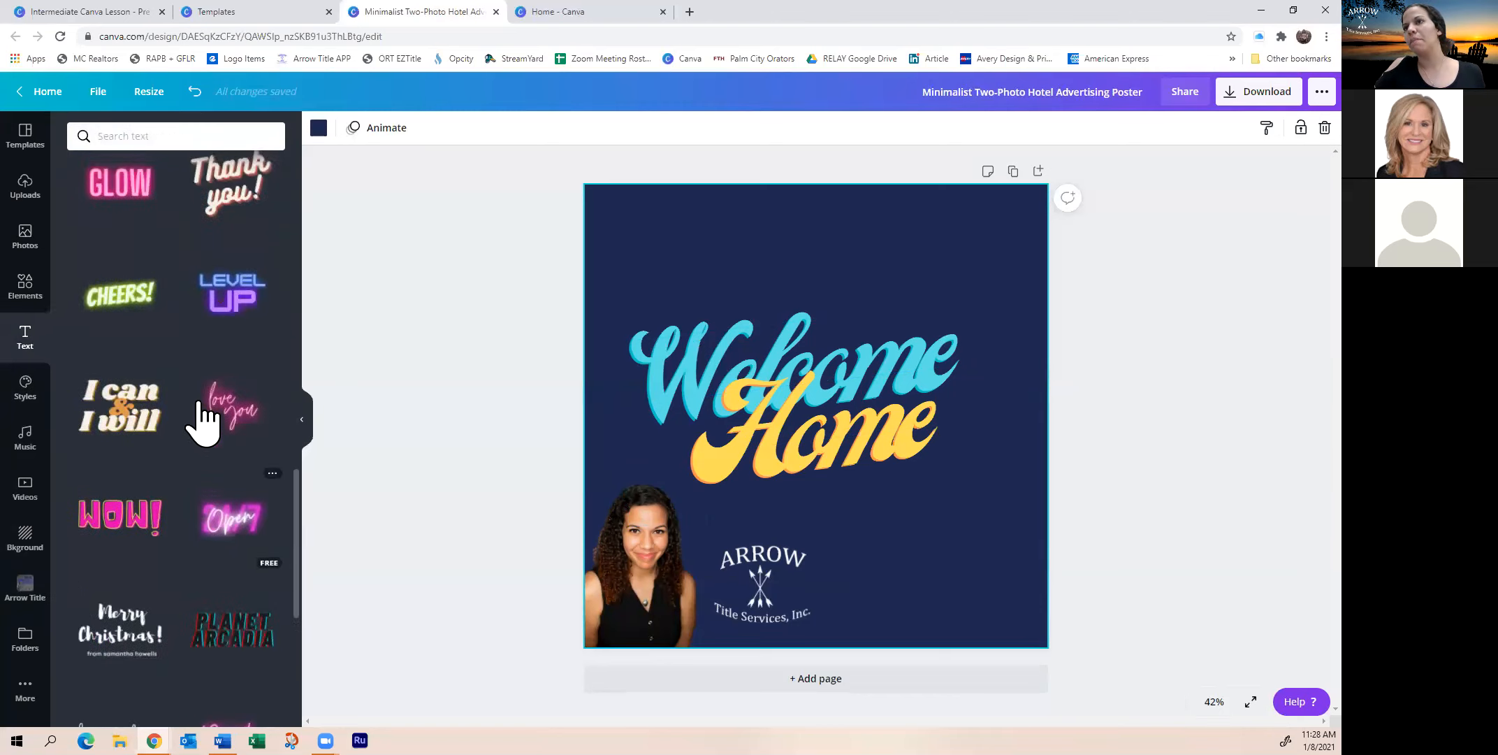
{"action": "scroll", "coordinate": [202, 409], "scroll_direction": "up", "scroll_amount": 1}
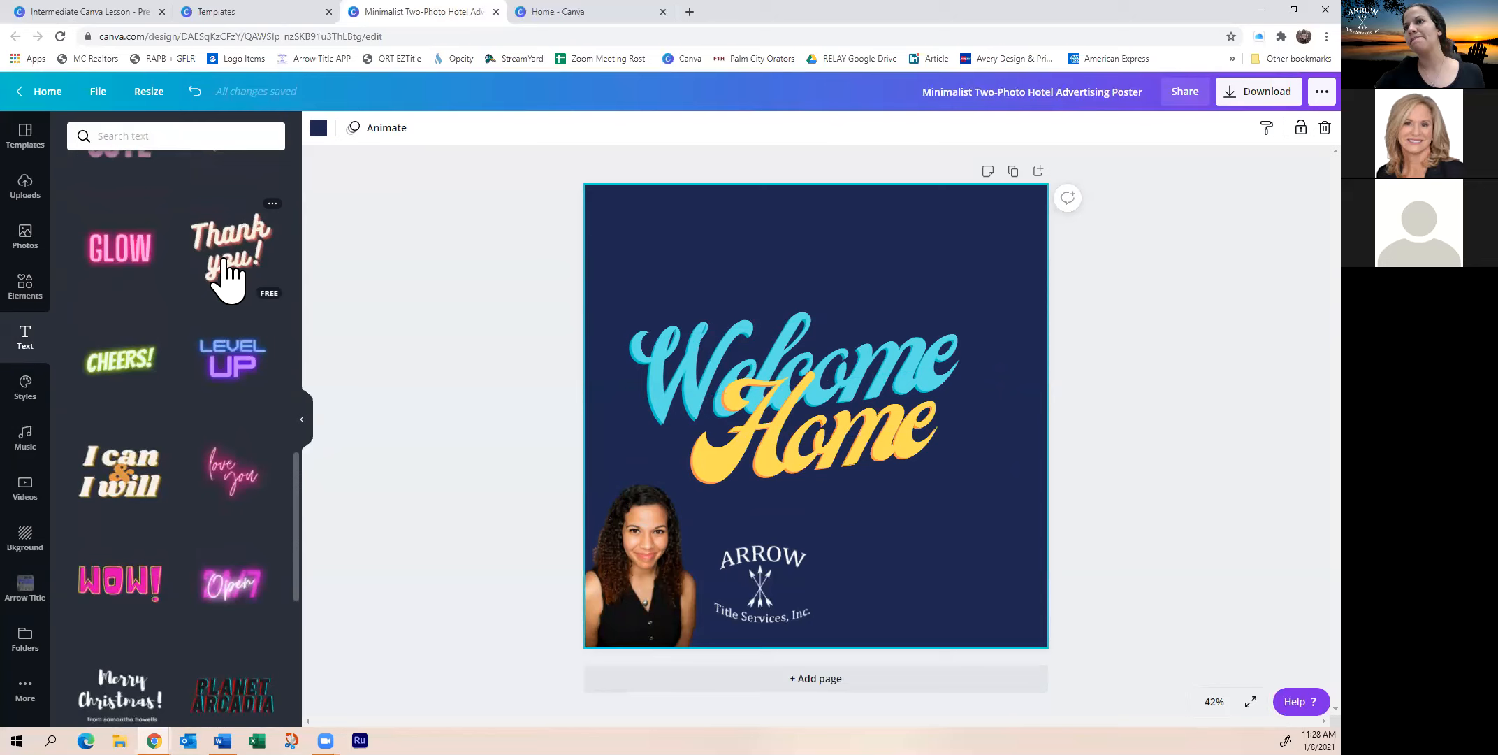
{"action": "left_click", "coordinate": [900, 461]}
{"action": "key", "text": "Delete"}
{"action": "left_click", "coordinate": [888, 384]}
{"action": "key", "text": "Delete"}
Add the 'Thank you!' styled text combo and enlarge it across the upper poster
{"action": "left_click", "coordinate": [228, 249]}
{"action": "left_click_drag", "start_coordinate": [879, 438], "coordinate": [886, 350]}
{"action": "left_click_drag", "start_coordinate": [655, 441], "coordinate": [608, 474]}
{"action": "mouse_move", "coordinate": [797, 408]}
{"action": "left_mouse_down"}
{"action": "mouse_move", "coordinate": [812, 433]}
{"action": "mouse_move", "coordinate": [814, 419]}
{"action": "left_mouse_up"}
Retype 'Thank' as 'Welcom' so the title reads 'Welcom you!'
{"action": "left_click", "coordinate": [829, 347]}
{"action": "double_click", "coordinate": [827, 342]}
{"action": "key", "text": "Left"}
{"action": "type", "text": "W"}
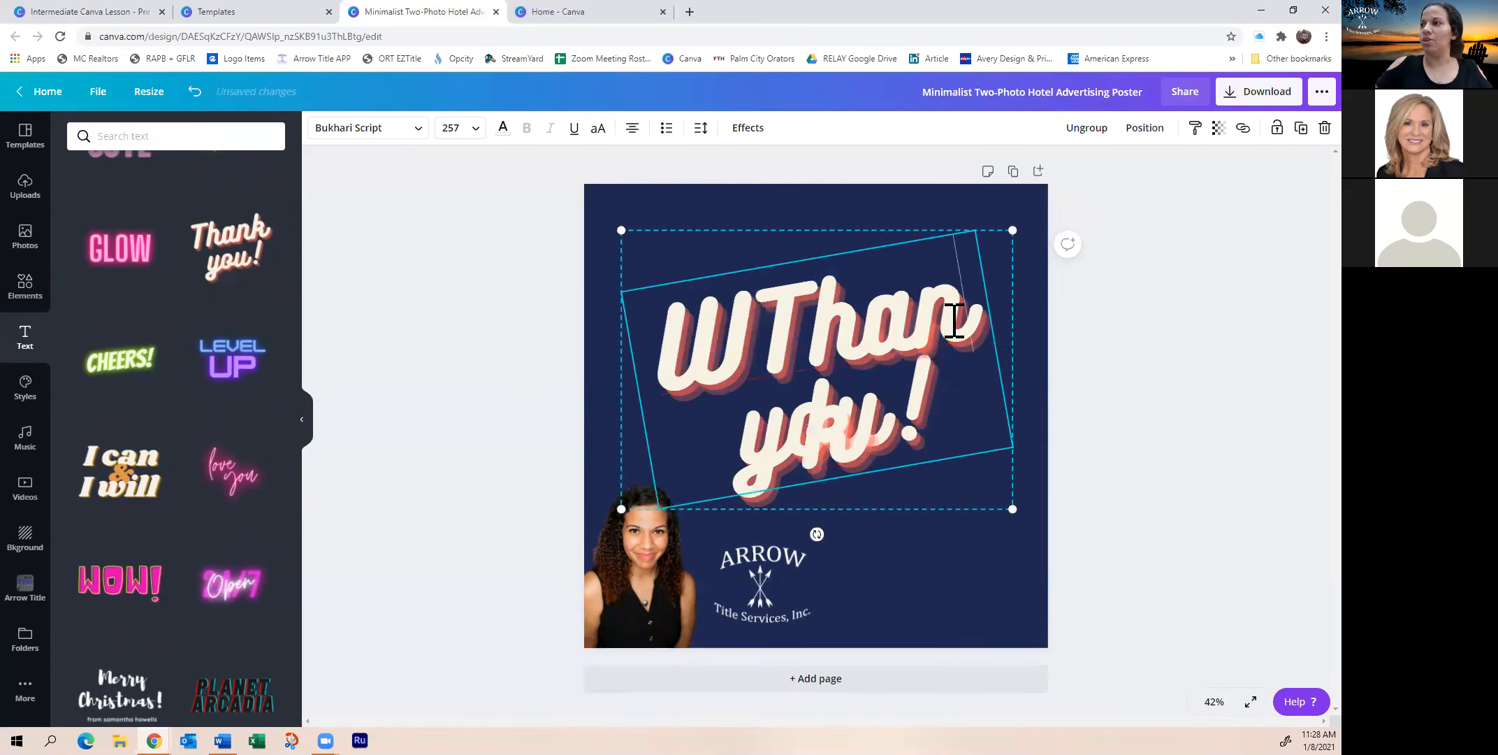
{"action": "key", "text": "BackSpace"}
{"action": "key", "text": "BackSpace"}
{"action": "key", "text": "BackSpace"}
{"action": "key", "text": "BackSpace"}
{"action": "key", "text": "BackSpace"}
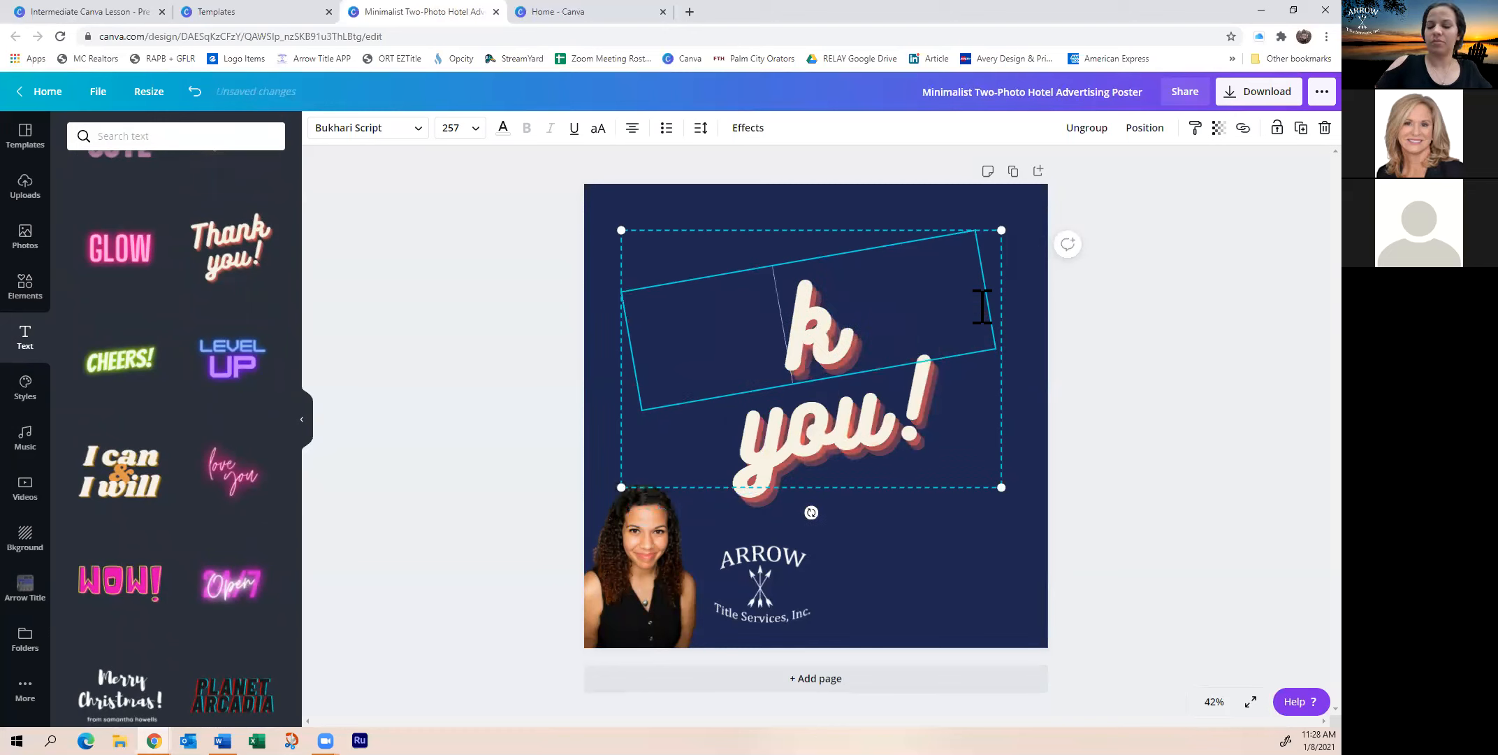
{"action": "key", "text": "Delete"}
{"action": "type", "text": "Welcom"}
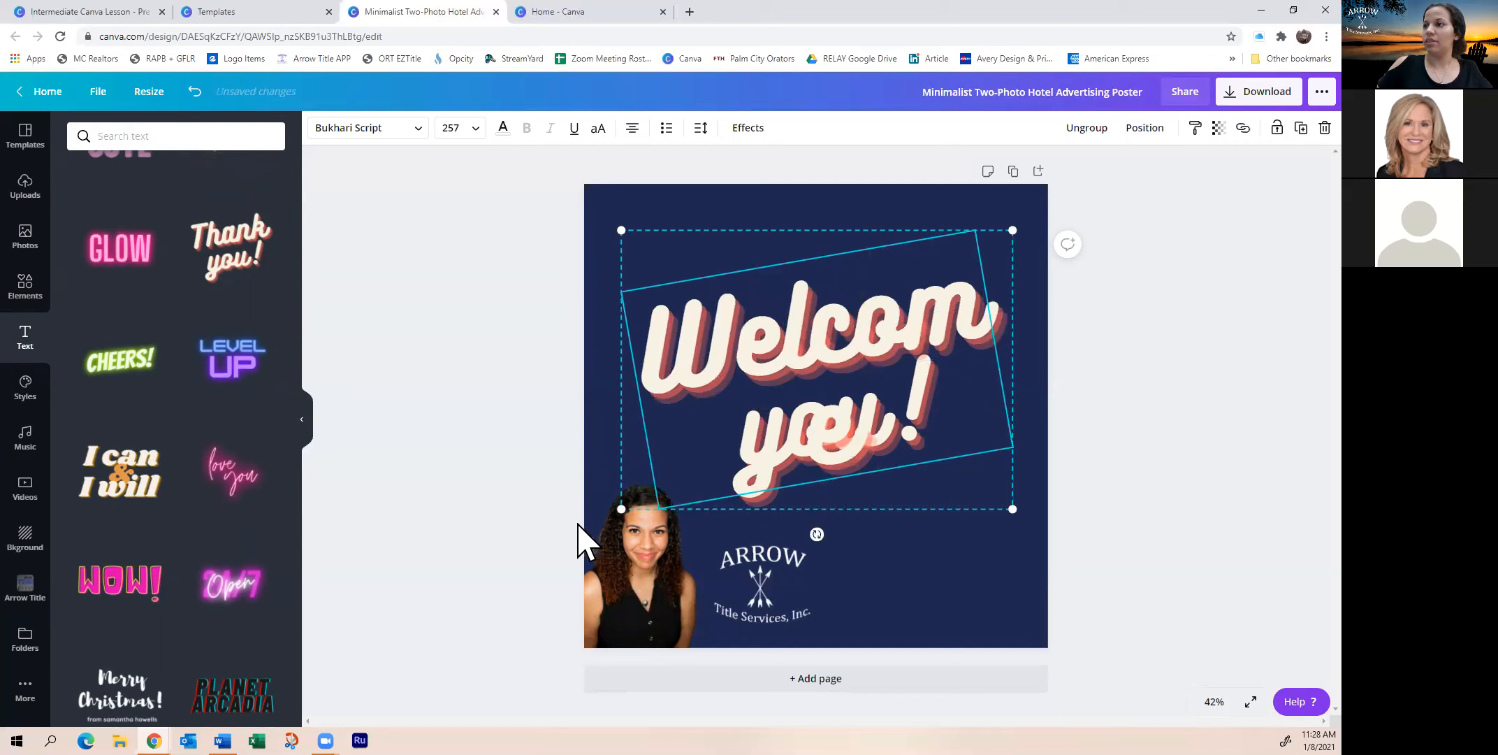
{"action": "mouse_move", "coordinate": [621, 509]}
{"action": "left_mouse_down"}
{"action": "mouse_move", "coordinate": [612, 535]}
{"action": "mouse_move", "coordinate": [613, 515]}
{"action": "left_mouse_up"}
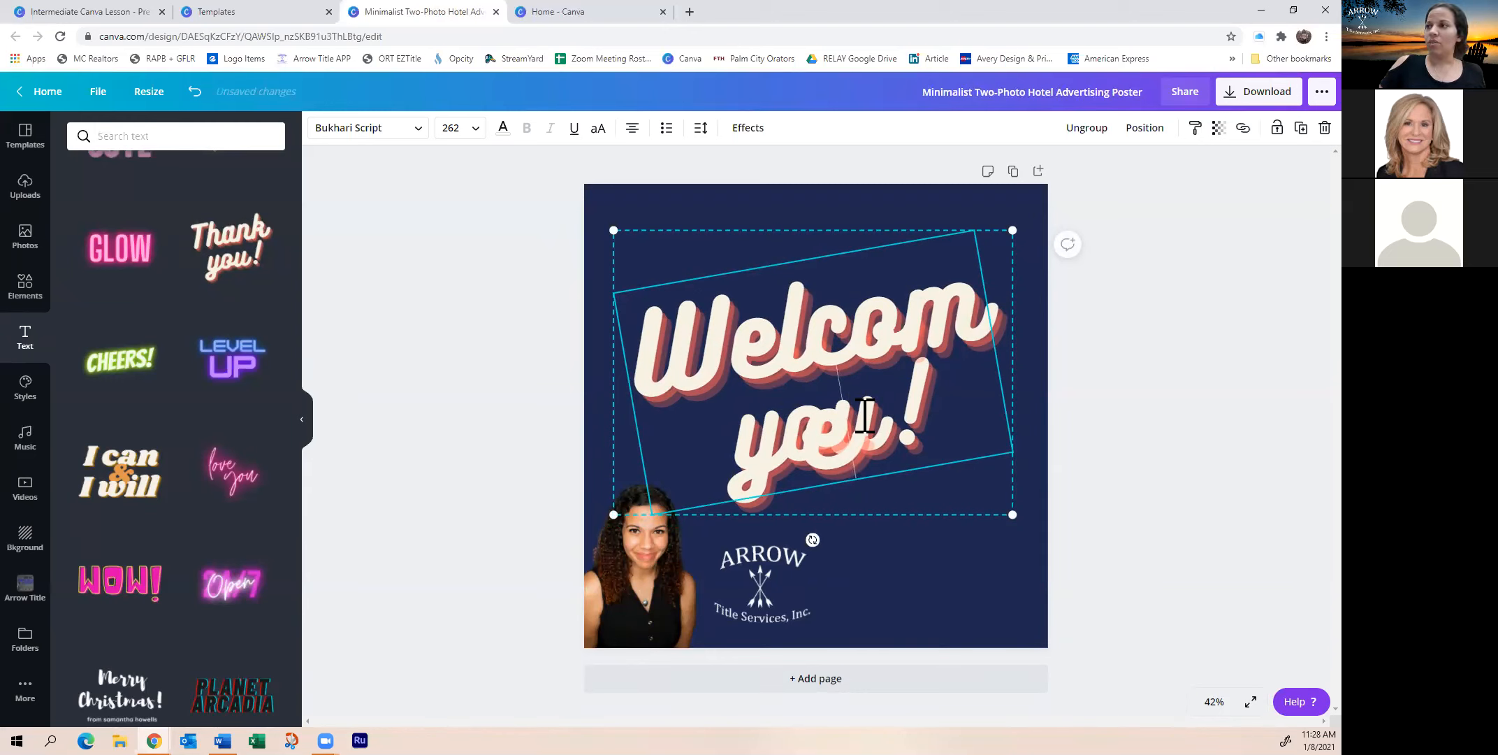
{"action": "left_click", "coordinate": [865, 199]}
{"action": "left_click", "coordinate": [860, 339]}
{"action": "double_click", "coordinate": [876, 318]}
{"action": "left_click", "coordinate": [875, 311]}
{"action": "triple_click", "coordinate": [849, 308]}
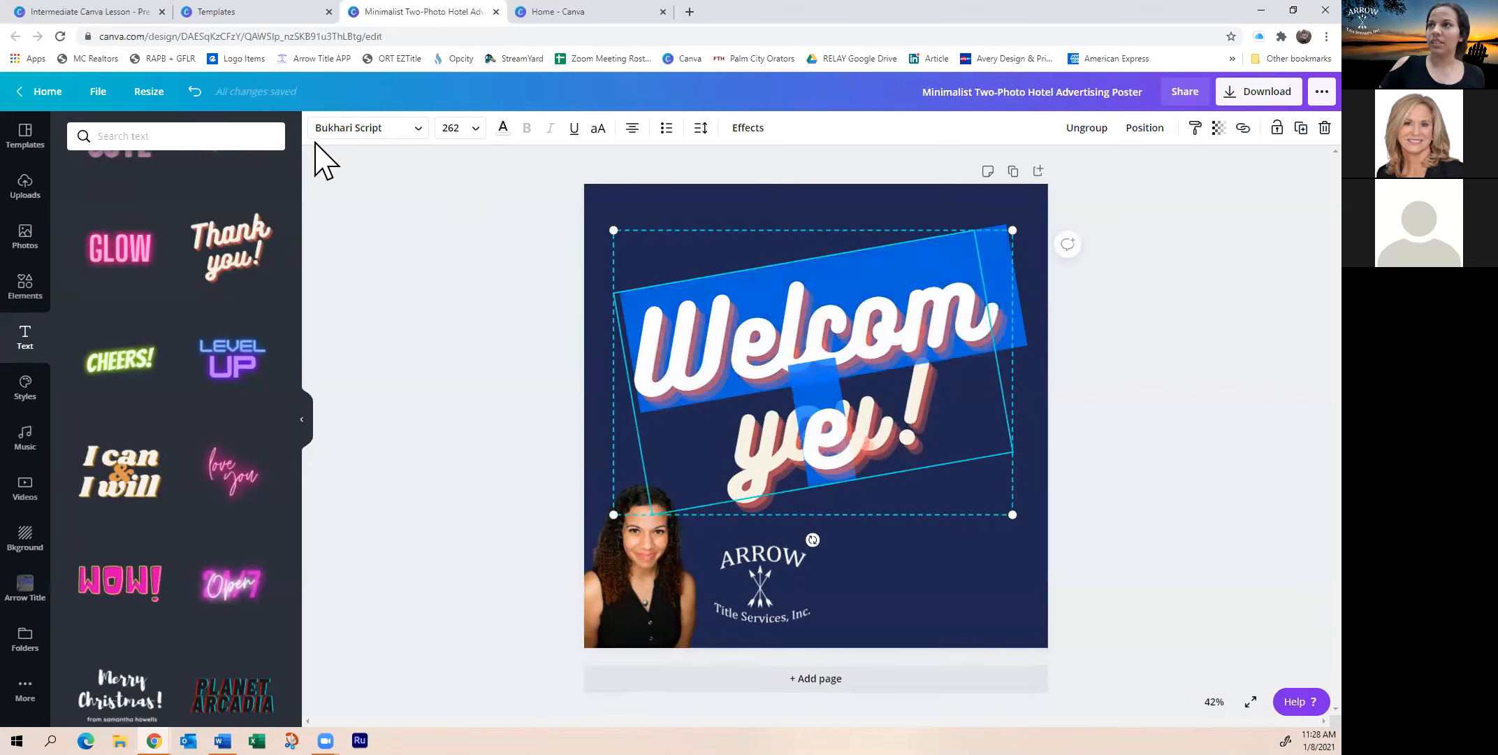
Set the title font size to 200 and ungroup its two lines
{"action": "left_click", "coordinate": [461, 128]}
{"action": "scroll", "coordinate": [475, 395], "scroll_direction": "down", "scroll_amount": 3}
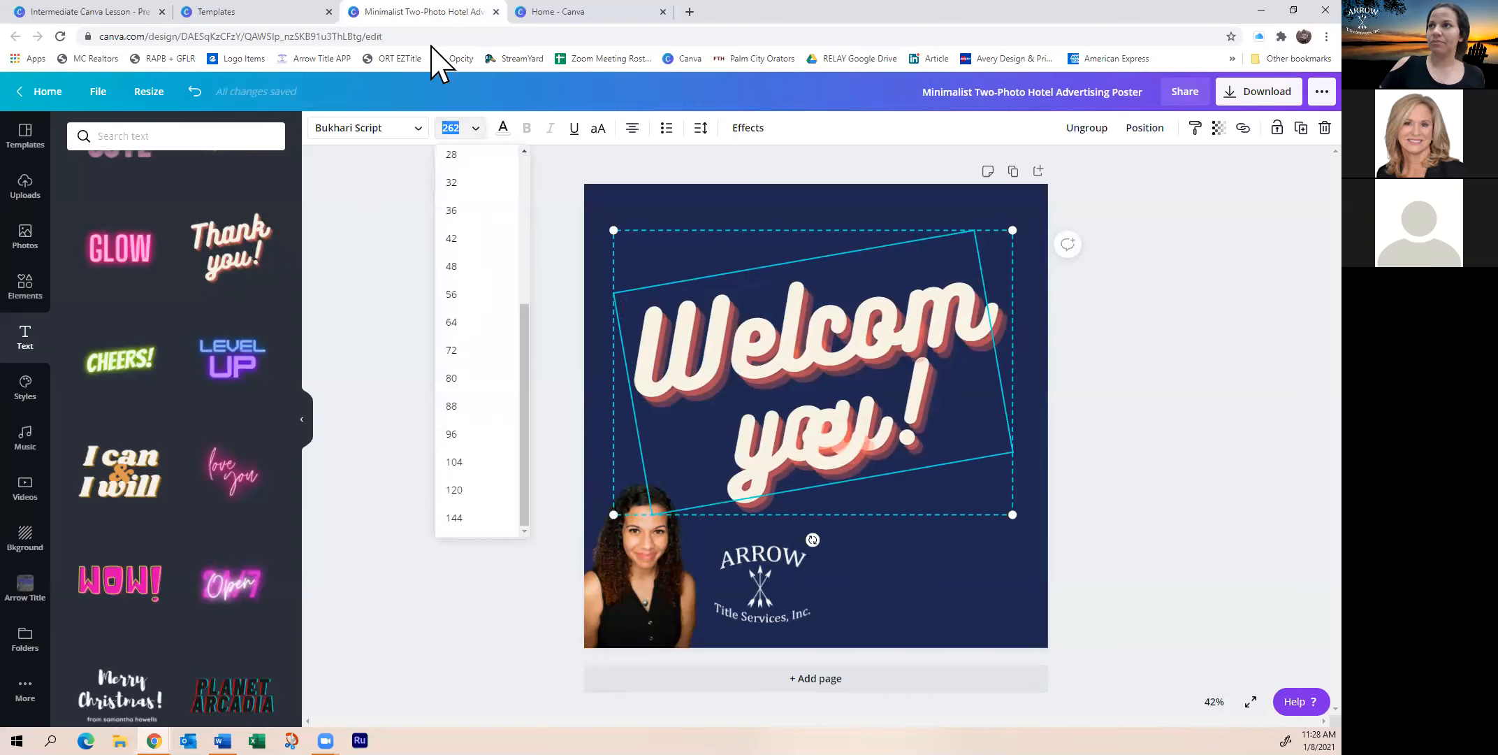
{"action": "left_click", "coordinate": [462, 131]}
{"action": "left_click", "coordinate": [462, 132]}
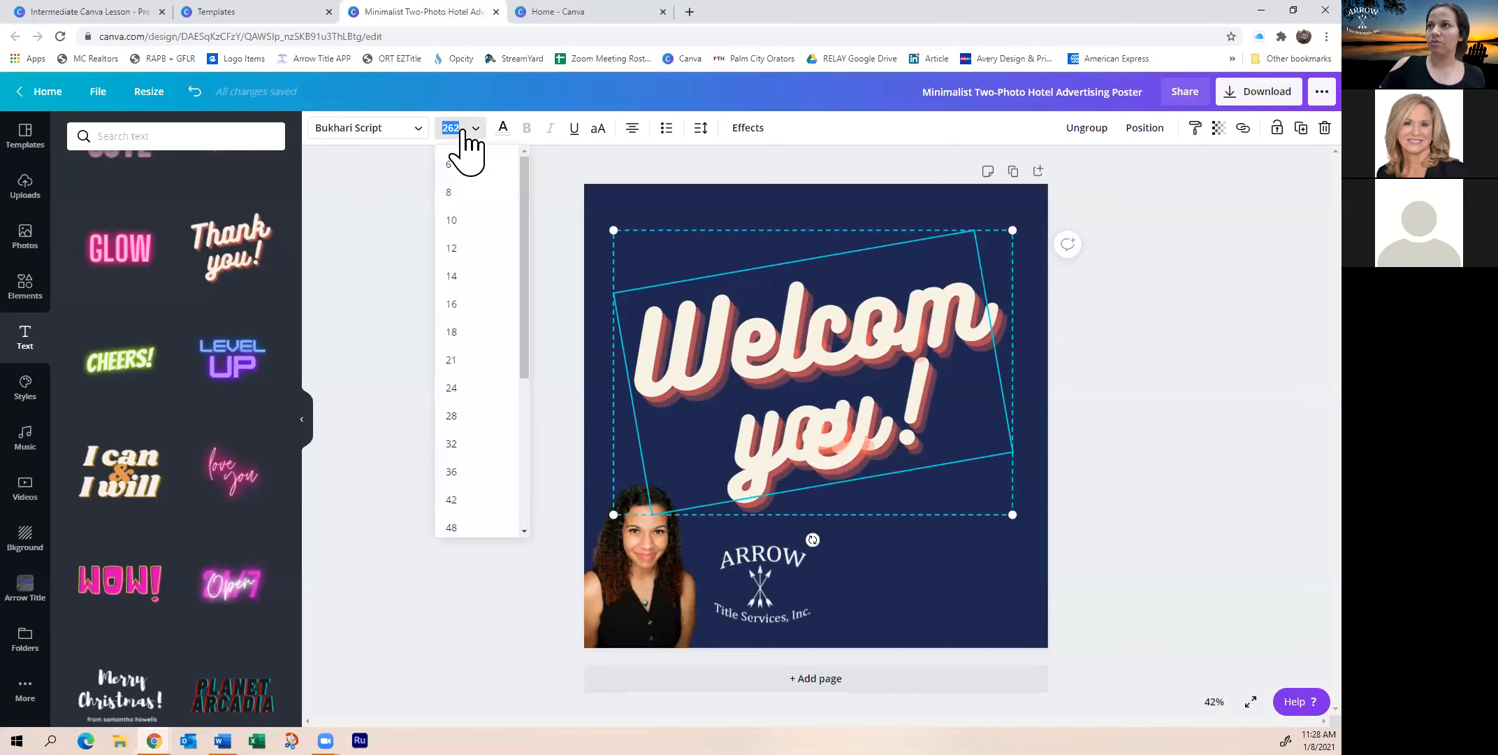
{"action": "left_click", "coordinate": [460, 130]}
{"action": "double_click", "coordinate": [459, 129]}
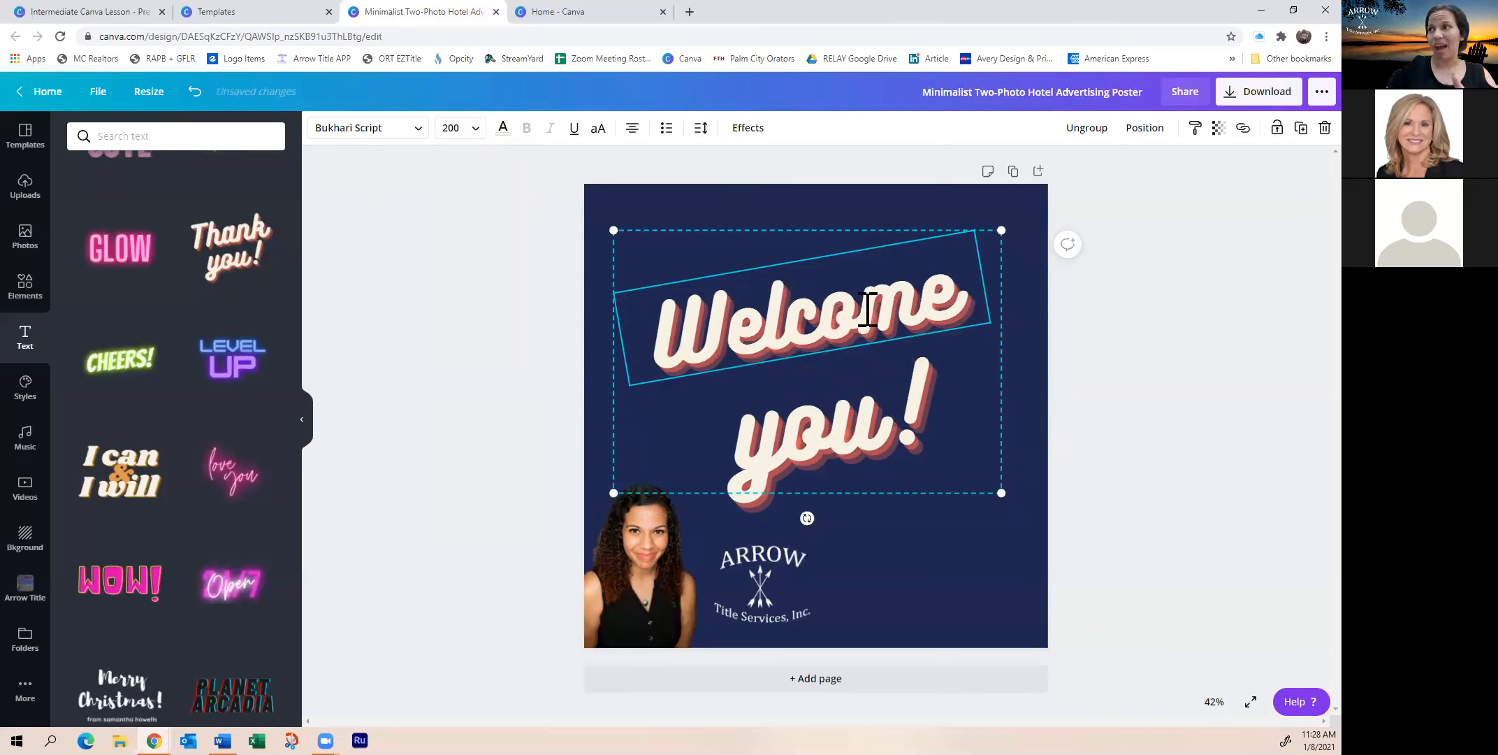
{"action": "left_click", "coordinate": [1087, 130]}
{"action": "left_click", "coordinate": [1123, 385]}
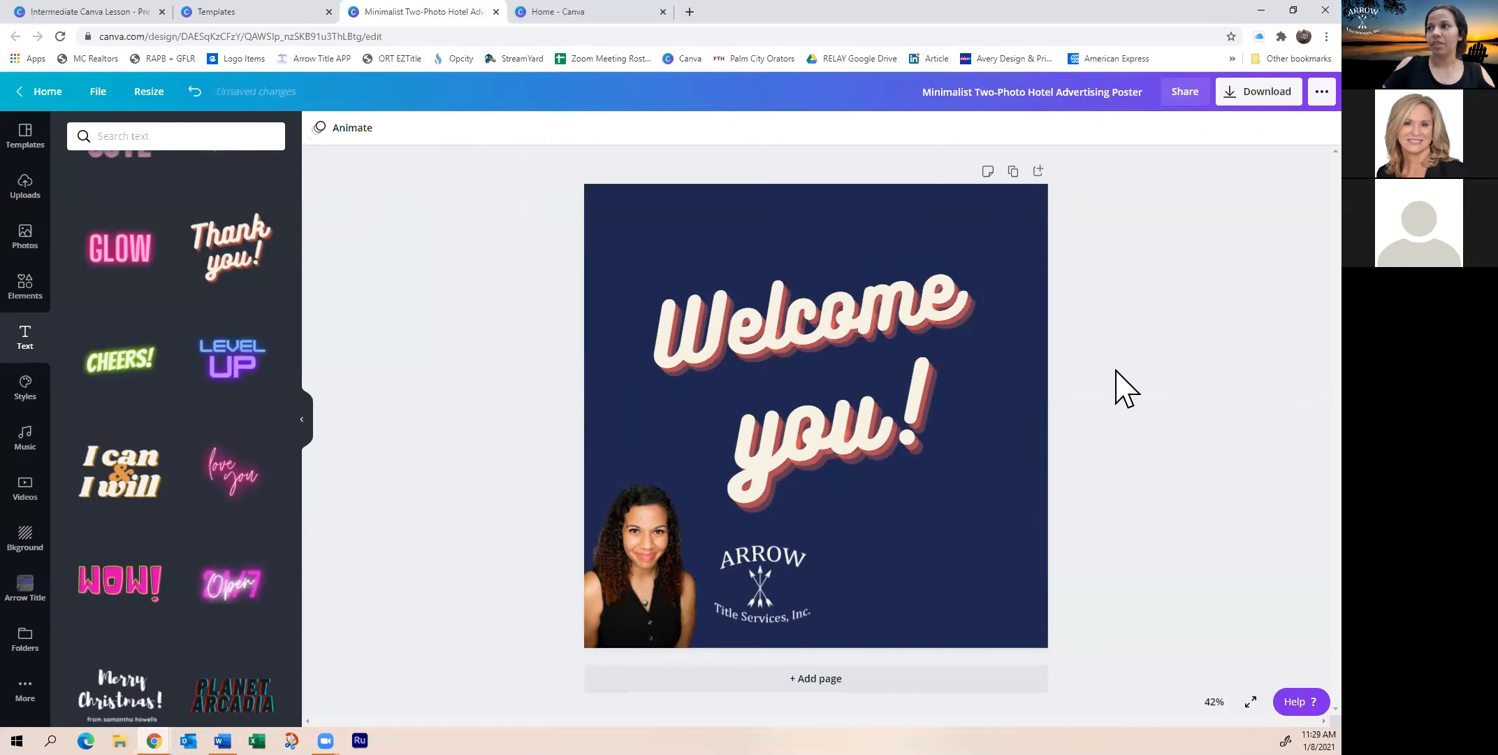
Enlarge the Welcome line slightly and move the you! line up beneath it
{"action": "left_click", "coordinate": [849, 342]}
{"action": "mouse_move", "coordinate": [998, 325]}
{"action": "left_mouse_down"}
{"action": "mouse_move", "coordinate": [1048, 328]}
{"action": "mouse_move", "coordinate": [957, 341]}
{"action": "mouse_move", "coordinate": [1092, 336]}
{"action": "mouse_move", "coordinate": [930, 337]}
{"action": "mouse_move", "coordinate": [983, 335]}
{"action": "left_mouse_up"}
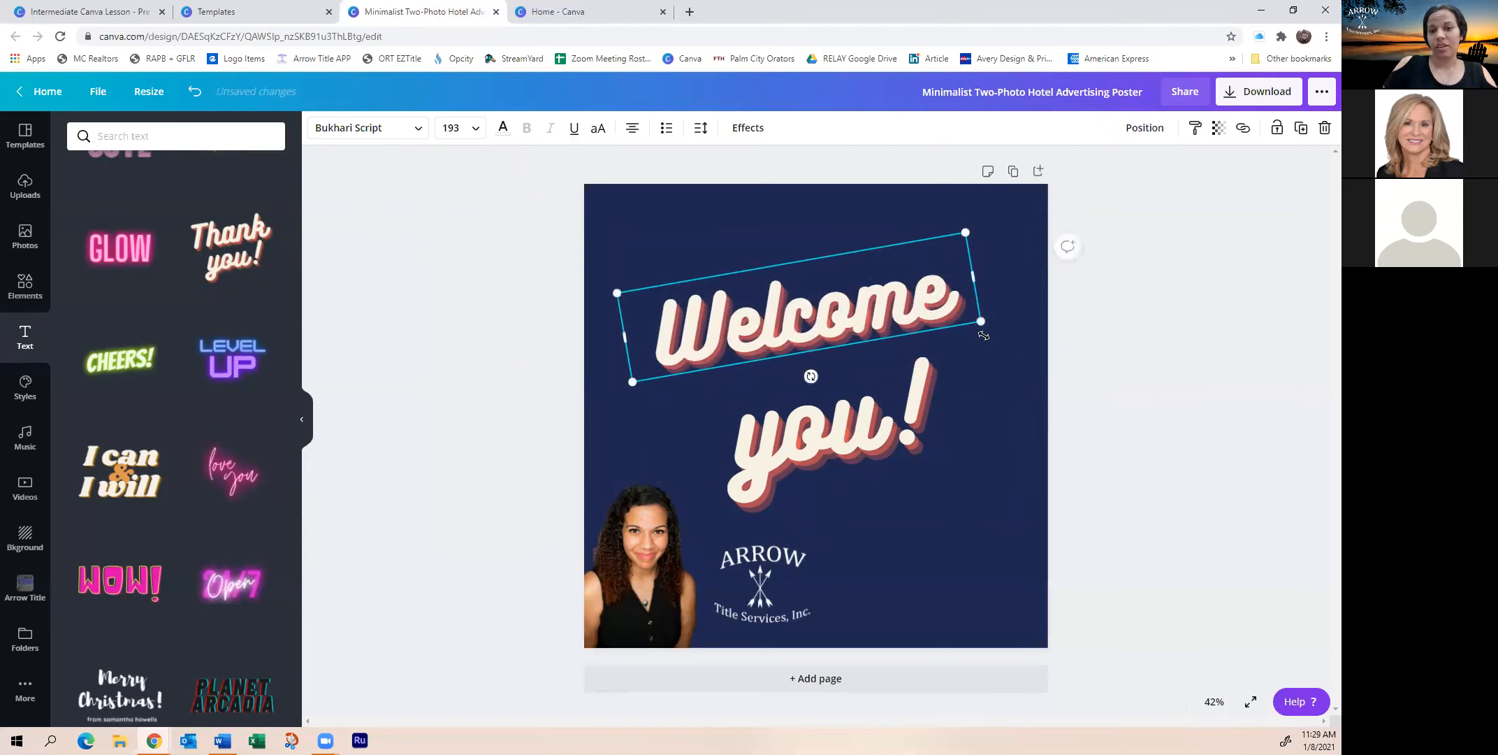
{"action": "left_click", "coordinate": [886, 460]}
{"action": "left_click_drag", "start_coordinate": [820, 425], "coordinate": [823, 397]}
Replace the word you! with Home! in the poster title
{"action": "double_click", "coordinate": [863, 418]}
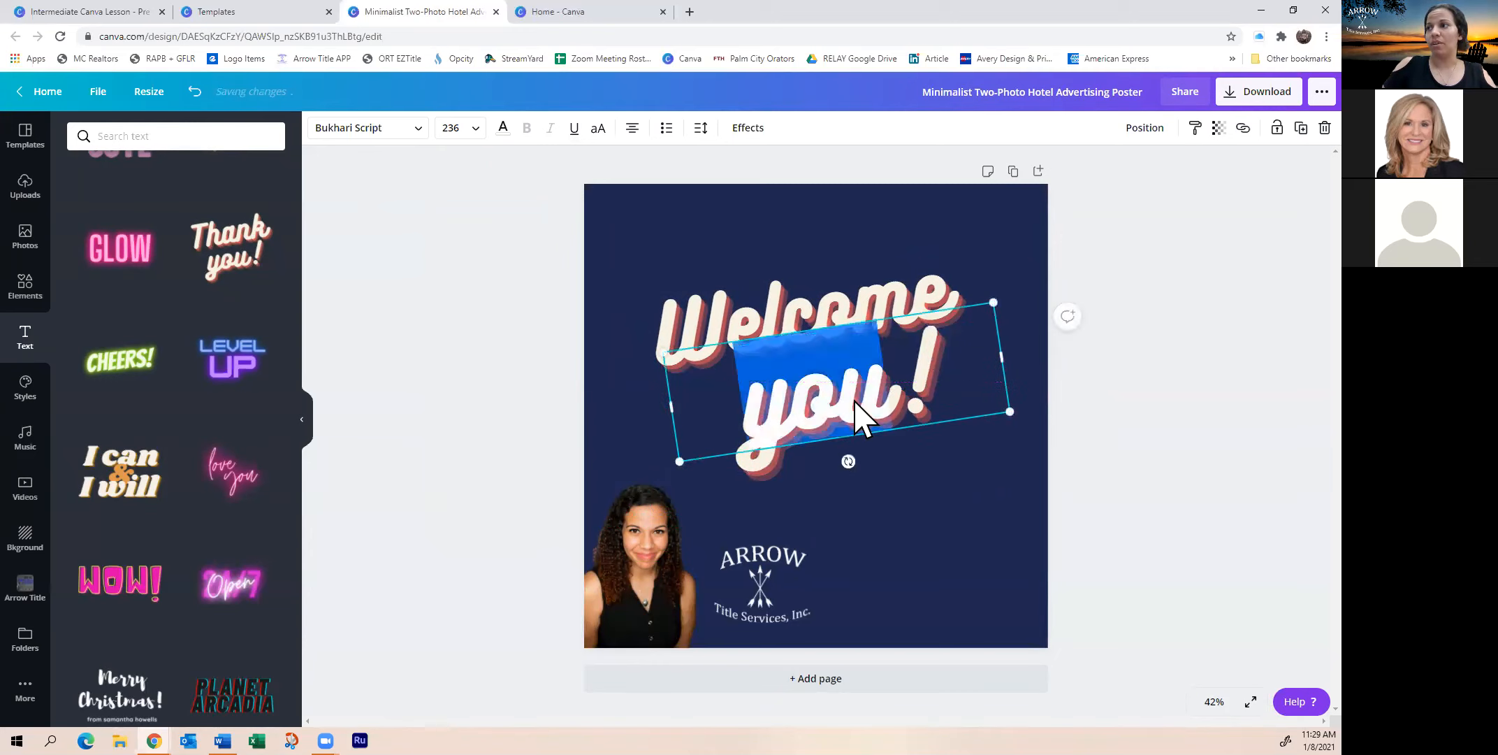
{"action": "type", "text": "Home@"}
{"action": "key", "text": "BackSpace"}
{"action": "type", "text": "!"}
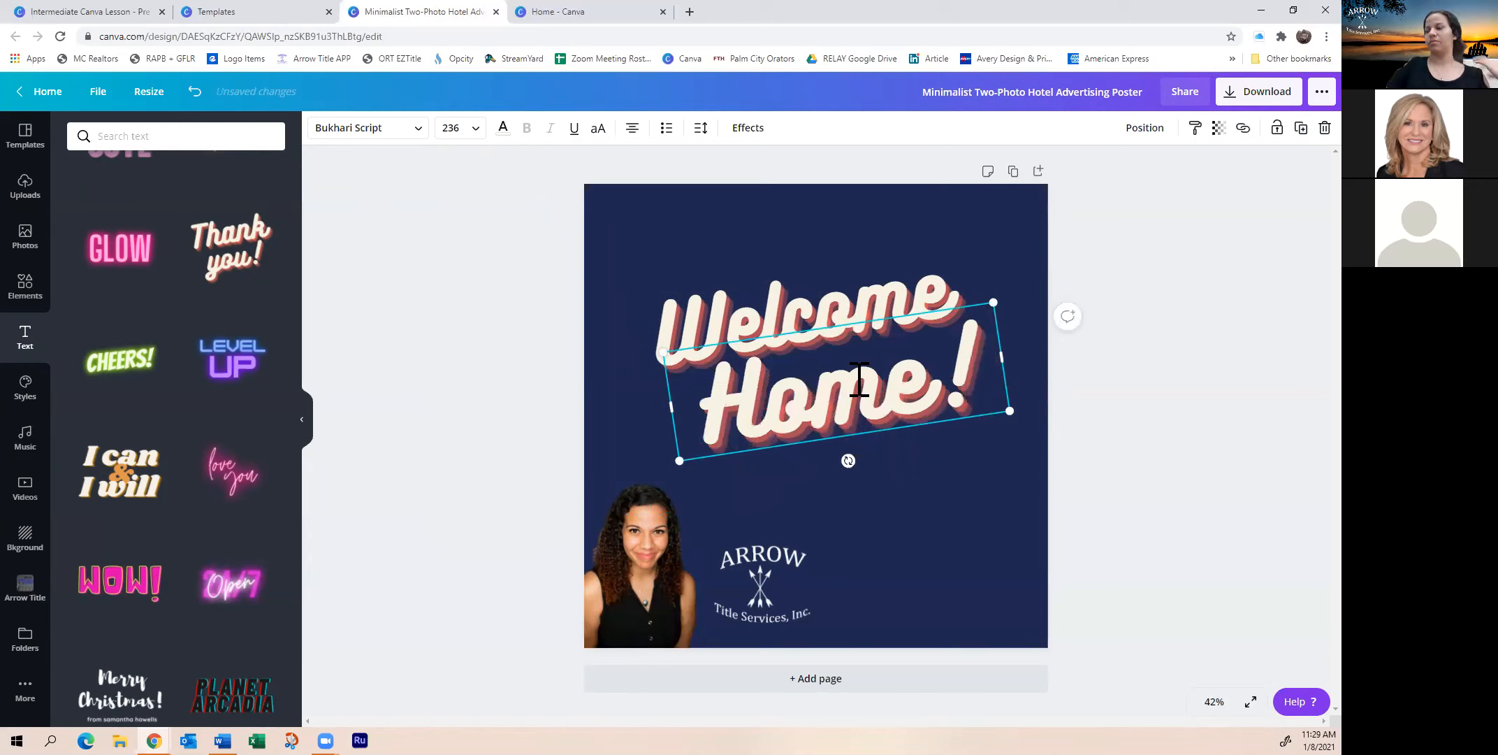
{"action": "left_click", "coordinate": [991, 564]}
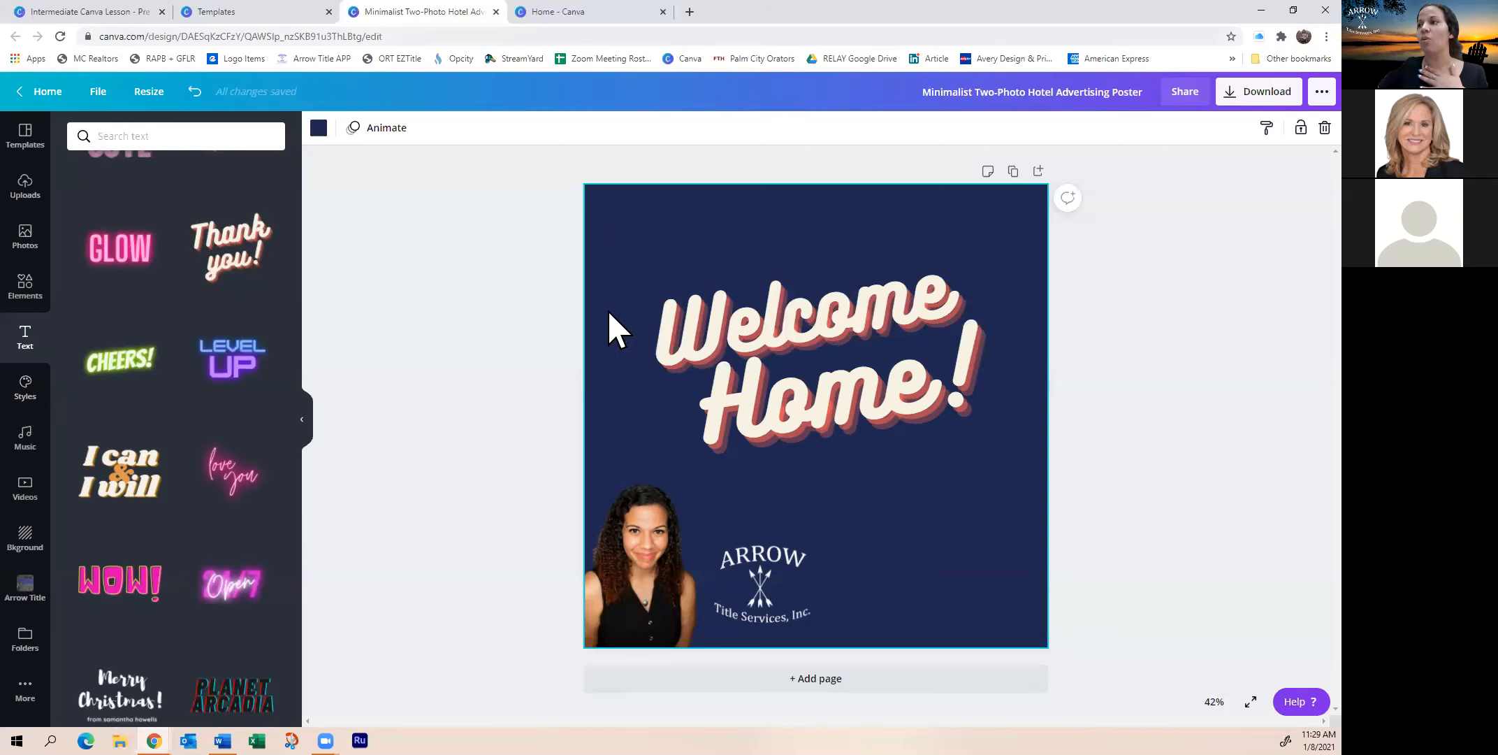
Align the portrait to the bottom edge, bring the ARROW logo to front, and place it beside the photo
{"action": "left_click", "coordinate": [664, 599]}
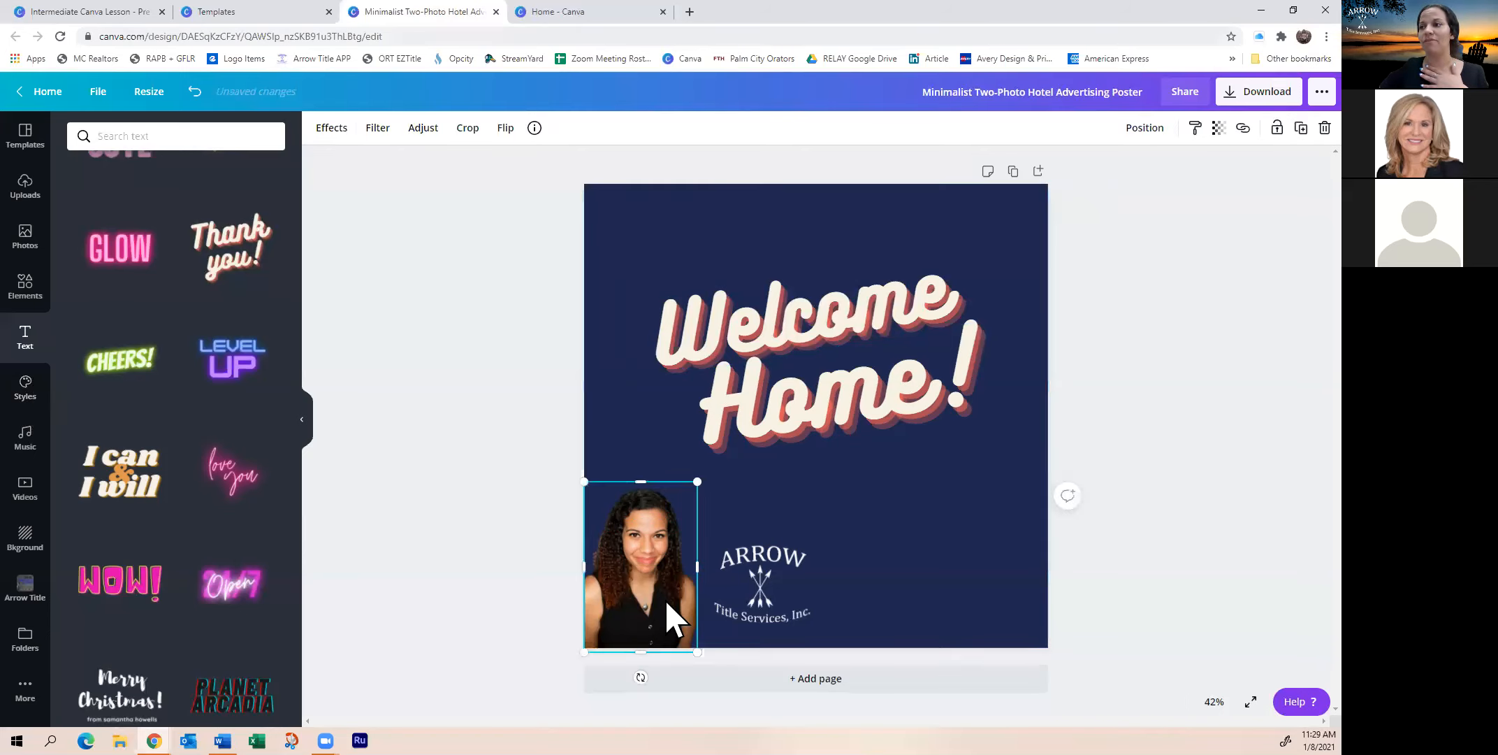
{"action": "left_click_drag", "start_coordinate": [667, 589], "coordinate": [667, 584]}
{"action": "left_click_drag", "start_coordinate": [771, 575], "coordinate": [740, 579]}
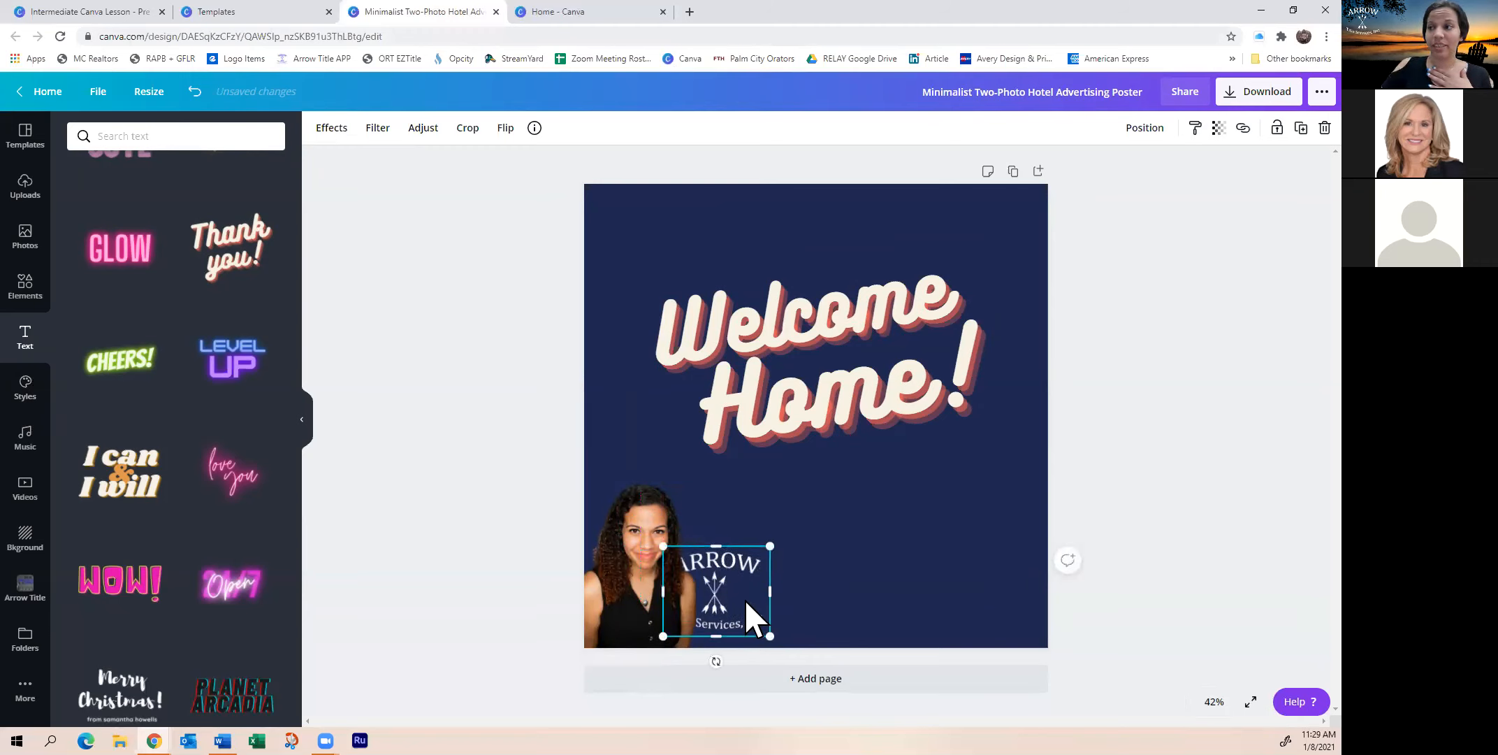
{"action": "right_click", "coordinate": [748, 577]}
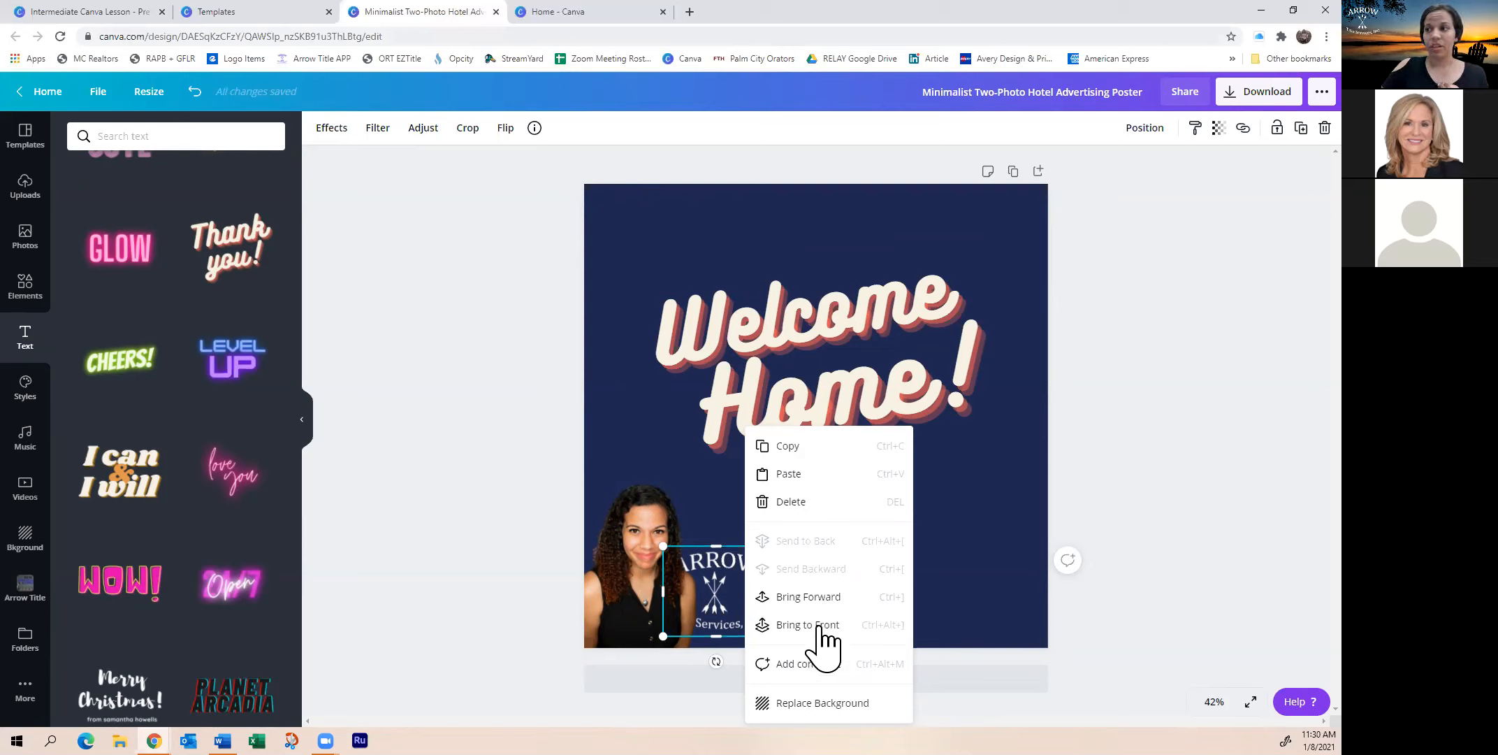
{"action": "left_click", "coordinate": [814, 625]}
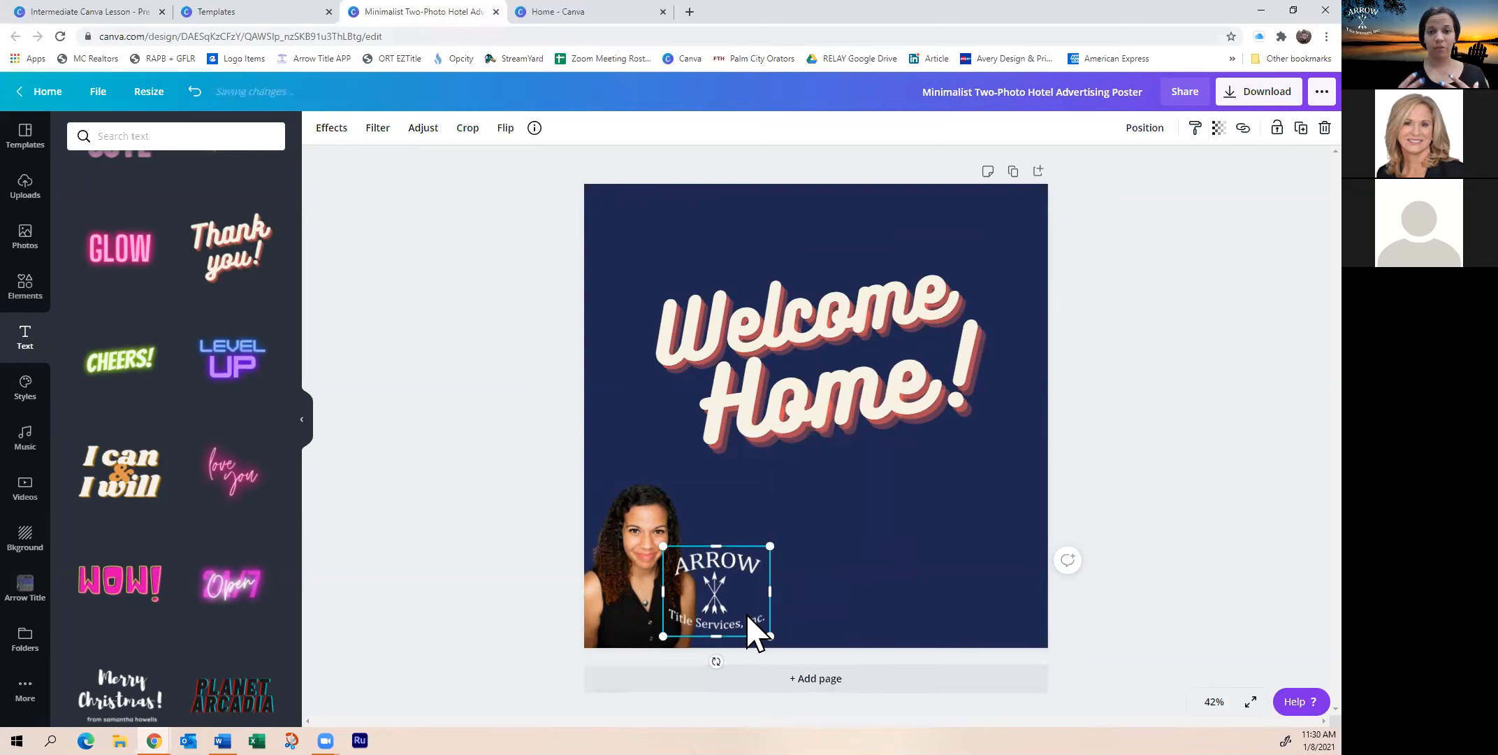
{"action": "left_click", "coordinate": [652, 536]}
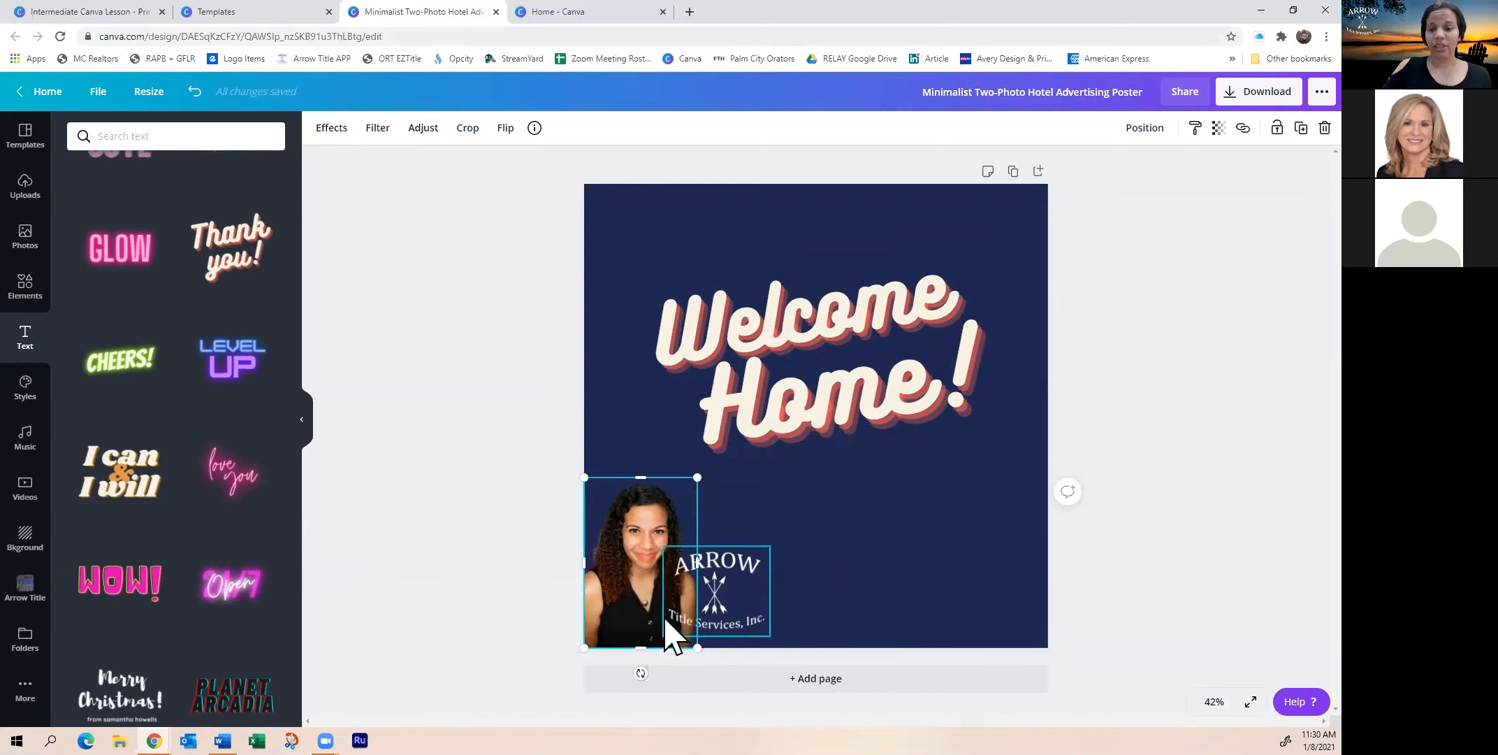
{"action": "left_click", "coordinate": [756, 613]}
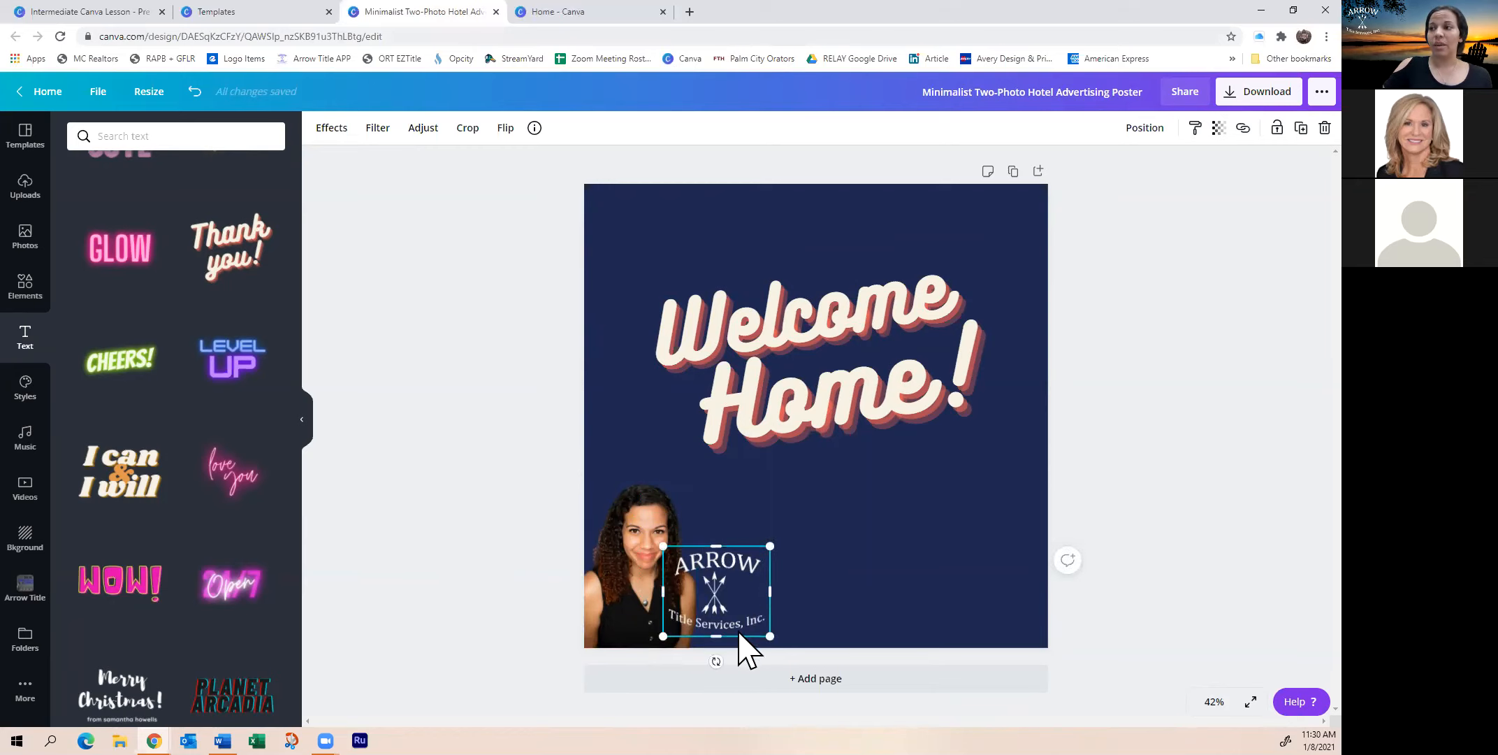
{"action": "left_click_drag", "start_coordinate": [714, 598], "coordinate": [761, 580]}
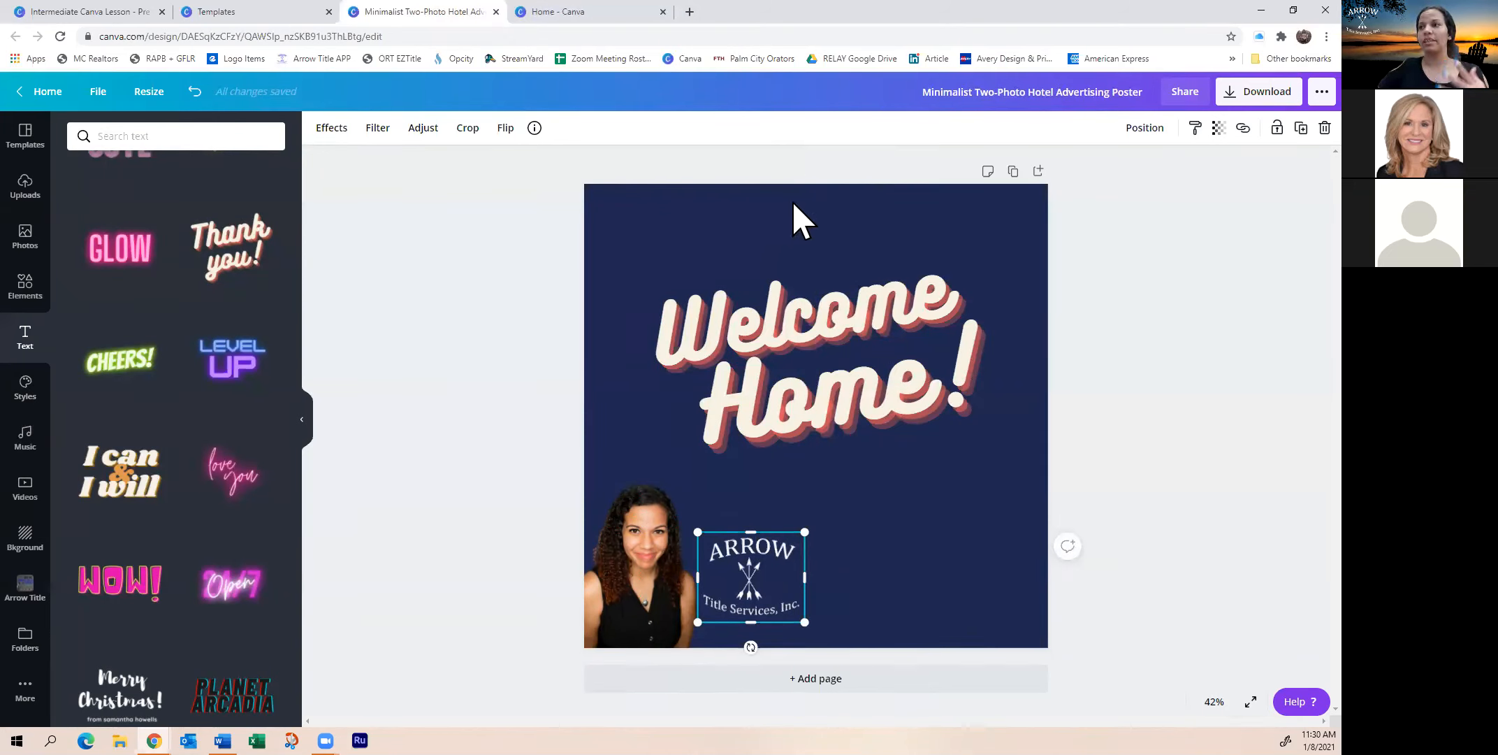
Close the template preview in the templates browser tab and scroll the results grid
{"action": "left_click", "coordinate": [236, 10]}
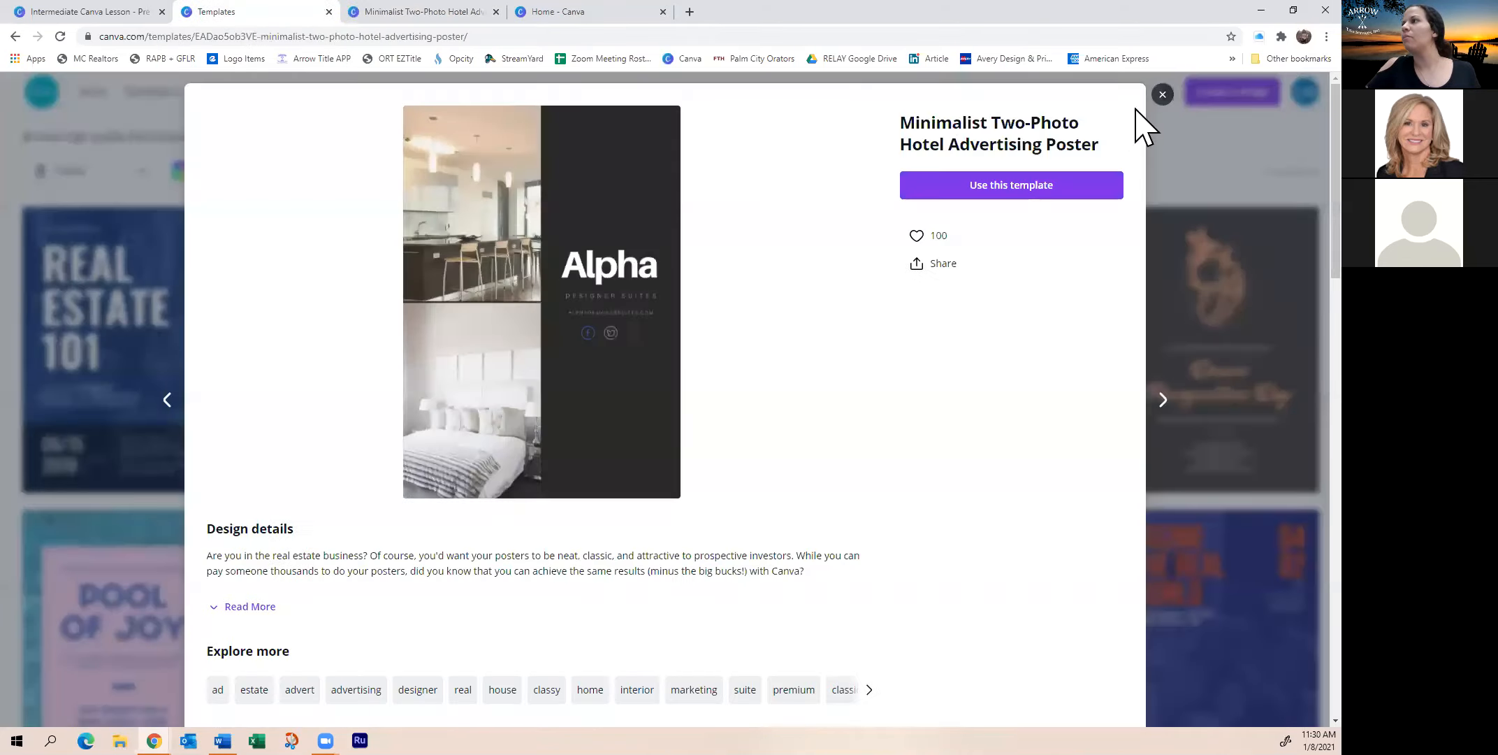
{"action": "left_click", "coordinate": [1162, 94]}
{"action": "scroll", "coordinate": [465, 210], "scroll_direction": "down", "scroll_amount": 3}
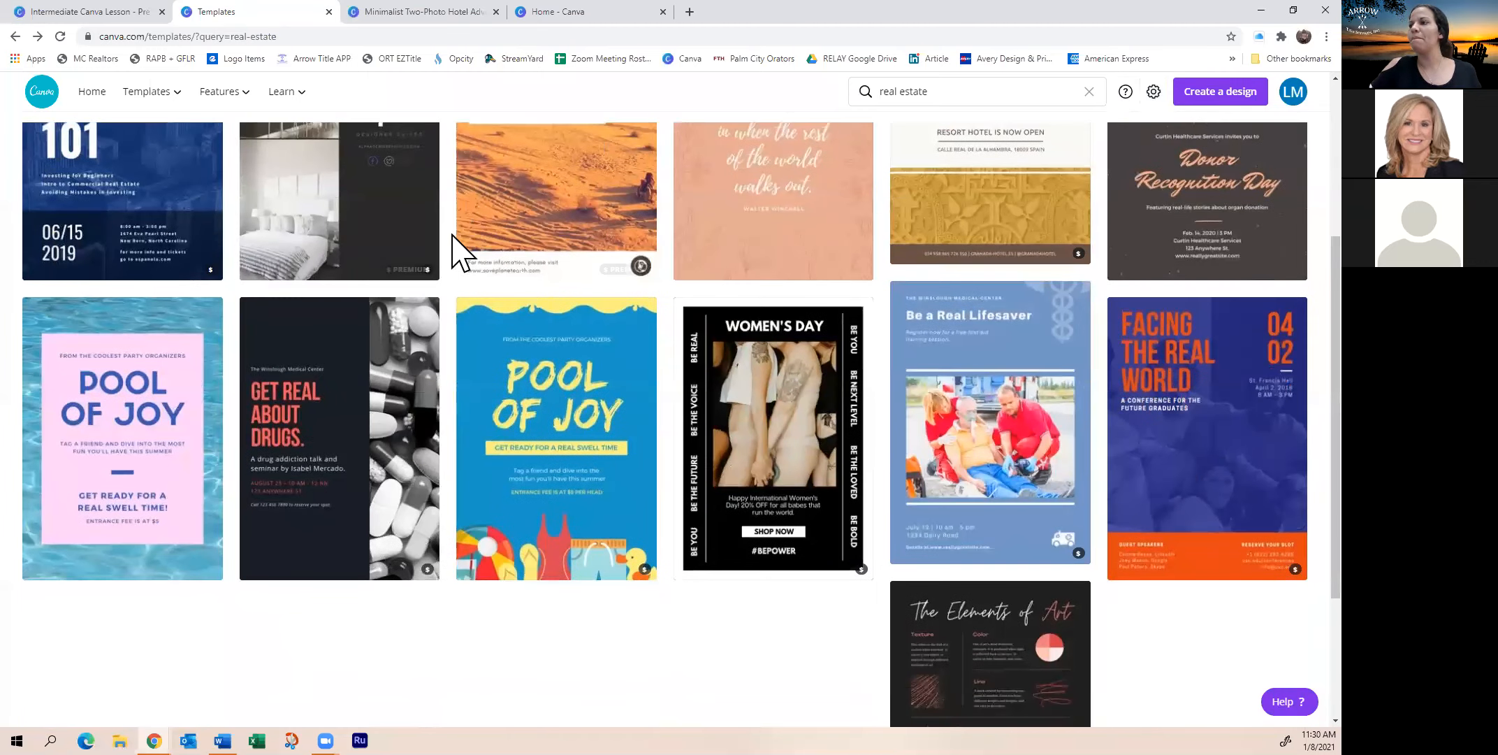
{"action": "scroll", "coordinate": [453, 236], "scroll_direction": "up", "scroll_amount": 4}
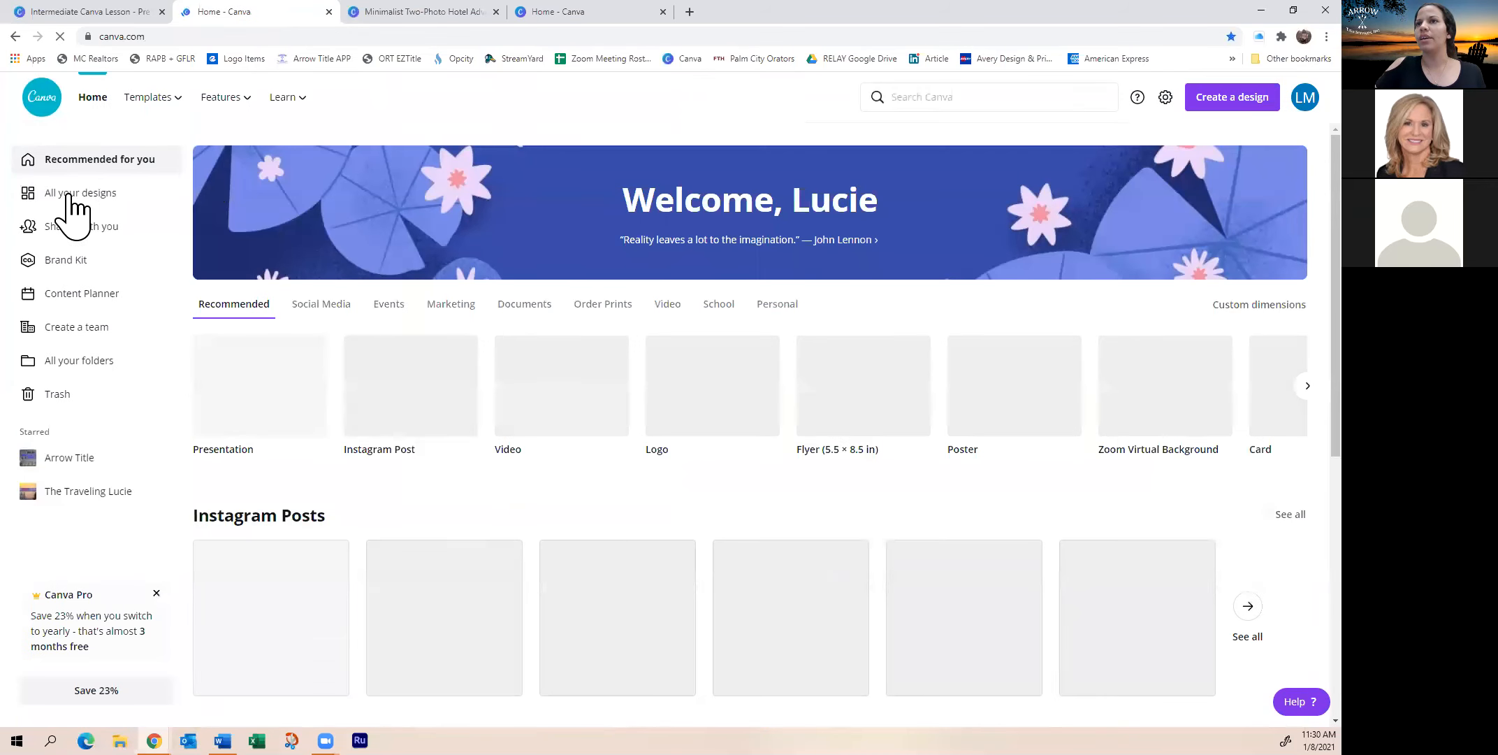
Open the LocalSpotlight YouTube thumbnail from All your designs
{"action": "left_click", "coordinate": [70, 194]}
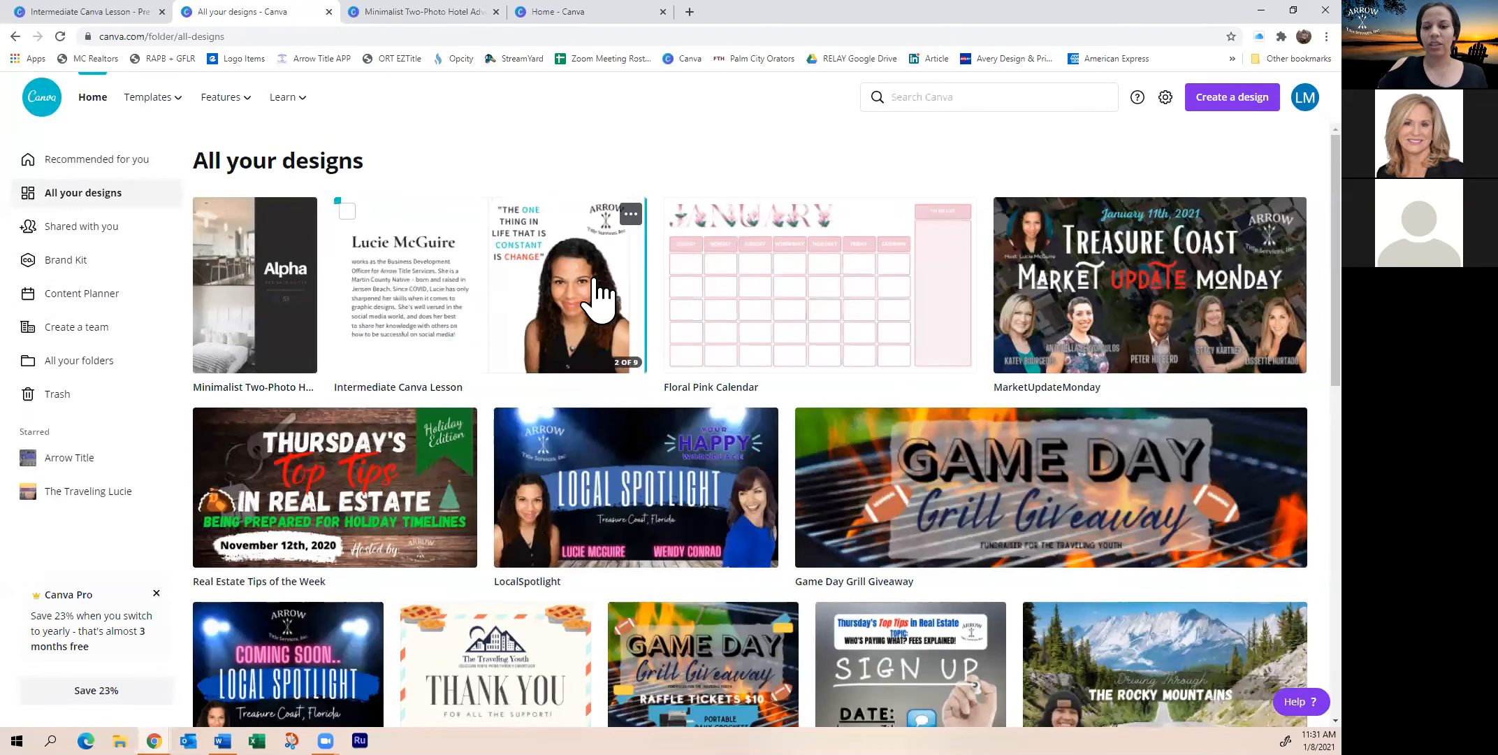
{"action": "left_click", "coordinate": [665, 461]}
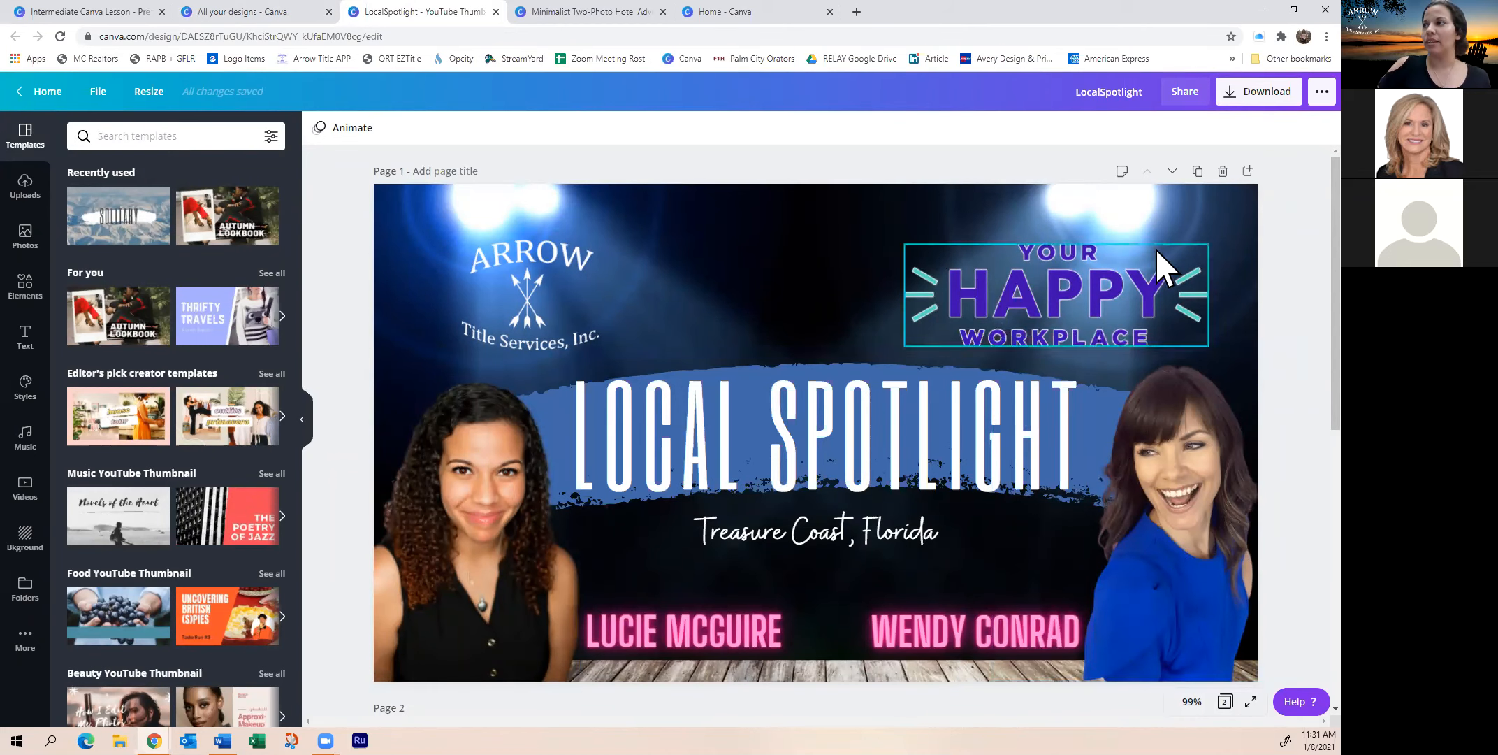
{"action": "left_click", "coordinate": [742, 218]}
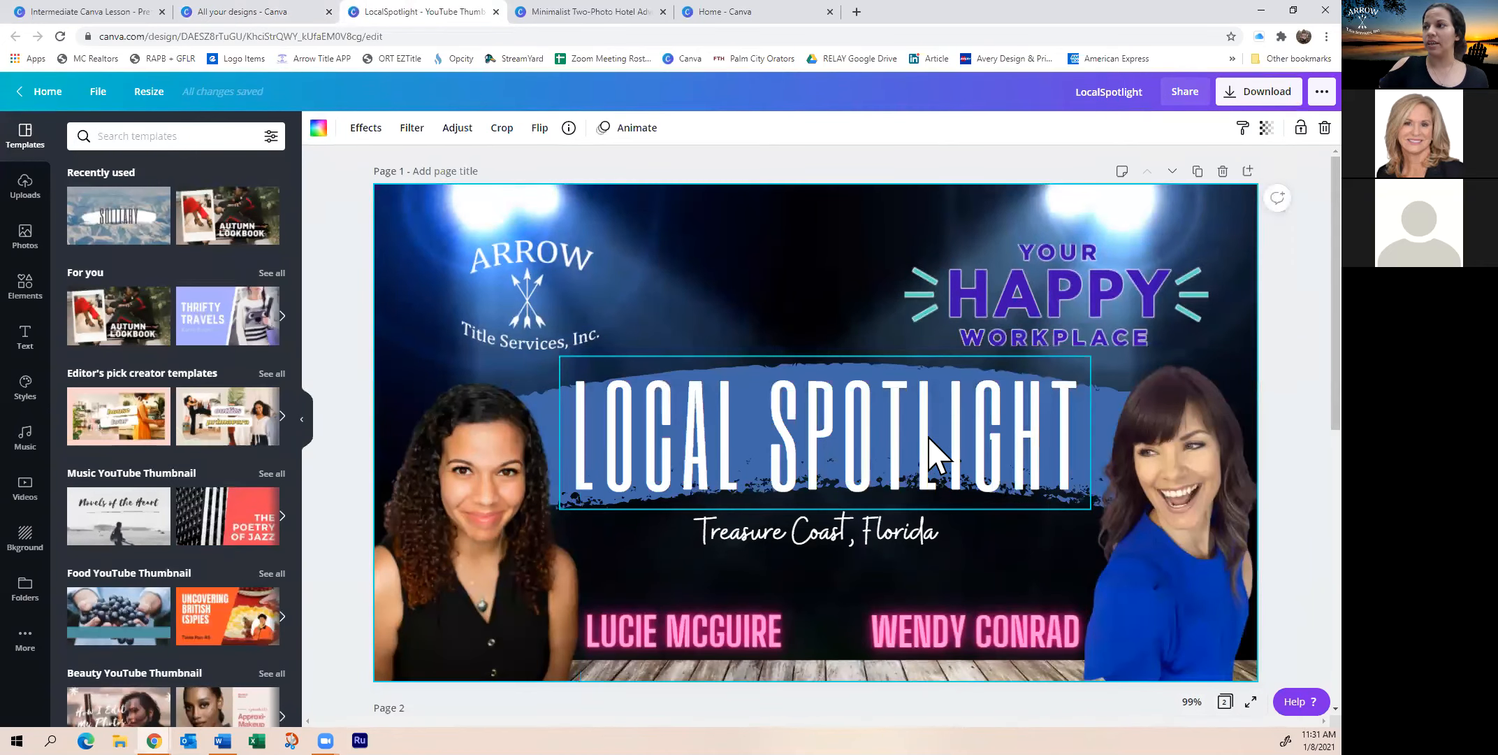
{"action": "left_click", "coordinate": [929, 458]}
{"action": "left_click_drag", "start_coordinate": [929, 459], "coordinate": [936, 373]}
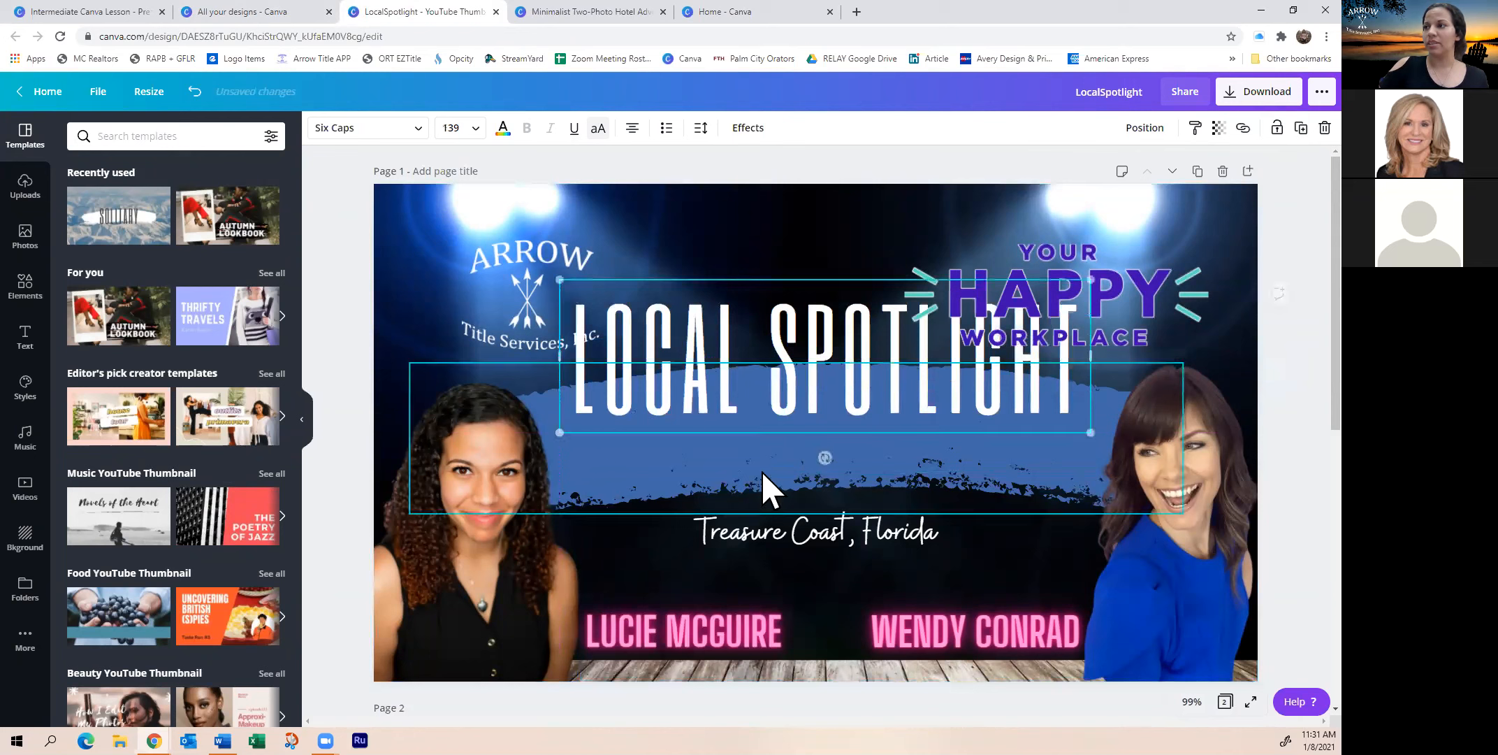
{"action": "left_click", "coordinate": [758, 475]}
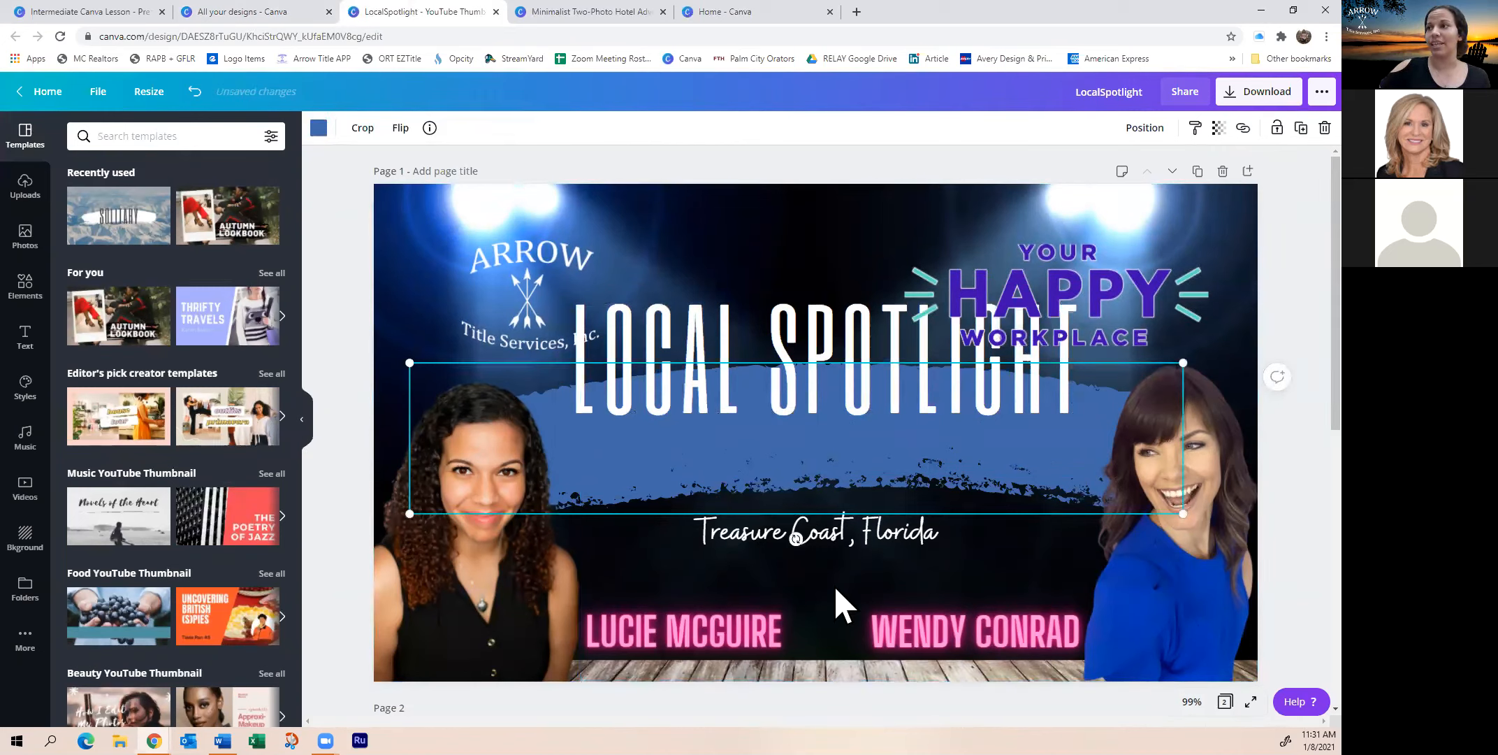
{"action": "mouse_move", "coordinate": [692, 362]}
{"action": "left_mouse_down"}
{"action": "mouse_move", "coordinate": [685, 418]}
{"action": "mouse_move", "coordinate": [695, 396]}
{"action": "left_mouse_up"}
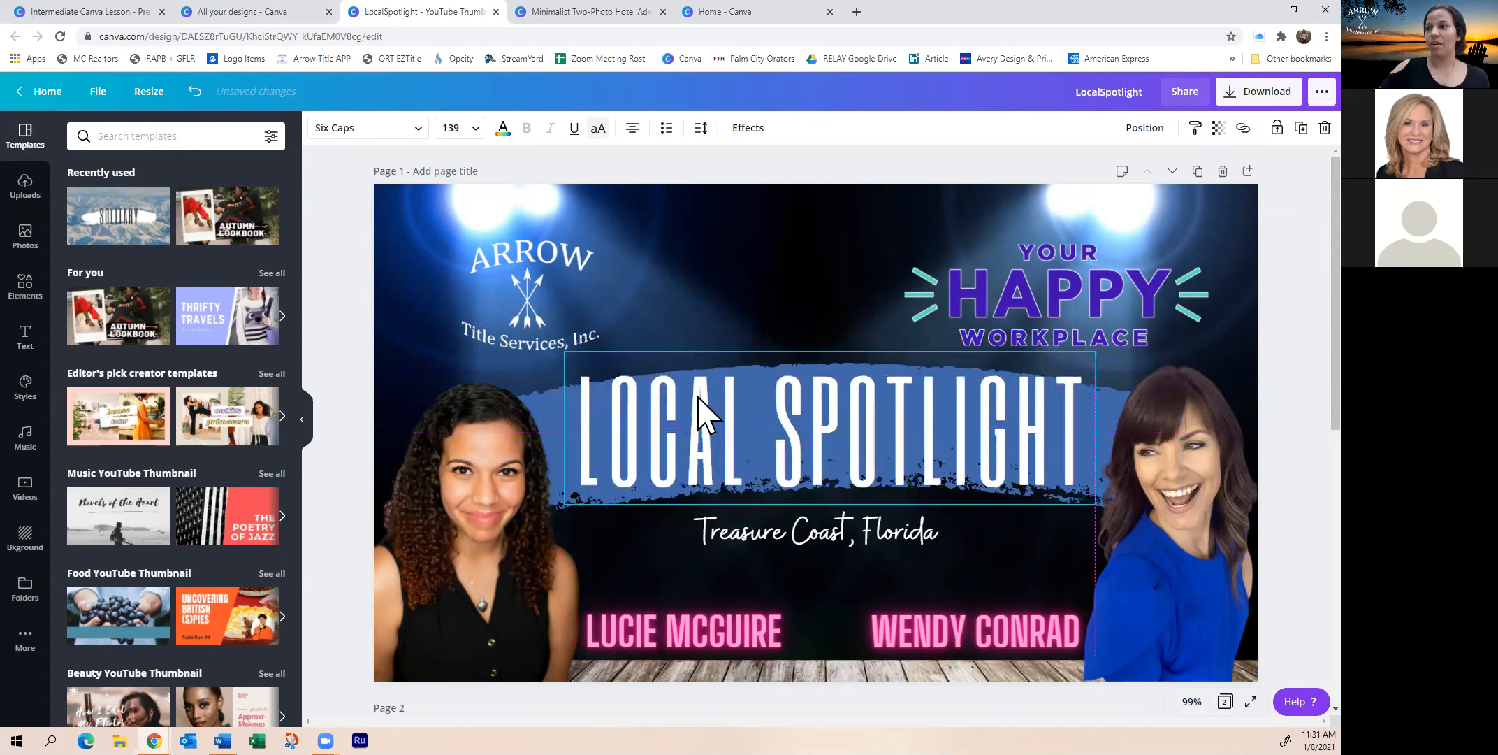
{"action": "left_click", "coordinate": [918, 532]}
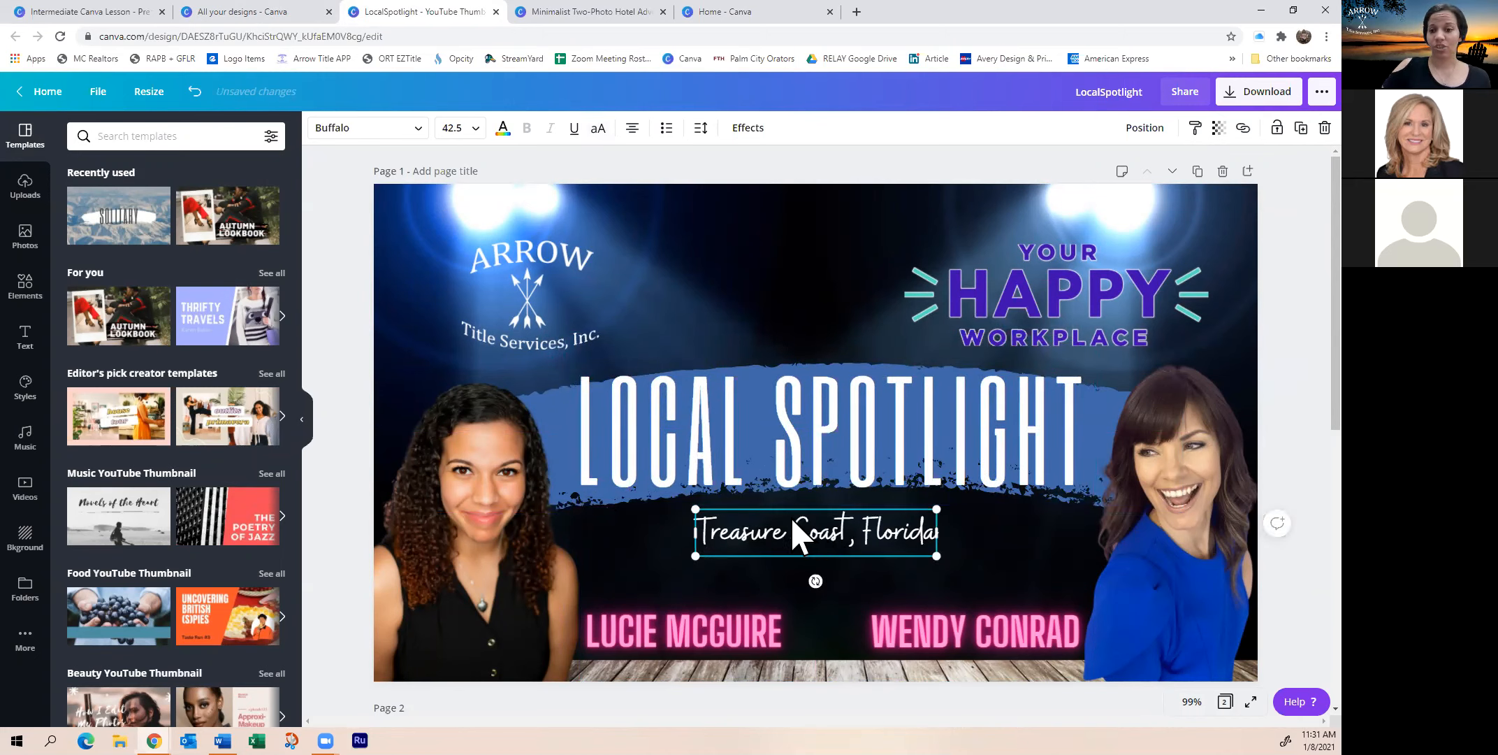
{"action": "left_click", "coordinate": [679, 629]}
{"action": "left_click", "coordinate": [968, 646]}
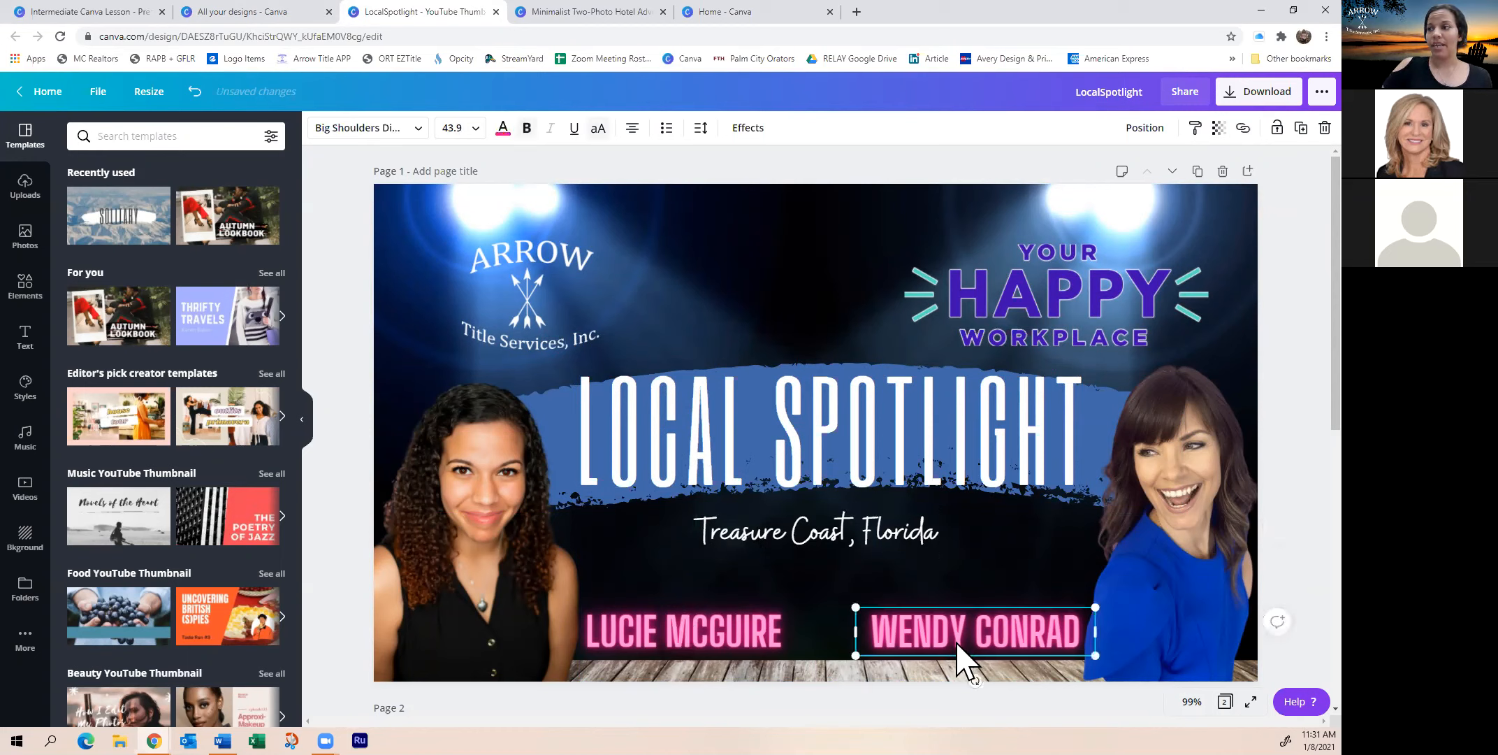
{"action": "left_click", "coordinate": [1199, 555]}
{"action": "mouse_move", "coordinate": [1169, 537]}
{"action": "left_mouse_down"}
{"action": "mouse_move", "coordinate": [1233, 522]}
{"action": "mouse_move", "coordinate": [1157, 530]}
{"action": "mouse_move", "coordinate": [1185, 543]}
{"action": "mouse_move", "coordinate": [1168, 545]}
{"action": "left_mouse_up"}
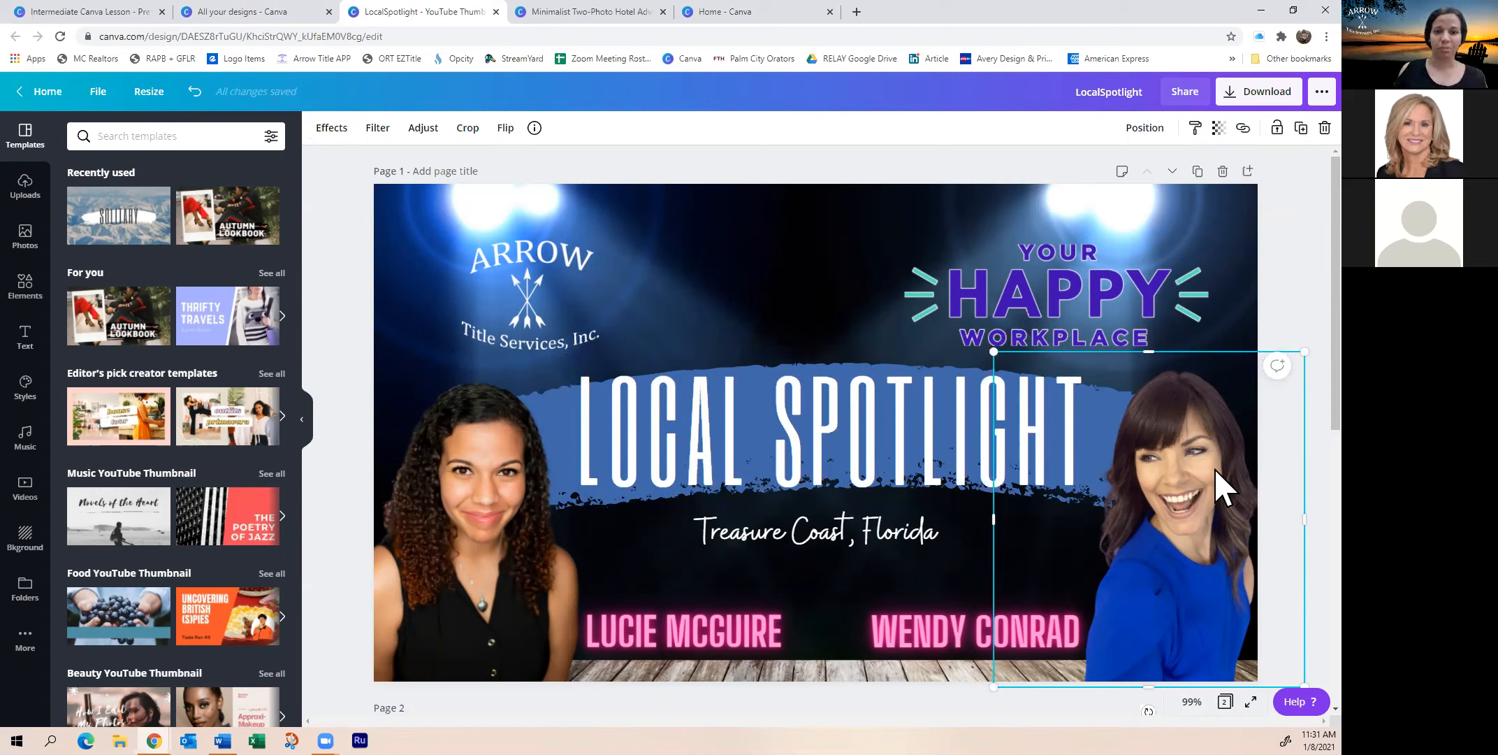
Search the Elements library for 'brush stroke'
{"action": "left_click", "coordinate": [26, 283]}
{"action": "left_click", "coordinate": [195, 136]}
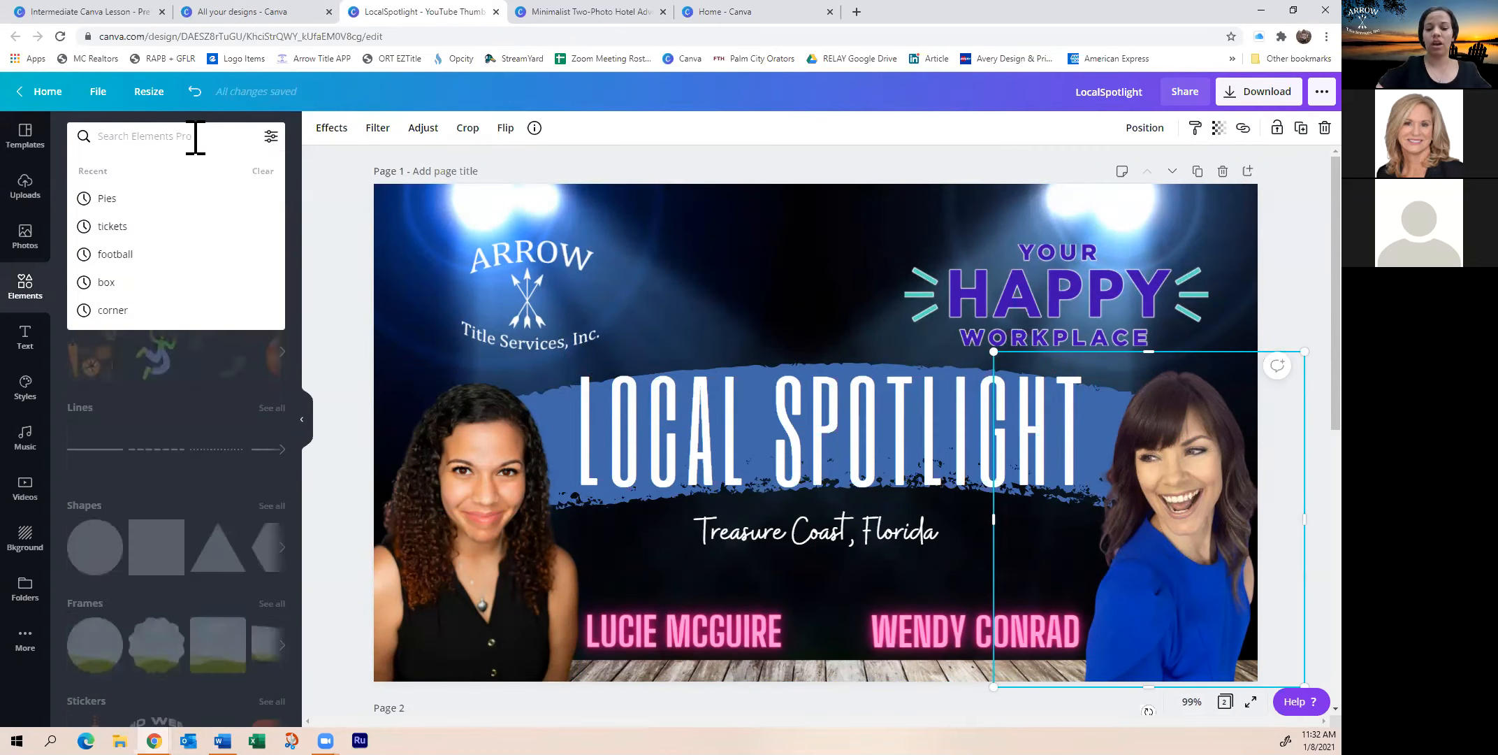
{"action": "type", "text": "brush stroke"}
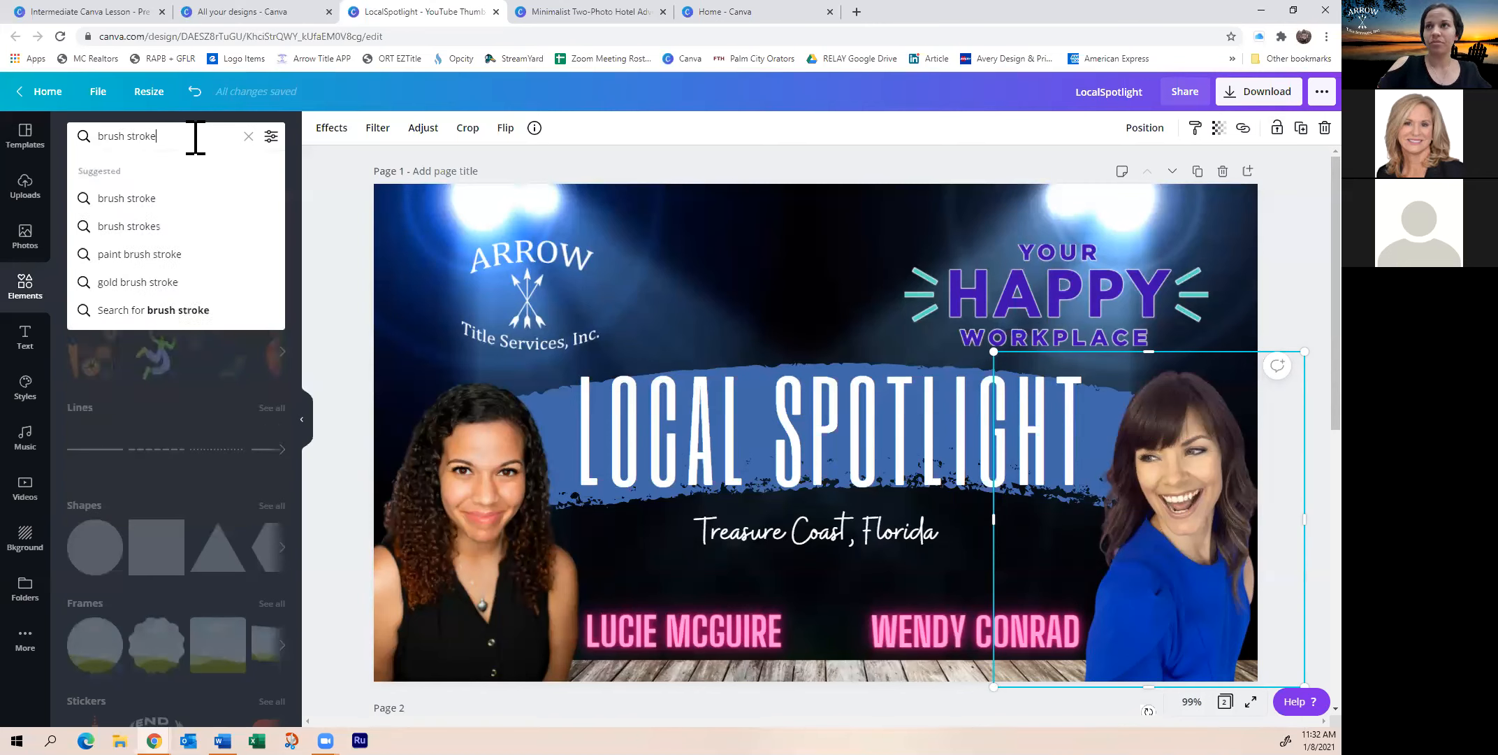
{"action": "key", "text": "Return"}
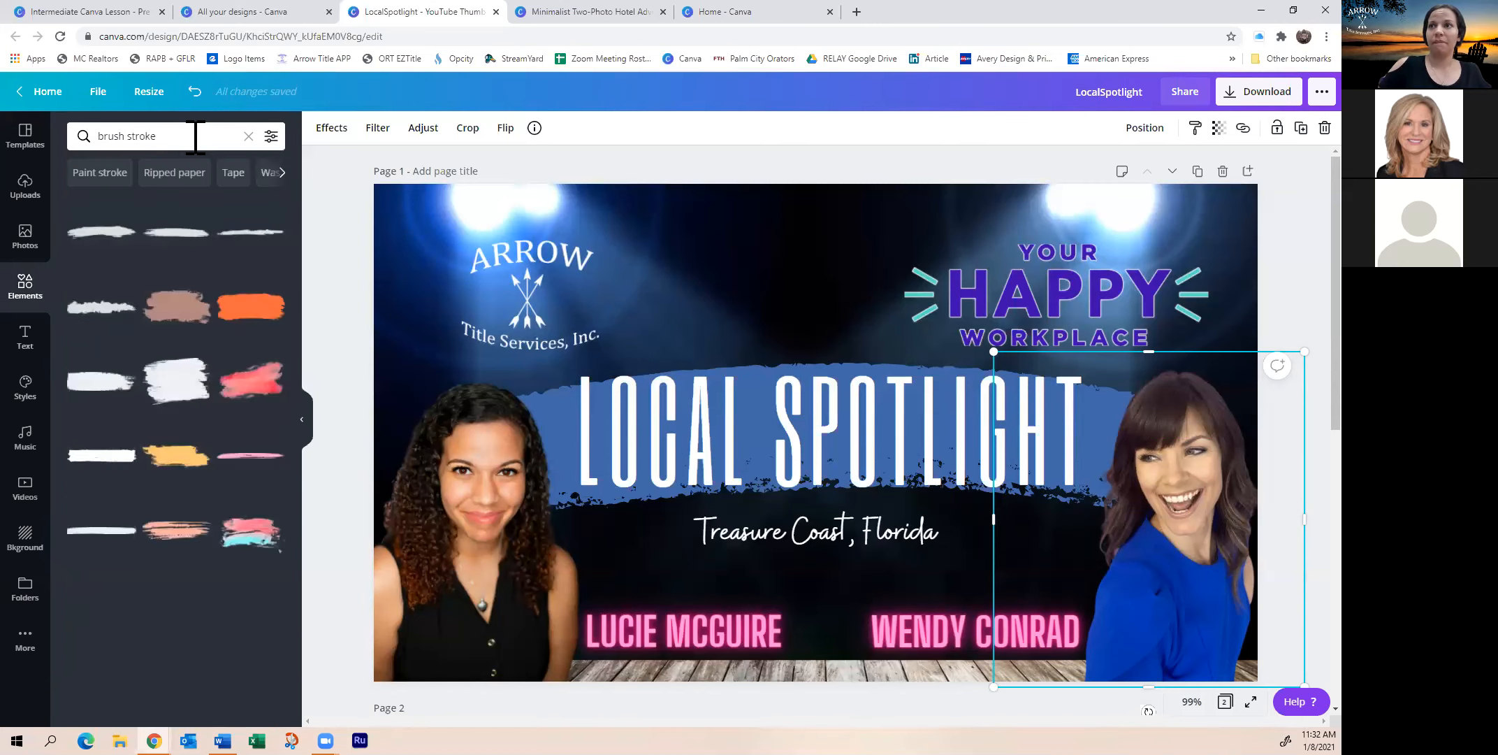
{"action": "scroll", "coordinate": [165, 447], "scroll_direction": "down", "scroll_amount": 2}
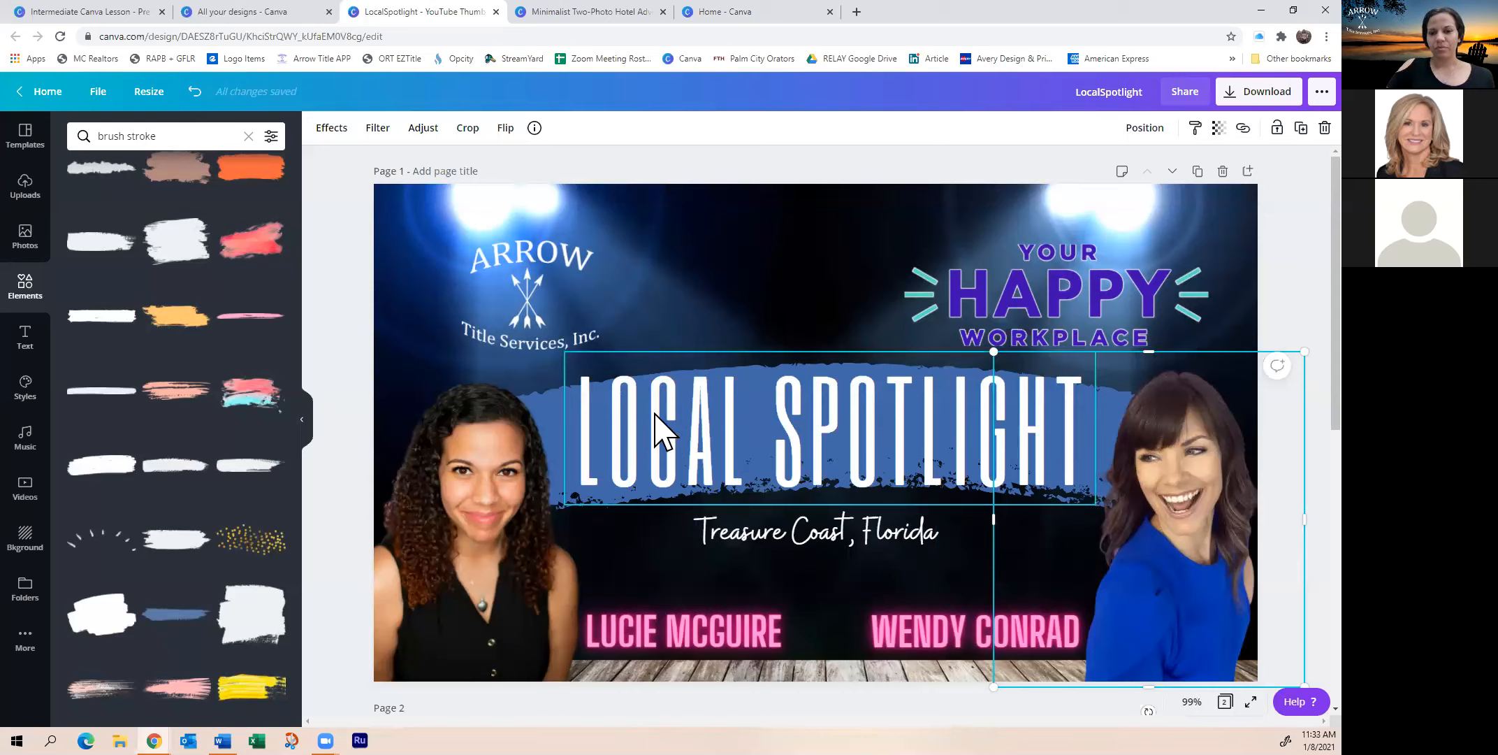
Nudge the LOCAL SPOTLIGHT title and keep it layered in front of the blue brush stroke
{"action": "left_click", "coordinate": [729, 456]}
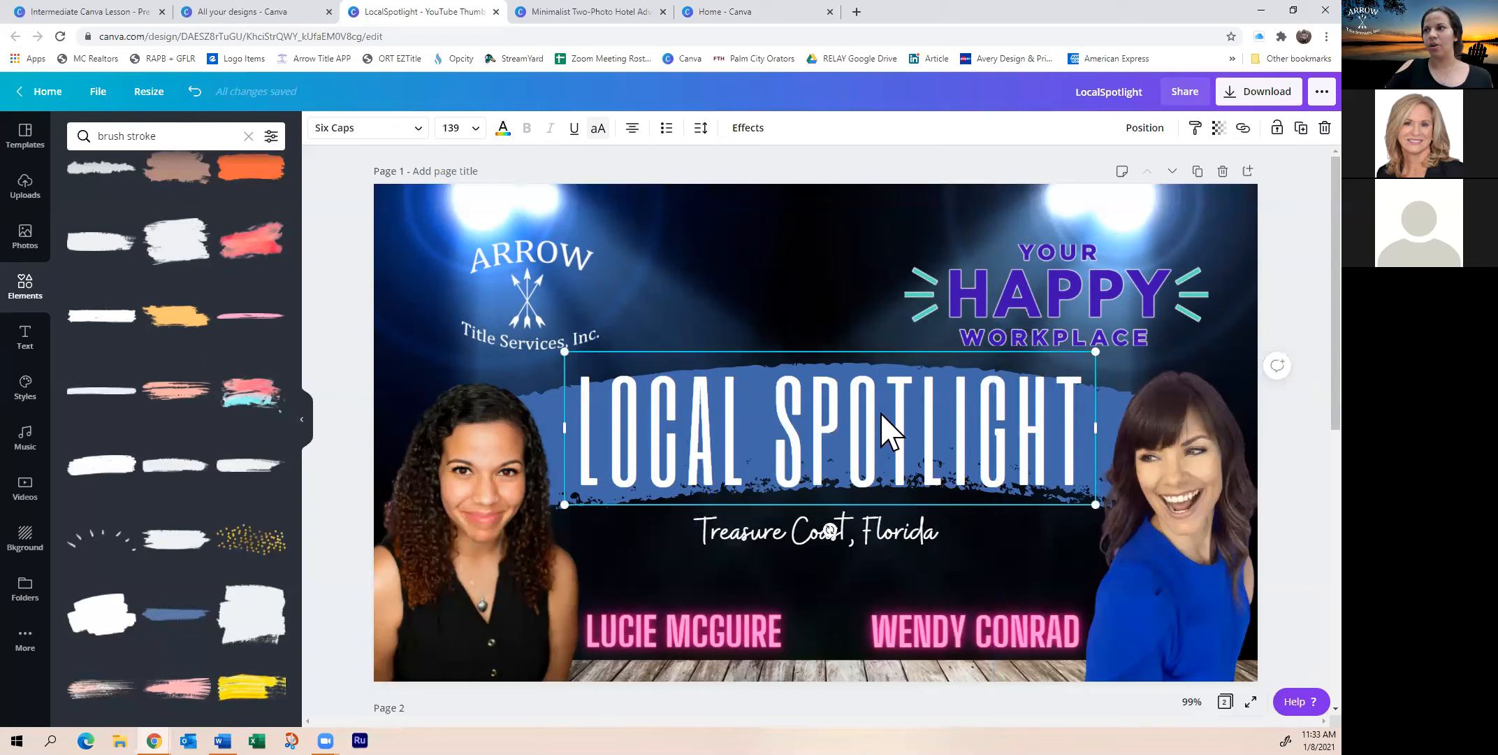
{"action": "left_click_drag", "start_coordinate": [878, 411], "coordinate": [871, 423]}
{"action": "left_click", "coordinate": [1150, 130]}
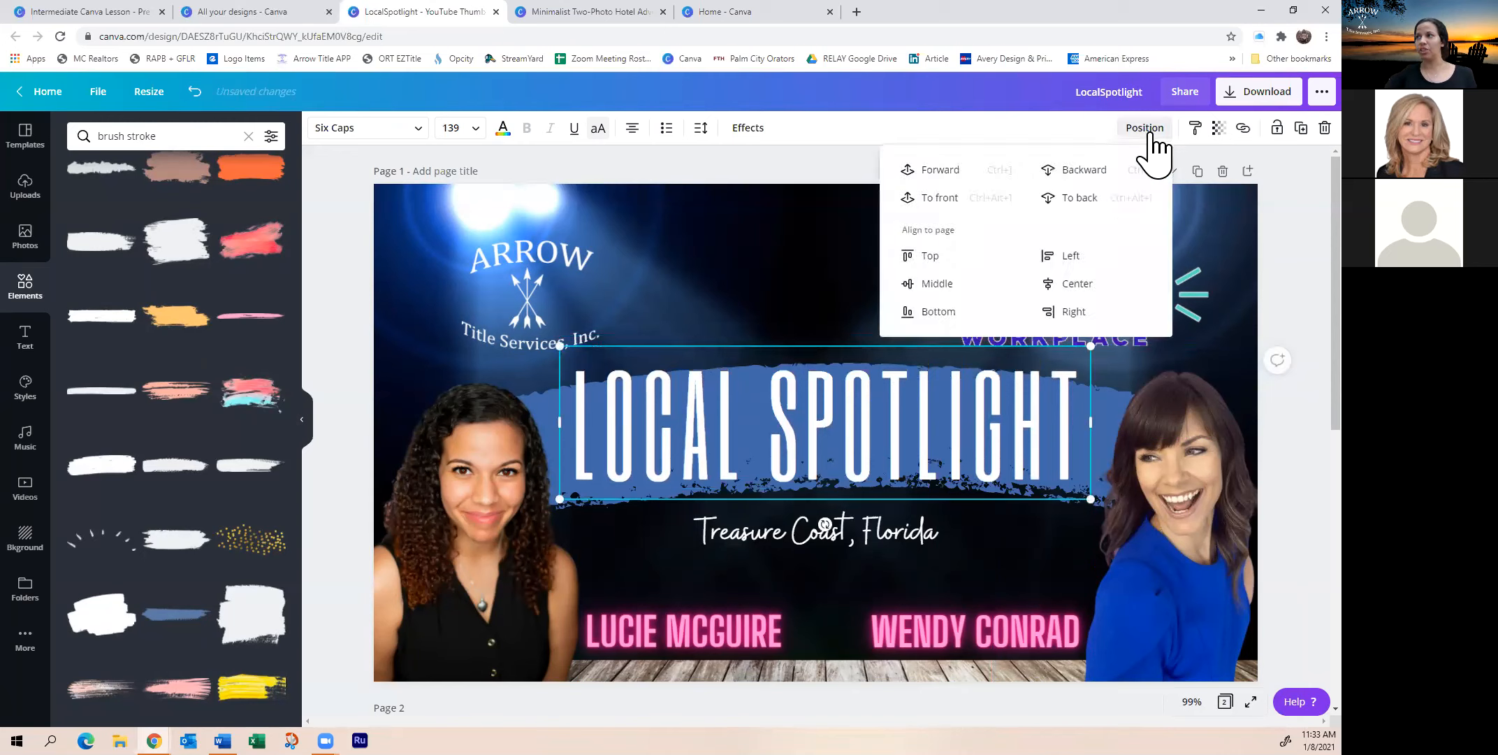
{"action": "left_click", "coordinate": [1079, 199]}
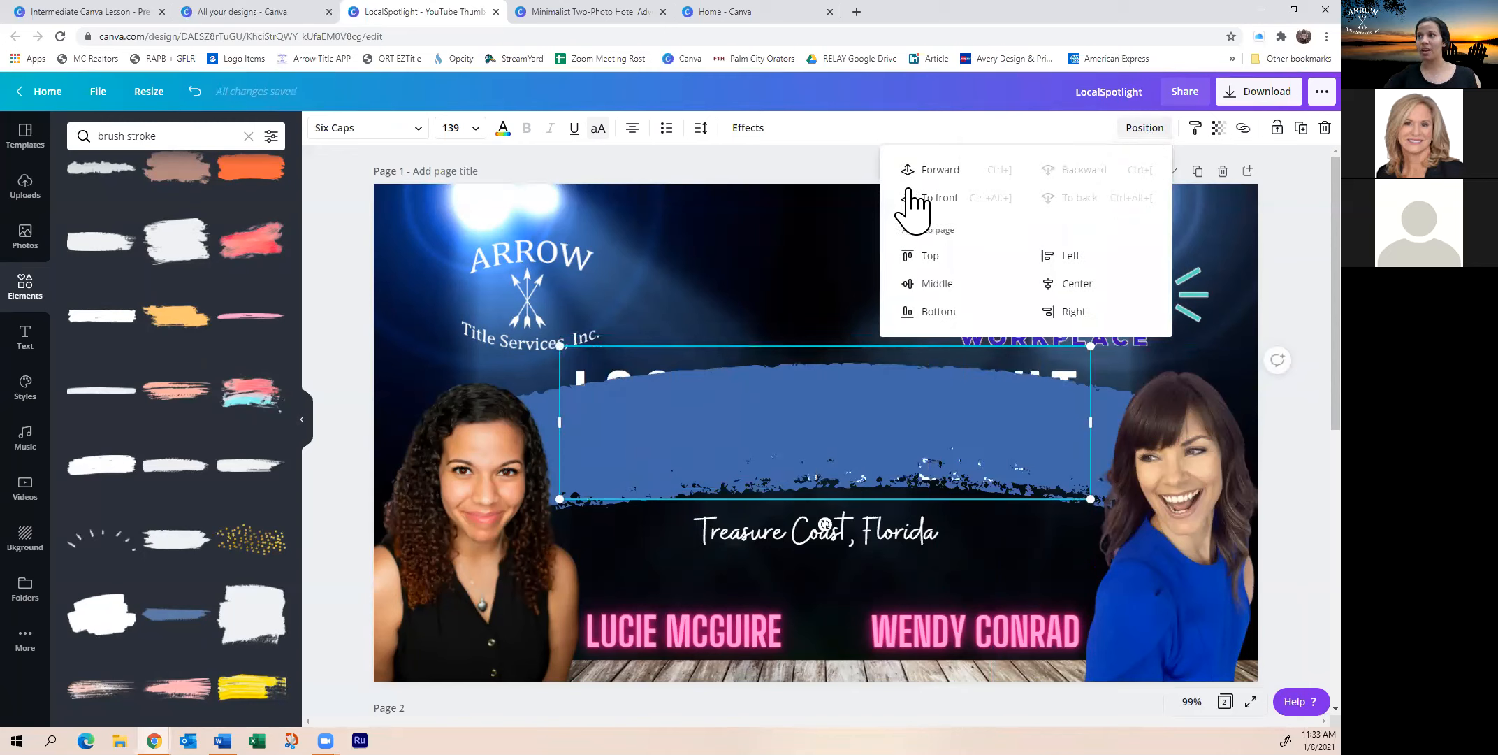
{"action": "left_click", "coordinate": [938, 198]}
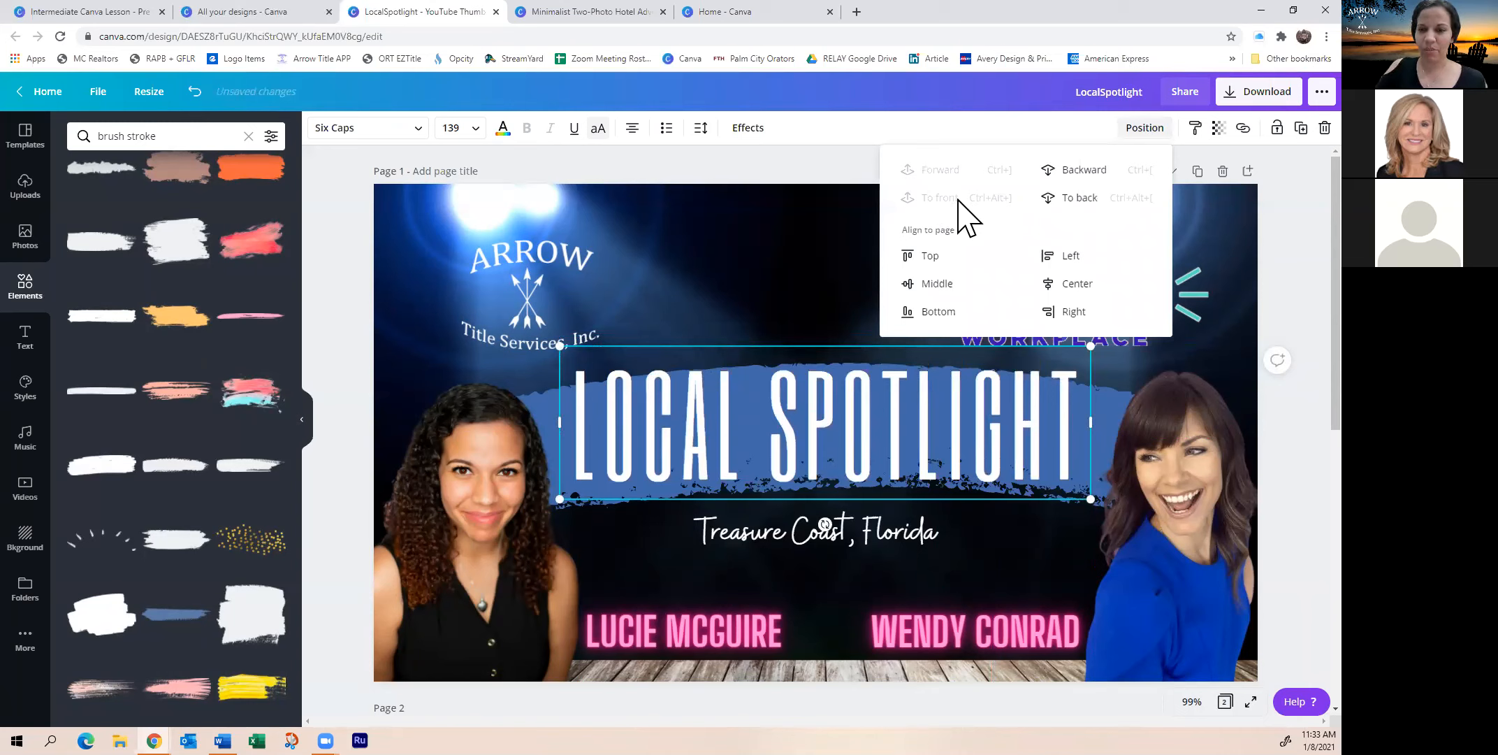
{"action": "left_click", "coordinate": [716, 259]}
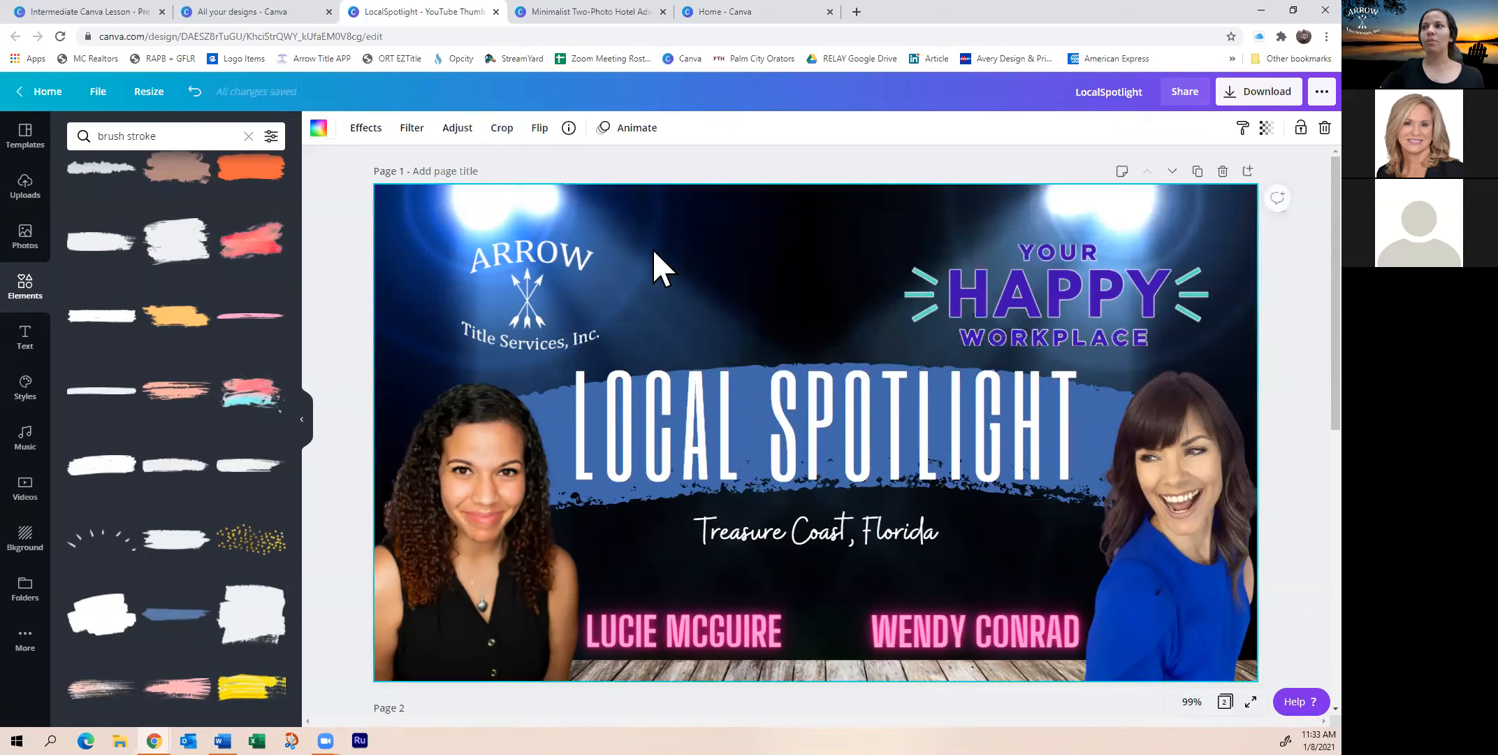
Search stock Photos for 'spotlight'
{"action": "left_click", "coordinate": [25, 238]}
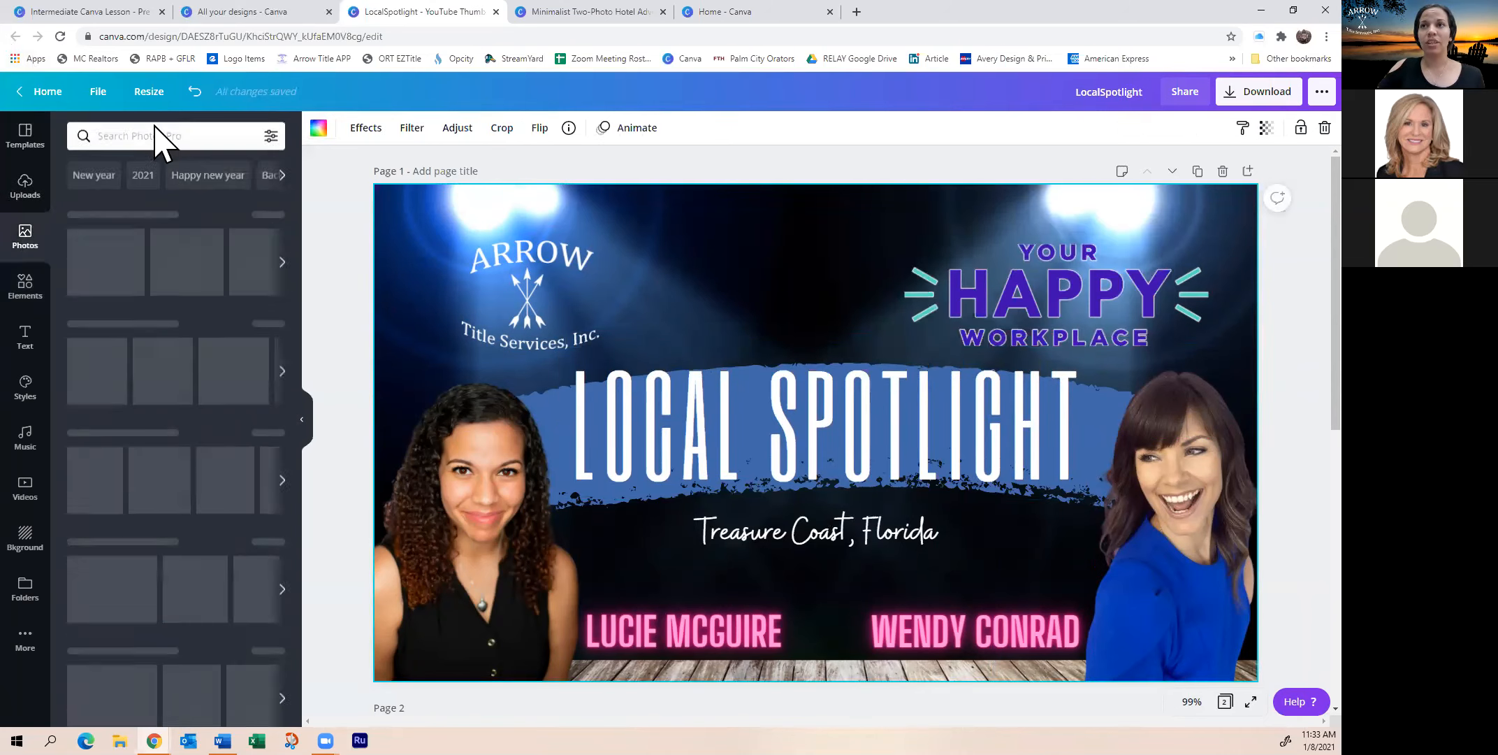
{"action": "left_click", "coordinate": [159, 135]}
{"action": "type", "text": "spotligh"}
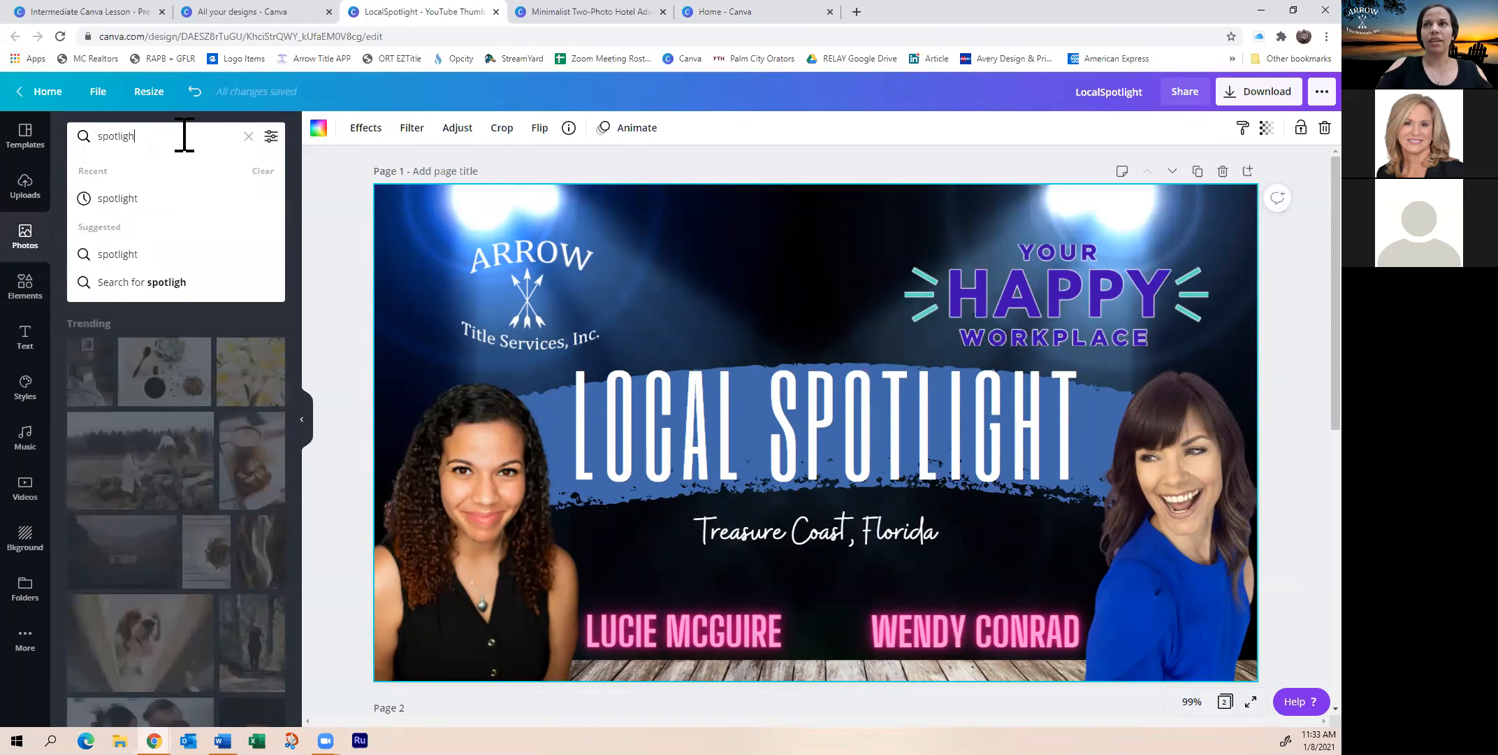
{"action": "type", "text": "t"}
{"action": "key", "text": "Return"}
{"action": "scroll", "coordinate": [185, 360], "scroll_direction": "down", "scroll_amount": 1}
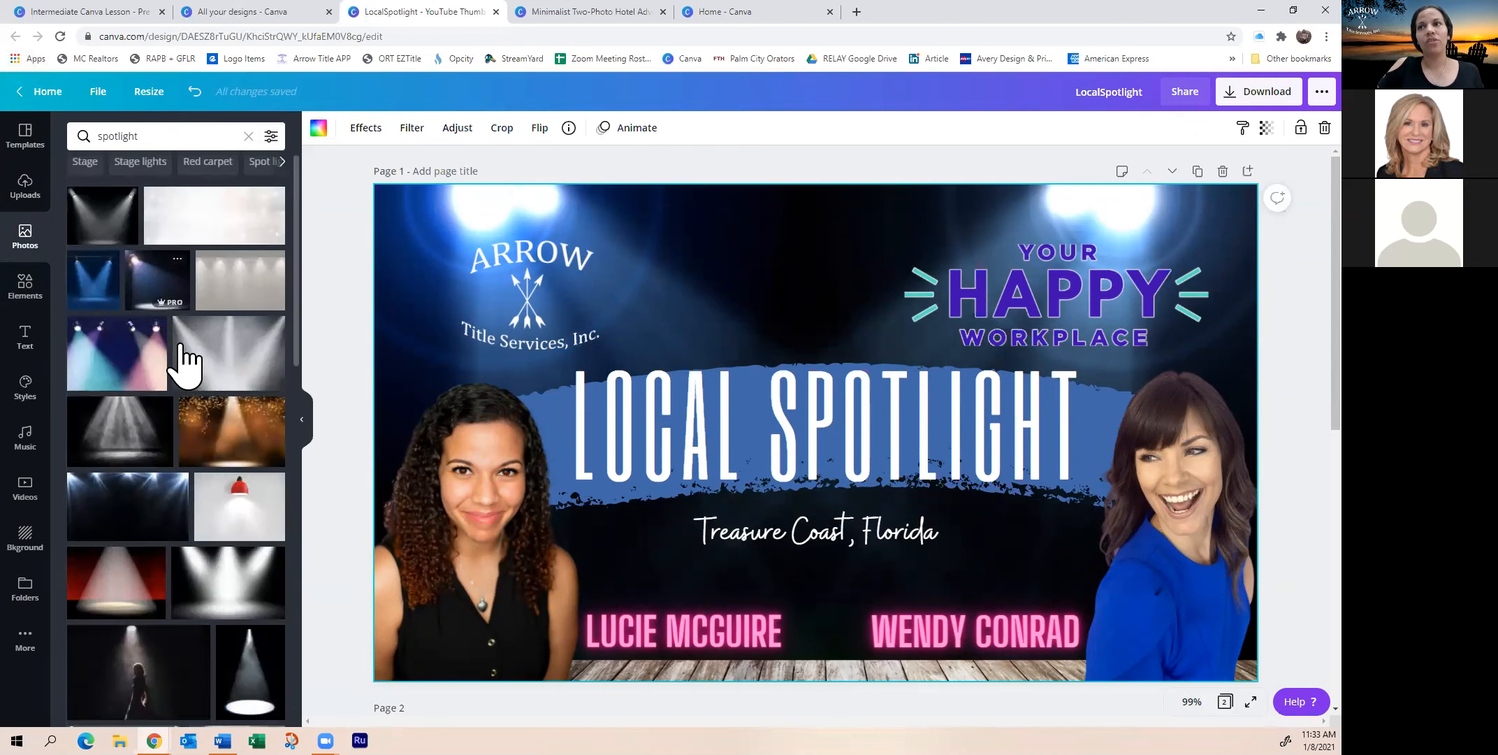
{"action": "scroll", "coordinate": [185, 360], "scroll_direction": "down", "scroll_amount": 3}
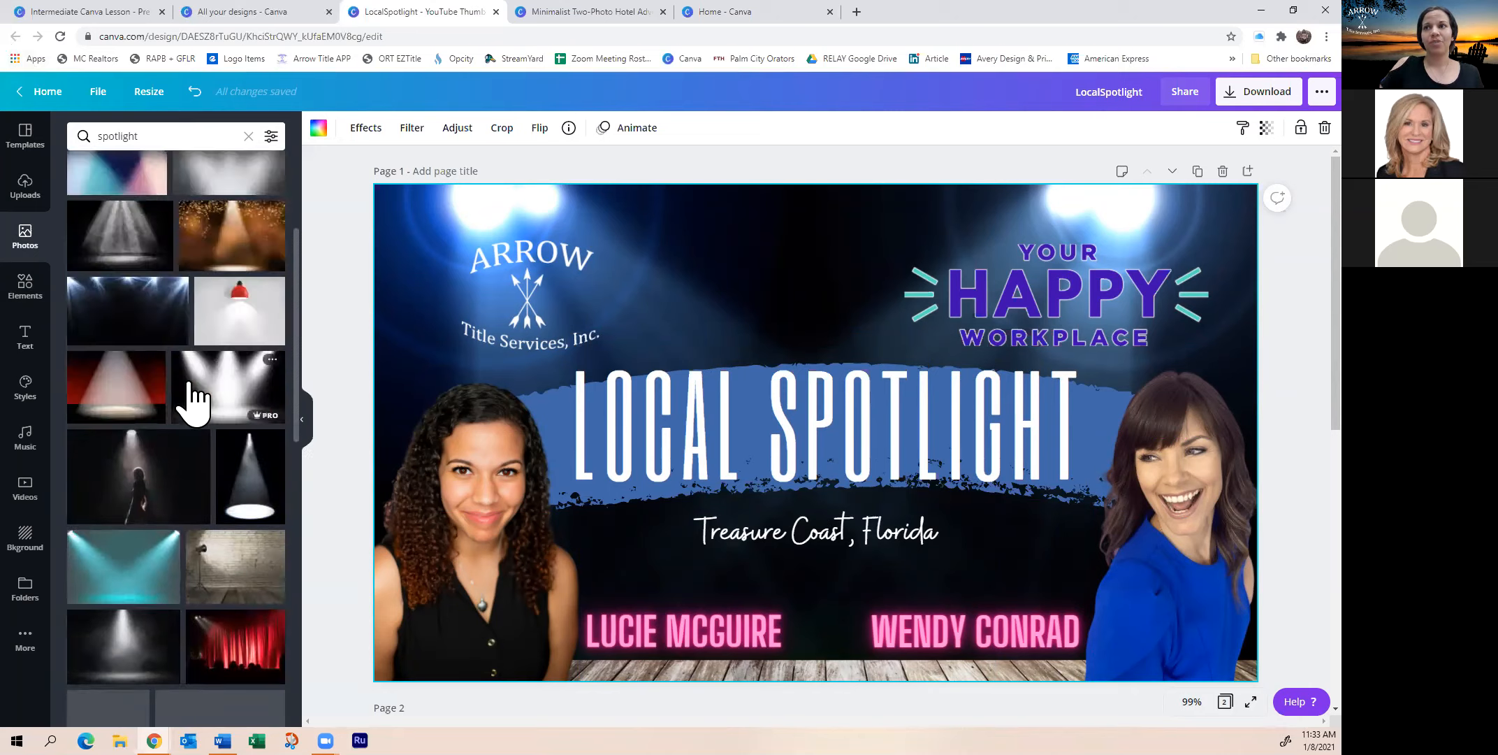
{"action": "scroll", "coordinate": [193, 398], "scroll_direction": "up", "scroll_amount": 4}
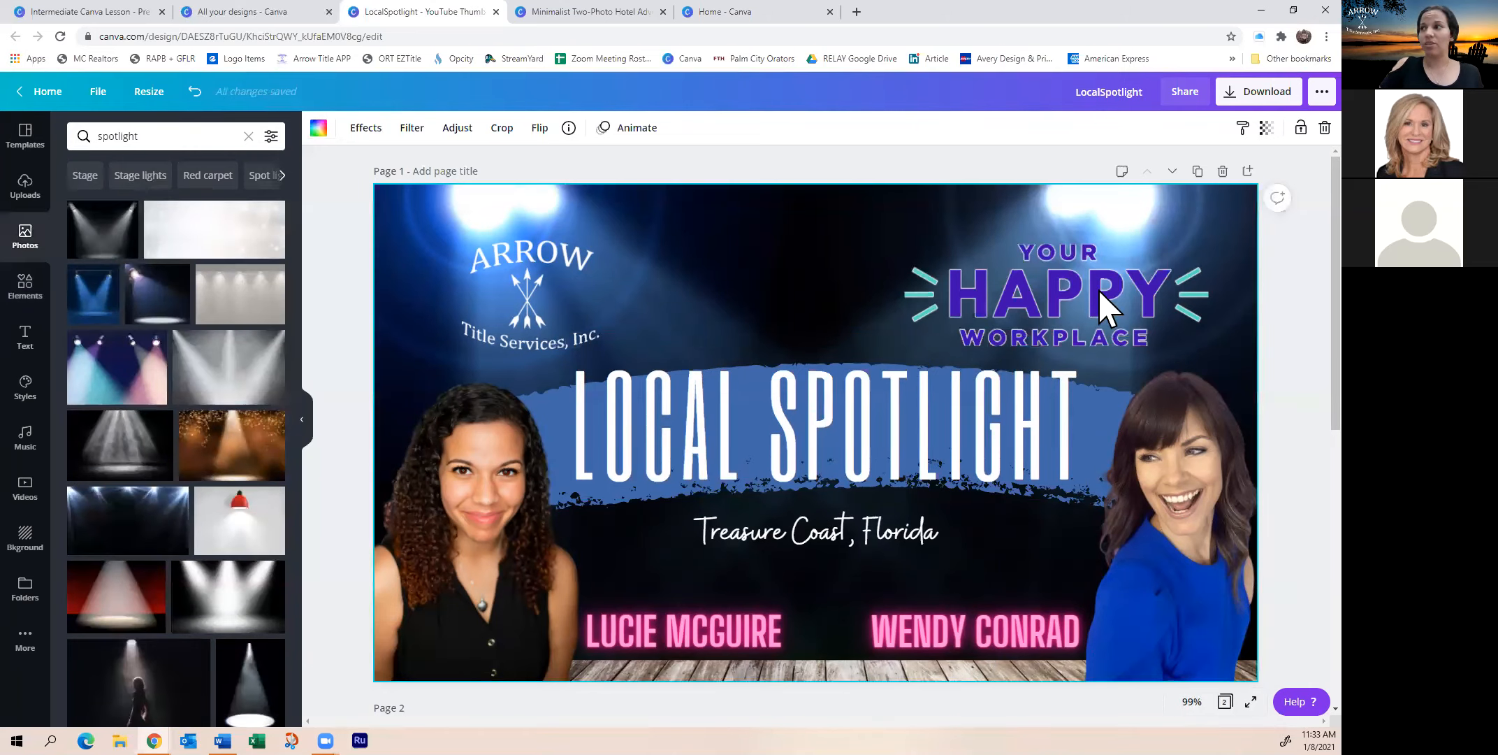
Duplicate the first page to create Page 2
{"action": "left_click", "coordinate": [1198, 174]}
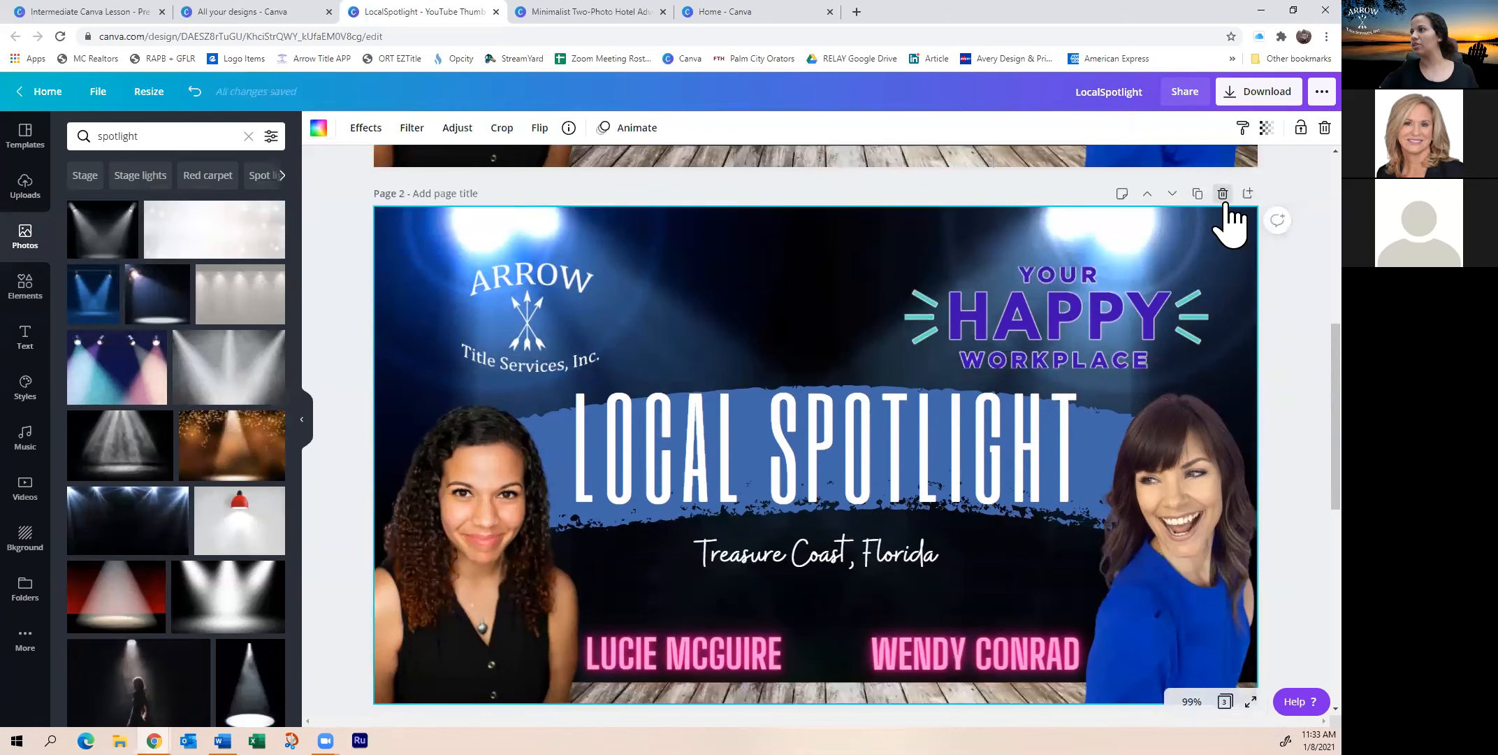
{"action": "left_click", "coordinate": [1223, 194]}
{"action": "scroll", "coordinate": [699, 367], "scroll_direction": "up", "scroll_amount": 3}
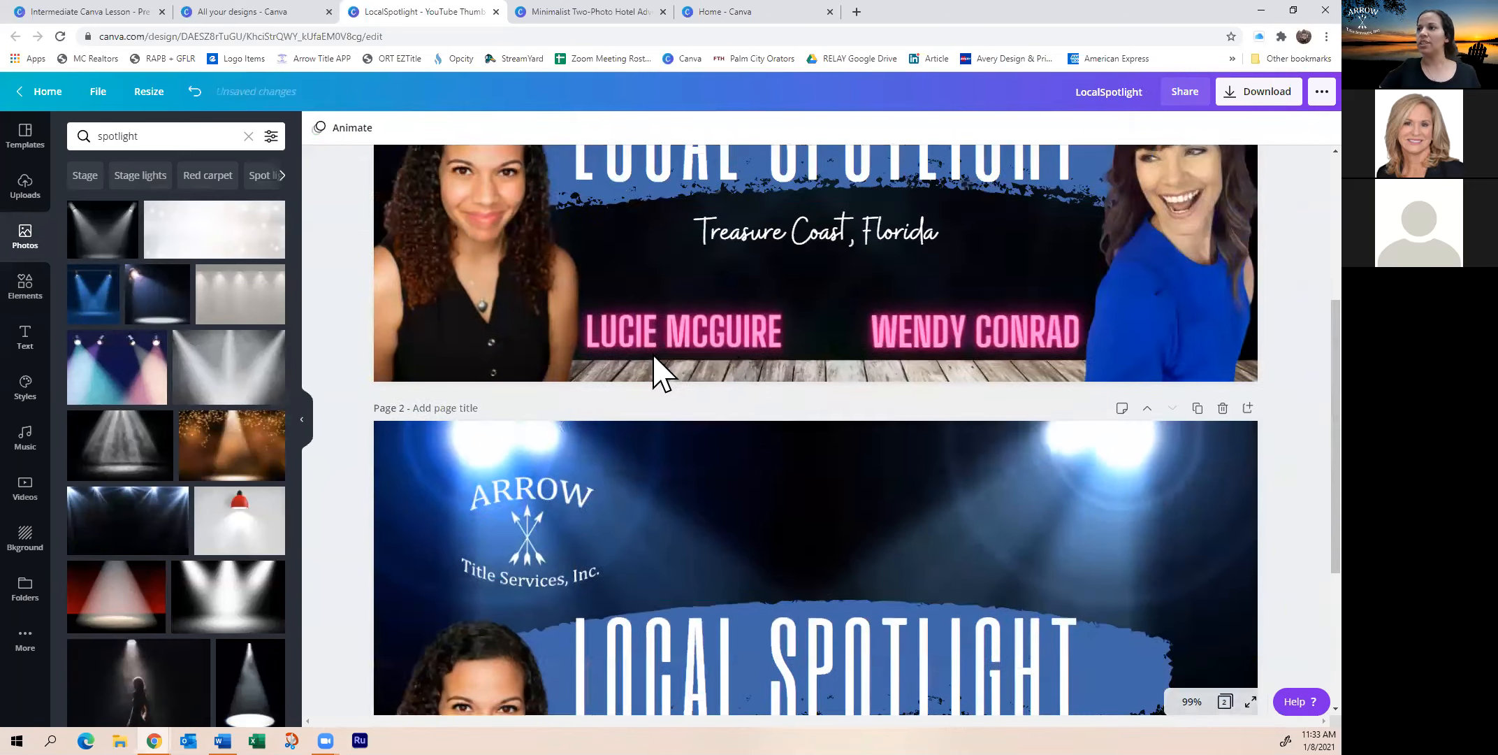
{"action": "scroll", "coordinate": [657, 371], "scroll_direction": "up", "scroll_amount": 4}
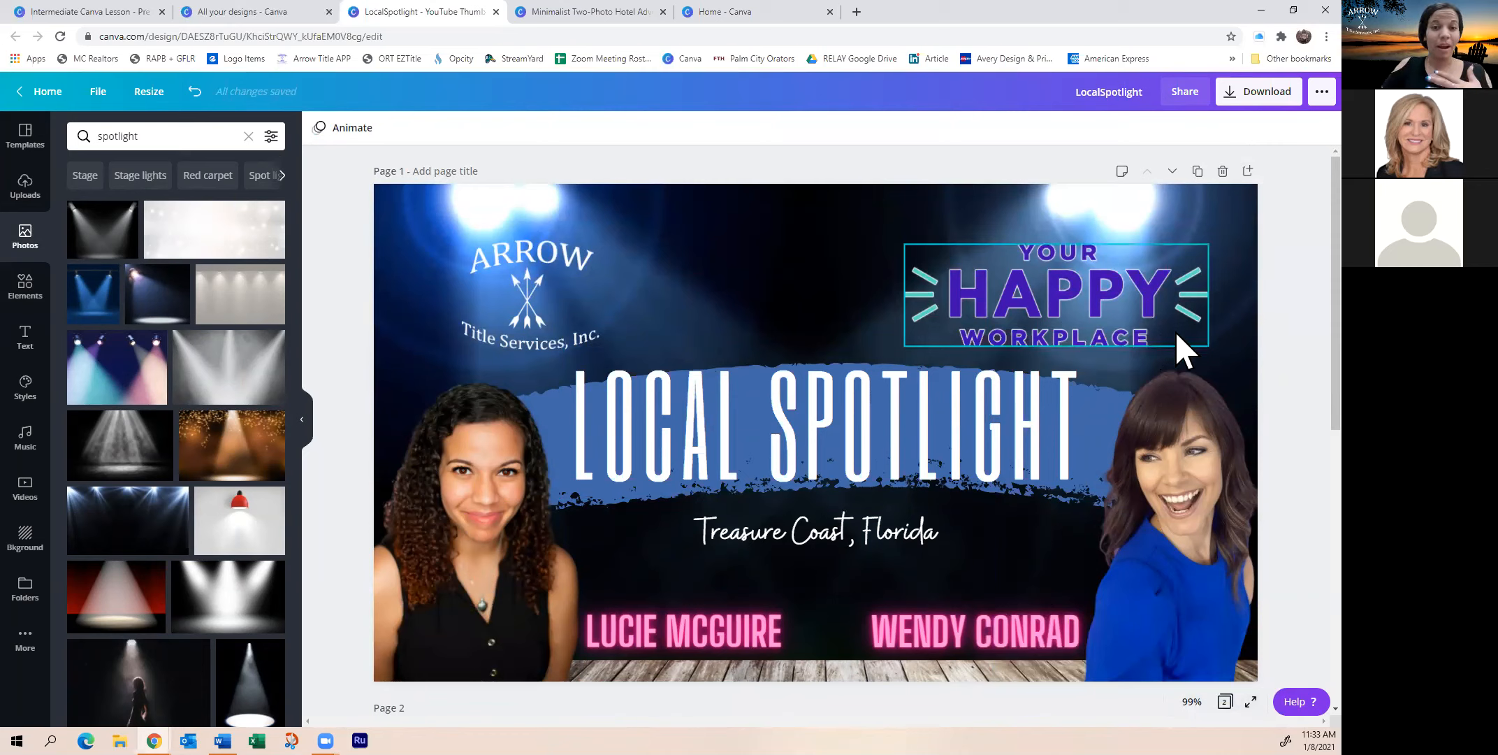
{"action": "left_click", "coordinate": [1199, 172]}
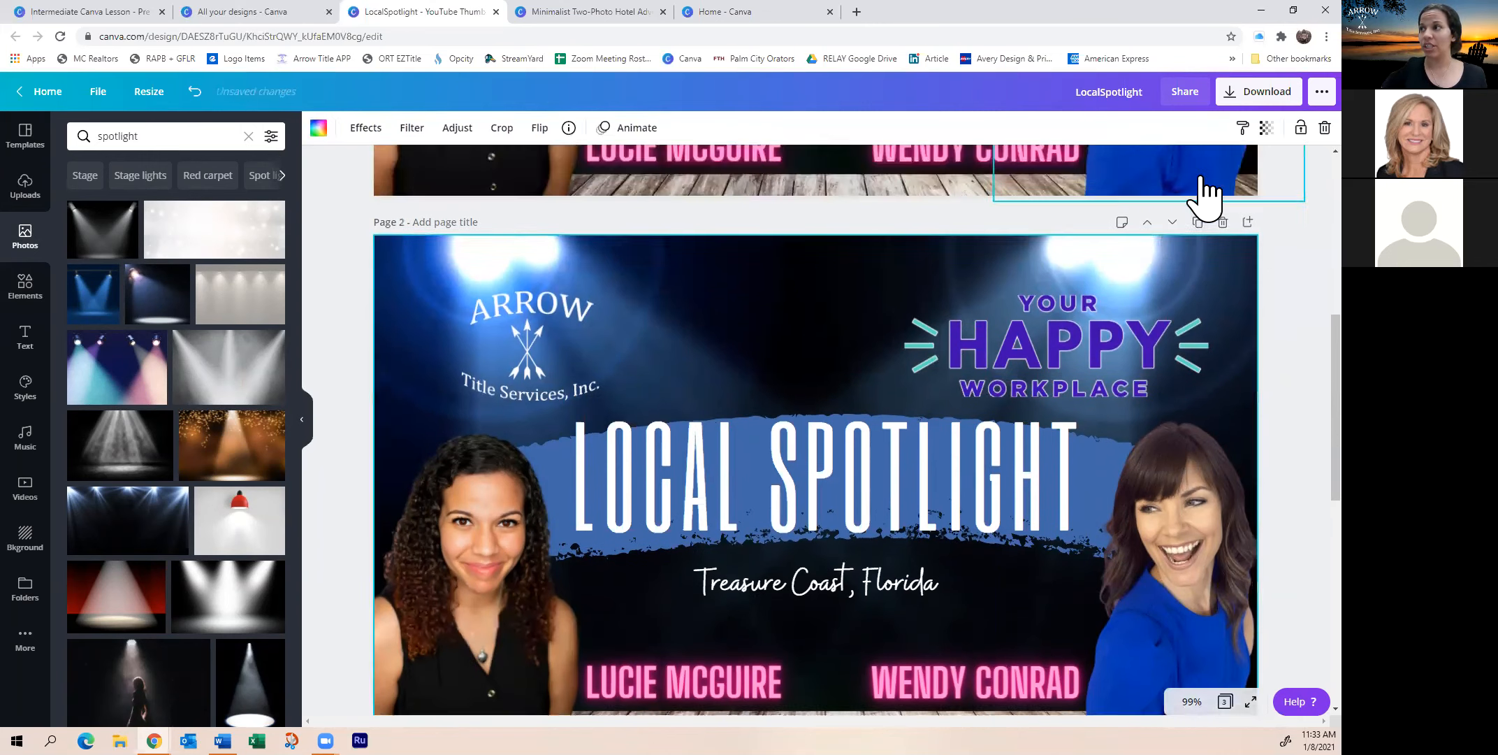
{"action": "scroll", "coordinate": [1020, 458], "scroll_direction": "down", "scroll_amount": 3}
{"action": "scroll", "coordinate": [1030, 472], "scroll_direction": "up", "scroll_amount": 10}
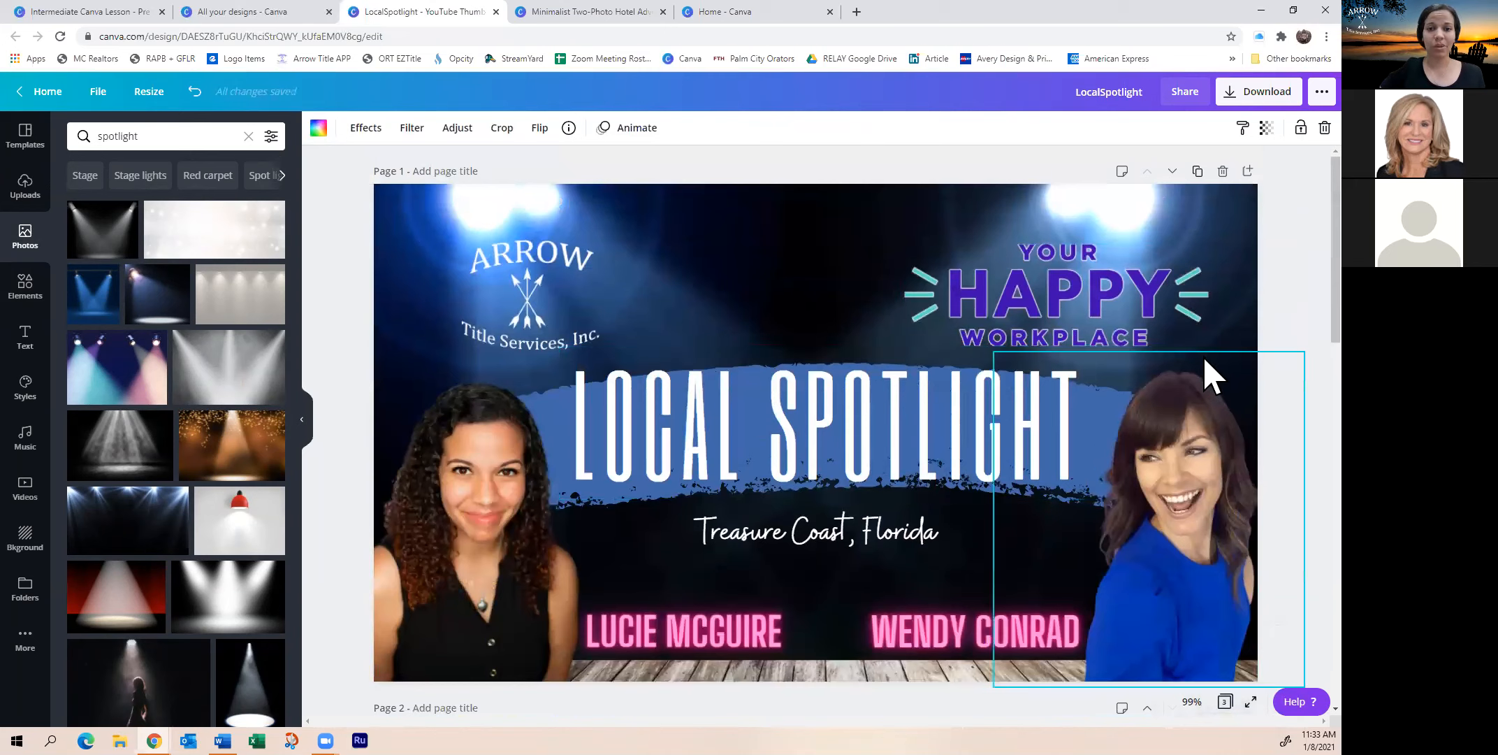
Add the multicolour spotlight photo and set it as Page 2's background
{"action": "scroll", "coordinate": [1210, 364], "scroll_direction": "down", "scroll_amount": 5}
{"action": "scroll", "coordinate": [1188, 545], "scroll_direction": "down", "scroll_amount": 3}
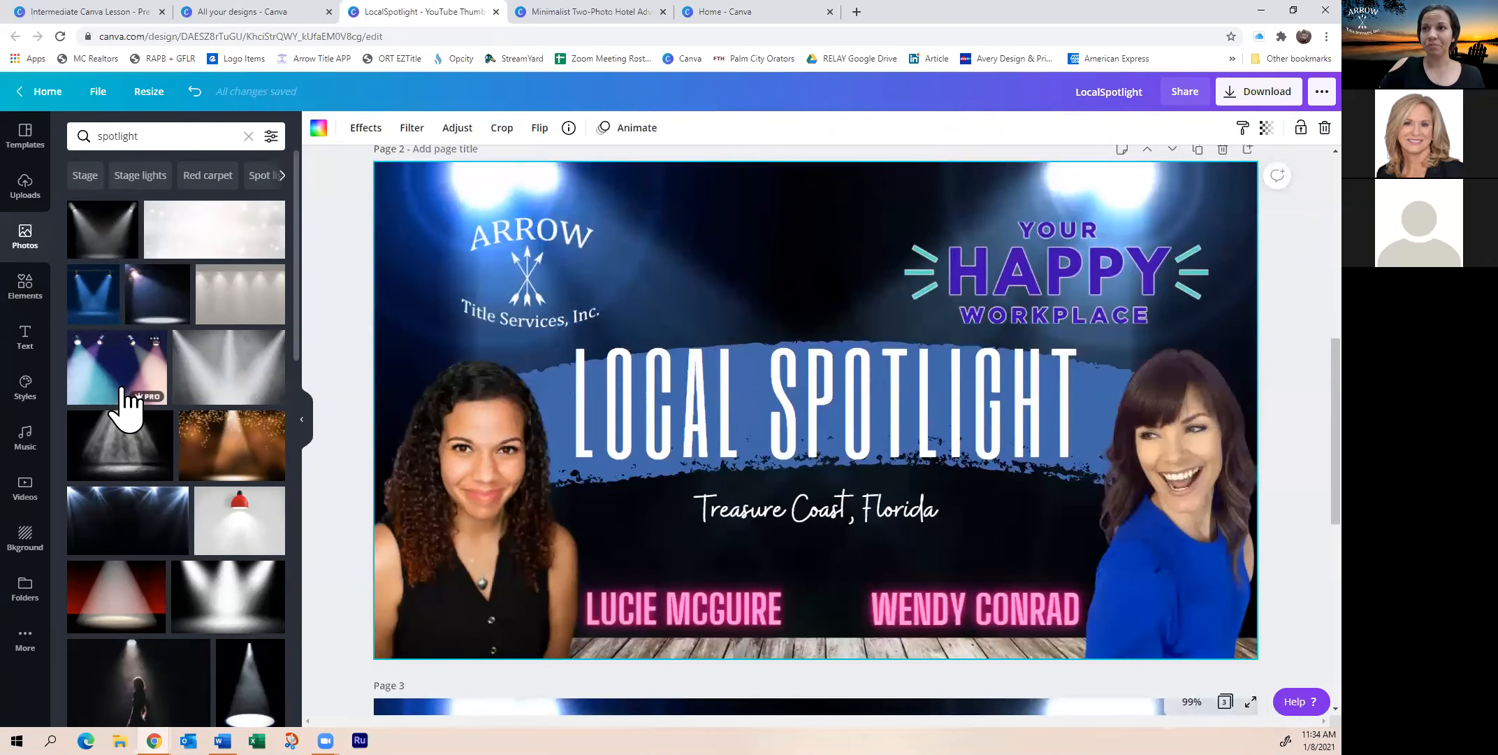
{"action": "left_click", "coordinate": [109, 367]}
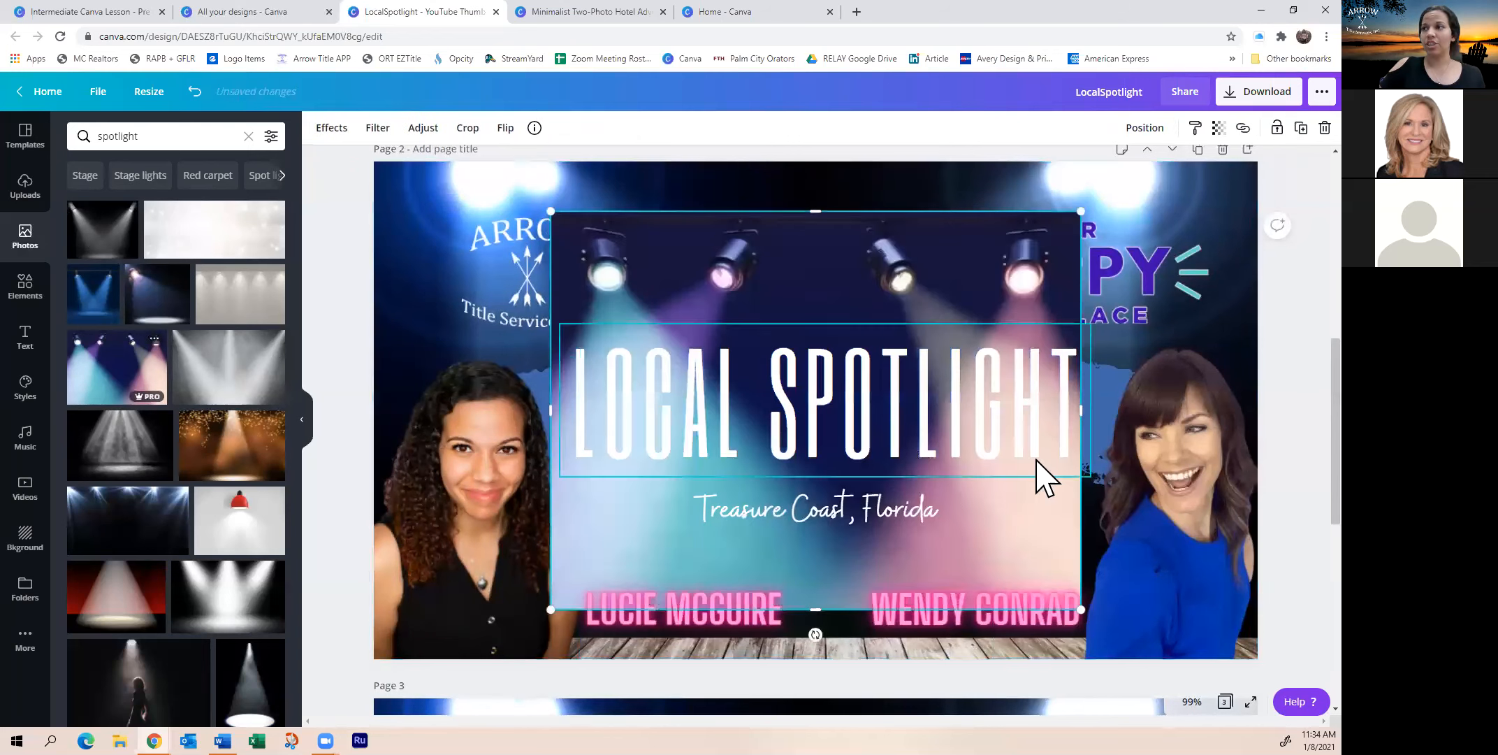
{"action": "right_click", "coordinate": [790, 263]}
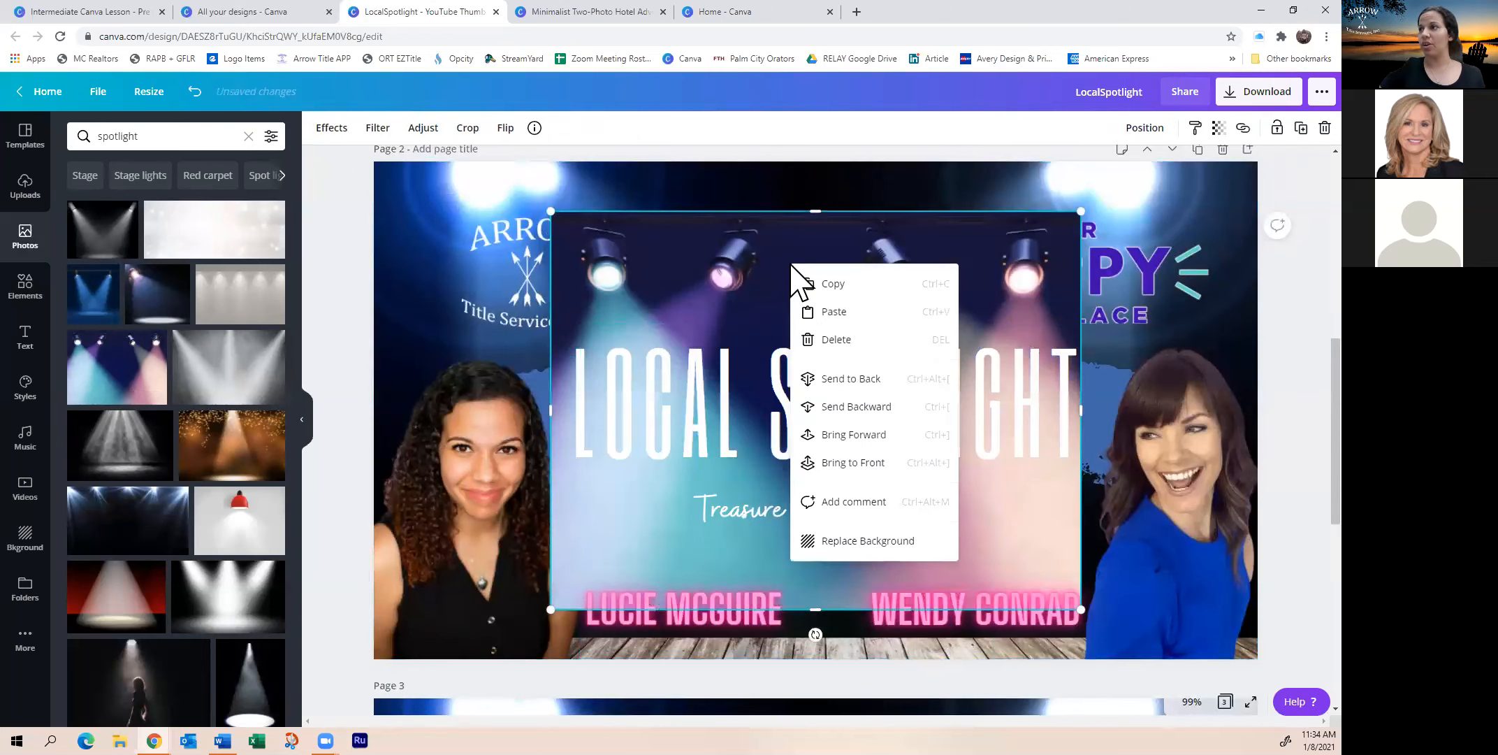
{"action": "left_click", "coordinate": [847, 541]}
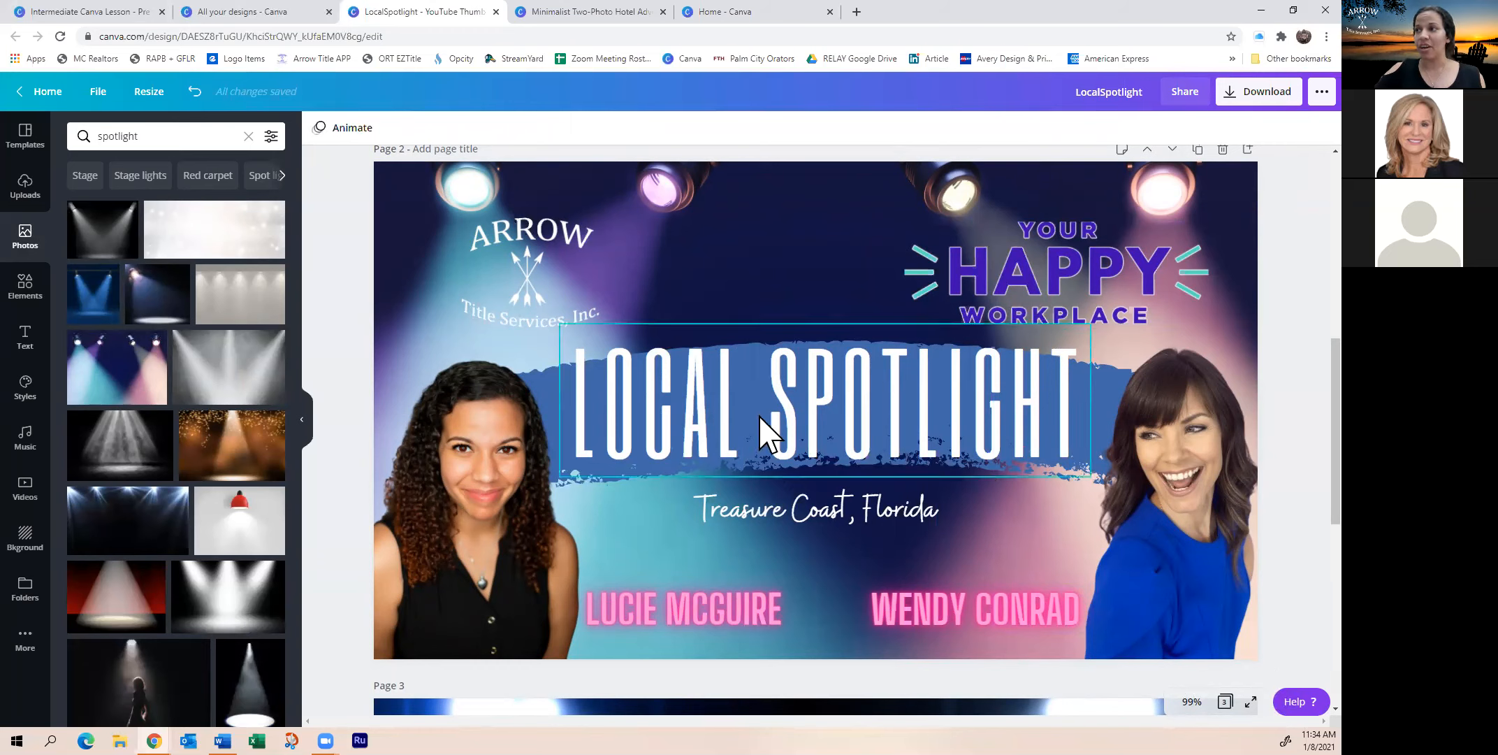
{"action": "left_click", "coordinate": [745, 519]}
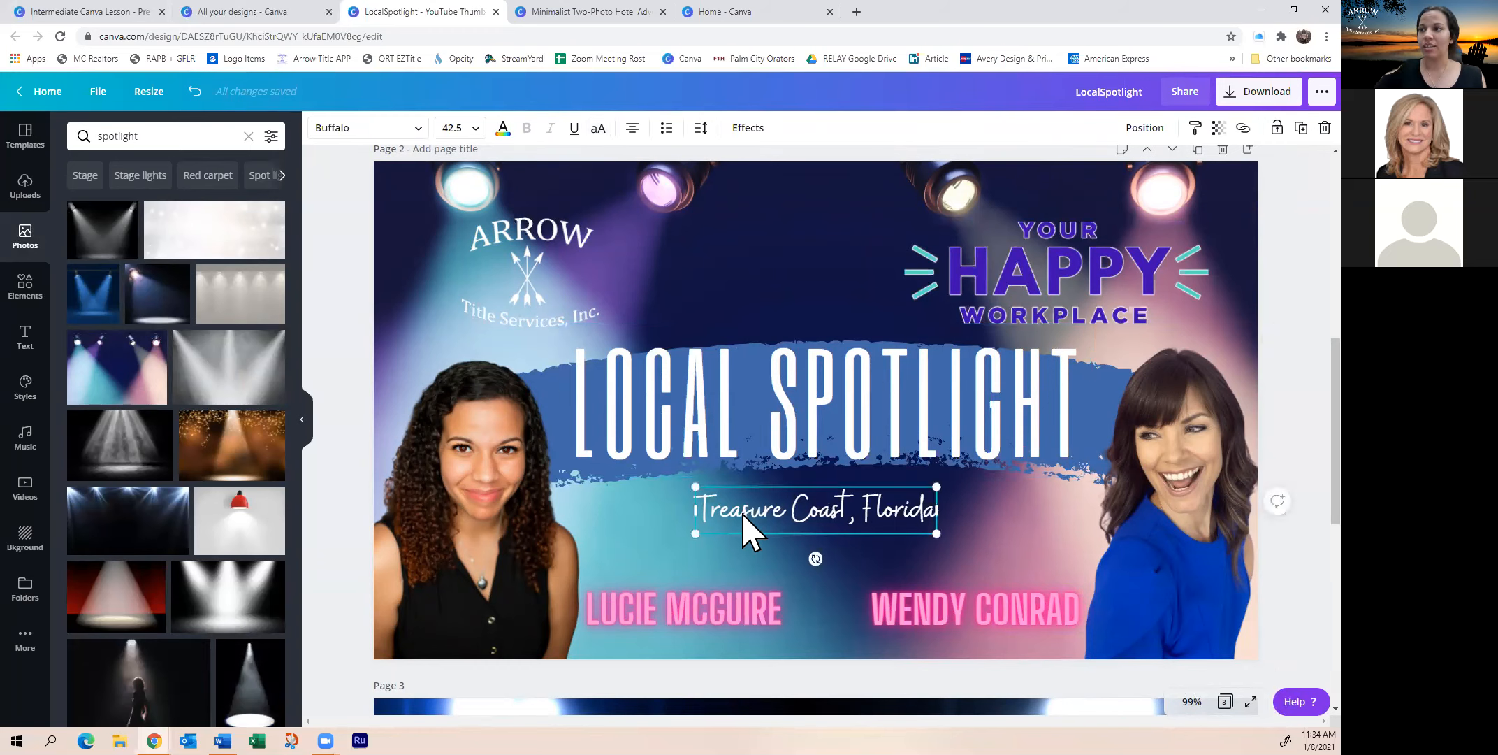
{"action": "left_click", "coordinate": [563, 282]}
{"action": "left_click", "coordinate": [991, 265]}
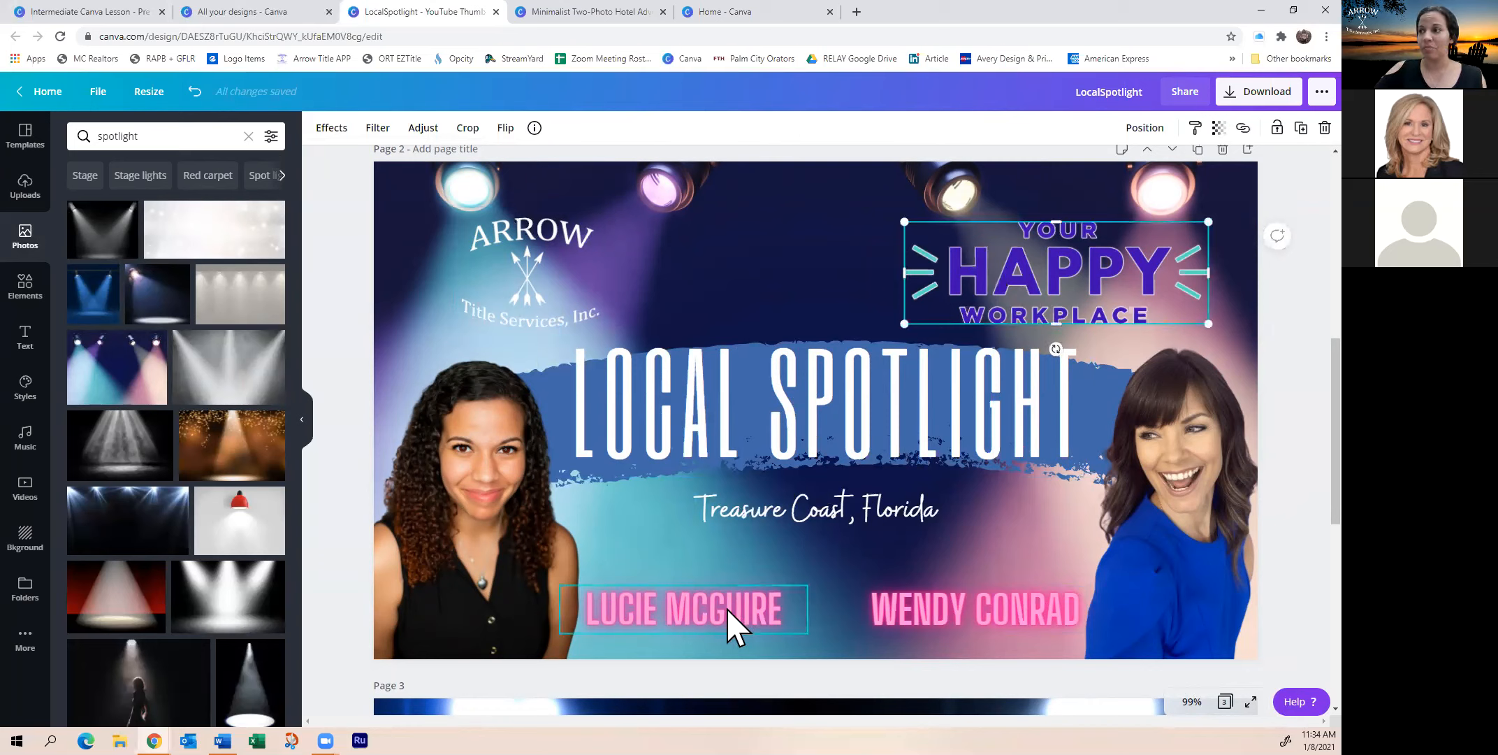
{"action": "left_click", "coordinate": [981, 624]}
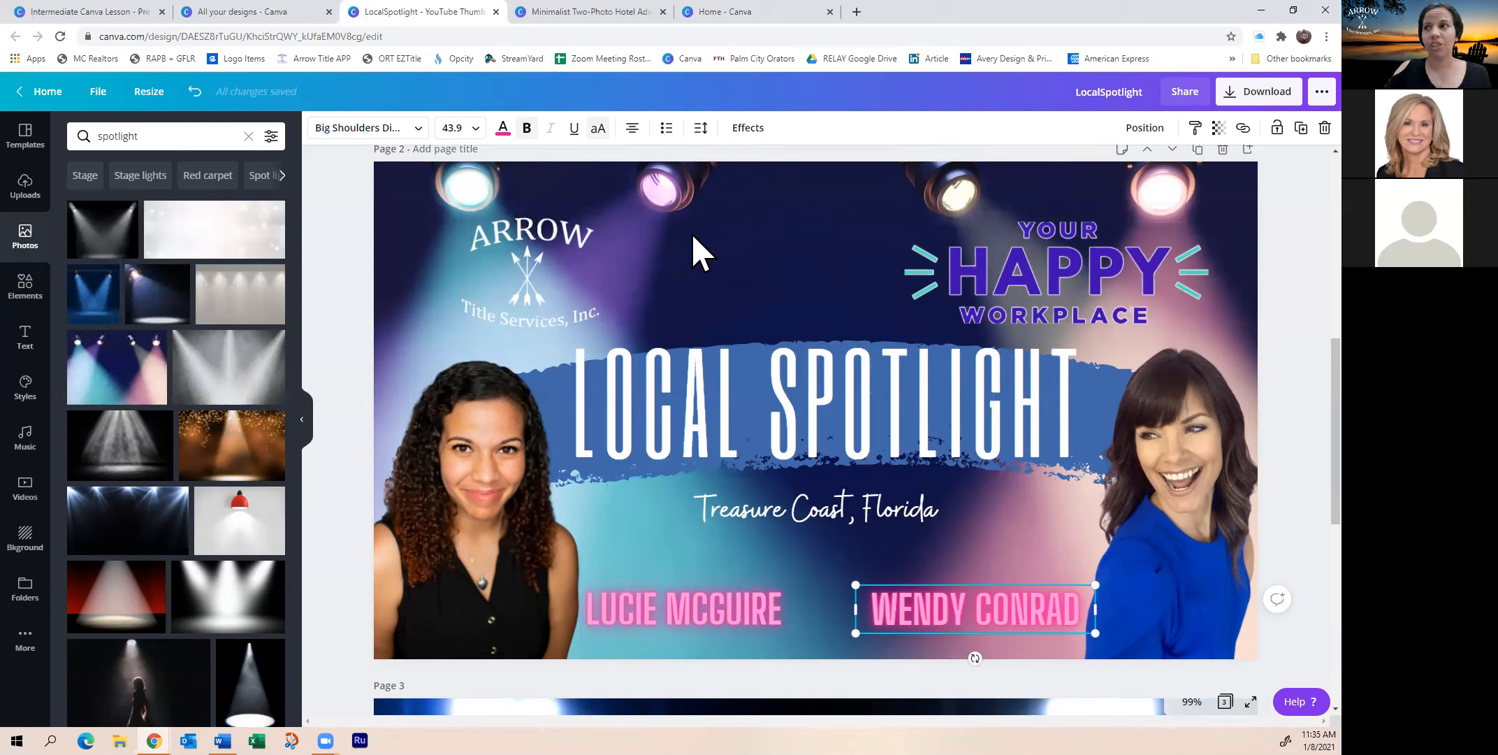
Add a blank page to the Minimalist Two-Photo Hotel poster
{"action": "left_click", "coordinate": [741, 14]}
{"action": "left_click", "coordinate": [633, 13]}
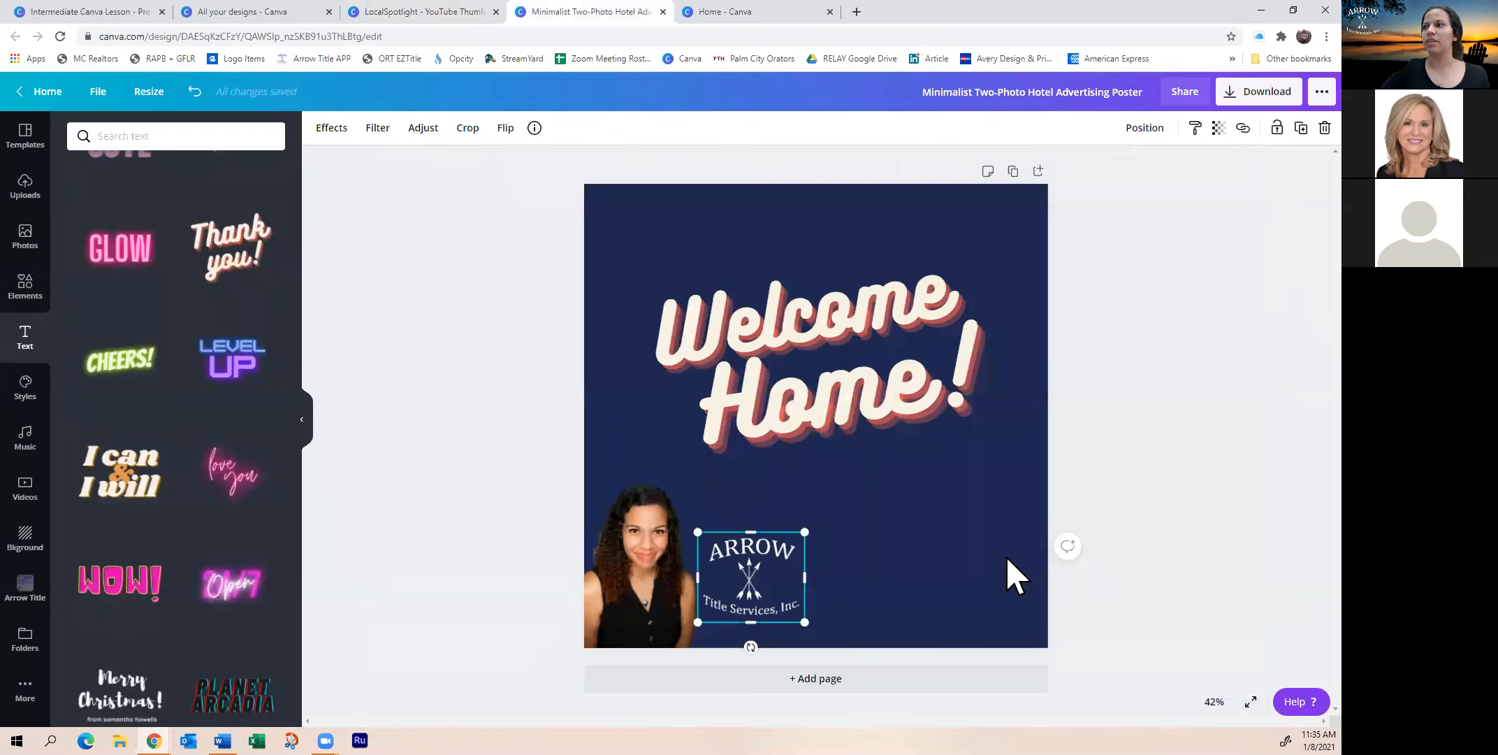
{"action": "left_click", "coordinate": [1039, 175]}
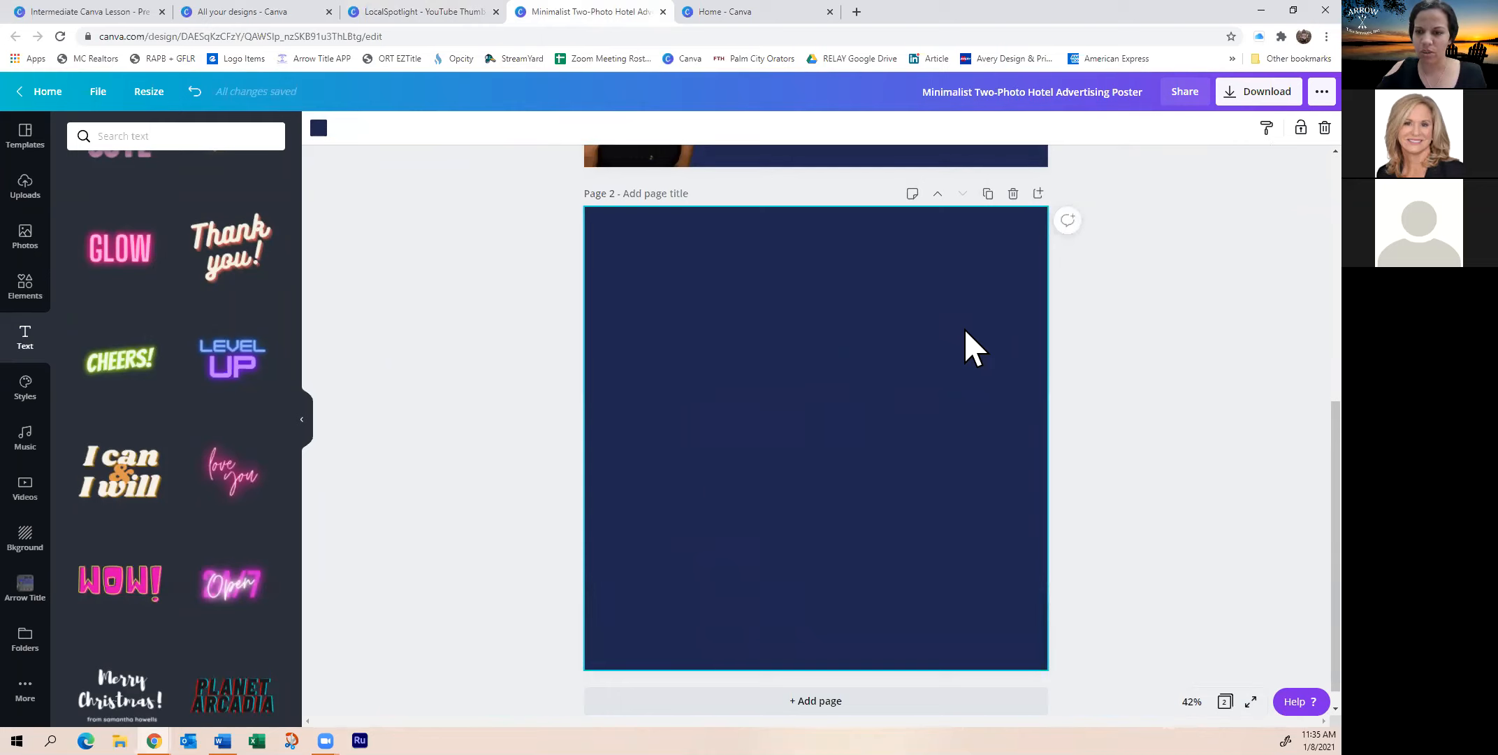
Return to the LocalSpotlight thumbnail and bring back the spotlight photo results
{"action": "left_click", "coordinate": [394, 14]}
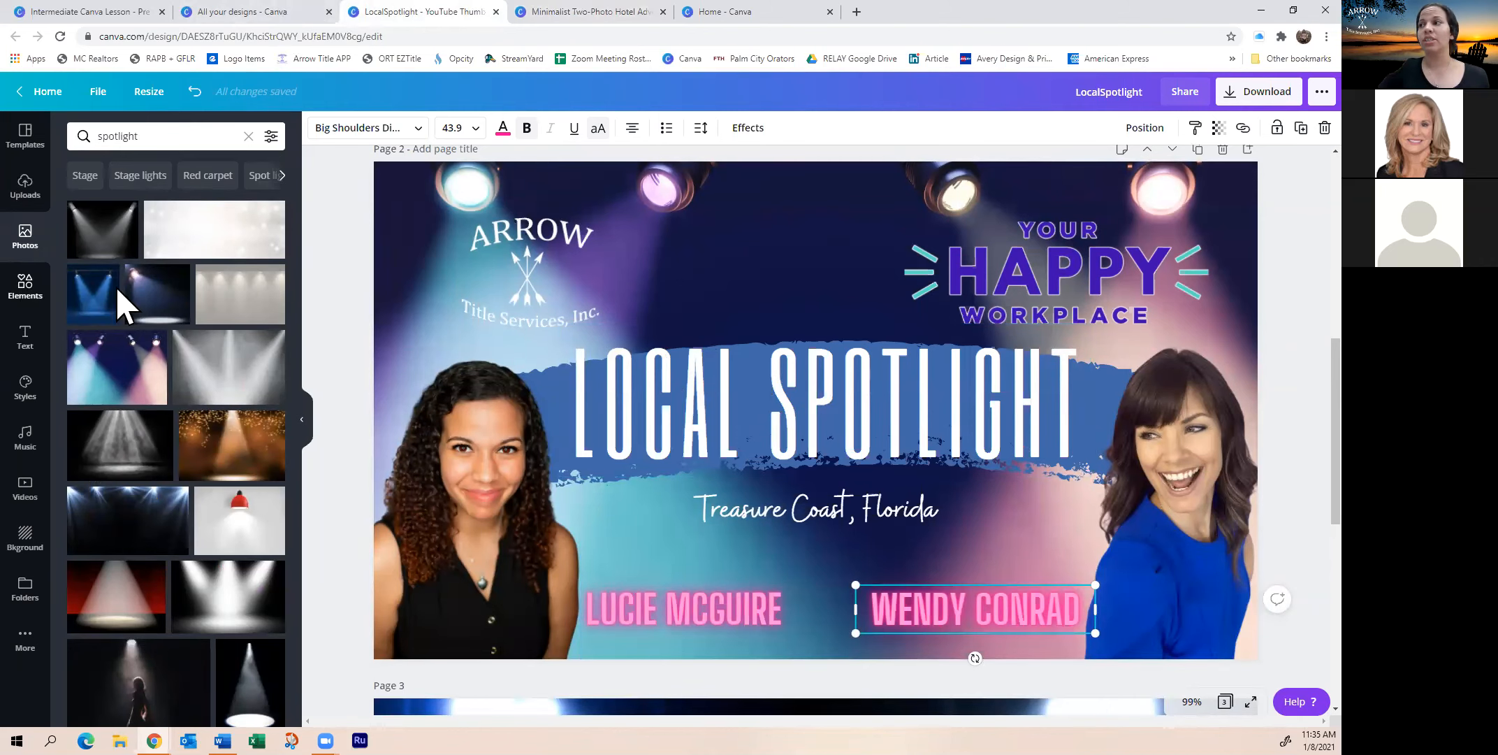
{"action": "left_click", "coordinate": [27, 290]}
{"action": "left_click", "coordinate": [28, 246]}
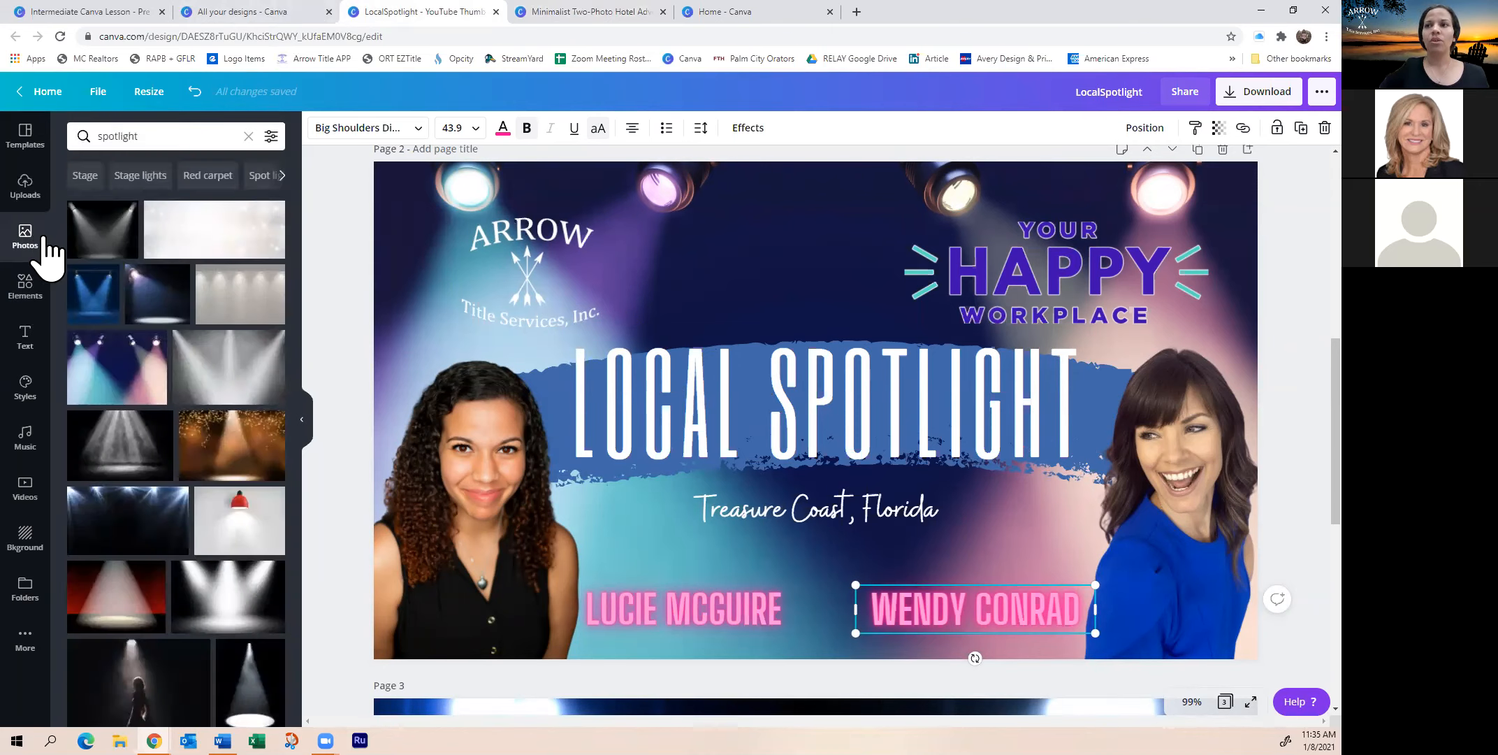
{"action": "scroll", "coordinate": [145, 620], "scroll_direction": "down", "scroll_amount": 1}
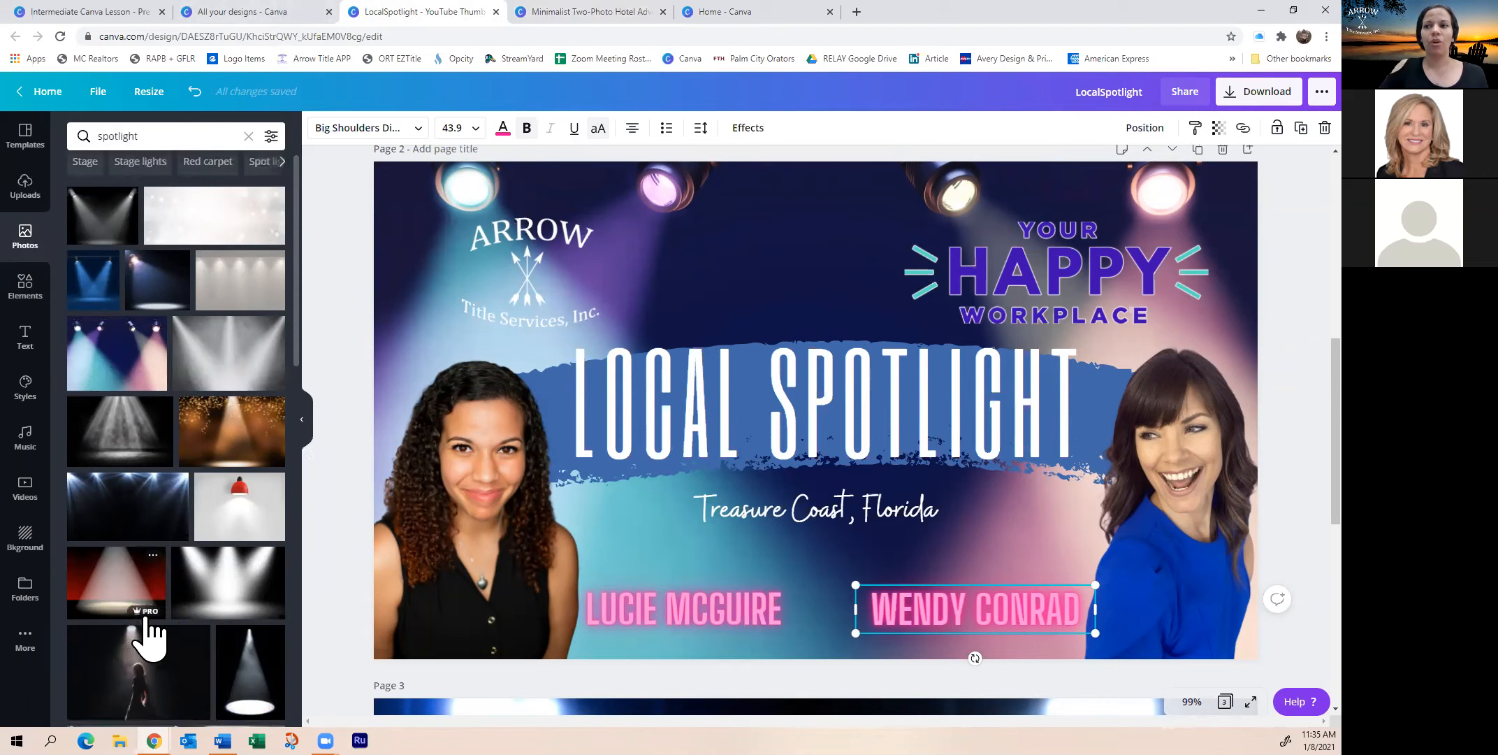
{"action": "scroll", "coordinate": [145, 622], "scroll_direction": "down", "scroll_amount": 2}
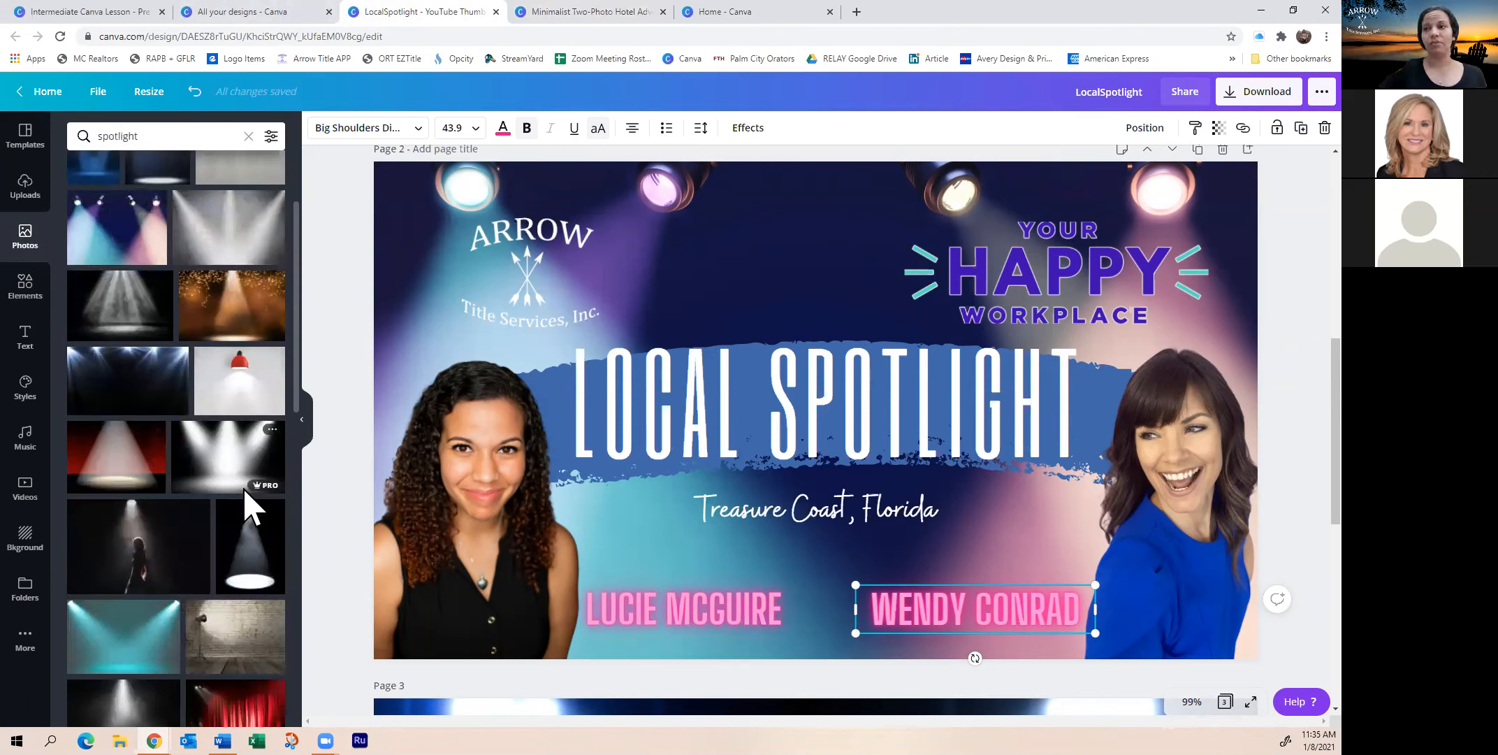
Switch the side panel to the 'brush stroke' element results
{"action": "scroll", "coordinate": [202, 429], "scroll_direction": "down", "scroll_amount": 3}
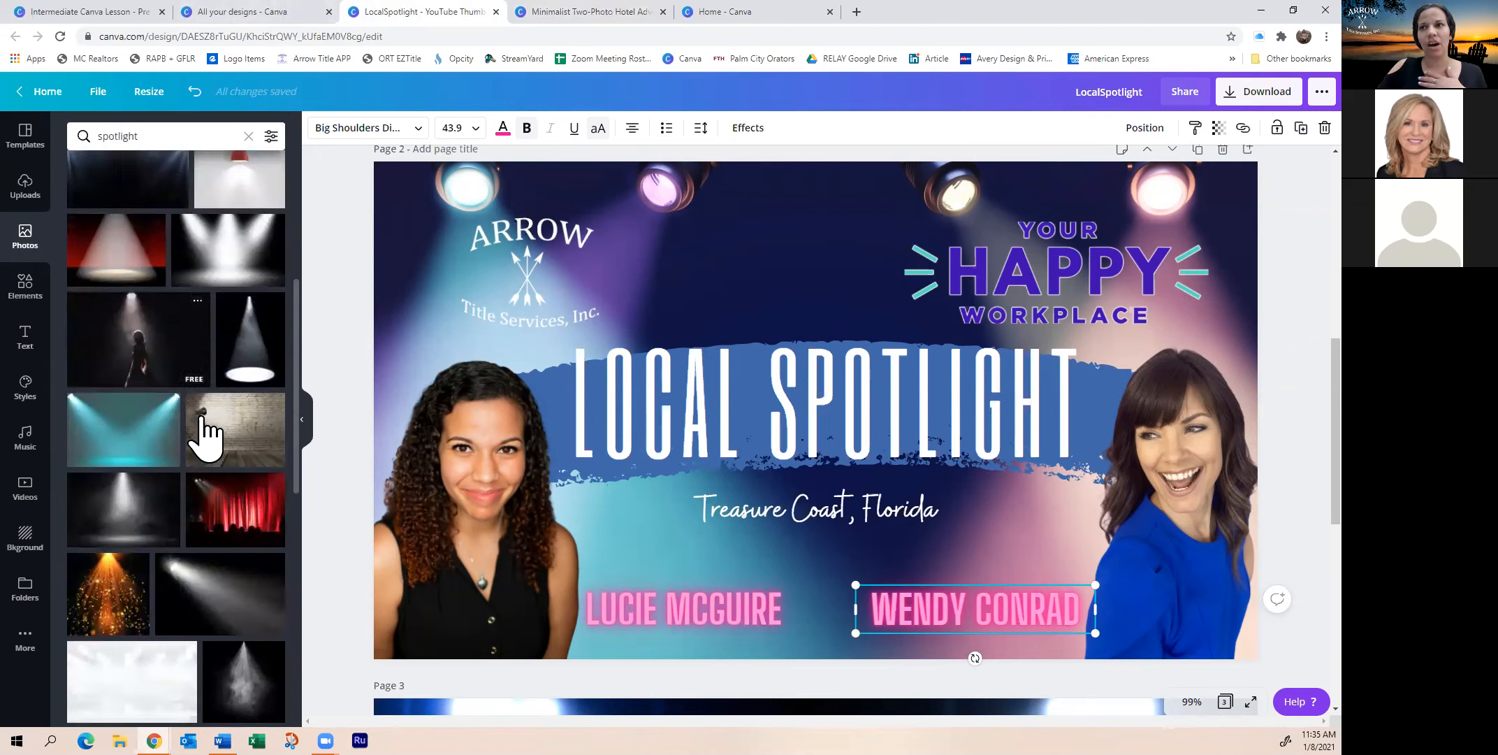
{"action": "scroll", "coordinate": [208, 517], "scroll_direction": "down", "scroll_amount": 4}
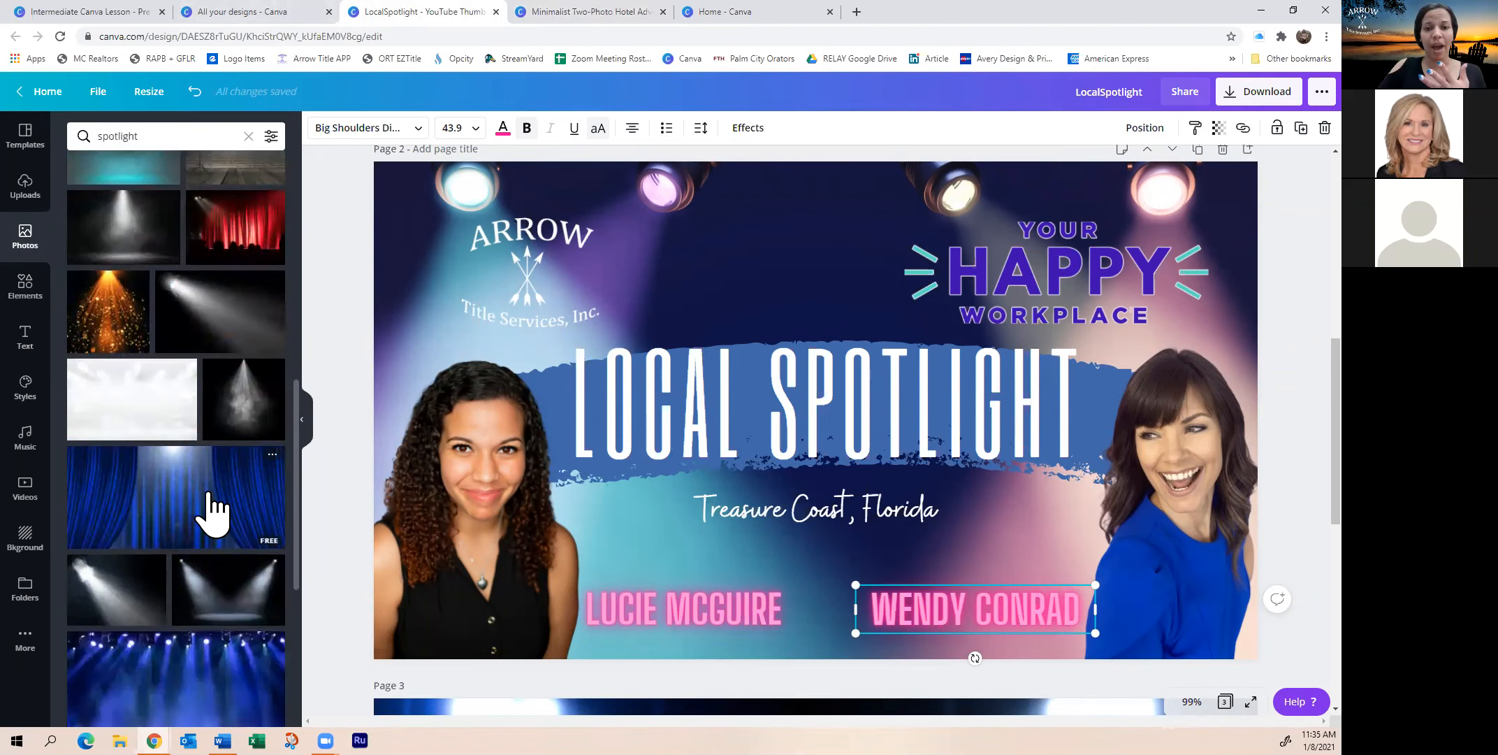
{"action": "scroll", "coordinate": [188, 465], "scroll_direction": "up", "scroll_amount": 4}
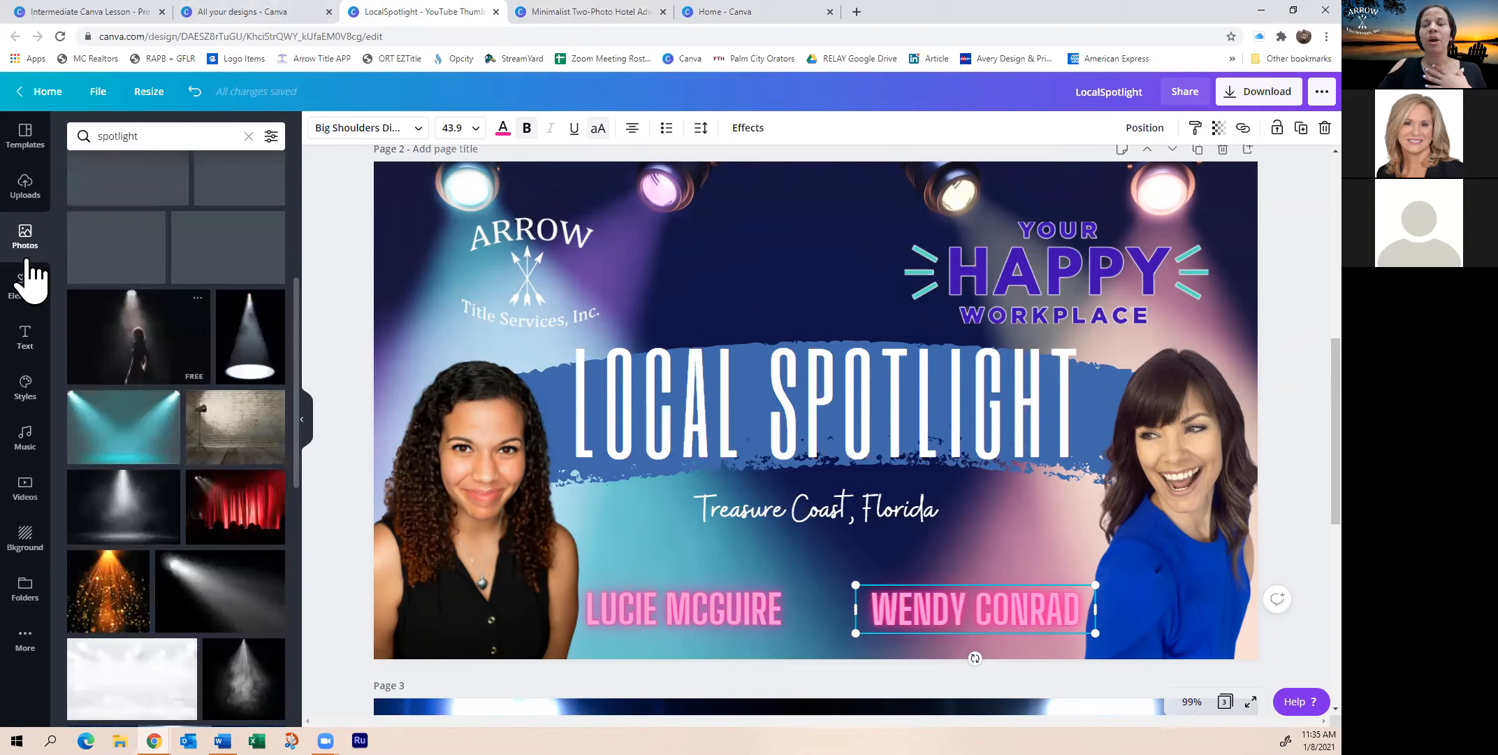
{"action": "scroll", "coordinate": [199, 367], "scroll_direction": "up", "scroll_amount": 4}
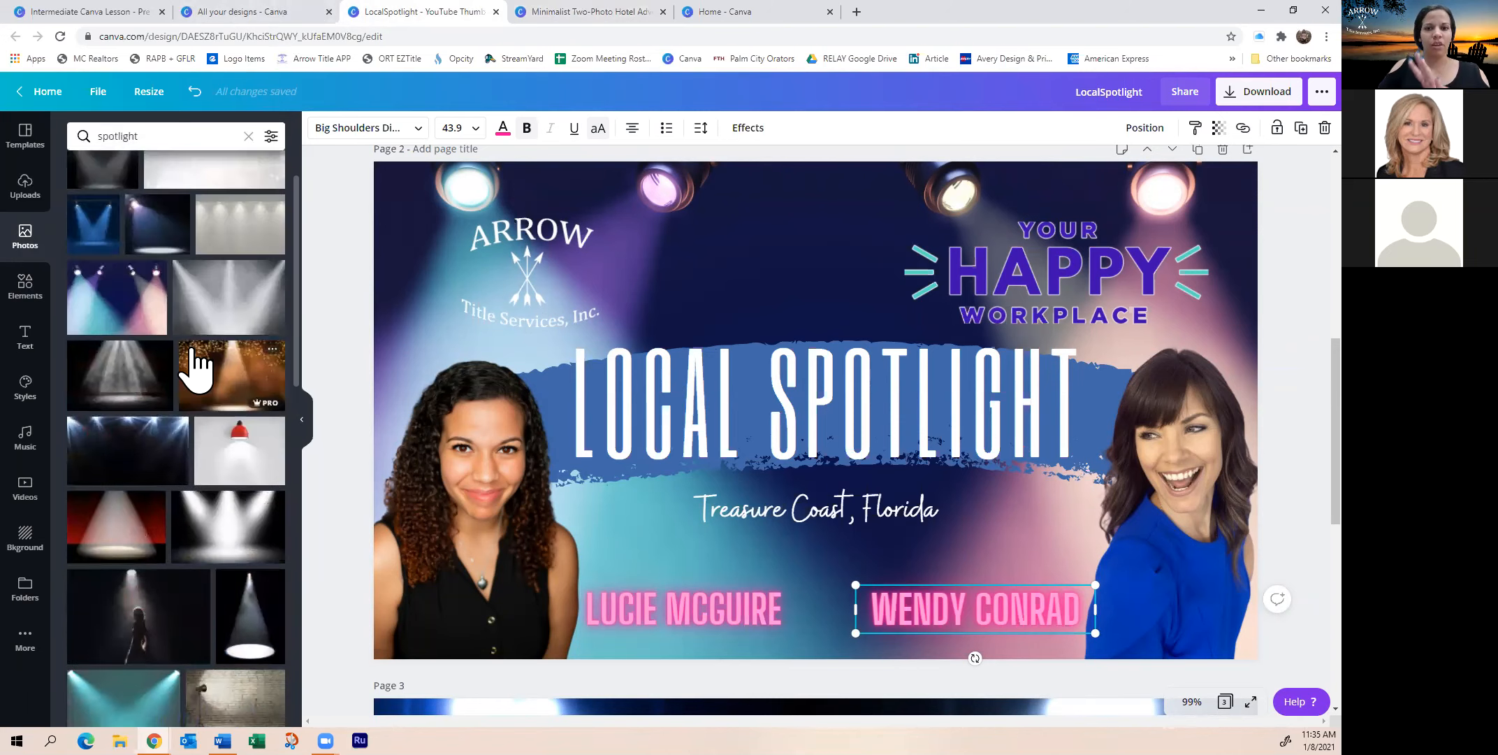
{"action": "left_click", "coordinate": [27, 294]}
{"action": "scroll", "coordinate": [194, 364], "scroll_direction": "up", "scroll_amount": 2}
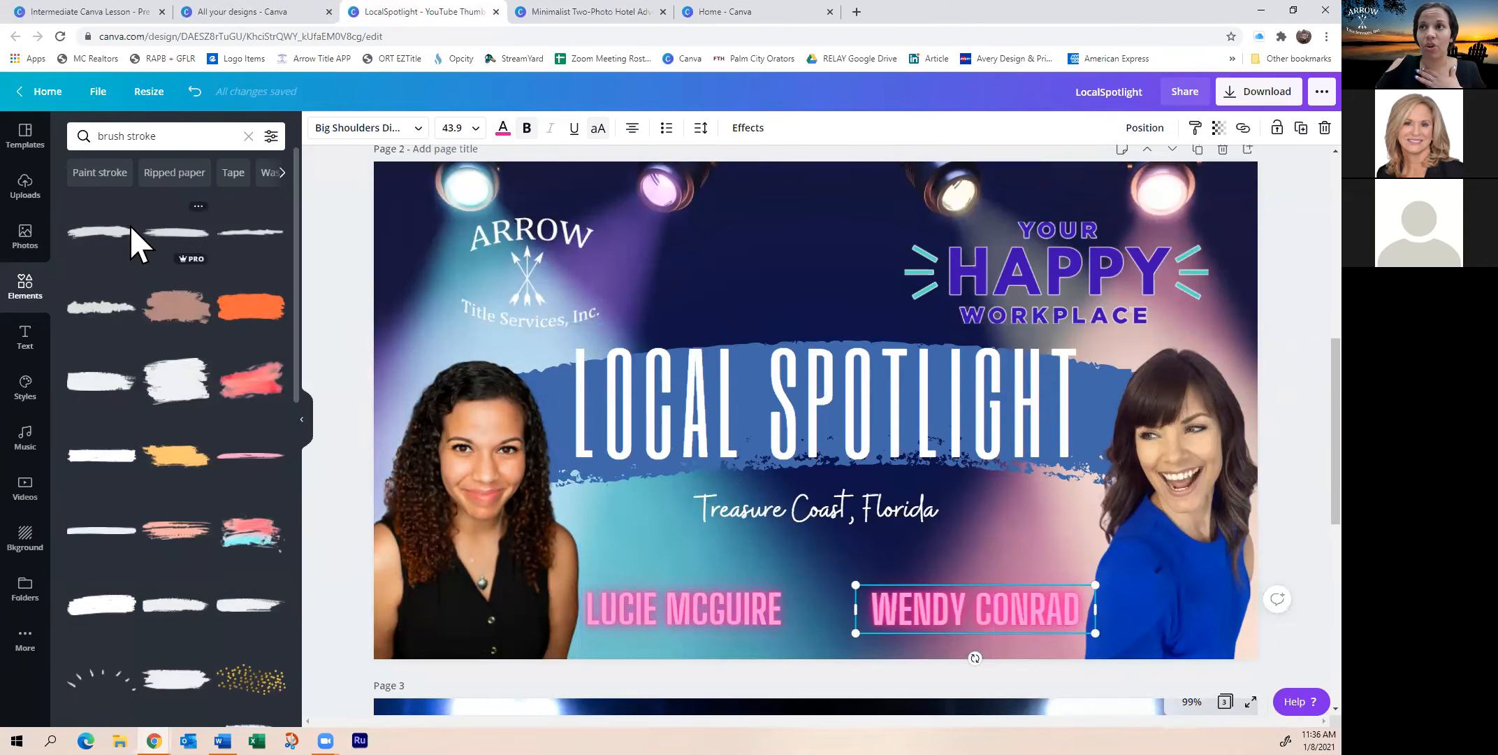
Move the LOCAL SPOTLIGHT title up and delete the blue brush stroke
{"action": "left_click_drag", "start_coordinate": [730, 394], "coordinate": [733, 336]}
{"action": "left_click", "coordinate": [667, 467]}
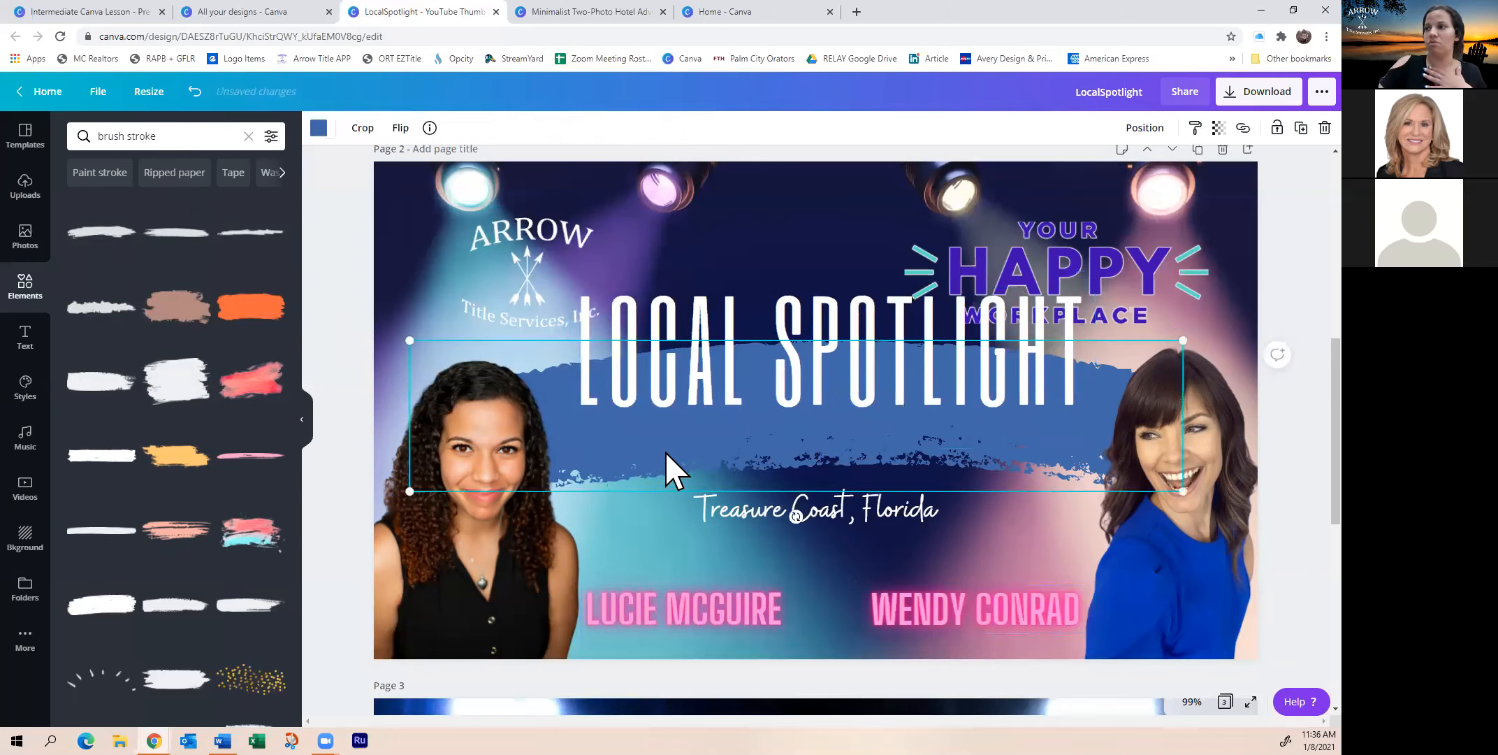
{"action": "key", "text": "Delete"}
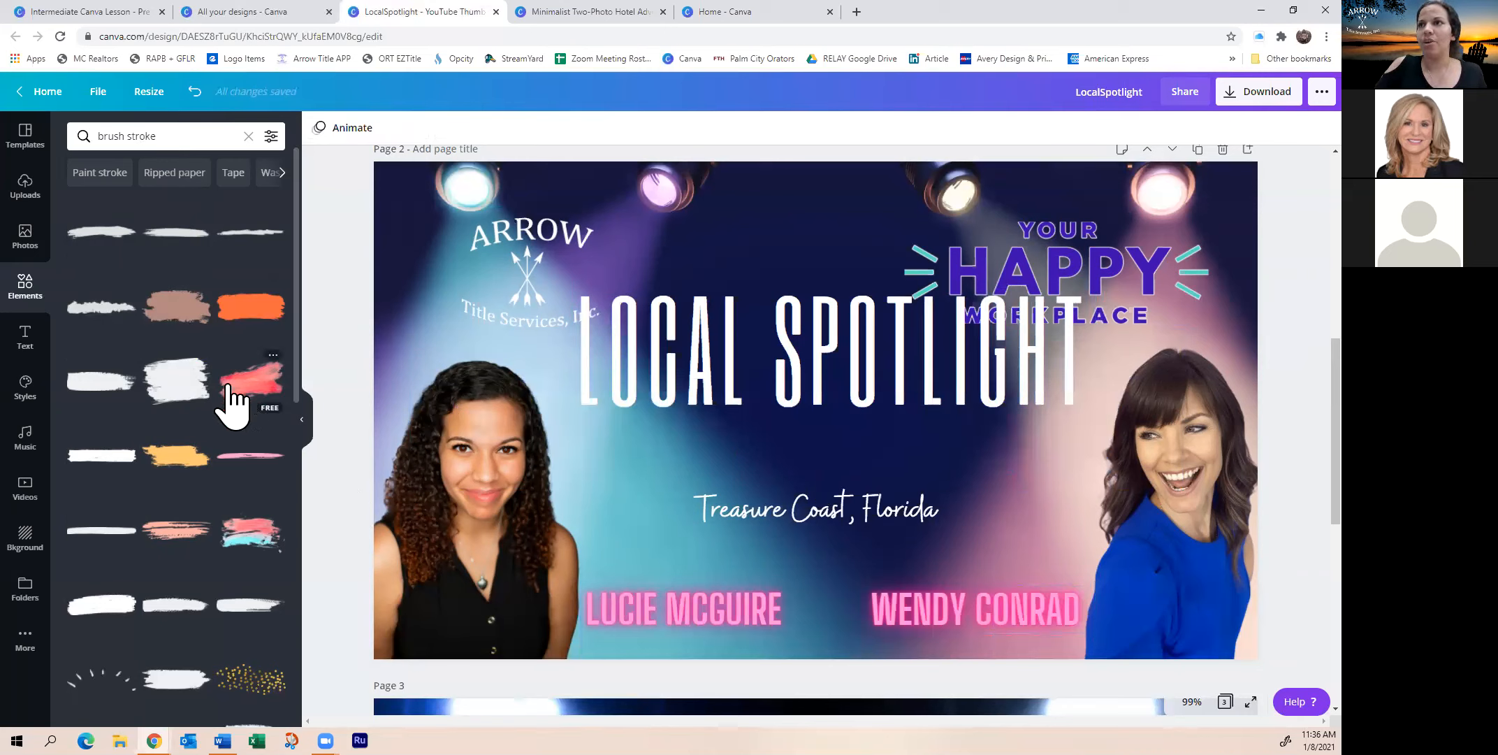
Add a black brush stroke and enlarge it over the title area between the portraits
{"action": "scroll", "coordinate": [176, 419], "scroll_direction": "down", "scroll_amount": 3}
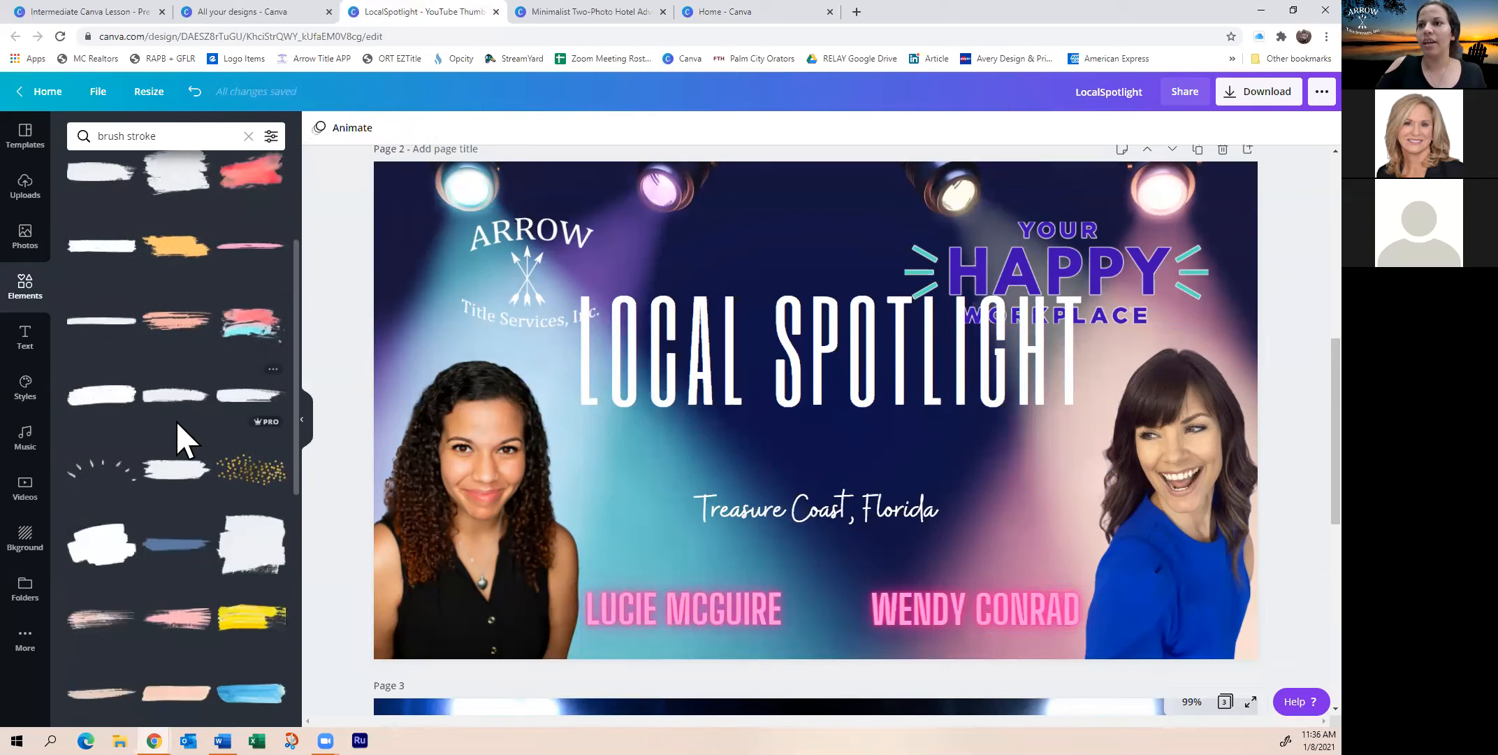
{"action": "left_click", "coordinate": [193, 472]}
{"action": "mouse_move", "coordinate": [827, 434]}
{"action": "left_mouse_down"}
{"action": "mouse_move", "coordinate": [938, 430]}
{"action": "mouse_move", "coordinate": [889, 431]}
{"action": "left_mouse_up"}
{"action": "mouse_move", "coordinate": [751, 454]}
{"action": "left_mouse_down"}
{"action": "mouse_move", "coordinate": [699, 490]}
{"action": "mouse_move", "coordinate": [526, 517]}
{"action": "mouse_move", "coordinate": [748, 425]}
{"action": "left_mouse_up"}
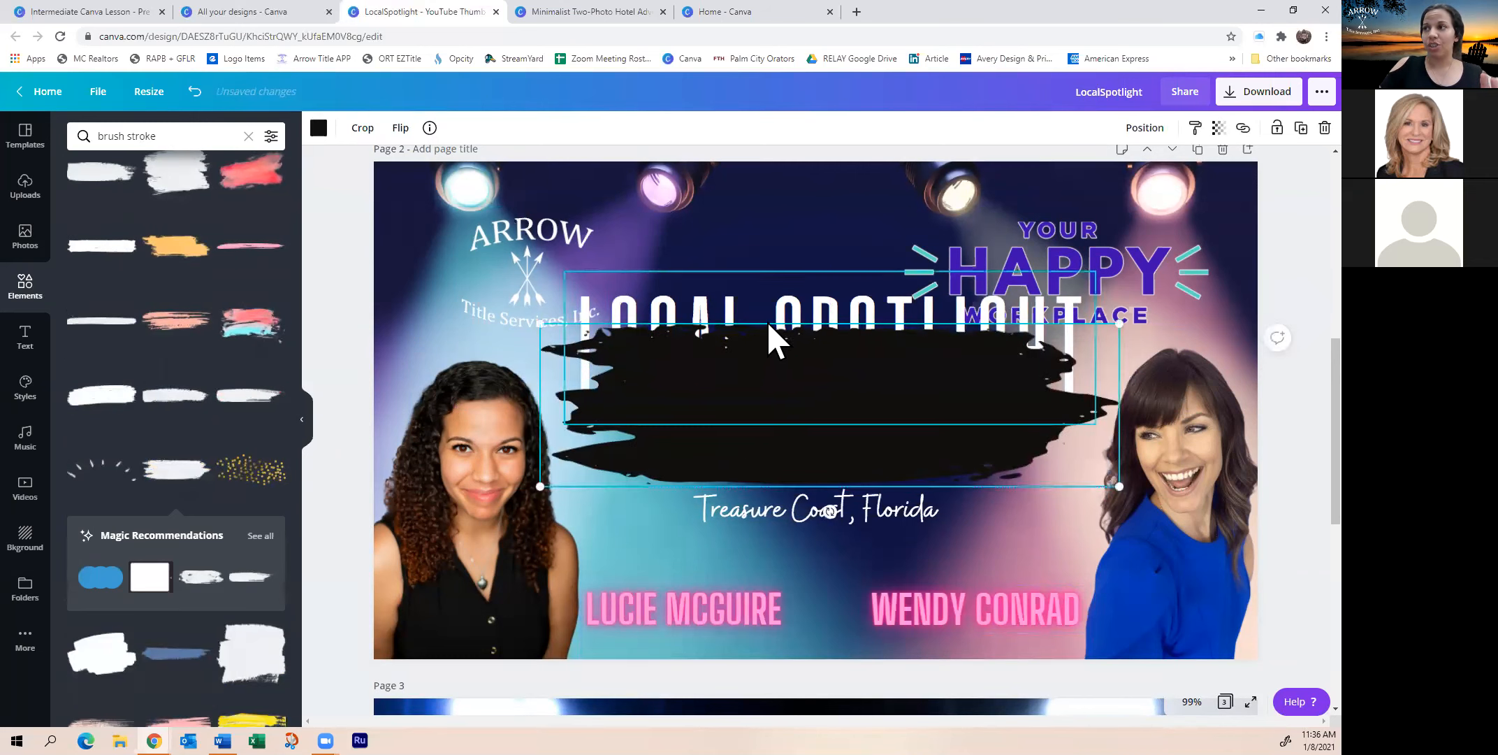
Send the black brush stroke backward, then shrink and centre the LOCAL SPOTLIGHT title on it
{"action": "right_click", "coordinate": [777, 407]}
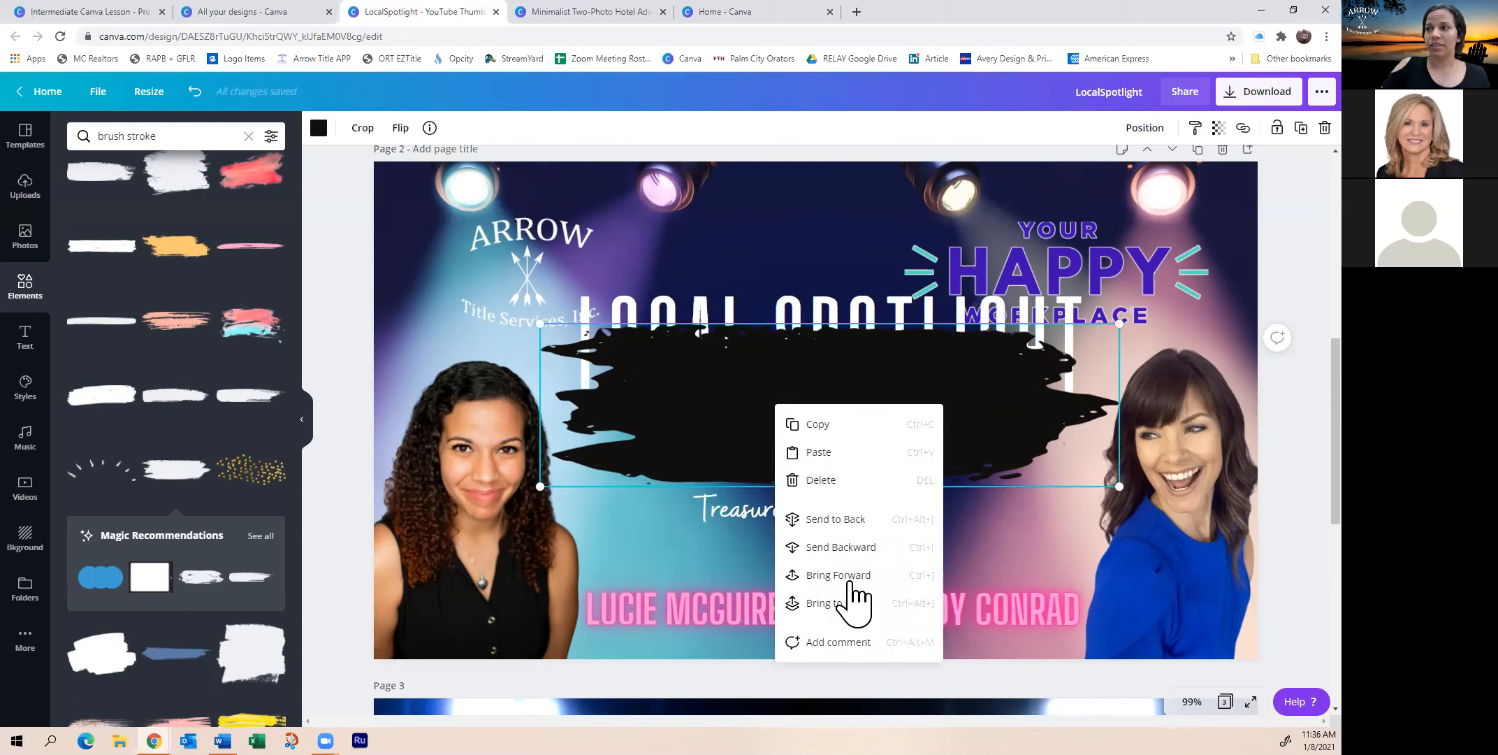
{"action": "left_click", "coordinate": [851, 521]}
{"action": "left_click_drag", "start_coordinate": [725, 313], "coordinate": [727, 360]}
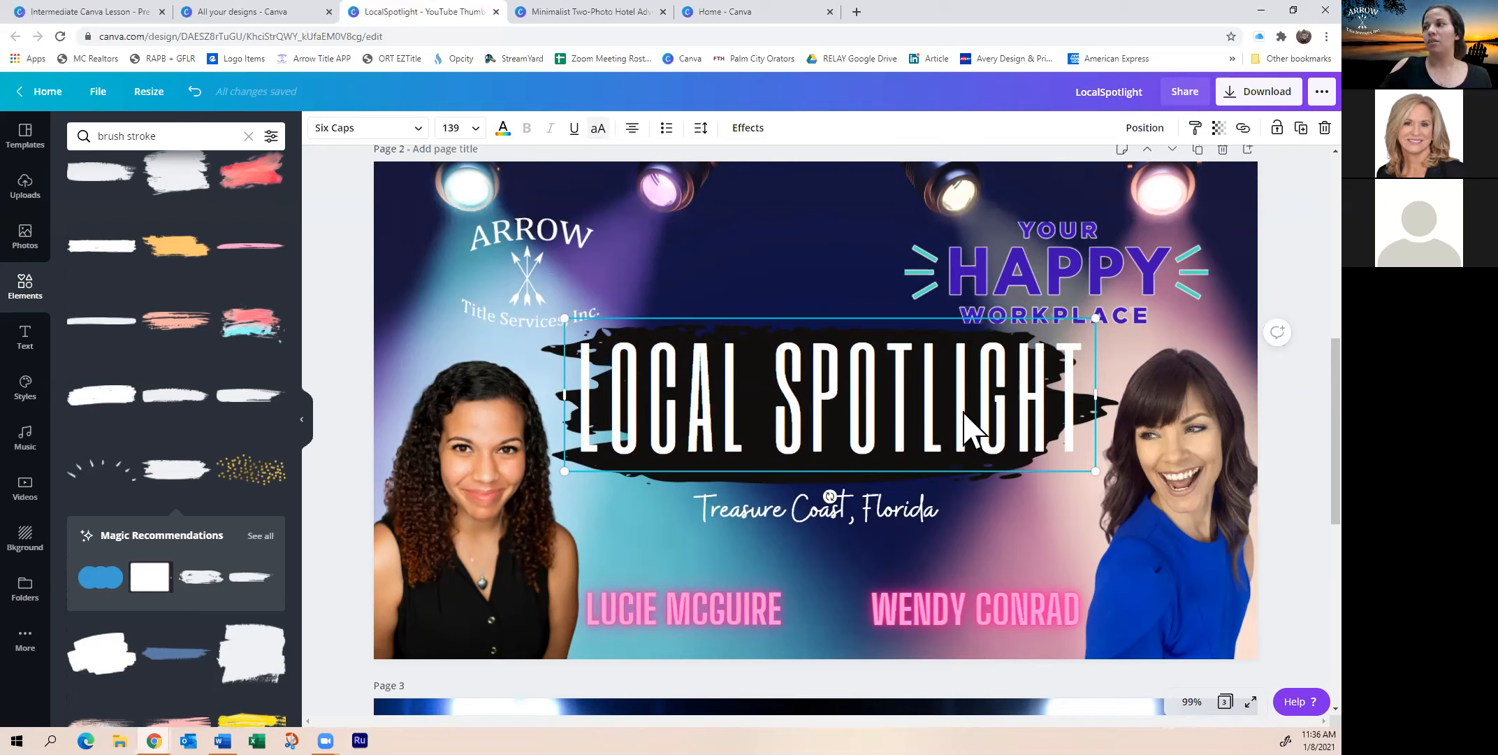
{"action": "left_click_drag", "start_coordinate": [1104, 473], "coordinate": [965, 434]}
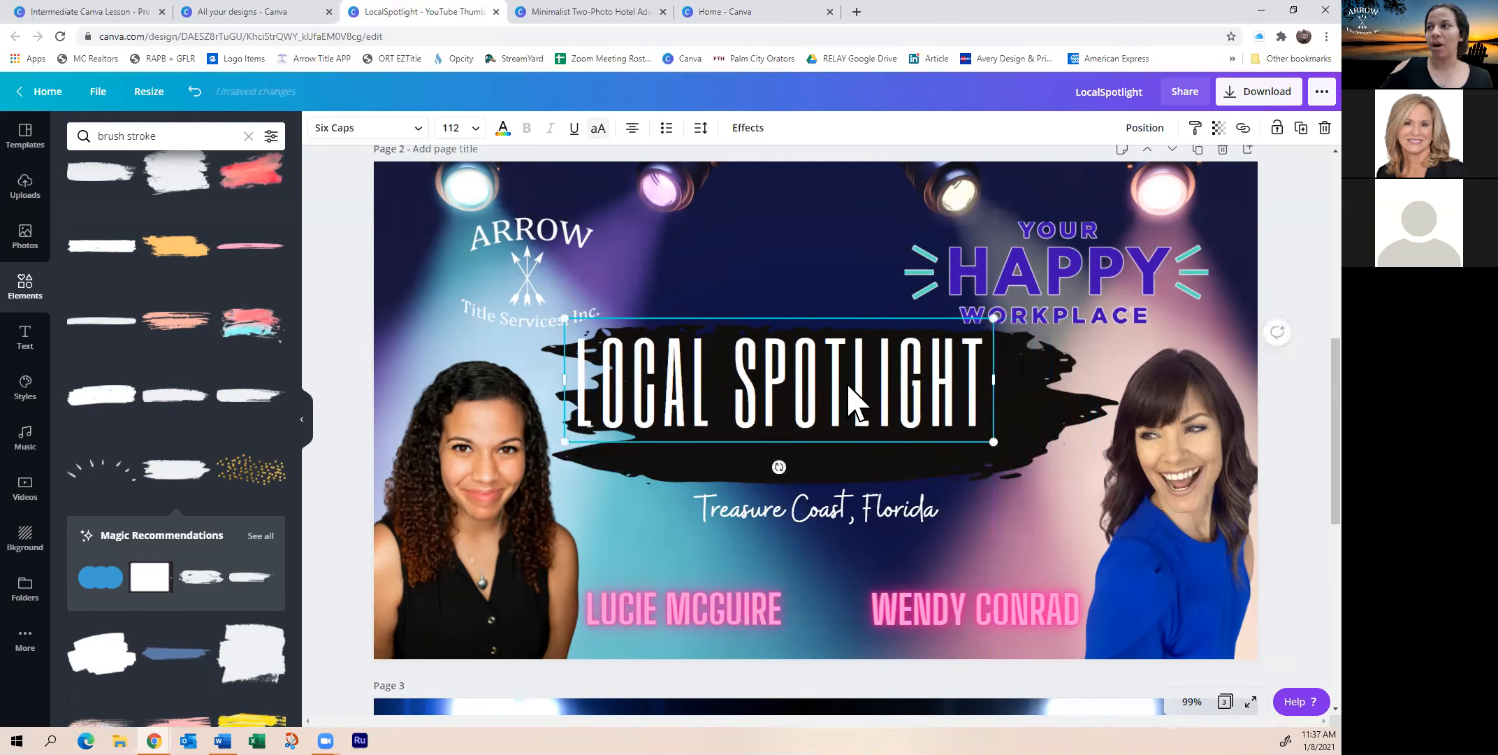
{"action": "left_click_drag", "start_coordinate": [850, 402], "coordinate": [898, 419]}
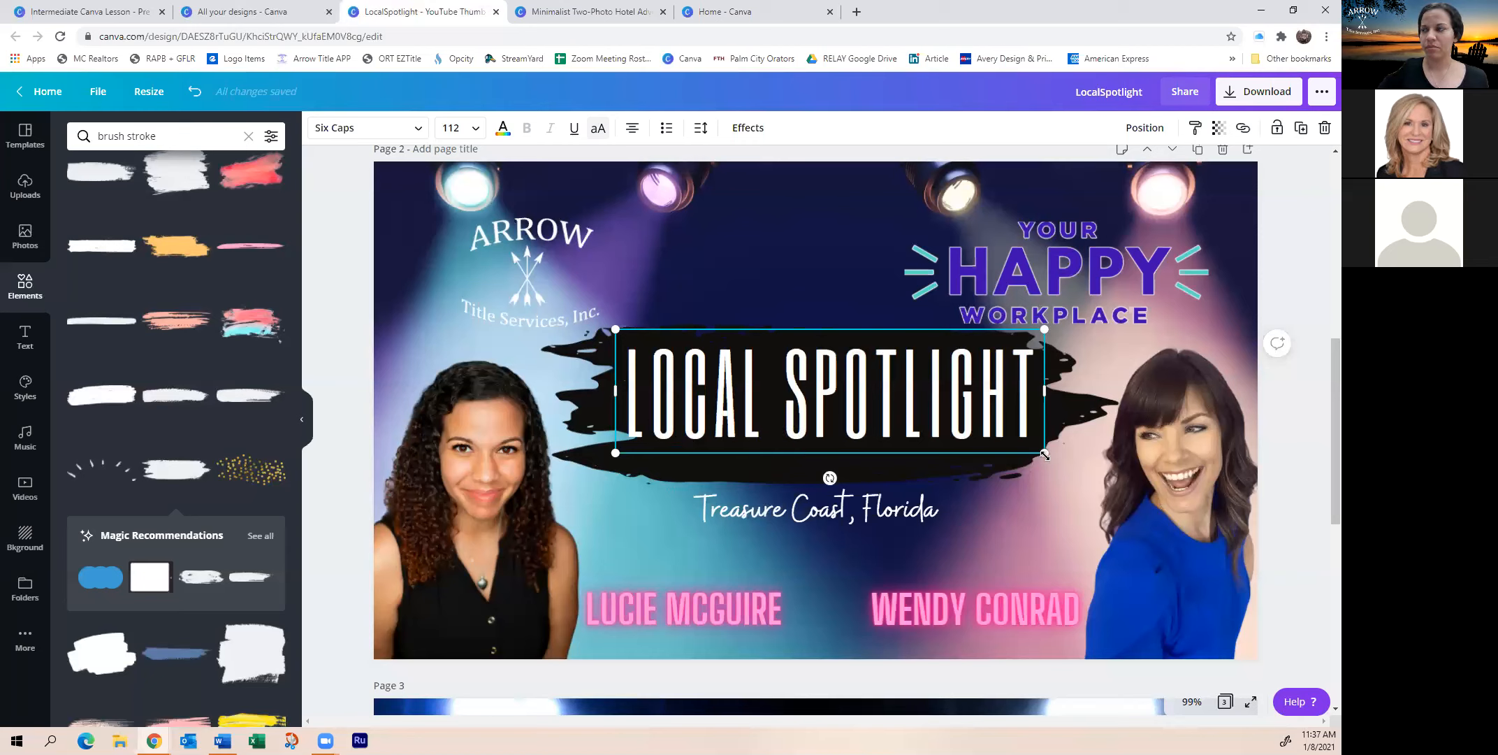
{"action": "left_click_drag", "start_coordinate": [1044, 455], "coordinate": [1024, 489]}
{"action": "left_click", "coordinate": [634, 472]}
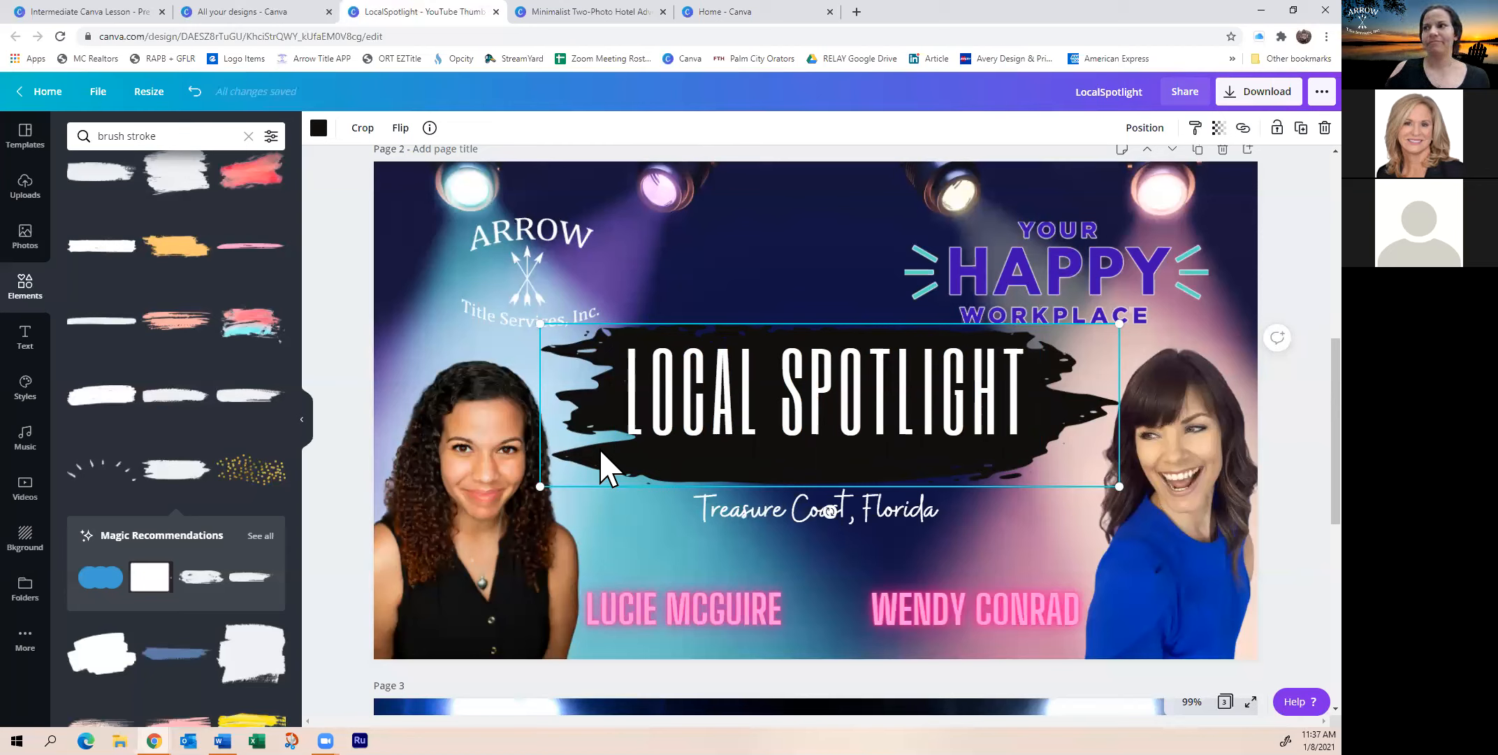
{"action": "mouse_move", "coordinate": [537, 491]}
{"action": "left_mouse_down"}
{"action": "mouse_move", "coordinate": [500, 521]}
{"action": "mouse_move", "coordinate": [596, 489]}
{"action": "mouse_move", "coordinate": [559, 482]}
{"action": "mouse_move", "coordinate": [541, 505]}
{"action": "left_mouse_up"}
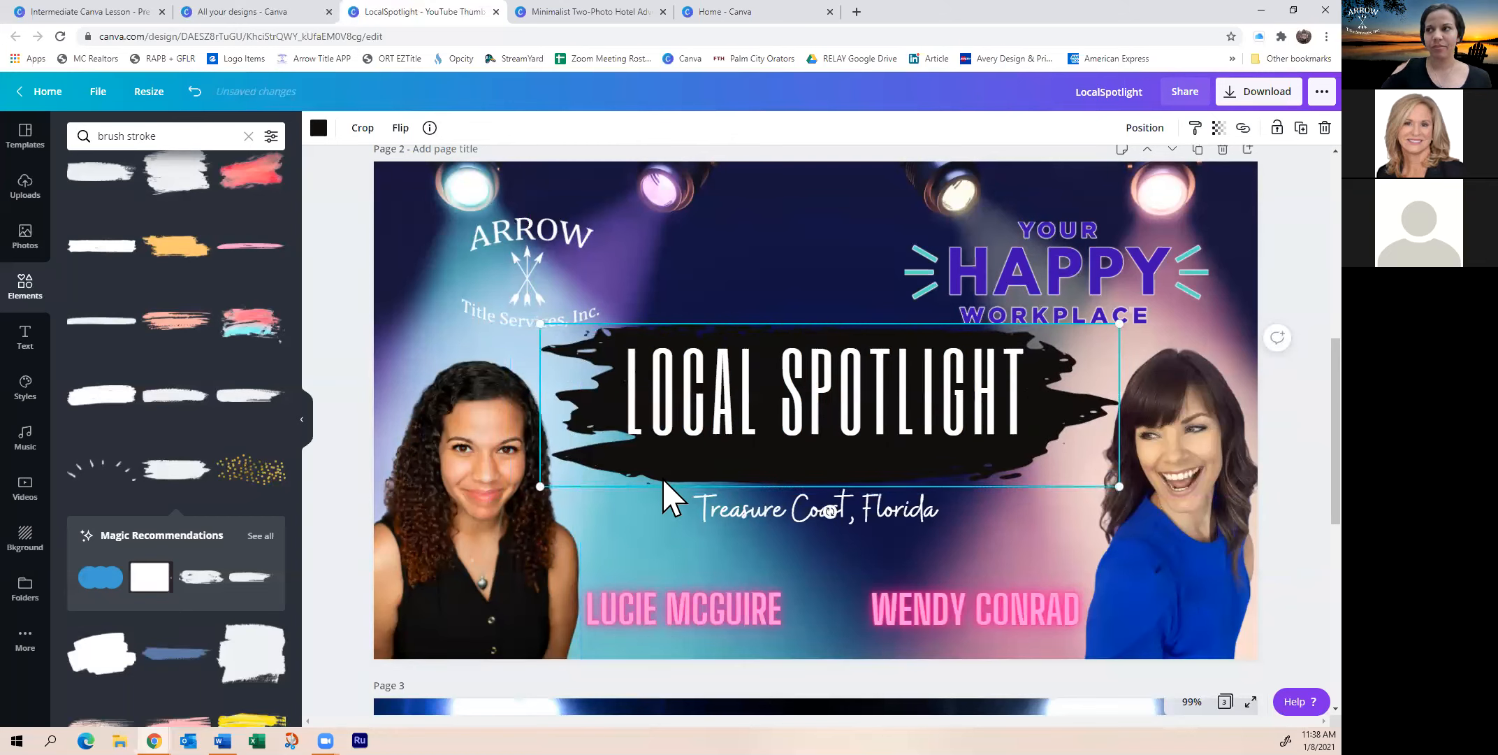
{"action": "scroll", "coordinate": [143, 364], "scroll_direction": "up", "scroll_amount": 3}
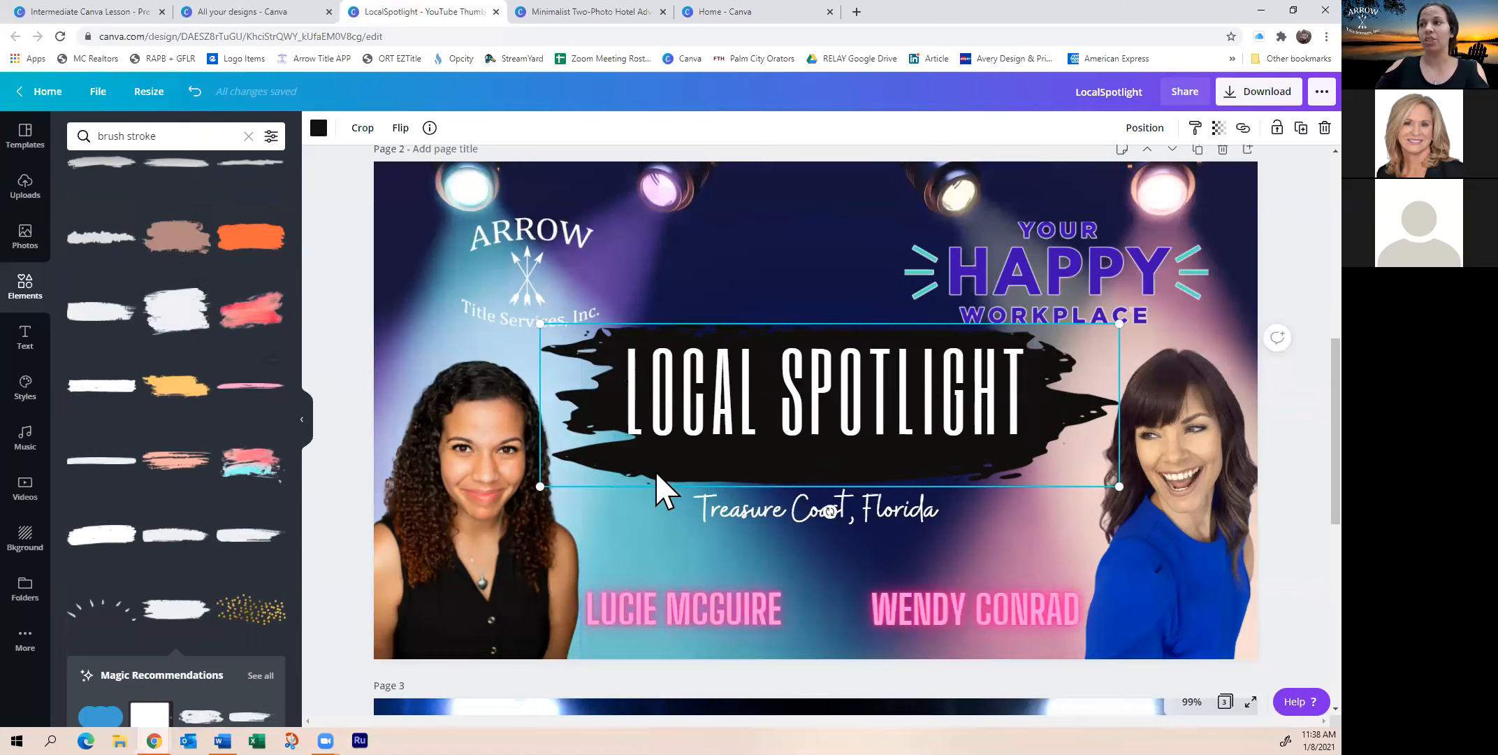
Replace the black brush stroke with a white one, enlarged and centred over the title
{"action": "key", "text": "Delete"}
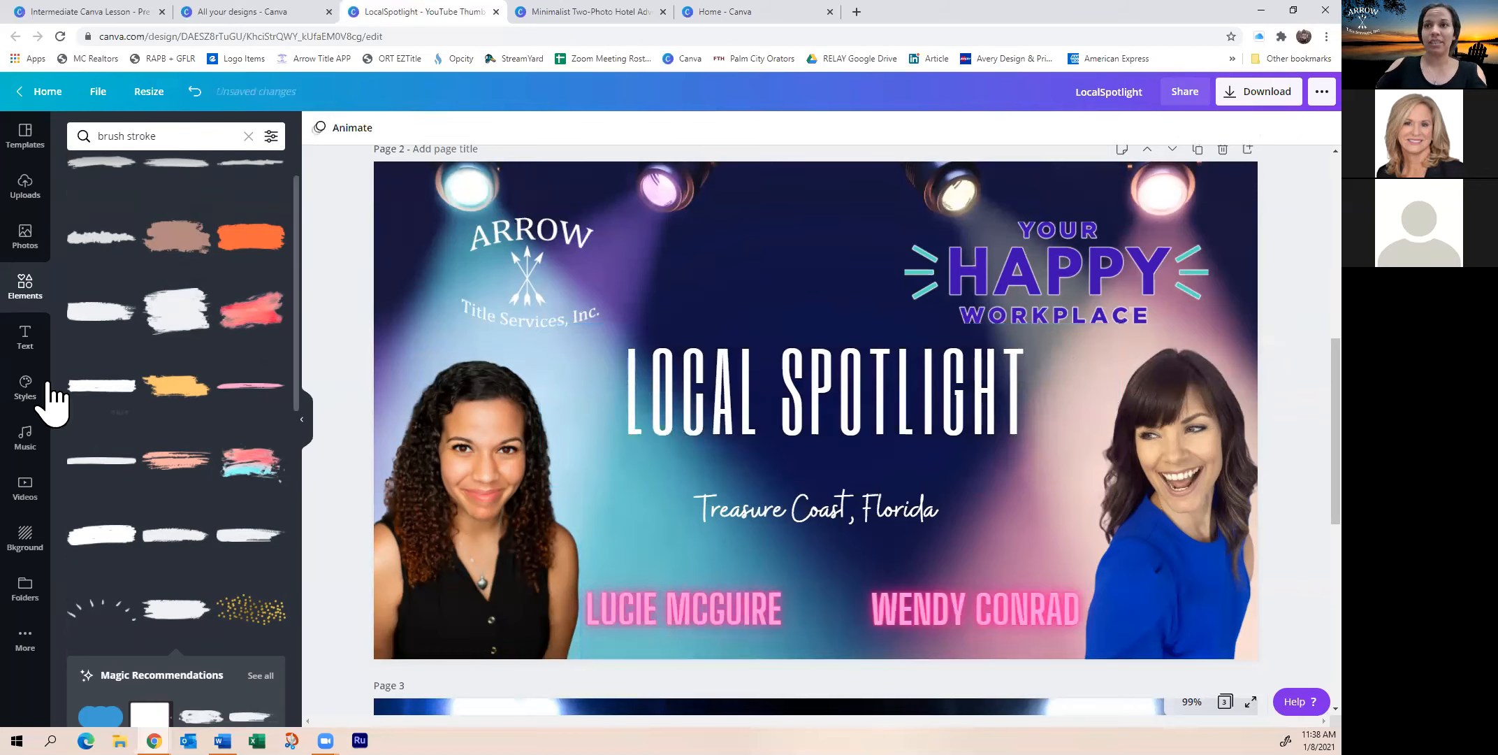
{"action": "left_click", "coordinate": [119, 386]}
{"action": "left_click_drag", "start_coordinate": [637, 445], "coordinate": [474, 474]}
{"action": "left_click_drag", "start_coordinate": [687, 446], "coordinate": [650, 412]}
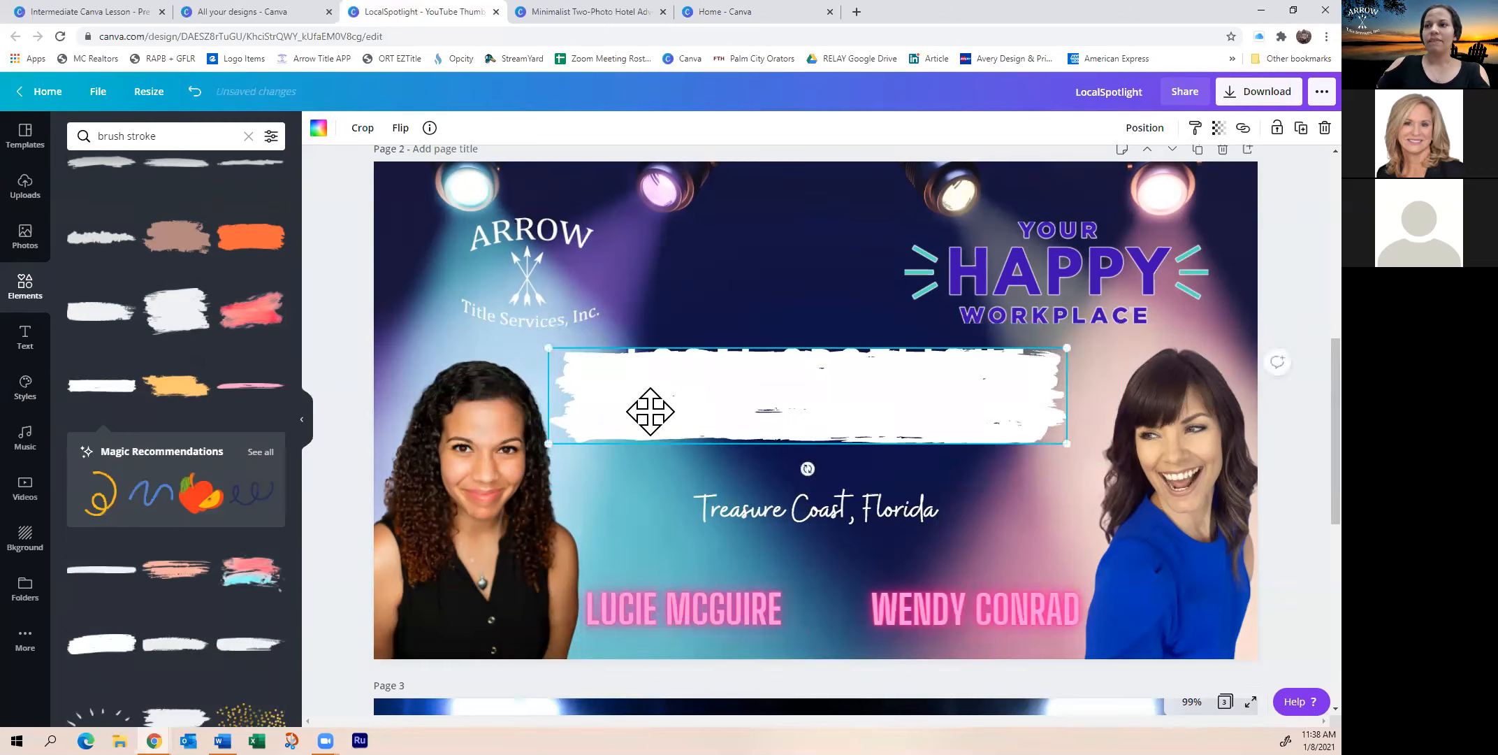
Search Elements for 'banner' graphics
{"action": "left_click", "coordinate": [162, 136]}
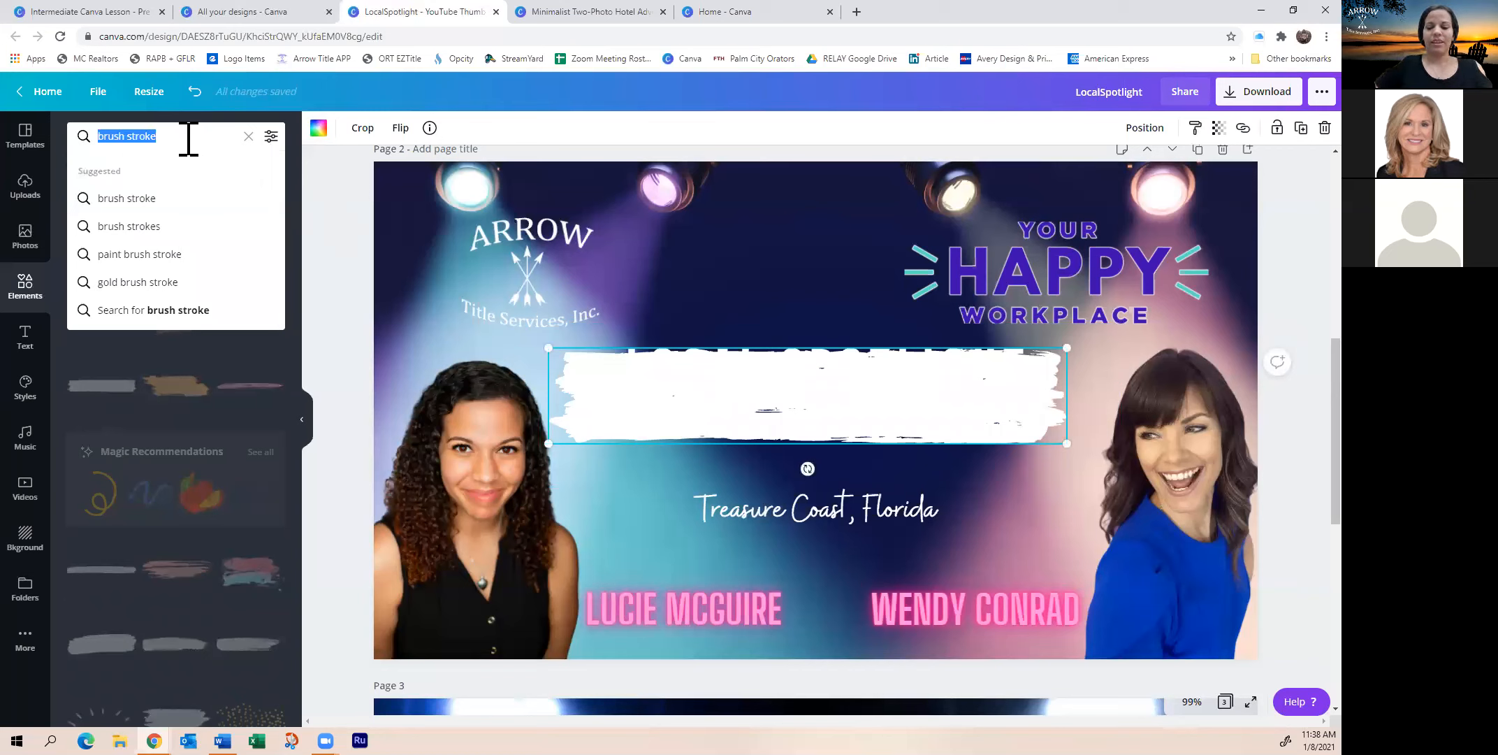
{"action": "key", "text": "BackSpace"}
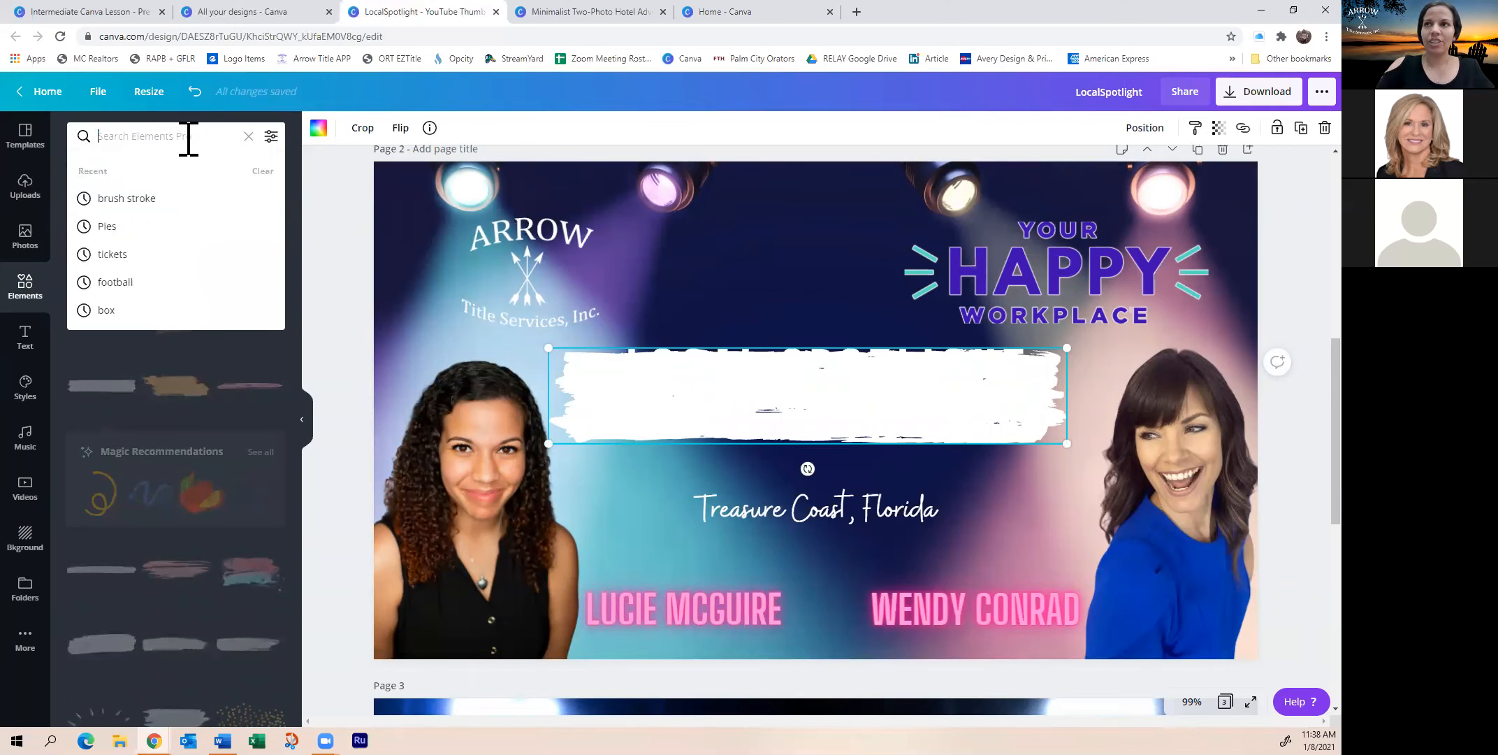
{"action": "type", "text": "banner"}
{"action": "key", "text": "Return"}
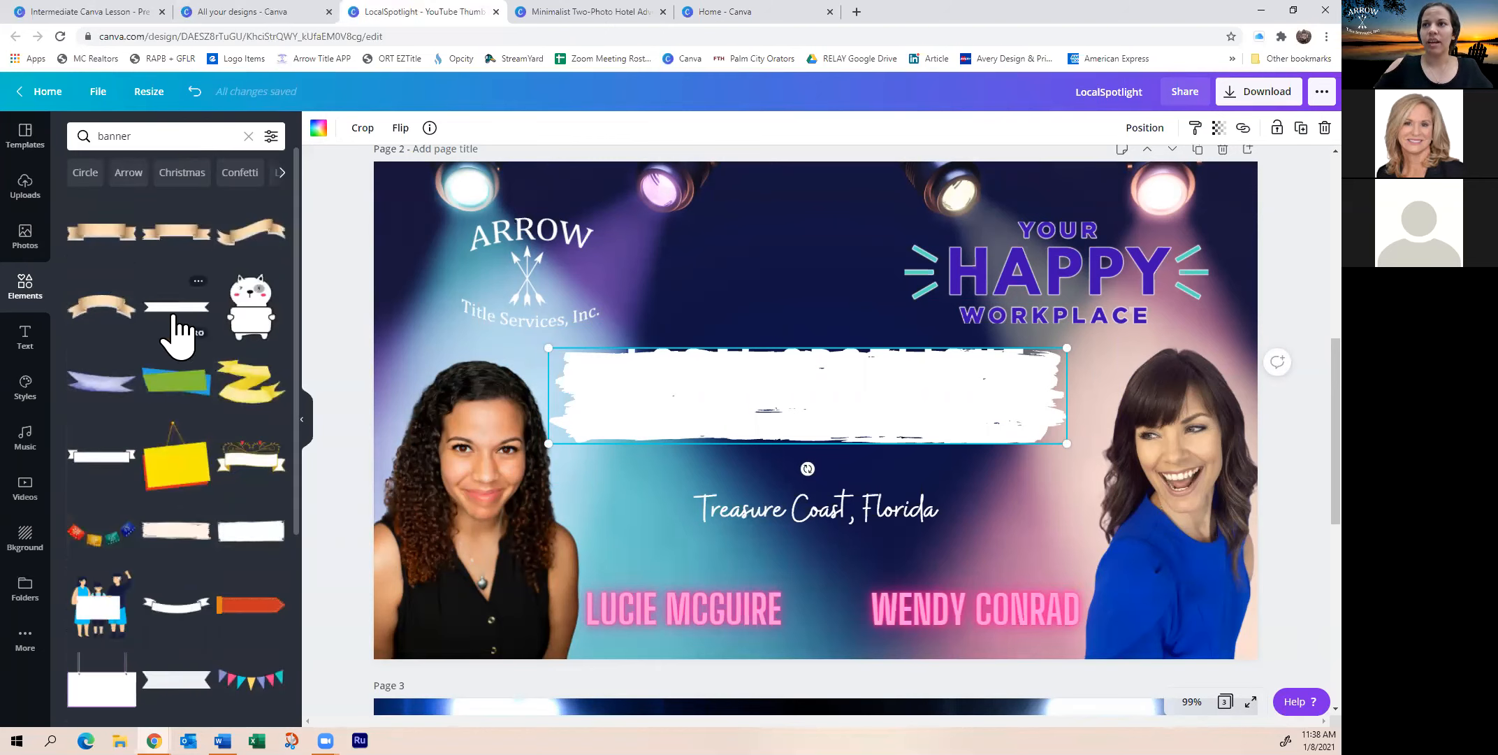
Swap the white brush stroke for a white ribbon banner sized around the title and sent behind it
{"action": "scroll", "coordinate": [159, 398], "scroll_direction": "down", "scroll_amount": 3}
{"action": "scroll", "coordinate": [130, 559], "scroll_direction": "down", "scroll_amount": 2}
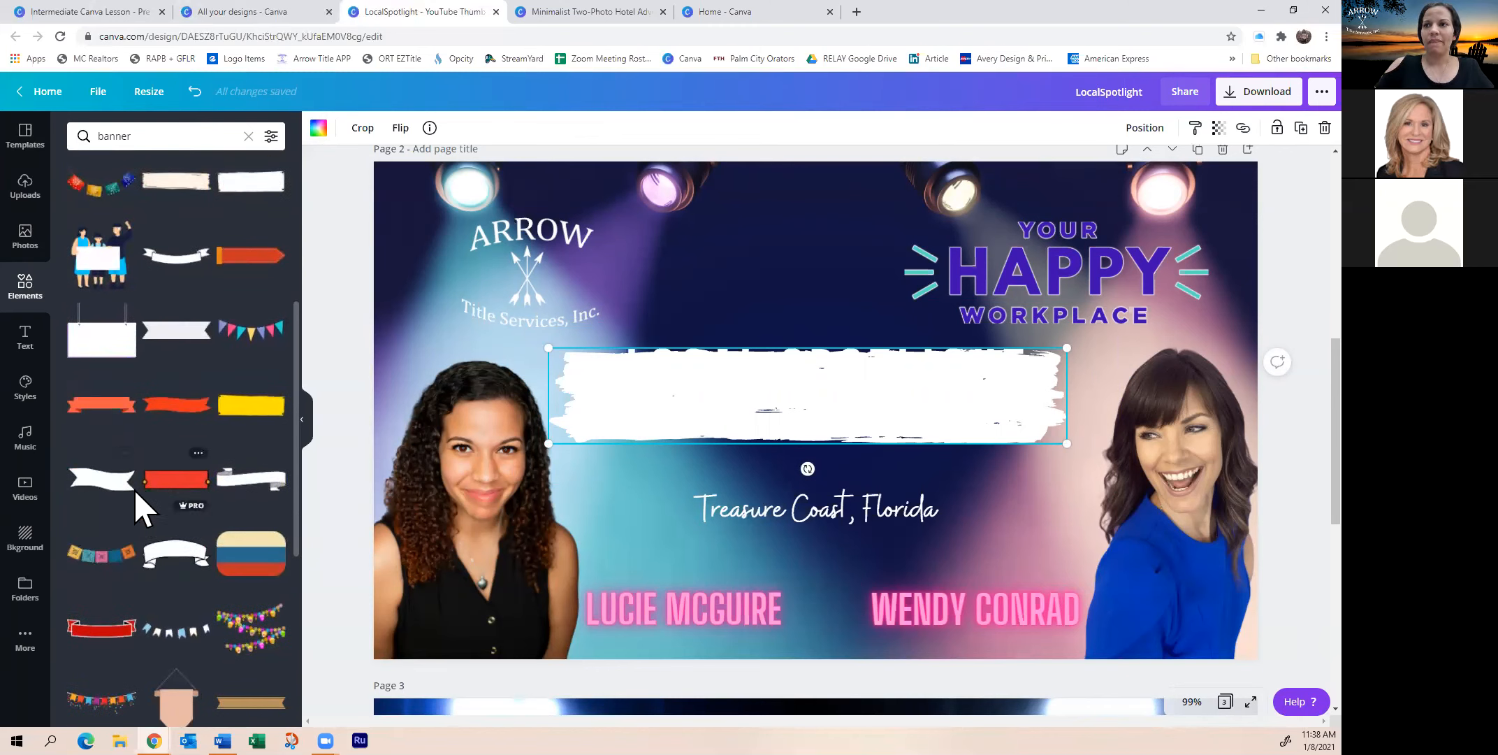
{"action": "key", "text": "Delete"}
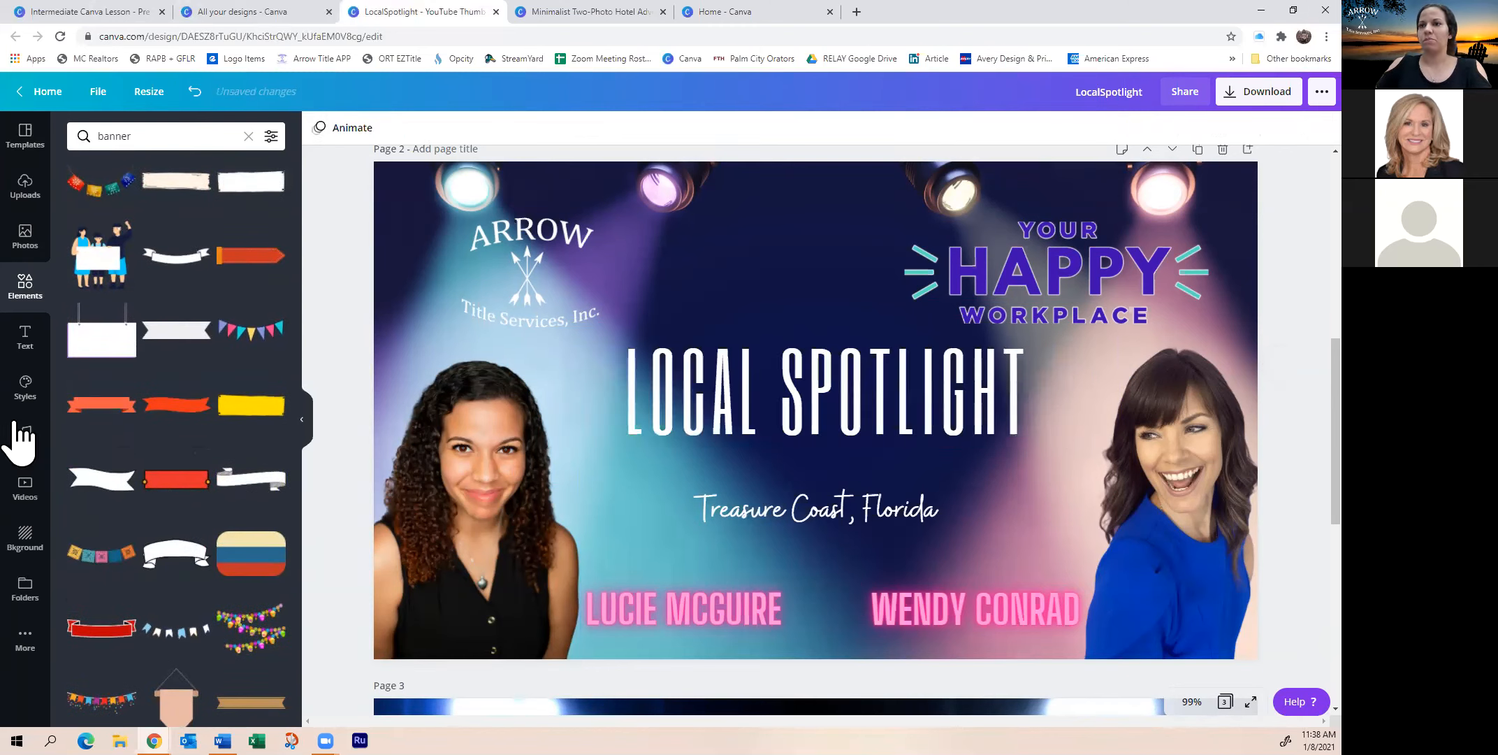
{"action": "left_click", "coordinate": [101, 481]}
{"action": "left_click_drag", "start_coordinate": [838, 439], "coordinate": [938, 405]}
{"action": "left_click_drag", "start_coordinate": [751, 440], "coordinate": [531, 517]}
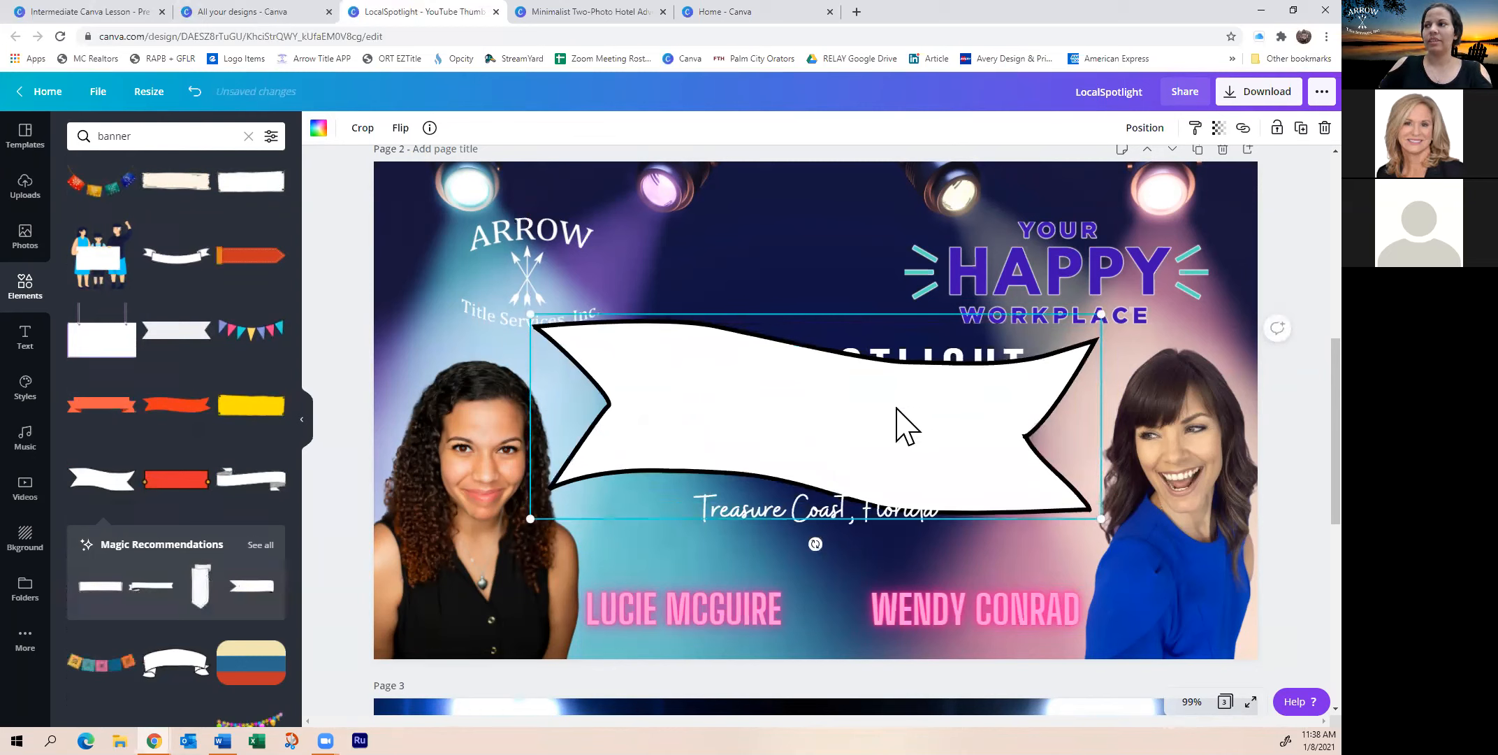
{"action": "left_click_drag", "start_coordinate": [873, 435], "coordinate": [843, 409]}
{"action": "right_click", "coordinate": [811, 416]}
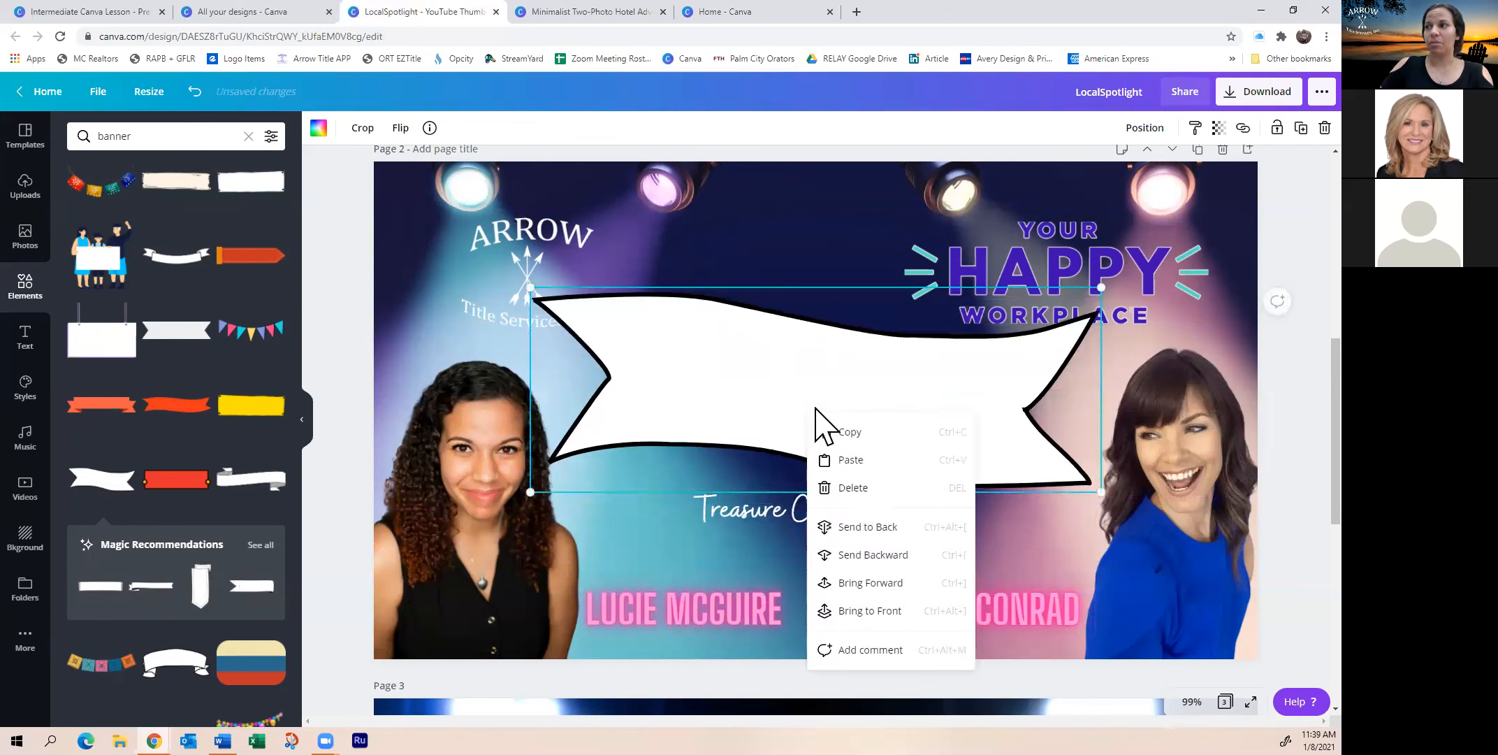
{"action": "left_click", "coordinate": [886, 528]}
Make the LOCAL SPOTLIGHT title text dark navy
{"action": "left_click", "coordinate": [749, 388]}
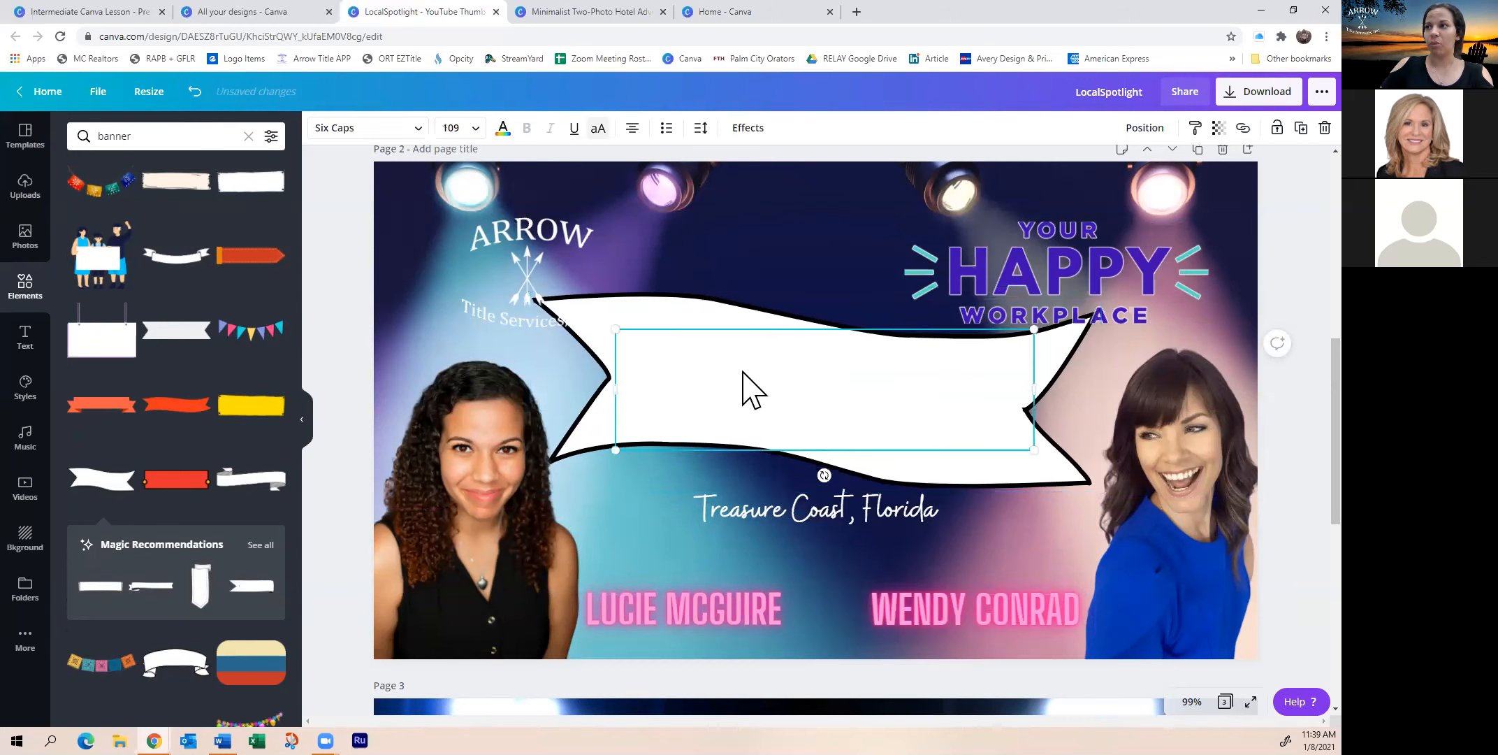
{"action": "left_click", "coordinate": [502, 128]}
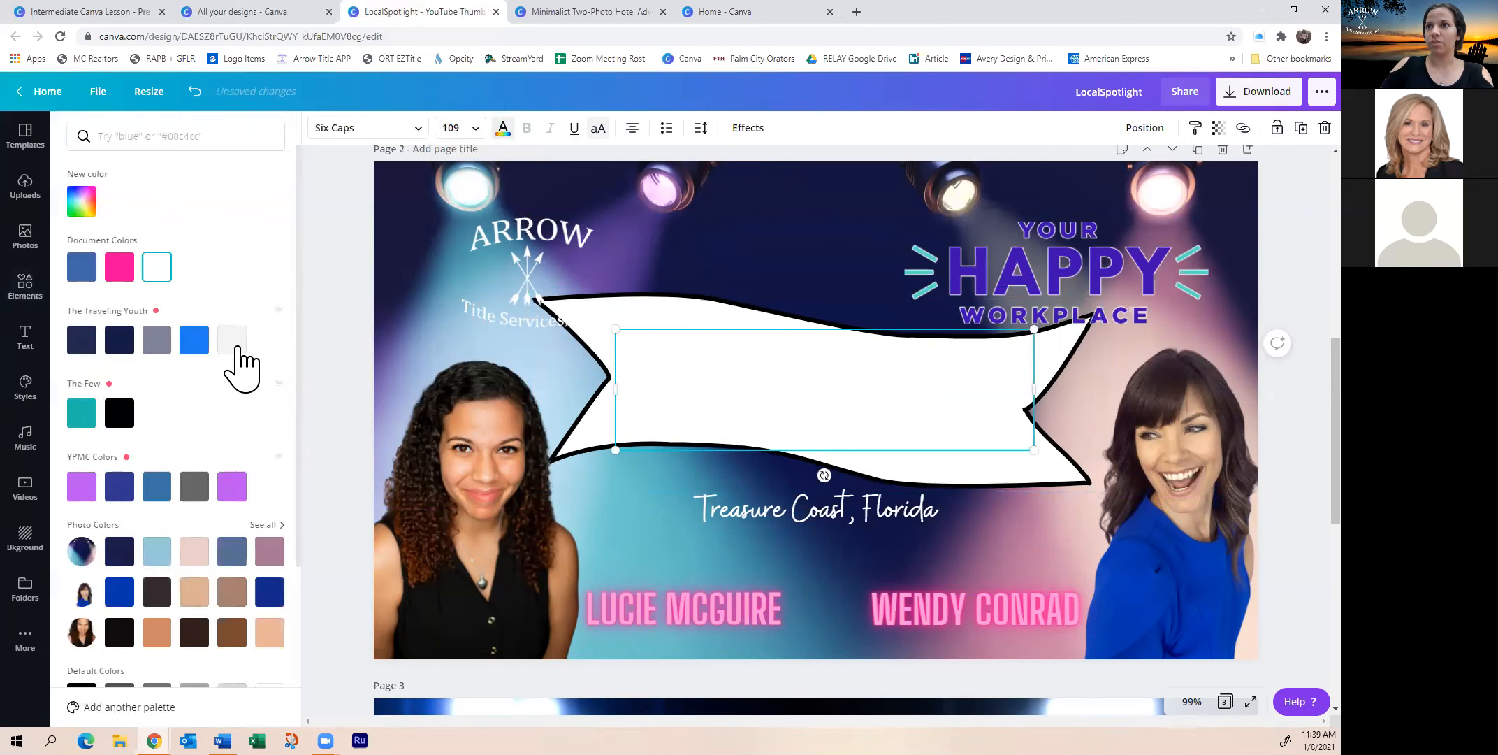
{"action": "left_click", "coordinate": [123, 342]}
{"action": "left_click", "coordinate": [791, 336]}
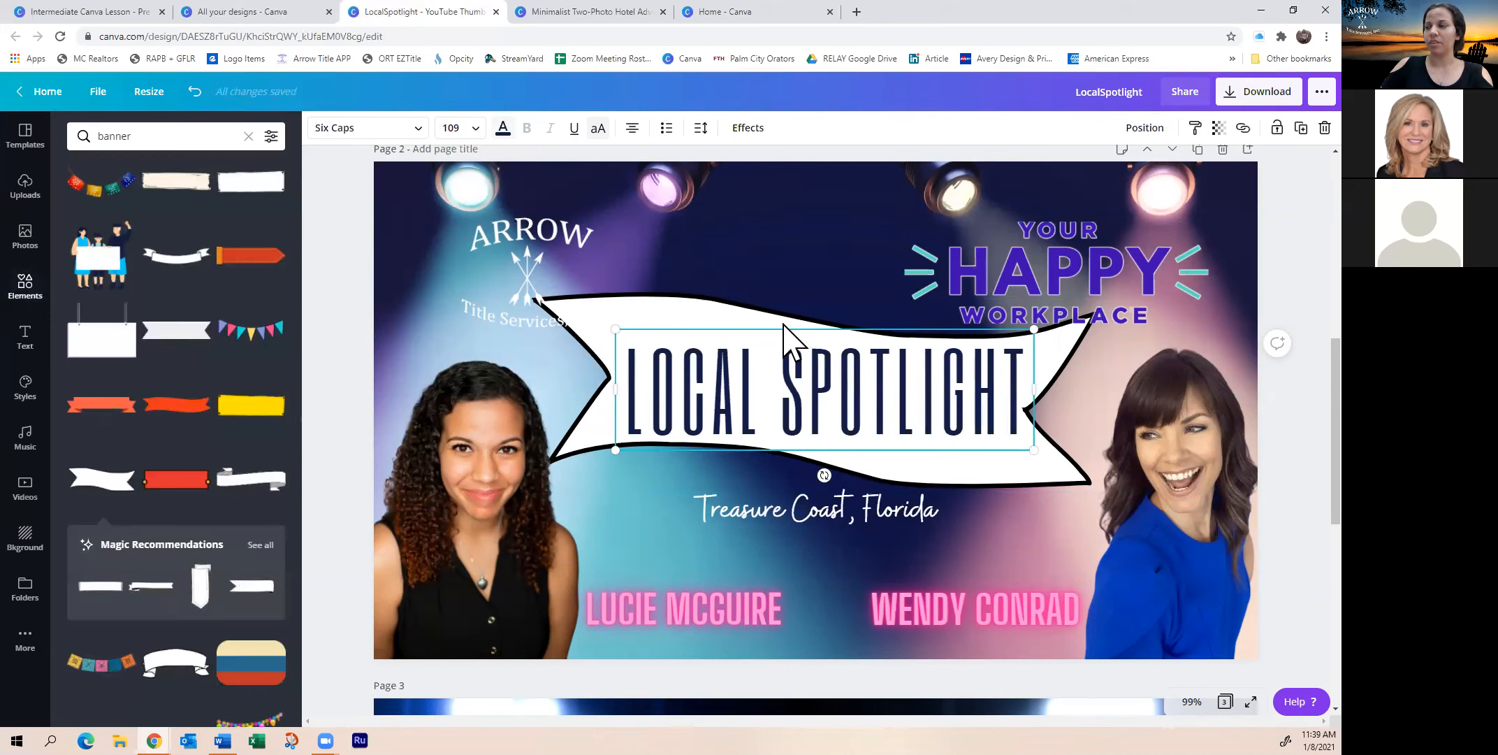
Shrink the title slightly, straighten it to 0° and centre it on the banner, then select the banner
{"action": "left_click_drag", "start_coordinate": [801, 412], "coordinate": [793, 413]}
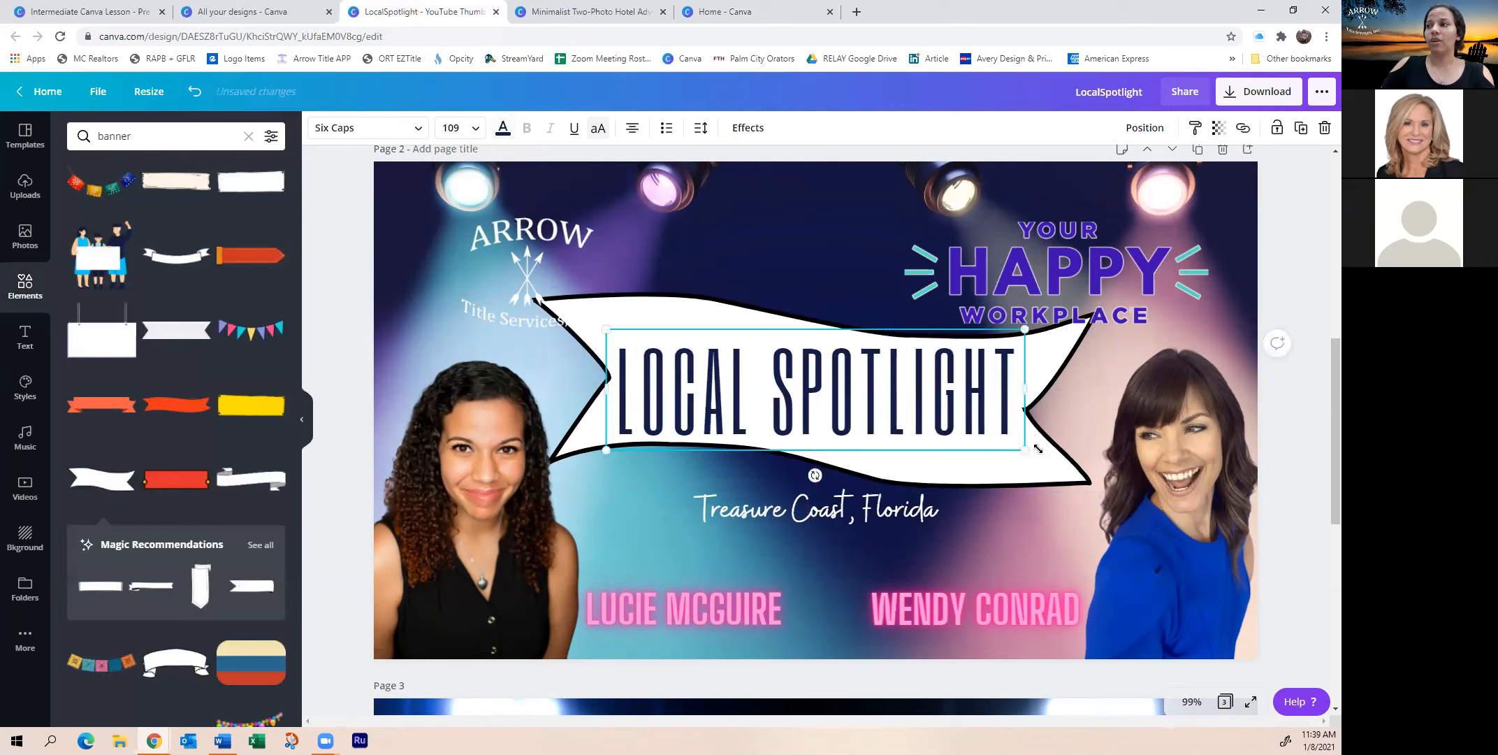
{"action": "left_click_drag", "start_coordinate": [1023, 448], "coordinate": [1010, 445]}
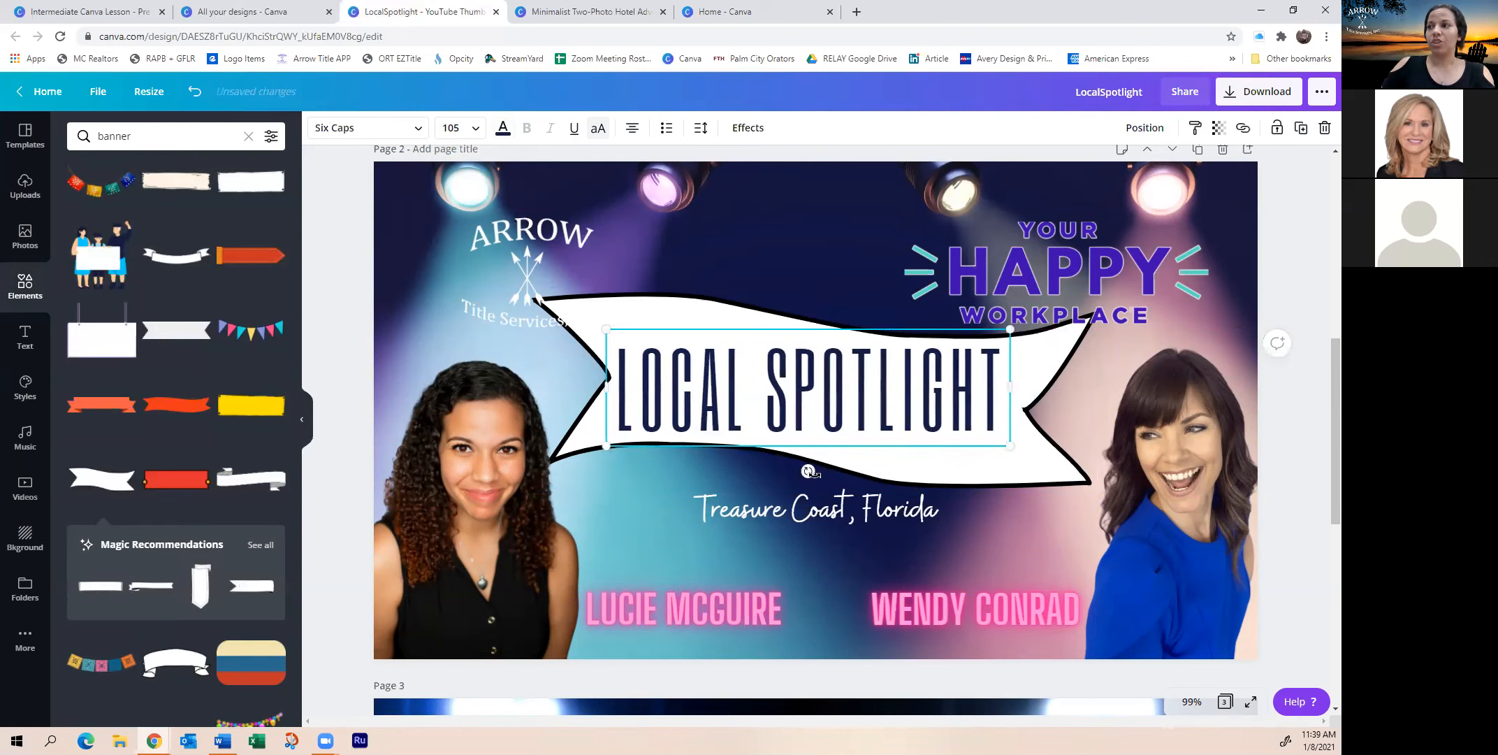
{"action": "left_click_drag", "start_coordinate": [809, 471], "coordinate": [806, 468]}
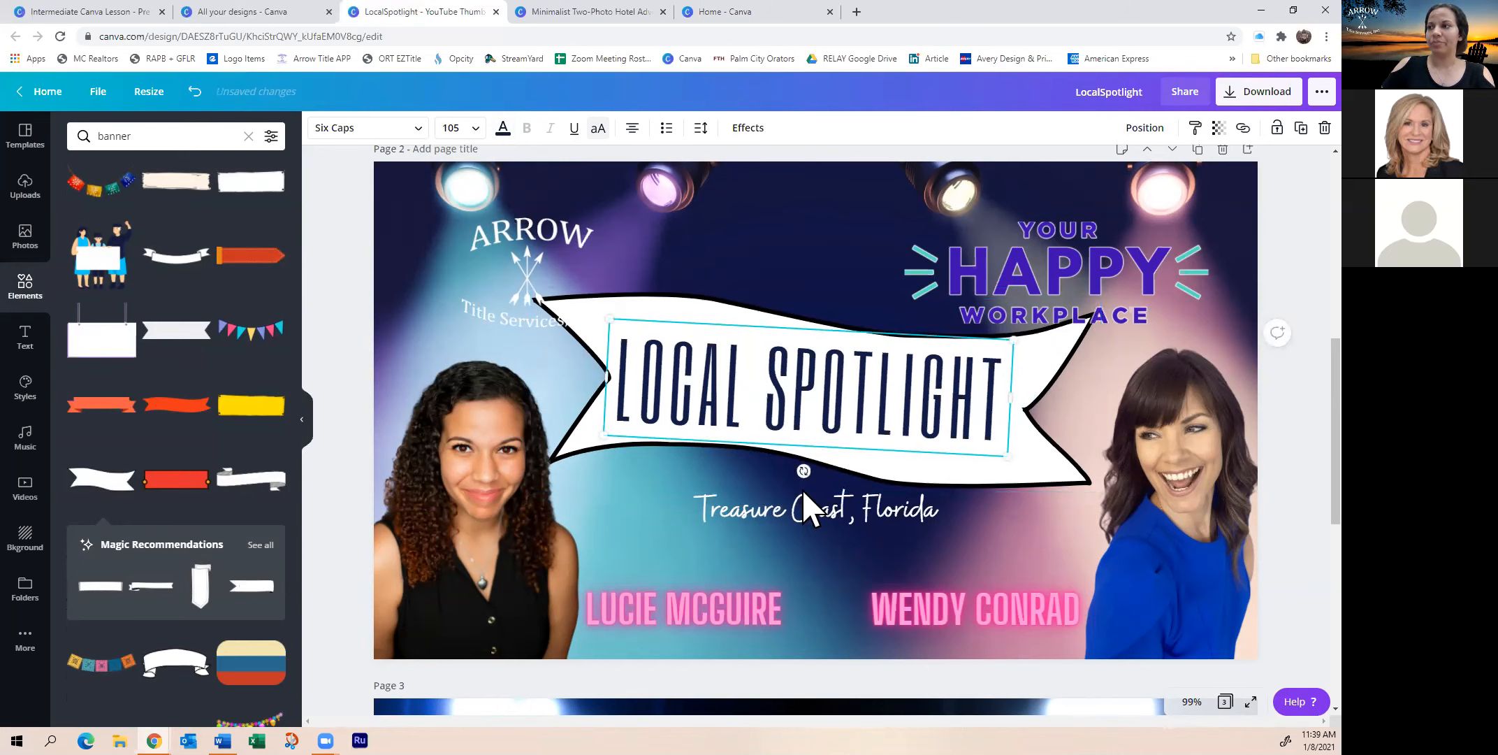
{"action": "left_click_drag", "start_coordinate": [804, 471], "coordinate": [801, 471]}
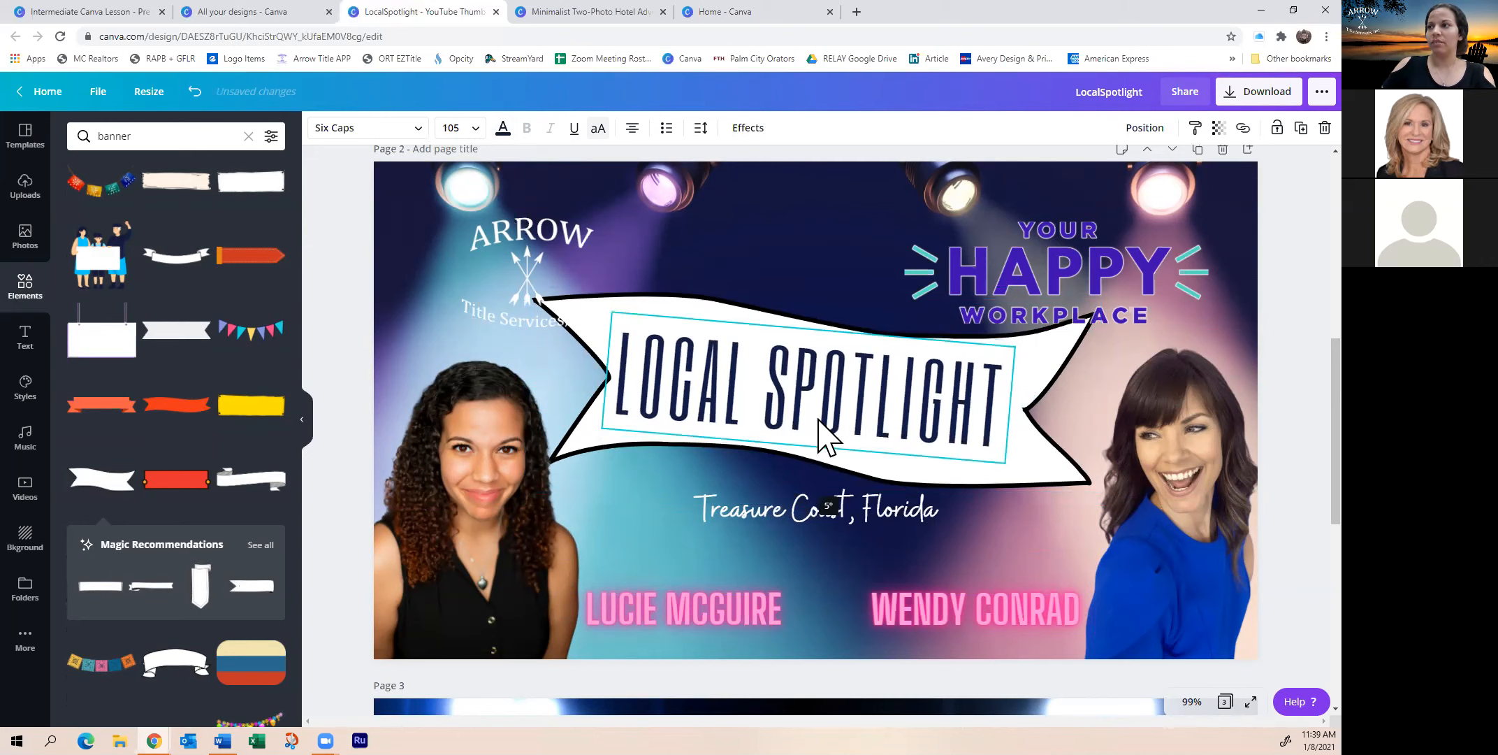
{"action": "left_click_drag", "start_coordinate": [829, 397], "coordinate": [834, 399]}
{"action": "left_click", "coordinate": [826, 286]}
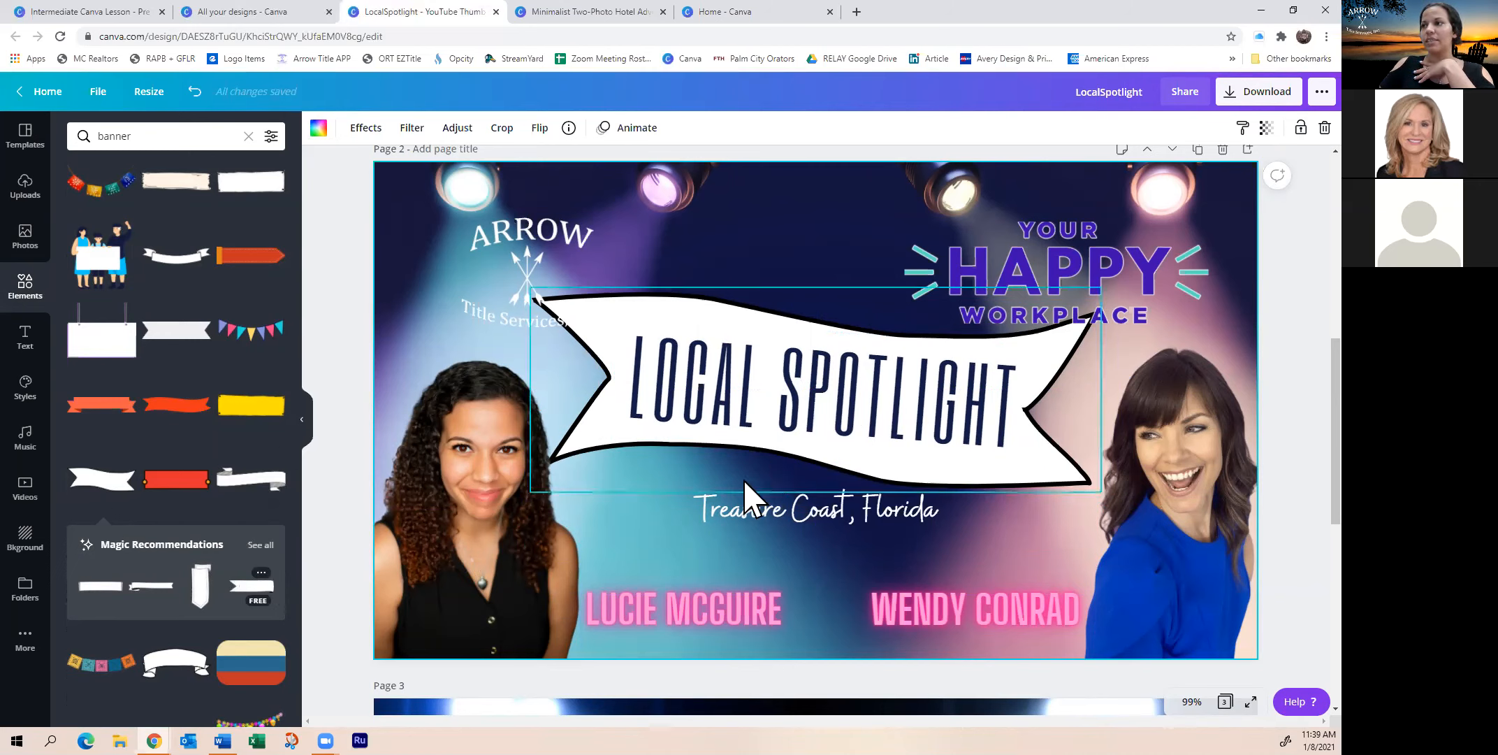
{"action": "left_click", "coordinate": [597, 439]}
Replace the white banner with a hatched-end ribbon, enlarged and positioned between the portraits
{"action": "key", "text": "Delete"}
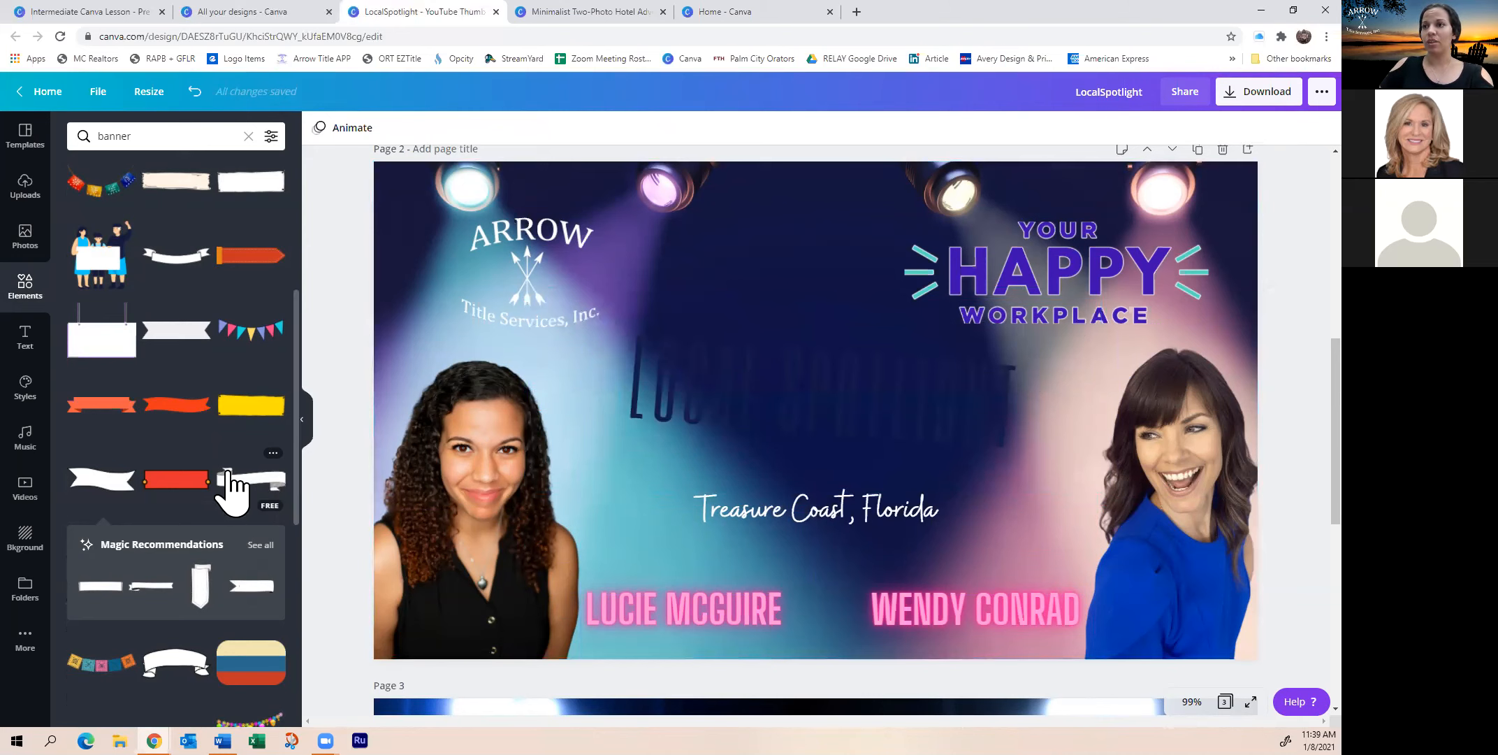
{"action": "left_click", "coordinate": [248, 481]}
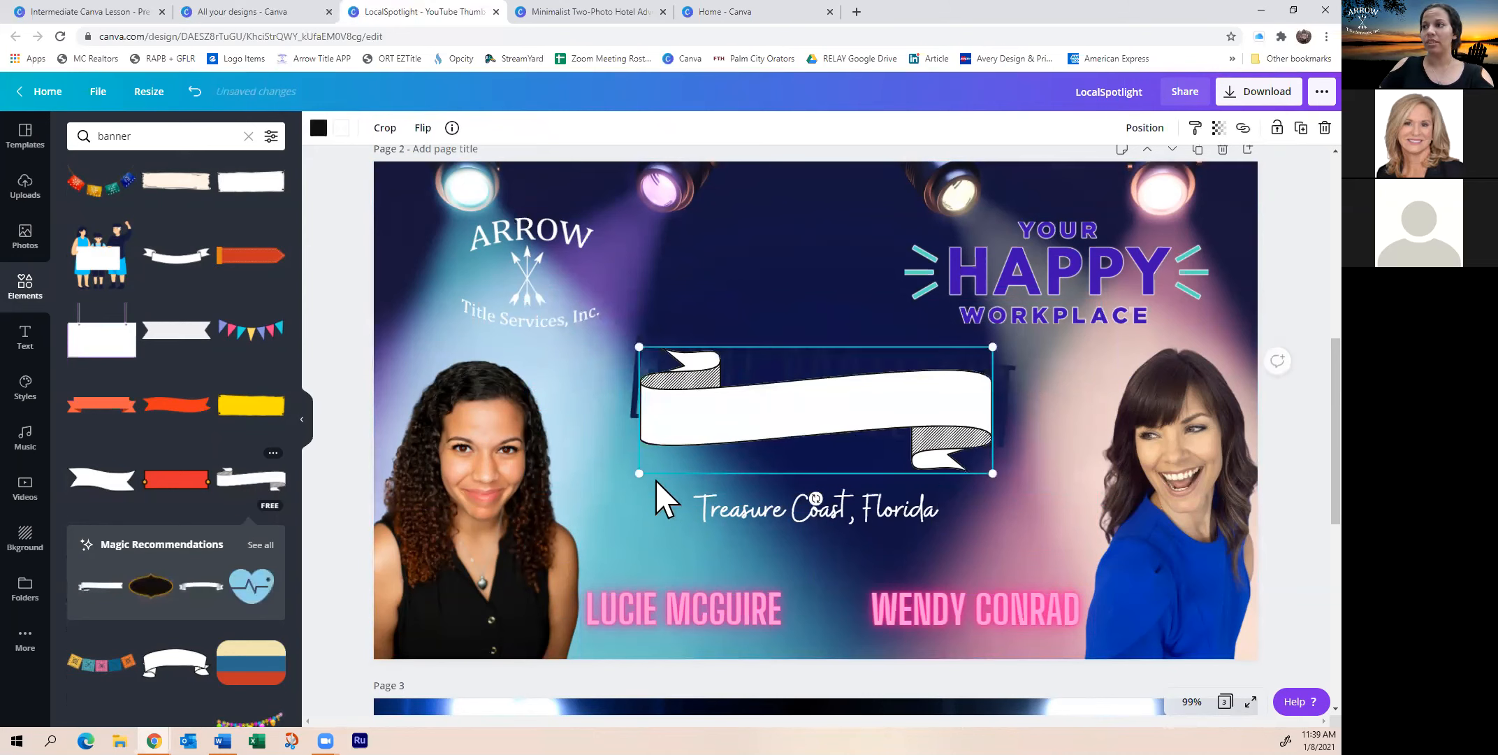
{"action": "left_click_drag", "start_coordinate": [627, 484], "coordinate": [563, 506]}
{"action": "left_click_drag", "start_coordinate": [789, 435], "coordinate": [802, 402]}
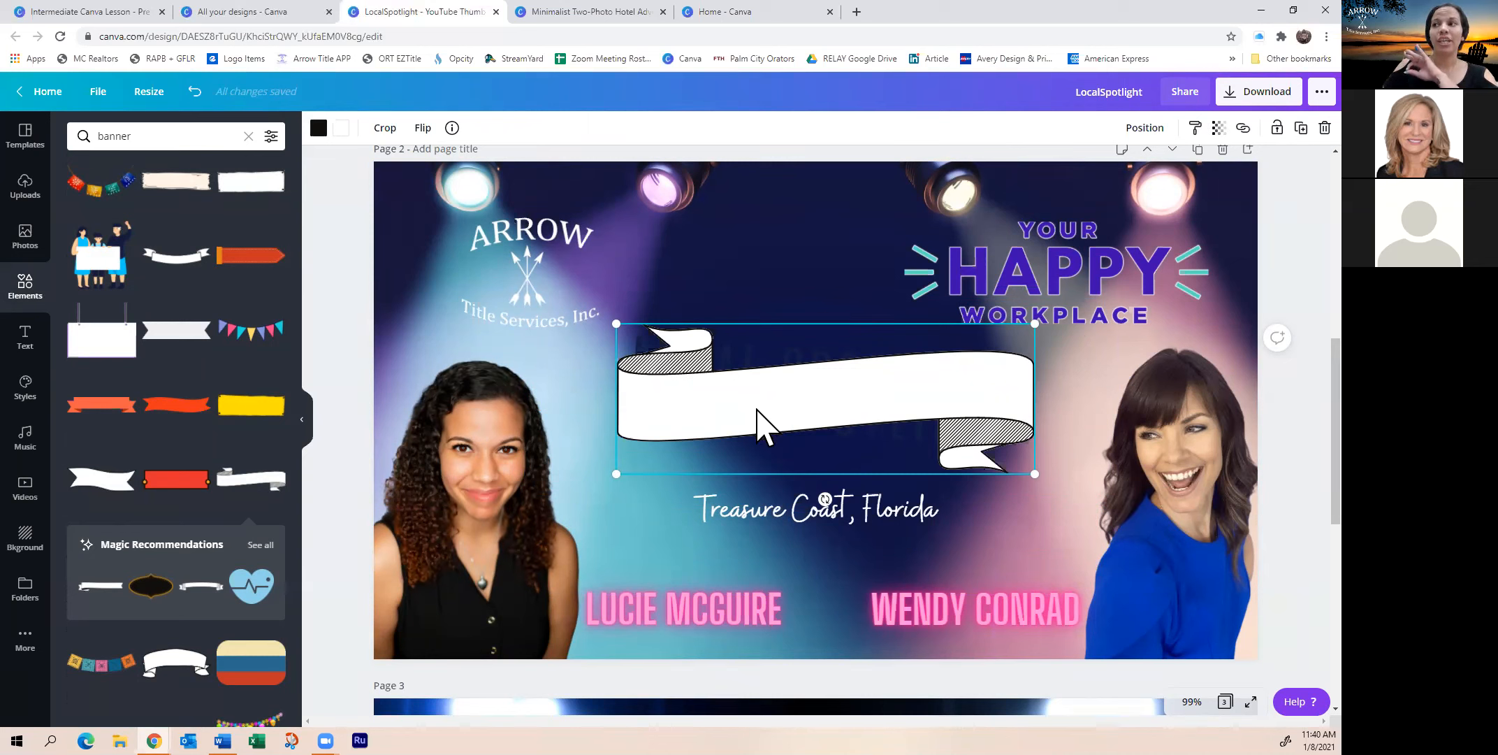
Colour the ribbon outline and hatching pink and, after trying black and navy, make its fill grey
{"action": "left_click", "coordinate": [319, 128]}
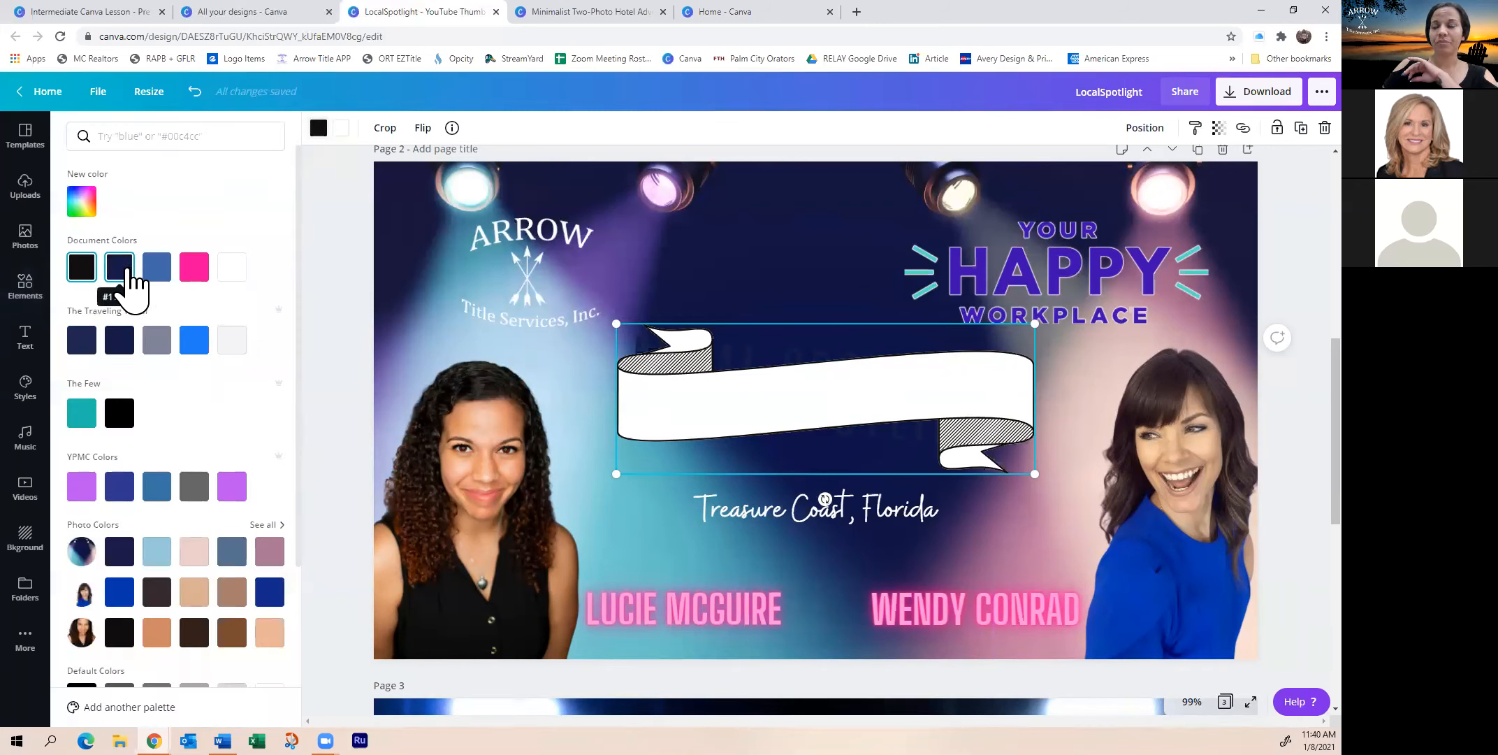
{"action": "left_click", "coordinate": [193, 267]}
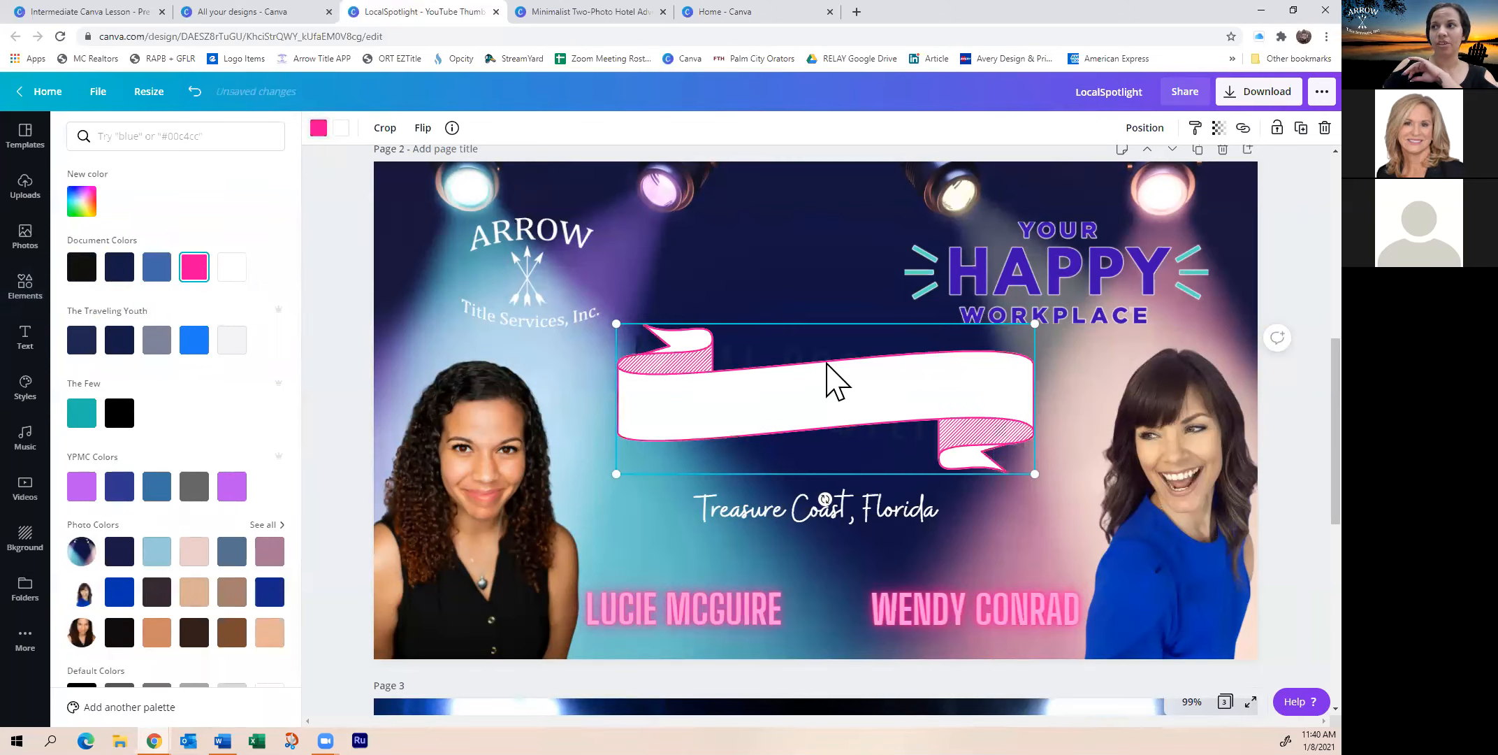
{"action": "left_click", "coordinate": [339, 130]}
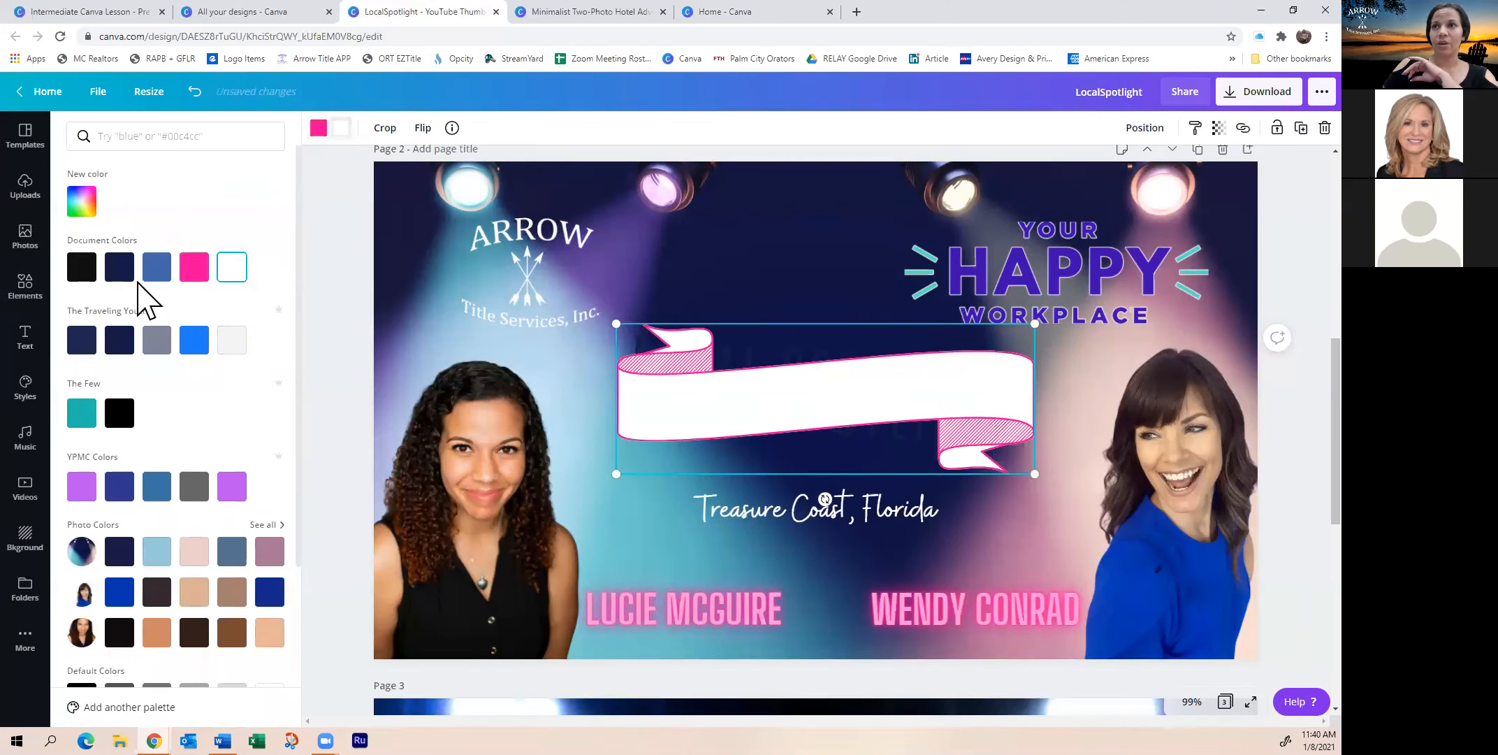
{"action": "left_click", "coordinate": [76, 267]}
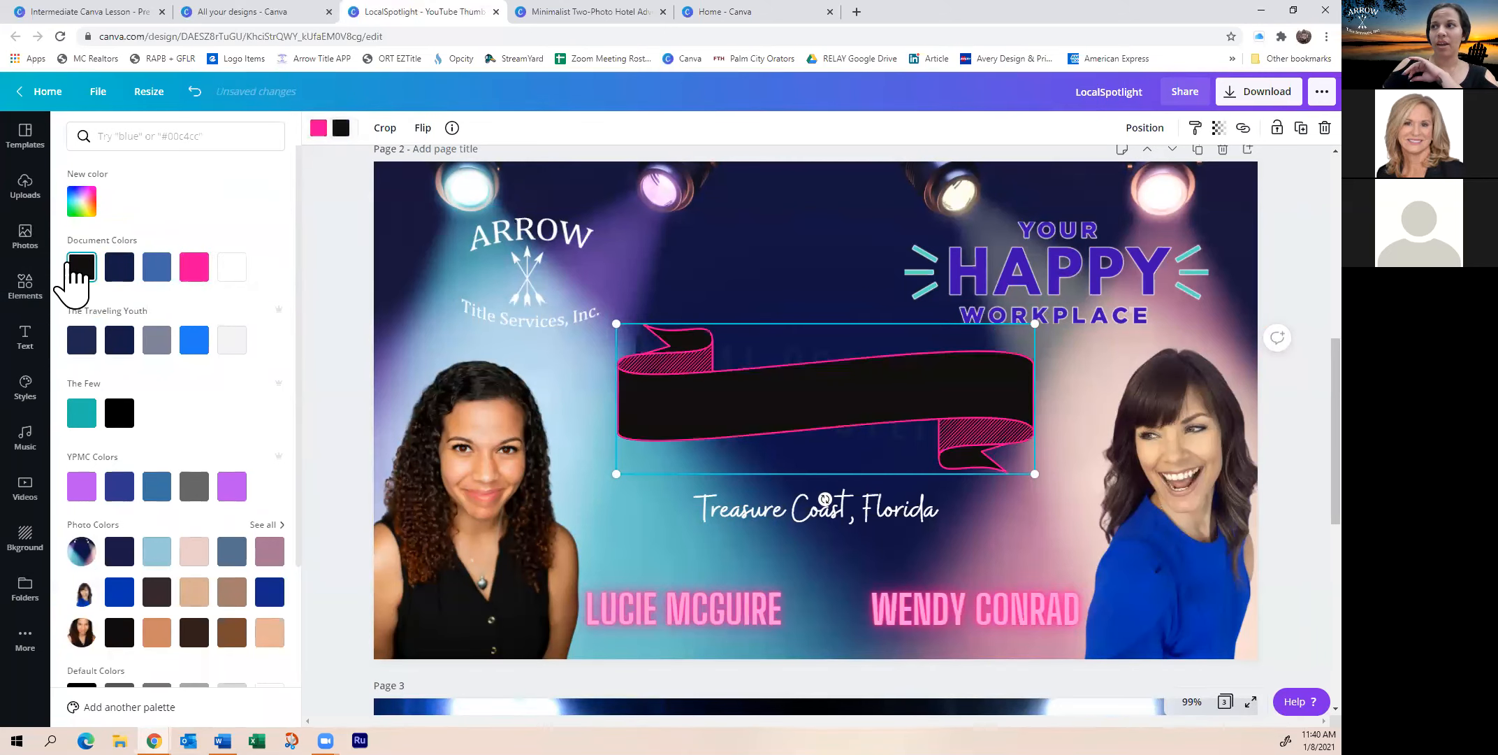
{"action": "left_click", "coordinate": [117, 269]}
{"action": "left_click", "coordinate": [157, 340]}
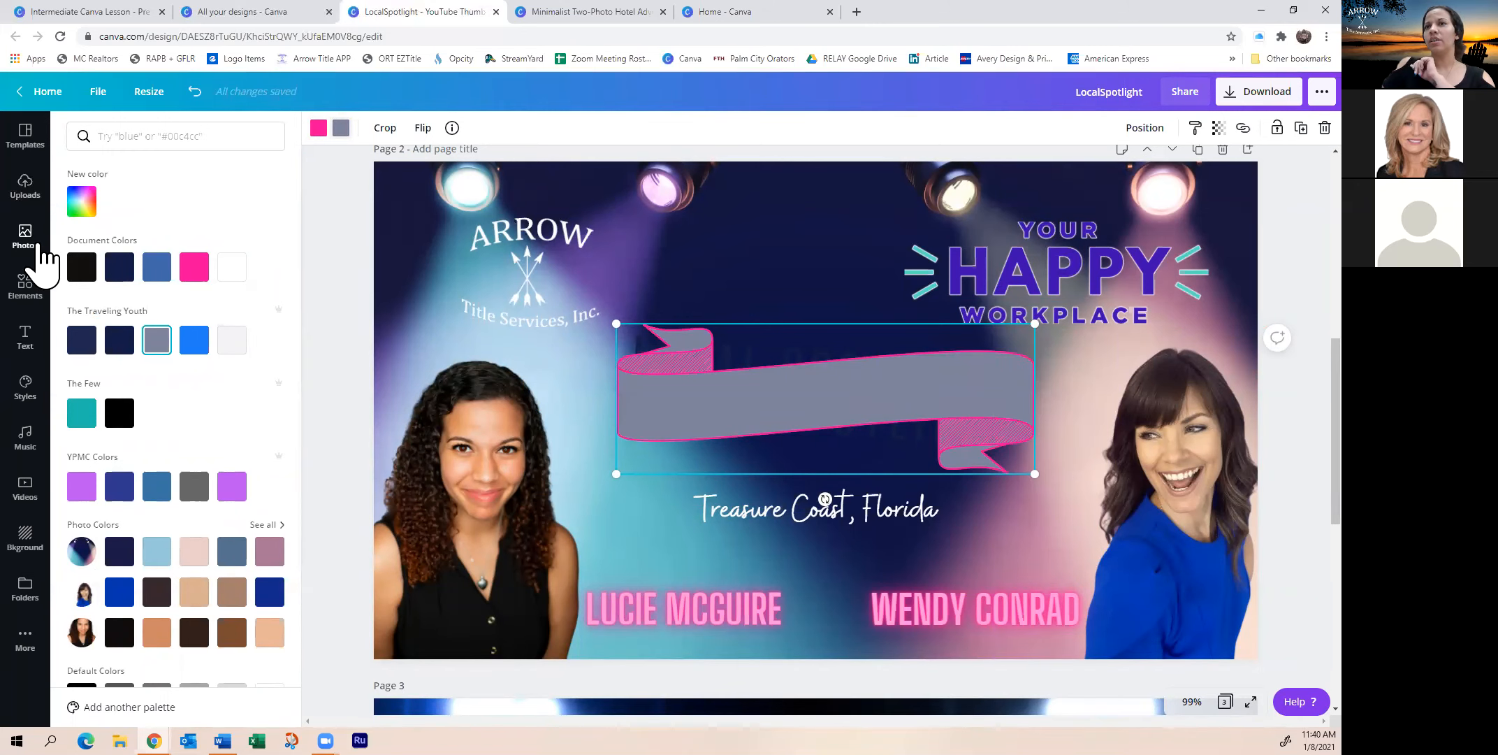
{"action": "left_click", "coordinate": [28, 288]}
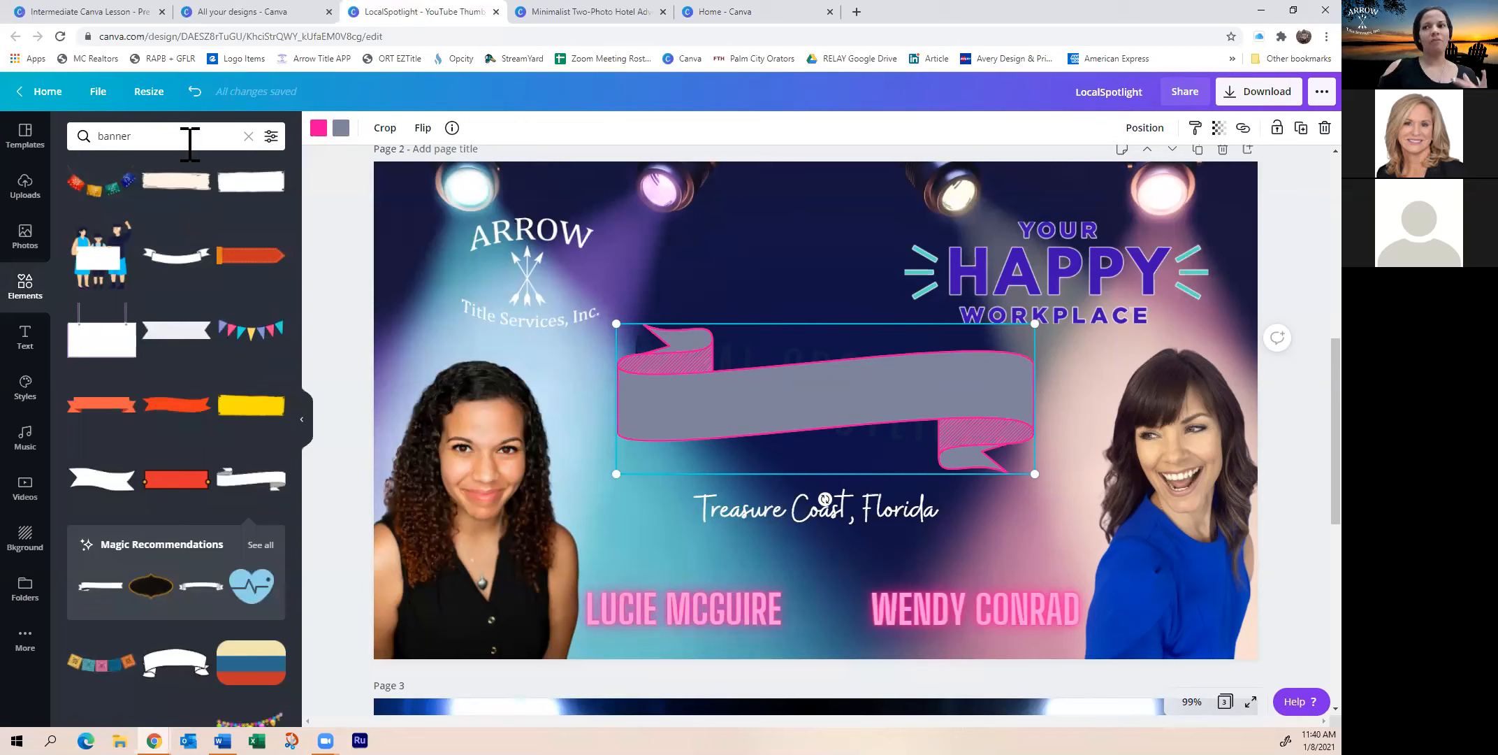
Search Elements for 'skinny' and then 'rectangle' banner alternatives
{"action": "scroll", "coordinate": [193, 378], "scroll_direction": "down", "scroll_amount": 5}
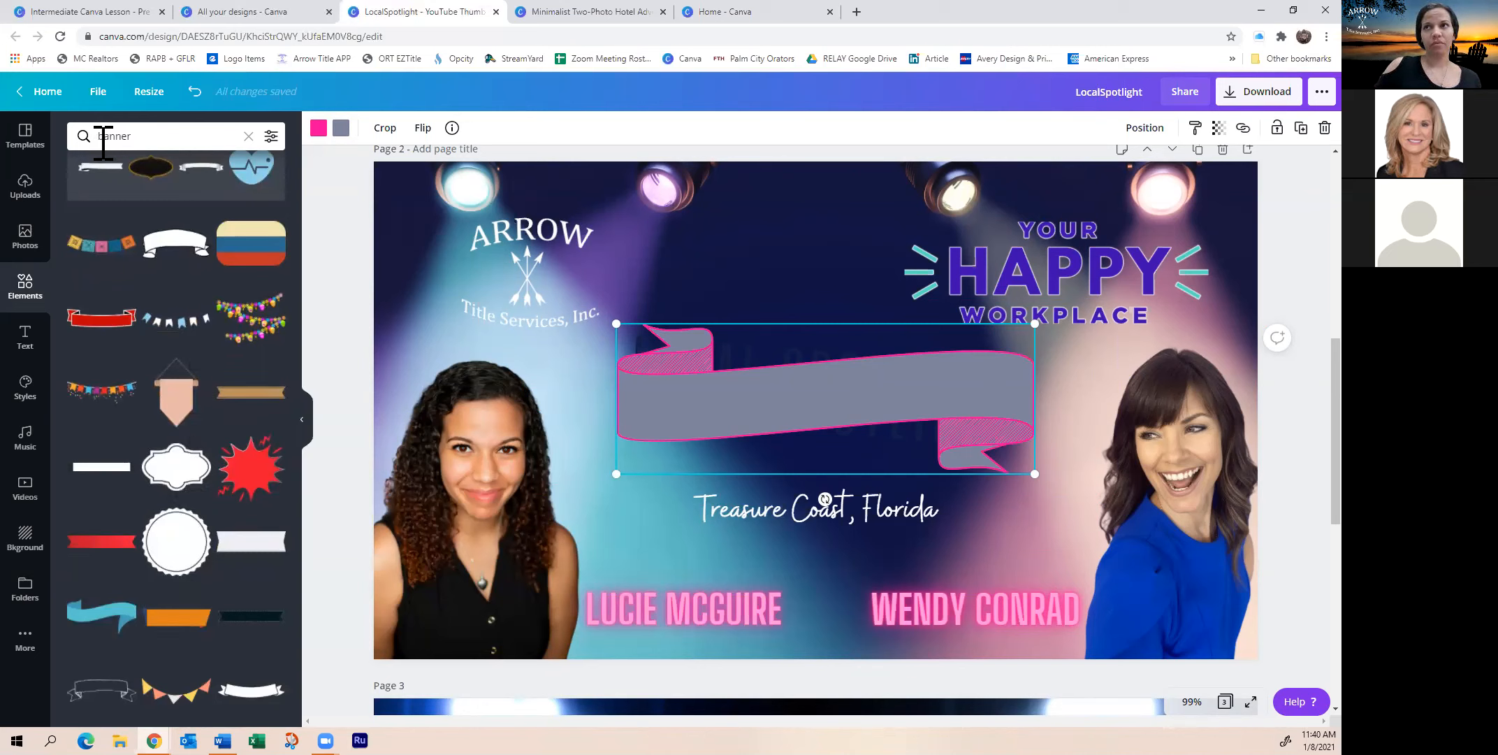
{"action": "left_click", "coordinate": [107, 137]}
{"action": "type", "text": "si"}
{"action": "type", "text": "inny"}
{"action": "key", "text": "Return"}
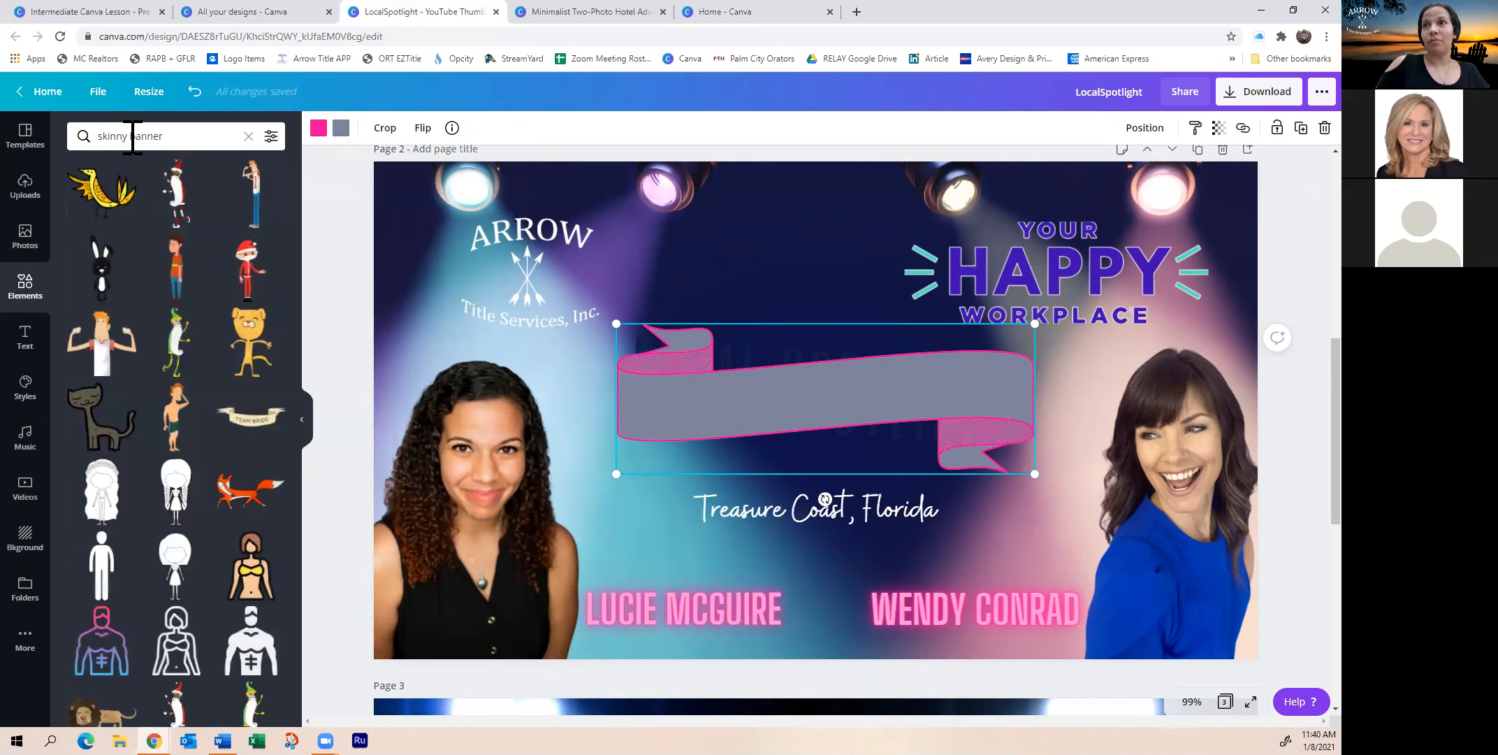
{"action": "left_click_drag", "start_coordinate": [128, 137], "coordinate": [103, 143]}
{"action": "type", "text": "rectangle"}
{"action": "key", "text": "Return"}
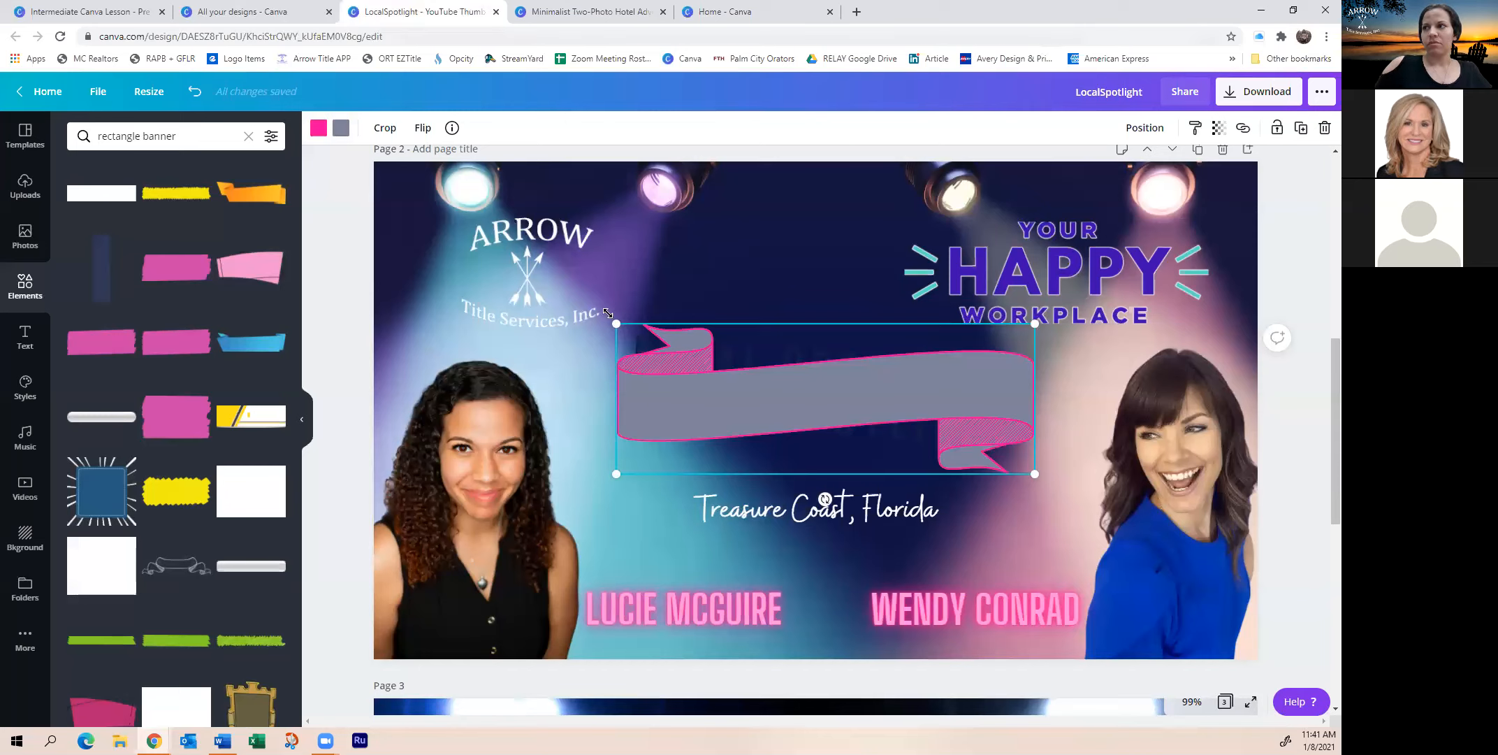
Shrink the ribbon toward centre, then try a blue spotlight photo and remove it again
{"action": "left_click_drag", "start_coordinate": [616, 325], "coordinate": [577, 359]}
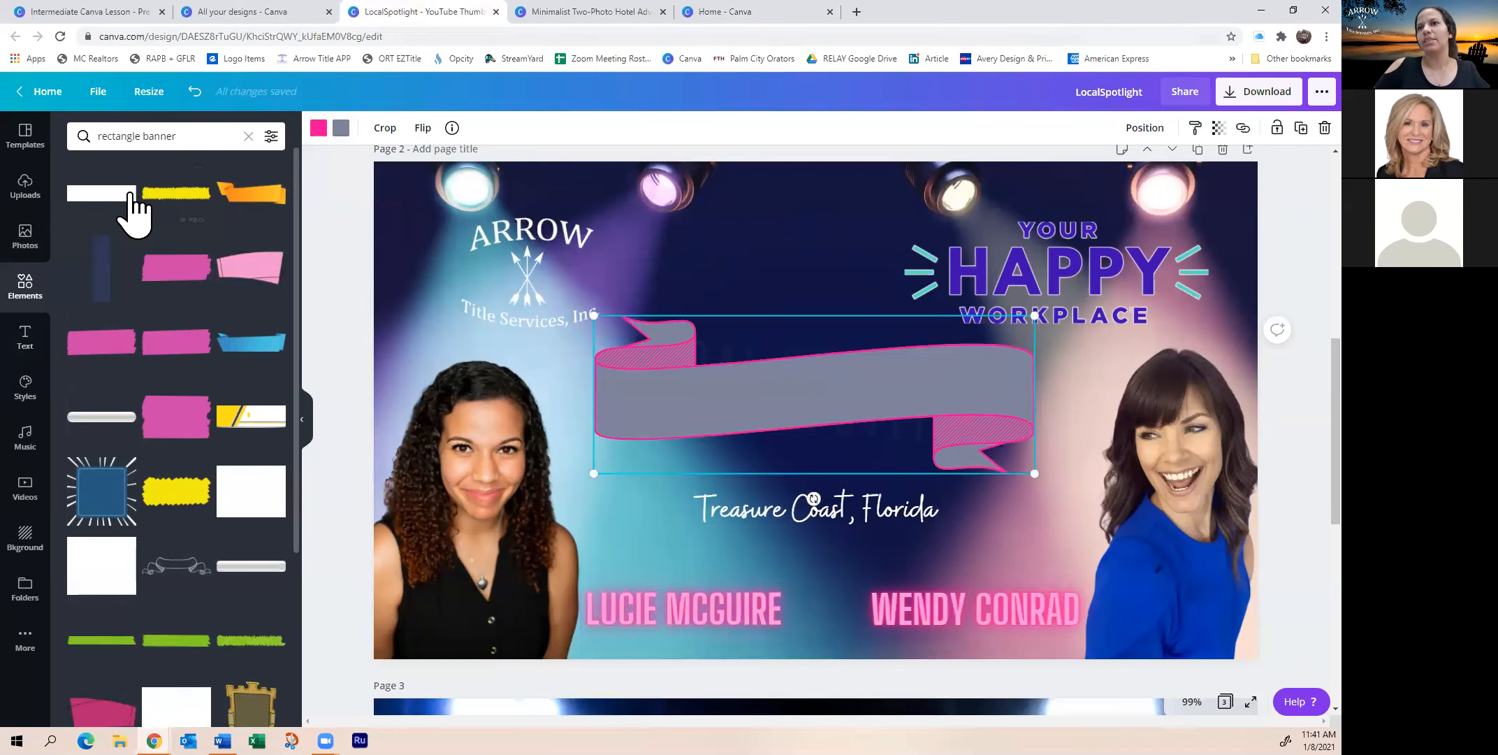
{"action": "left_click", "coordinate": [25, 241]}
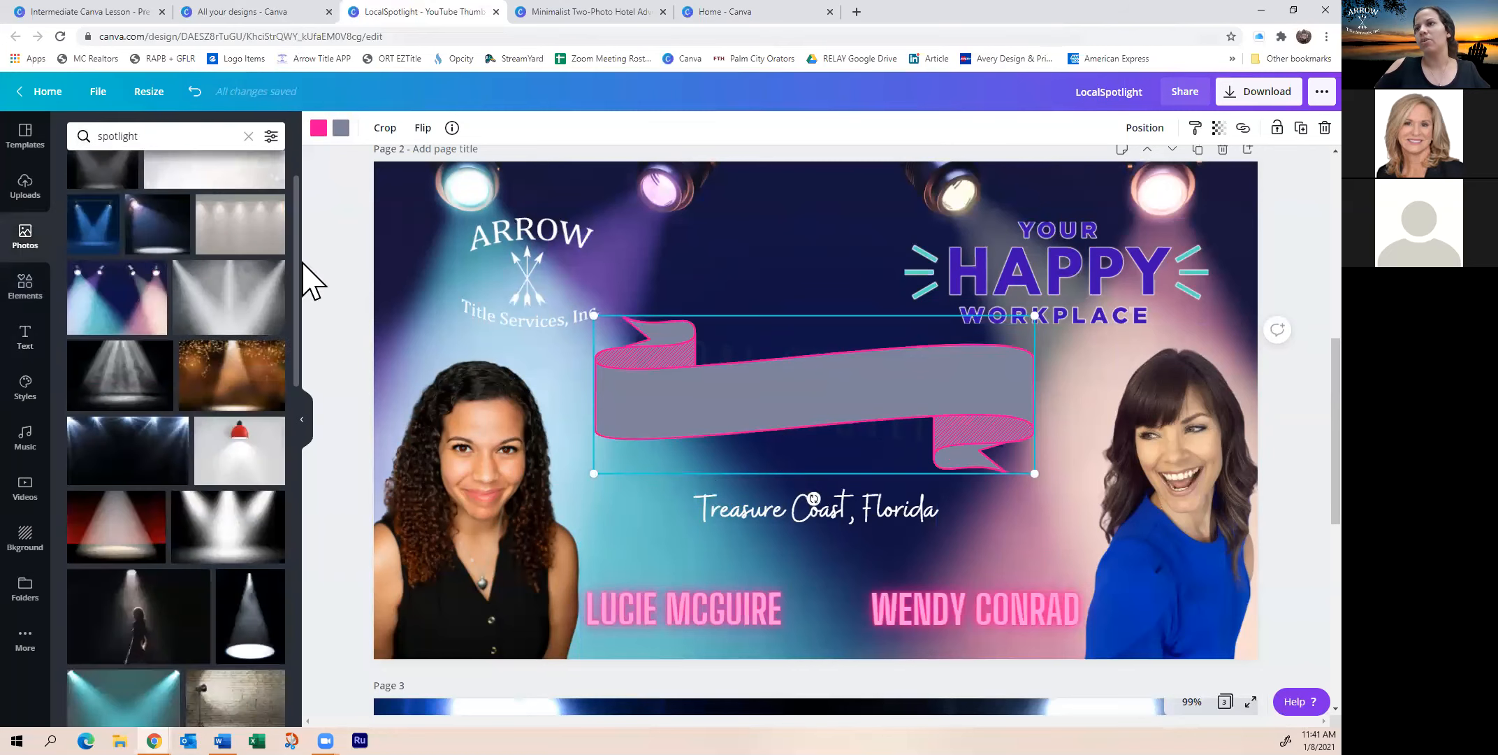
{"action": "left_click", "coordinate": [97, 238]}
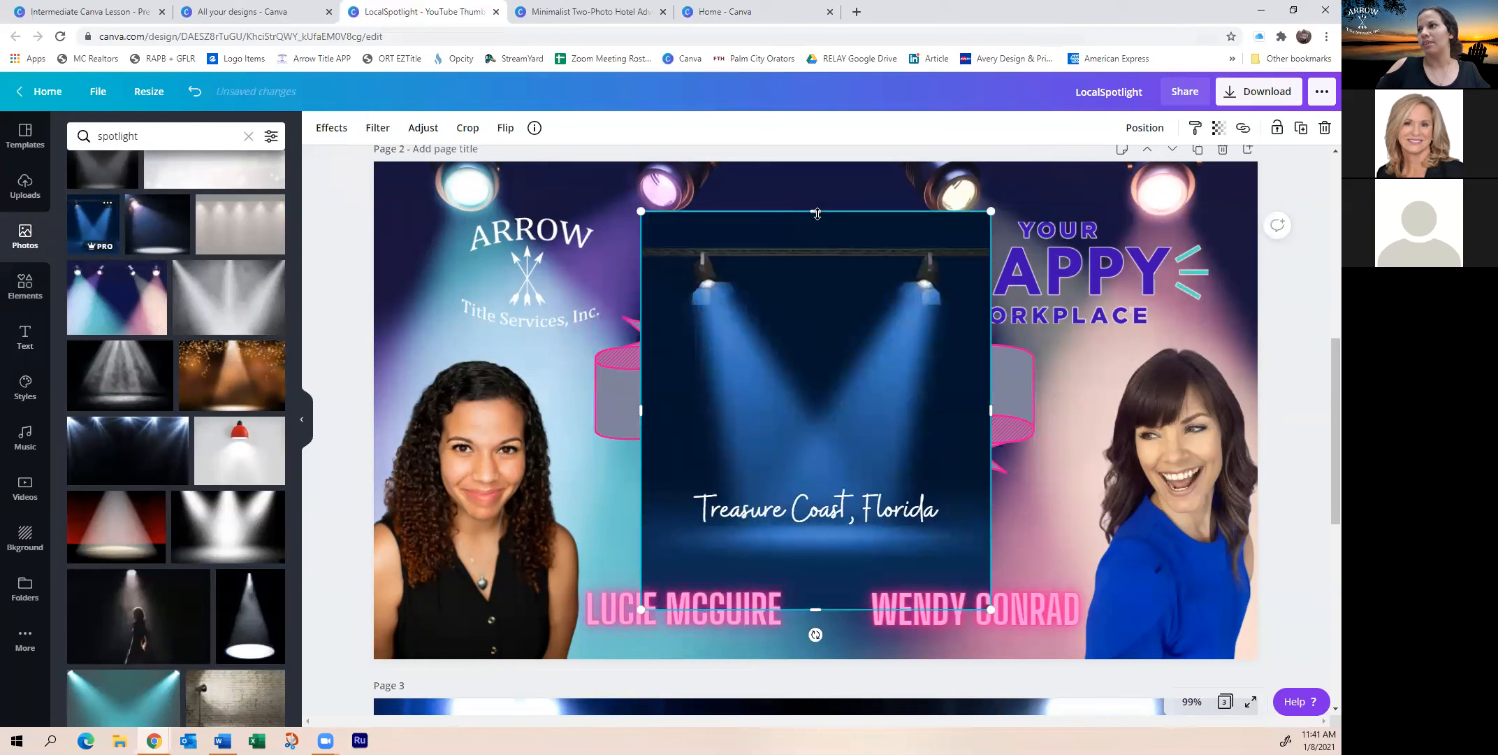
{"action": "mouse_move", "coordinate": [812, 210]}
{"action": "left_mouse_down"}
{"action": "mouse_move", "coordinate": [805, 454]}
{"action": "mouse_move", "coordinate": [796, 300]}
{"action": "mouse_move", "coordinate": [817, 235]}
{"action": "left_mouse_up"}
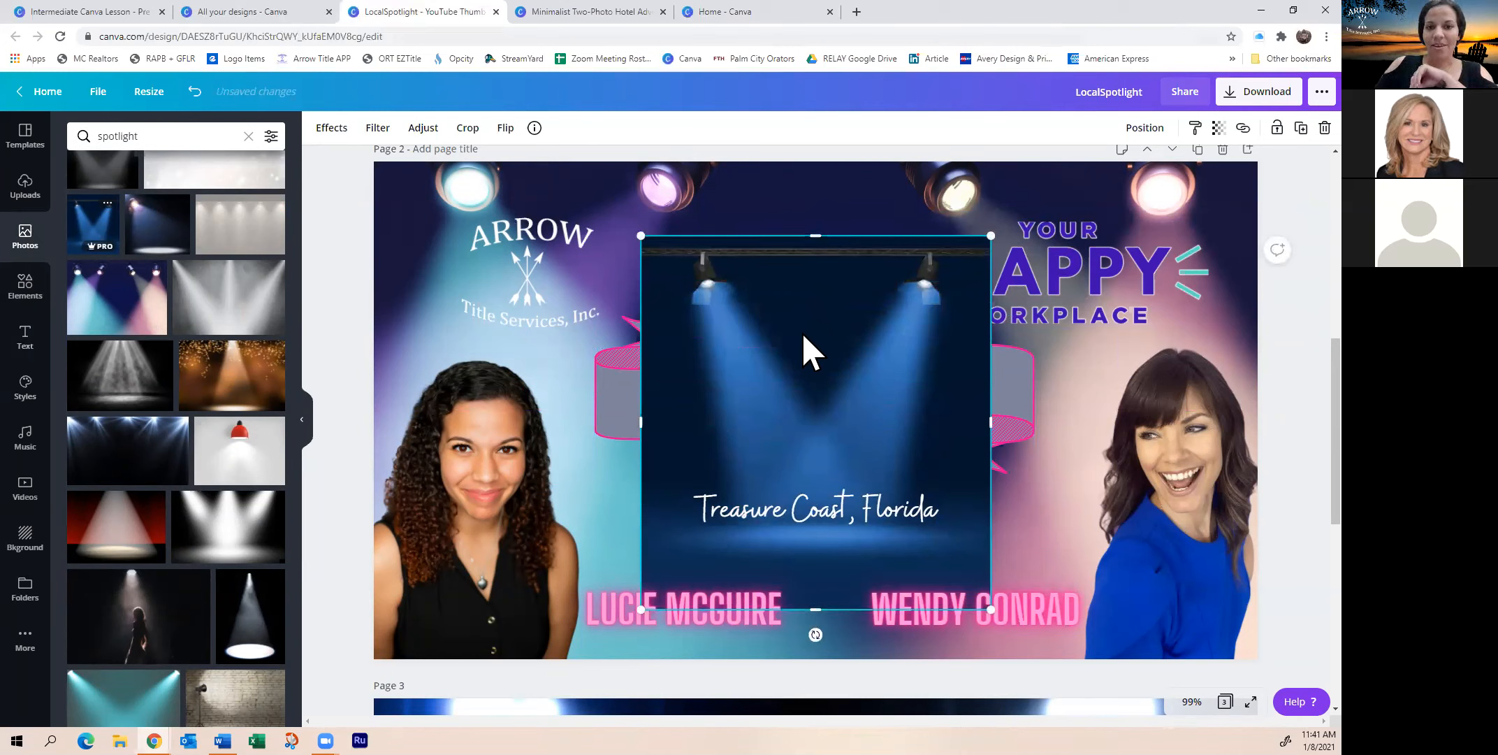
{"action": "key", "text": "Delete"}
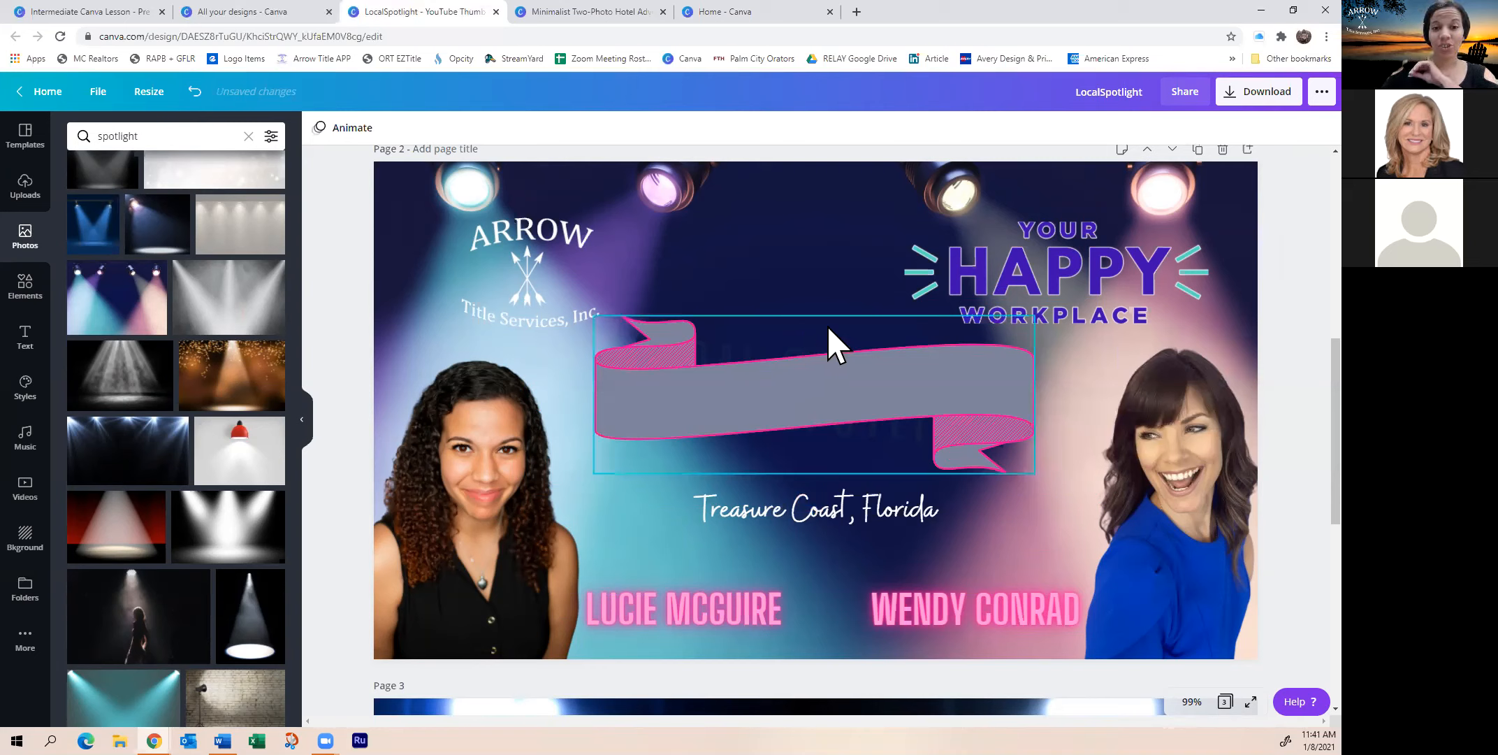
Select the grey ribbon and delete it
{"action": "left_click", "coordinate": [830, 328]}
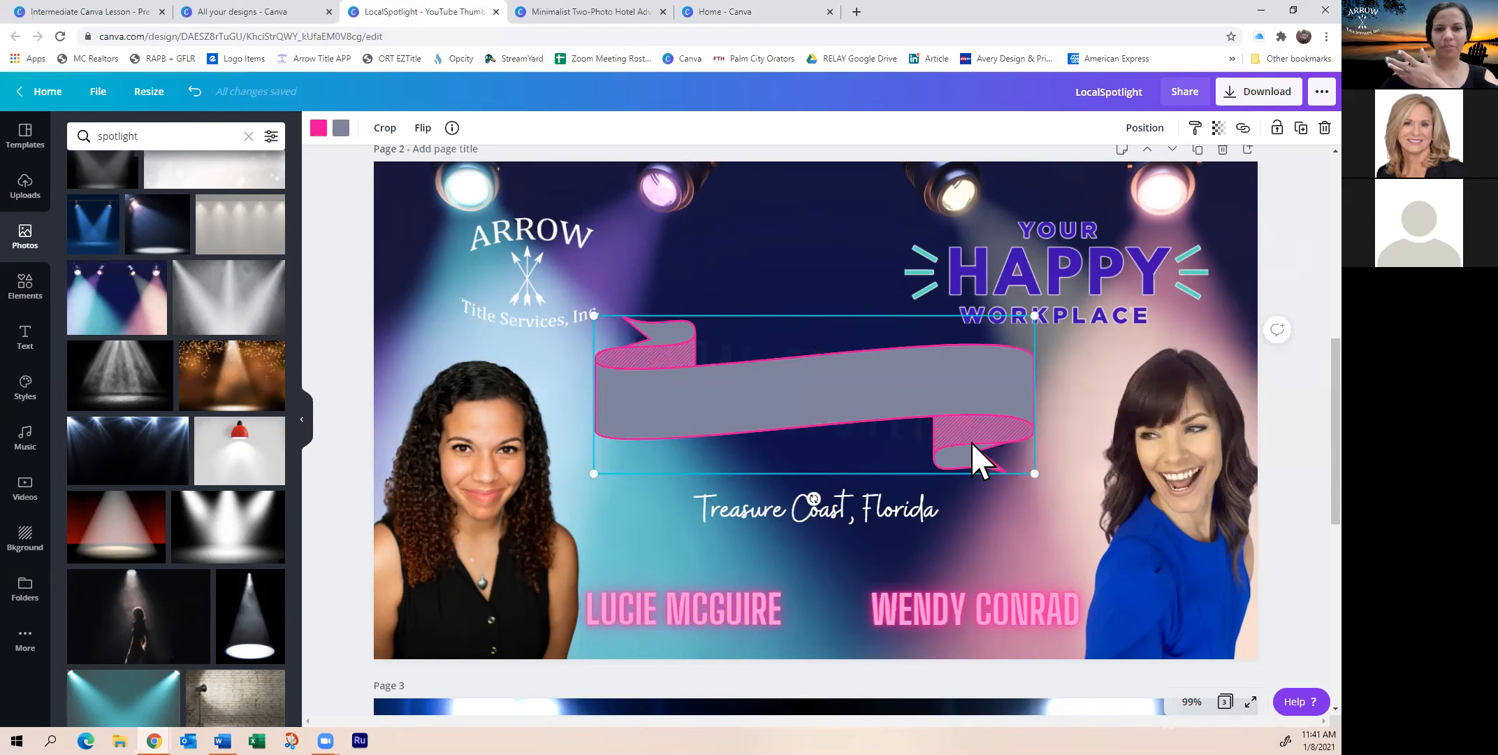
{"action": "right_click", "coordinate": [886, 418]}
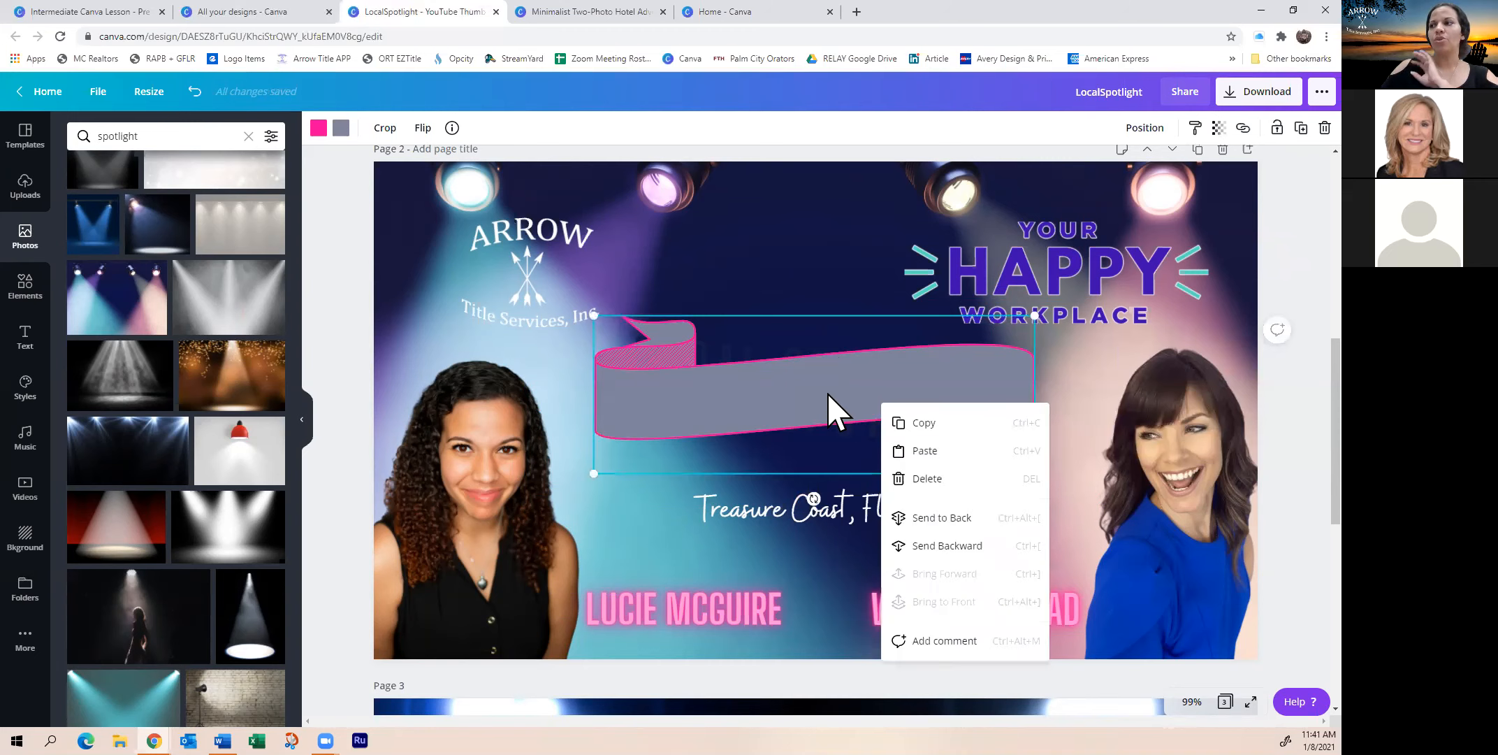
{"action": "left_click", "coordinate": [819, 364]}
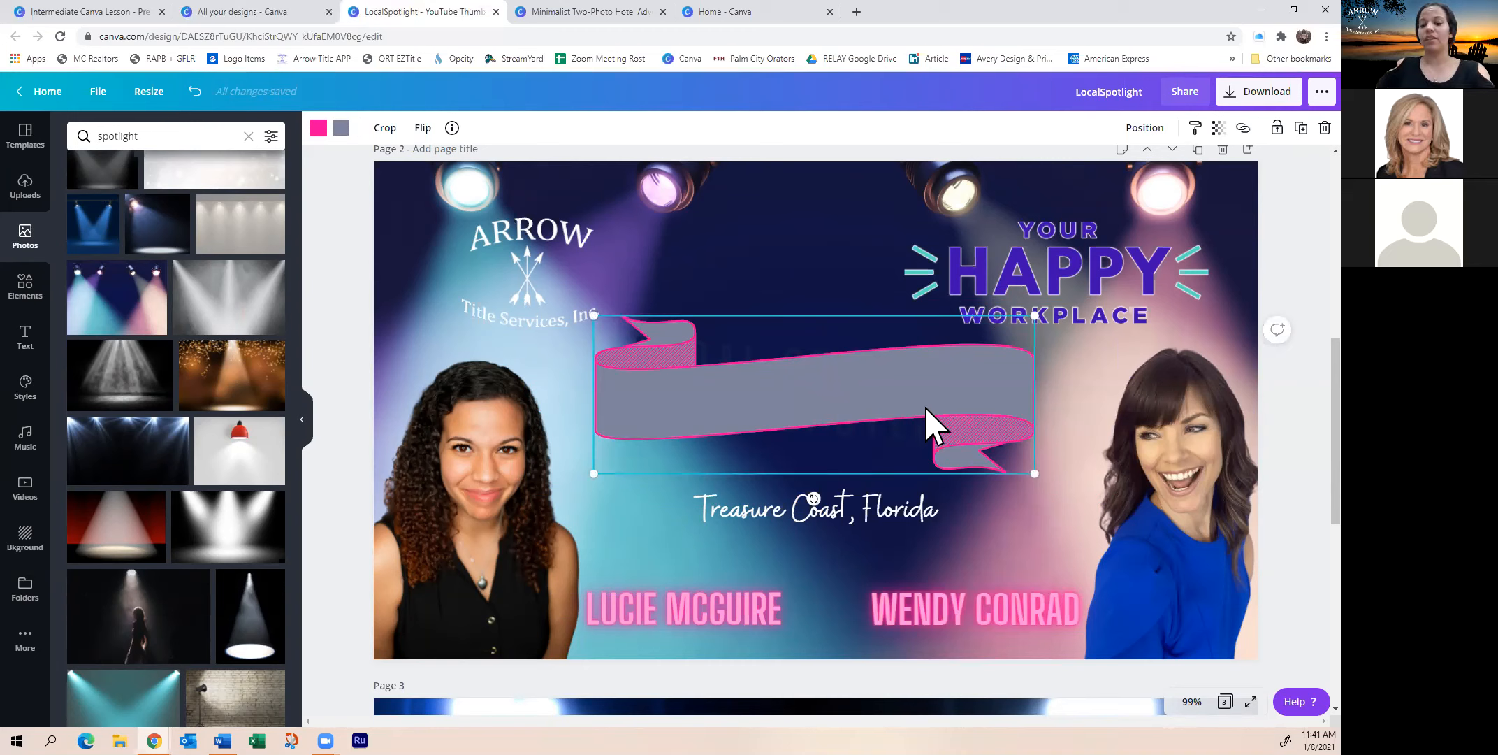
{"action": "key", "text": "Delete"}
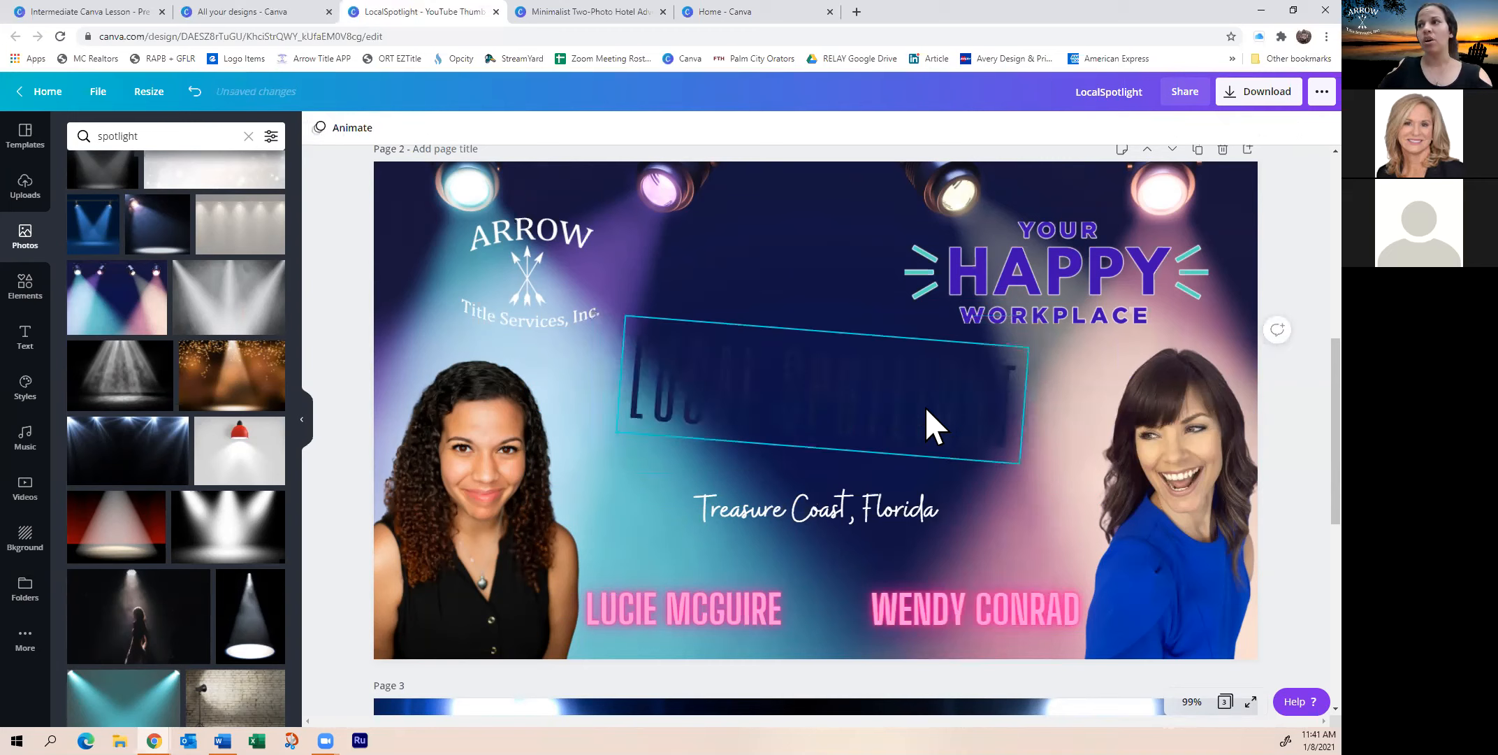
Level the tilted LOCAL SPOTLIGHT title and move it onto the guide
{"action": "left_click", "coordinate": [796, 448]}
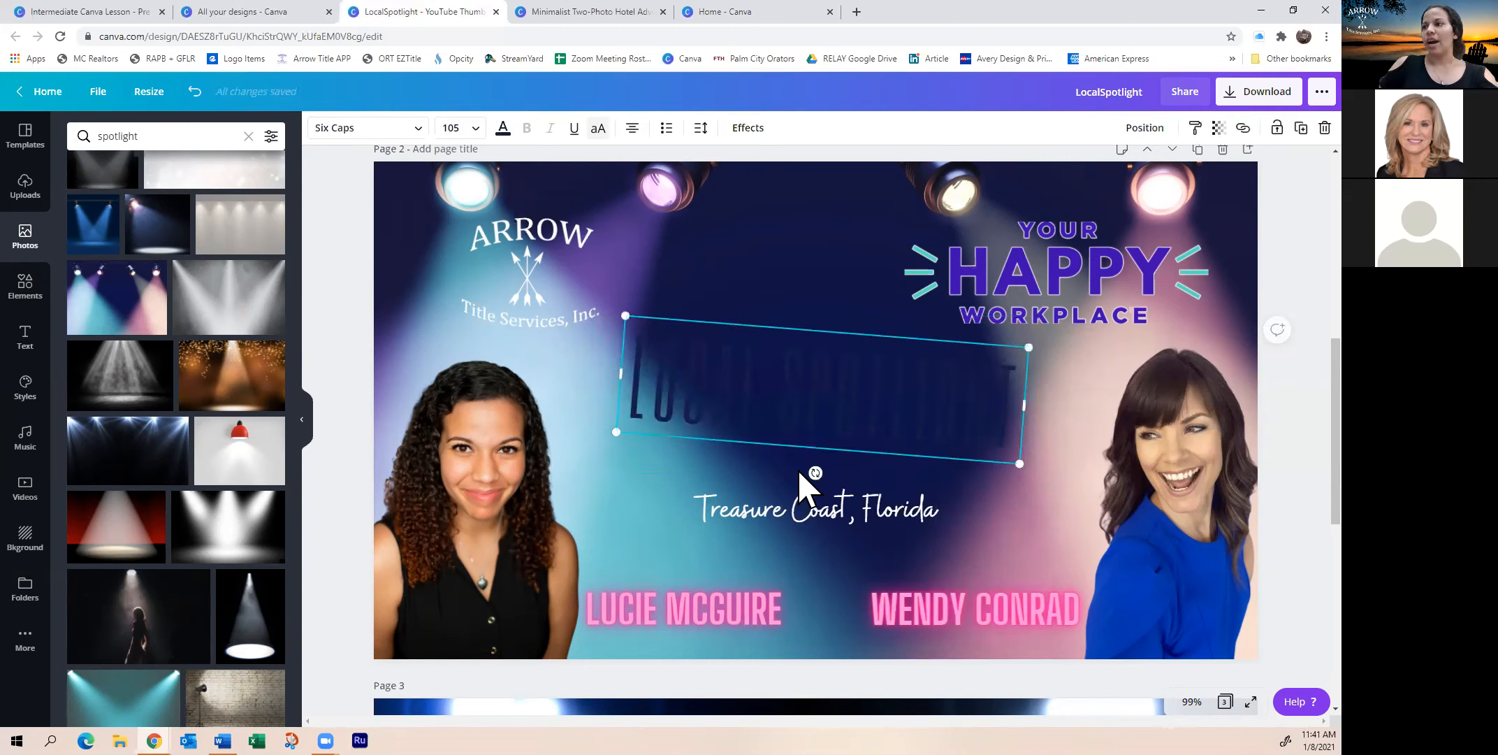
{"action": "left_click_drag", "start_coordinate": [812, 476], "coordinate": [820, 481]}
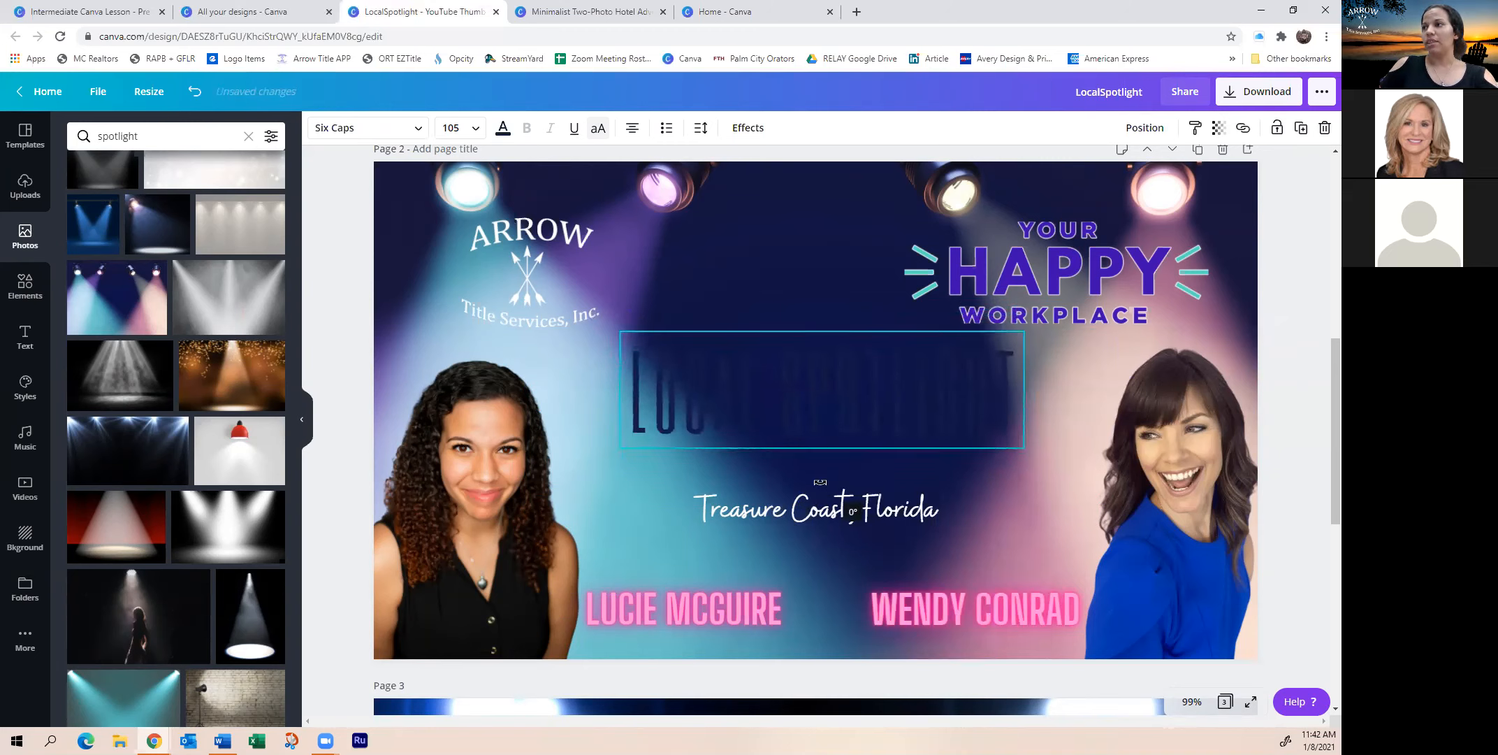
{"action": "left_click_drag", "start_coordinate": [782, 378], "coordinate": [708, 413]}
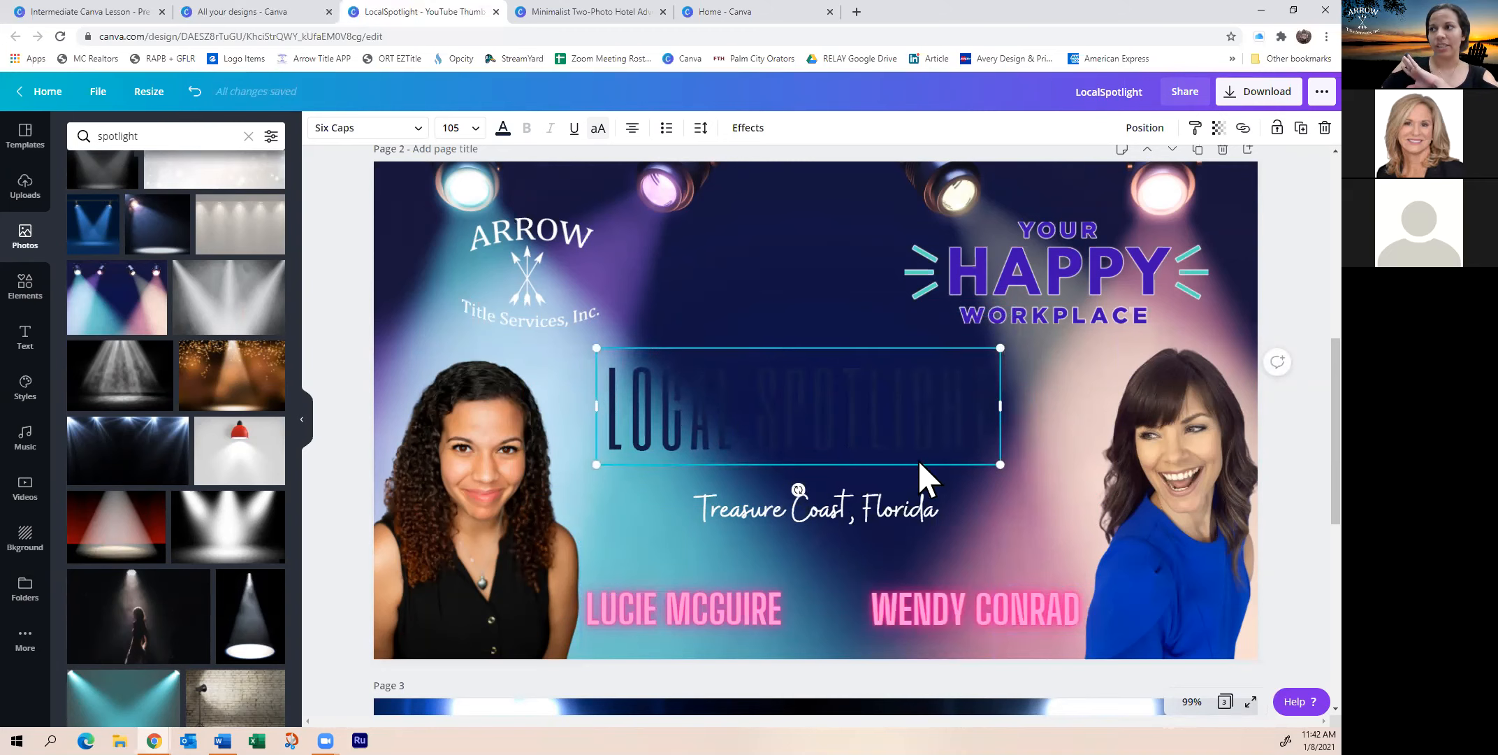
Add a white photo from a 'white' search and size it into a panel behind the whole title
{"action": "left_click", "coordinate": [145, 136]}
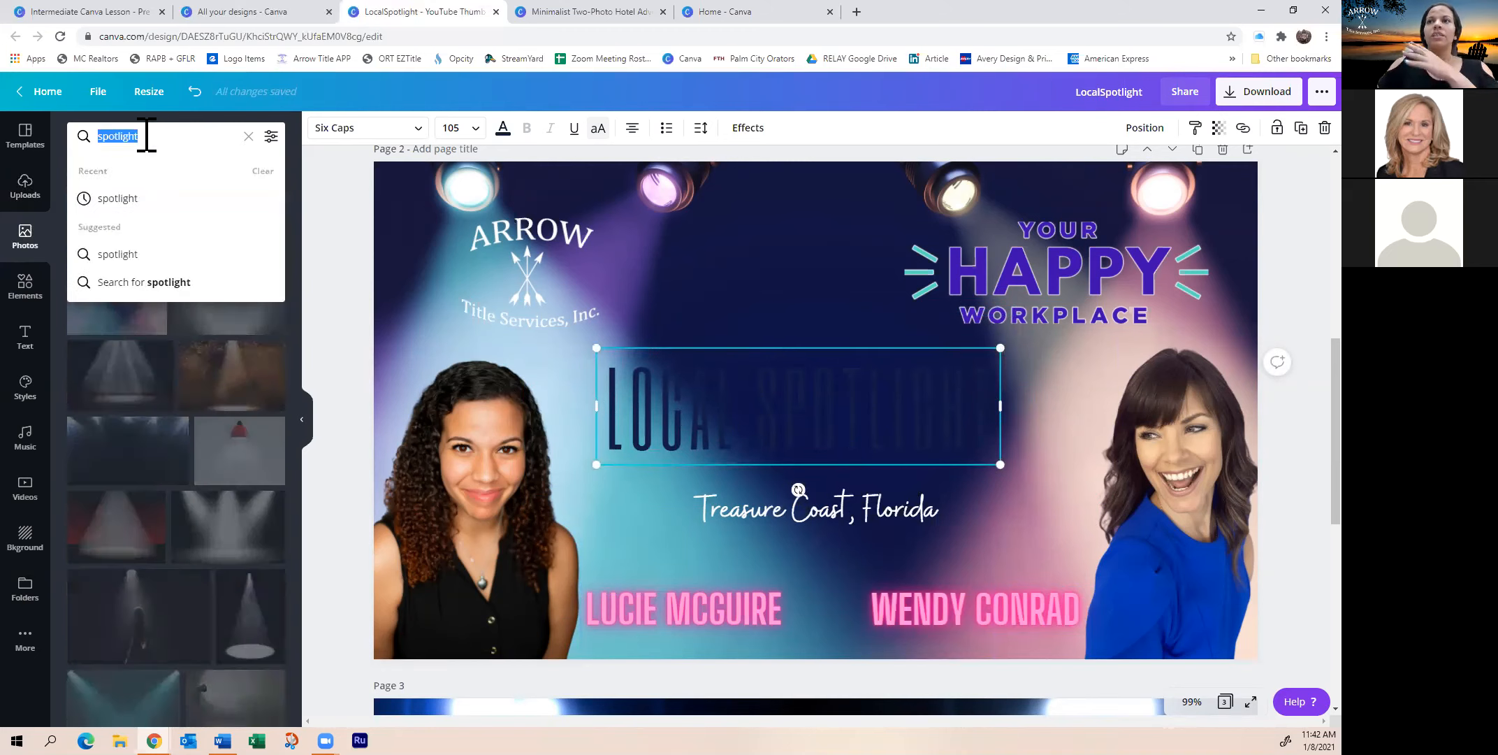
{"action": "type", "text": "white"}
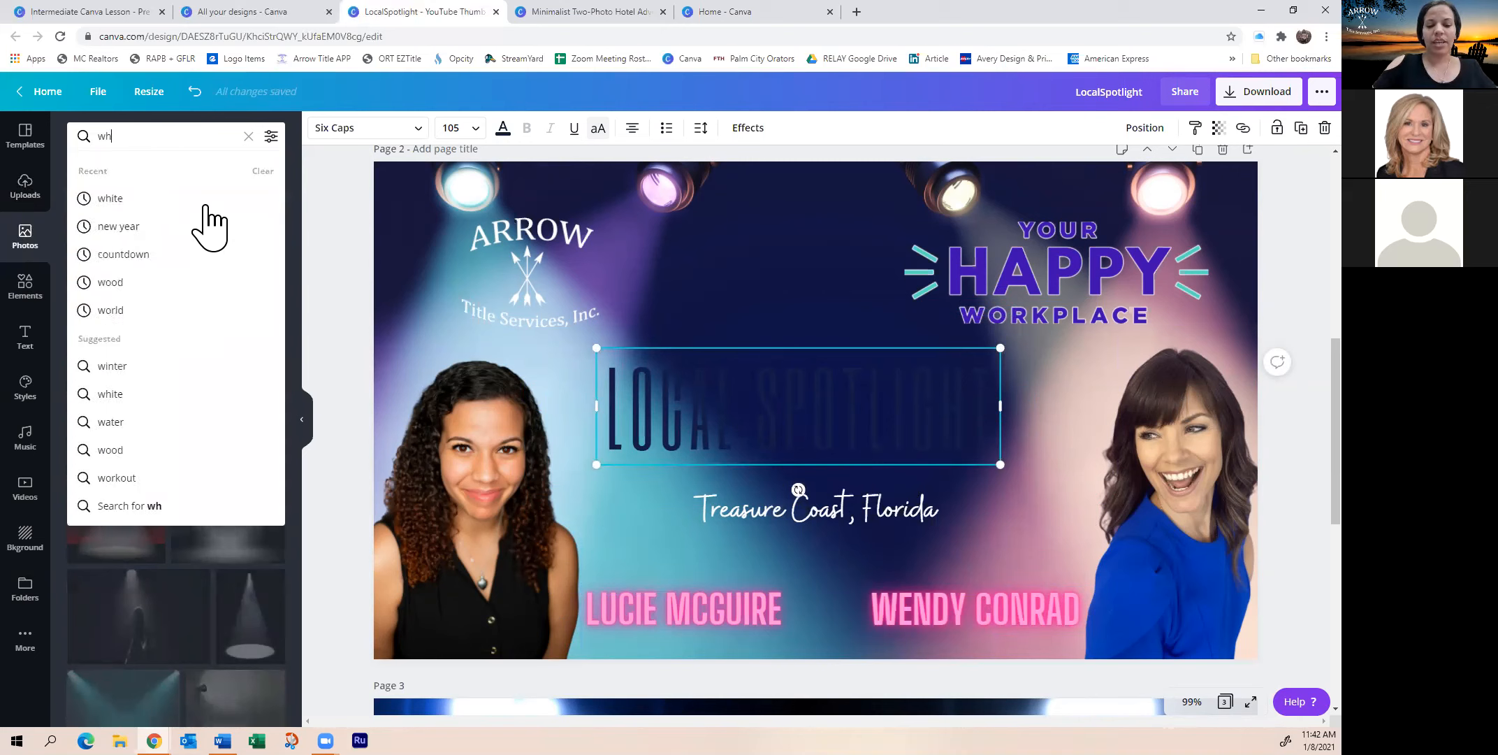
{"action": "key", "text": "Return"}
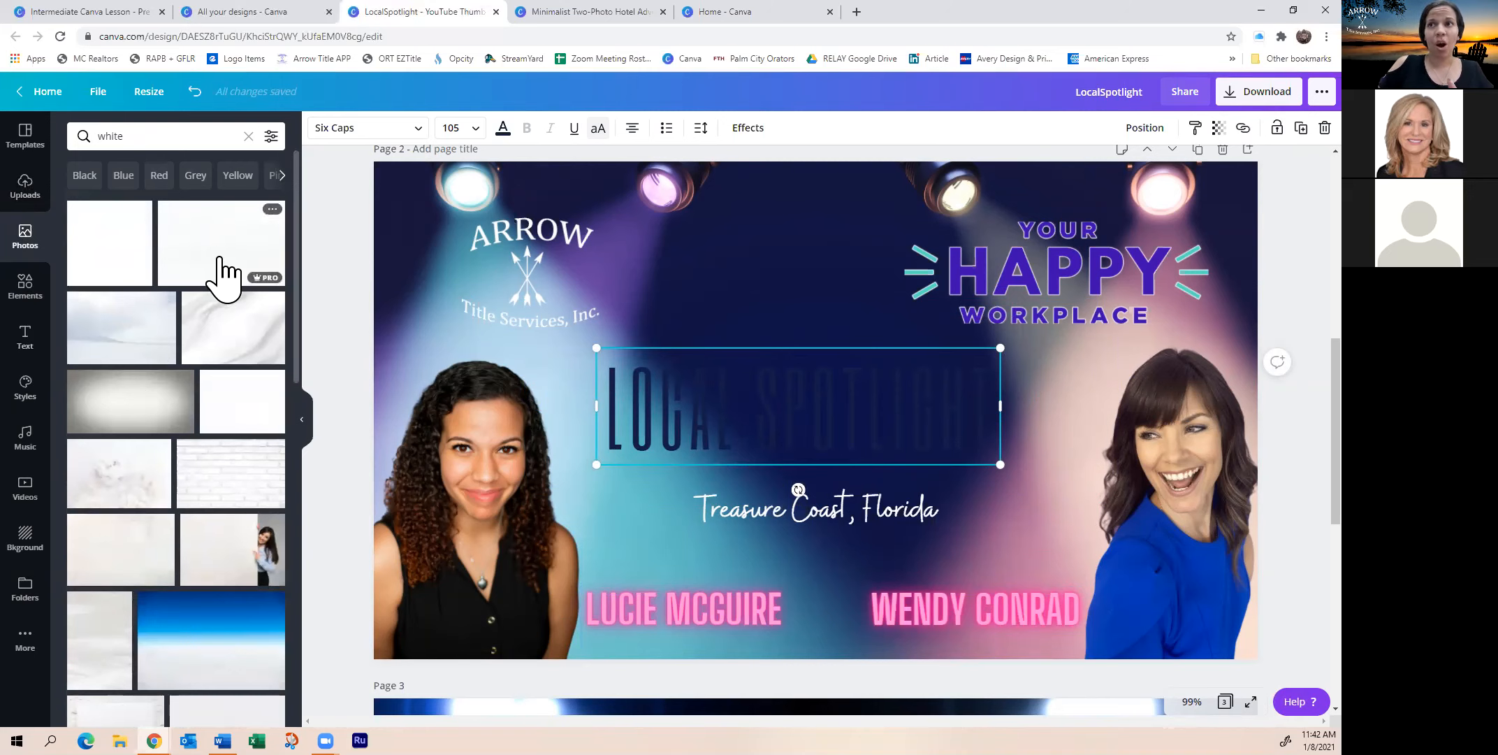
{"action": "left_click", "coordinate": [103, 263]}
{"action": "left_click_drag", "start_coordinate": [815, 208], "coordinate": [803, 348]}
{"action": "left_click_drag", "start_coordinate": [823, 609], "coordinate": [816, 464]}
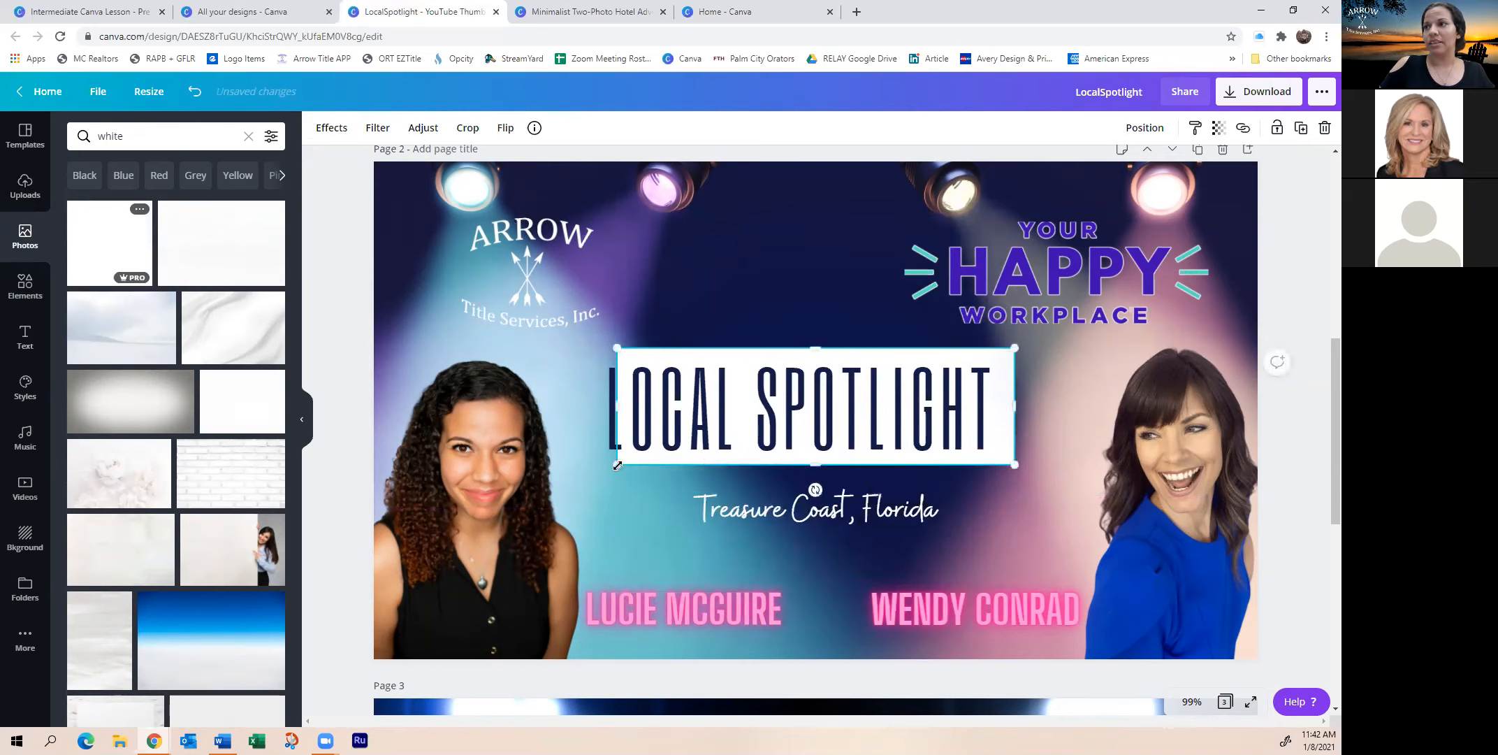
{"action": "left_click_drag", "start_coordinate": [599, 471], "coordinate": [581, 475]}
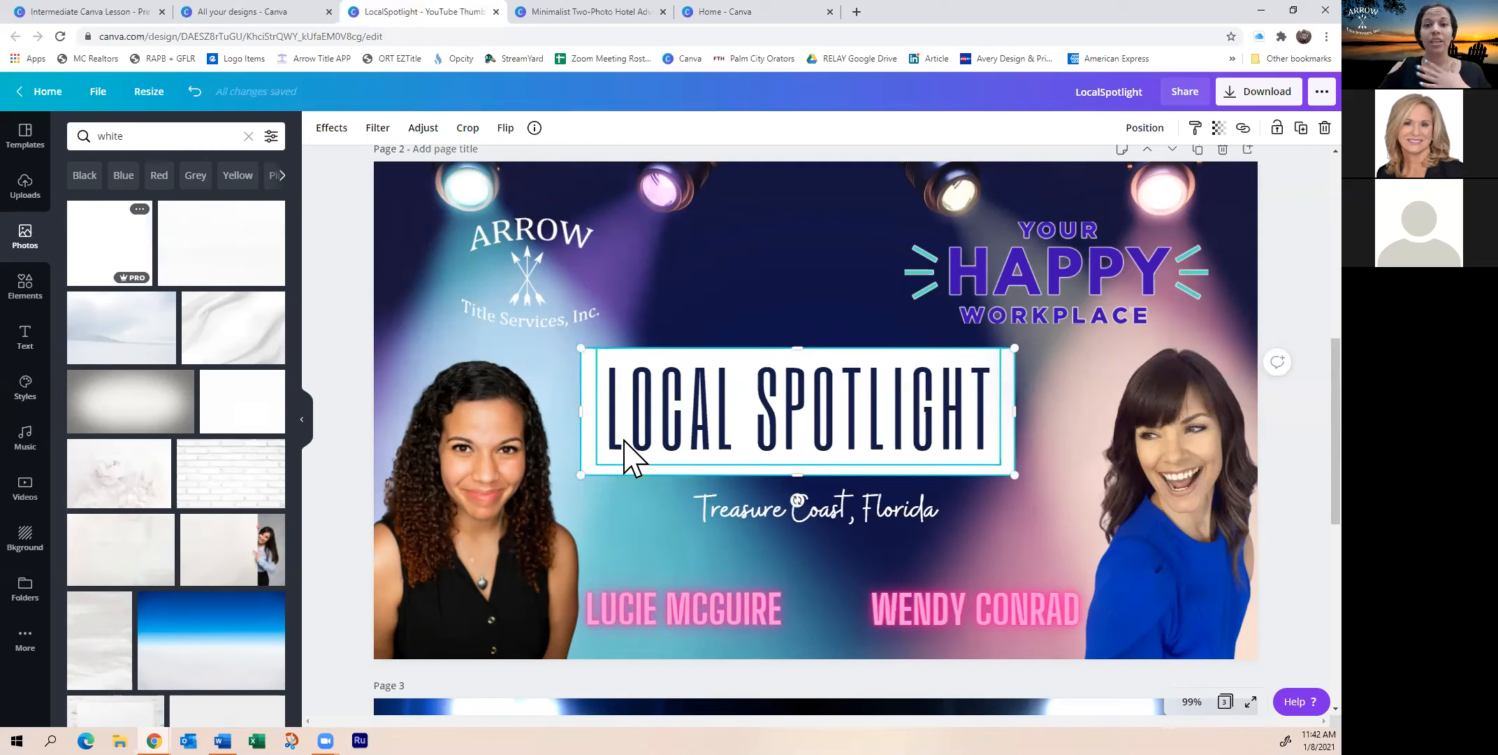
Search Photos for 'black', then switch the panel to rectangle banner graphics
{"action": "double_click", "coordinate": [124, 140]}
{"action": "type", "text": "black"}
{"action": "key", "text": "Return"}
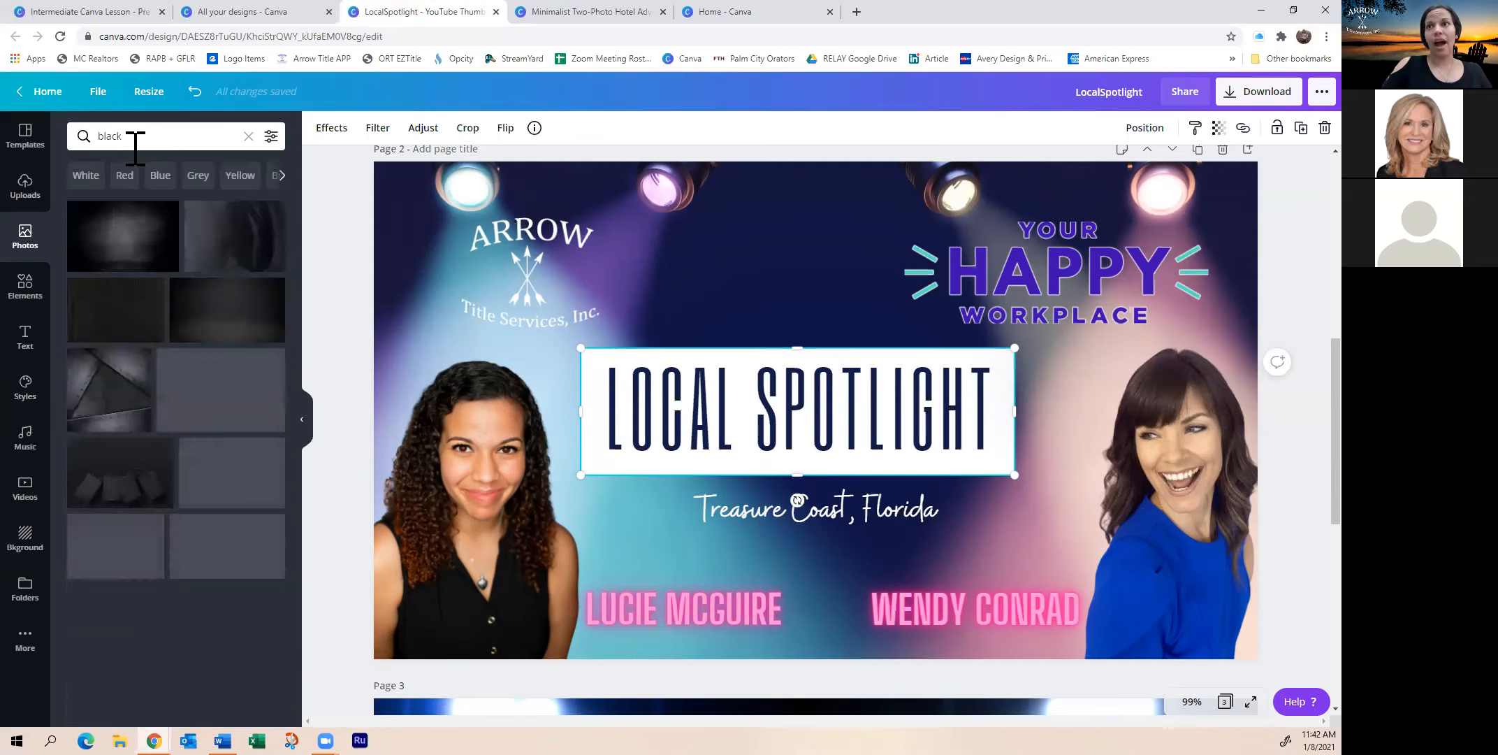
{"action": "scroll", "coordinate": [199, 475], "scroll_direction": "down", "scroll_amount": 5}
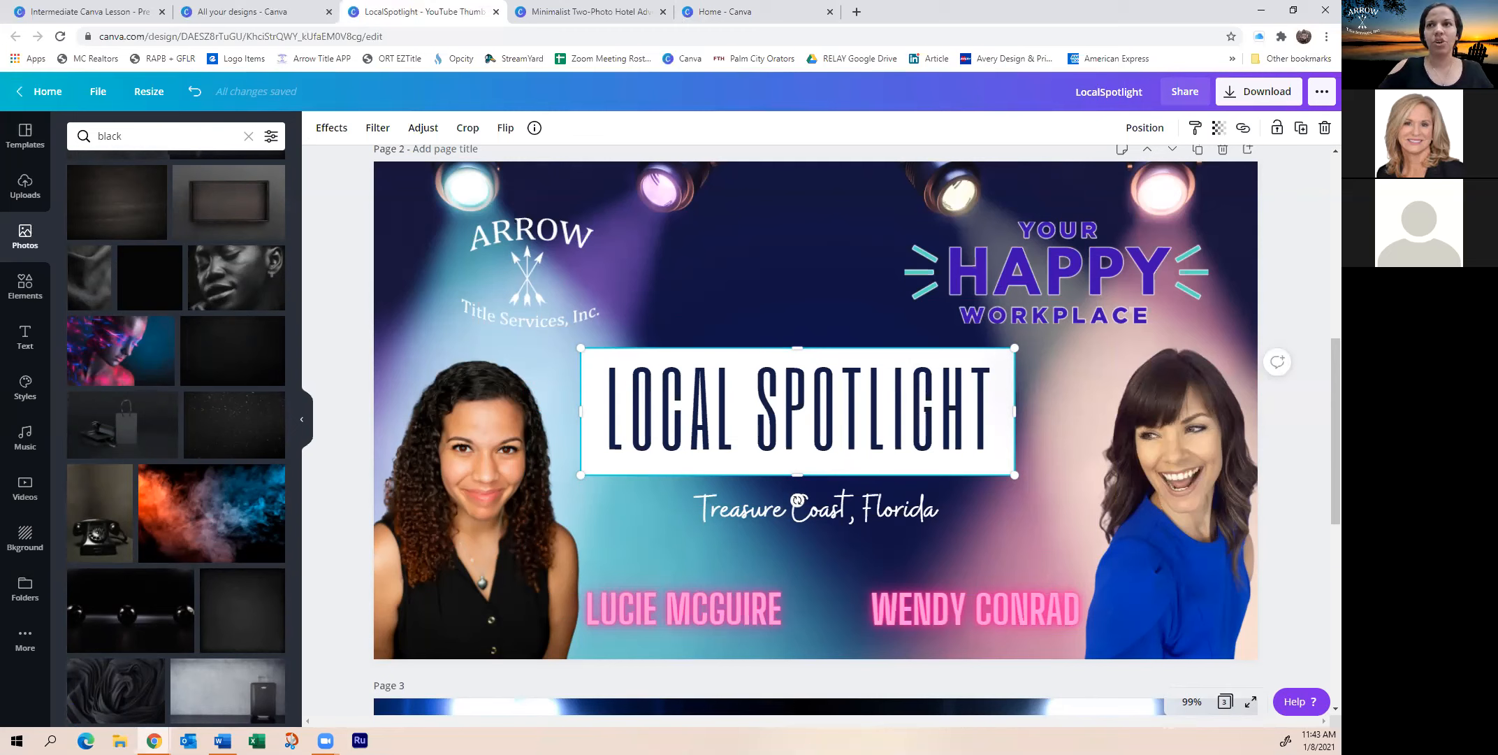
{"action": "left_click", "coordinate": [26, 285]}
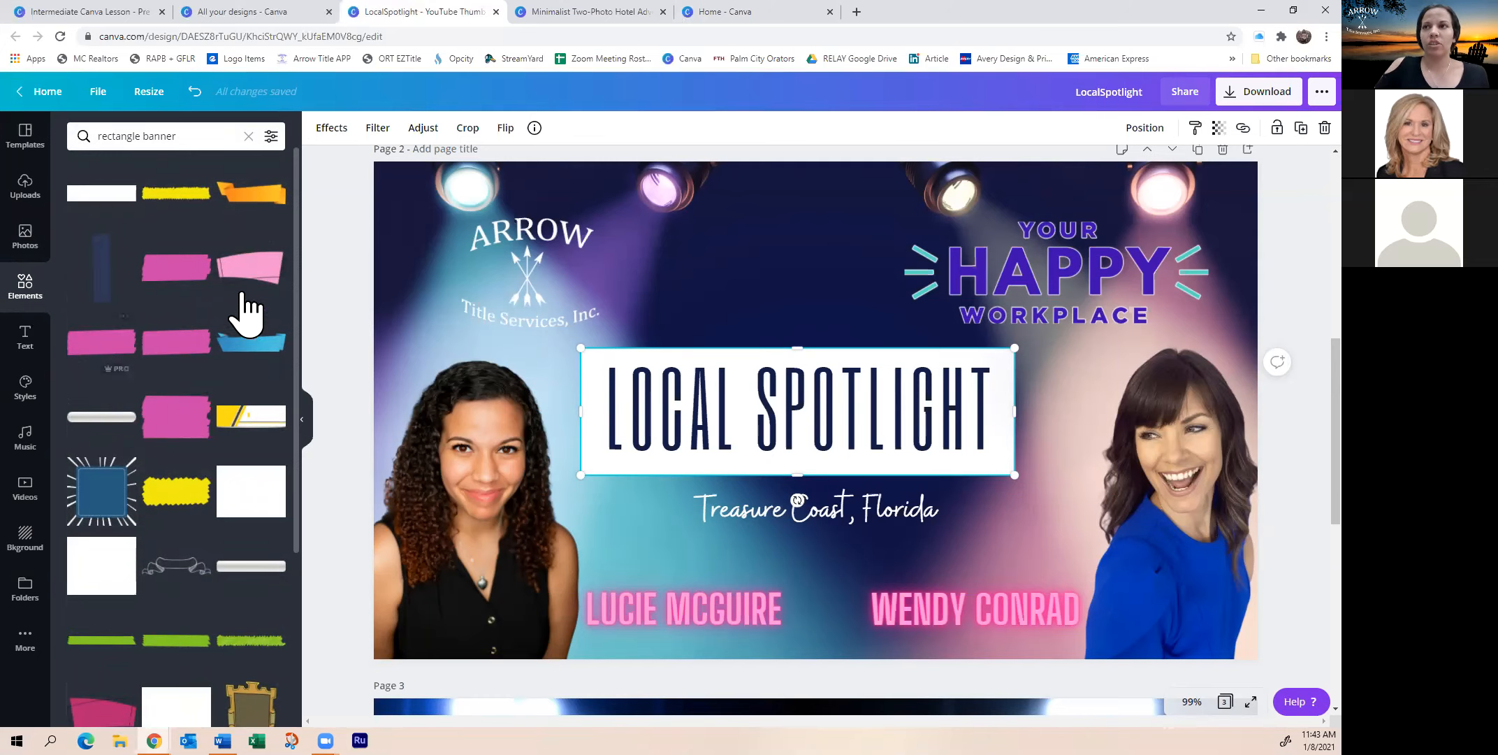
{"action": "scroll", "coordinate": [182, 419], "scroll_direction": "down", "scroll_amount": 2}
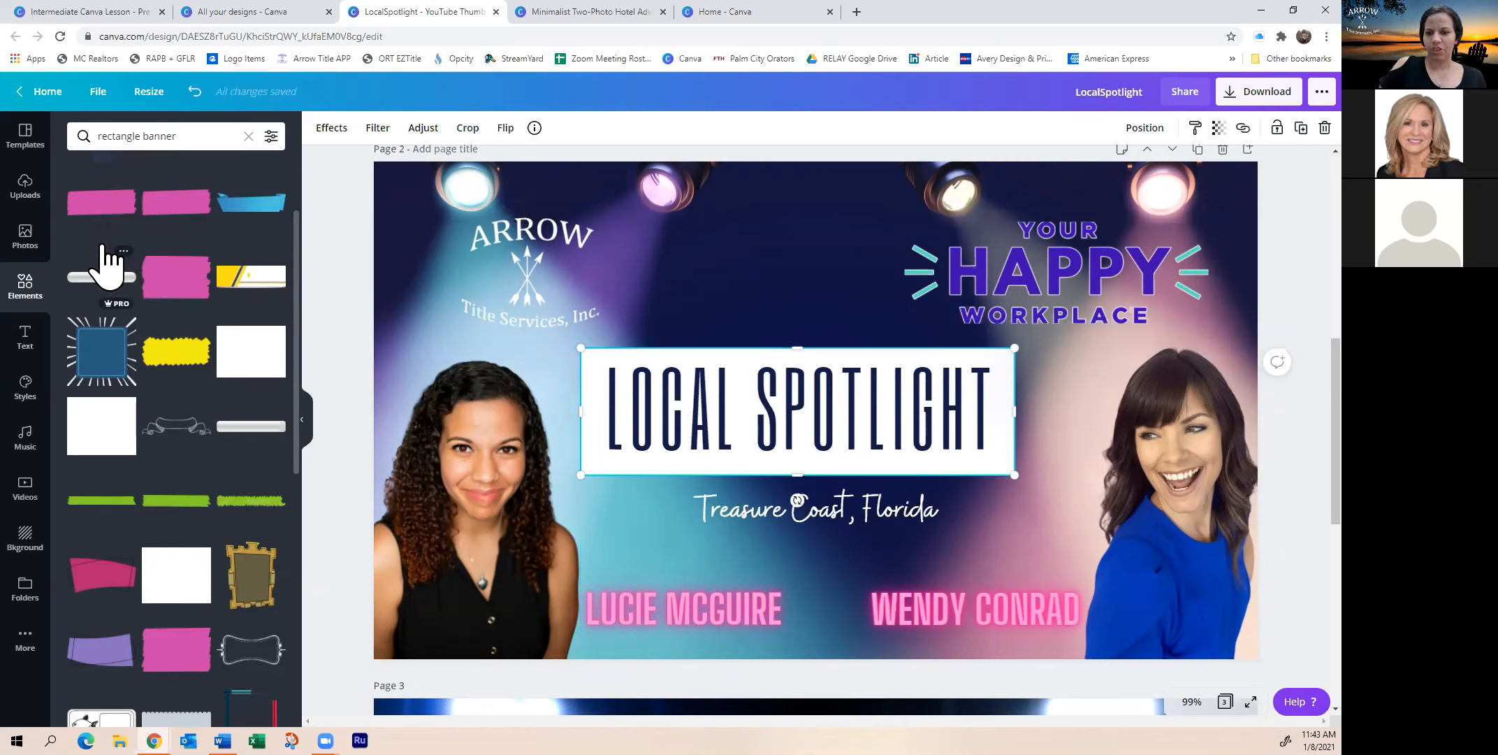
{"action": "mouse_move", "coordinate": [809, 341]}
{"action": "left_mouse_down"}
{"action": "mouse_move", "coordinate": [807, 281]}
{"action": "mouse_move", "coordinate": [793, 352]}
{"action": "left_mouse_up"}
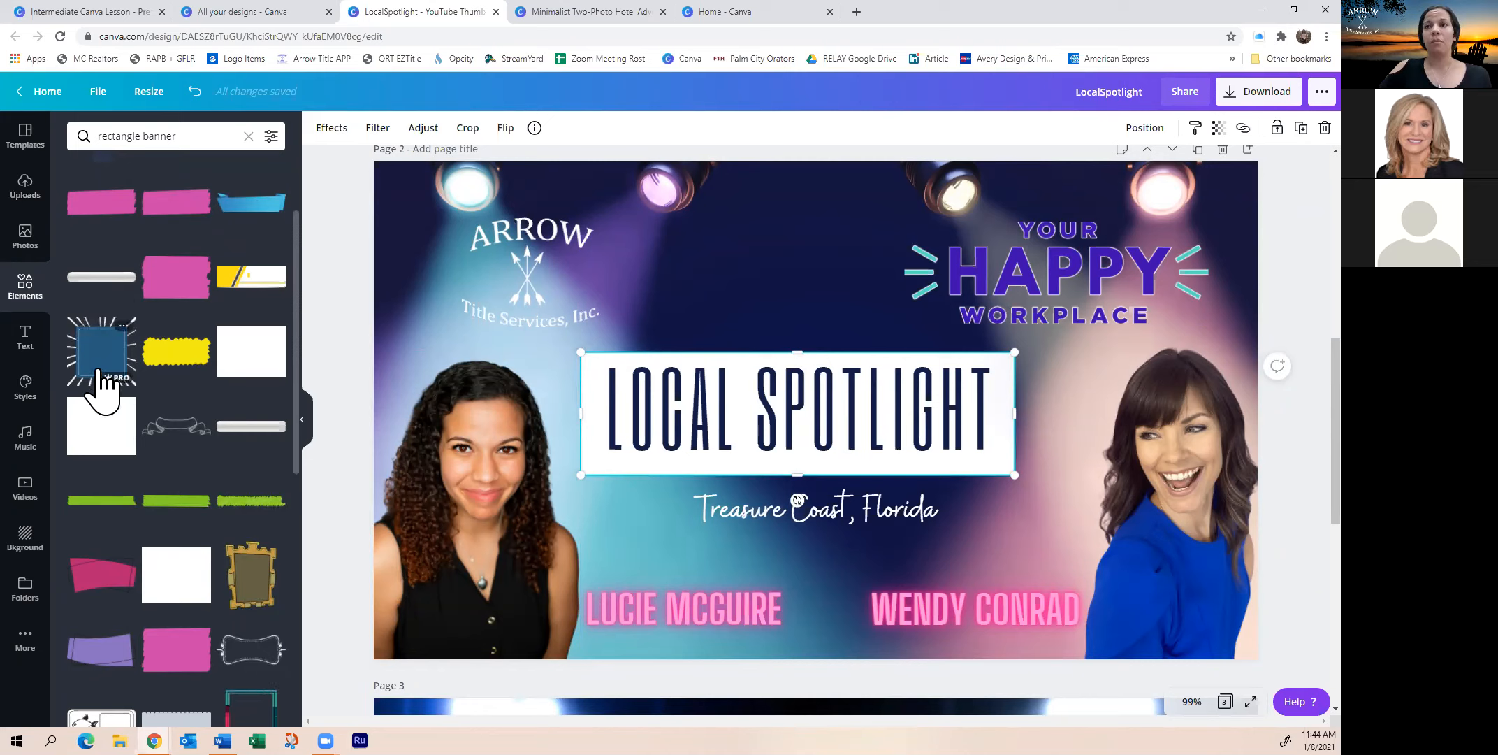
{"action": "scroll", "coordinate": [122, 420], "scroll_direction": "up", "scroll_amount": 3}
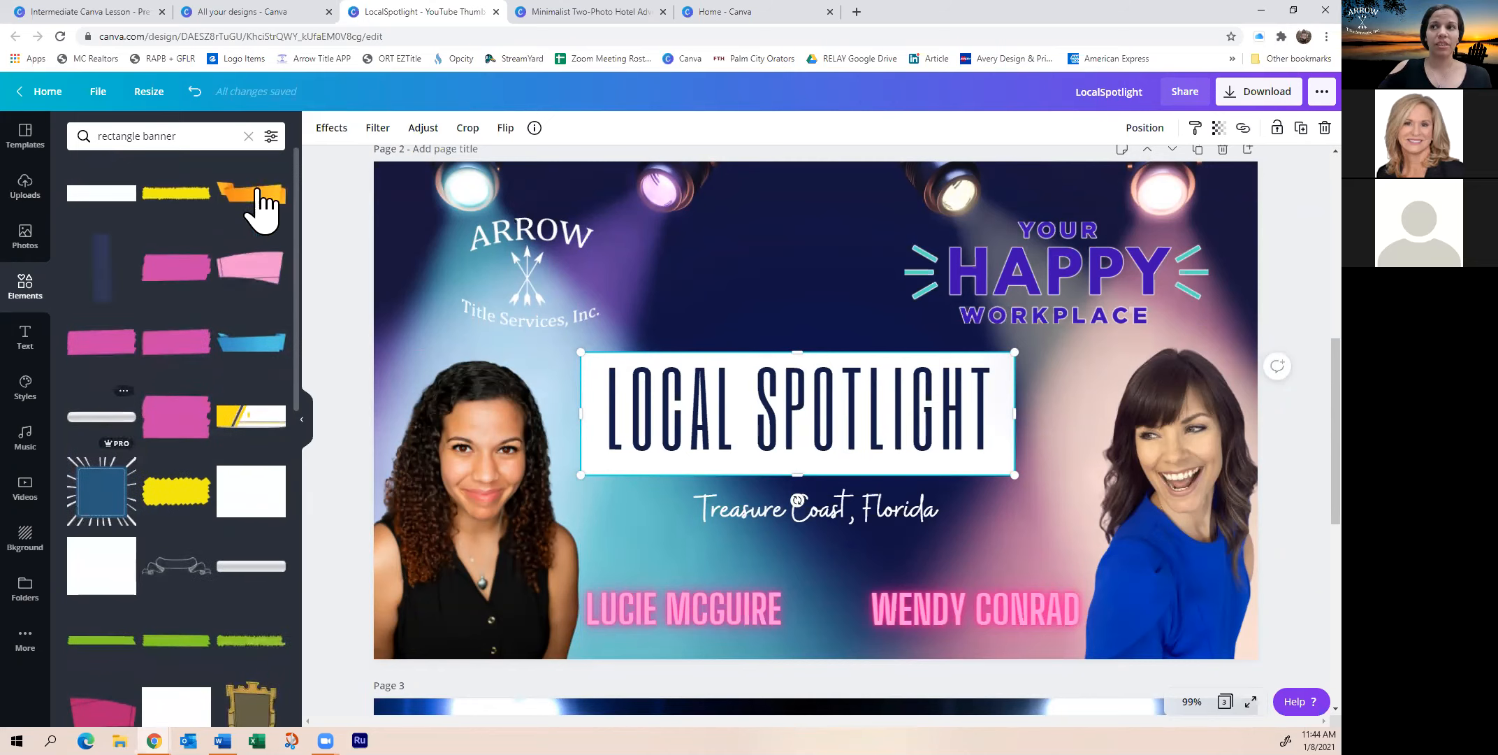
{"action": "left_click", "coordinate": [93, 511]}
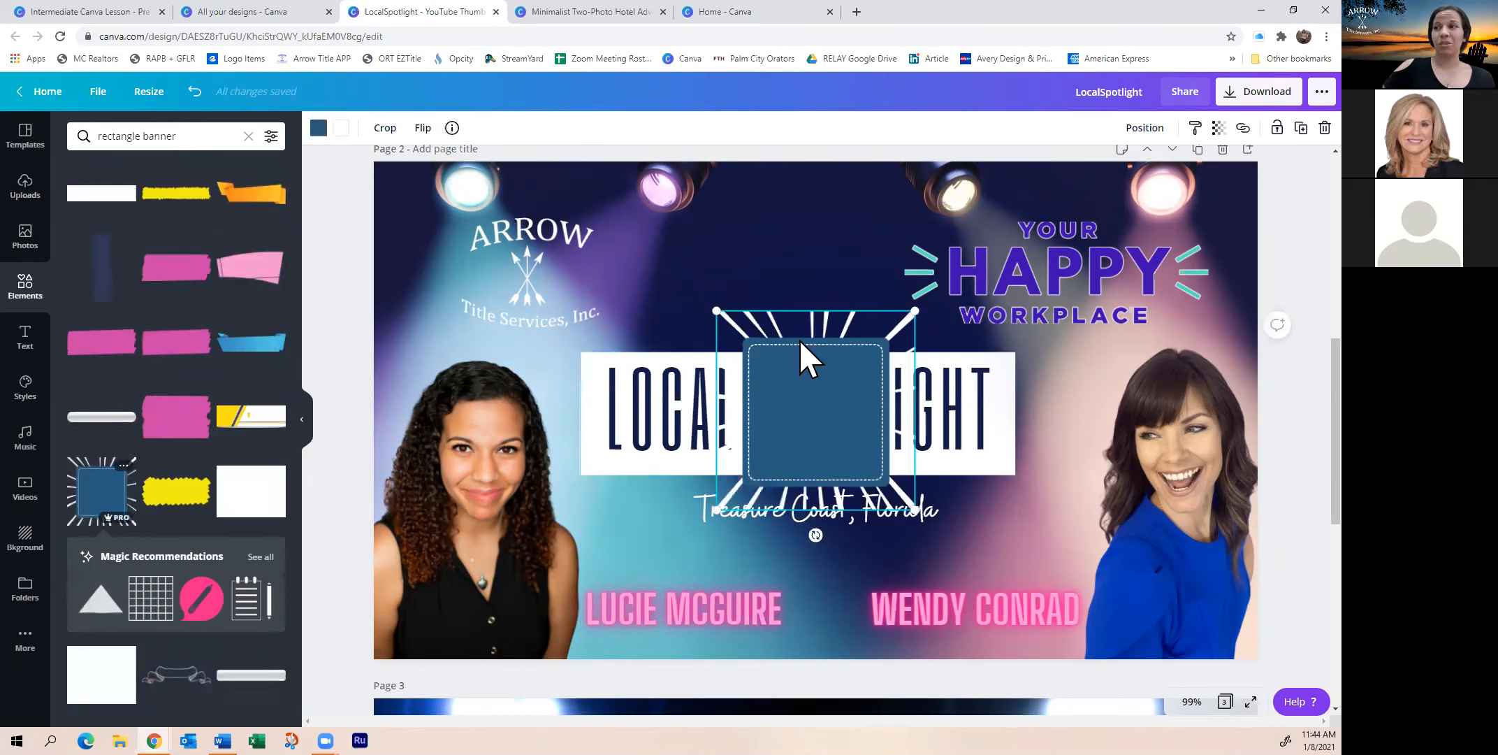
{"action": "key", "text": "Delete"}
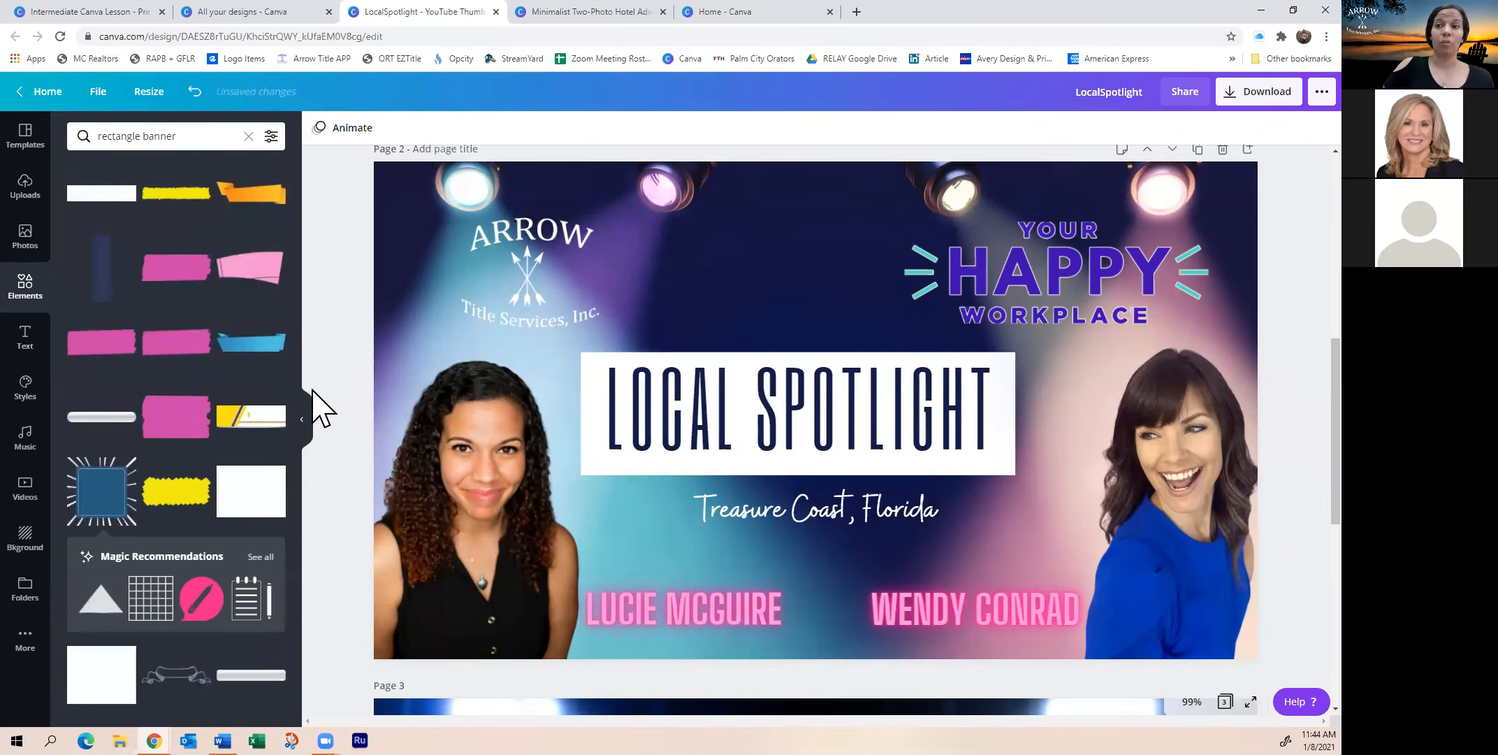
{"action": "left_click", "coordinate": [176, 492]}
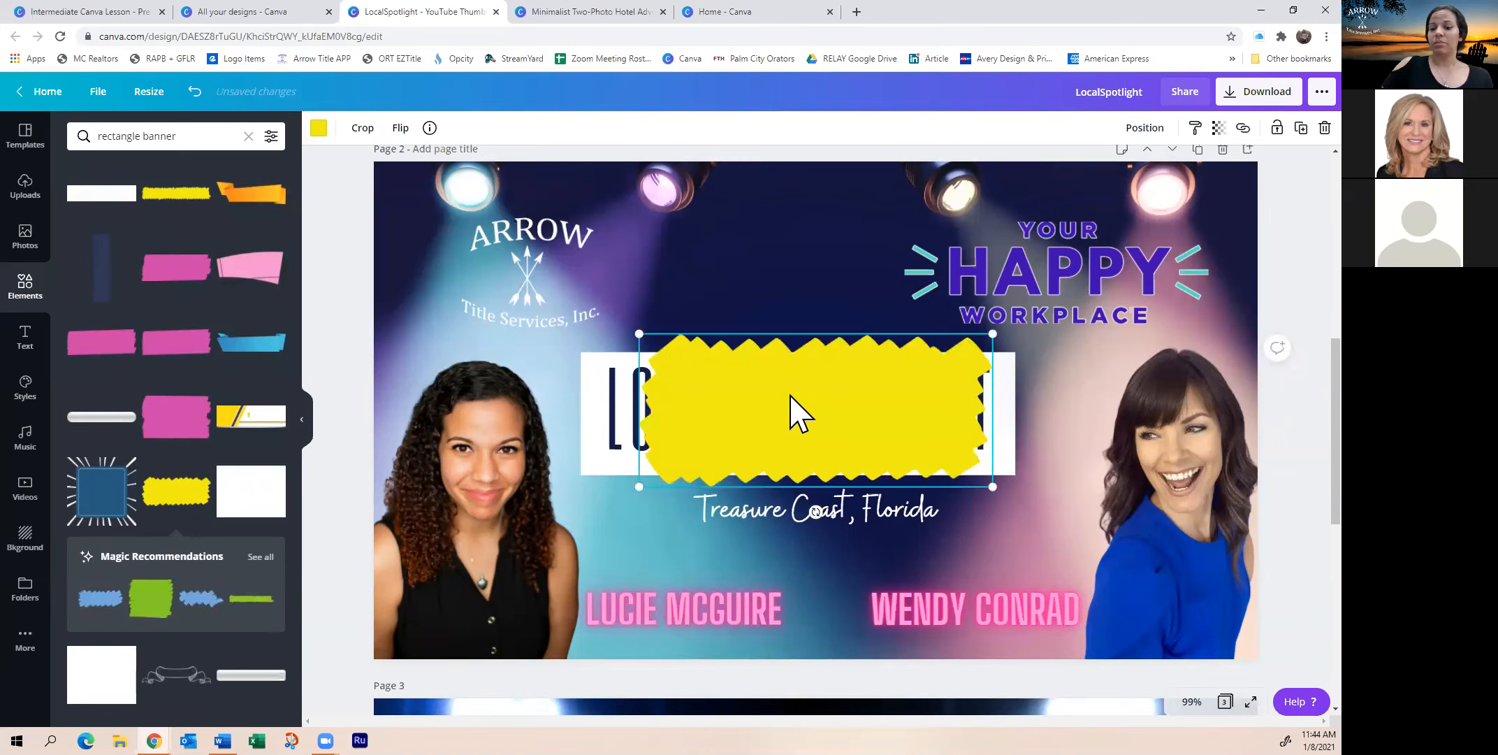
{"action": "key", "text": "Delete"}
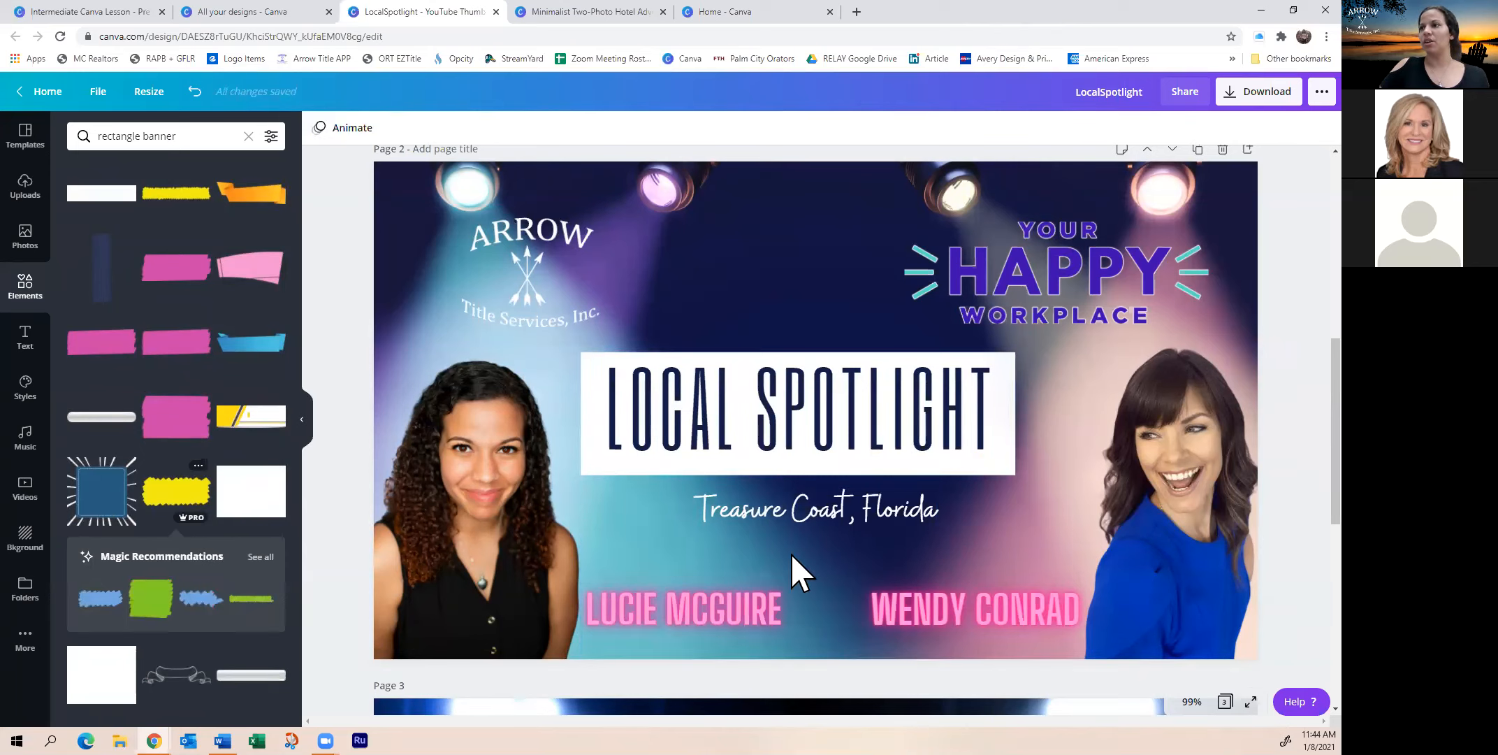
{"action": "left_click", "coordinate": [604, 469]}
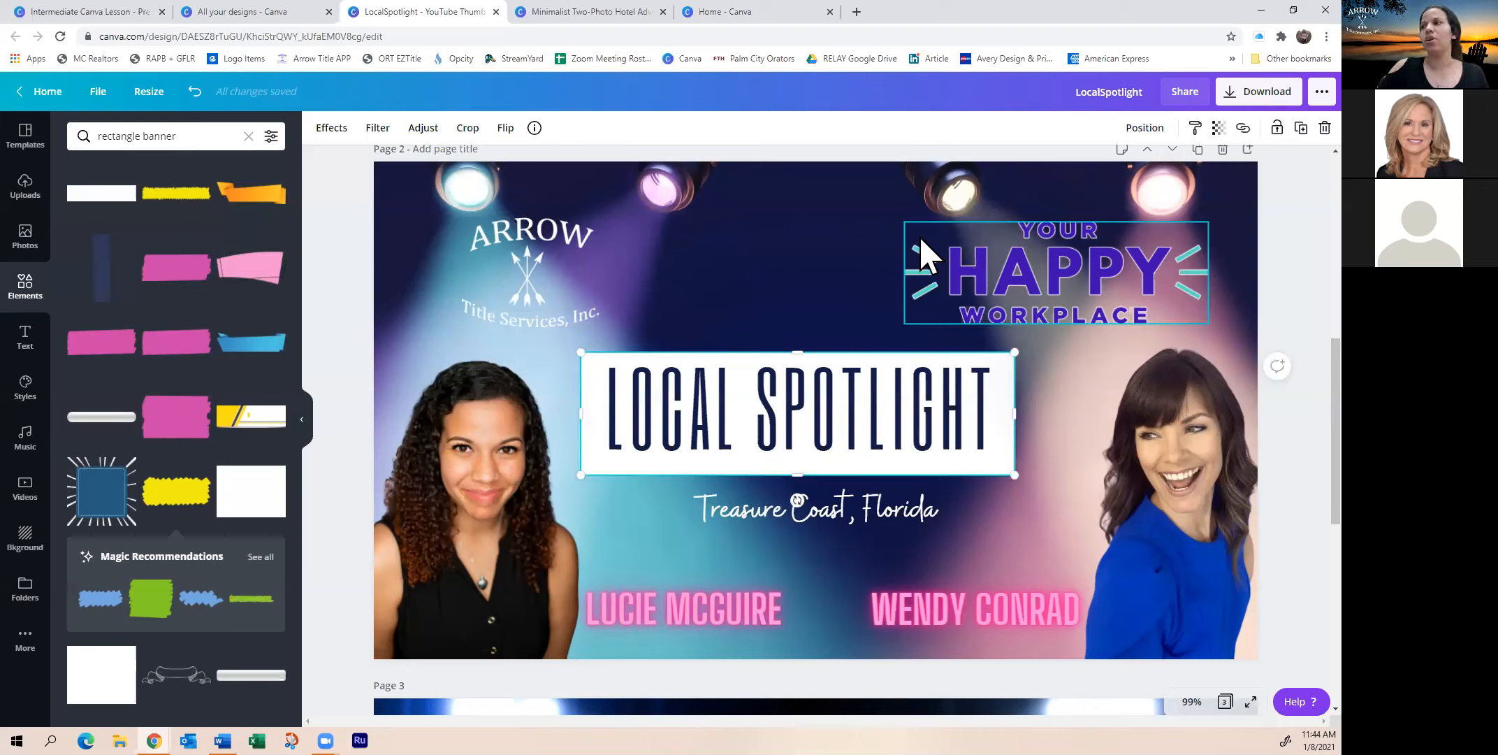
Delete the white box behind the title
{"action": "mouse_move", "coordinate": [581, 475]}
{"action": "left_mouse_down"}
{"action": "mouse_move", "coordinate": [610, 490]}
{"action": "mouse_move", "coordinate": [560, 480]}
{"action": "left_mouse_up"}
{"action": "right_click", "coordinate": [582, 481]}
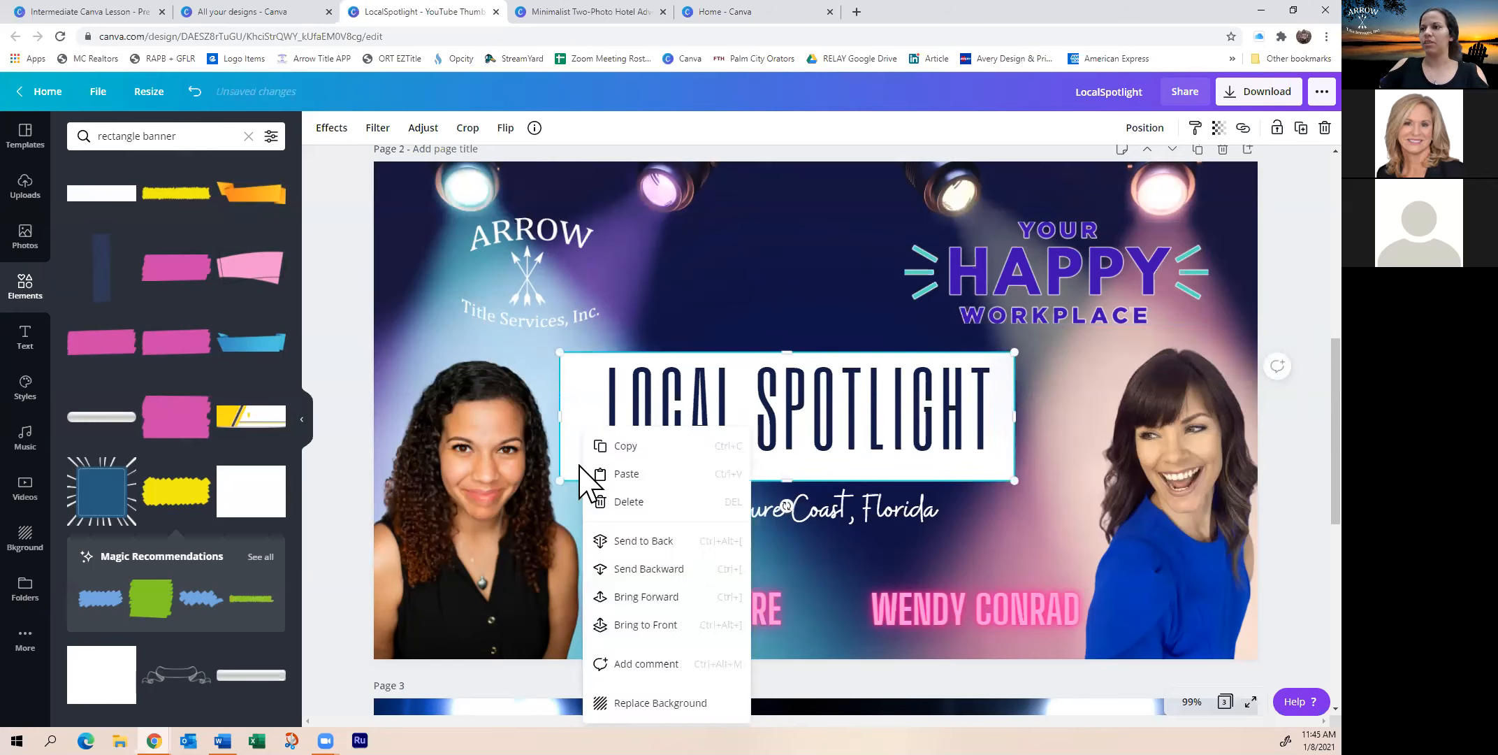
{"action": "left_click", "coordinate": [624, 502]}
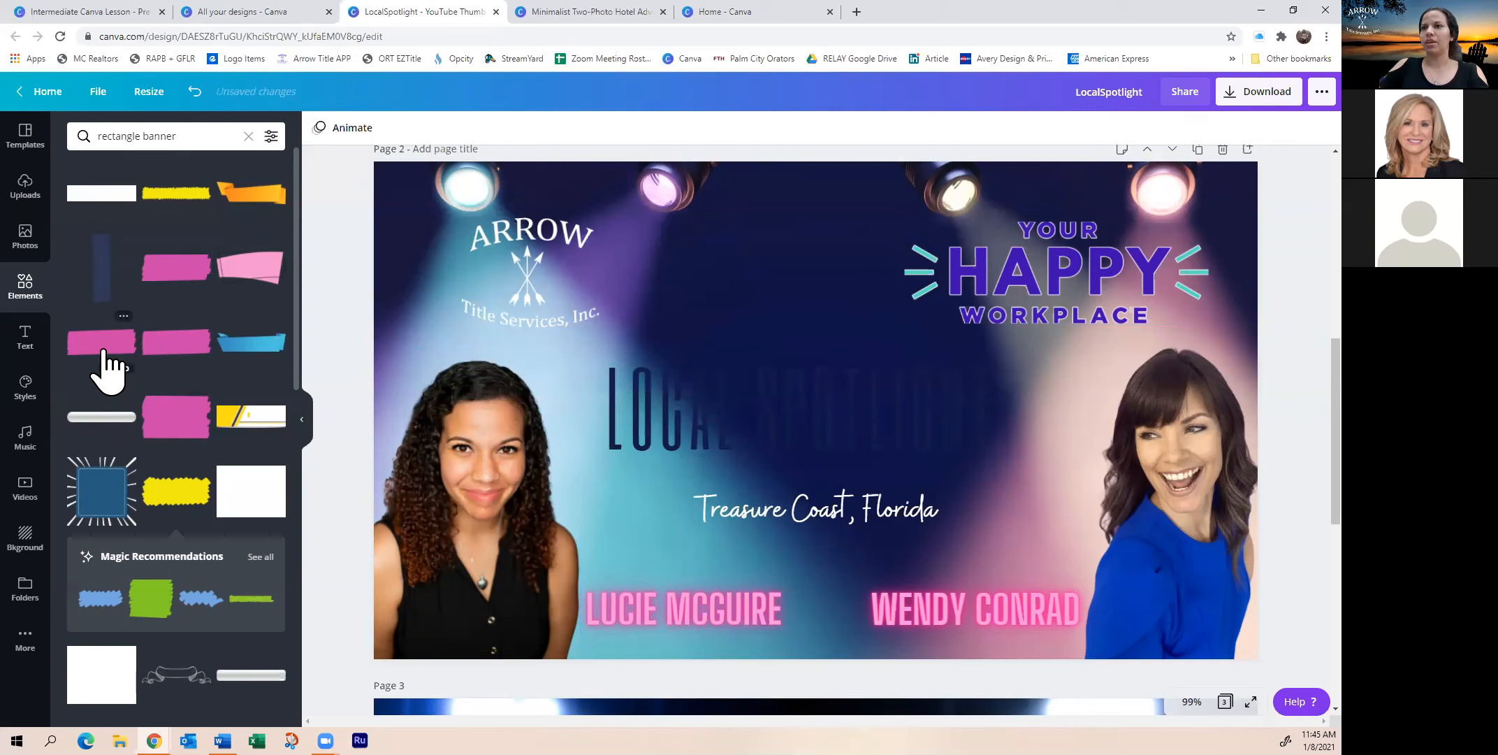
Add the yellow brush-stroke banner, stretch it across the title and send it behind the text
{"action": "left_click", "coordinate": [176, 194]}
{"action": "left_click_drag", "start_coordinate": [920, 421], "coordinate": [1012, 394]}
{"action": "left_click_drag", "start_coordinate": [730, 407], "coordinate": [817, 417]}
{"action": "left_click_drag", "start_coordinate": [563, 450], "coordinate": [509, 465]}
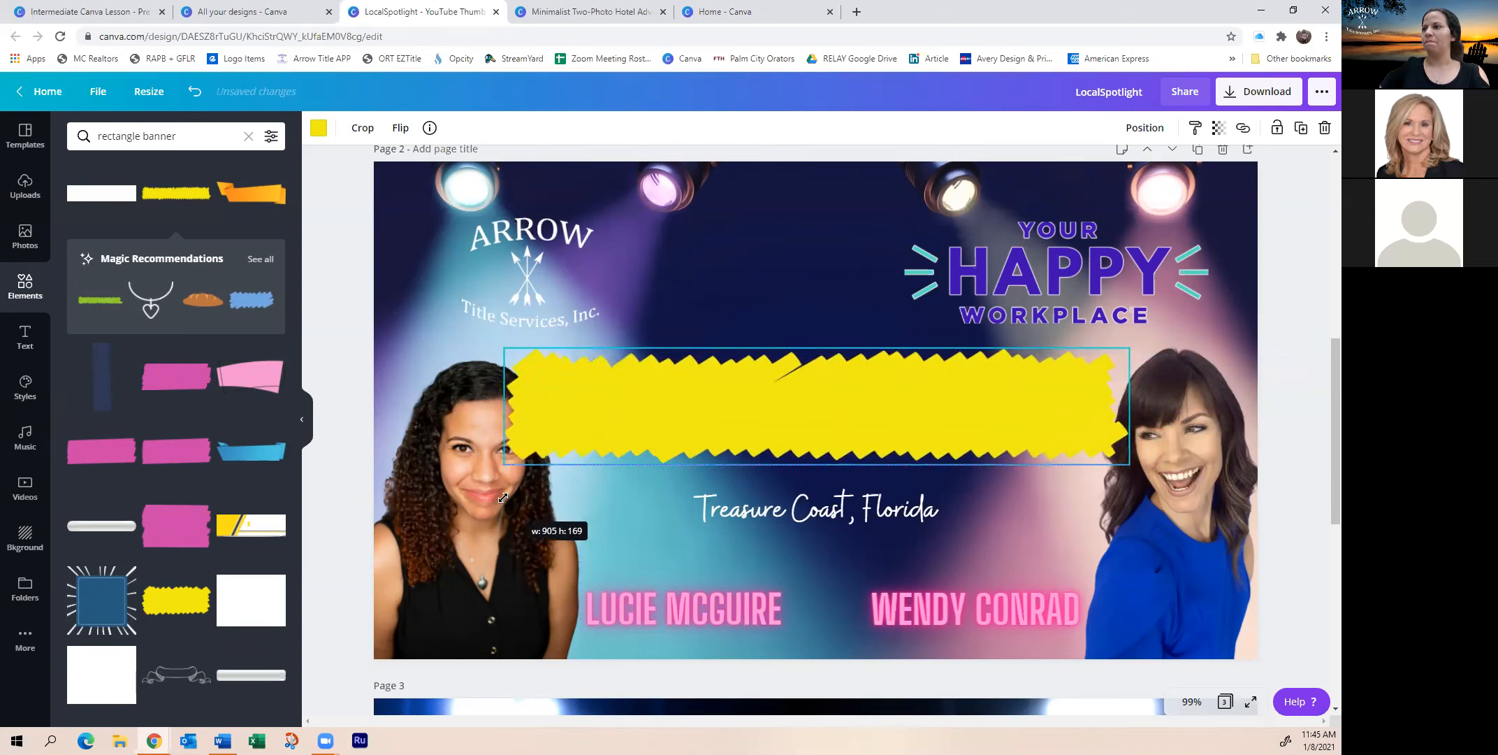
{"action": "left_click_drag", "start_coordinate": [803, 401], "coordinate": [806, 408]}
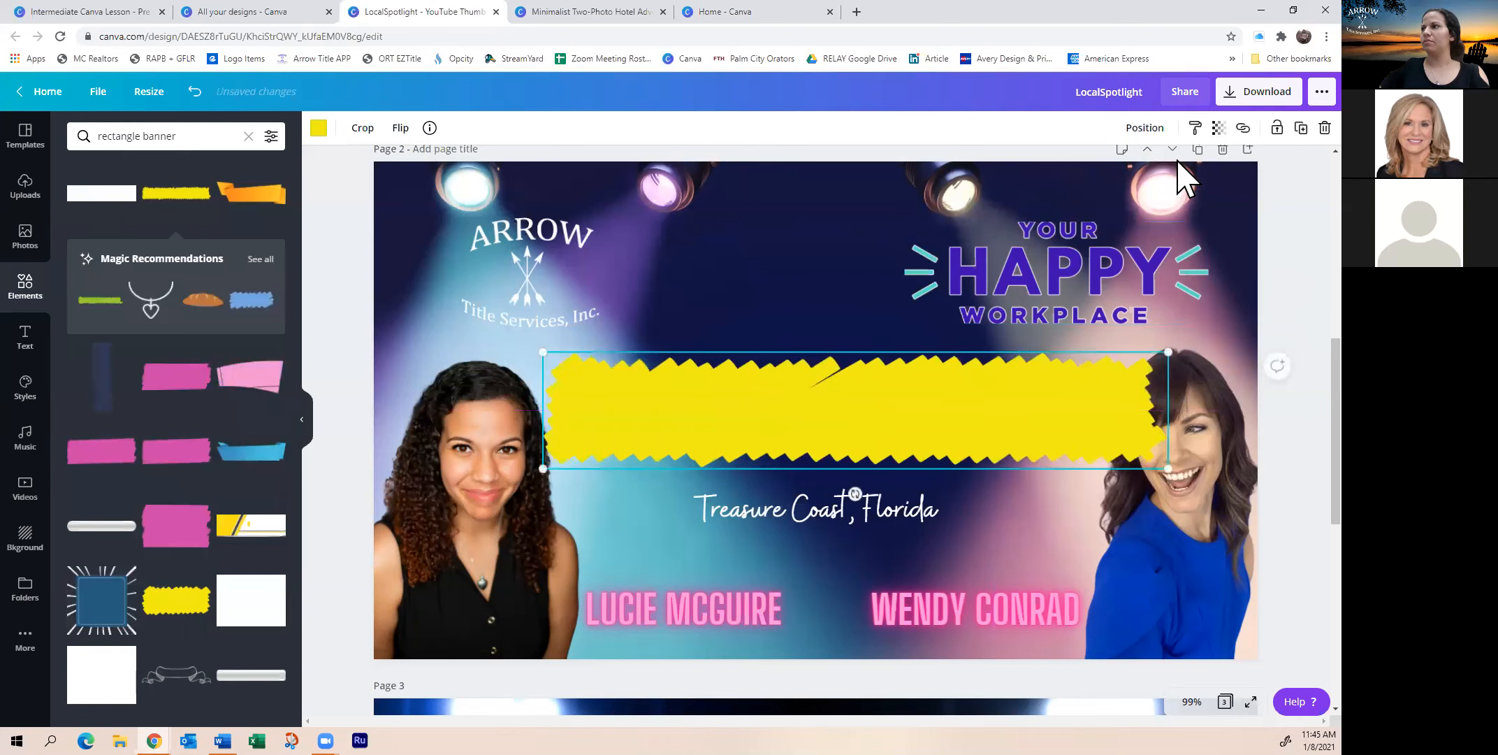
{"action": "left_click", "coordinate": [1146, 128]}
{"action": "left_click", "coordinate": [1070, 171]}
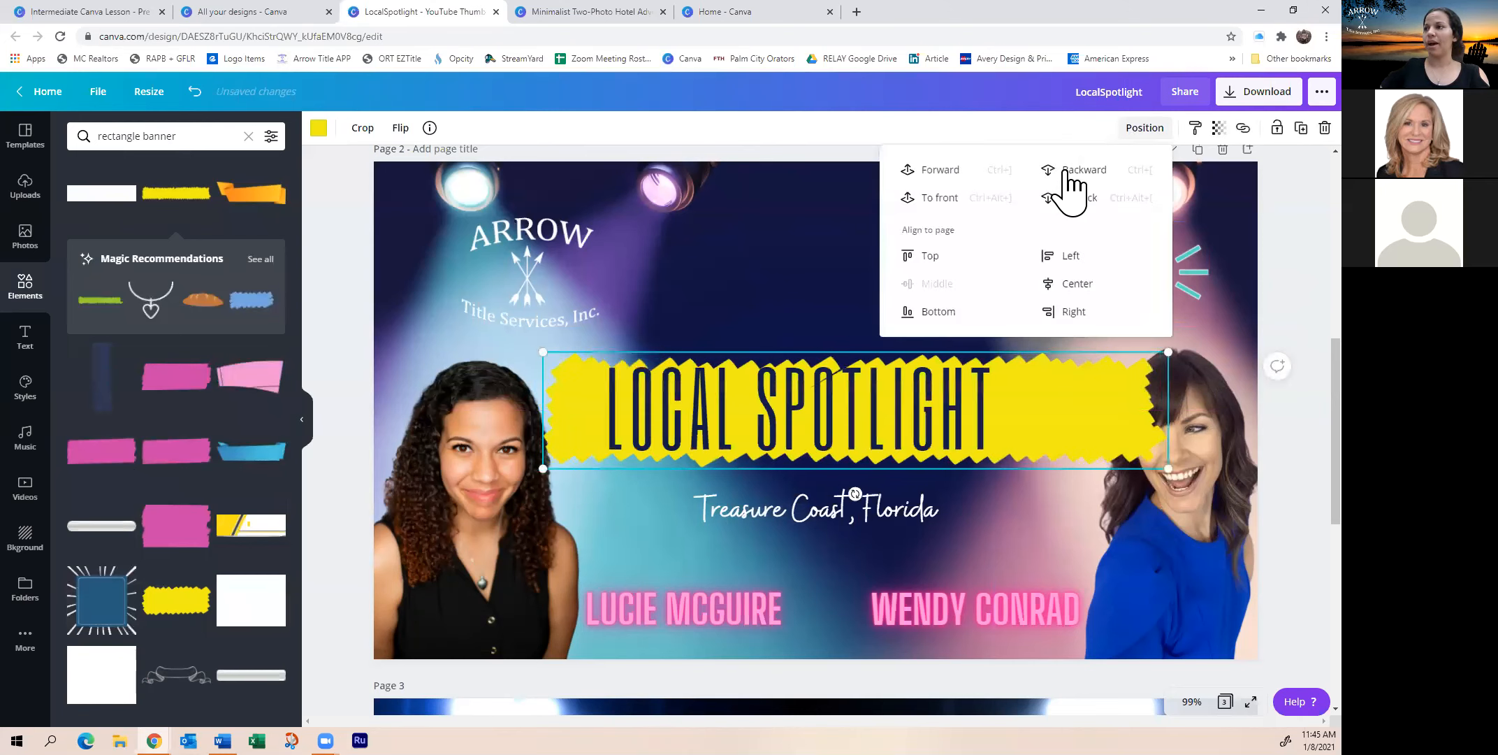
{"action": "left_click", "coordinate": [789, 299]}
Widen the yellow banner leftward, centre the title on it, and tuck it behind both portraits
{"action": "mouse_move", "coordinate": [1042, 434]}
{"action": "left_mouse_down"}
{"action": "mouse_move", "coordinate": [1026, 432]}
{"action": "mouse_move", "coordinate": [1057, 435]}
{"action": "left_mouse_up"}
{"action": "left_click_drag", "start_coordinate": [532, 472], "coordinate": [499, 477]}
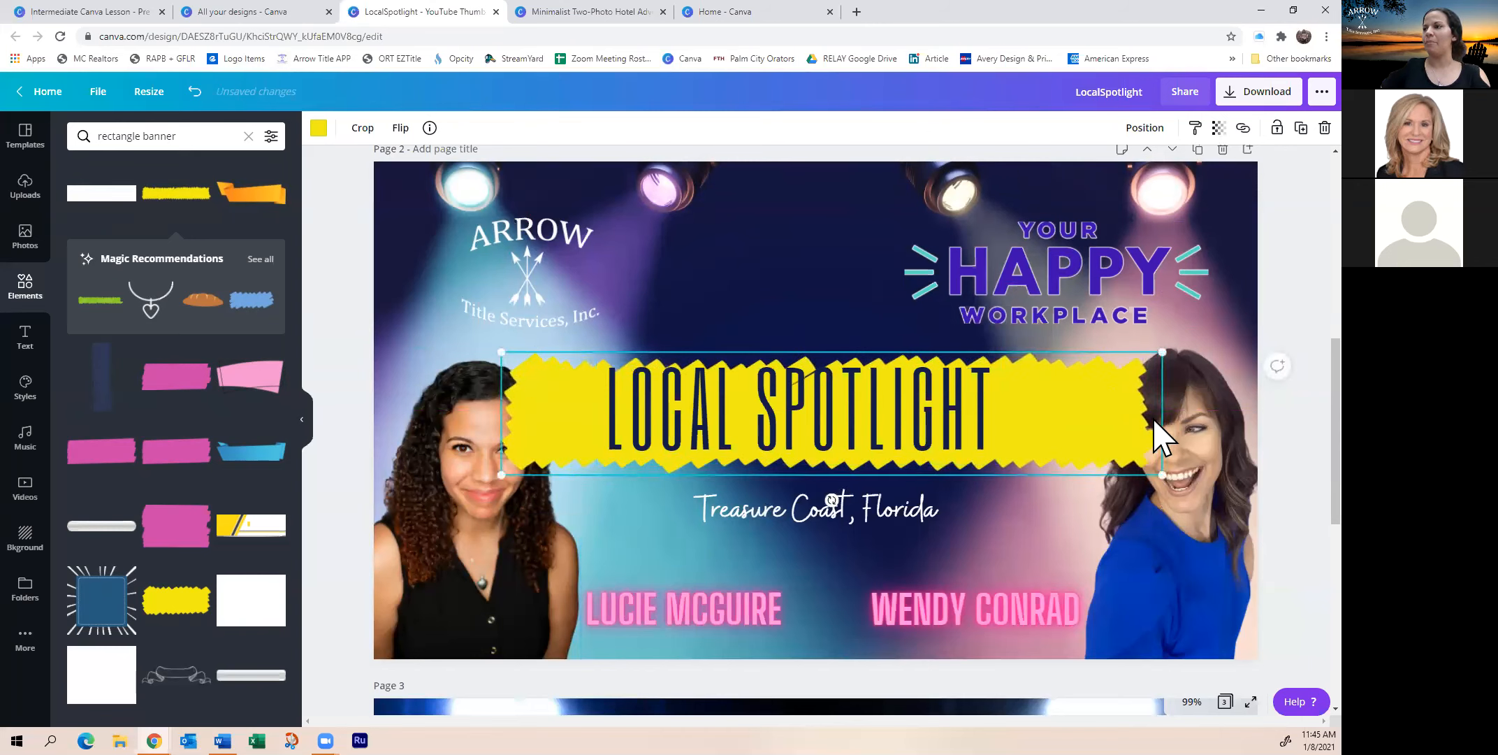
{"action": "left_click_drag", "start_coordinate": [1087, 434], "coordinate": [1074, 428]}
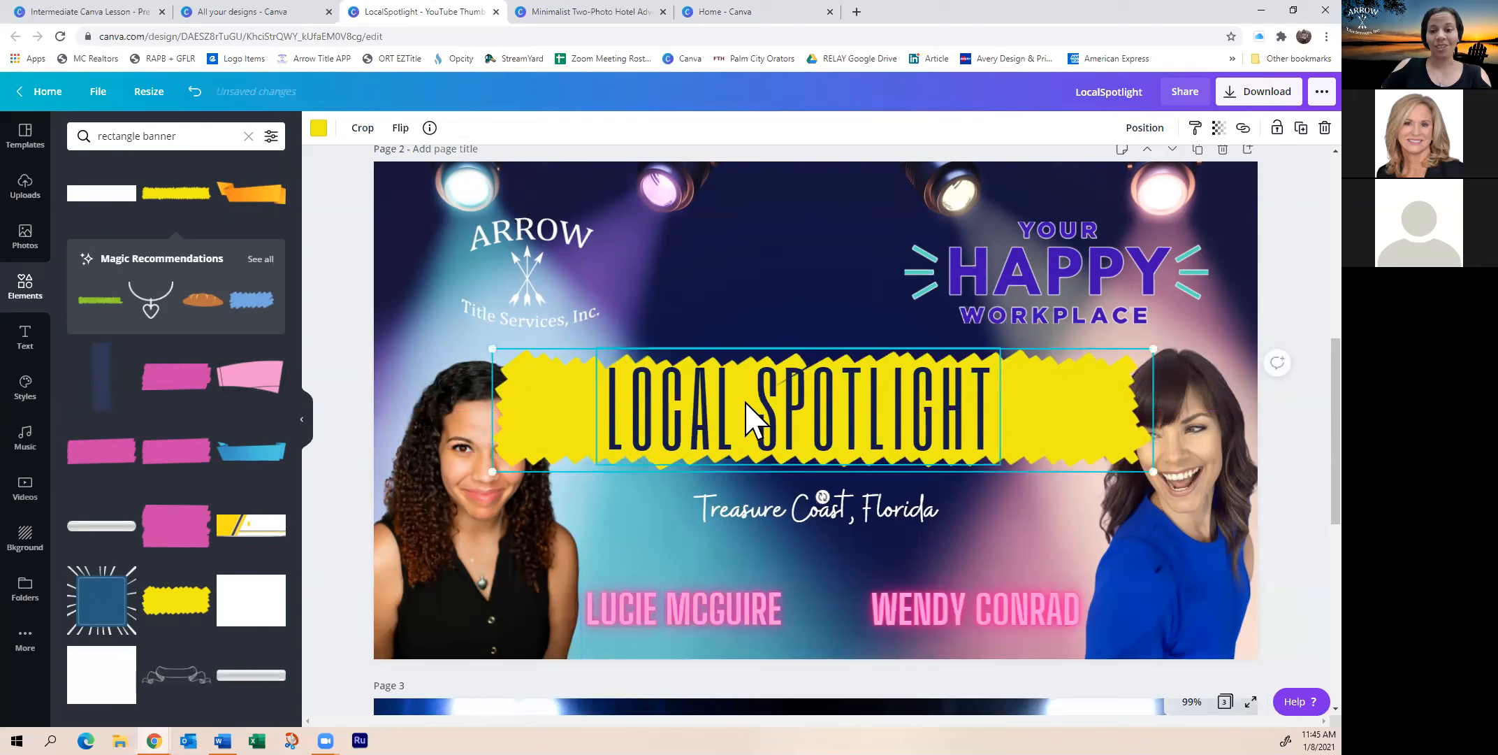
{"action": "left_click_drag", "start_coordinate": [744, 412], "coordinate": [768, 412]}
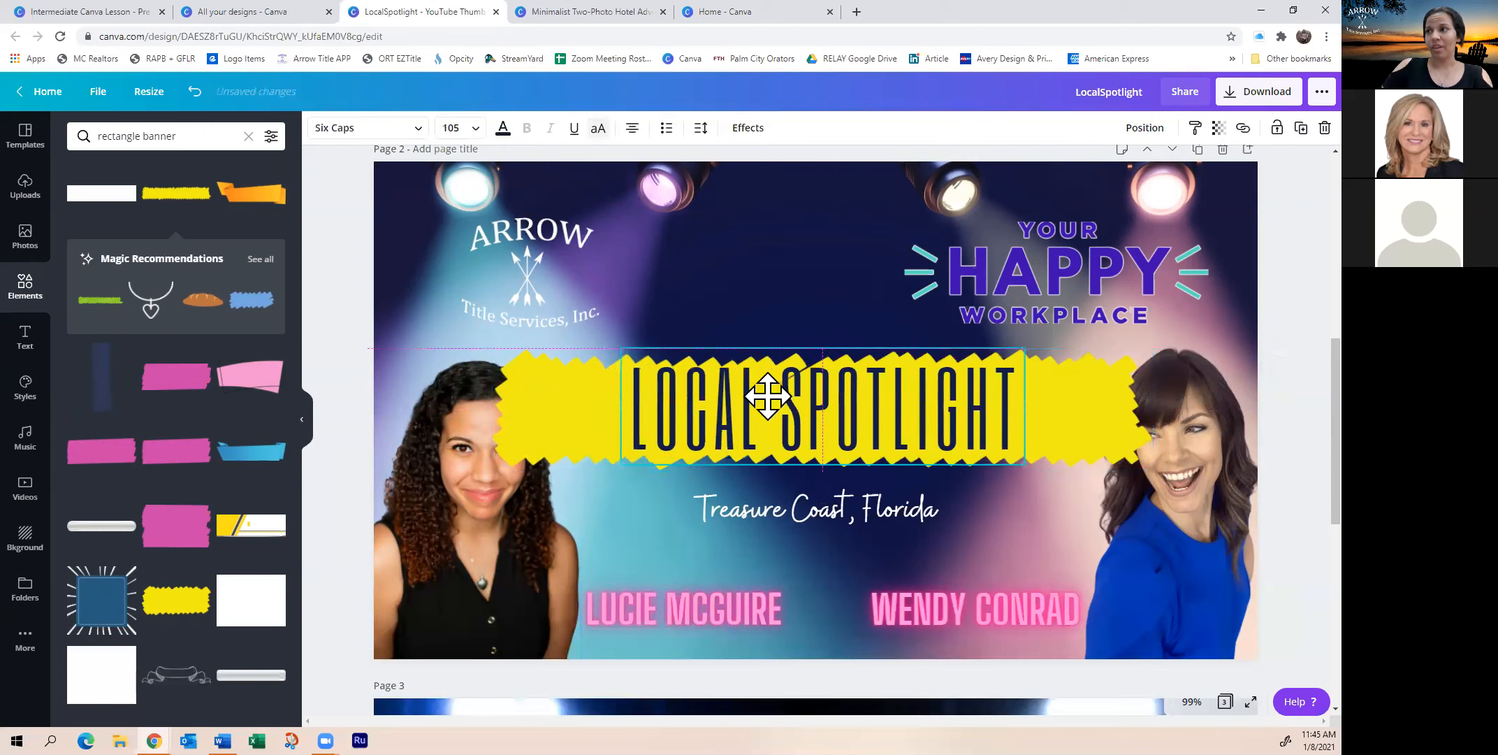
{"action": "left_click", "coordinate": [1085, 433]}
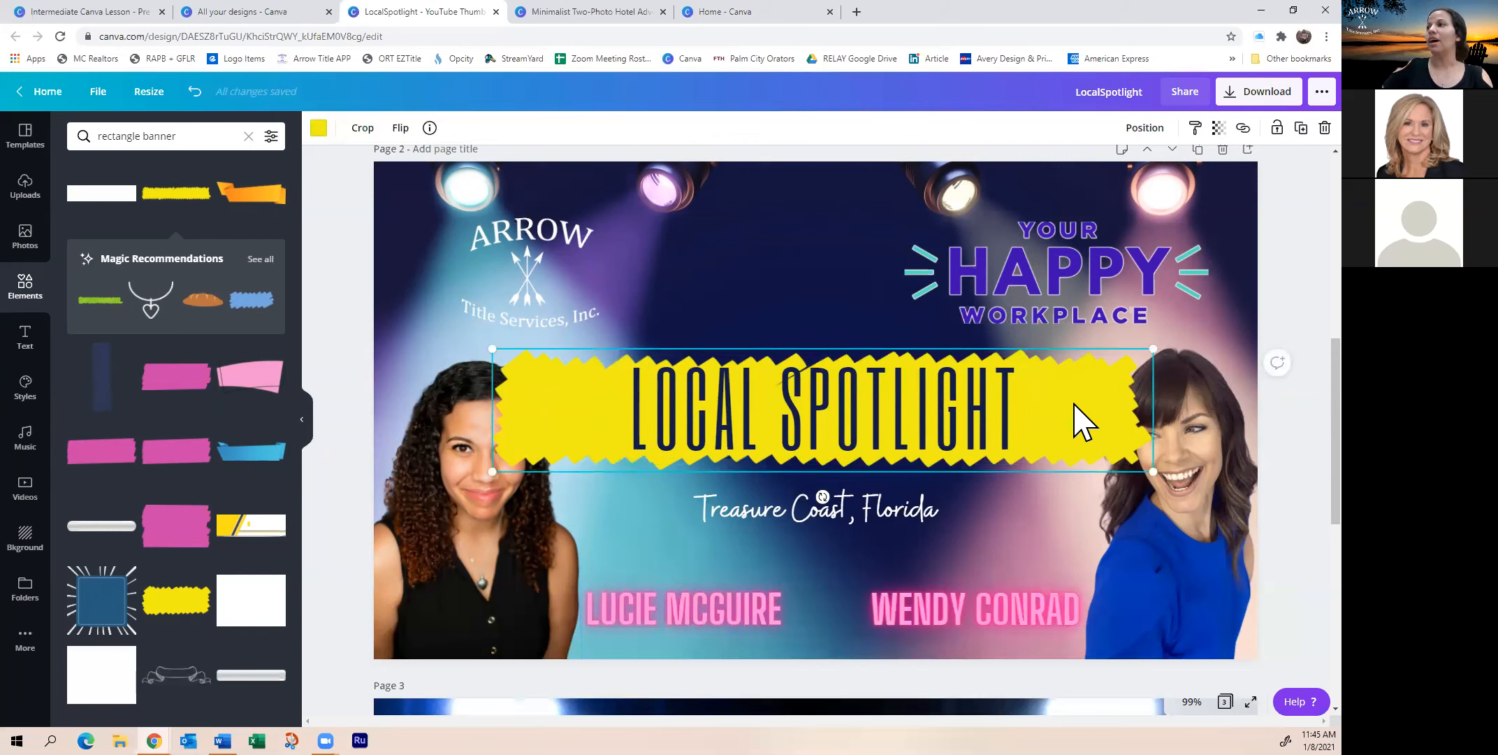
{"action": "left_click", "coordinate": [1145, 130]}
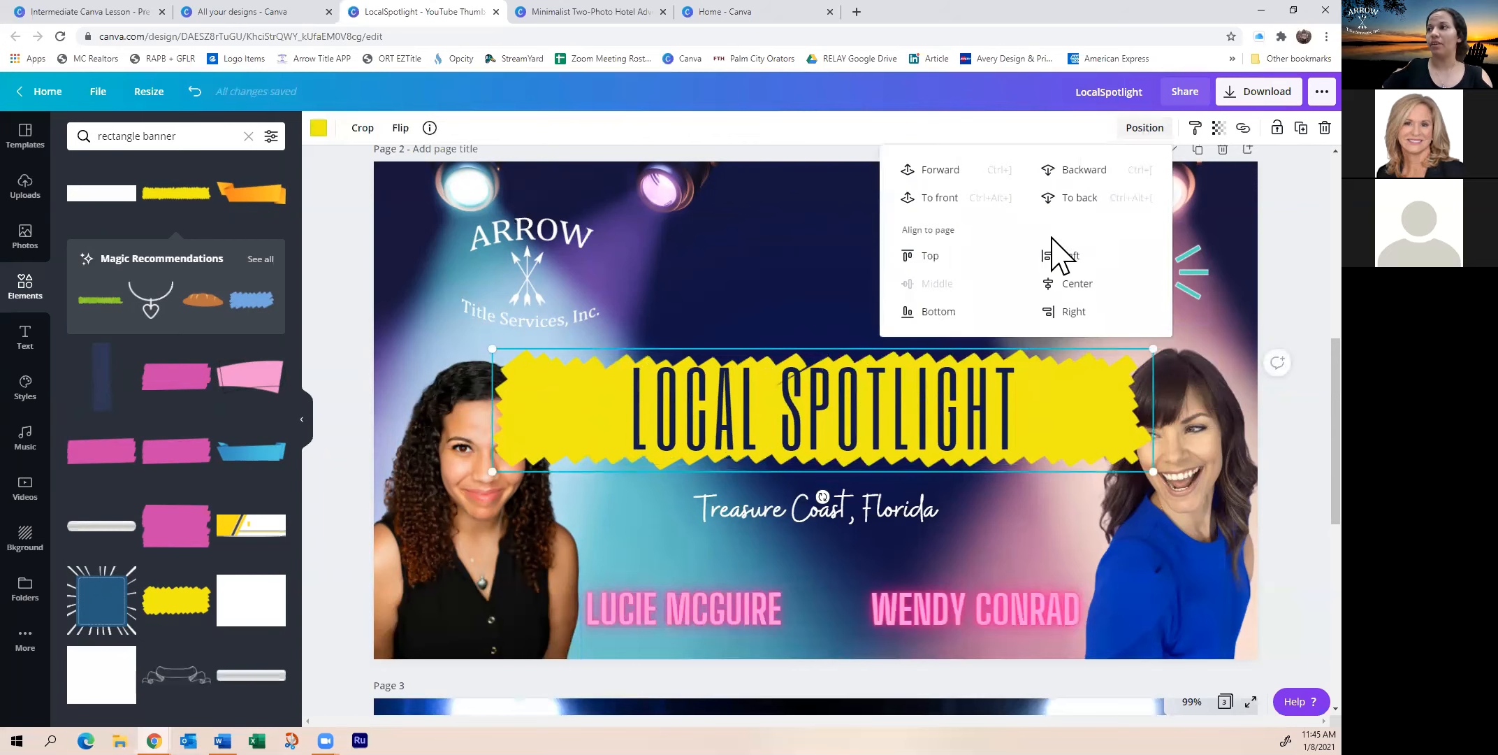
{"action": "left_click", "coordinate": [1110, 175]}
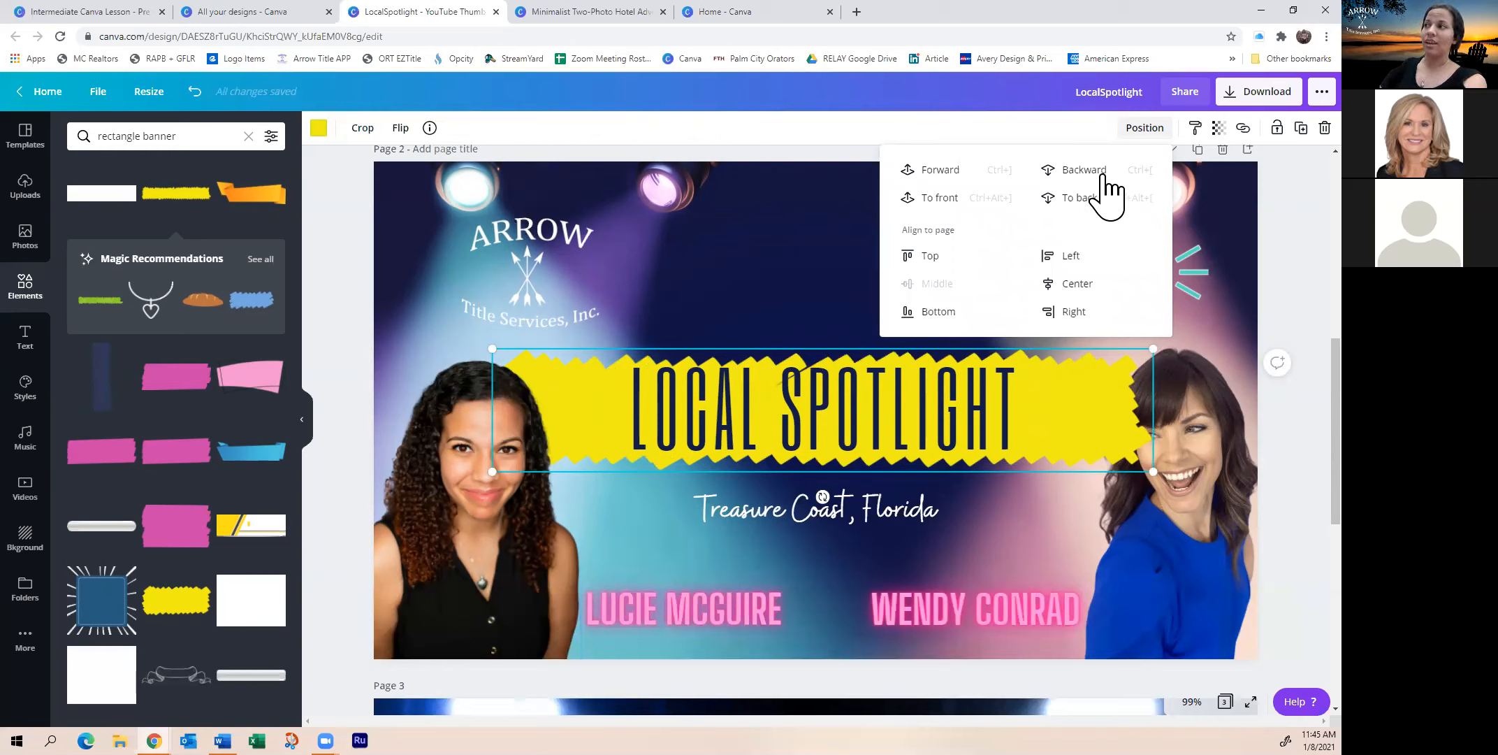
{"action": "left_click", "coordinate": [1108, 186]}
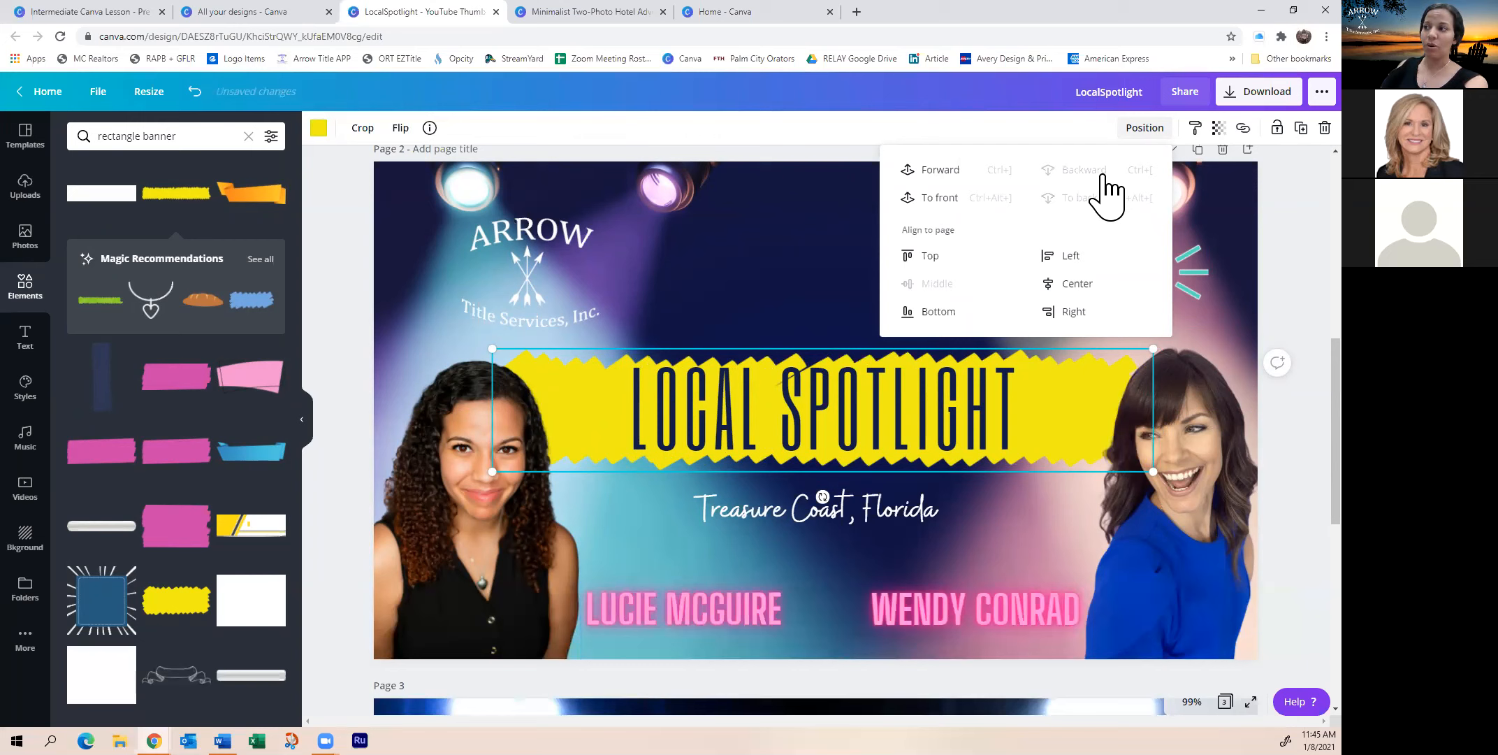
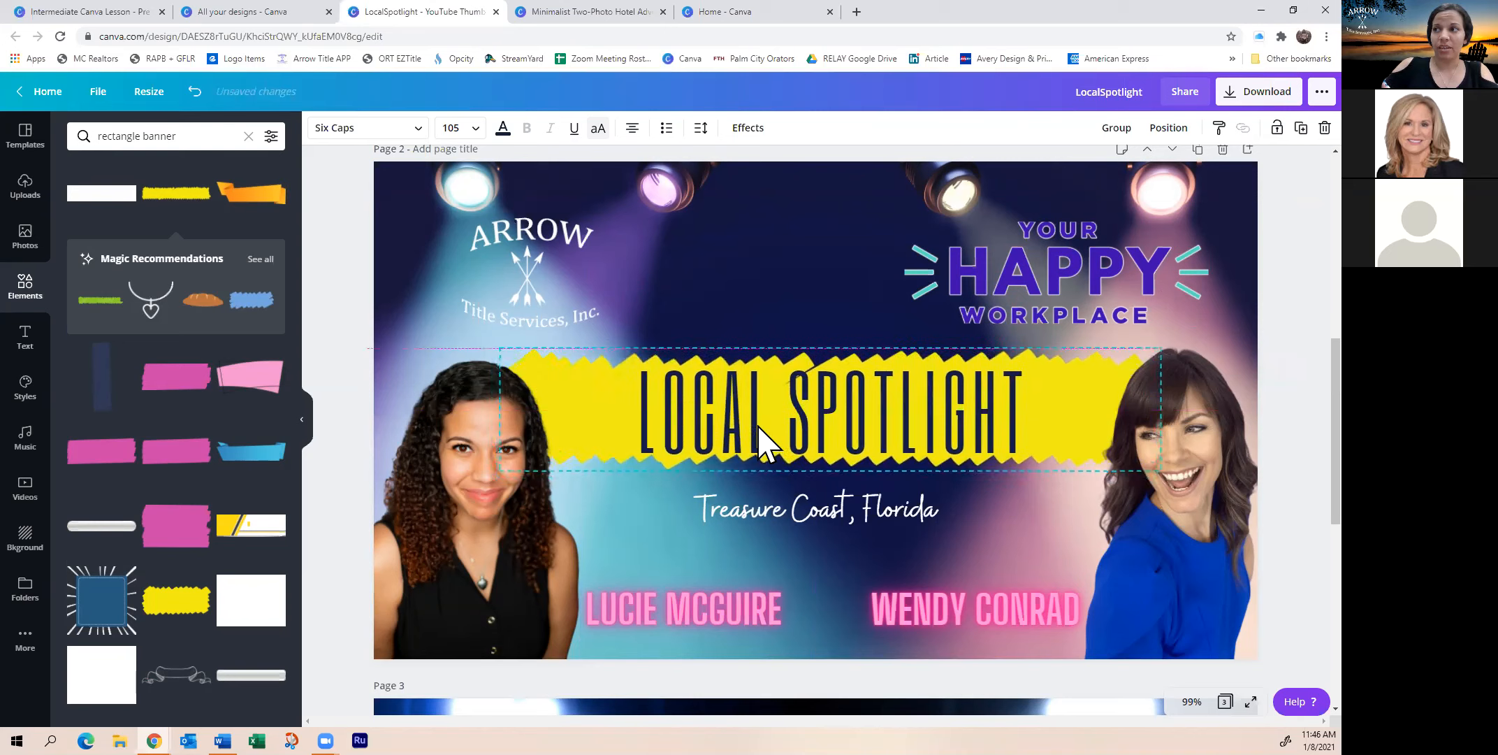
Nudge the LOCAL SPOTLIGHT title up, then box-select it together with the yellow banner
{"action": "double_click", "coordinate": [769, 294]}
{"action": "left_click", "coordinate": [355, 337]}
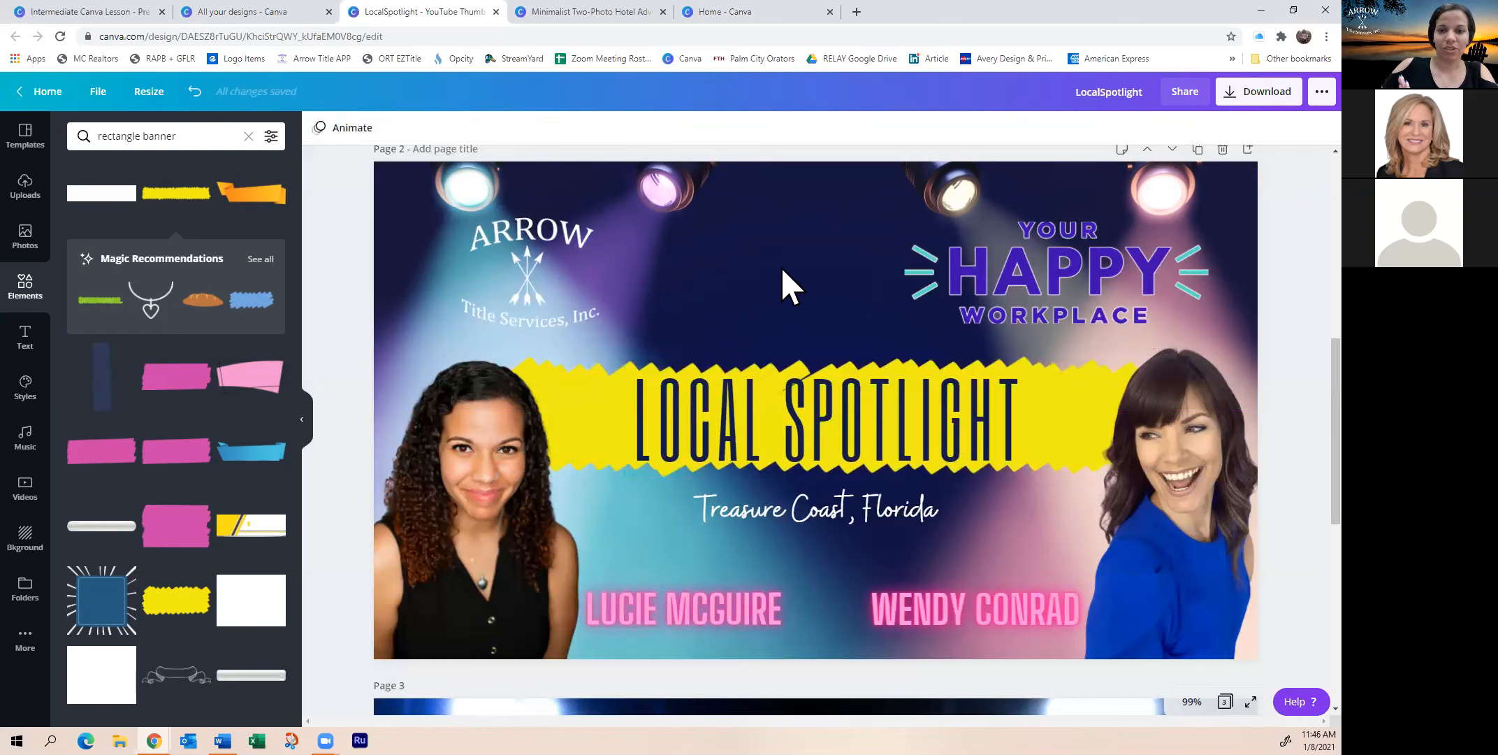
{"action": "left_click", "coordinate": [767, 440]}
{"action": "mouse_move", "coordinate": [817, 442]}
{"action": "left_mouse_down"}
{"action": "mouse_move", "coordinate": [805, 311]}
{"action": "mouse_move", "coordinate": [810, 434]}
{"action": "left_mouse_up"}
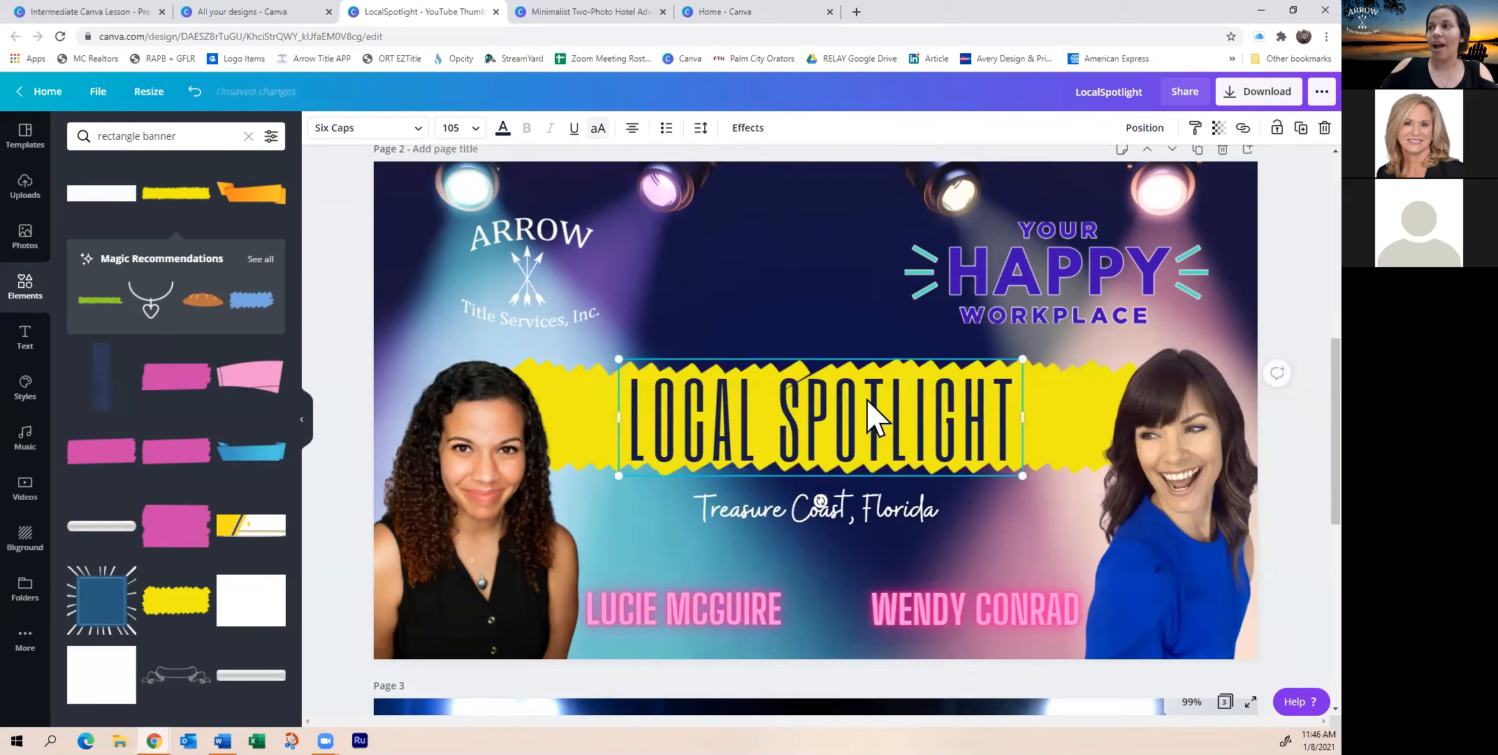
{"action": "left_click_drag", "start_coordinate": [743, 345], "coordinate": [785, 426]}
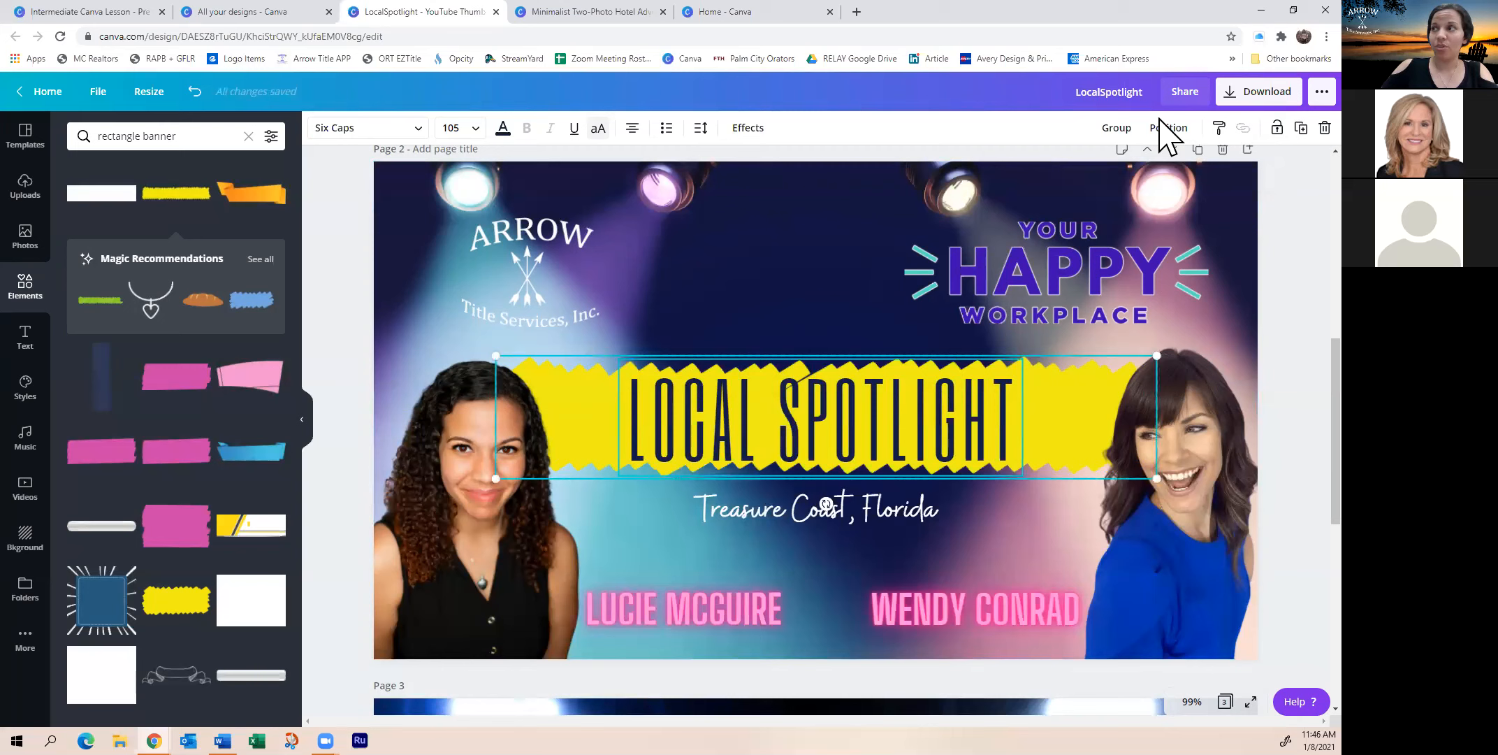
Group the yellow banner with the LOCAL SPOTLIGHT title and nudge the group right and down
{"action": "left_click", "coordinate": [1116, 128]}
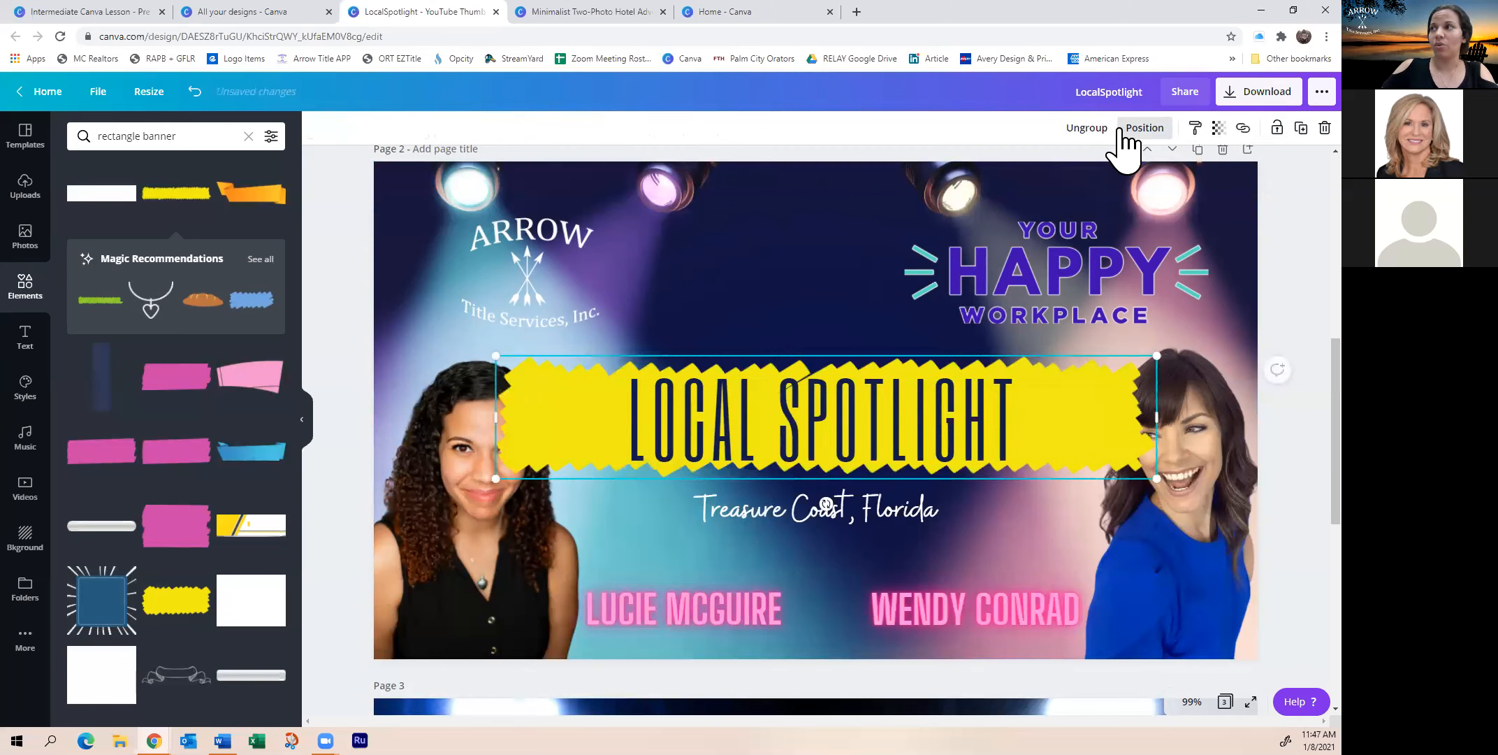
{"action": "left_click", "coordinate": [841, 272]}
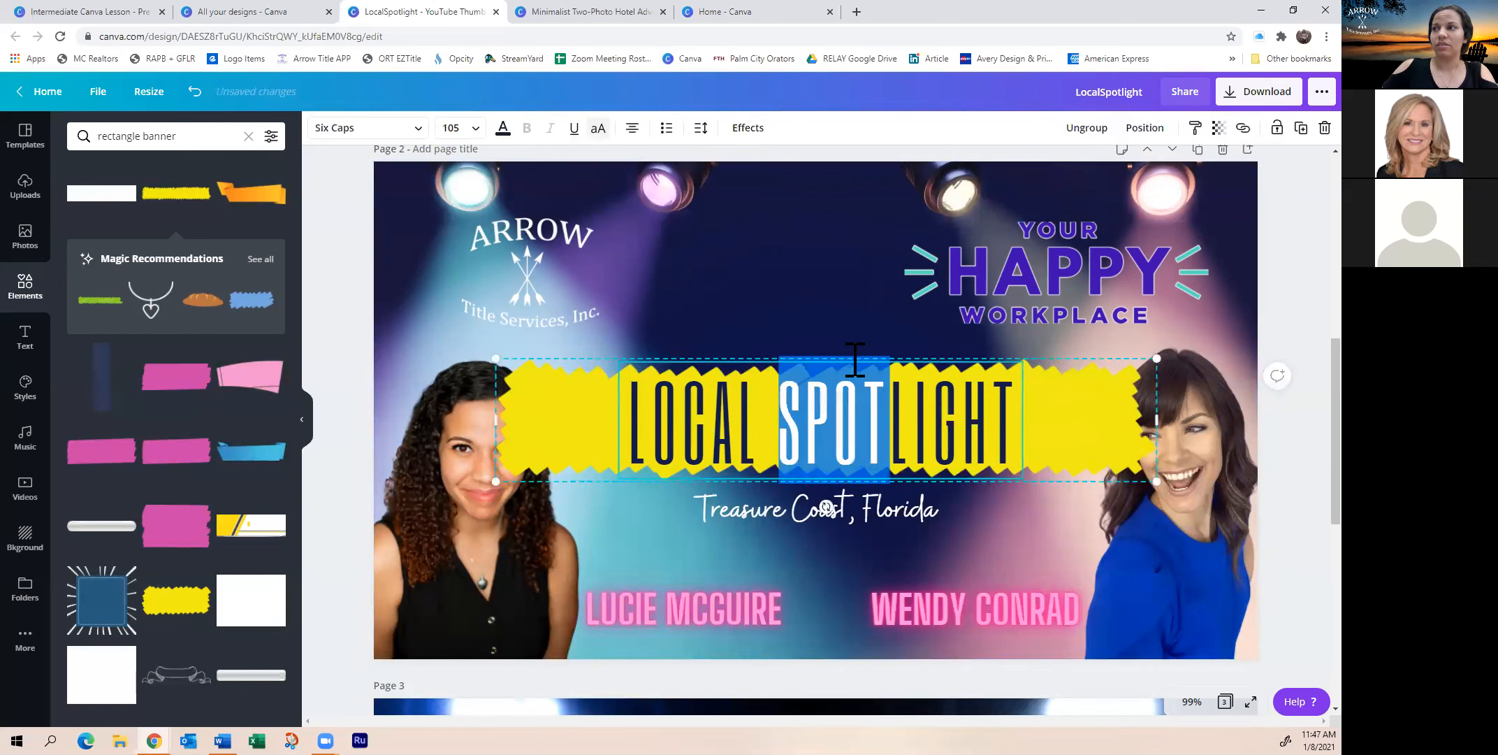
{"action": "mouse_move", "coordinate": [921, 461]}
{"action": "left_mouse_down"}
{"action": "mouse_move", "coordinate": [803, 435]}
{"action": "mouse_move", "coordinate": [1001, 454]}
{"action": "mouse_move", "coordinate": [970, 425]}
{"action": "mouse_move", "coordinate": [961, 482]}
{"action": "mouse_move", "coordinate": [940, 444]}
{"action": "mouse_move", "coordinate": [933, 468]}
{"action": "left_mouse_up"}
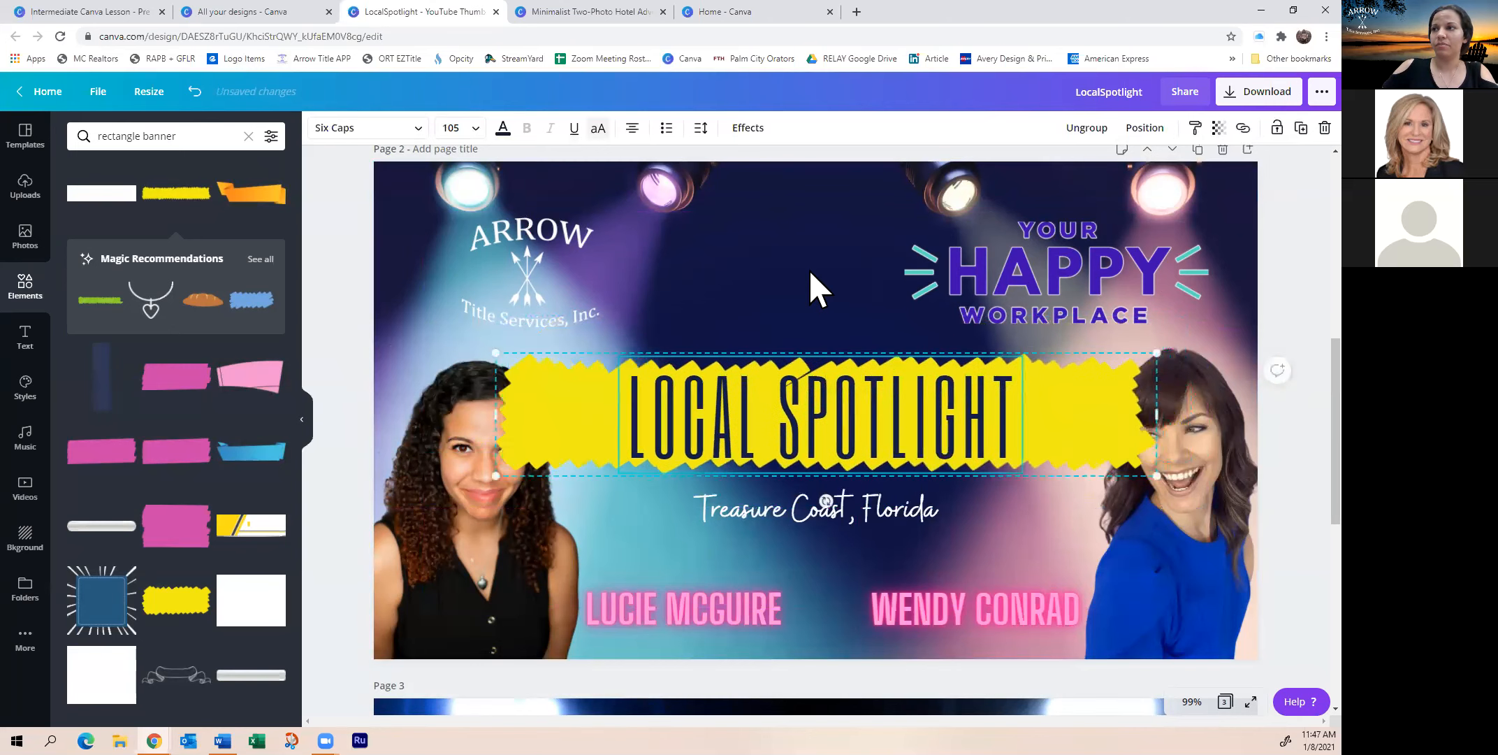
{"action": "left_click_drag", "start_coordinate": [850, 408], "coordinate": [858, 419]}
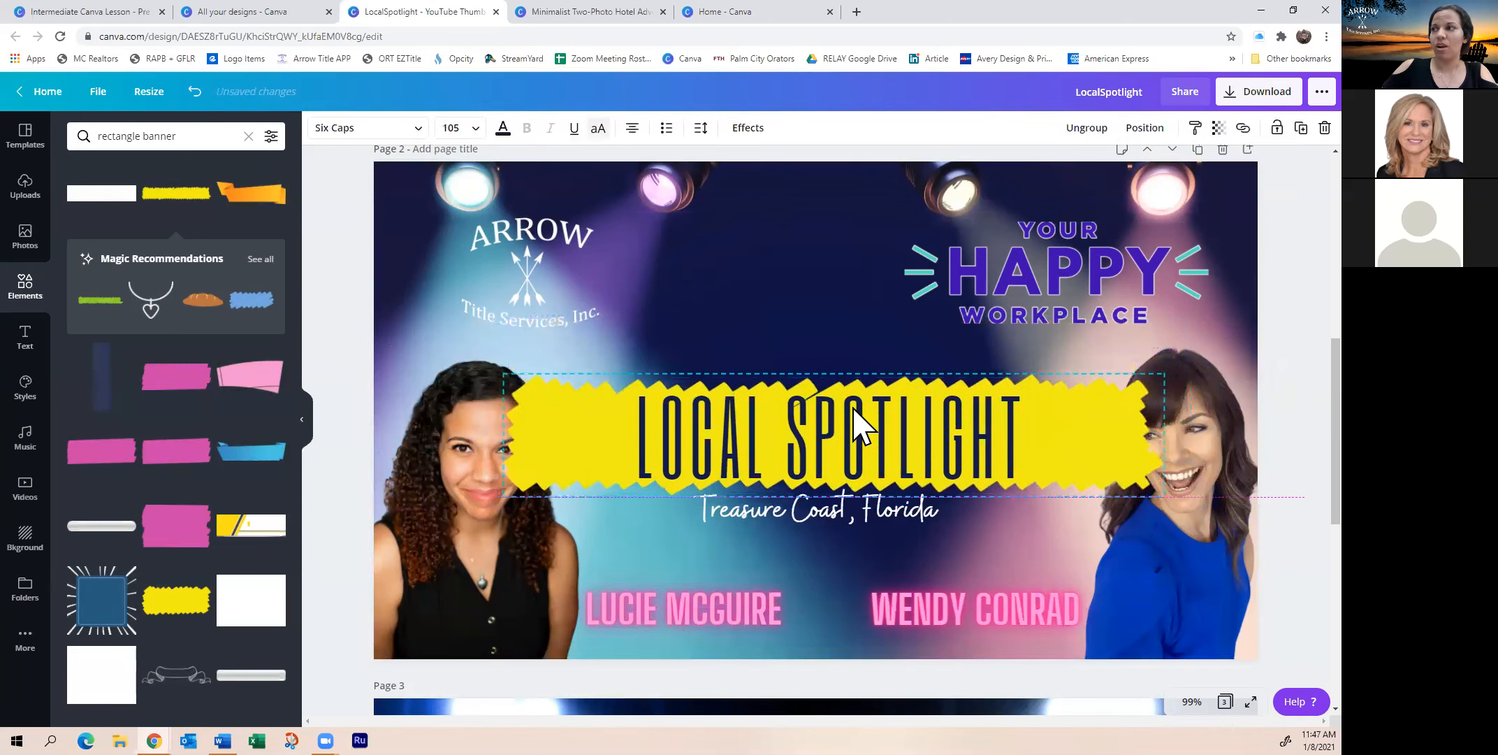
Send the banner group backward behind both women's headshots
{"action": "left_click", "coordinate": [1144, 128]}
{"action": "left_click", "coordinate": [1091, 172]}
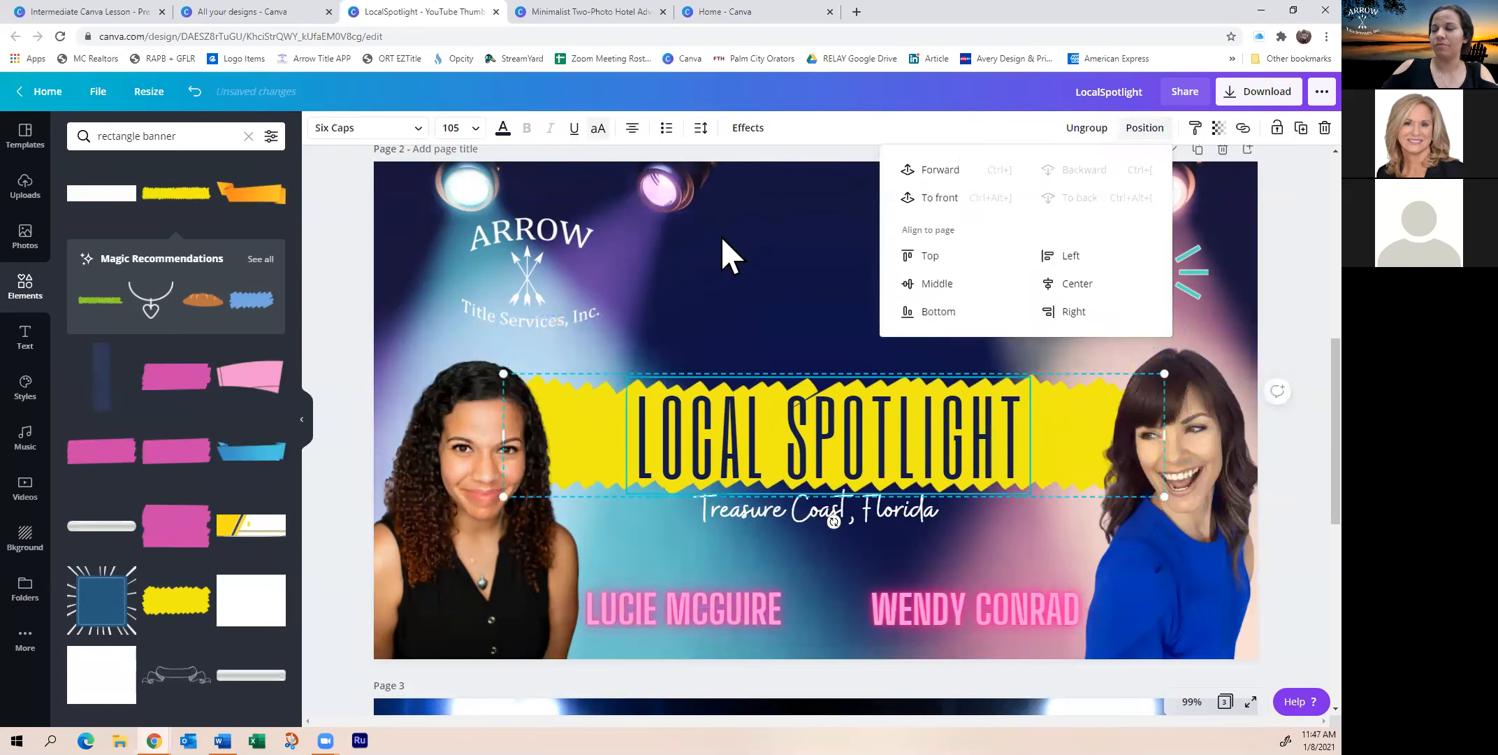
{"action": "left_click", "coordinate": [764, 310]}
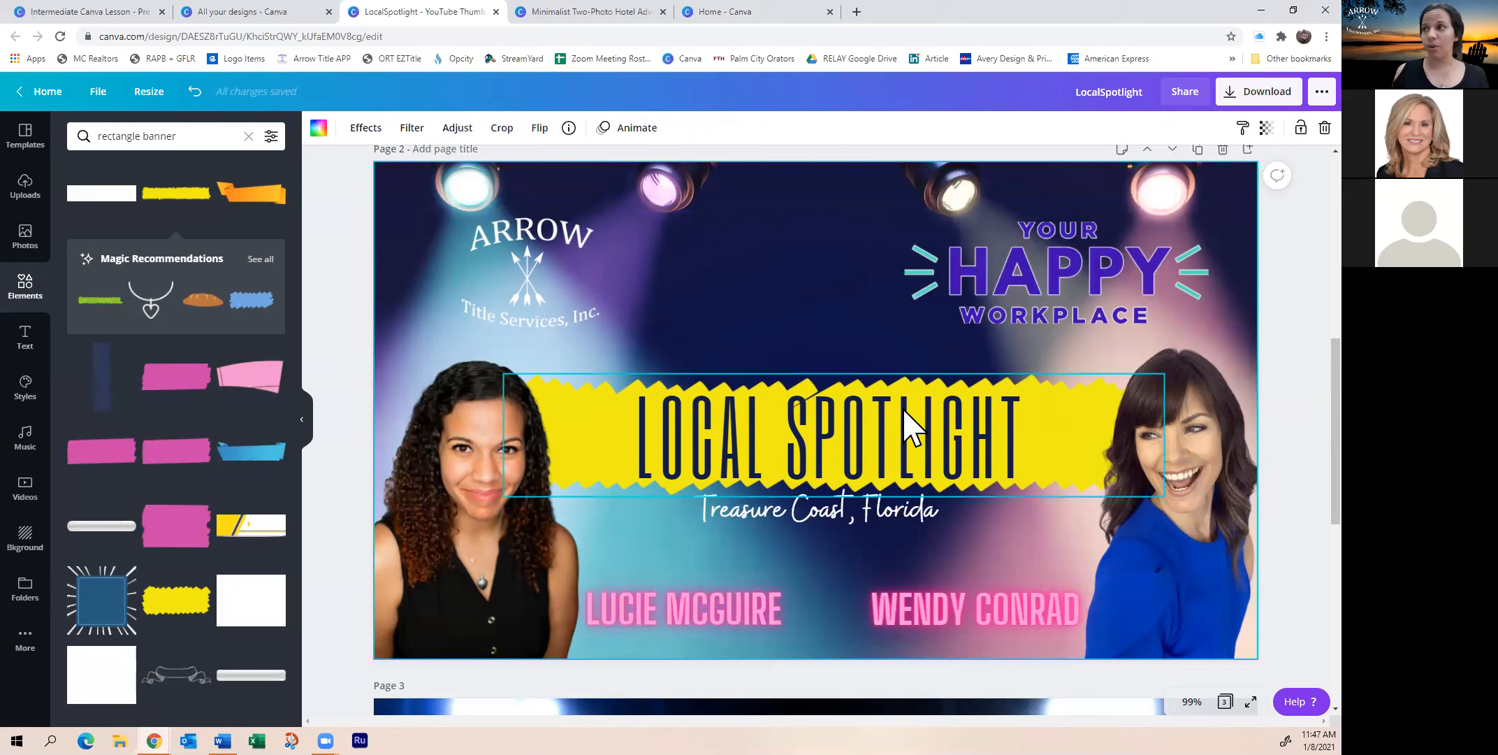
Set the LOCAL SPOTLIGHT banner group's transparency to 64
{"action": "left_click", "coordinate": [891, 435]}
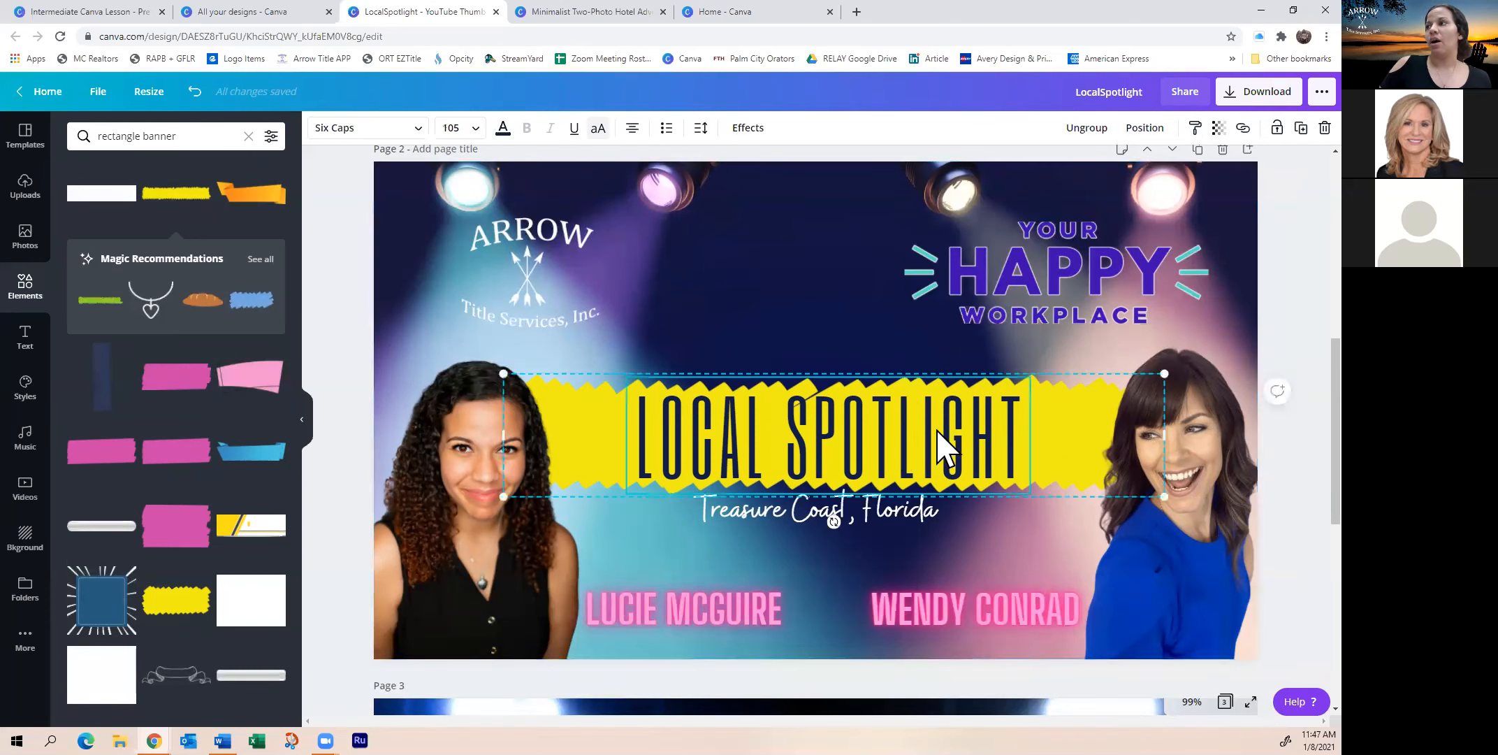
{"action": "left_click", "coordinate": [1219, 128]}
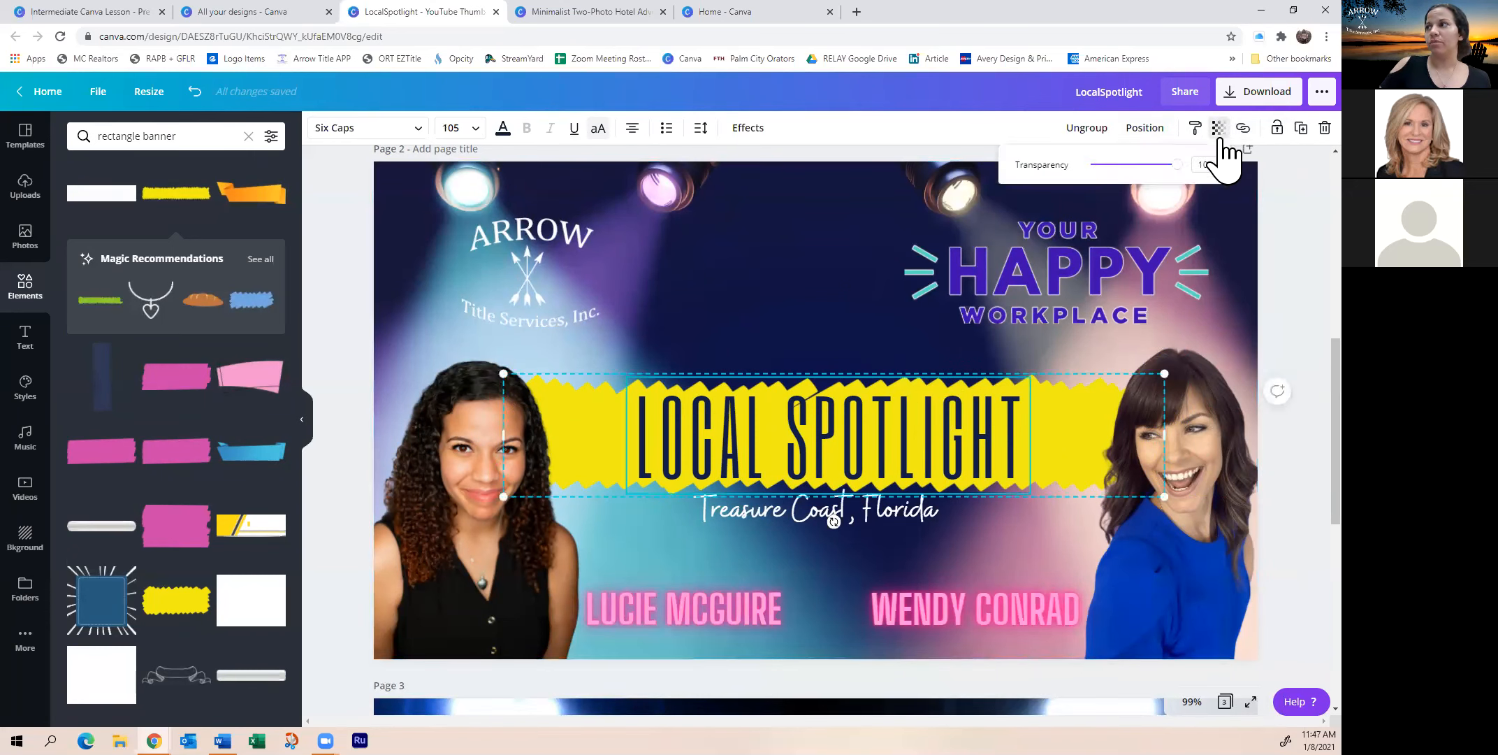
{"action": "left_click_drag", "start_coordinate": [1177, 165], "coordinate": [1146, 165]}
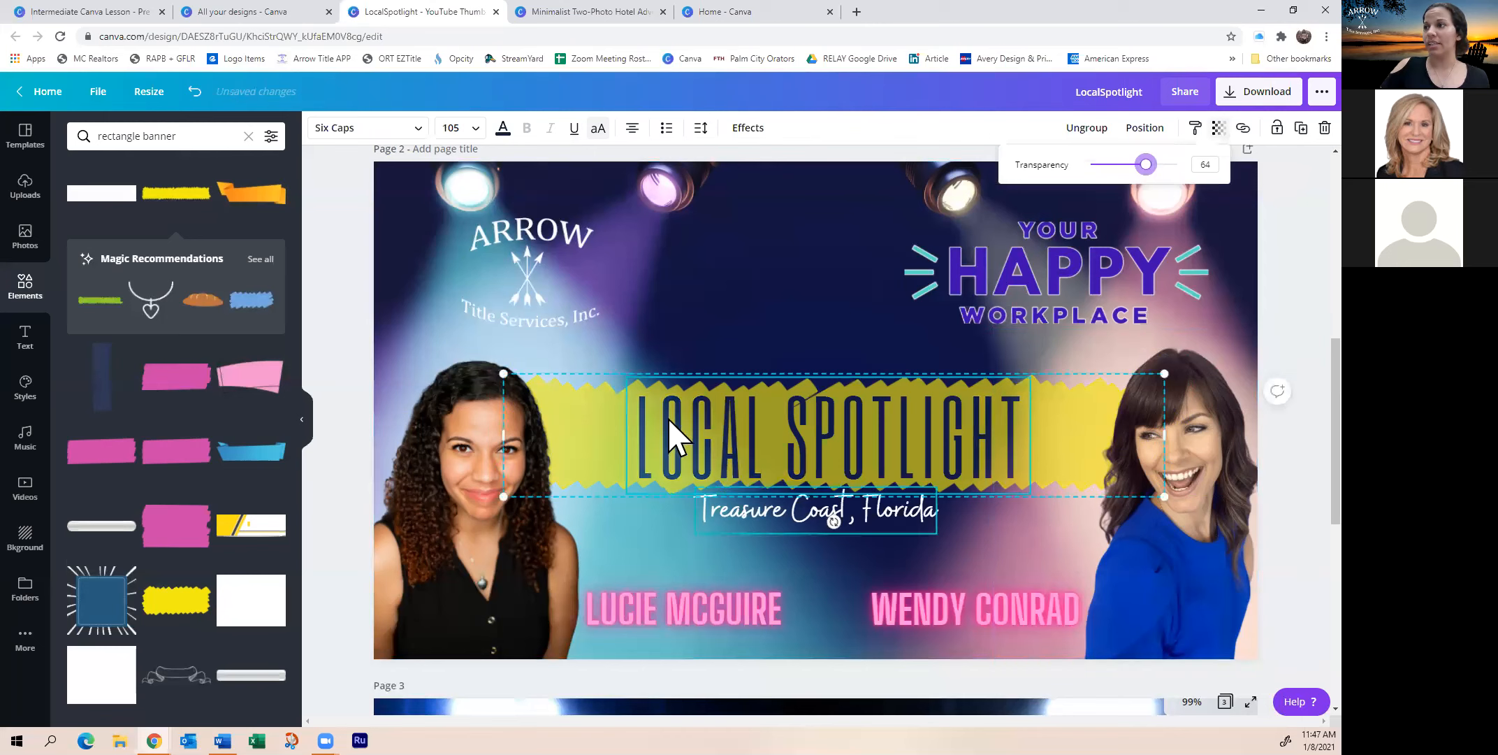
{"action": "left_click", "coordinate": [848, 350]}
Move the banner group up slightly and lock it in place
{"action": "left_click_drag", "start_coordinate": [868, 413], "coordinate": [871, 404]}
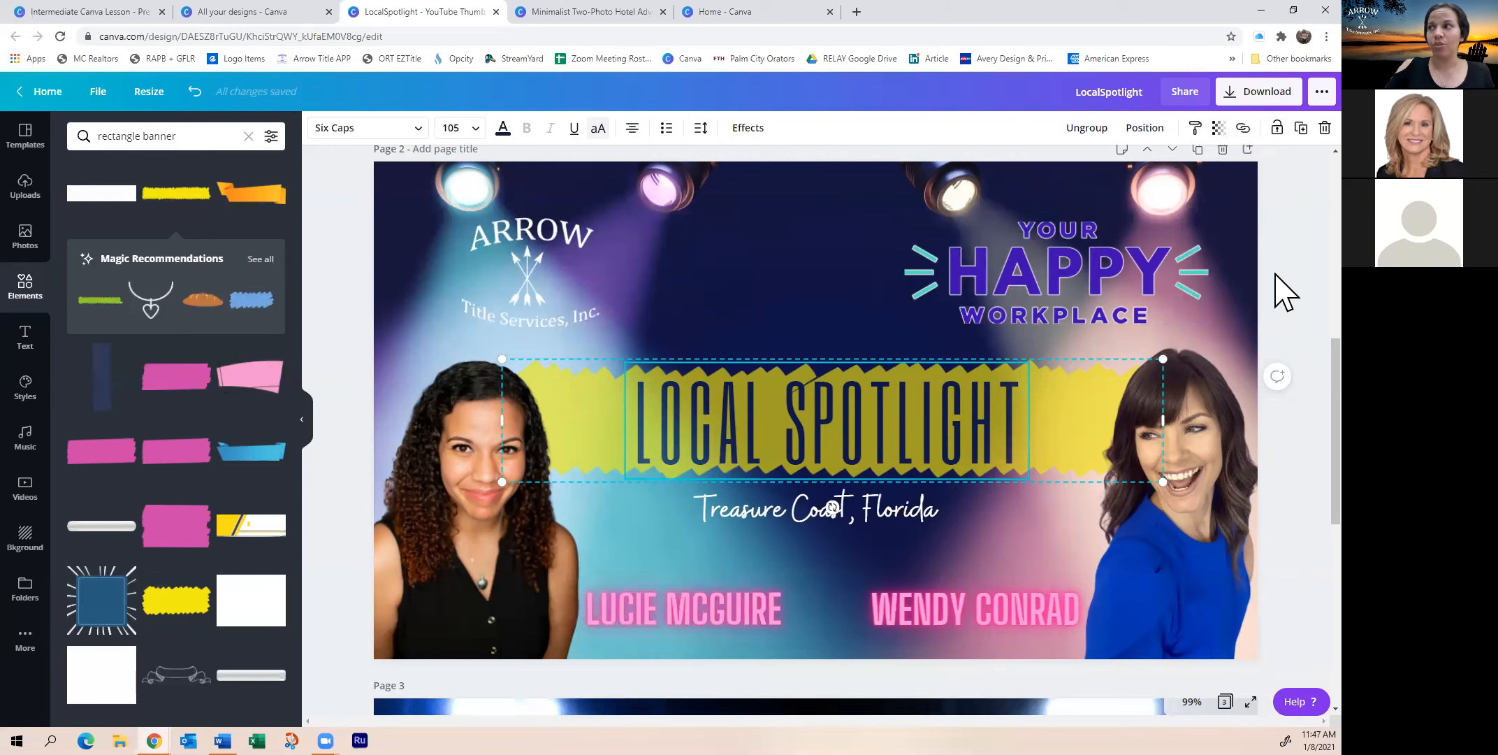
{"action": "left_click", "coordinate": [1277, 127]}
{"action": "right_click", "coordinate": [1276, 128]}
{"action": "left_click", "coordinate": [798, 316]}
{"action": "left_click_drag", "start_coordinate": [800, 409], "coordinate": [806, 371]}
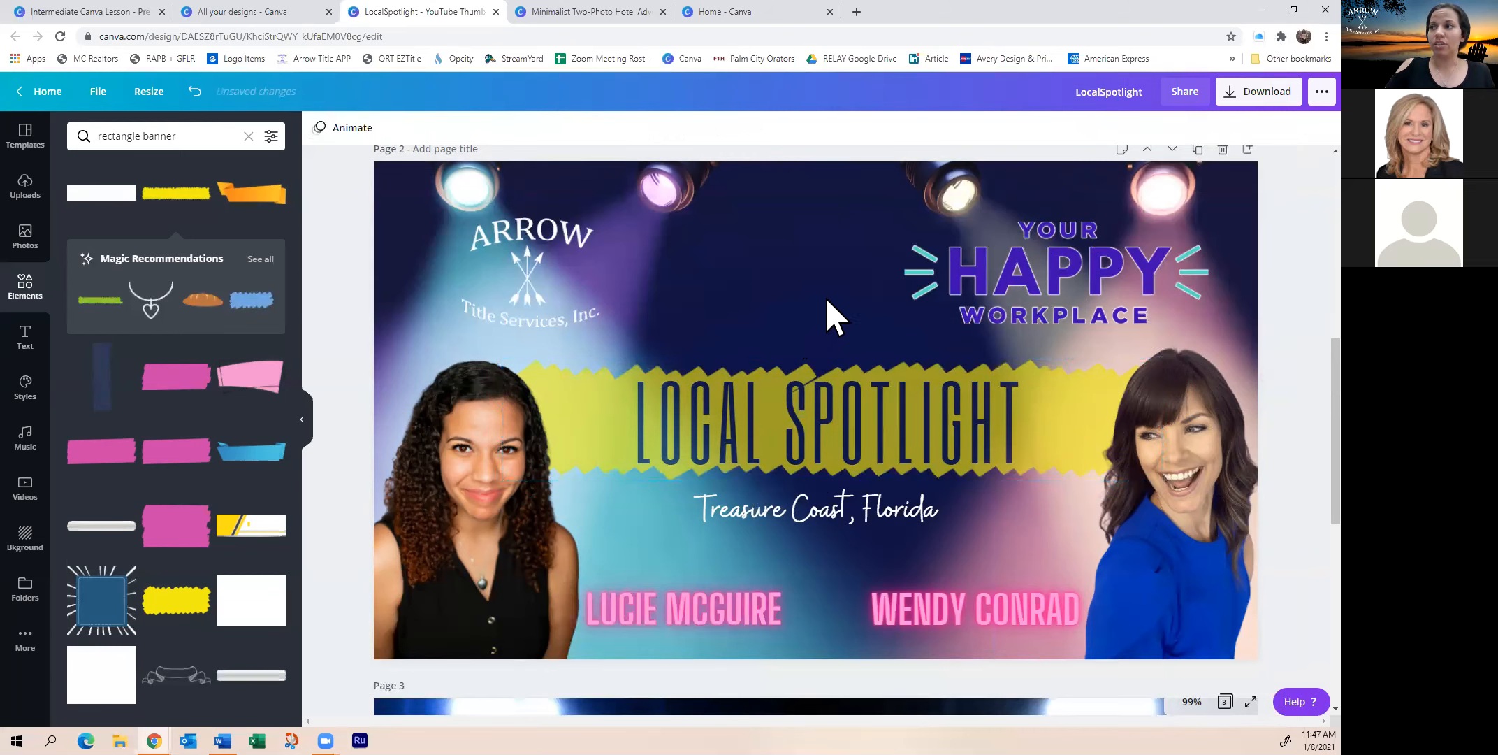
Unlock the LOCAL SPOTLIGHT banner group and drop it slightly lower
{"action": "left_click", "coordinate": [874, 504]}
{"action": "left_click", "coordinate": [833, 267]}
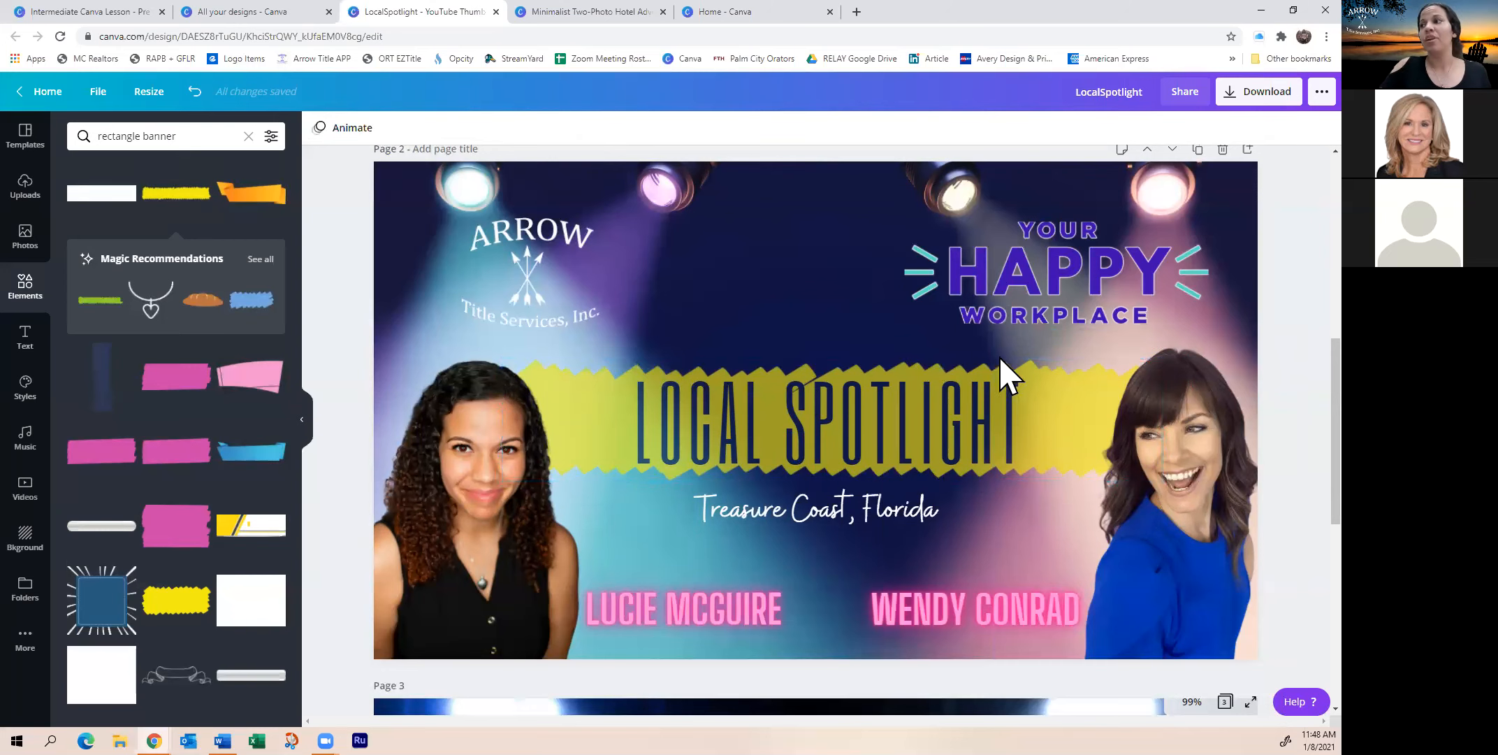
{"action": "left_click", "coordinate": [823, 384]}
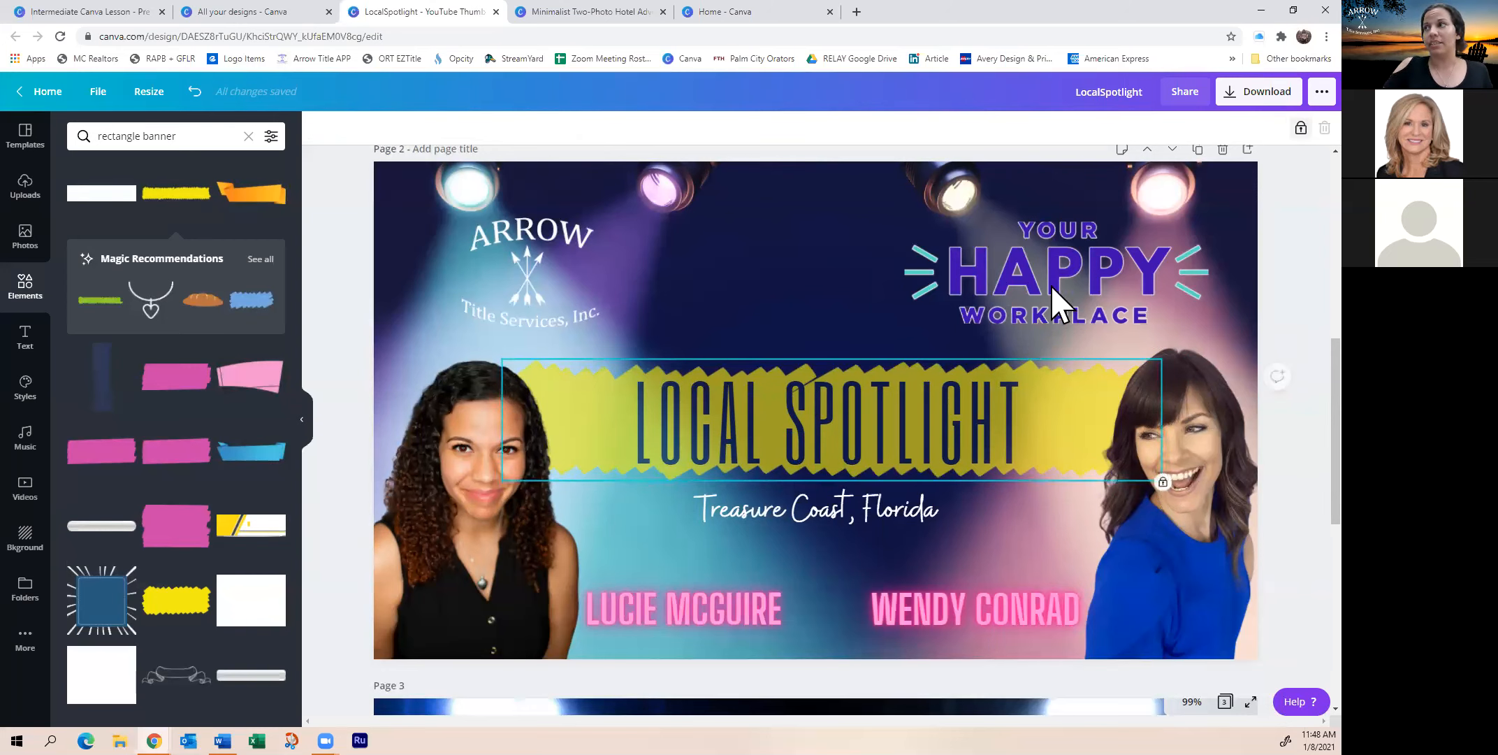
{"action": "left_click", "coordinate": [1300, 128]}
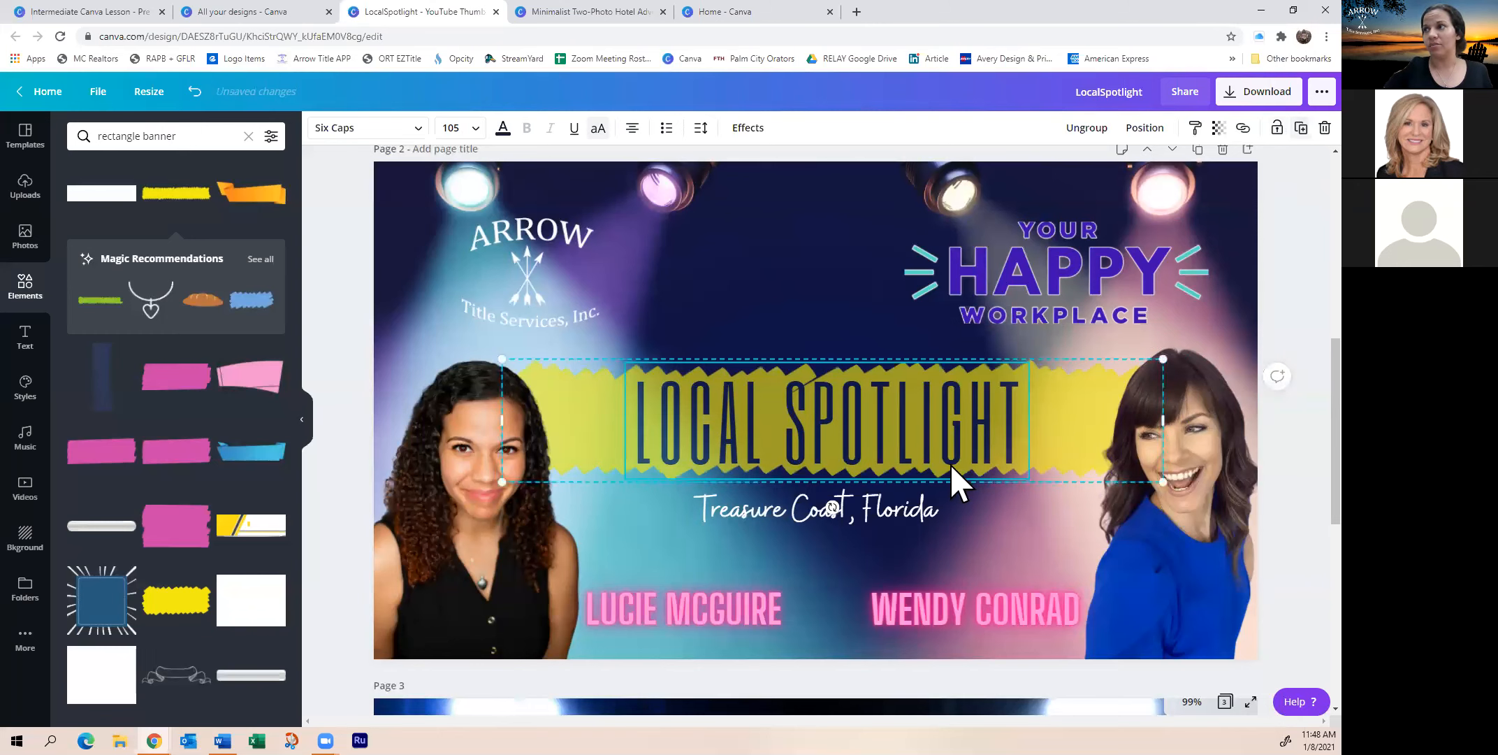
{"action": "mouse_move", "coordinate": [810, 405]}
{"action": "left_mouse_down"}
{"action": "mouse_move", "coordinate": [827, 385]}
{"action": "mouse_move", "coordinate": [820, 428]}
{"action": "mouse_move", "coordinate": [815, 413]}
{"action": "left_mouse_up"}
{"action": "left_click", "coordinate": [754, 251]}
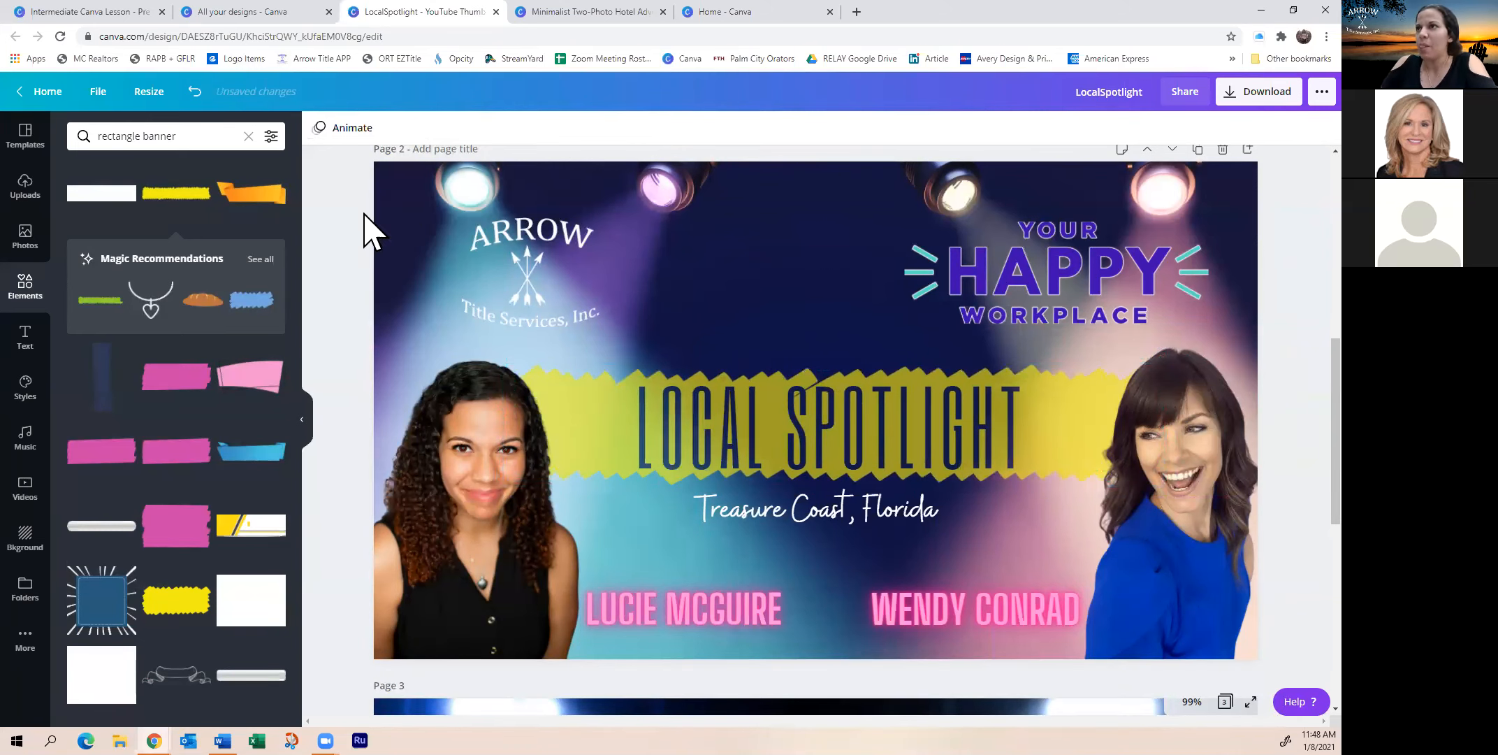
Show the More apps and integrations panel, then select the background spotlight photo
{"action": "scroll", "coordinate": [451, 424], "scroll_direction": "up", "scroll_amount": 1}
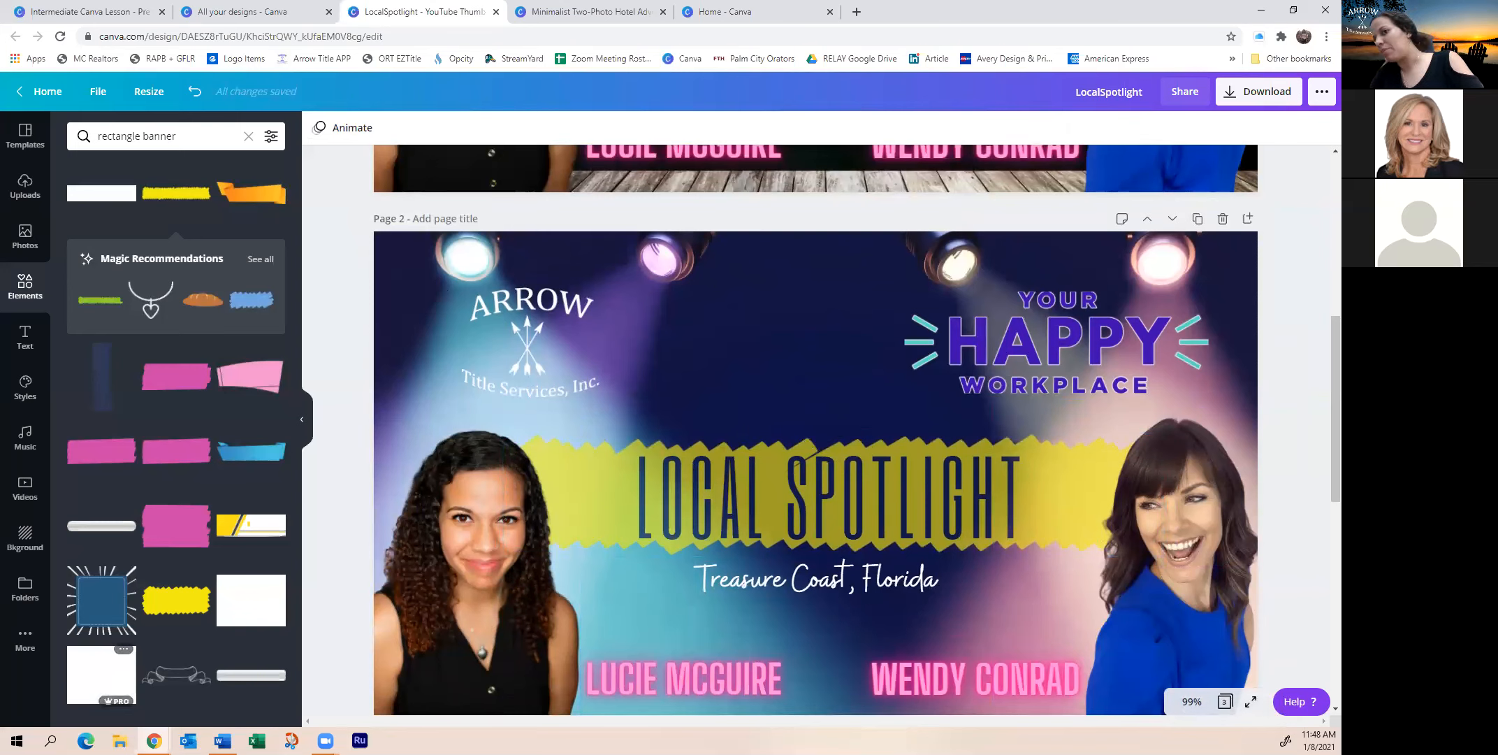
{"action": "left_click", "coordinate": [24, 650]}
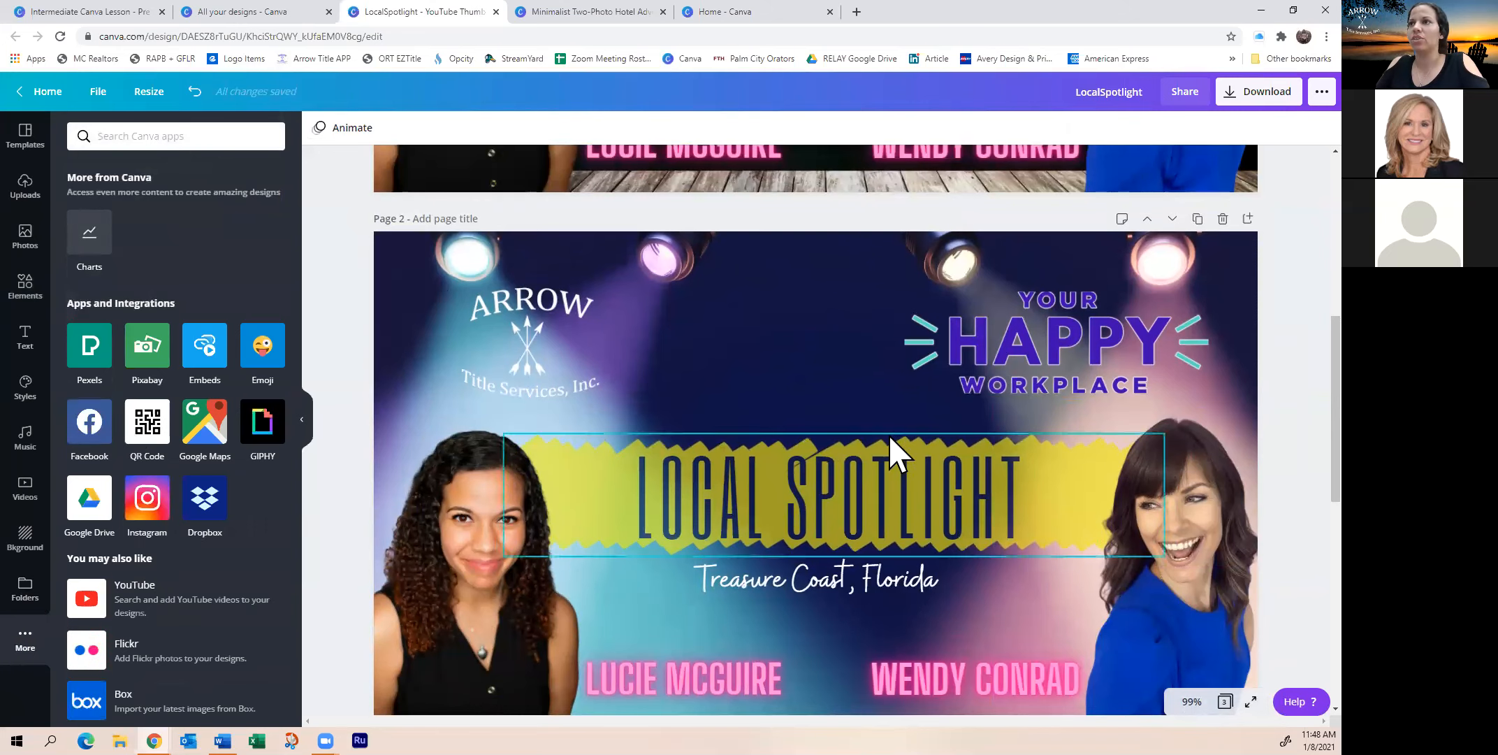
{"action": "scroll", "coordinate": [792, 387], "scroll_direction": "down", "scroll_amount": 3}
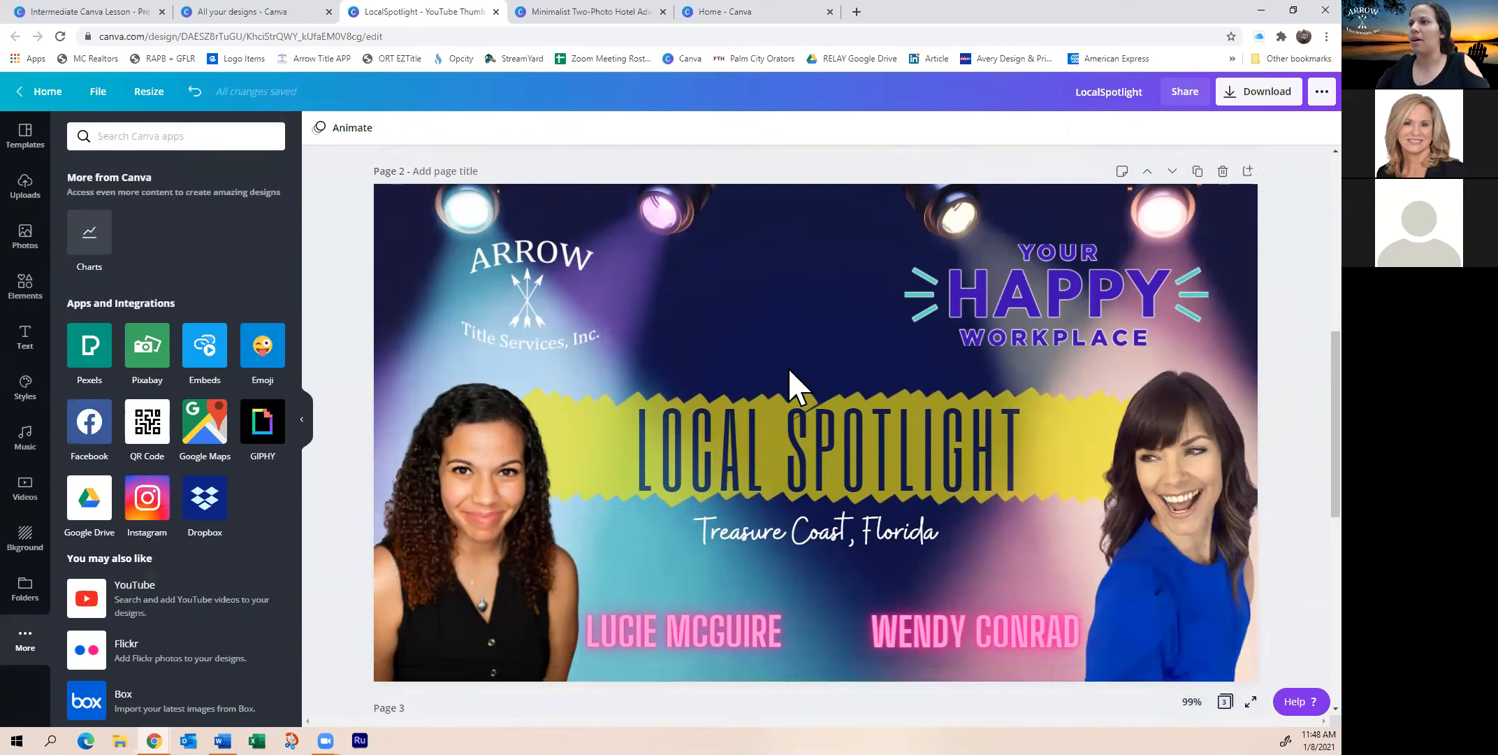
{"action": "scroll", "coordinate": [801, 531], "scroll_direction": "up", "scroll_amount": 1}
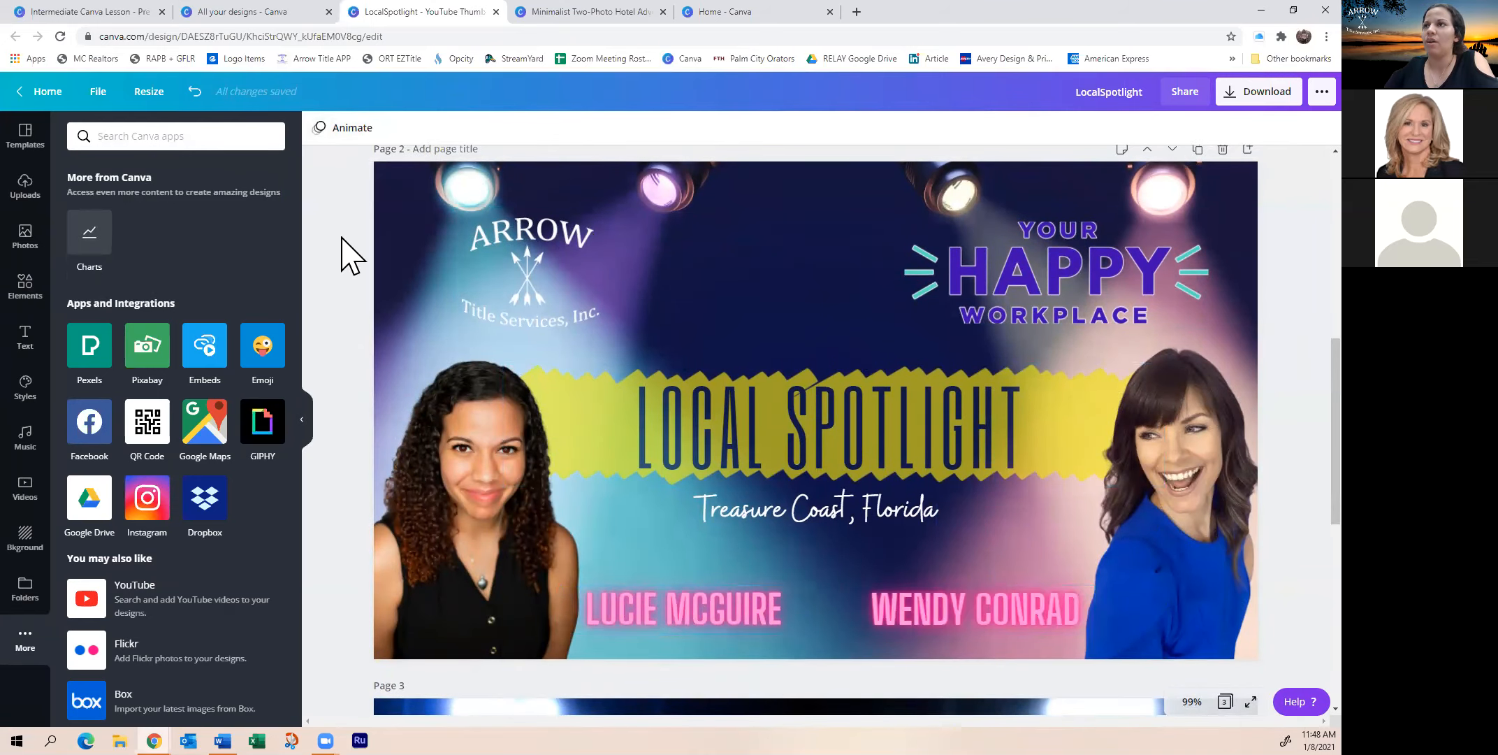
{"action": "left_click", "coordinate": [411, 276]}
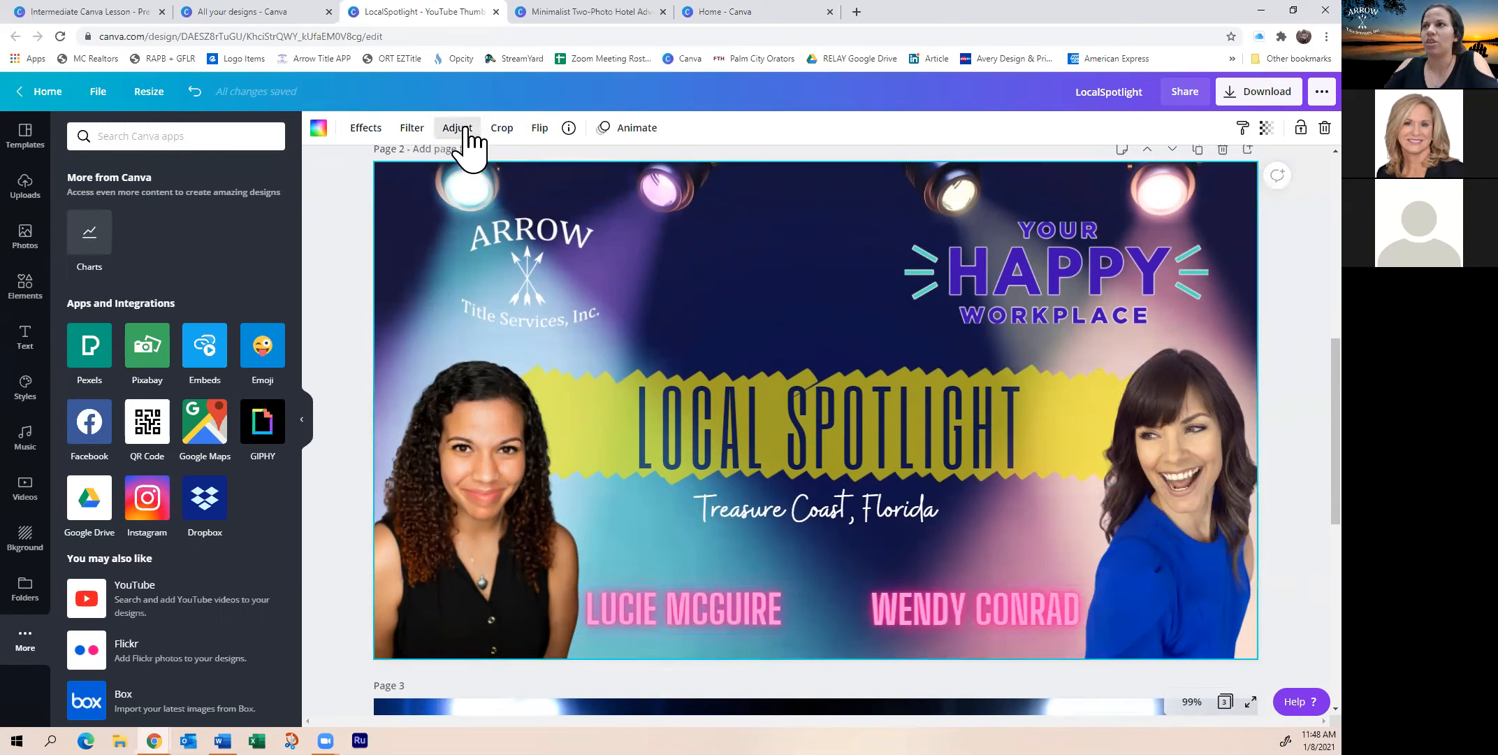
Check the background photo's info and its Adjust sliders
{"action": "left_click", "coordinate": [569, 128]}
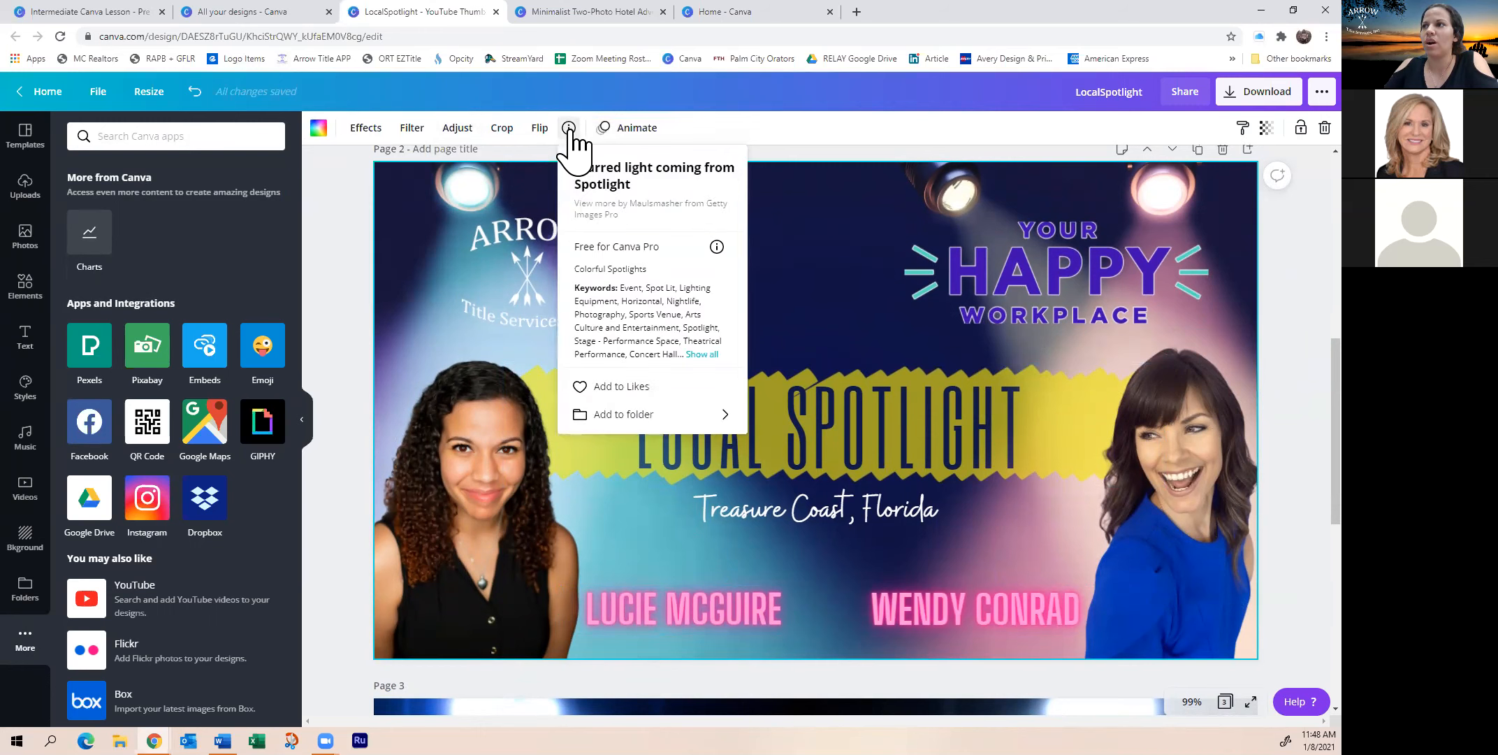
{"action": "left_click", "coordinate": [569, 128]}
{"action": "left_click", "coordinate": [457, 128]}
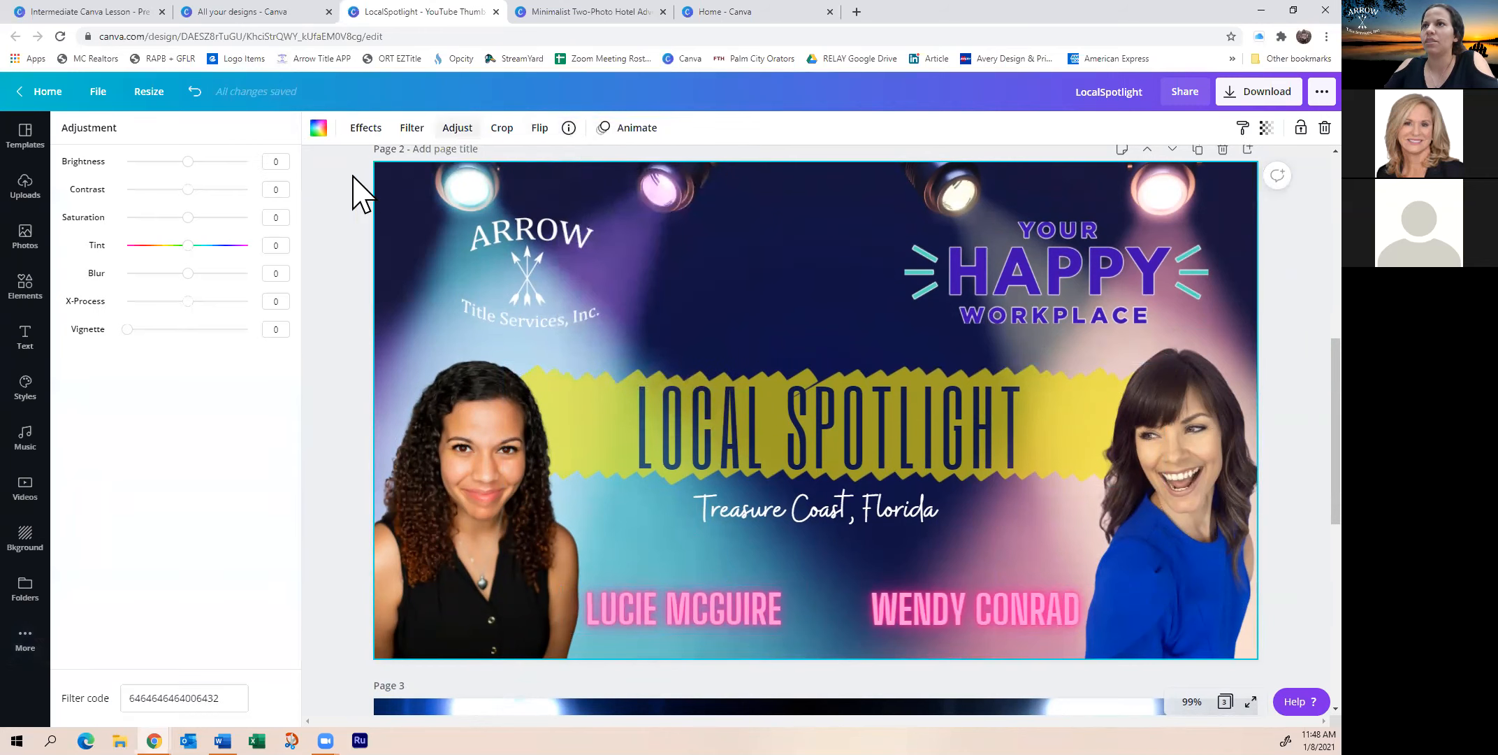
Turn on Show margins from the File menu
{"action": "left_click", "coordinate": [99, 93]}
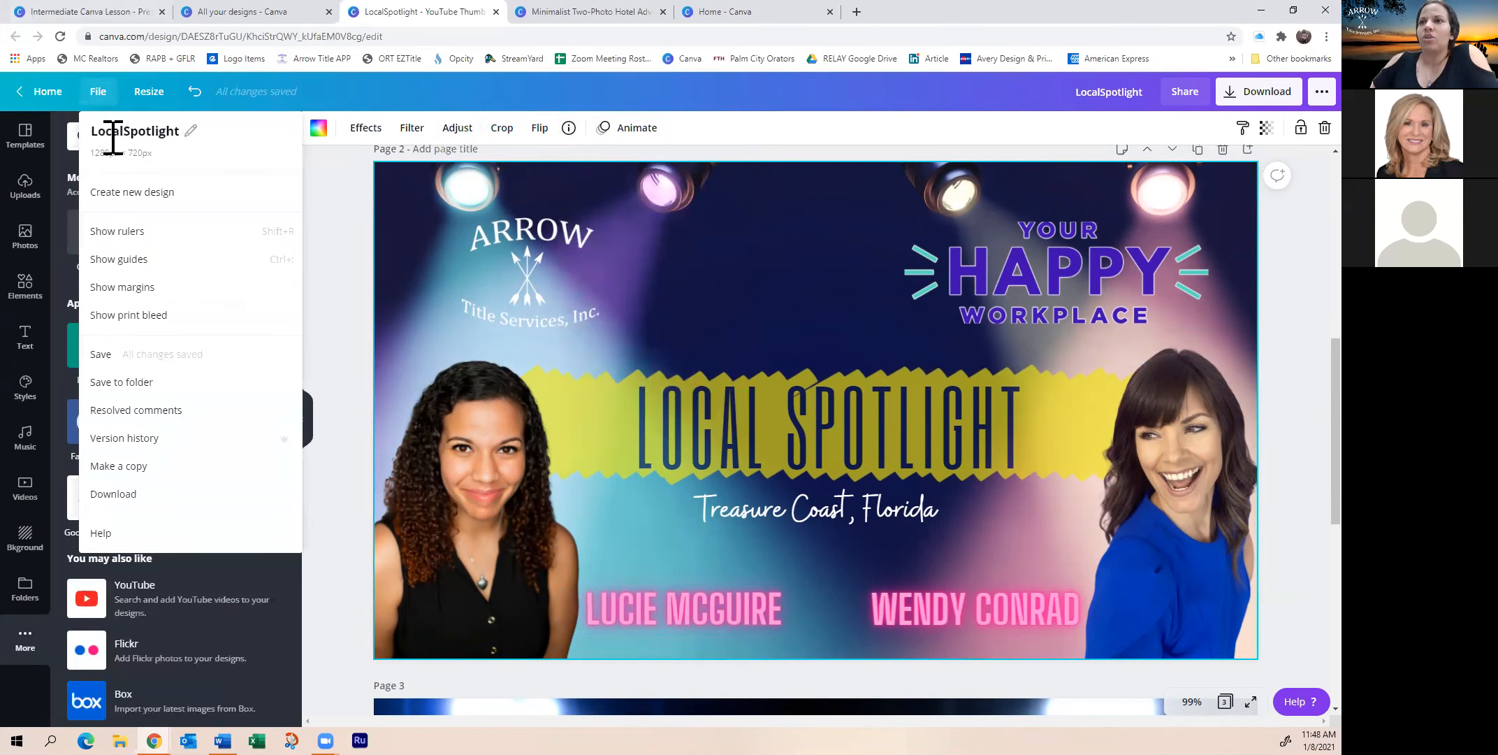
{"action": "left_click", "coordinate": [96, 96]}
{"action": "left_click", "coordinate": [97, 96]}
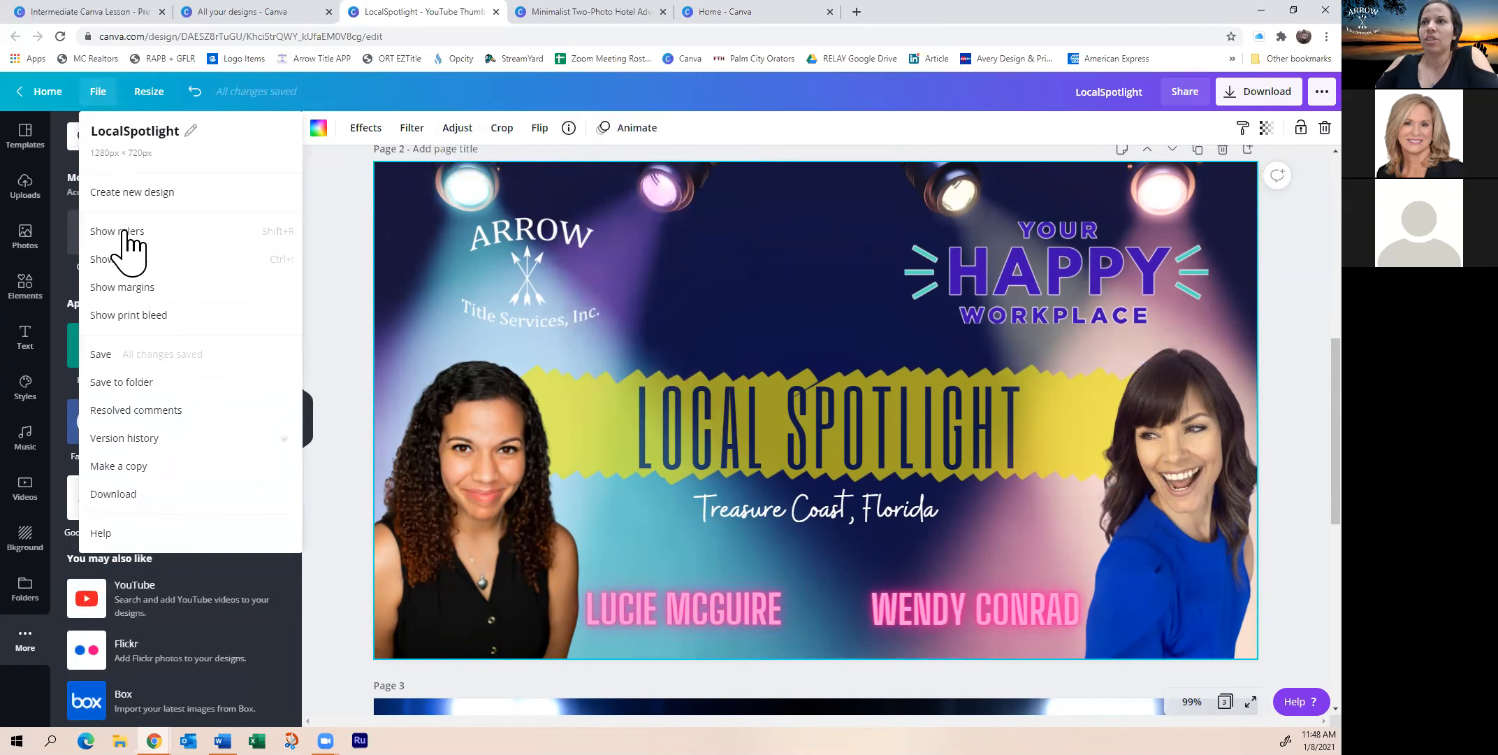
{"action": "left_click", "coordinate": [149, 288]}
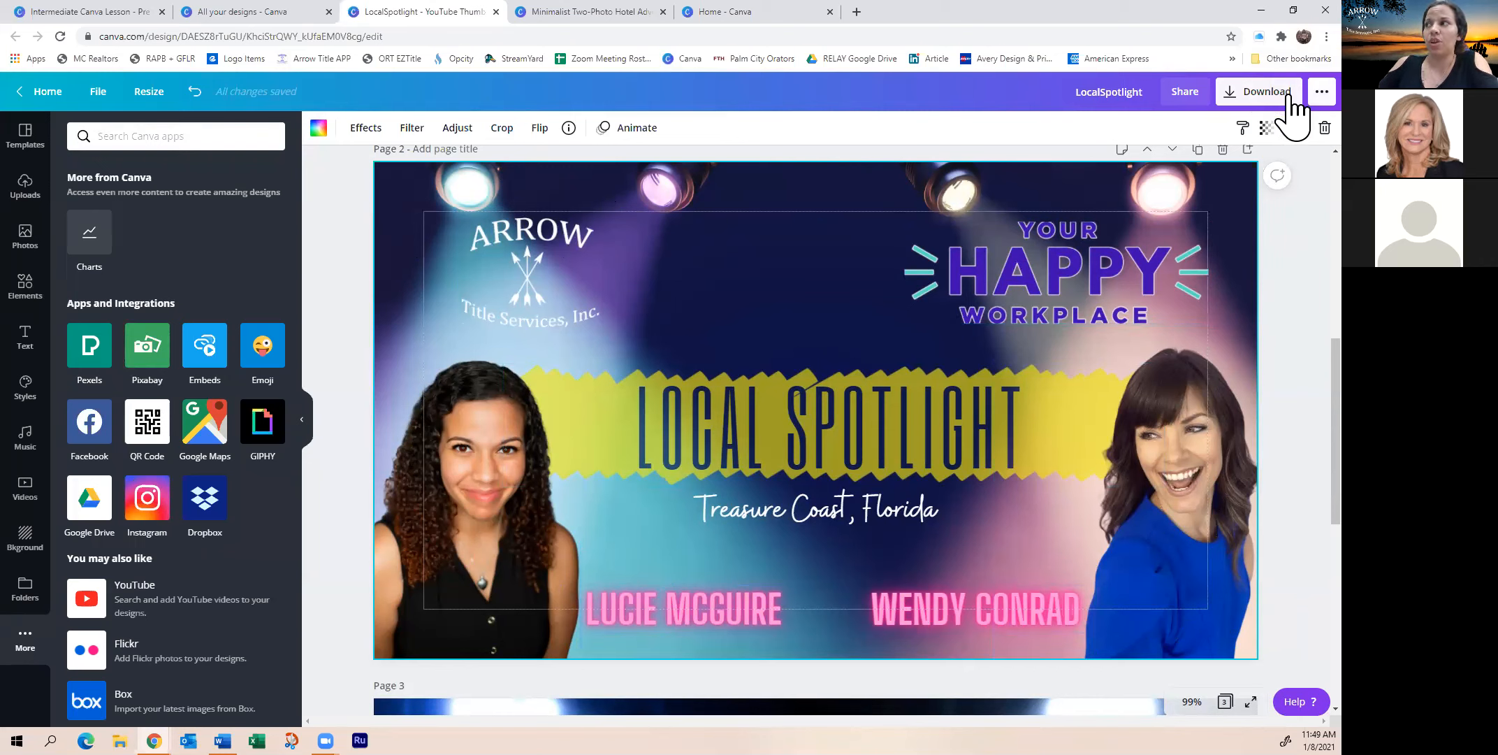
Browse the Share panel's publishing options, then close it
{"action": "left_click", "coordinate": [1319, 91]}
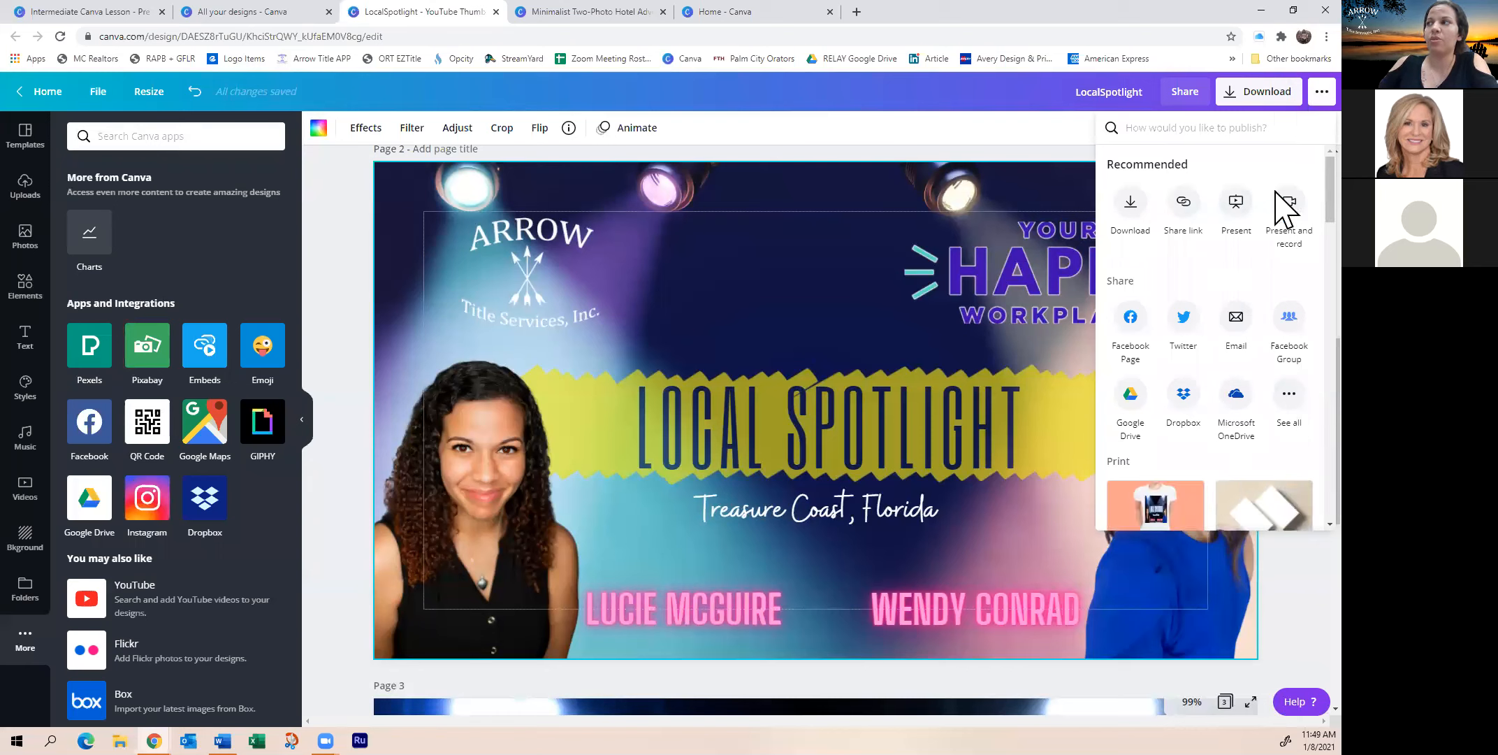
{"action": "scroll", "coordinate": [1281, 478], "scroll_direction": "down", "scroll_amount": 7}
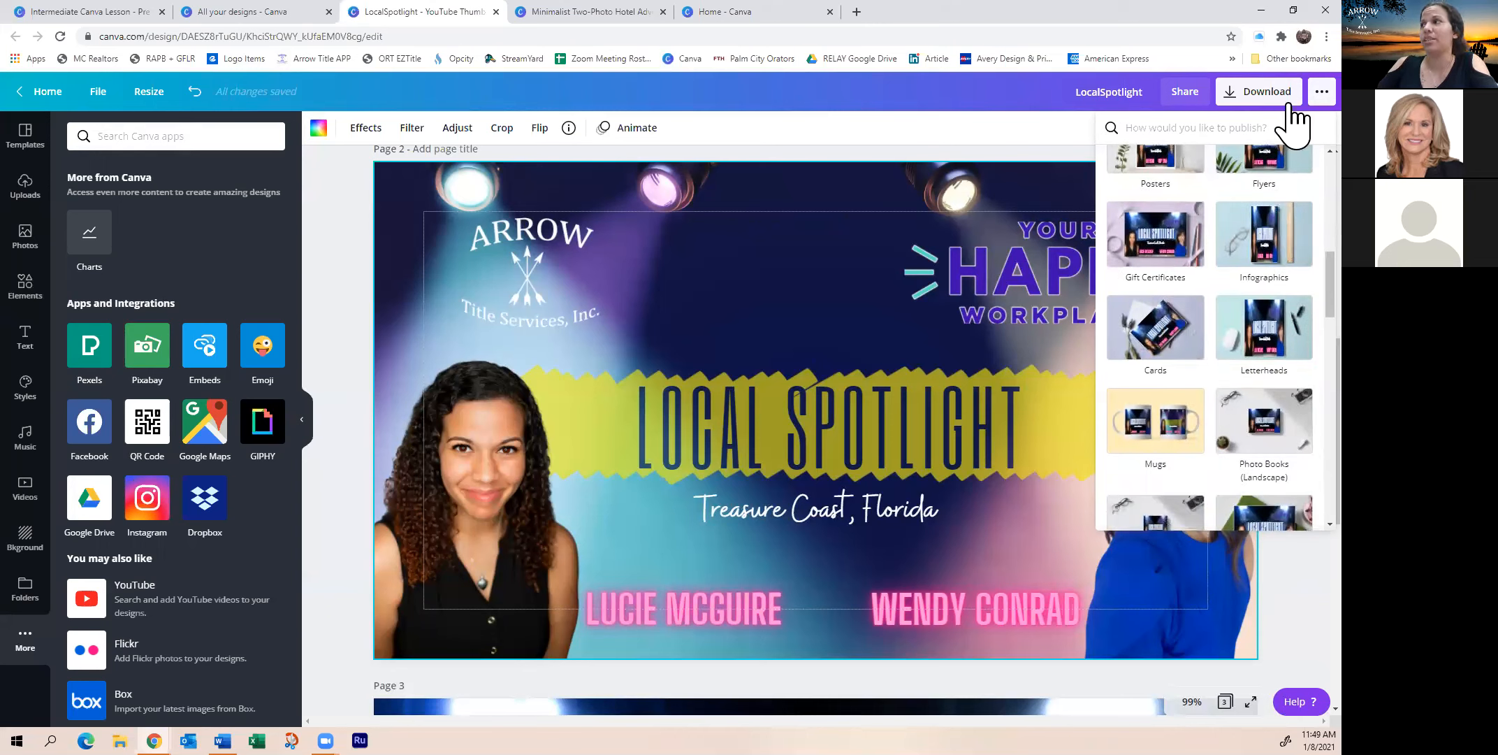
{"action": "left_click", "coordinate": [1044, 327]}
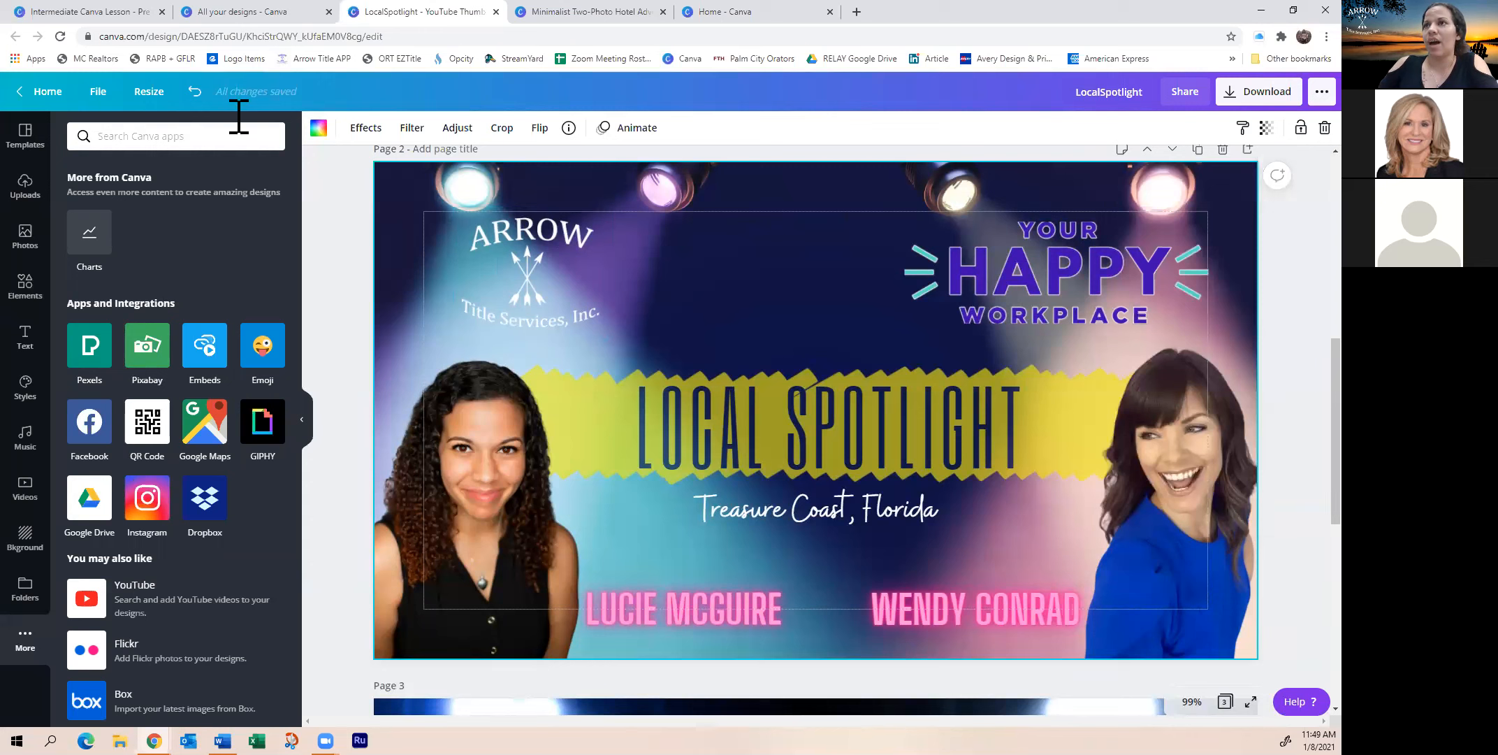
Hide the page margins and turn on rulers from the File menu
{"action": "left_click", "coordinate": [108, 101]}
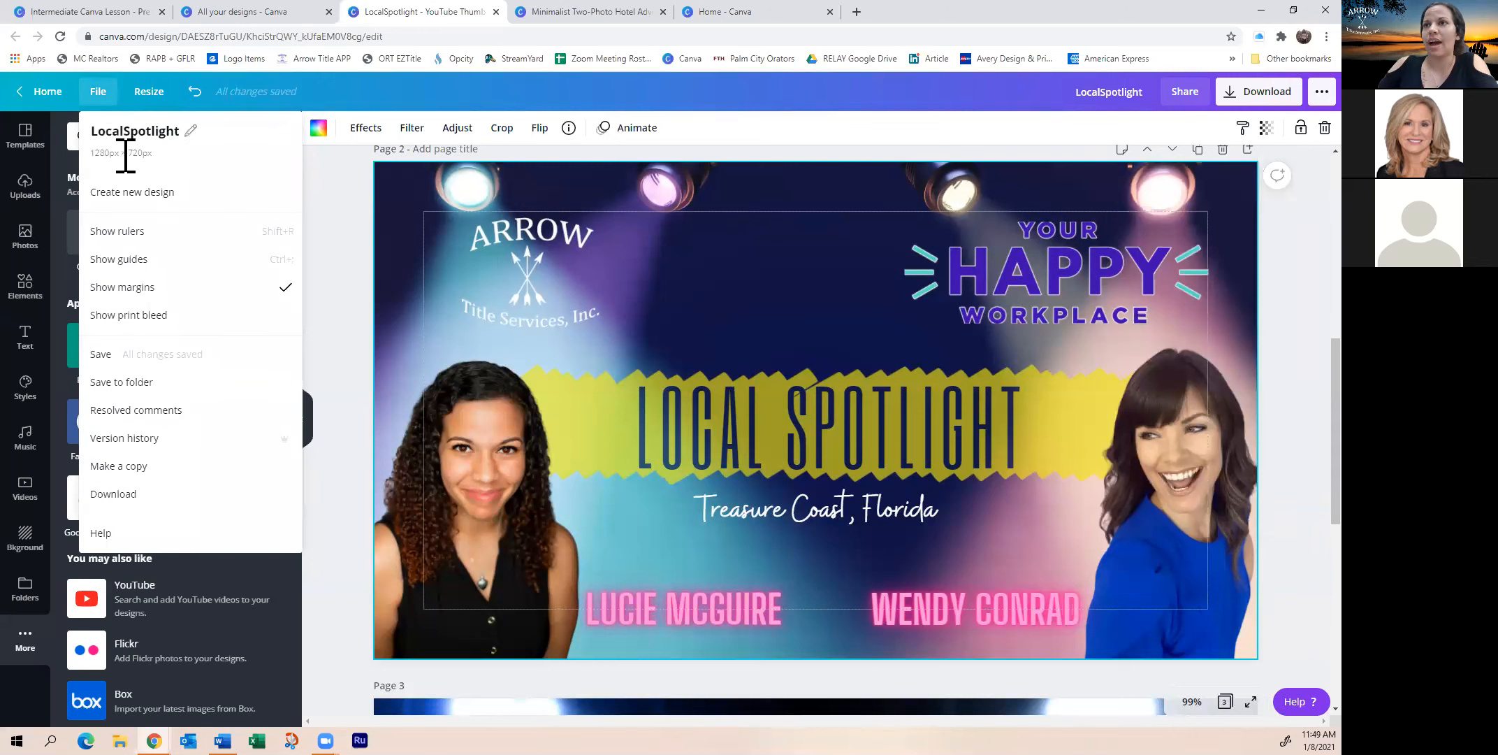
{"action": "left_click", "coordinate": [143, 265]}
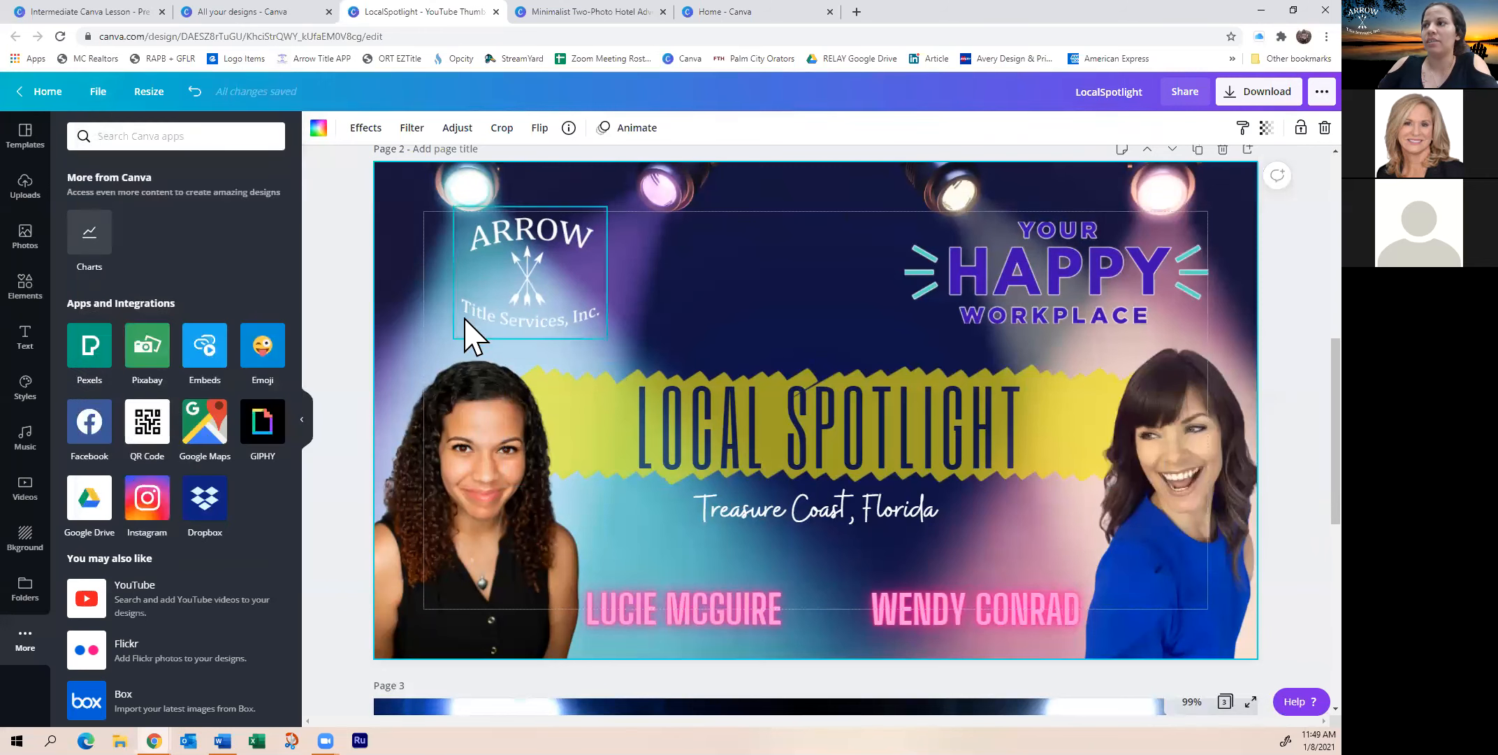
{"action": "scroll", "coordinate": [445, 357], "scroll_direction": "up", "scroll_amount": 5}
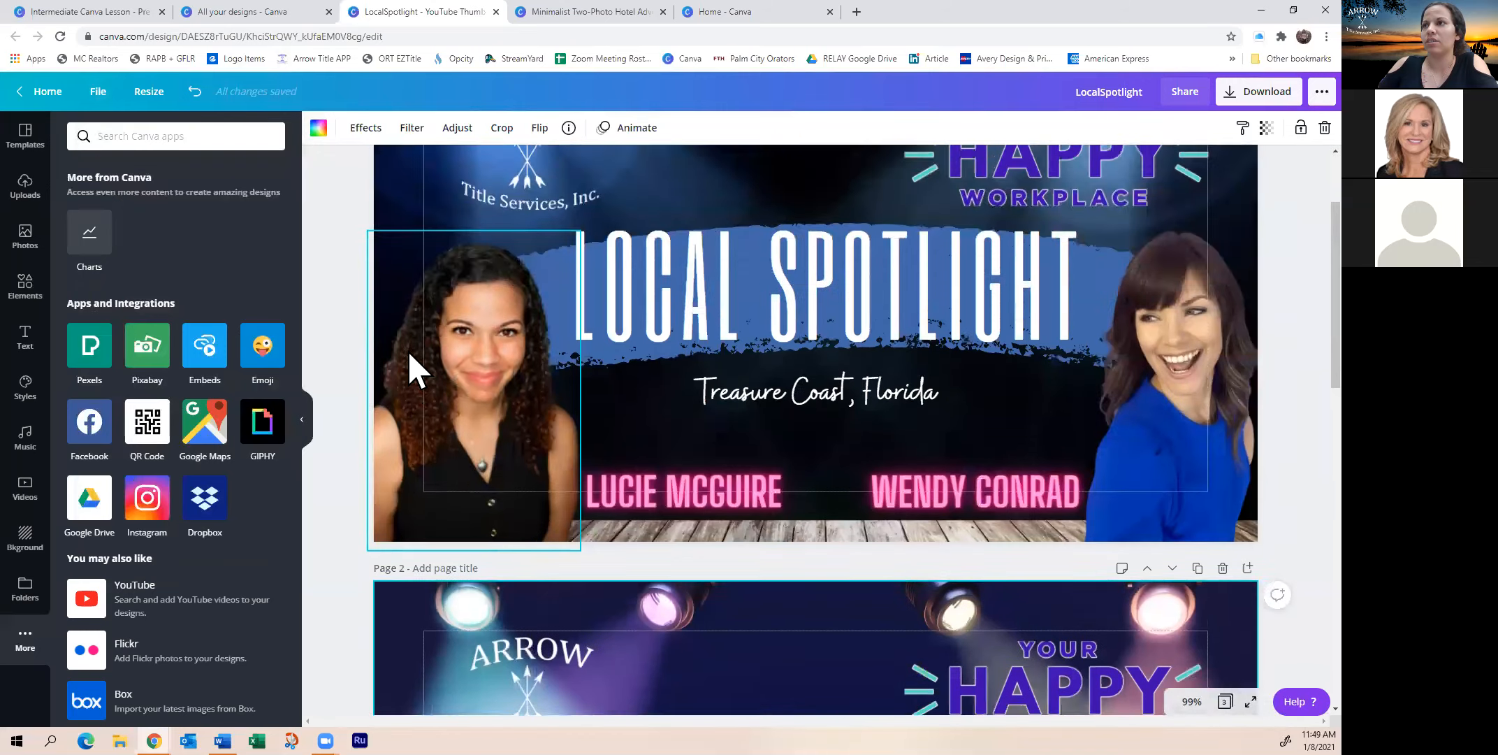
{"action": "scroll", "coordinate": [411, 419], "scroll_direction": "down", "scroll_amount": 2}
{"action": "scroll", "coordinate": [335, 445], "scroll_direction": "down", "scroll_amount": 2}
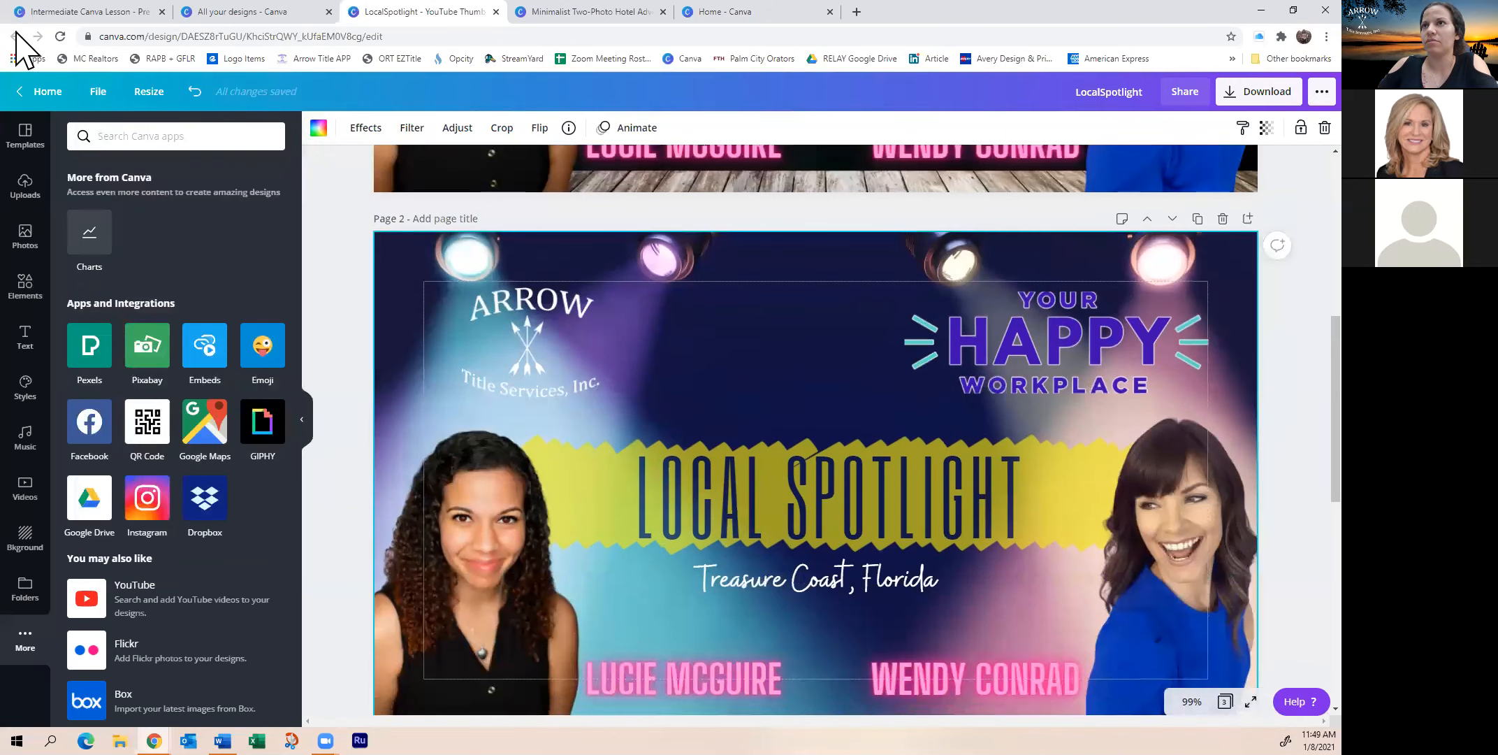
{"action": "left_click", "coordinate": [97, 91]}
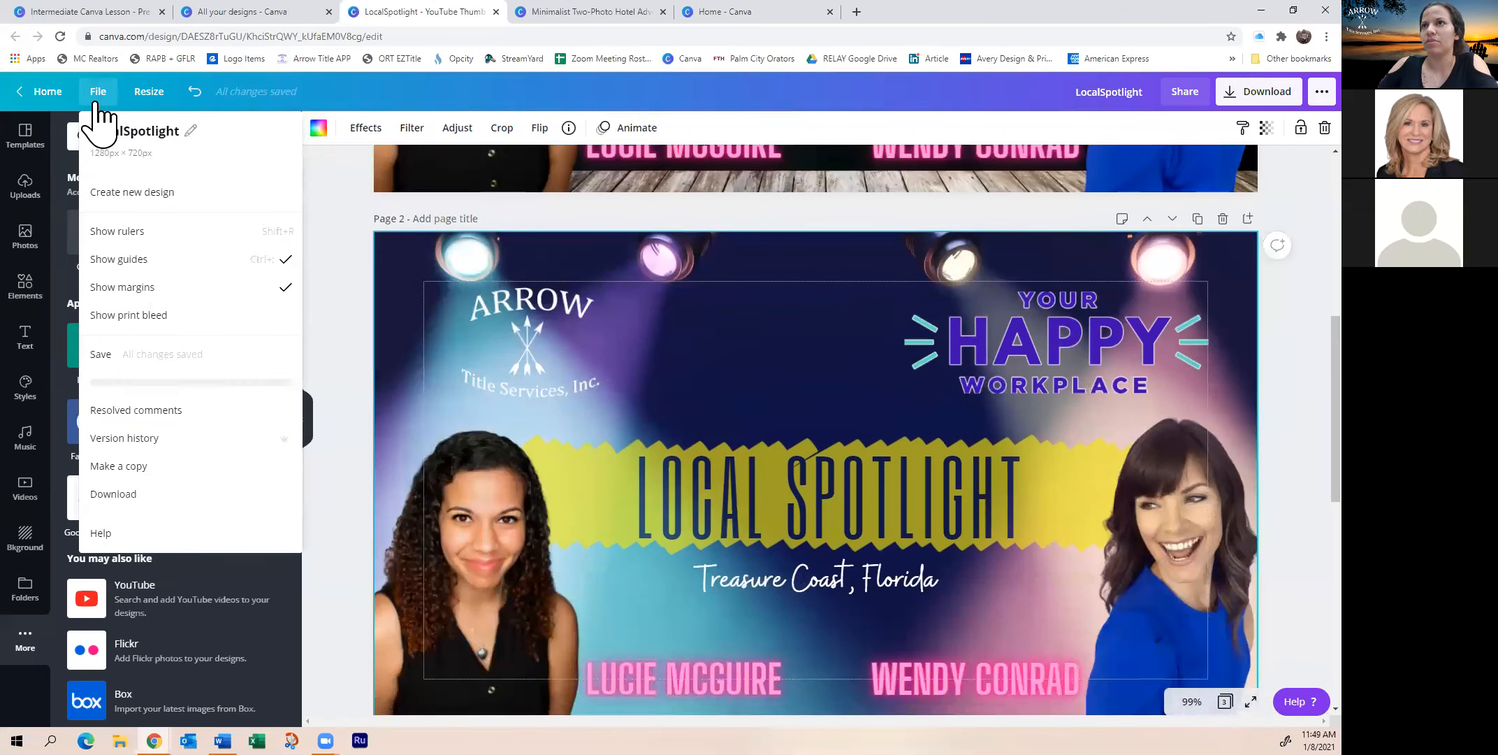
{"action": "left_click", "coordinate": [176, 287]}
{"action": "left_click", "coordinate": [98, 91]}
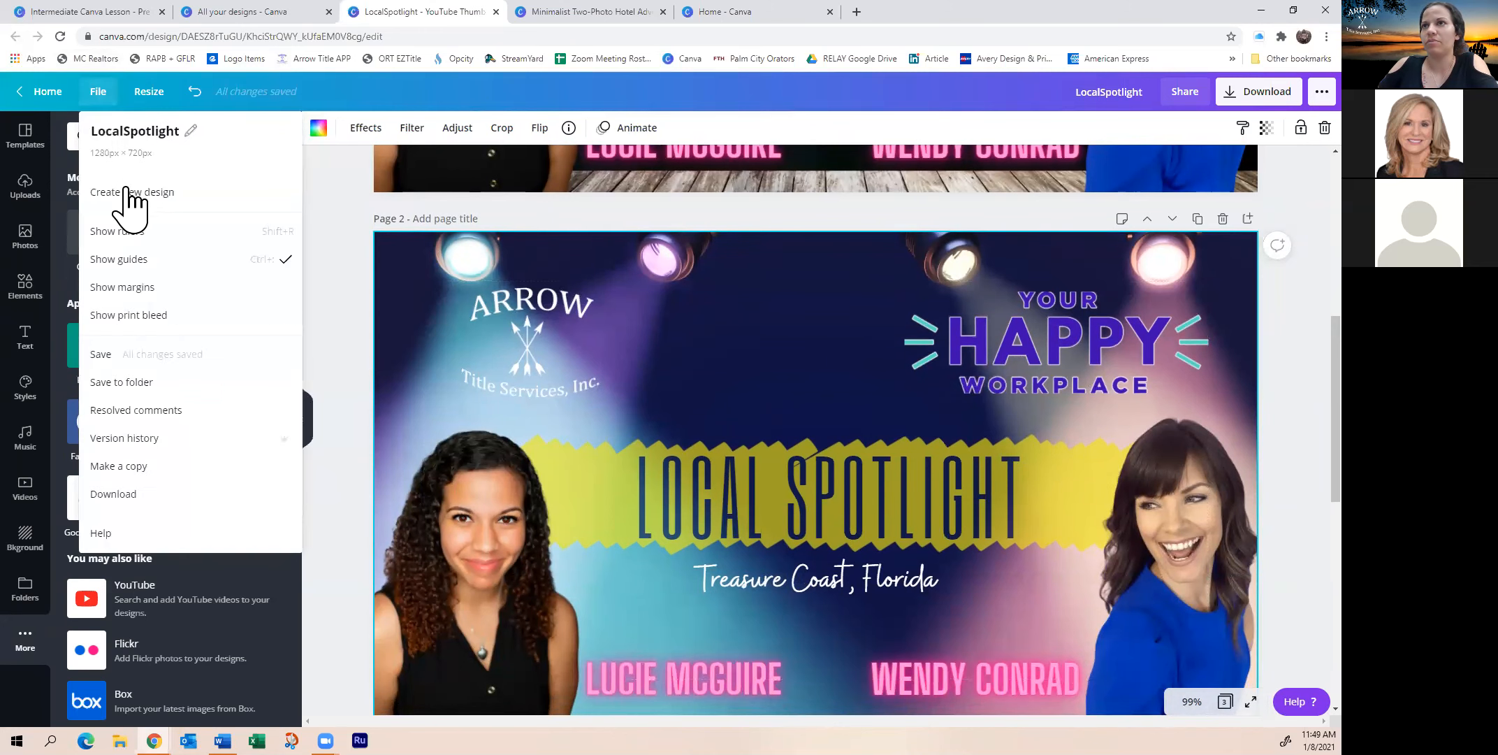
{"action": "left_click", "coordinate": [117, 231]}
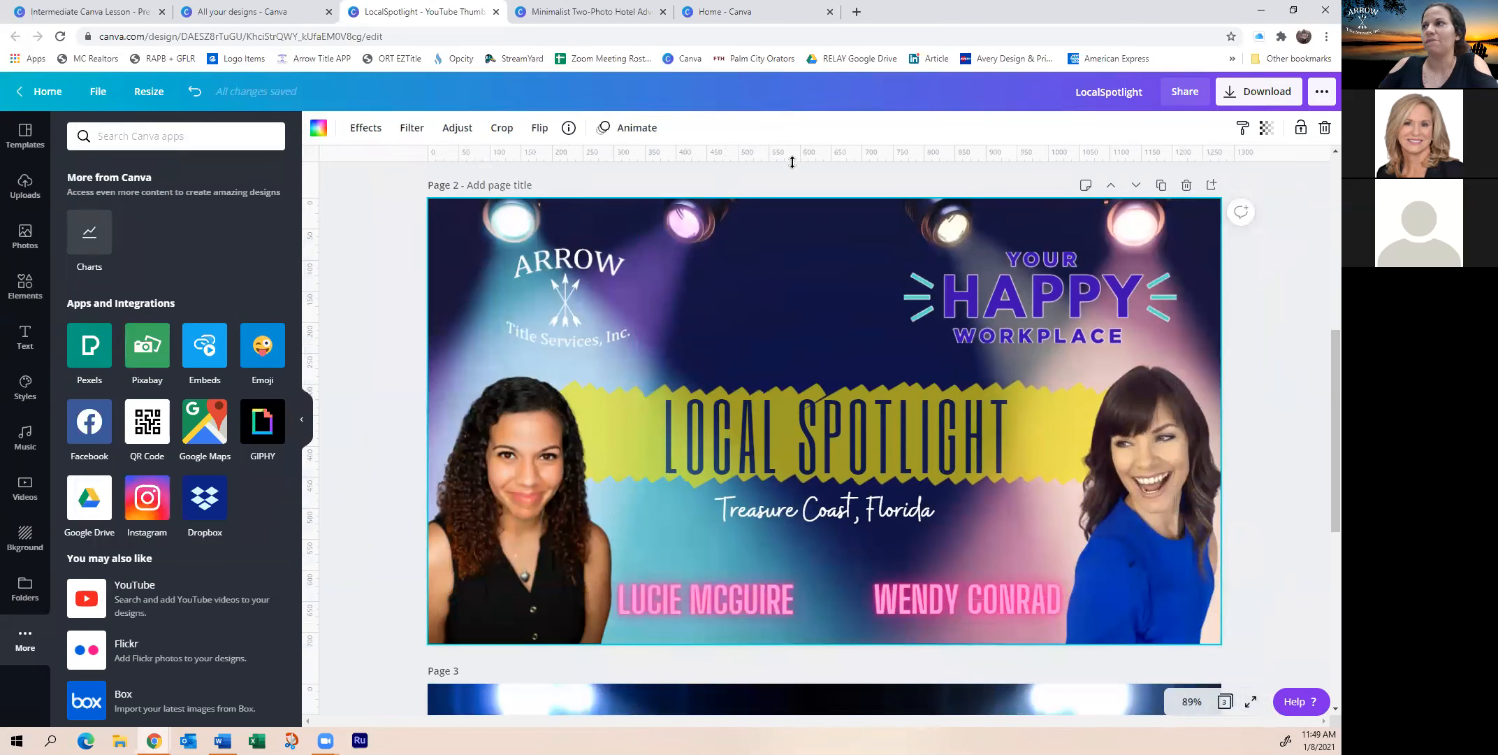
Centre the LOCAL SPOTLIGHT group on the page, settling it slightly lower
{"action": "left_click_drag", "start_coordinate": [846, 414], "coordinate": [826, 392]}
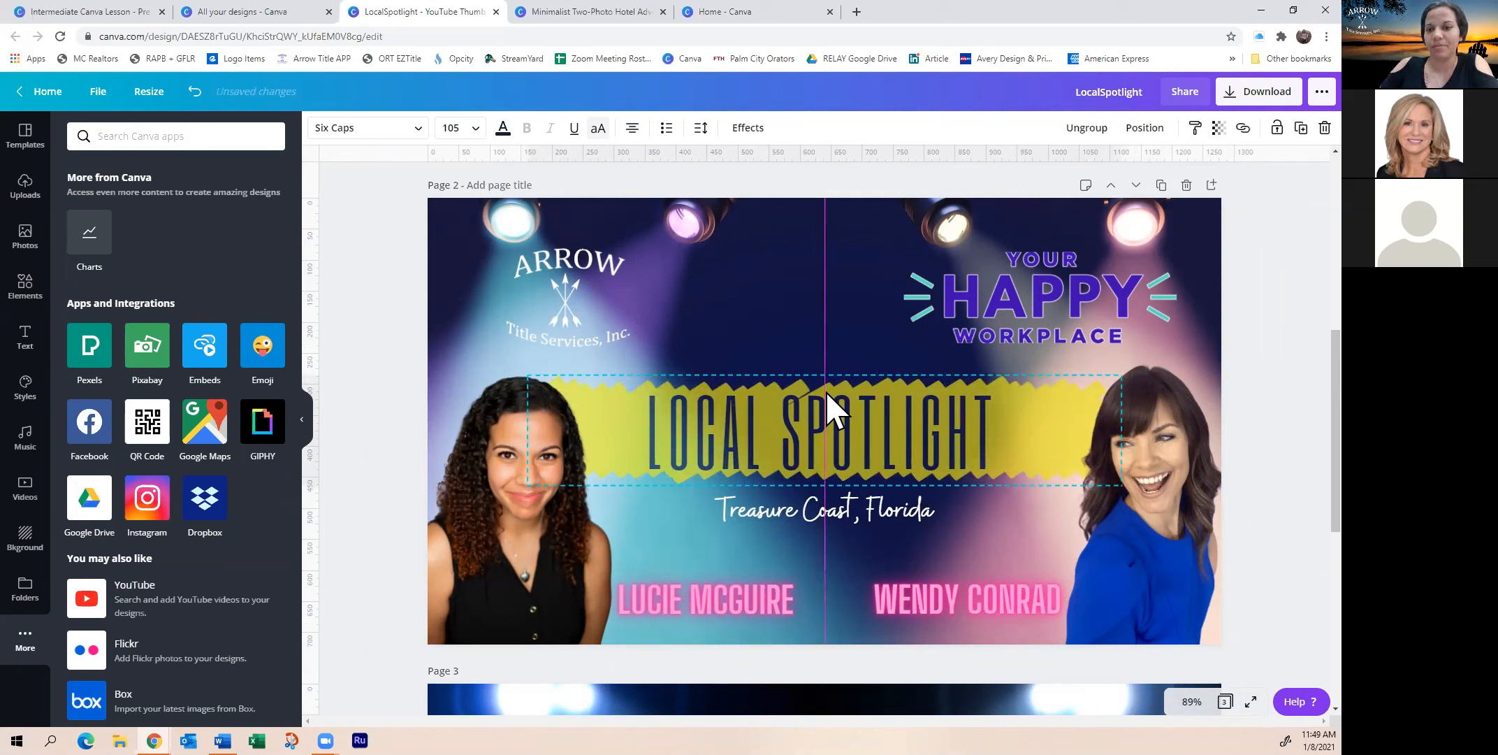
{"action": "left_click_drag", "start_coordinate": [826, 395], "coordinate": [828, 400]}
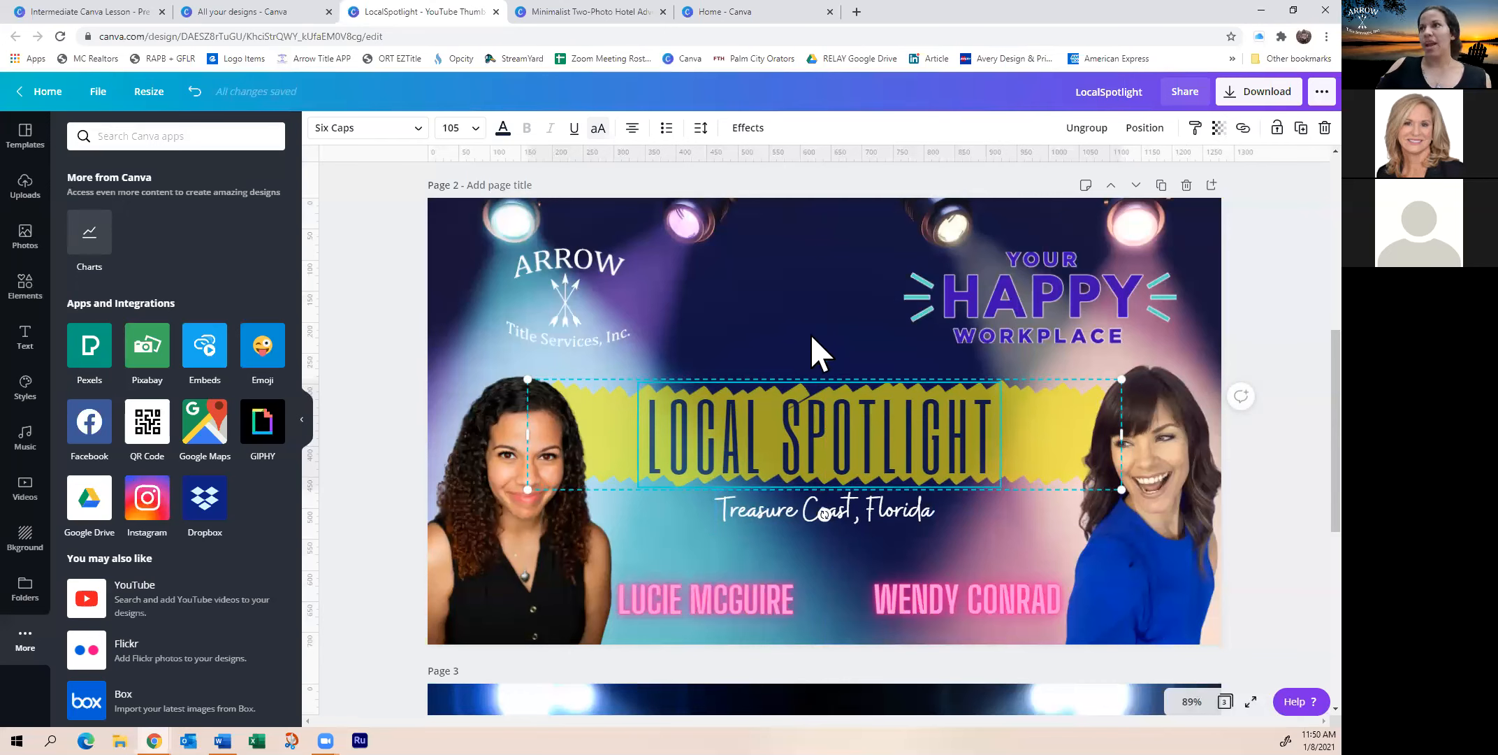
{"action": "scroll", "coordinate": [435, 293], "scroll_direction": "down", "scroll_amount": 7}
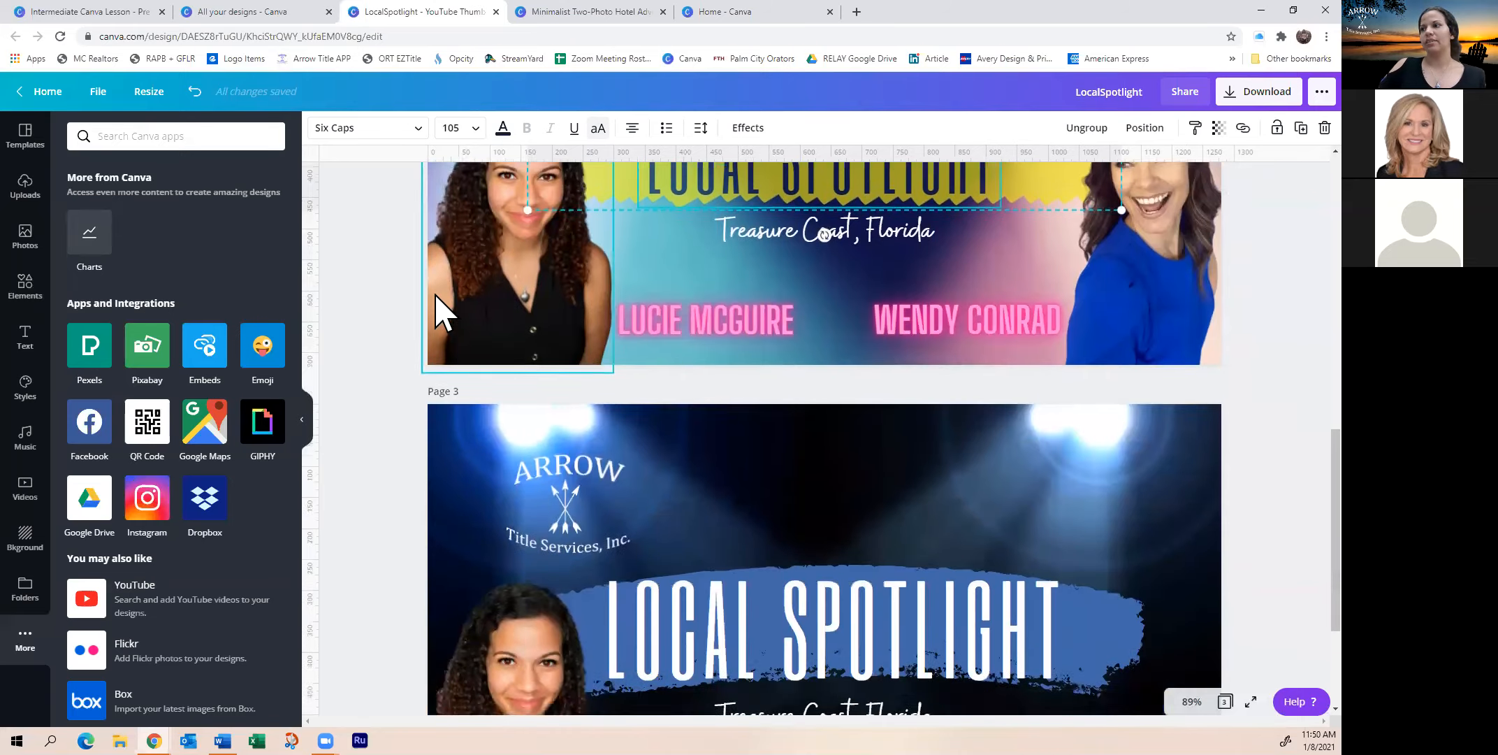
{"action": "scroll", "coordinate": [435, 300], "scroll_direction": "up", "scroll_amount": 8}
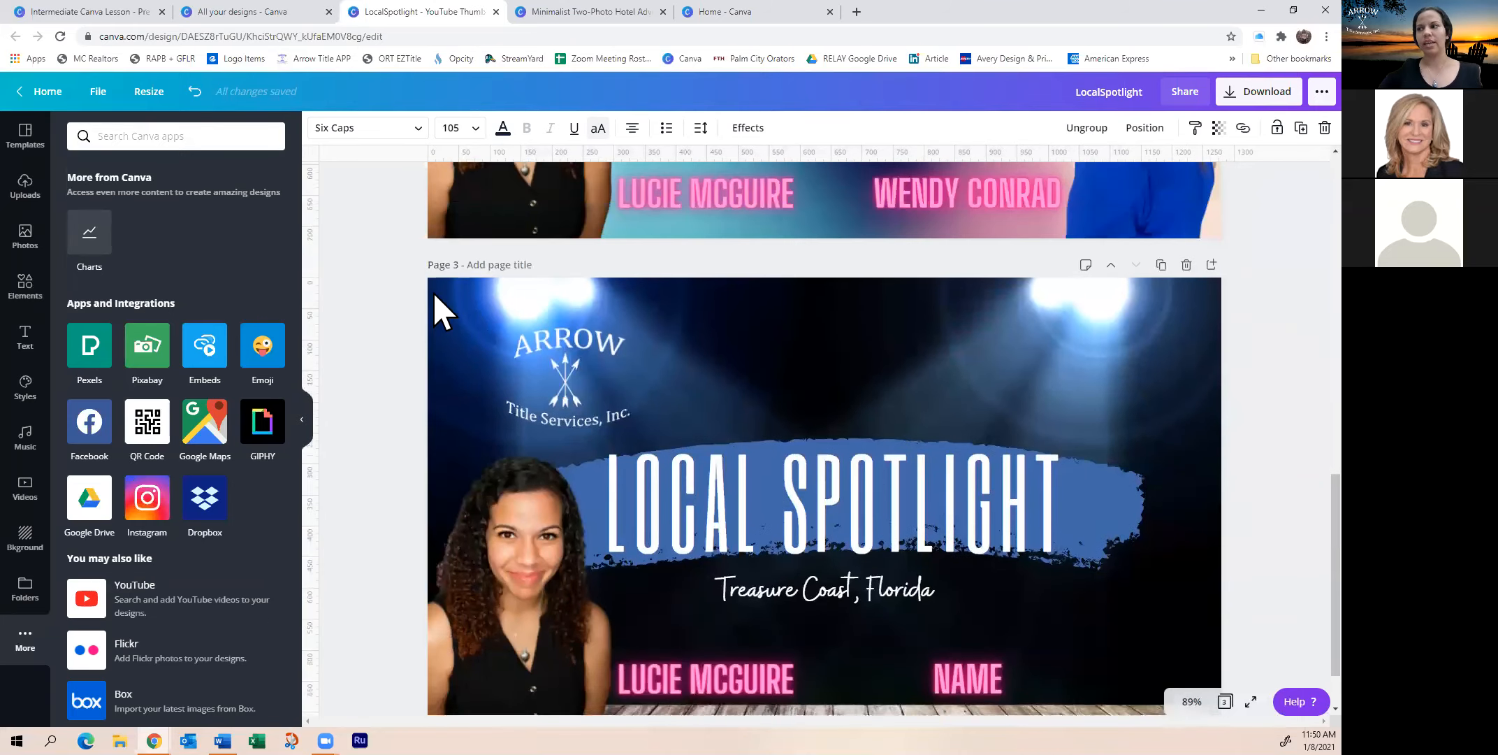
{"action": "scroll", "coordinate": [432, 353], "scroll_direction": "down", "scroll_amount": 1}
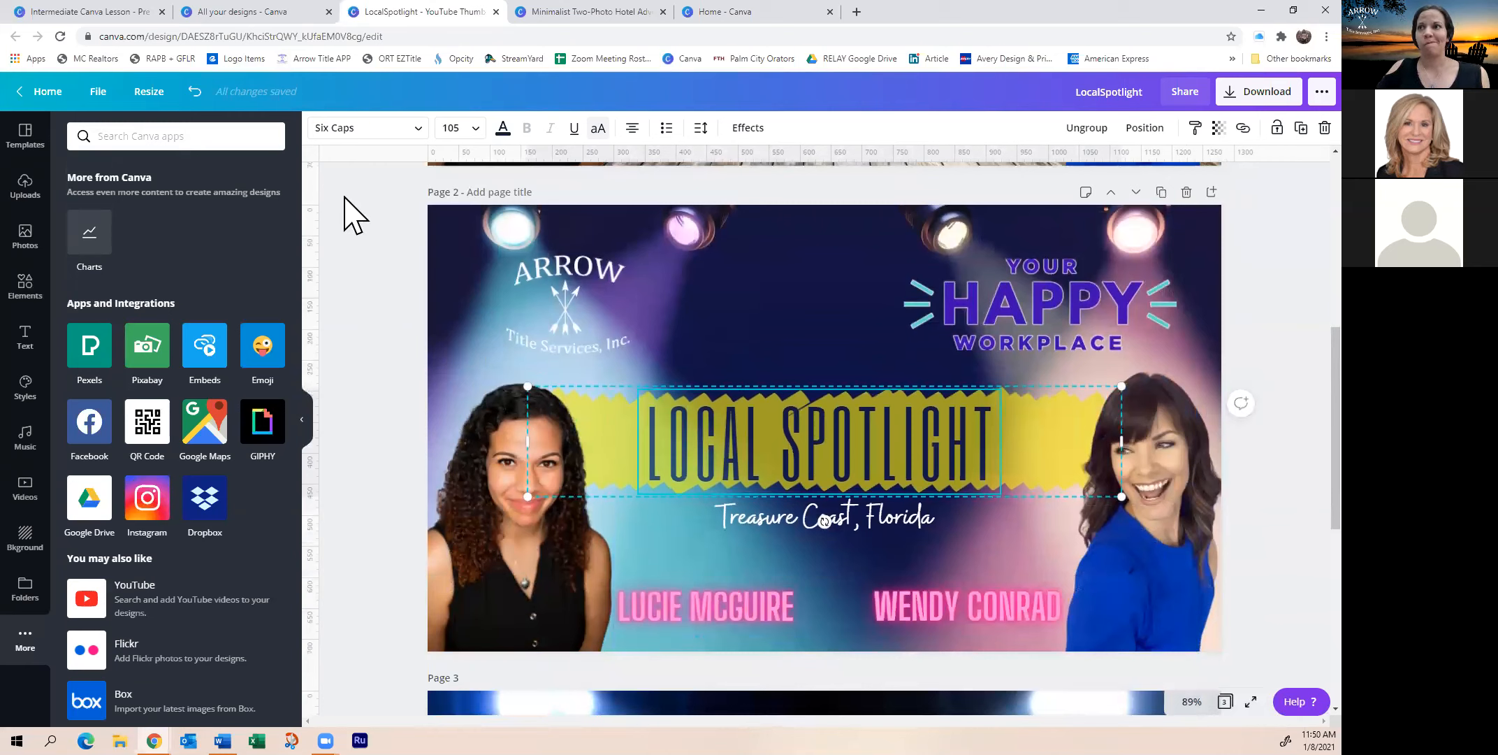
Snap the left woman's photo to page 2's left and bottom edges
{"action": "left_click", "coordinate": [582, 590]}
{"action": "left_click_drag", "start_coordinate": [608, 589], "coordinate": [783, 666]}
{"action": "mouse_move", "coordinate": [538, 599]}
{"action": "left_mouse_down"}
{"action": "mouse_move", "coordinate": [525, 612]}
{"action": "mouse_move", "coordinate": [545, 613]}
{"action": "mouse_move", "coordinate": [535, 601]}
{"action": "left_mouse_up"}
{"action": "left_click", "coordinate": [371, 598]}
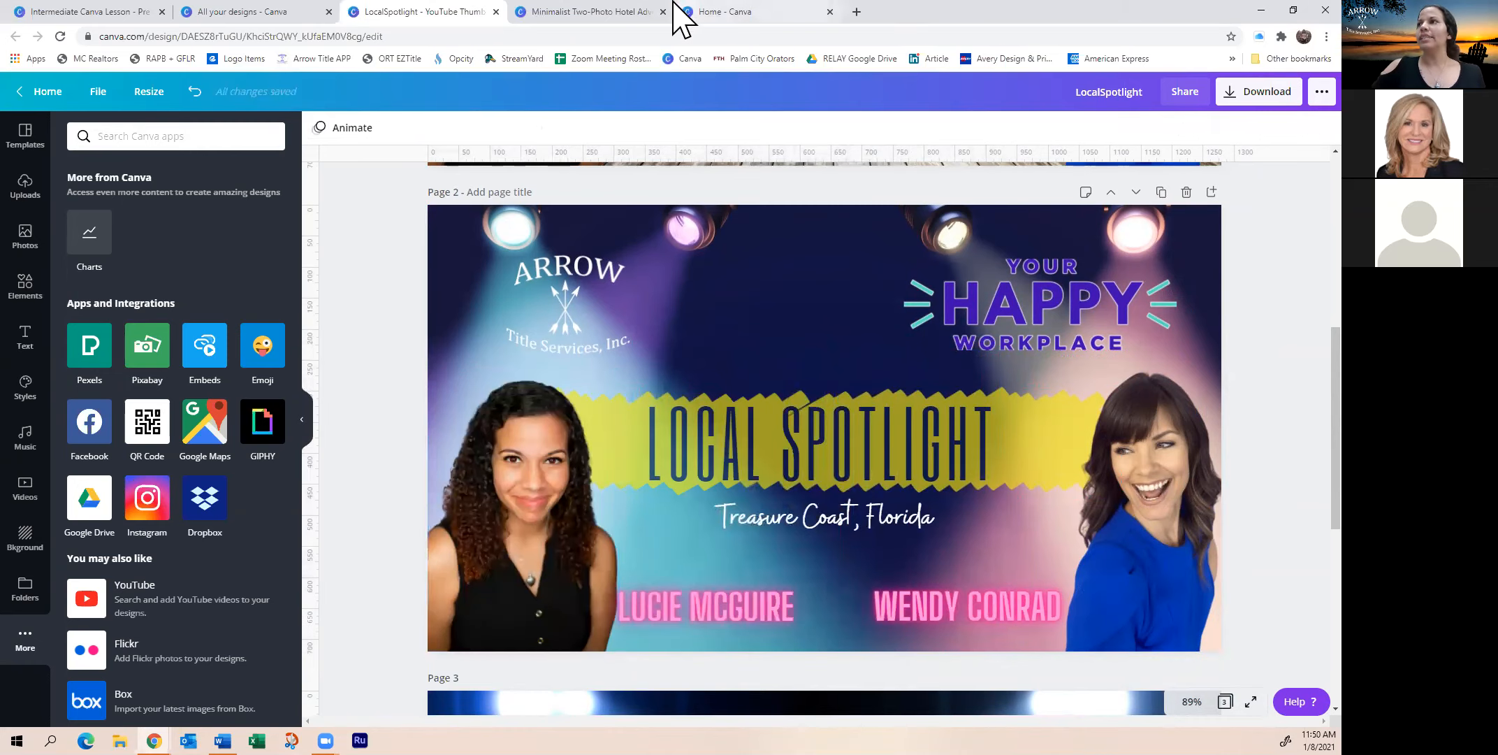
{"action": "left_click", "coordinate": [560, 13]}
Switch between the LocalSpotlight and hotel poster tabs, then go to the Canva home page
{"action": "scroll", "coordinate": [530, 428], "scroll_direction": "up", "scroll_amount": 6}
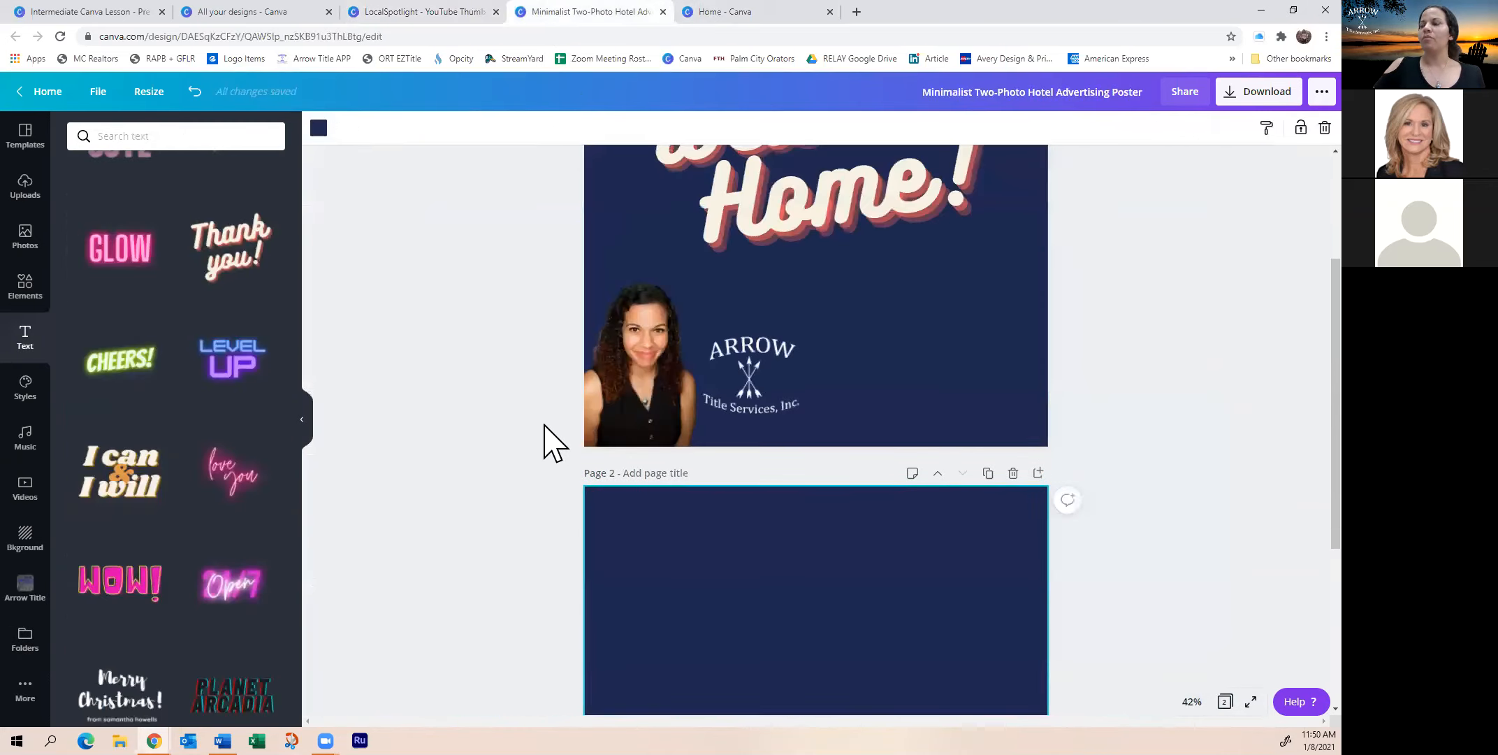
{"action": "scroll", "coordinate": [547, 424], "scroll_direction": "down", "scroll_amount": 5}
{"action": "scroll", "coordinate": [557, 442], "scroll_direction": "down", "scroll_amount": 2}
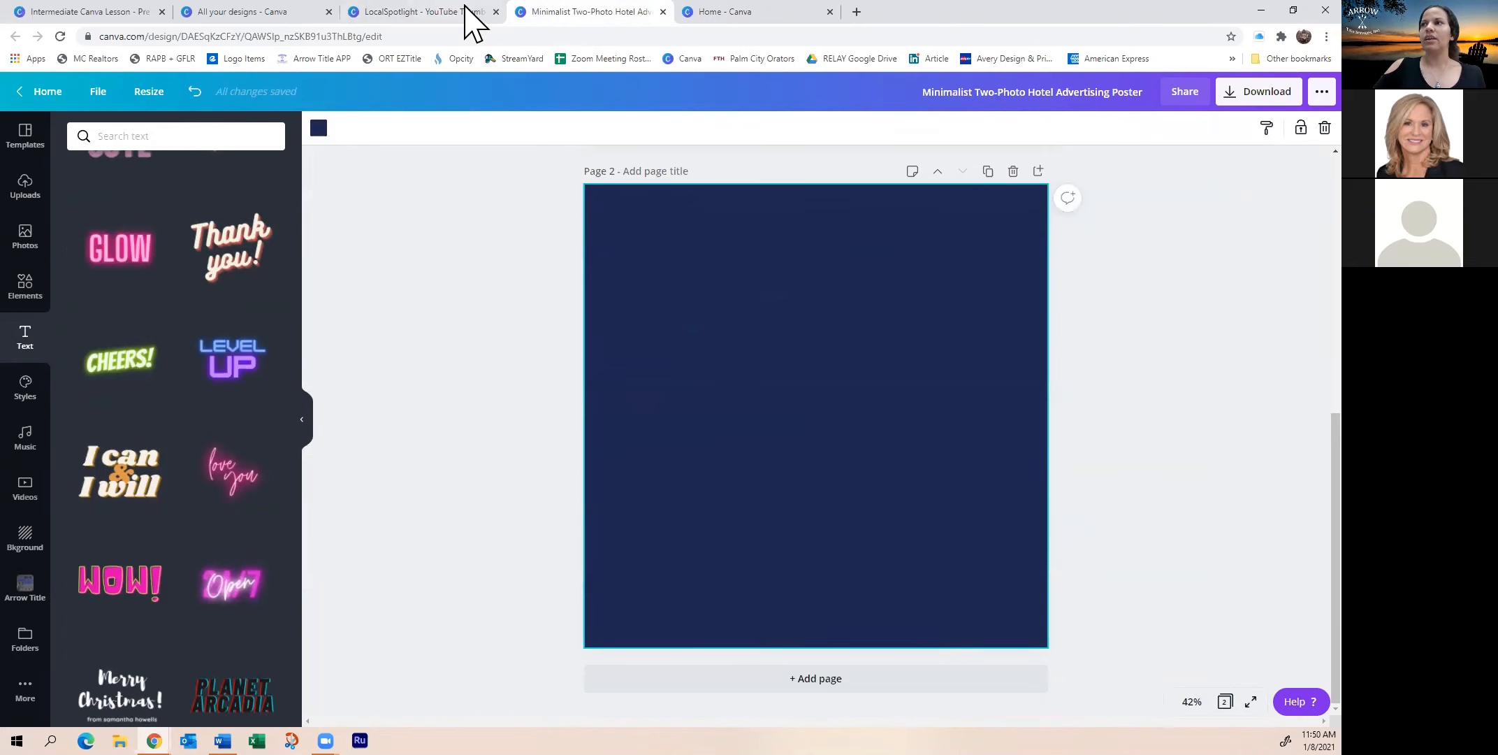
{"action": "left_click", "coordinate": [427, 13]}
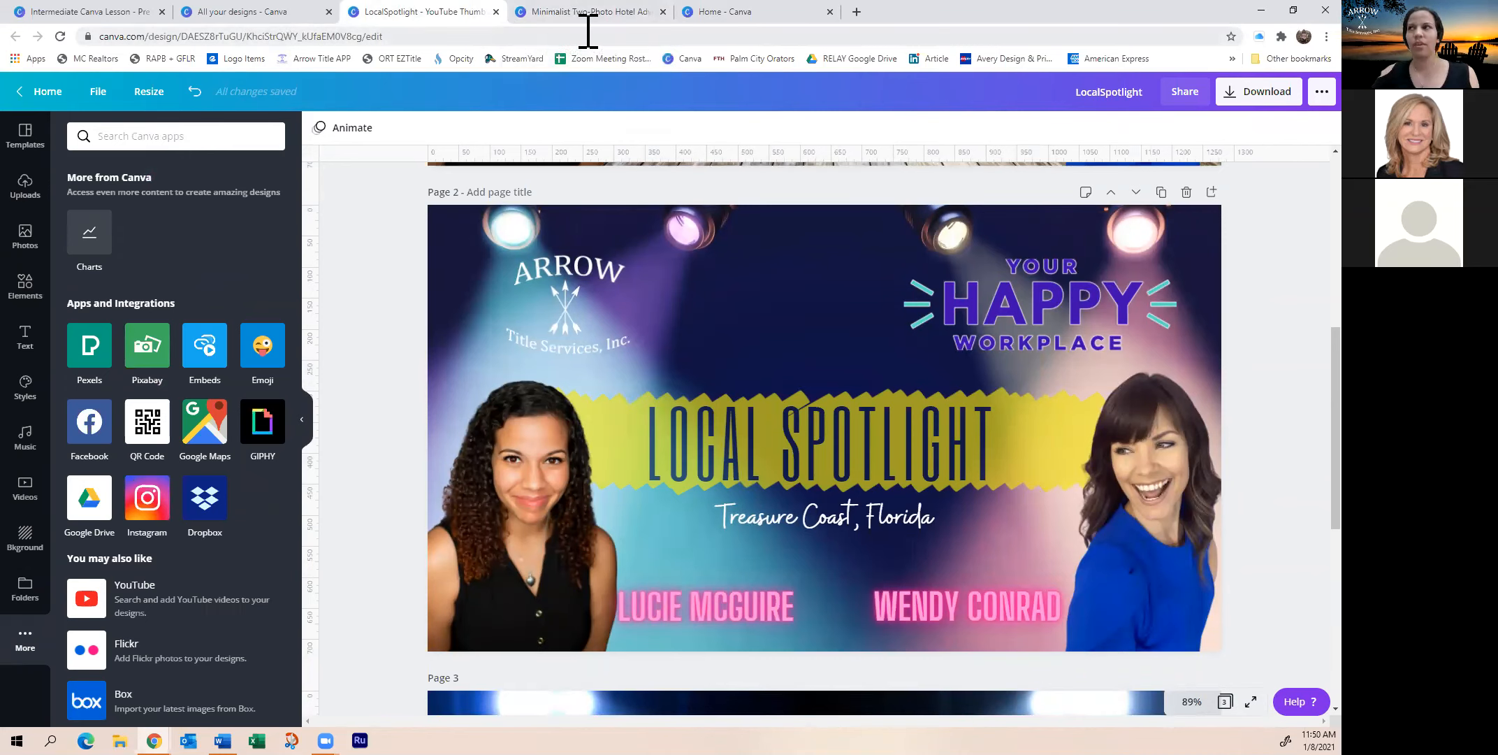
{"action": "left_click", "coordinate": [548, 12]}
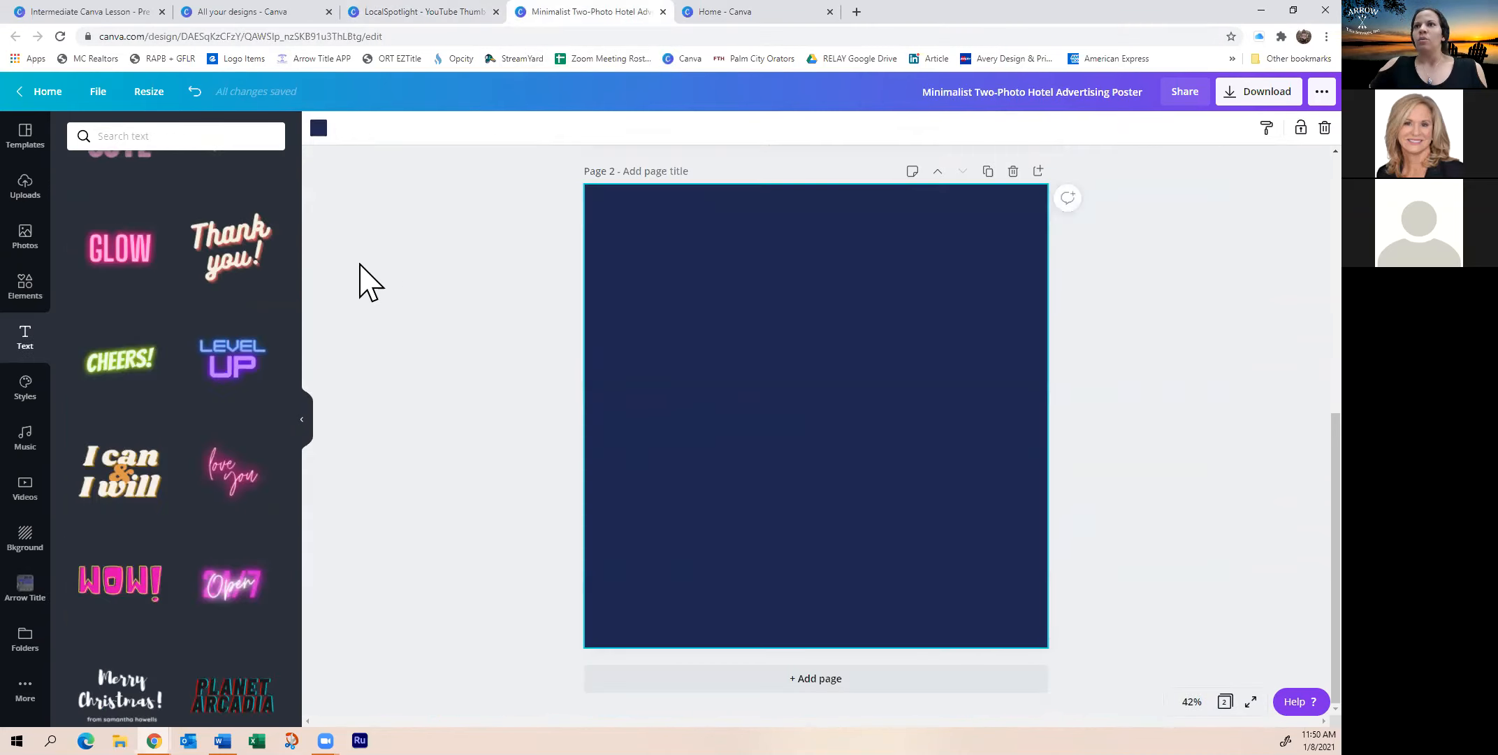
{"action": "left_click", "coordinate": [769, 14]}
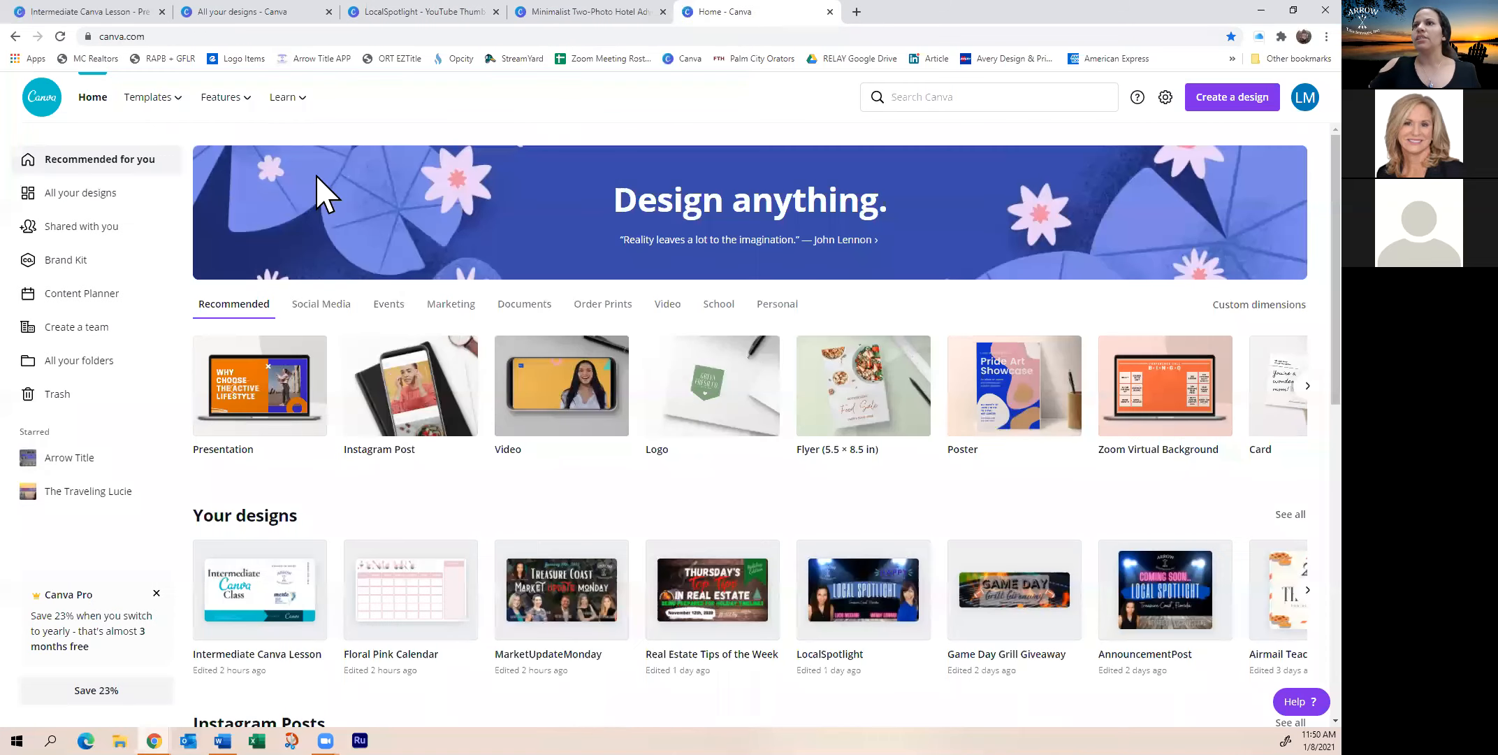
Search Canva templates for 'referral' and browse the results
{"action": "left_click", "coordinate": [999, 101]}
{"action": "type", "text": "referra"}
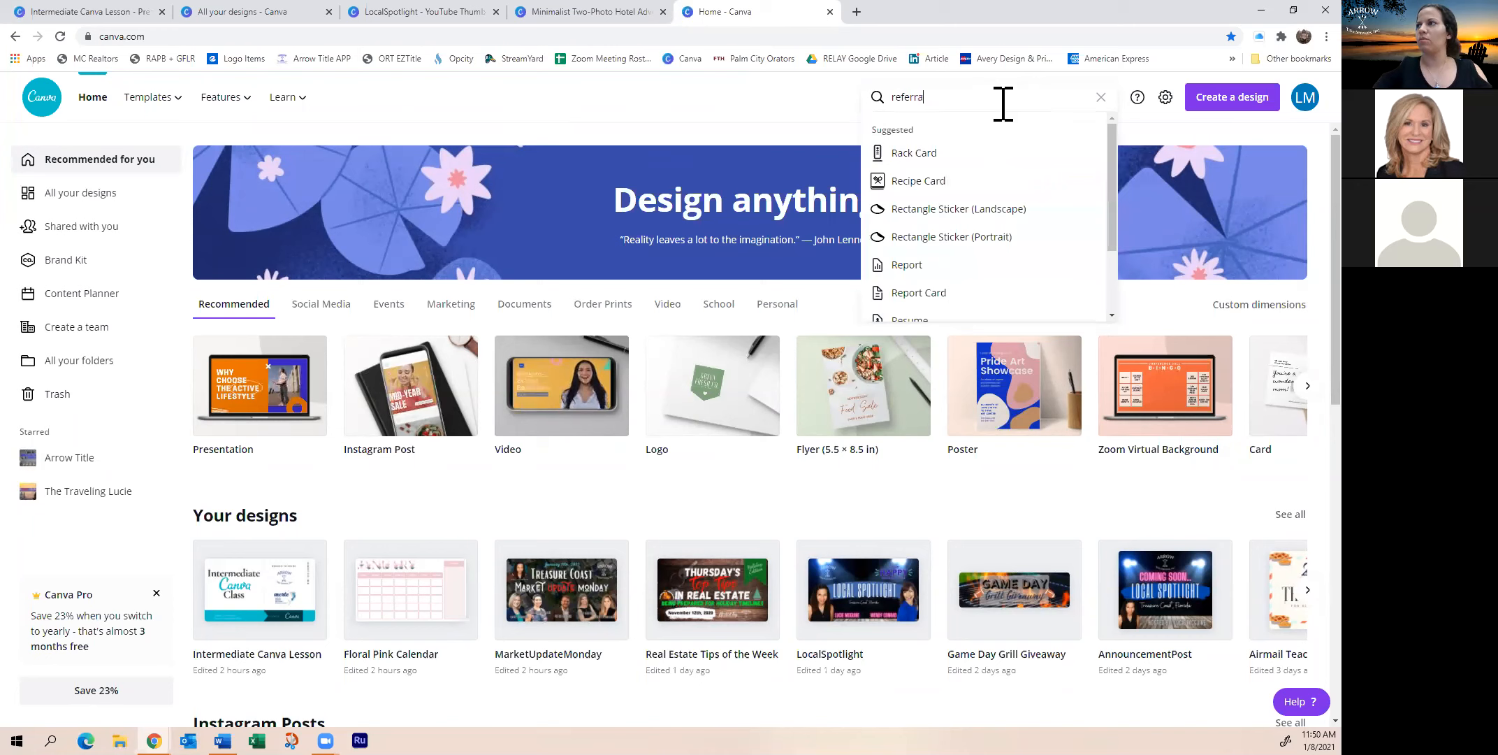
{"action": "type", "text": "l"}
{"action": "key", "text": "Return"}
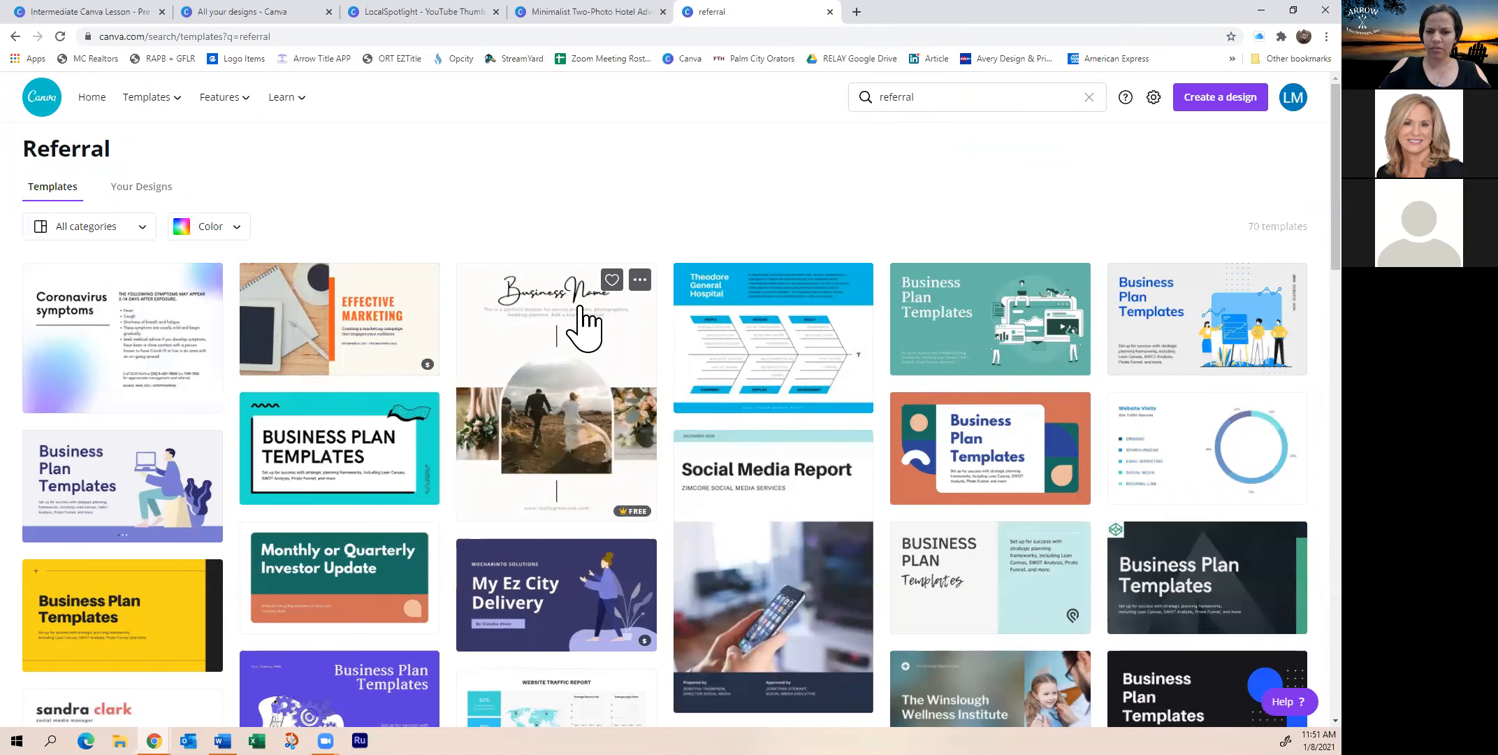
{"action": "scroll", "coordinate": [583, 328], "scroll_direction": "down", "scroll_amount": 2}
{"action": "scroll", "coordinate": [586, 334], "scroll_direction": "up", "scroll_amount": 2}
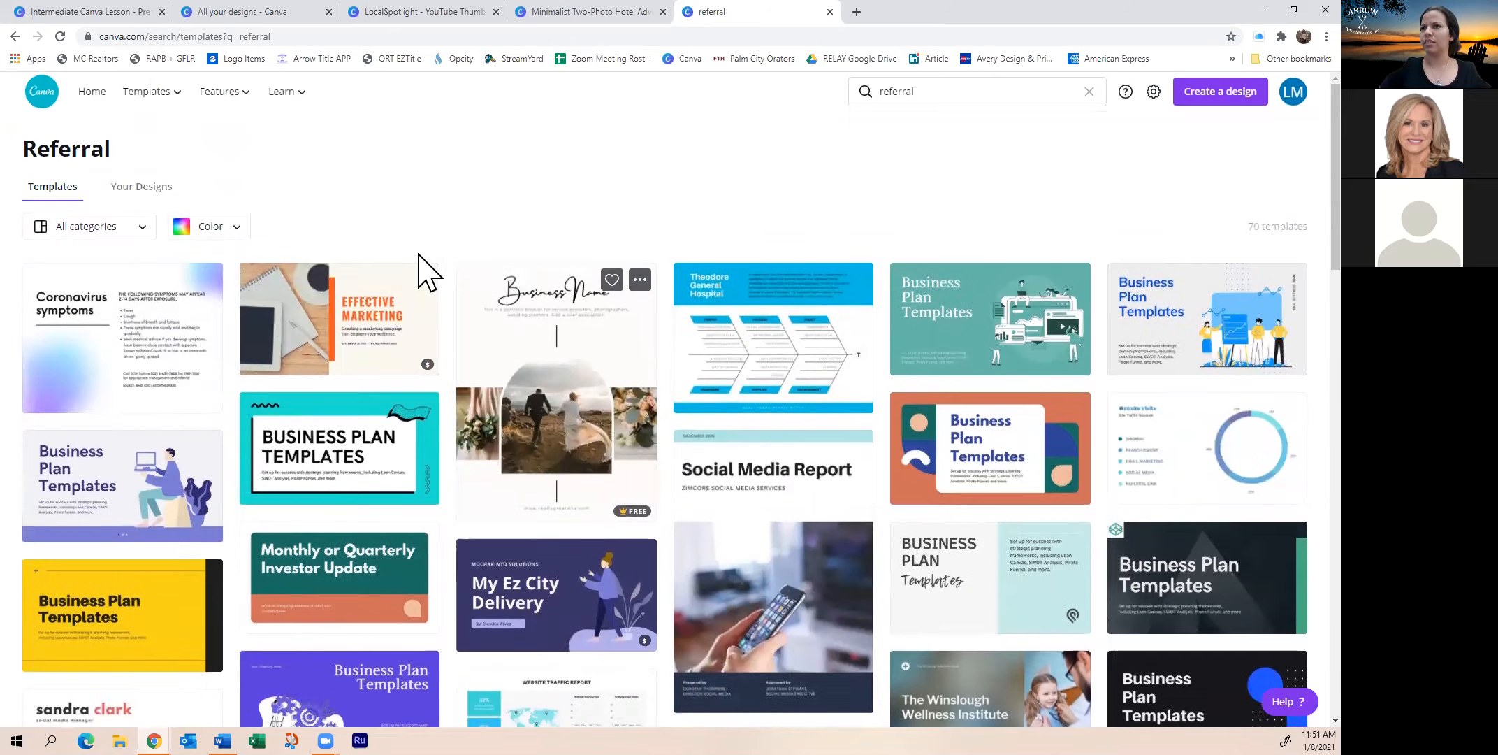
Replace the search with 'real estate' and run it
{"action": "left_click", "coordinate": [937, 99]}
{"action": "key", "text": "BackSpace"}
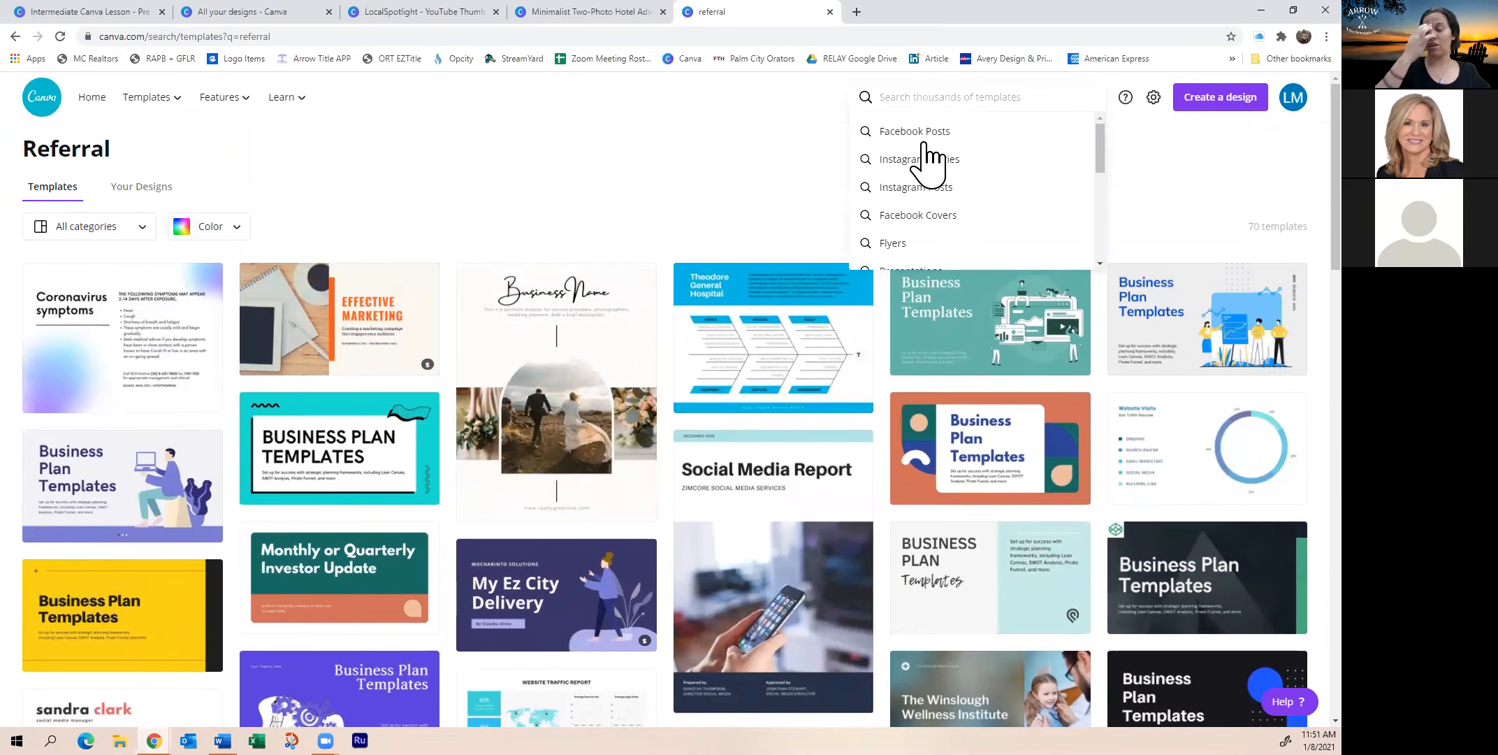
{"action": "type", "text": "real estat"}
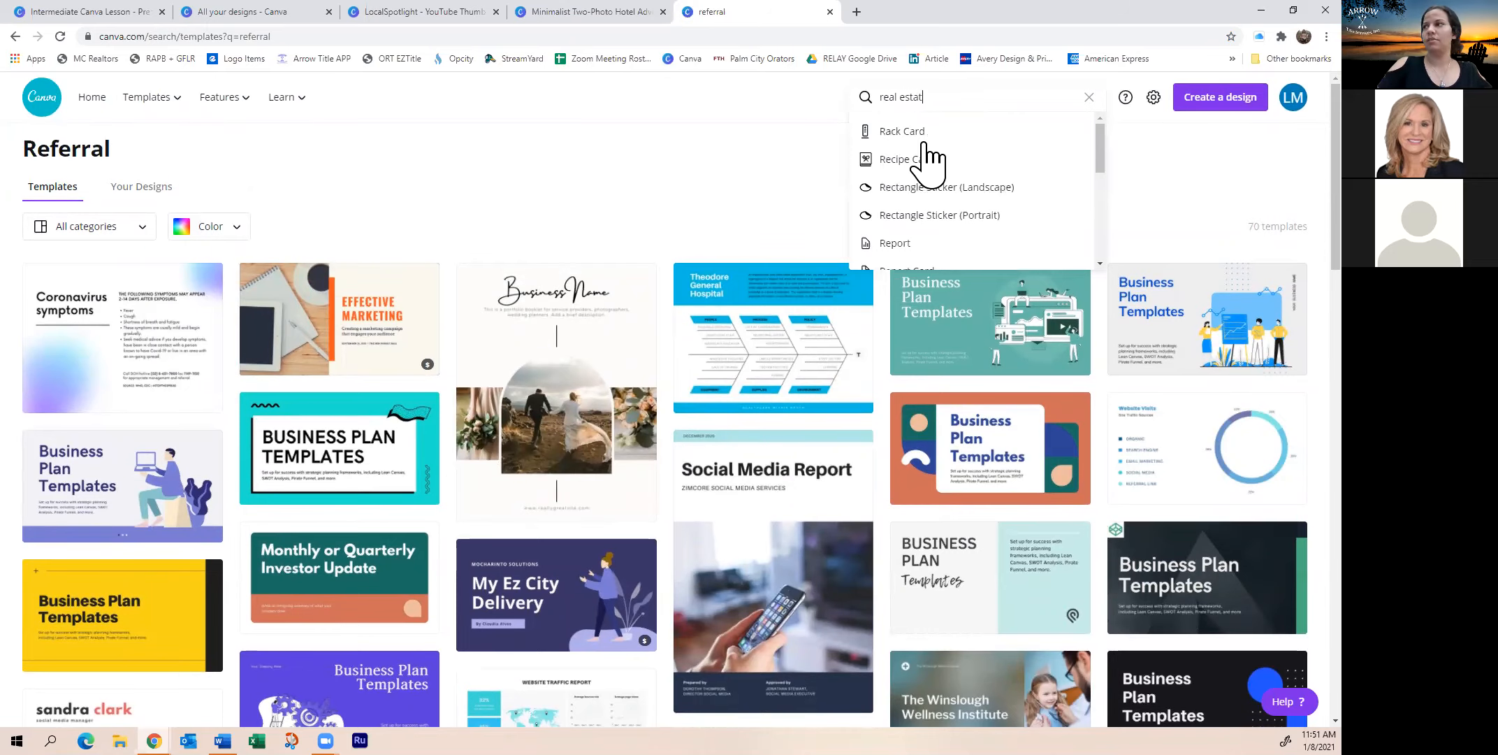
{"action": "type", "text": "e"}
{"action": "key", "text": "Return"}
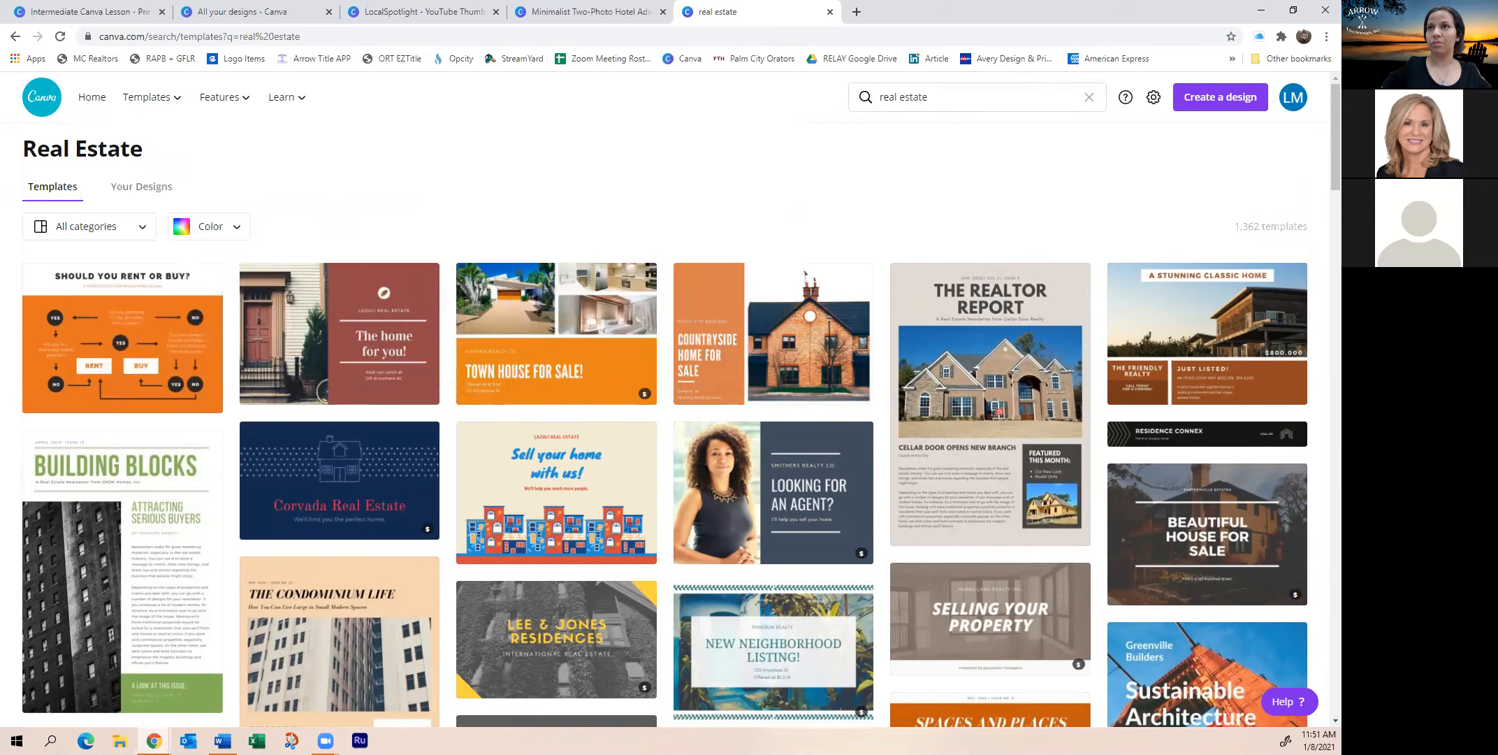
Scroll through the real estate template results and back to the top
{"action": "scroll", "coordinate": [720, 175], "scroll_direction": "down", "scroll_amount": 3}
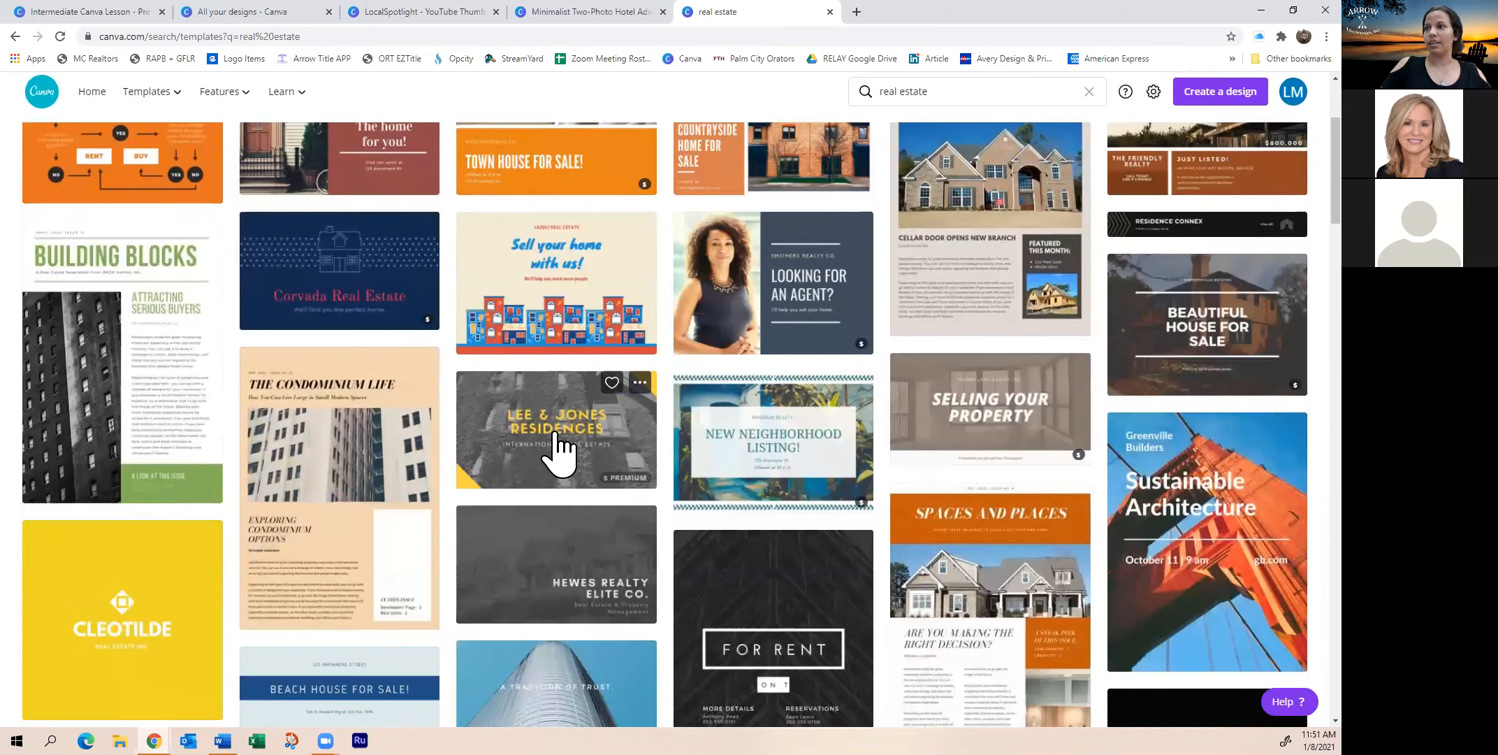
{"action": "scroll", "coordinate": [608, 479], "scroll_direction": "down", "scroll_amount": 2}
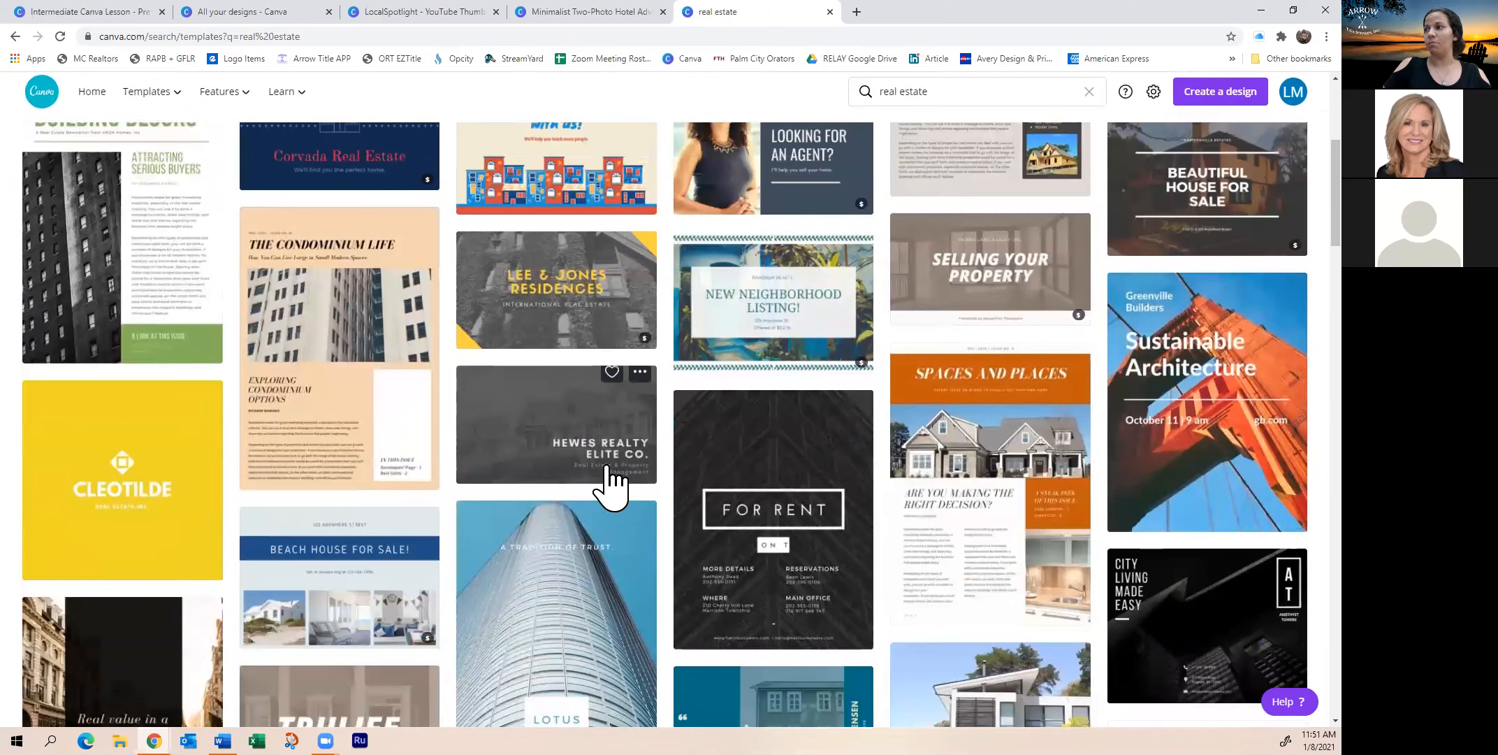
{"action": "scroll", "coordinate": [629, 481], "scroll_direction": "down", "scroll_amount": 3}
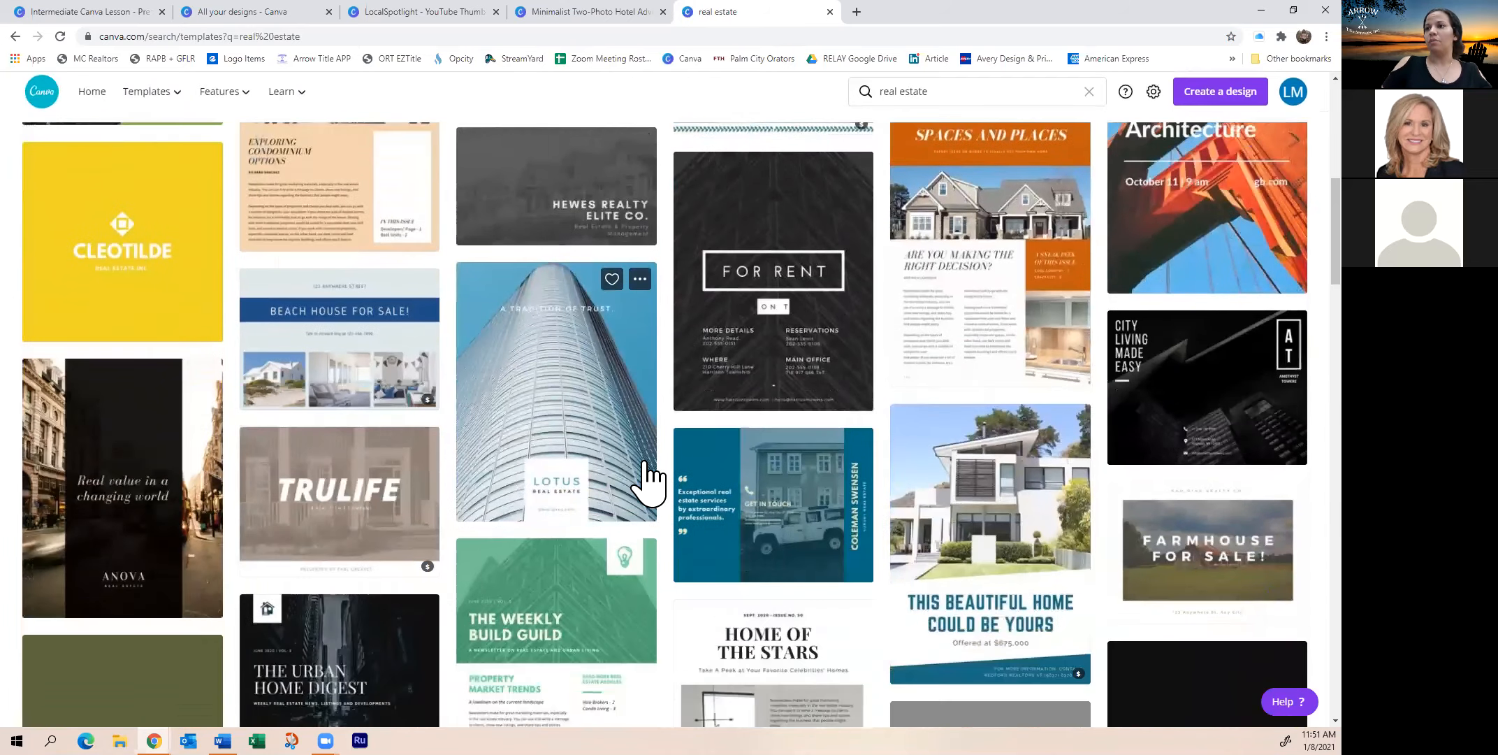
{"action": "scroll", "coordinate": [650, 483], "scroll_direction": "down", "scroll_amount": 8}
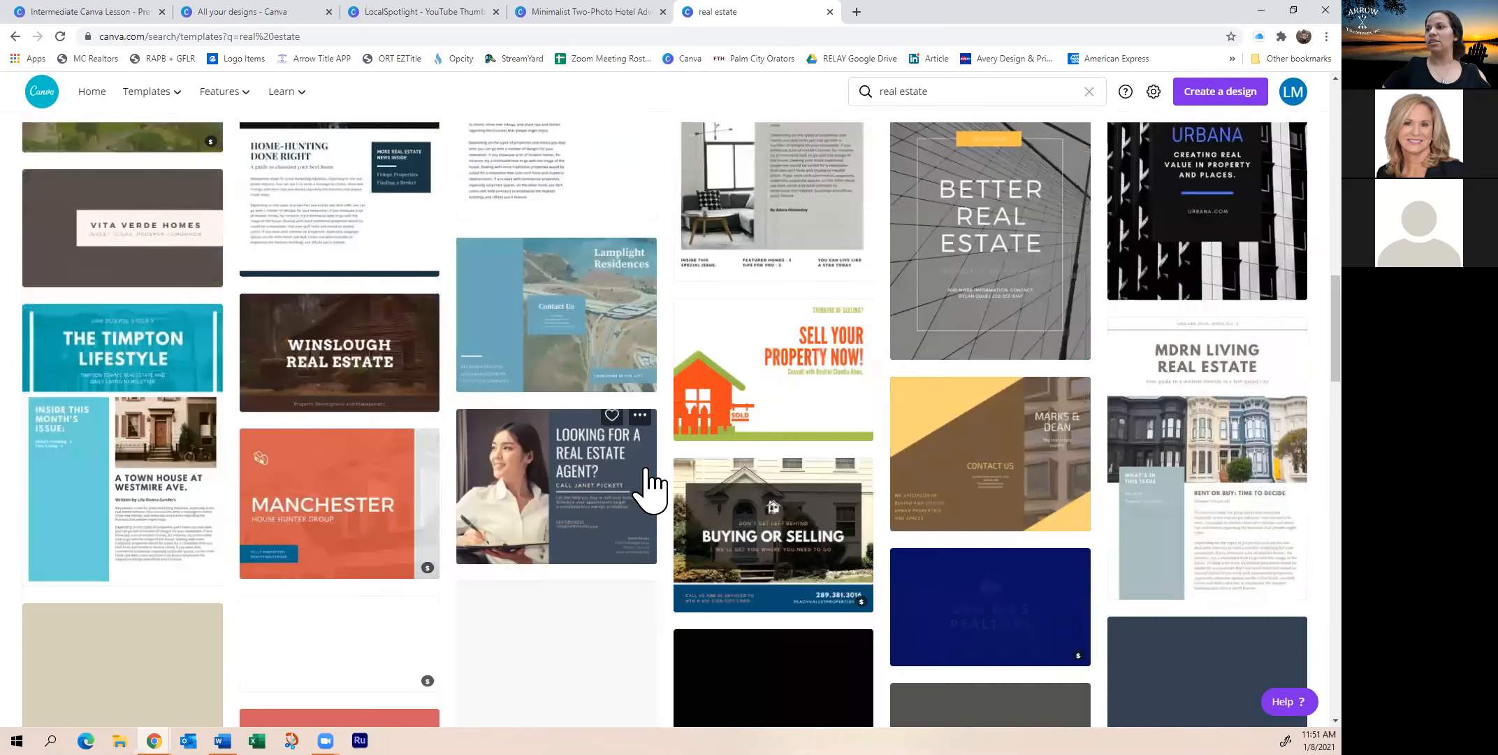
{"action": "scroll", "coordinate": [650, 482], "scroll_direction": "down", "scroll_amount": 3}
{"action": "scroll", "coordinate": [646, 484], "scroll_direction": "up", "scroll_amount": 2}
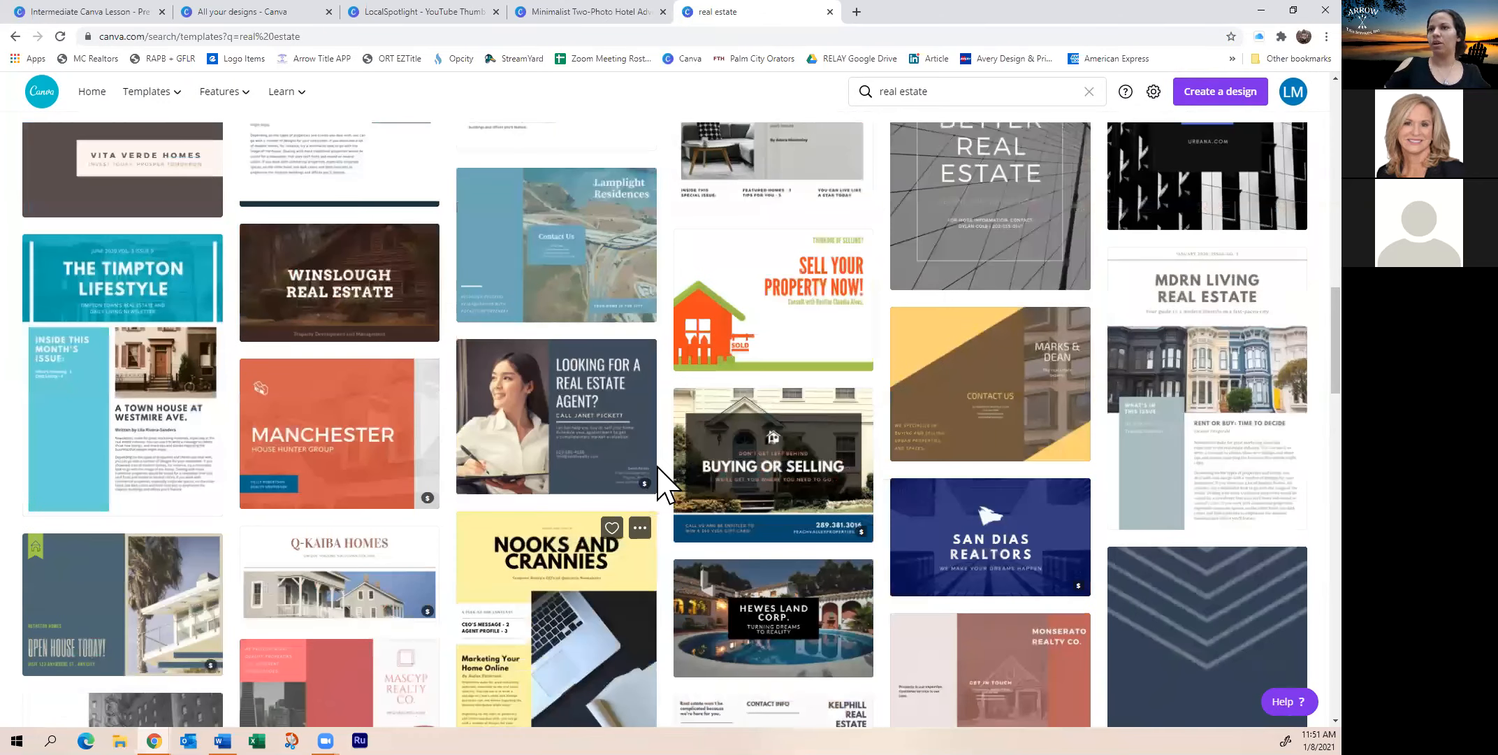
{"action": "scroll", "coordinate": [653, 486], "scroll_direction": "down", "scroll_amount": 6}
{"action": "scroll", "coordinate": [667, 492], "scroll_direction": "down", "scroll_amount": 3}
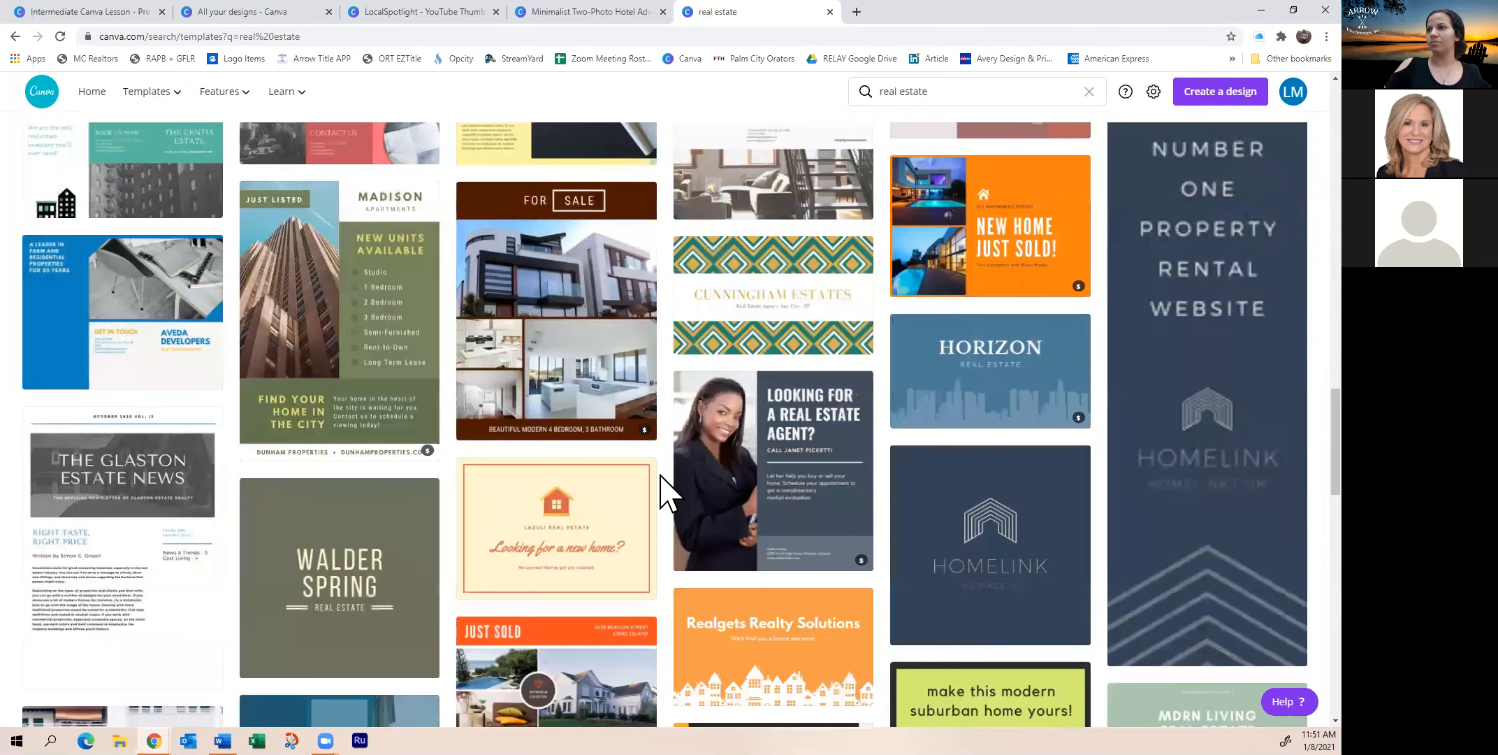
{"action": "scroll", "coordinate": [667, 493], "scroll_direction": "down", "scroll_amount": 3}
{"action": "scroll", "coordinate": [671, 493], "scroll_direction": "down", "scroll_amount": 8}
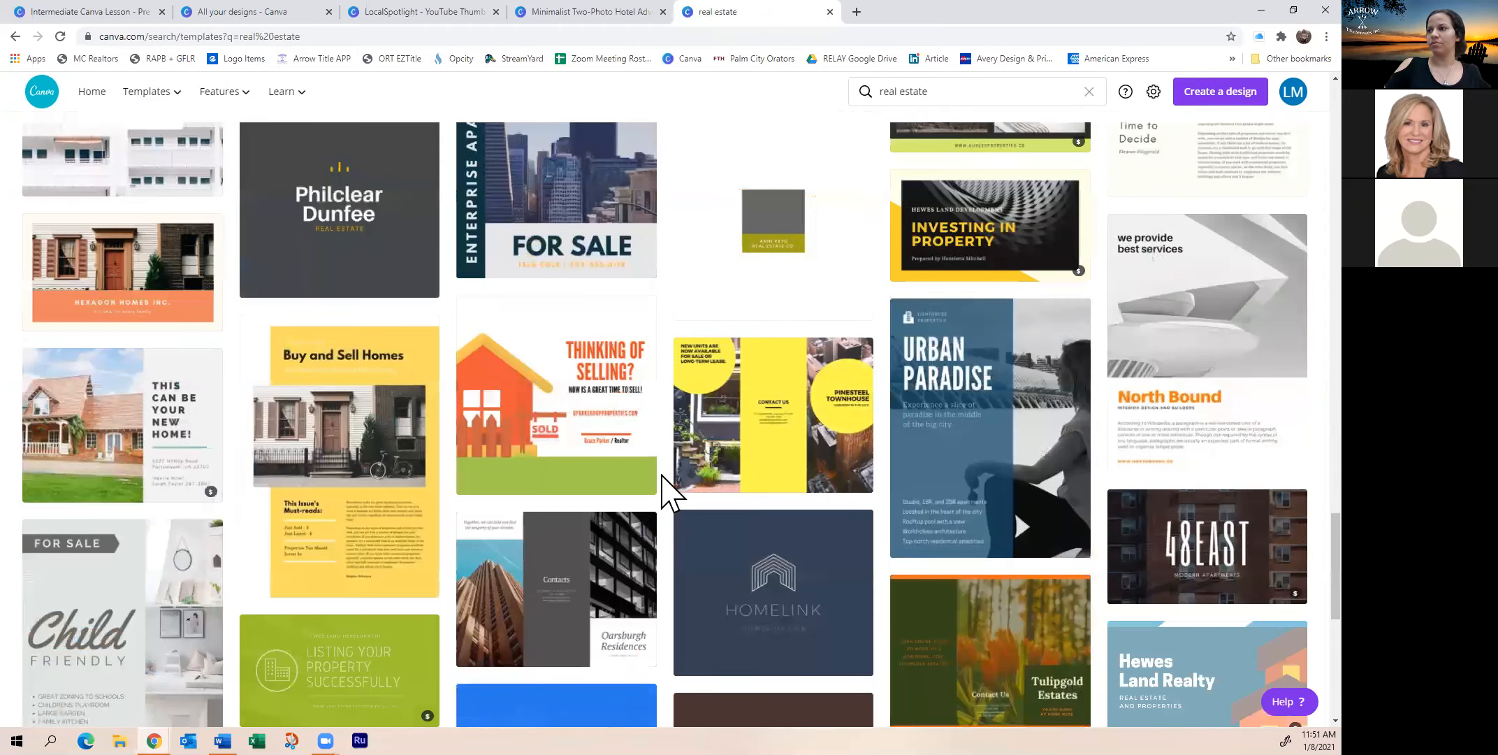
{"action": "scroll", "coordinate": [668, 493], "scroll_direction": "down", "scroll_amount": 6}
{"action": "scroll", "coordinate": [667, 492], "scroll_direction": "up", "scroll_amount": 4}
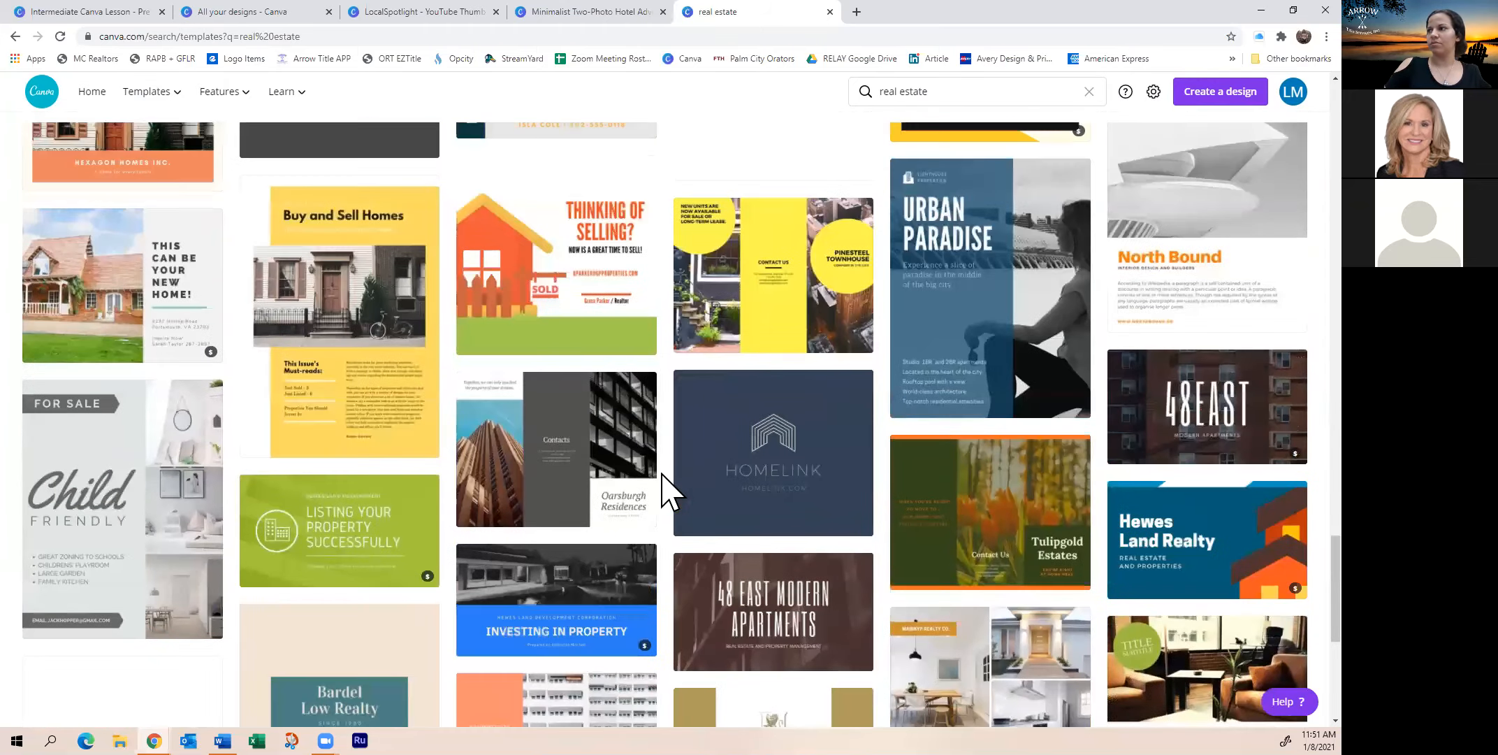
{"action": "scroll", "coordinate": [668, 492], "scroll_direction": "up", "scroll_amount": 5}
{"action": "scroll", "coordinate": [646, 368], "scroll_direction": "up", "scroll_amount": 8}
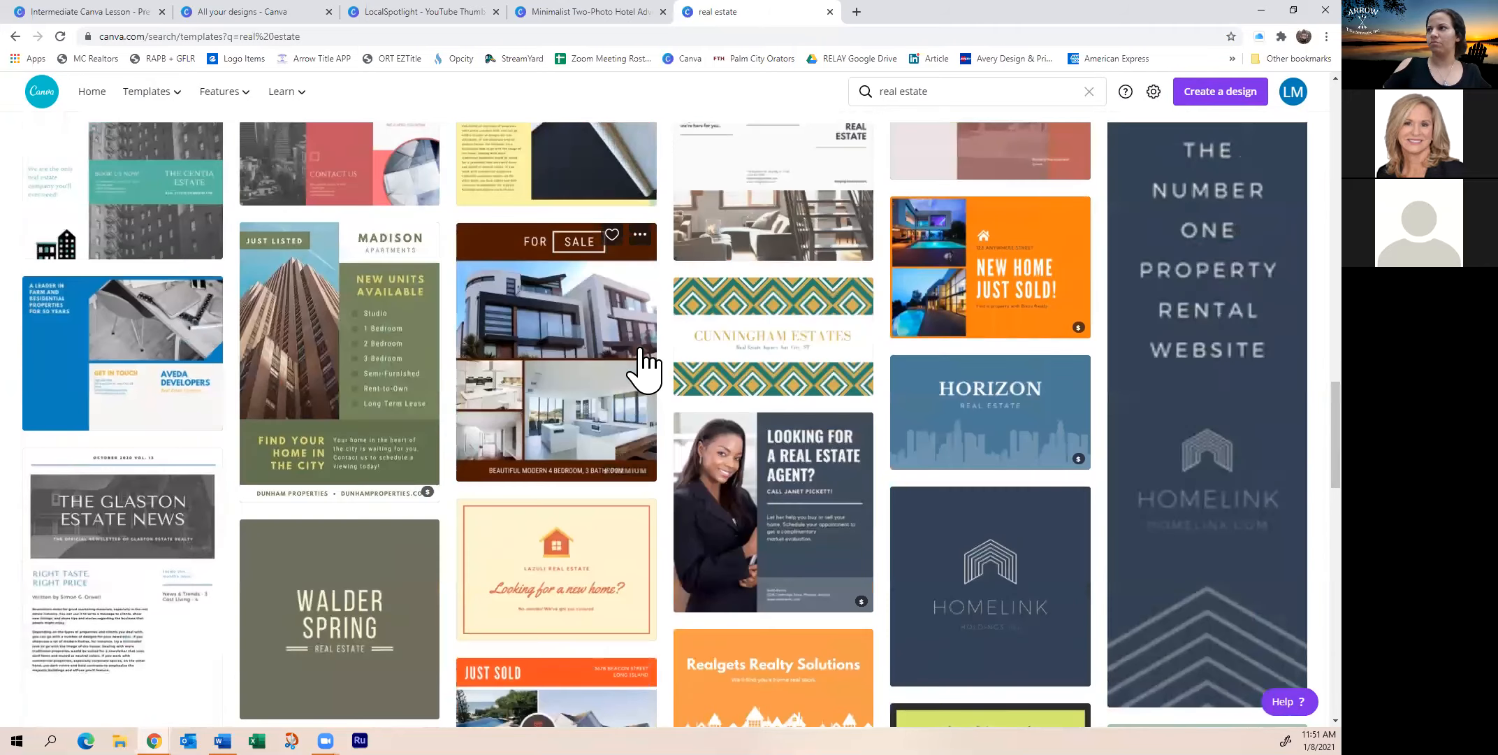
{"action": "scroll", "coordinate": [643, 369], "scroll_direction": "up", "scroll_amount": 9}
{"action": "scroll", "coordinate": [640, 359], "scroll_direction": "up", "scroll_amount": 11}
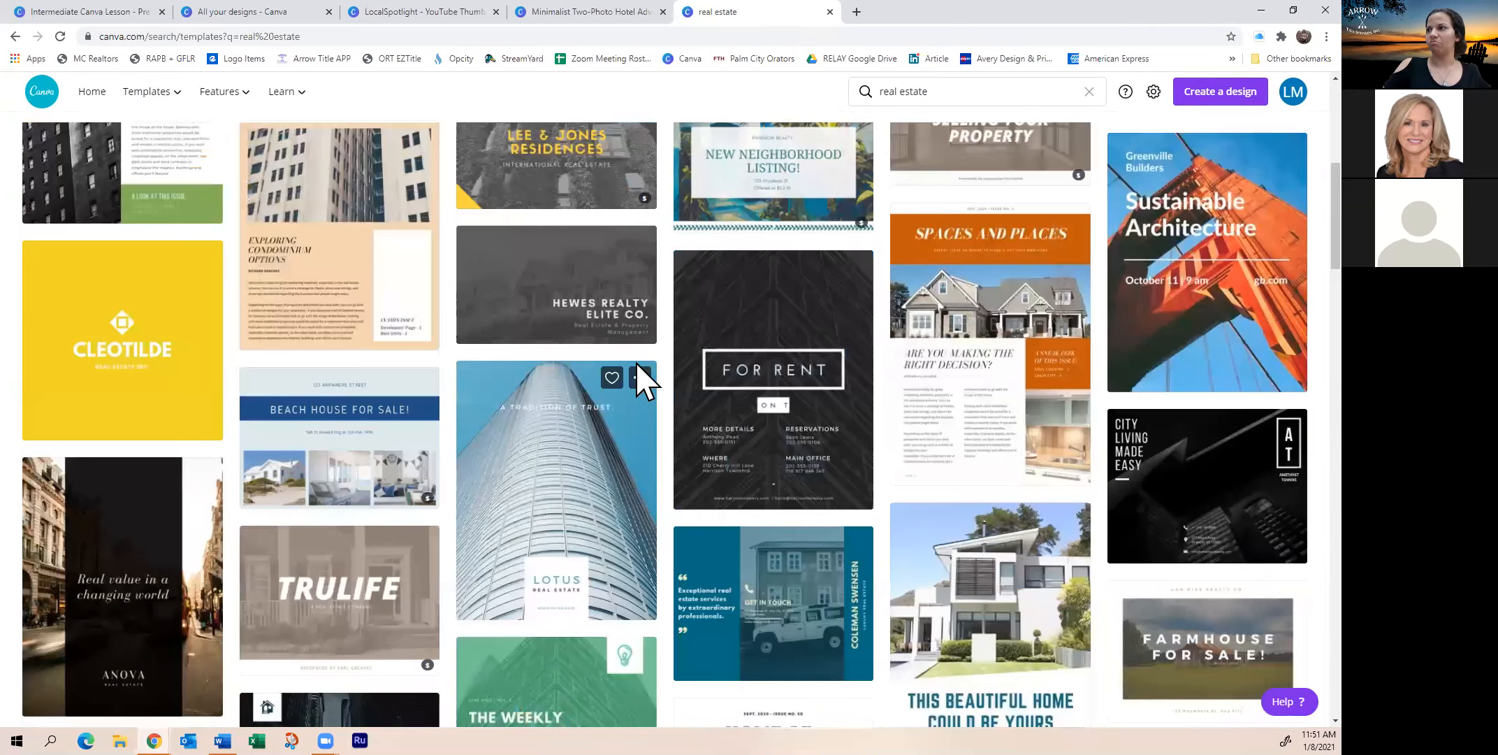
{"action": "scroll", "coordinate": [637, 366], "scroll_direction": "up", "scroll_amount": 4}
{"action": "scroll", "coordinate": [641, 378], "scroll_direction": "up", "scroll_amount": 3}
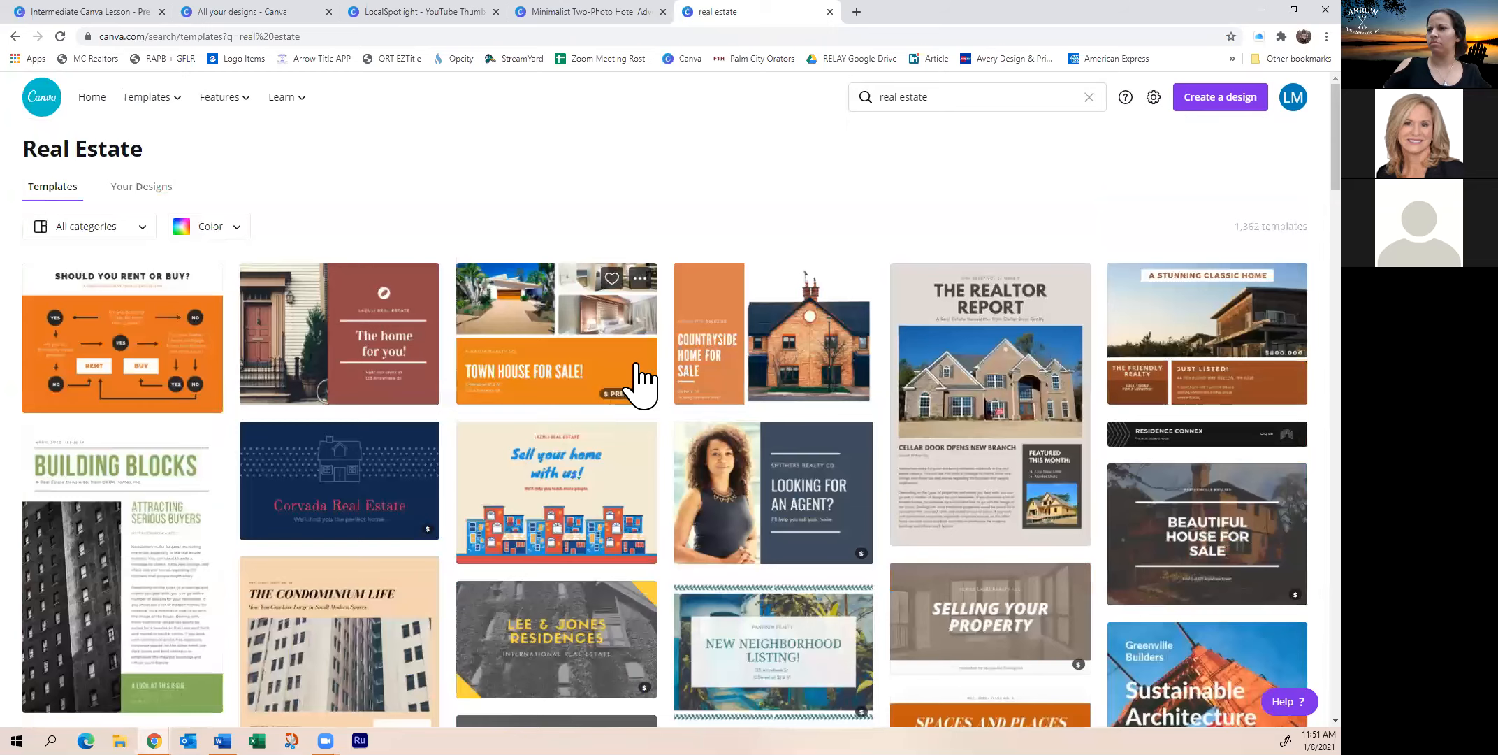
{"action": "scroll", "coordinate": [642, 378], "scroll_direction": "down", "scroll_amount": 1}
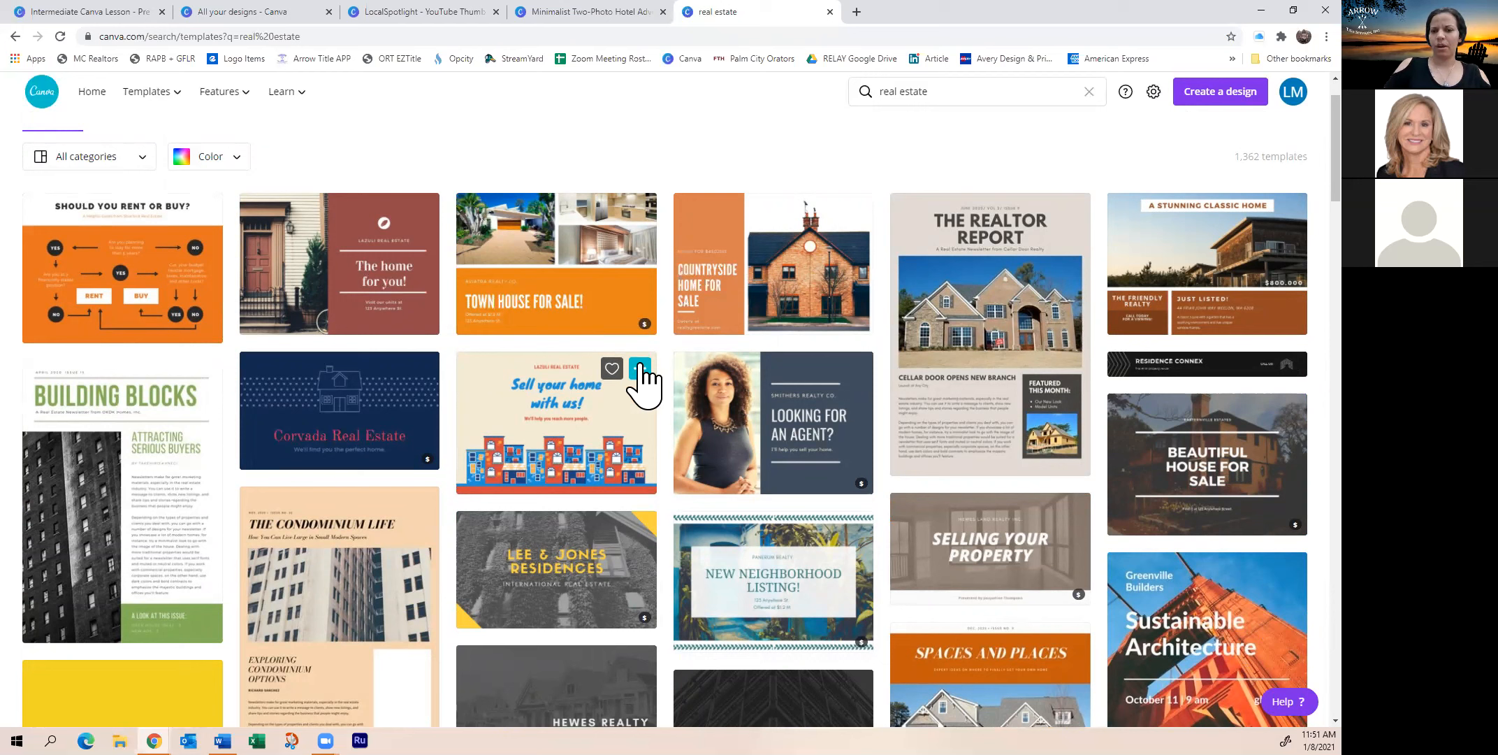
Open and close the All categories list, then return to the Minimalist Two-Photo Hotel poster tab
{"action": "left_click", "coordinate": [146, 160]}
{"action": "left_click", "coordinate": [494, 160]}
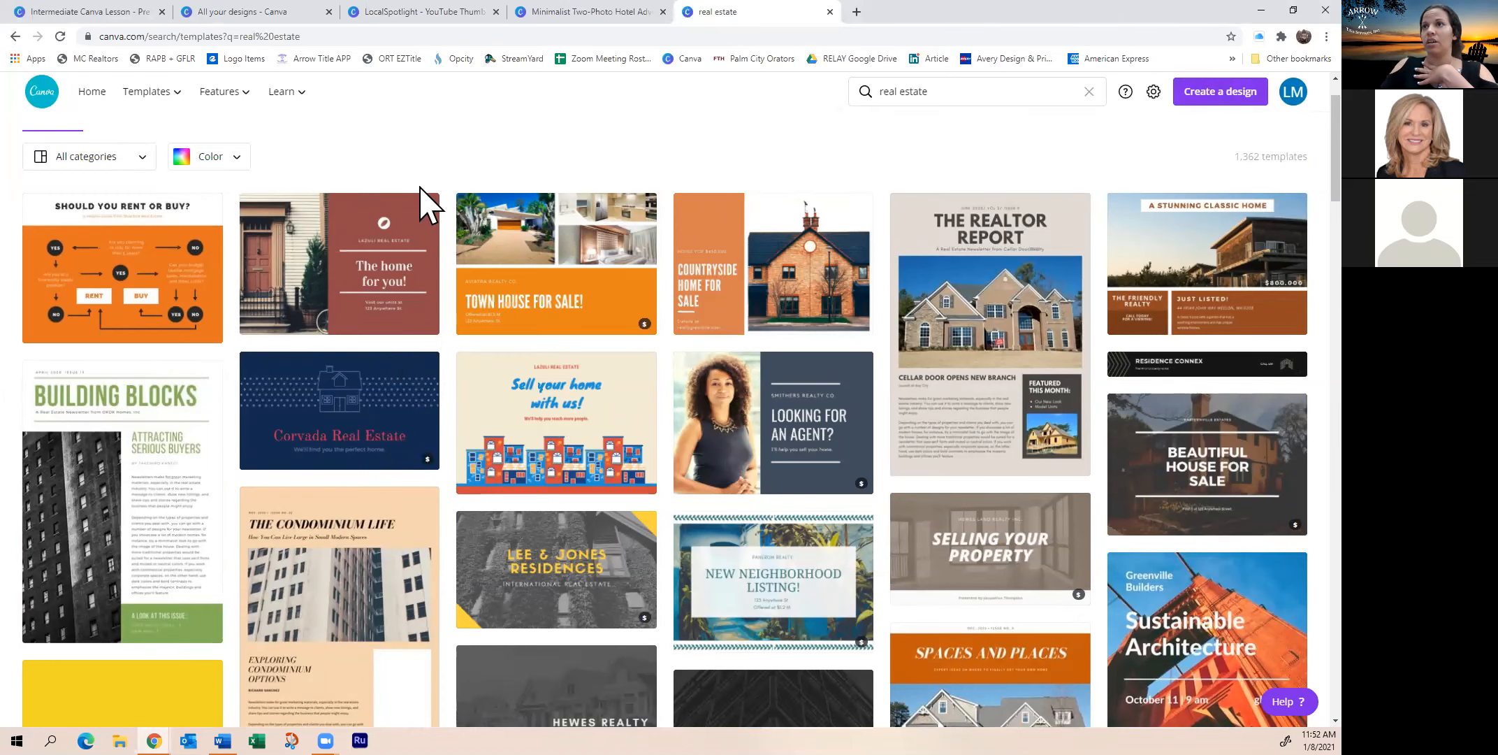
{"action": "mouse_move", "coordinate": [295, 105]}
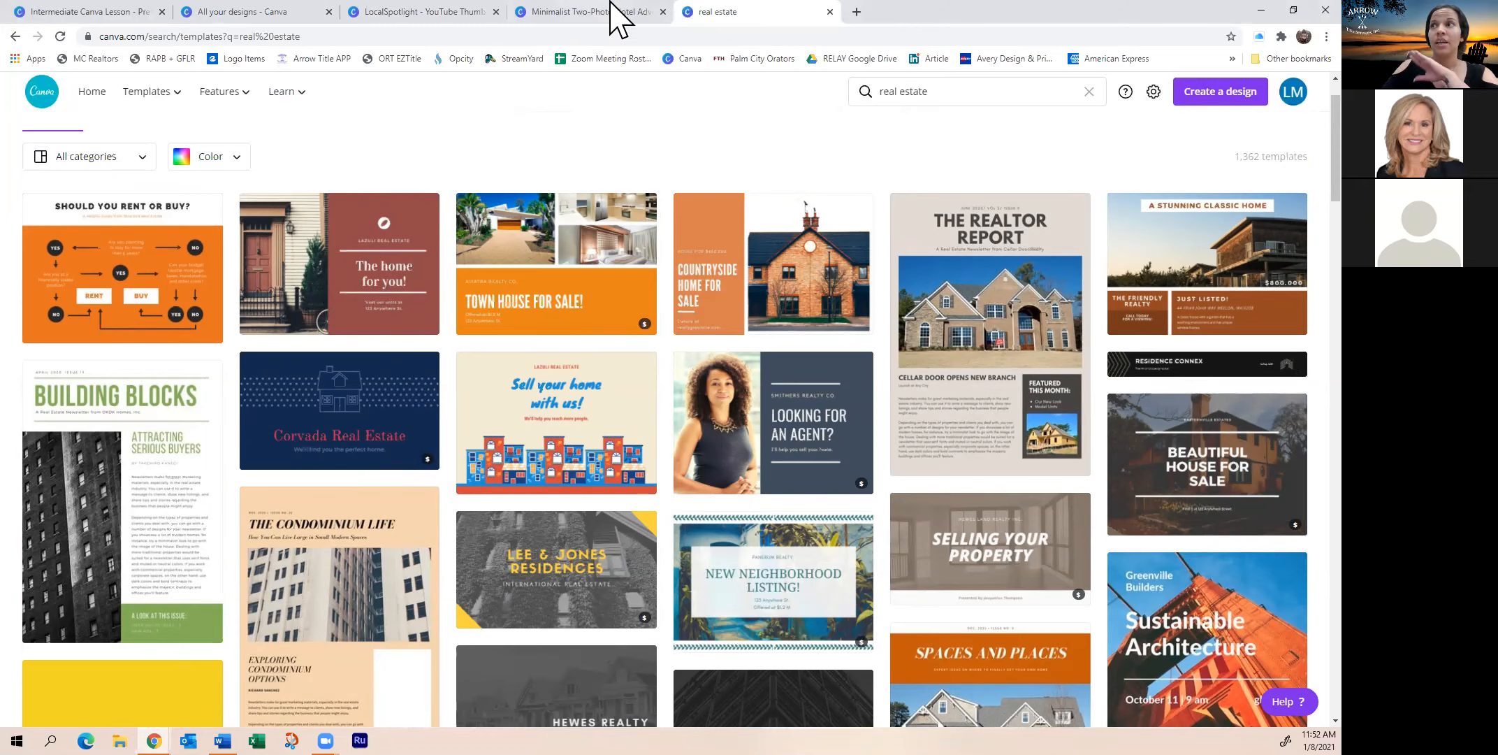
{"action": "left_click", "coordinate": [572, 9]}
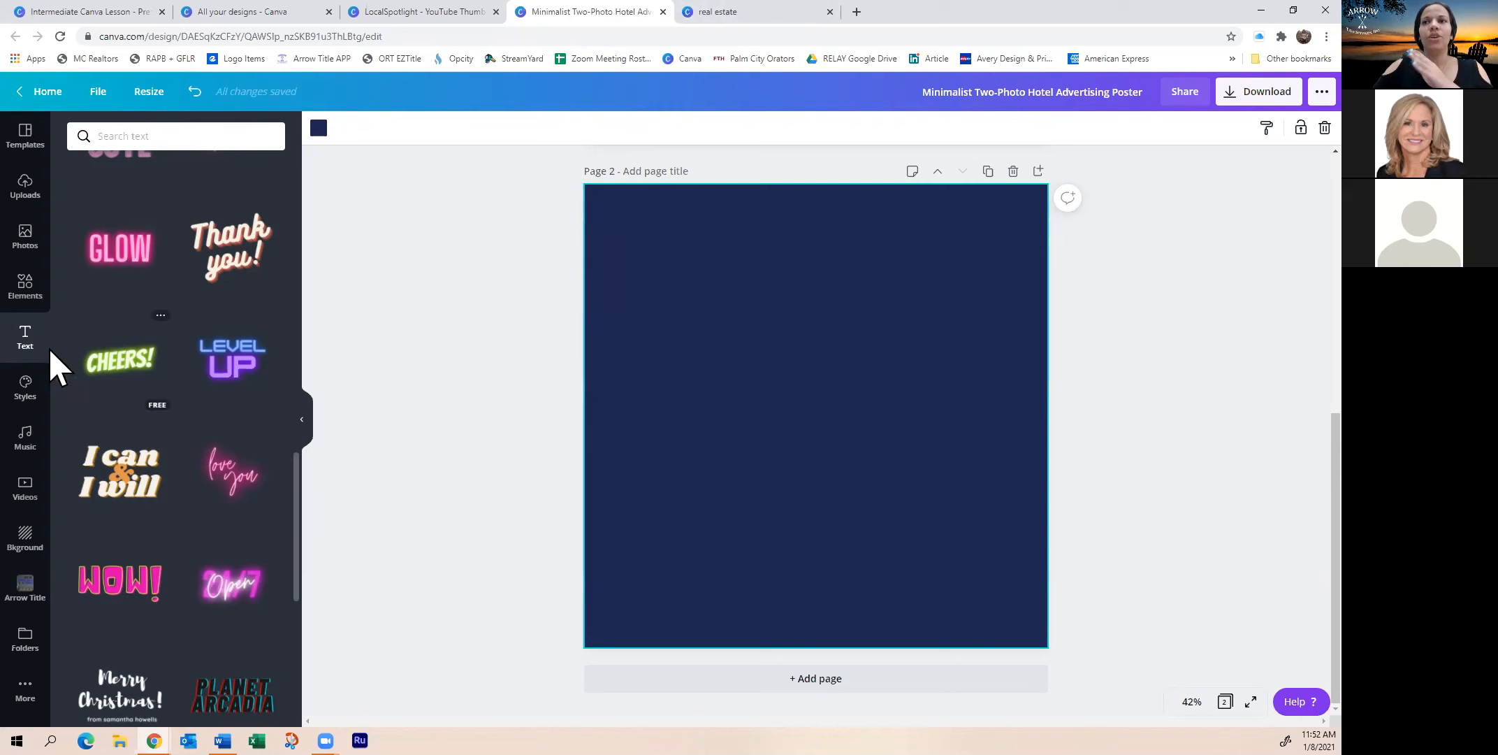
Filter the 'house' photo results to Free availability only and browse them
{"action": "left_click", "coordinate": [24, 238]}
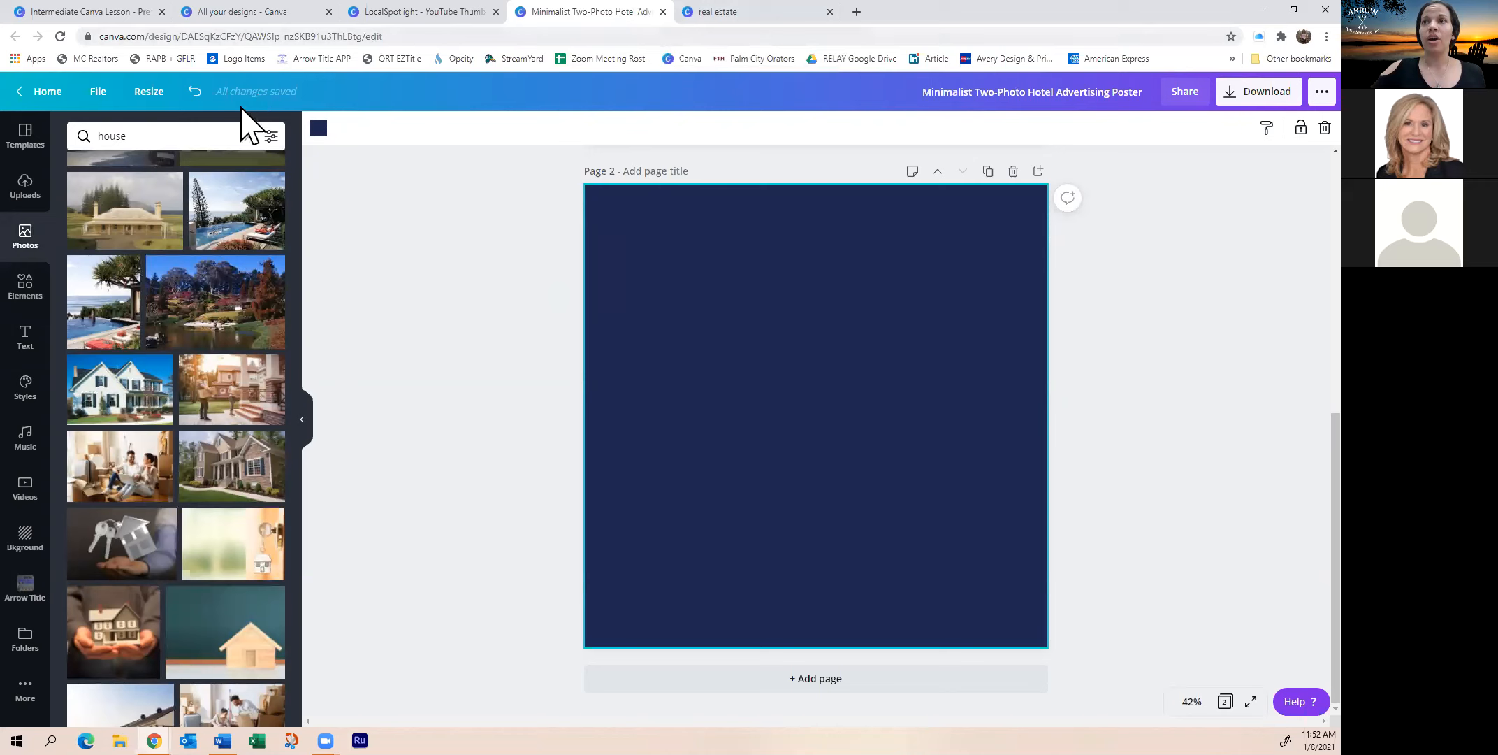
{"action": "left_click", "coordinate": [271, 136]}
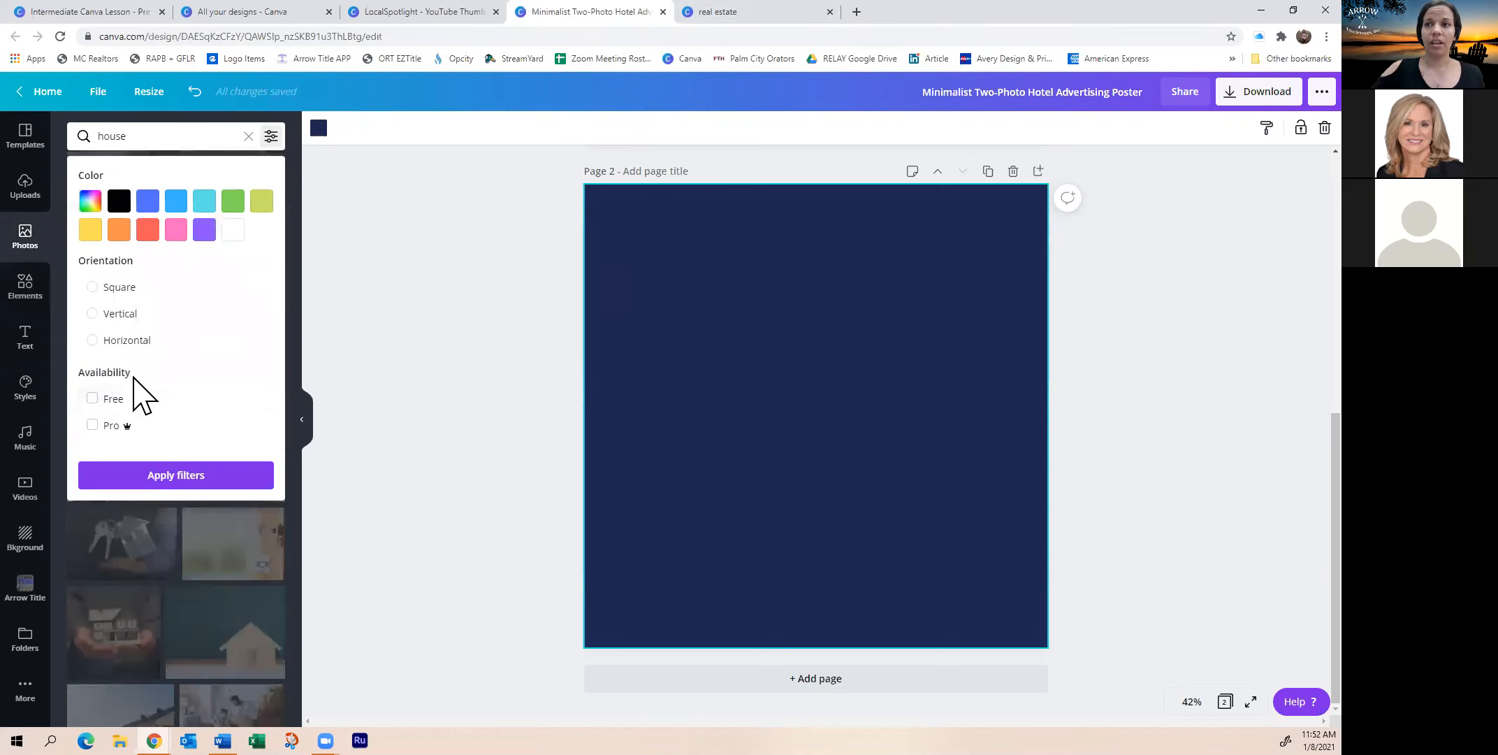
{"action": "left_click", "coordinate": [94, 402]}
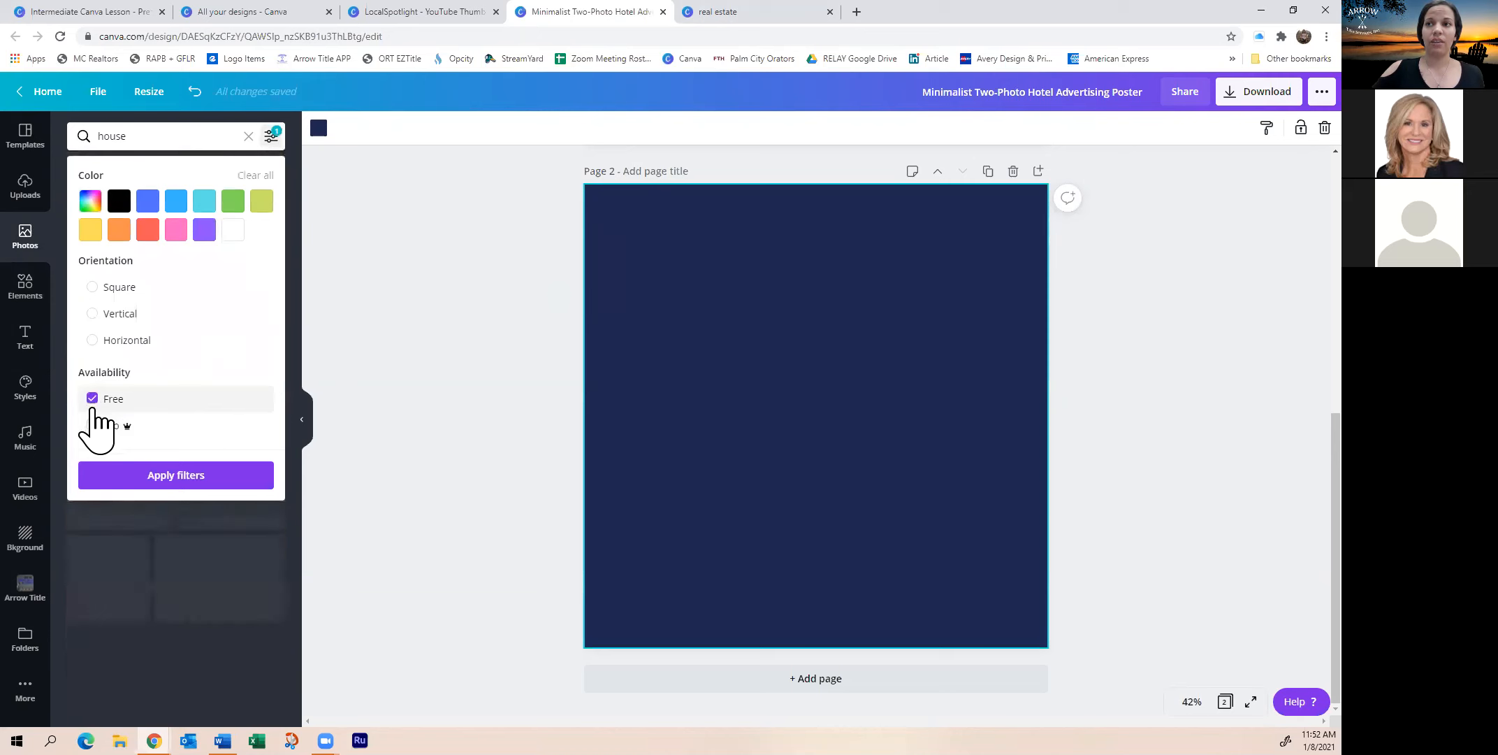
{"action": "left_click", "coordinate": [176, 475]}
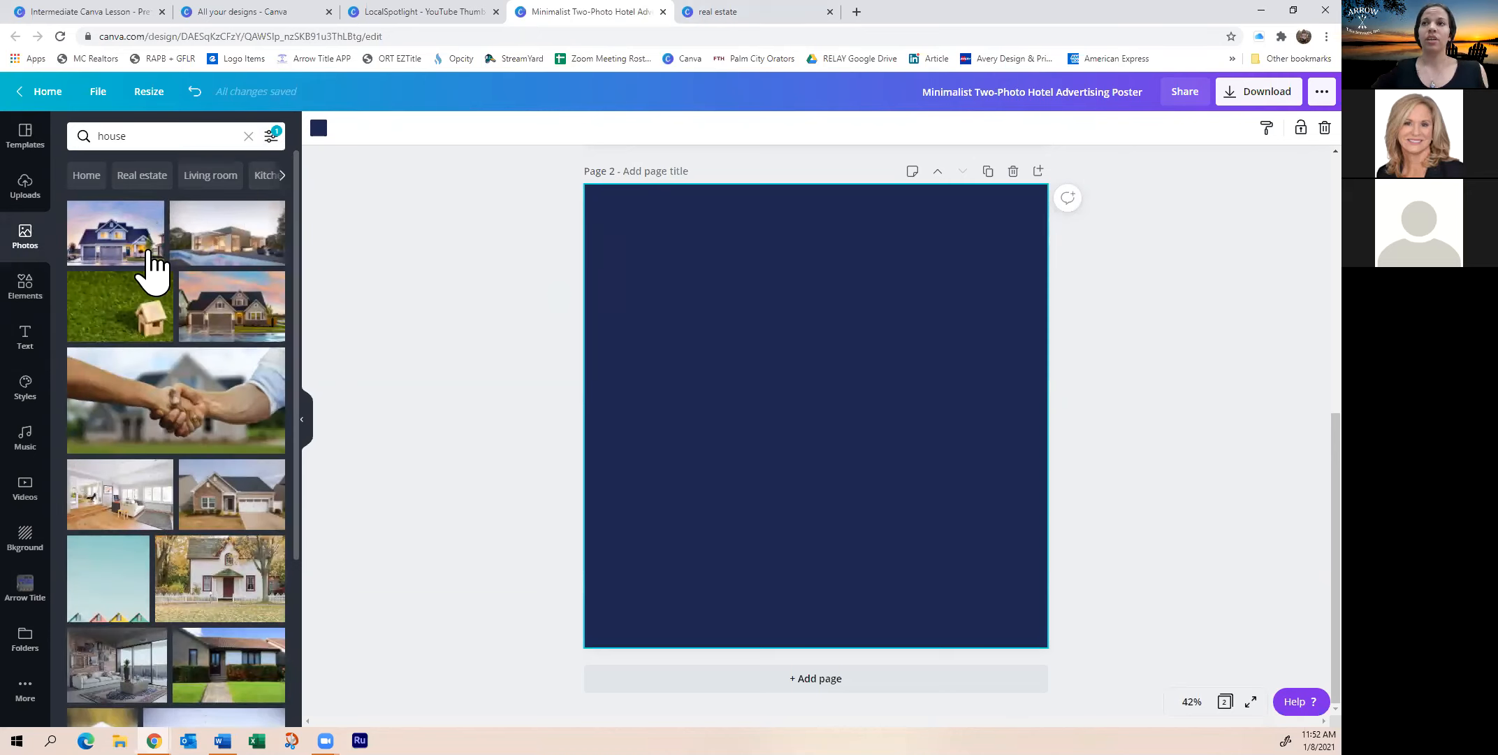
{"action": "scroll", "coordinate": [123, 322], "scroll_direction": "down", "scroll_amount": 7}
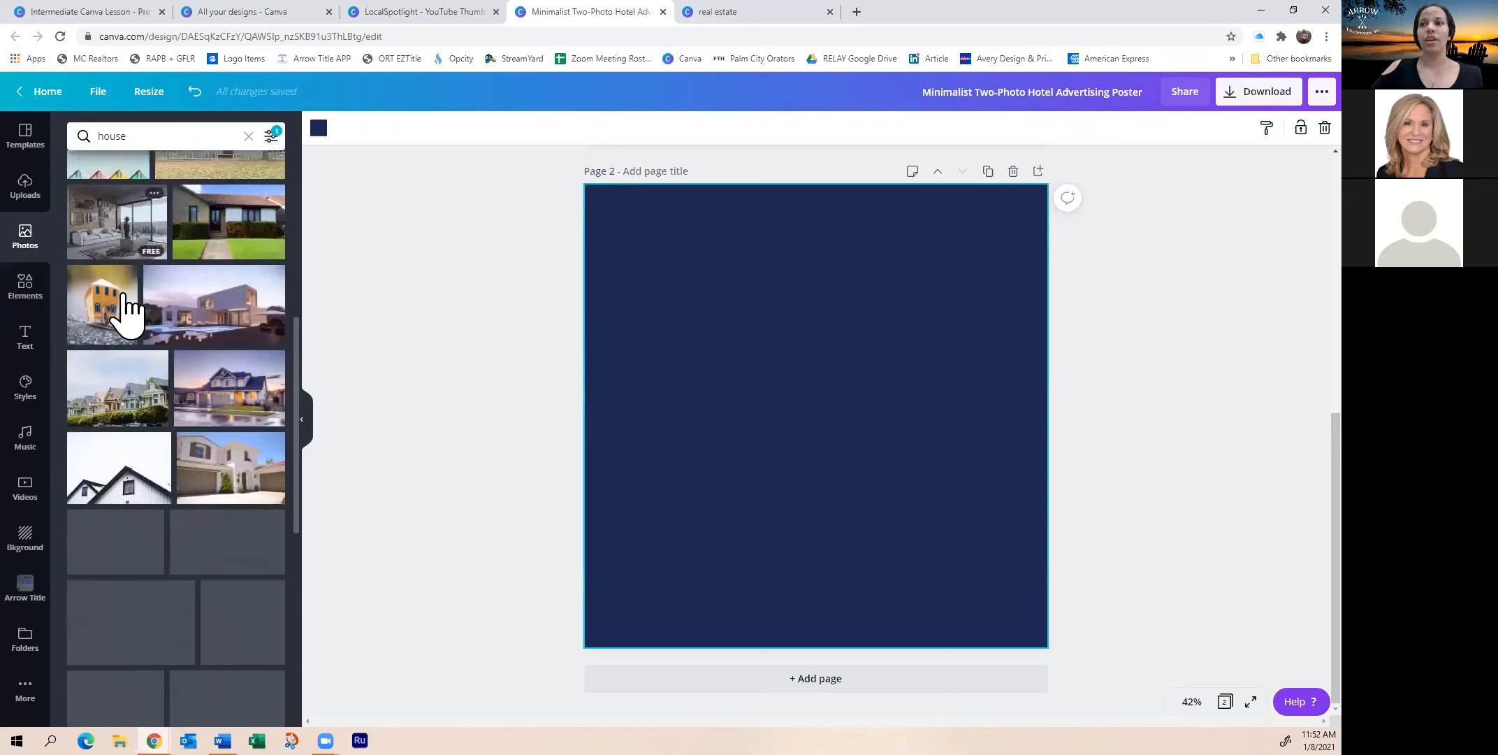
{"action": "scroll", "coordinate": [148, 279], "scroll_direction": "up", "scroll_amount": 7}
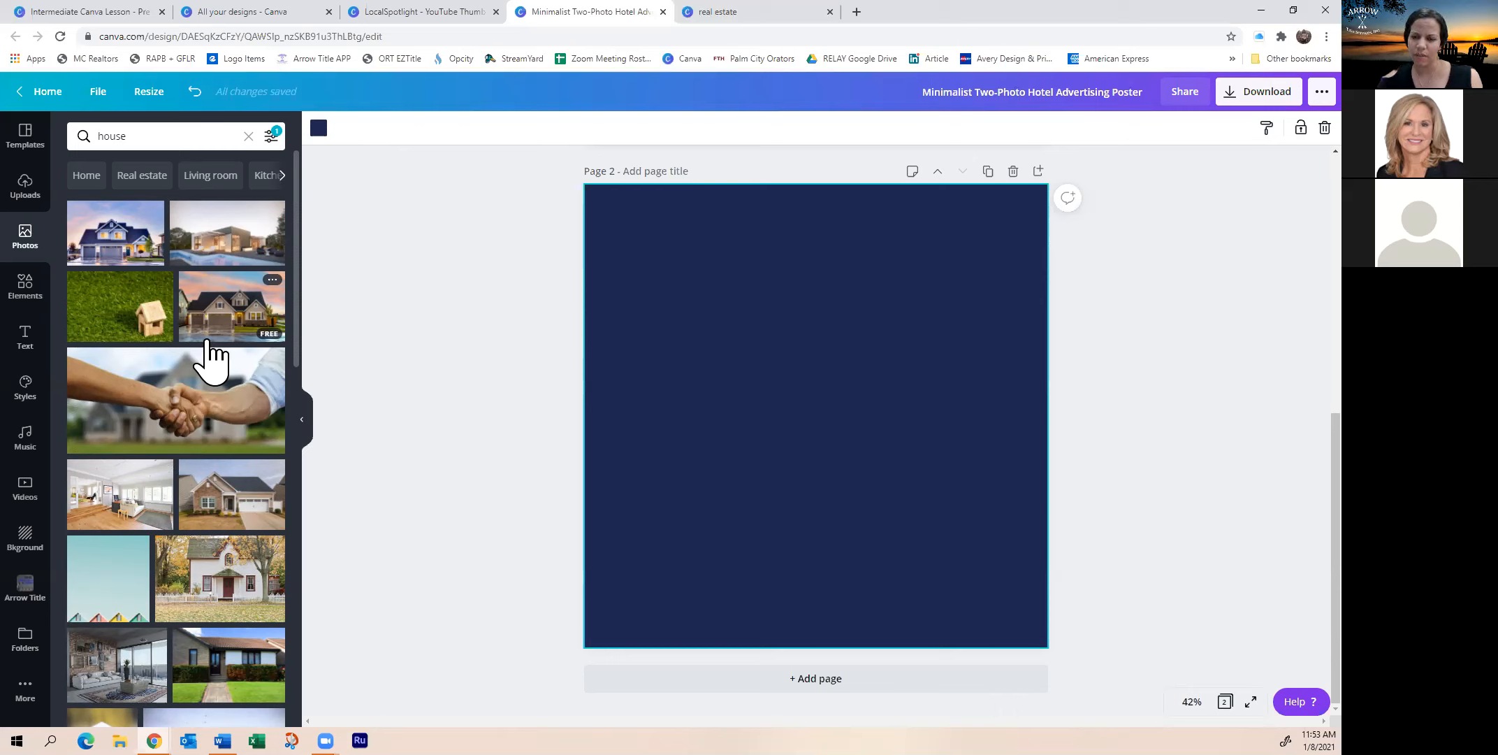
{"action": "left_click", "coordinate": [701, 14]}
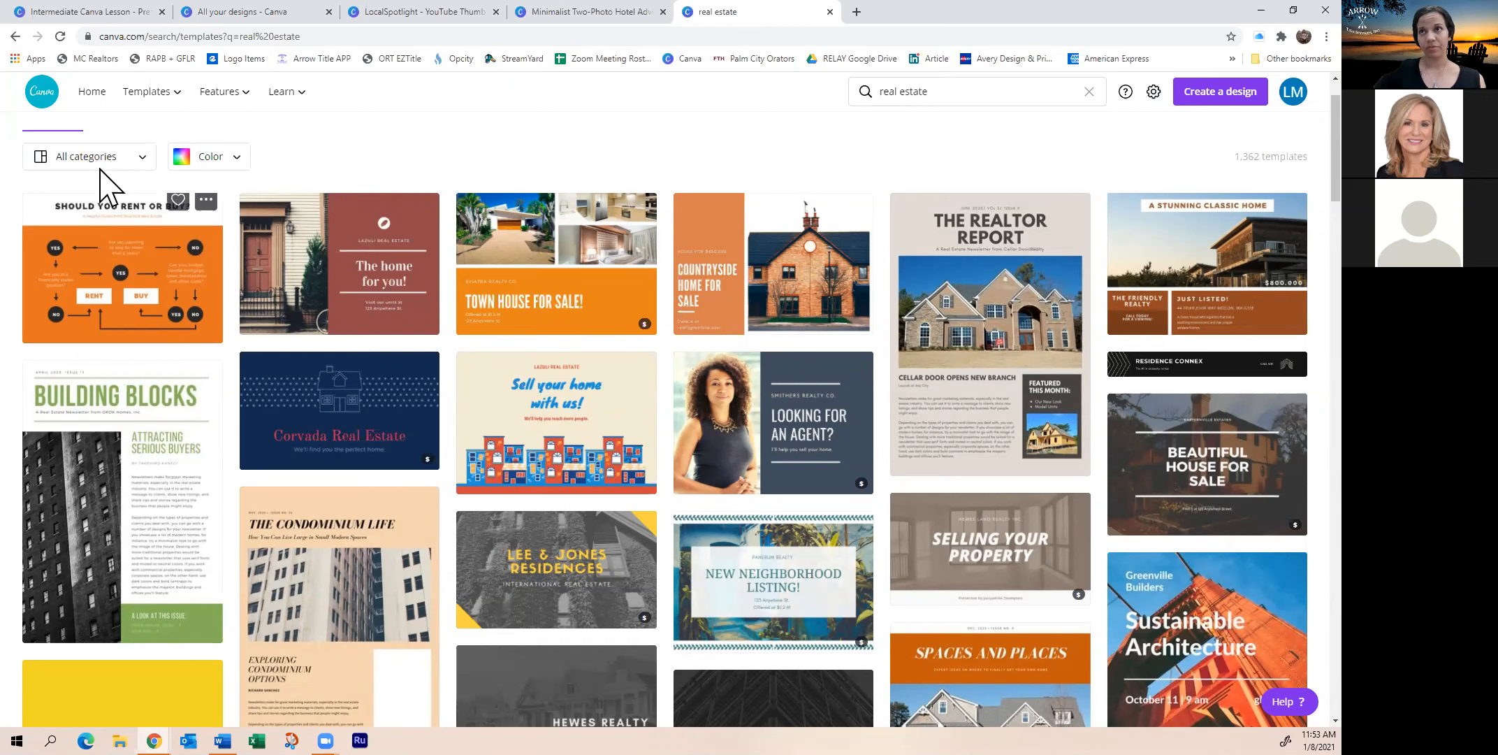
Glance at the All categories list, then move to the Discover Templates page
{"action": "left_click", "coordinate": [147, 160]}
{"action": "scroll", "coordinate": [167, 281], "scroll_direction": "down", "scroll_amount": 5}
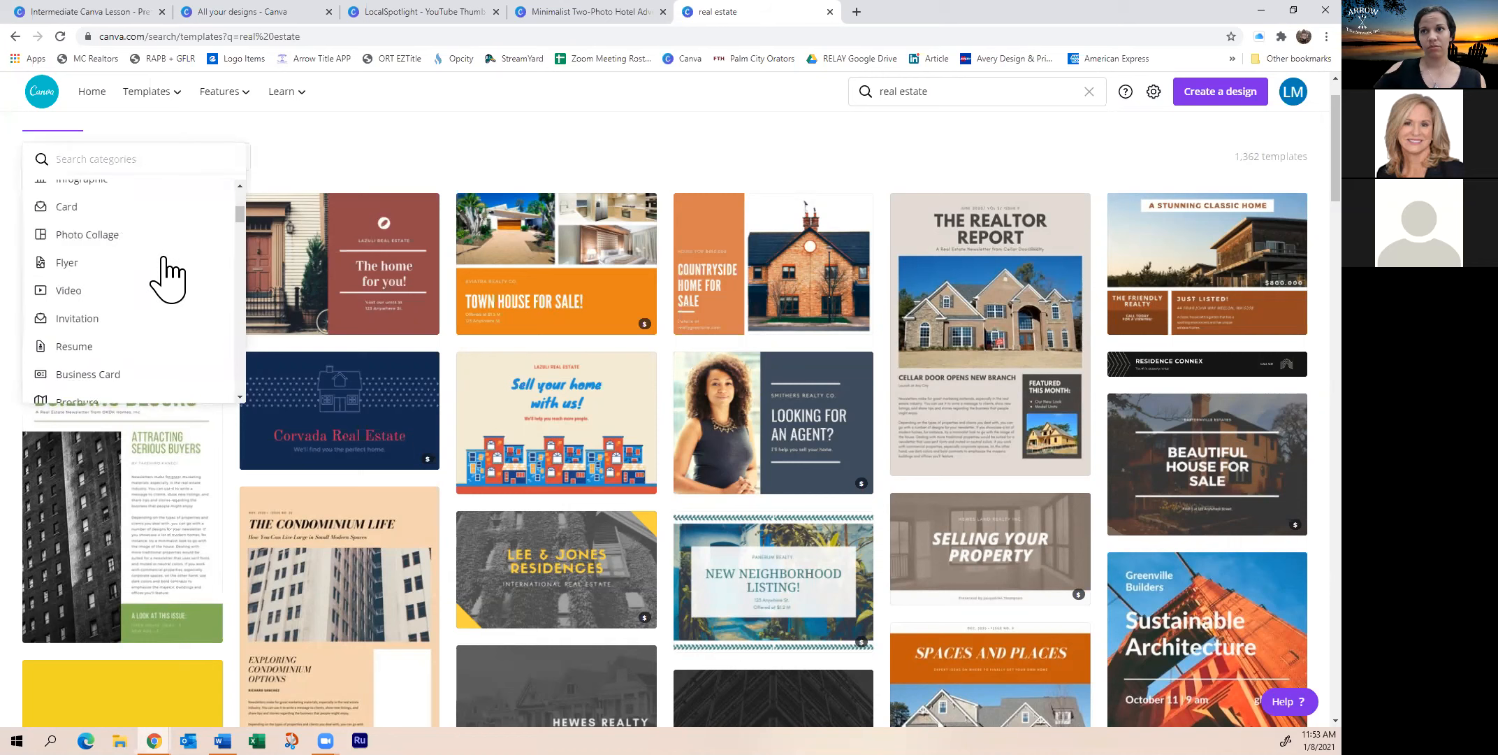
{"action": "left_click", "coordinate": [376, 149]}
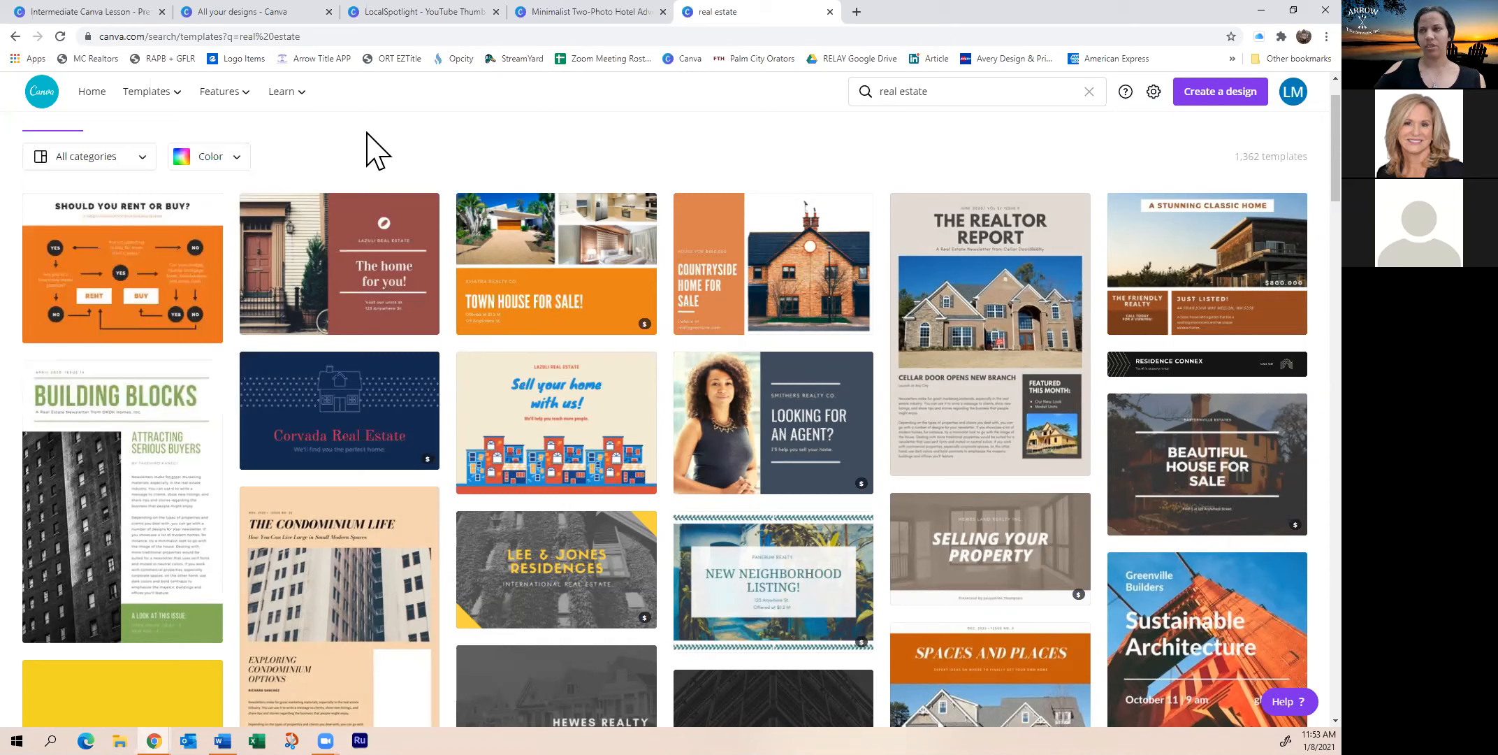
{"action": "left_click", "coordinate": [1154, 93]}
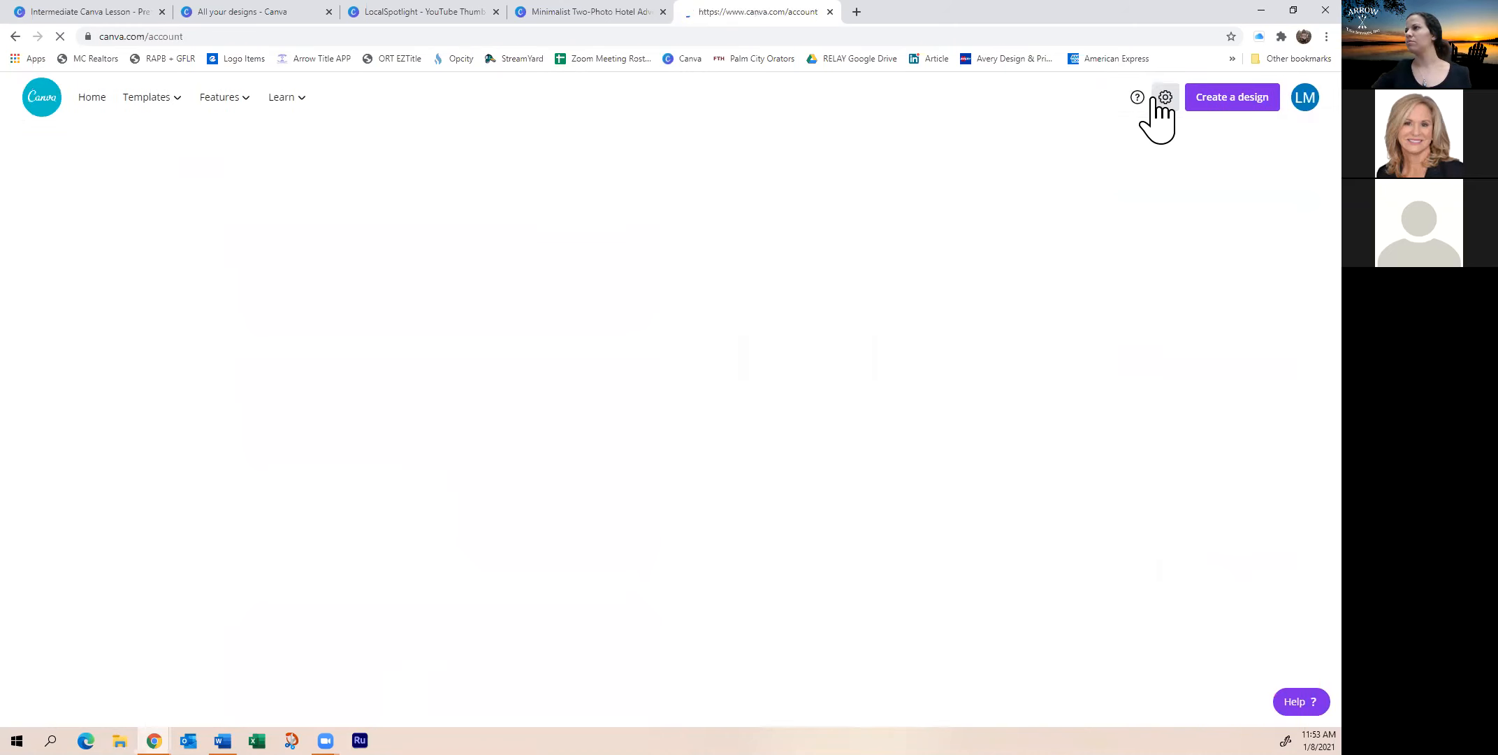
{"action": "mouse_move", "coordinate": [131, 99]}
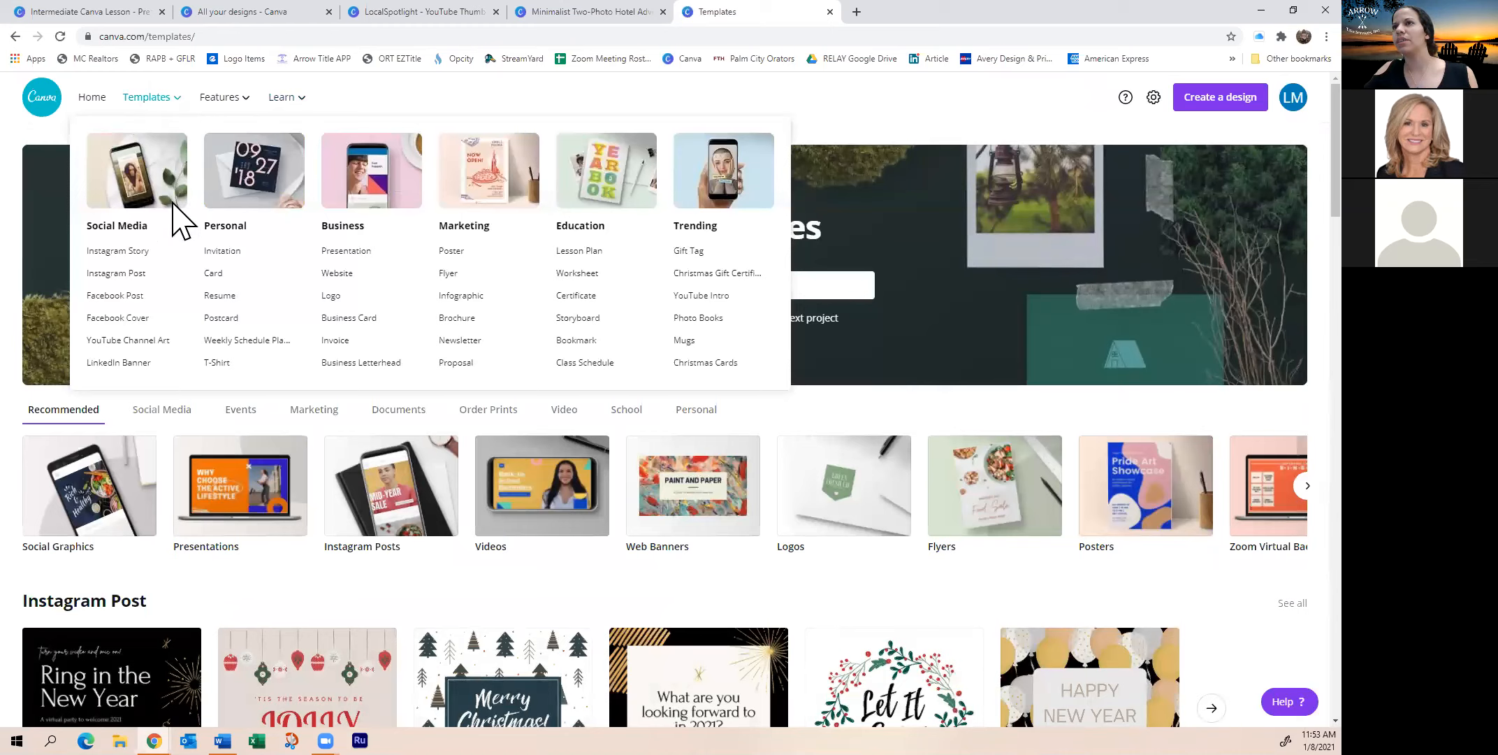
{"action": "scroll", "coordinate": [908, 315], "scroll_direction": "down", "scroll_amount": 1}
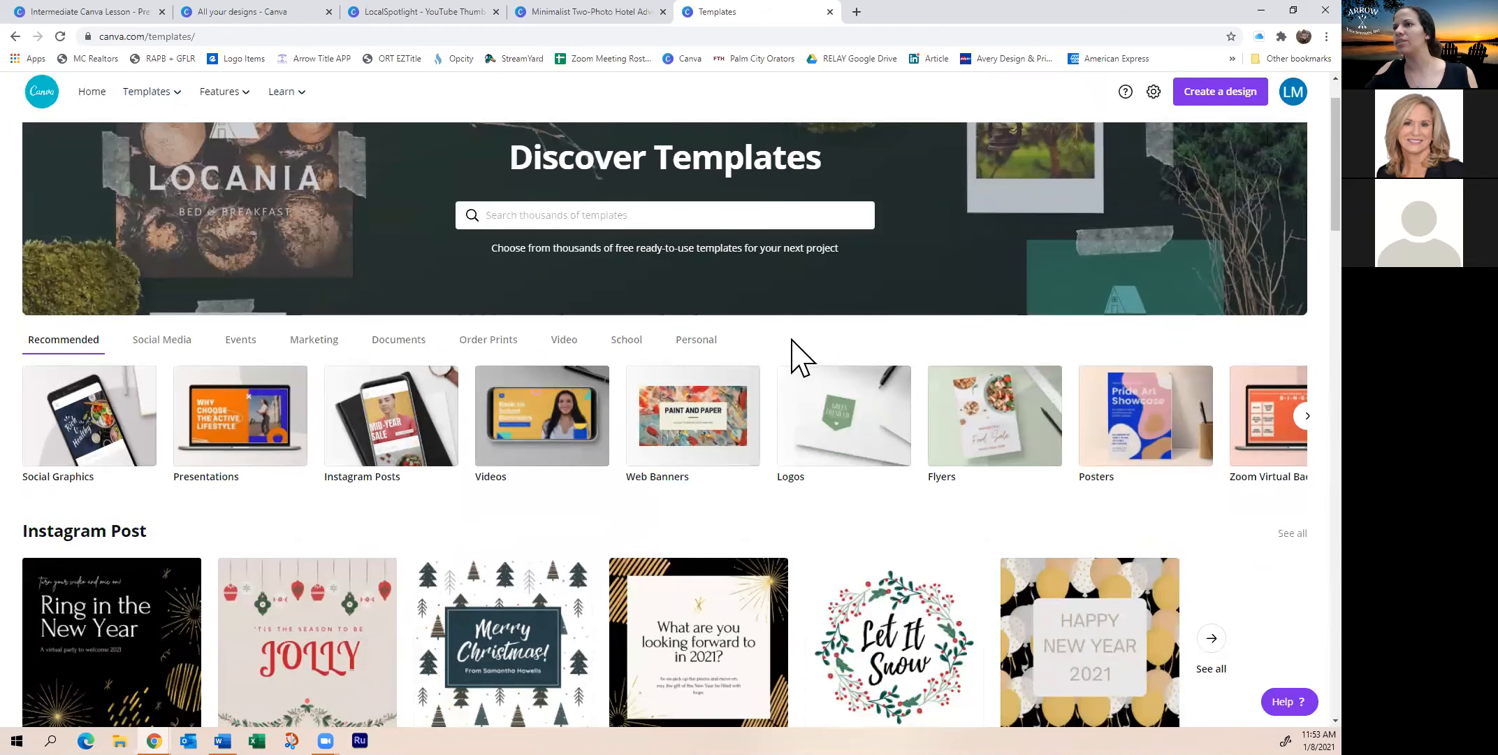
{"action": "scroll", "coordinate": [657, 261], "scroll_direction": "up", "scroll_amount": 1}
{"action": "left_click", "coordinate": [659, 276]}
{"action": "type", "text": "free templates"}
{"action": "key", "text": "Return"}
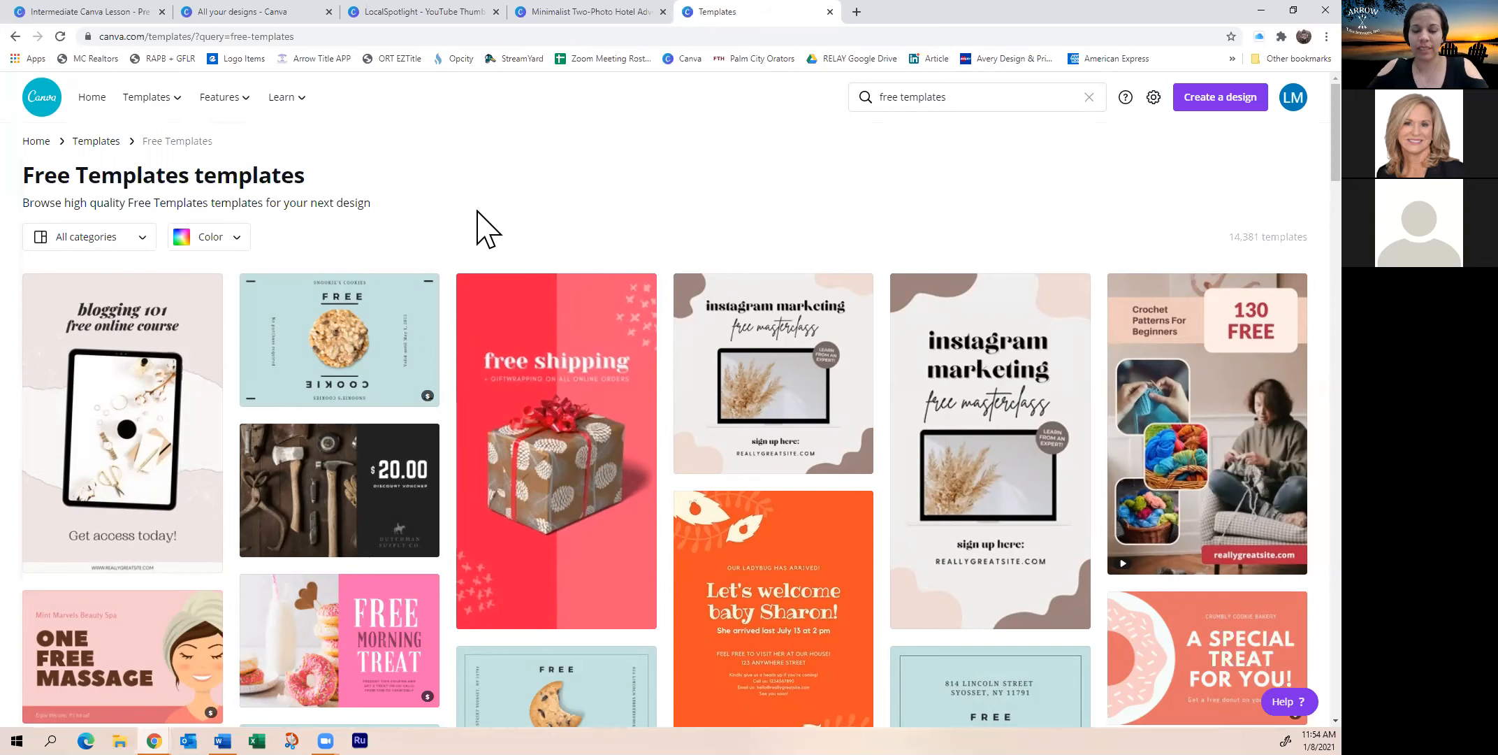
{"action": "scroll", "coordinate": [516, 245], "scroll_direction": "down", "scroll_amount": 7}
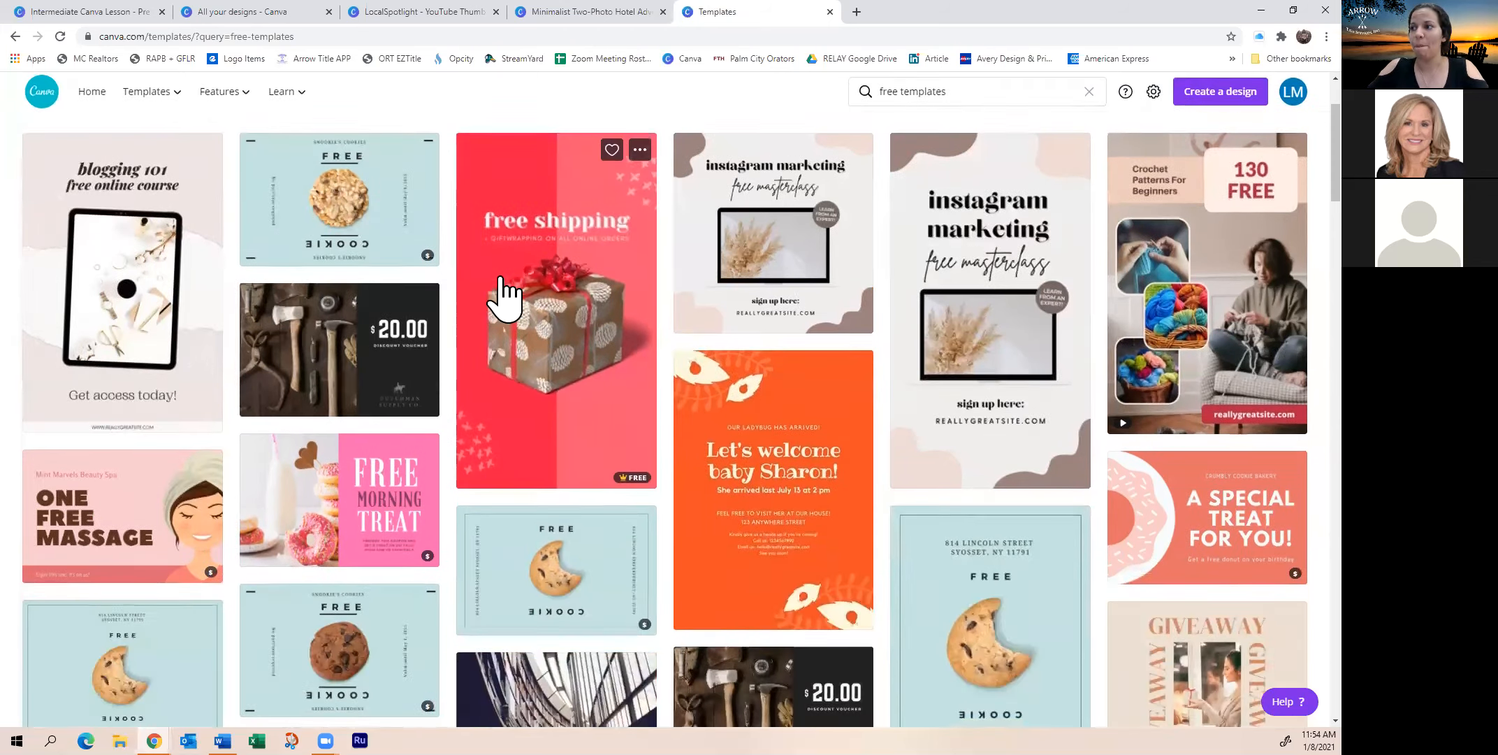
{"action": "scroll", "coordinate": [547, 332], "scroll_direction": "down", "scroll_amount": 5}
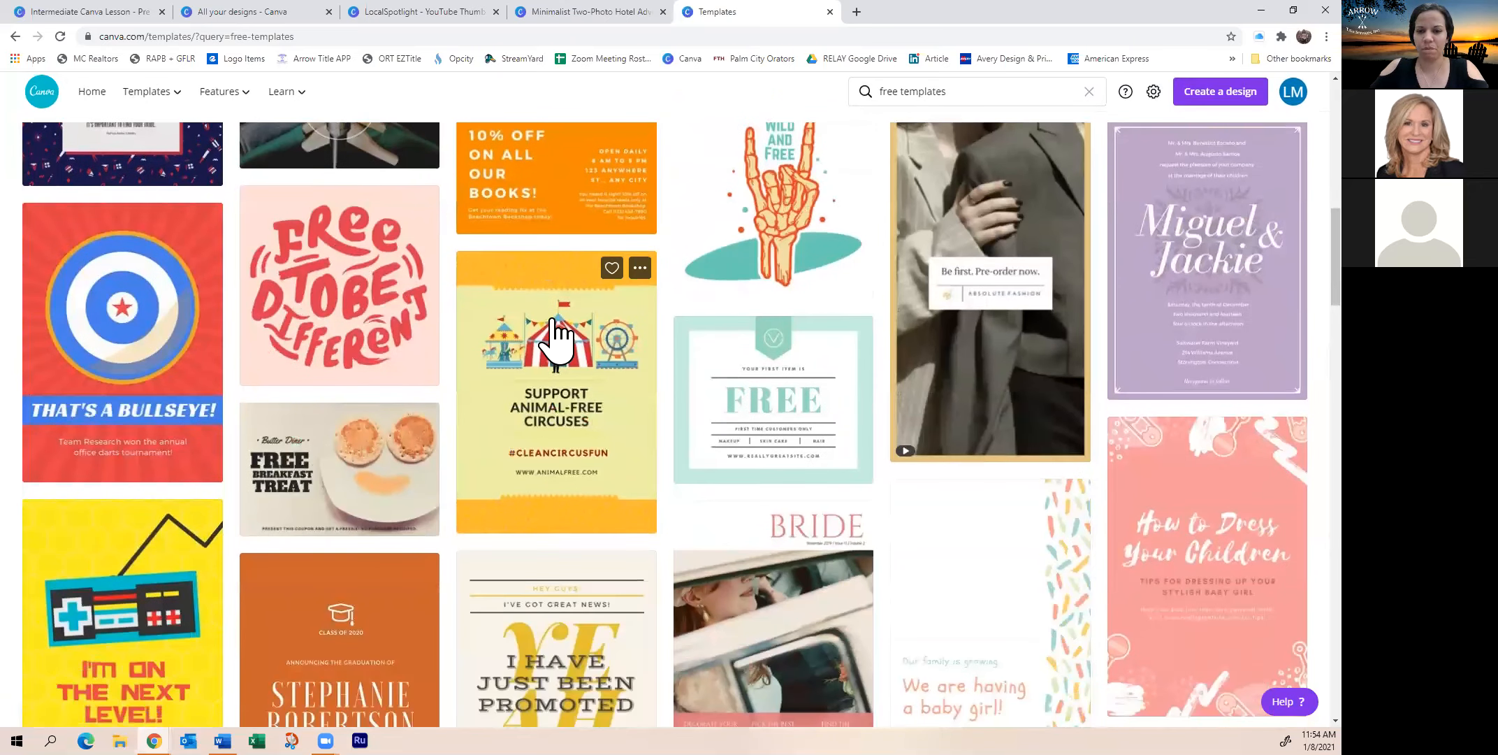
{"action": "scroll", "coordinate": [554, 335], "scroll_direction": "down", "scroll_amount": 6}
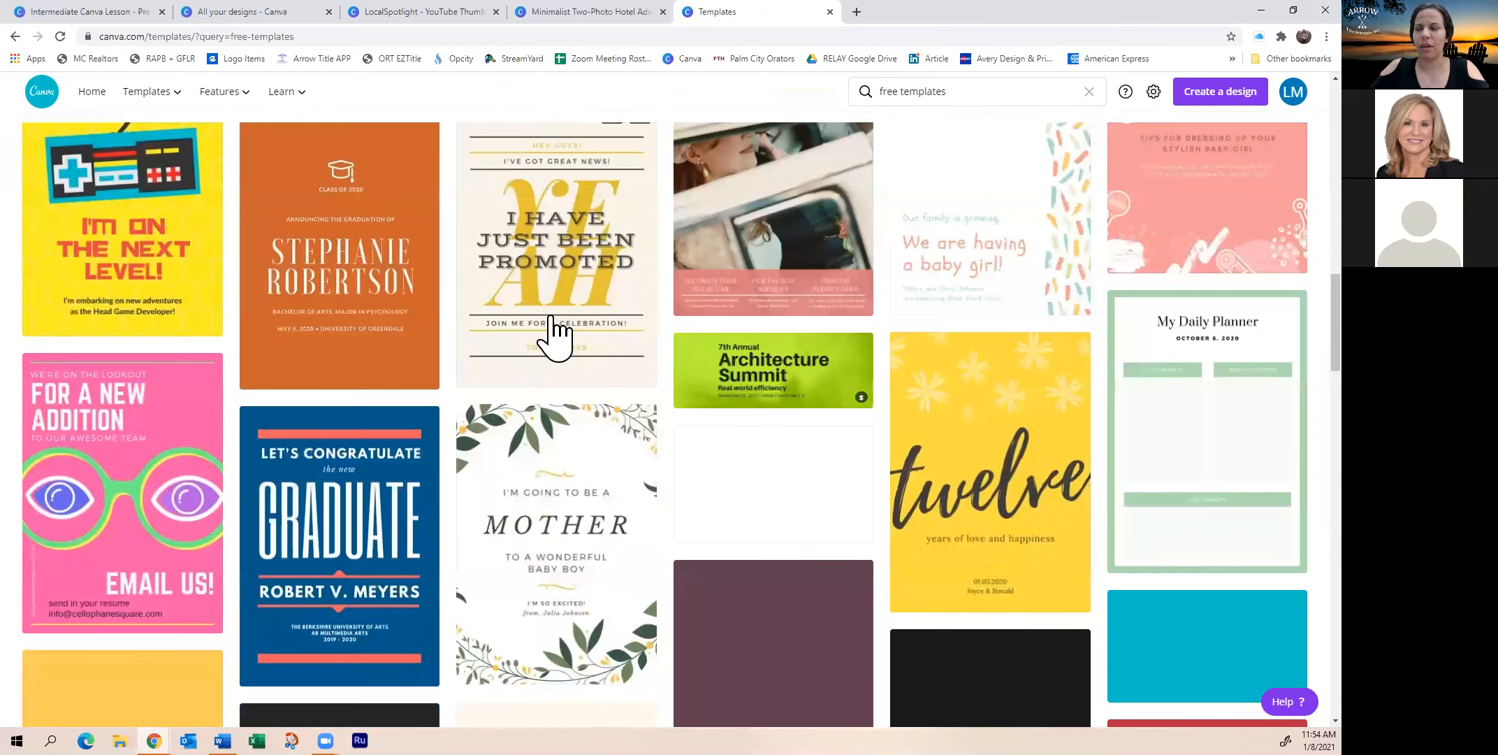
{"action": "scroll", "coordinate": [452, 307], "scroll_direction": "up", "scroll_amount": 11}
{"action": "scroll", "coordinate": [412, 300], "scroll_direction": "up", "scroll_amount": 7}
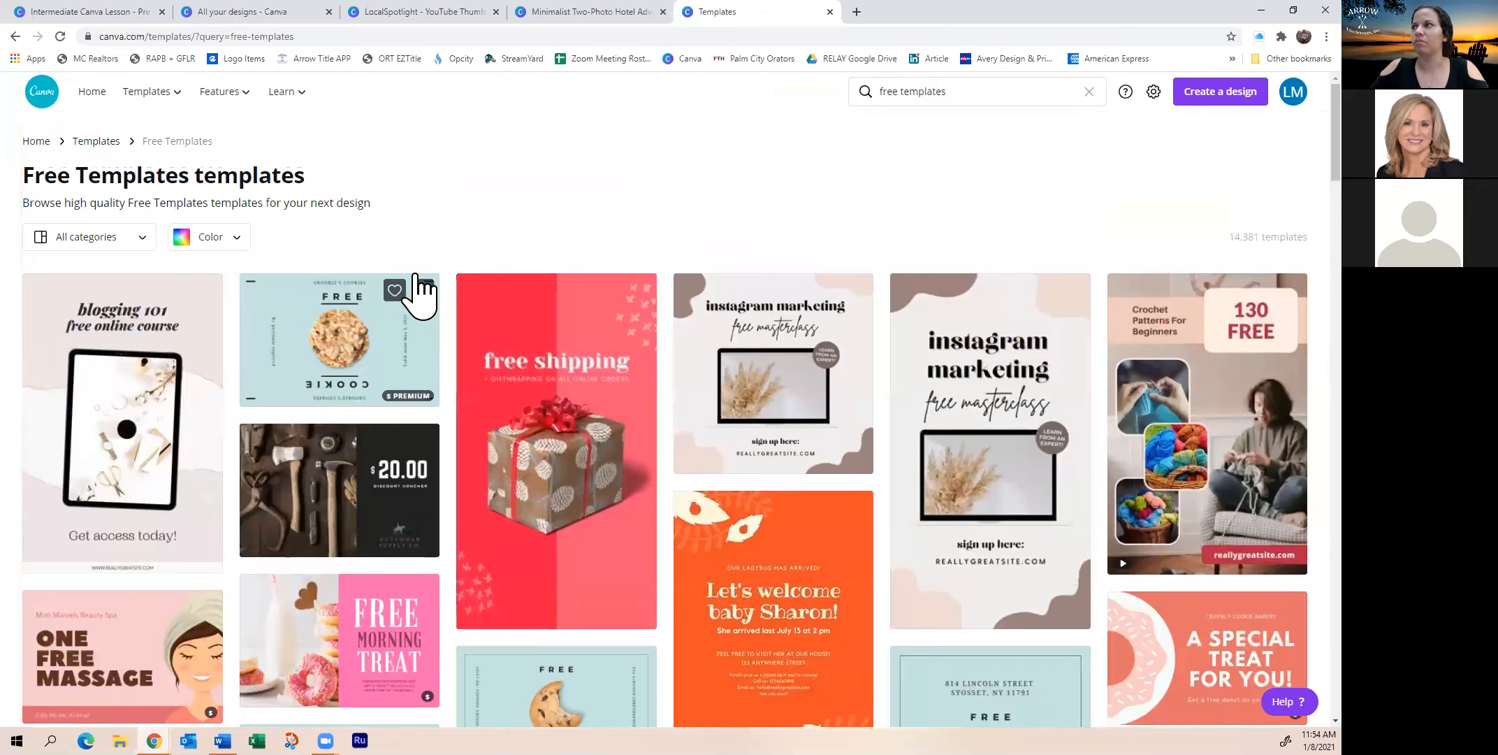
{"action": "left_click", "coordinate": [1090, 98]}
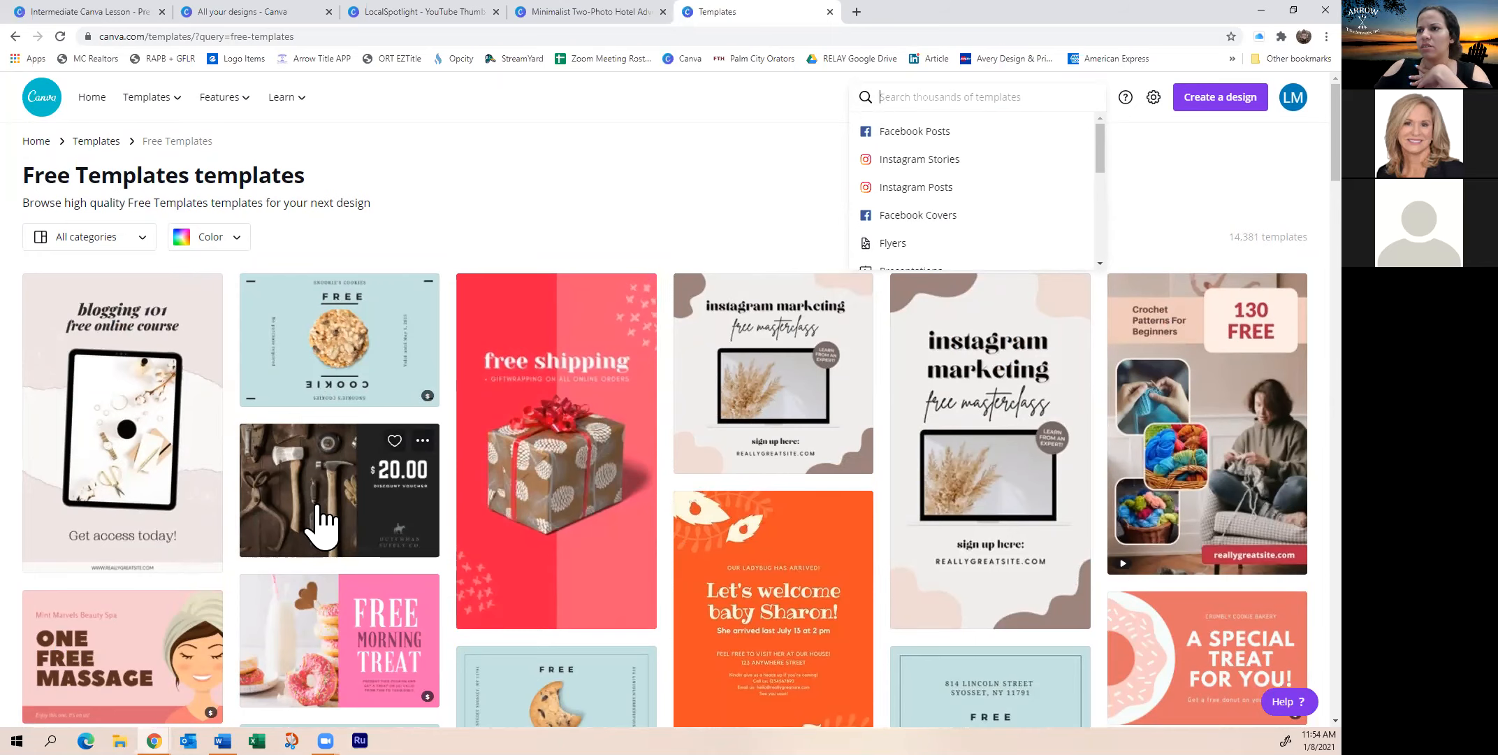
{"action": "scroll", "coordinate": [318, 518], "scroll_direction": "down", "scroll_amount": 3}
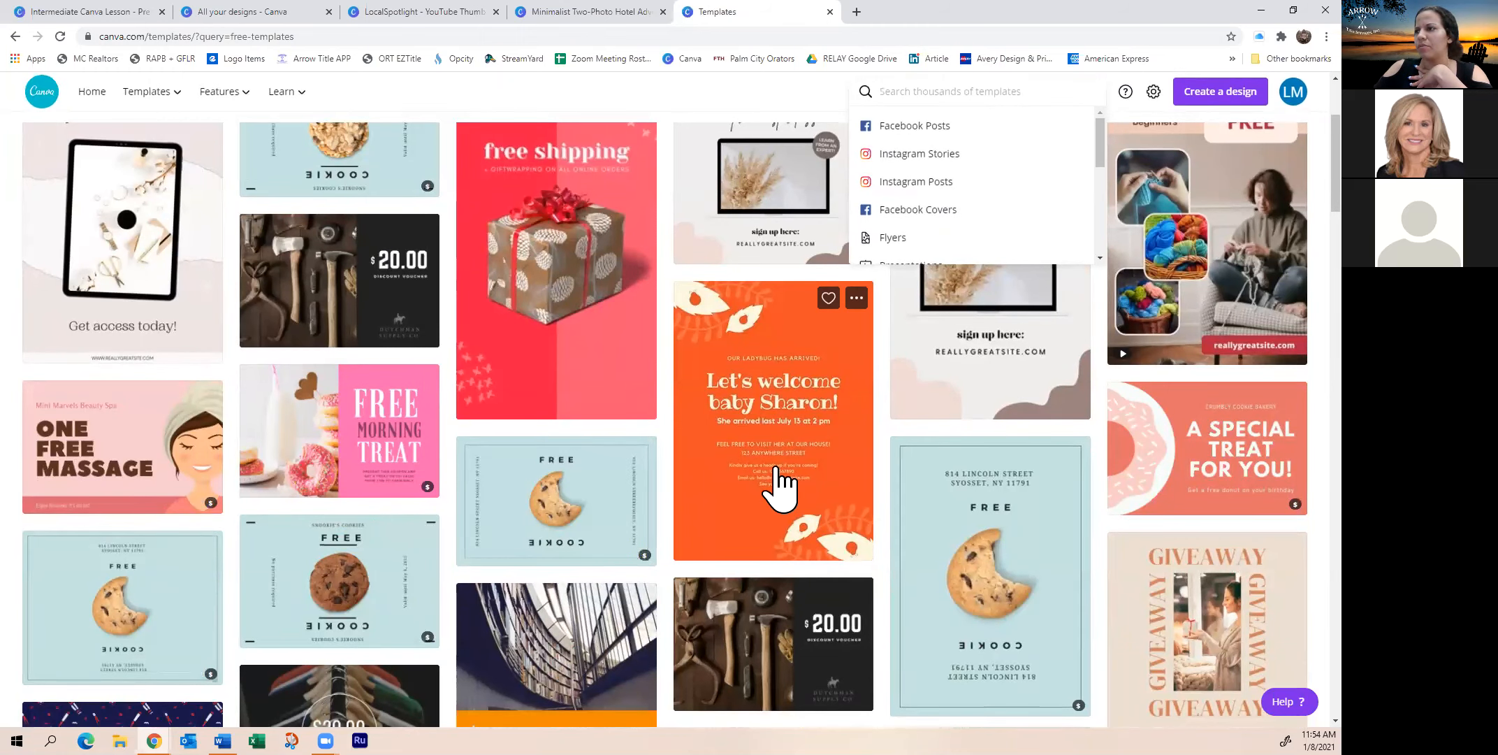
{"action": "scroll", "coordinate": [1024, 646], "scroll_direction": "down", "scroll_amount": 2}
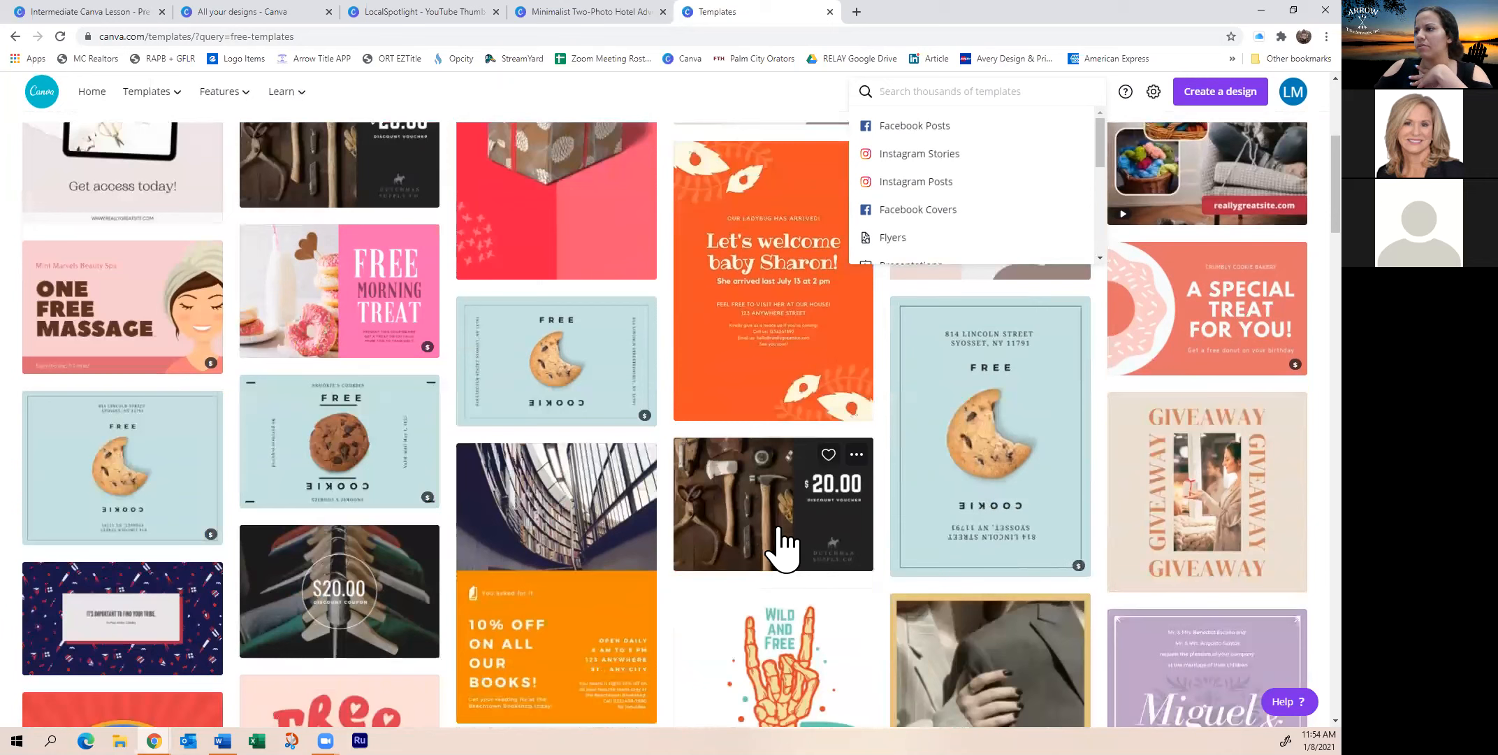
{"action": "scroll", "coordinate": [997, 324], "scroll_direction": "up", "scroll_amount": 5}
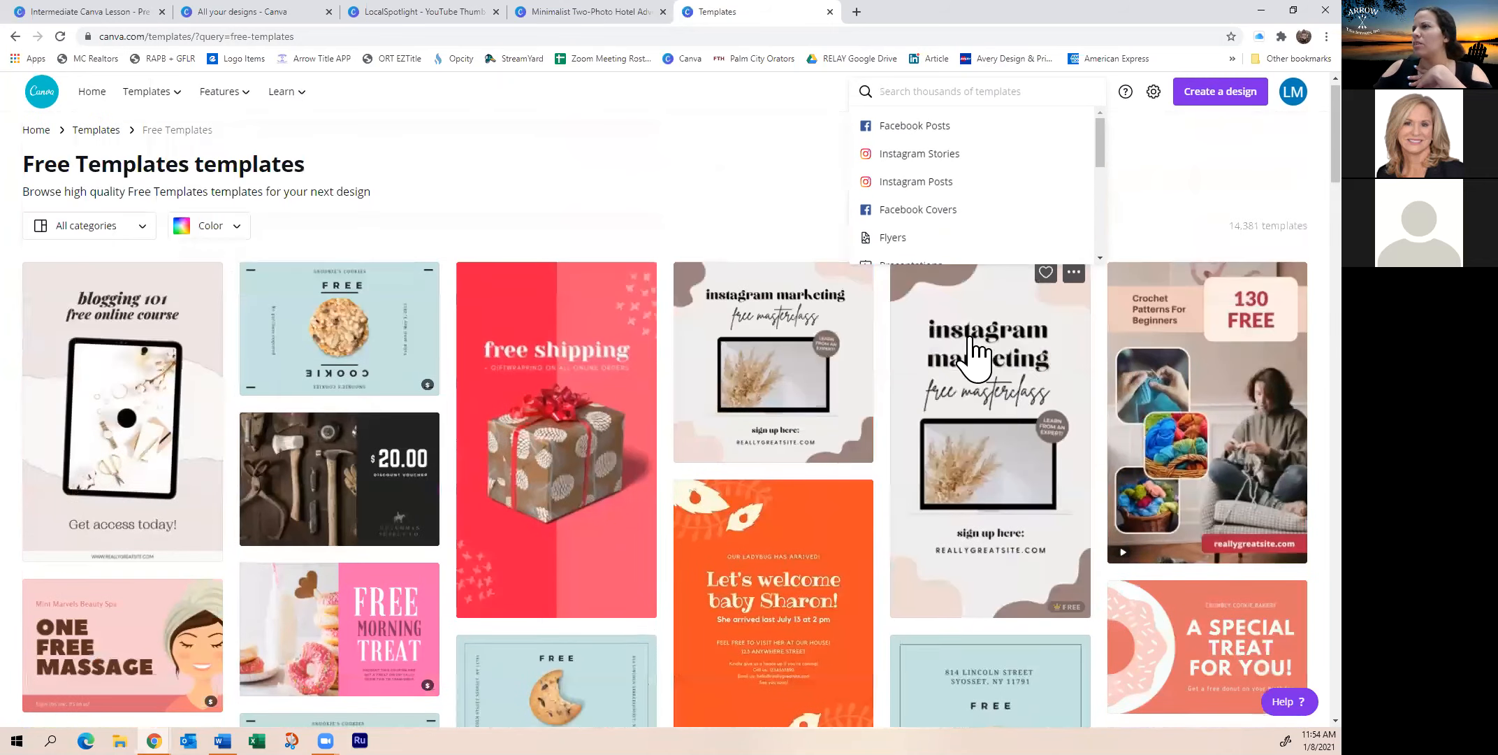
{"action": "left_click", "coordinate": [1272, 208]}
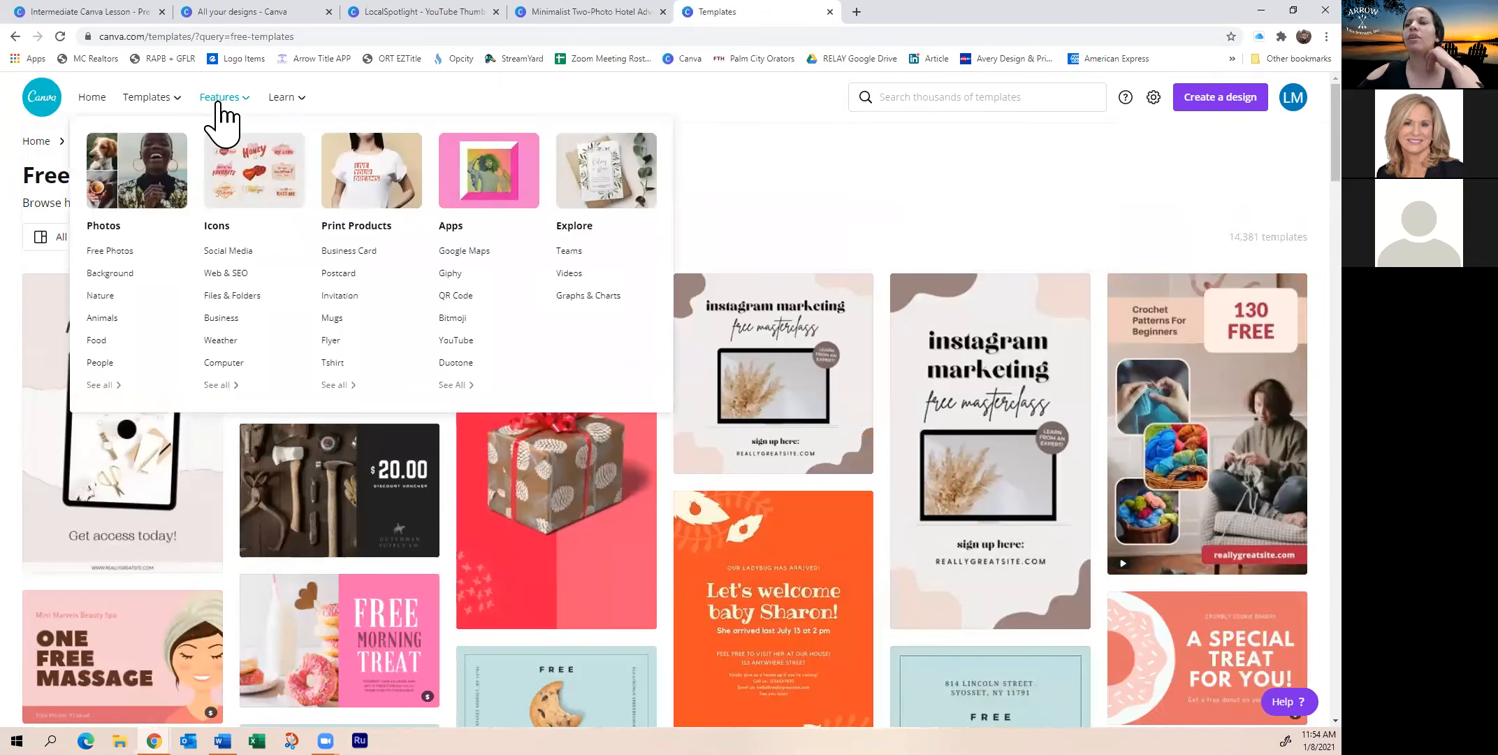
{"action": "left_click", "coordinate": [95, 144]}
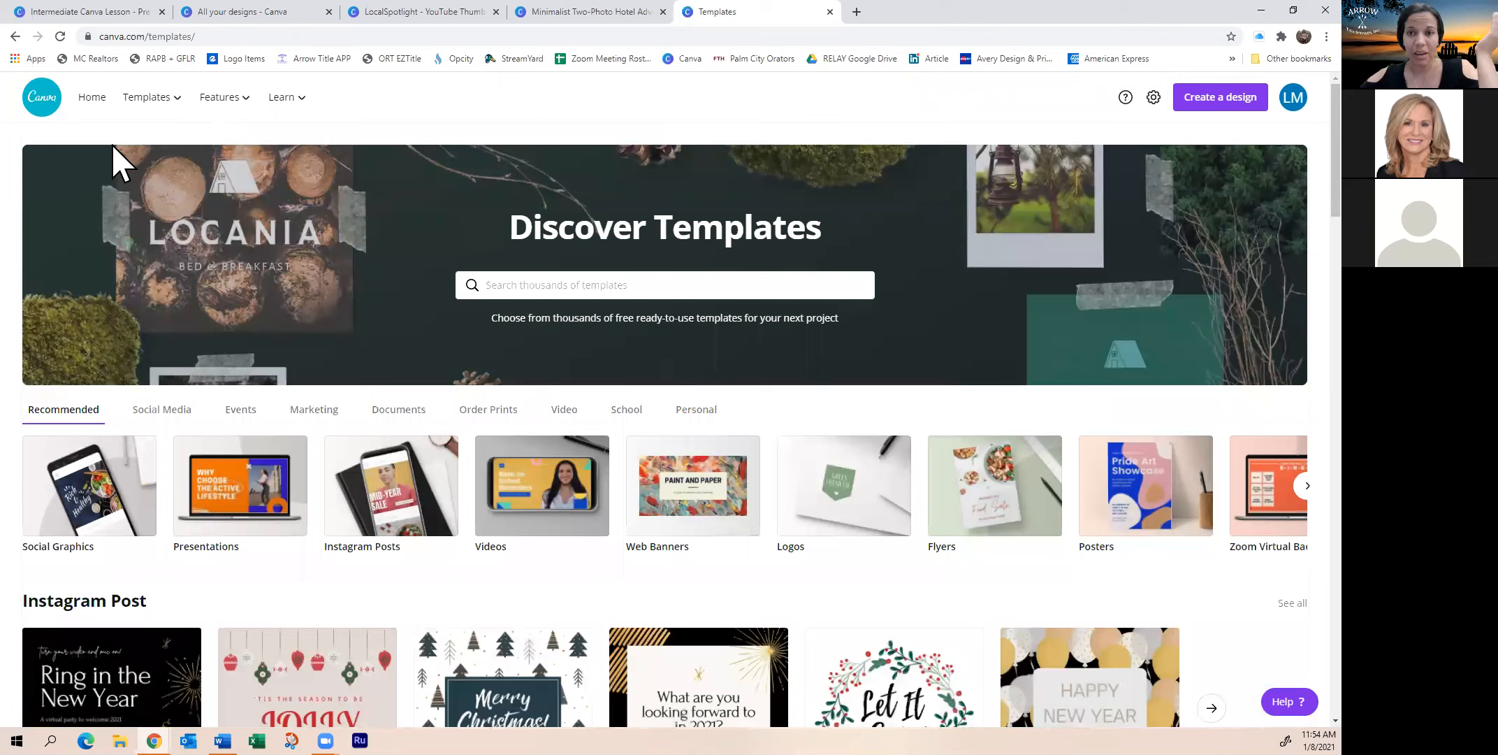
Check the hotel poster tab, then return to Discover Templates and dismiss the search suggestions
{"action": "left_click", "coordinate": [587, 13]}
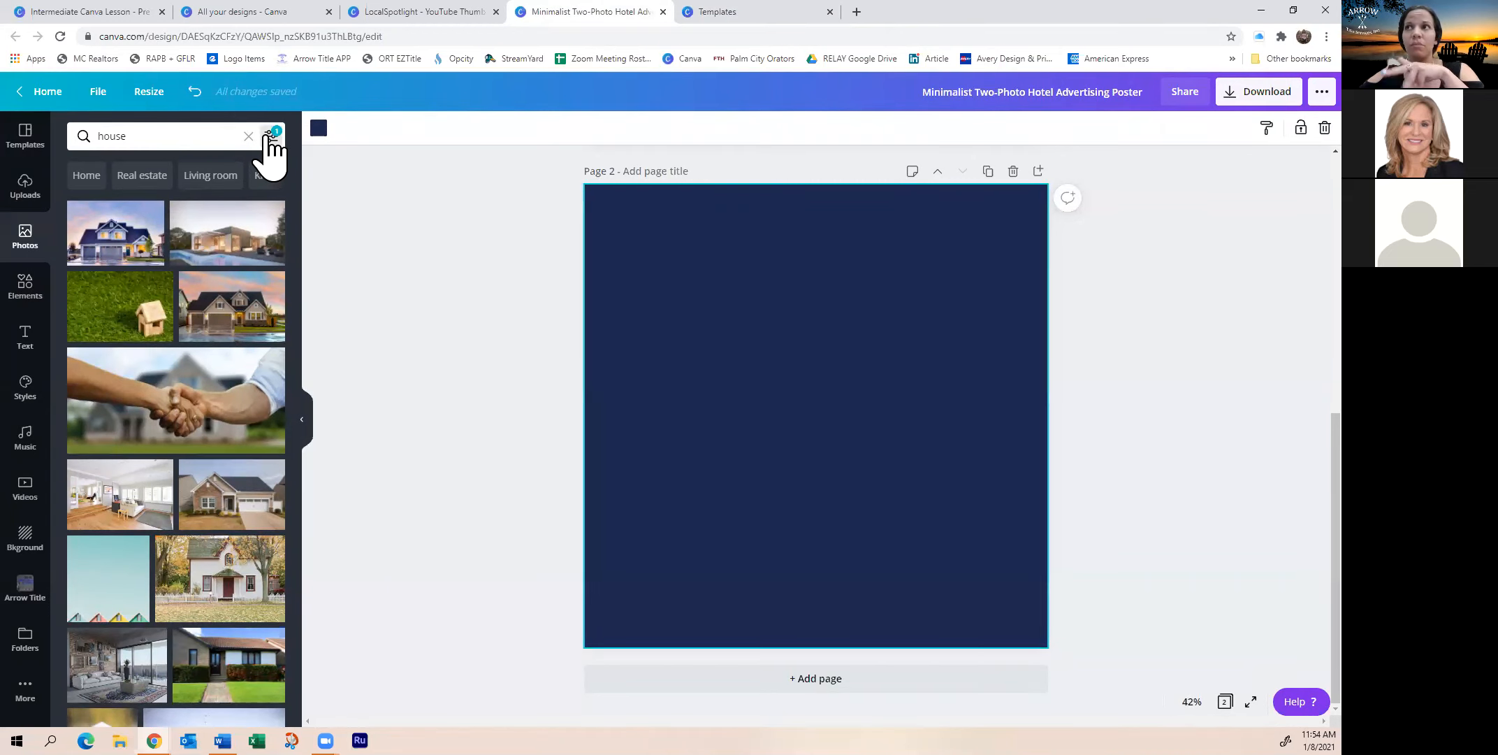
{"action": "left_click", "coordinate": [774, 15]}
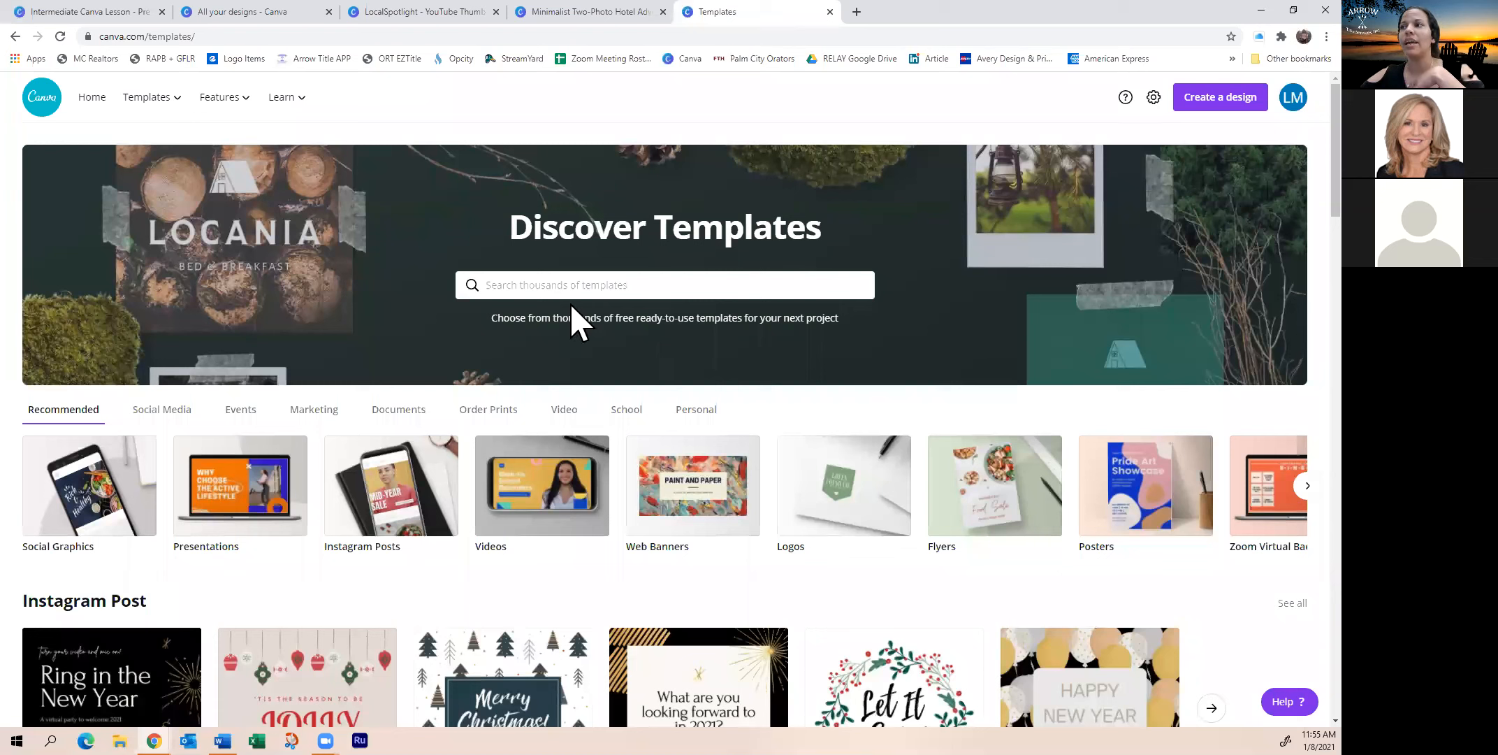
{"action": "left_click", "coordinate": [579, 288]}
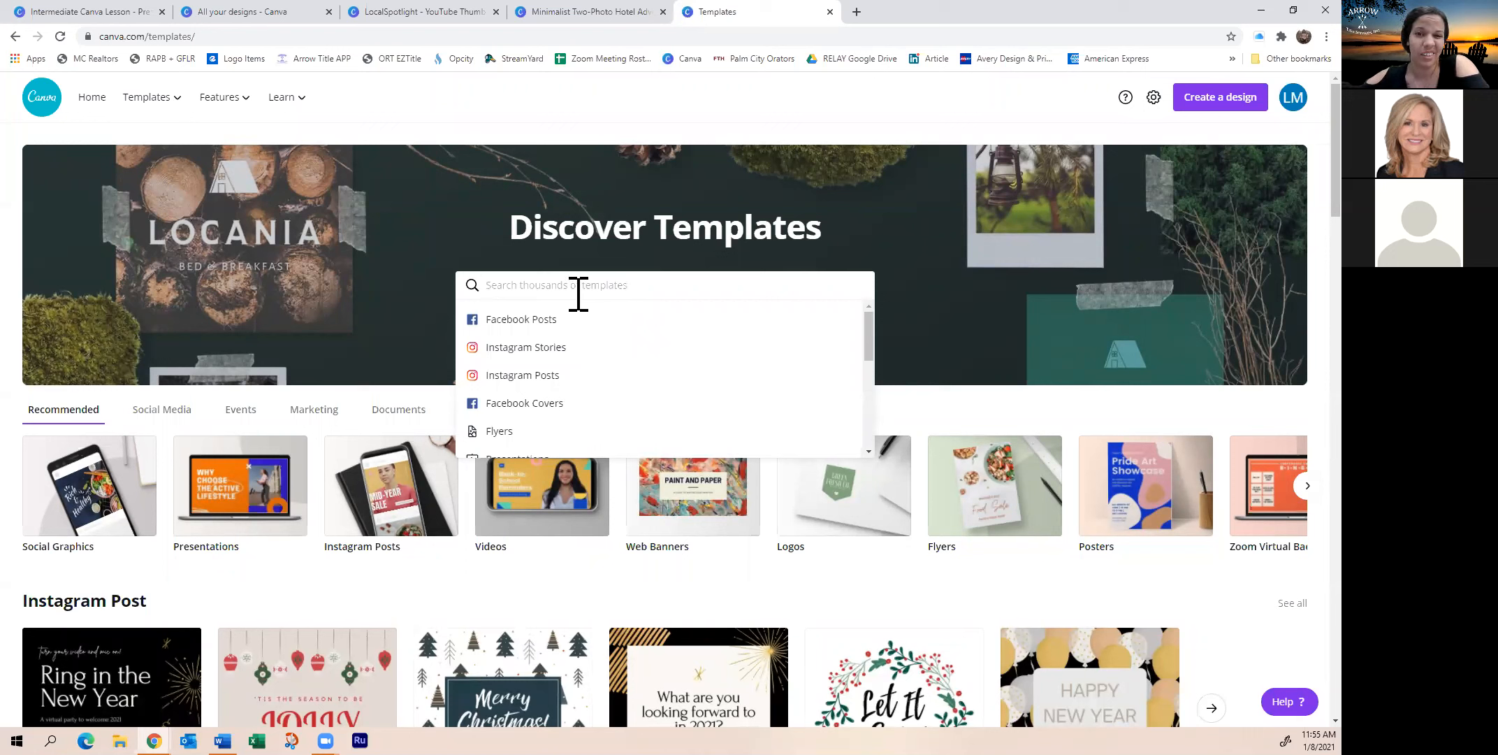
{"action": "left_click", "coordinate": [418, 323]}
Scroll the Templates page and go back to the Canva home dashboard
{"action": "scroll", "coordinate": [420, 293], "scroll_direction": "down", "scroll_amount": 3}
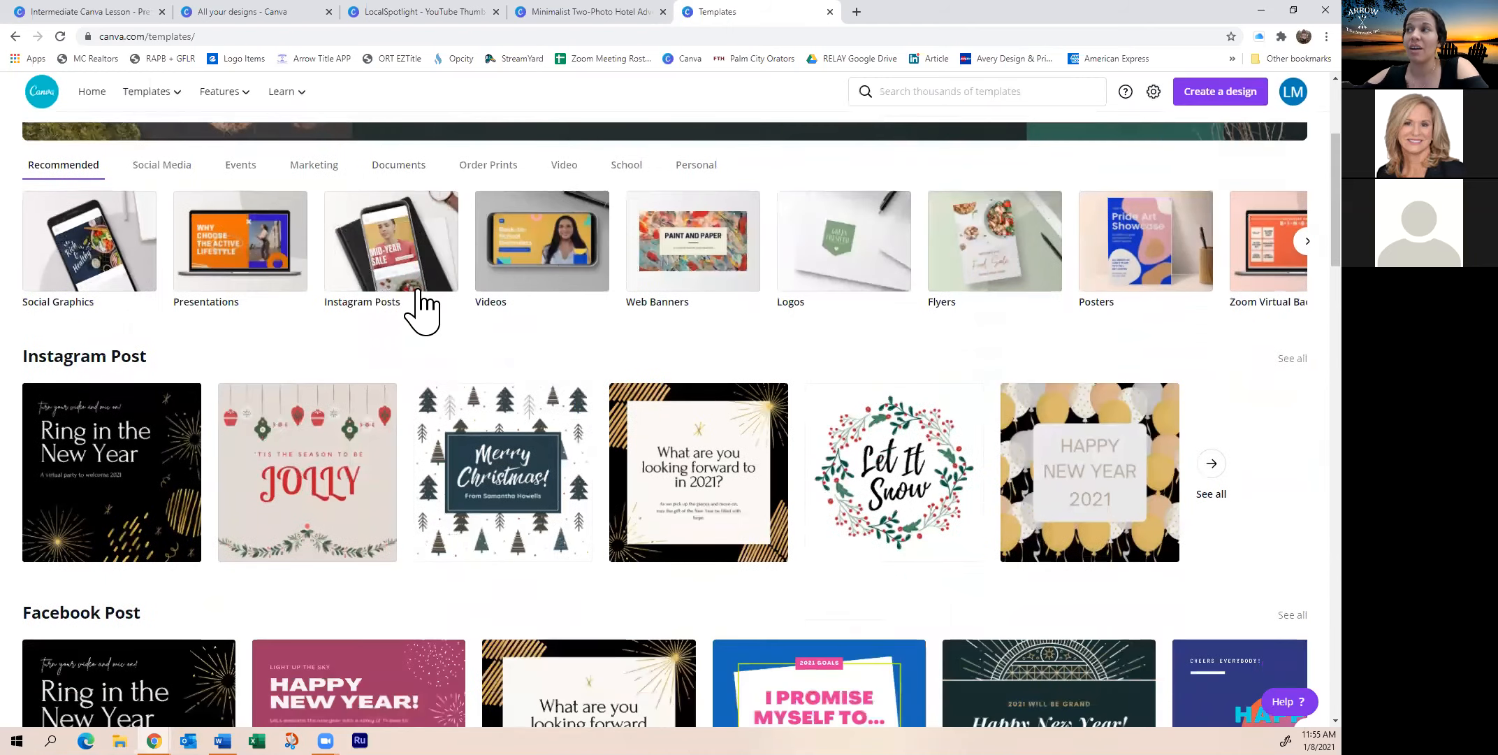
{"action": "scroll", "coordinate": [421, 308], "scroll_direction": "down", "scroll_amount": 10}
{"action": "scroll", "coordinate": [421, 308], "scroll_direction": "up", "scroll_amount": 5}
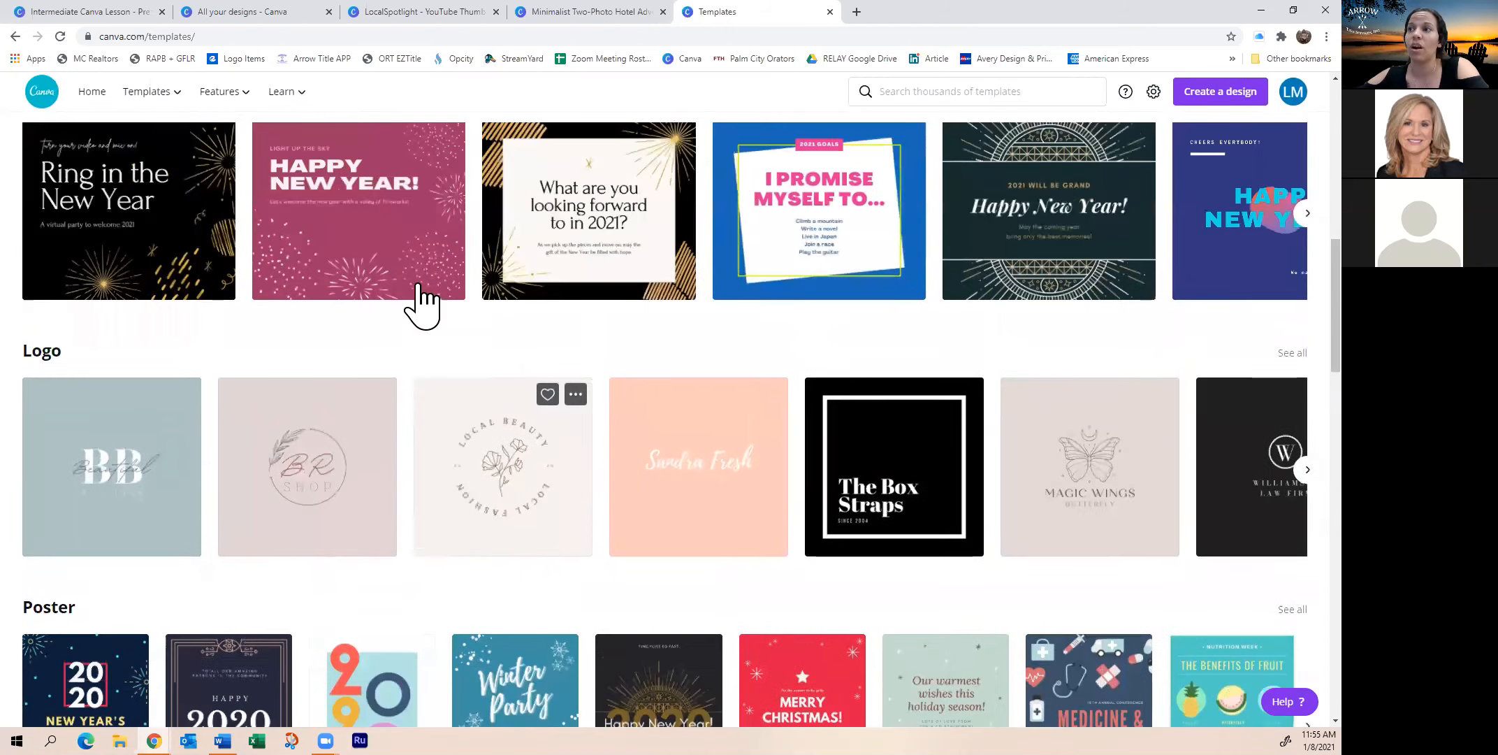
{"action": "scroll", "coordinate": [416, 301], "scroll_direction": "up", "scroll_amount": 5}
{"action": "scroll", "coordinate": [105, 105], "scroll_direction": "up", "scroll_amount": 5}
{"action": "left_click", "coordinate": [101, 98]}
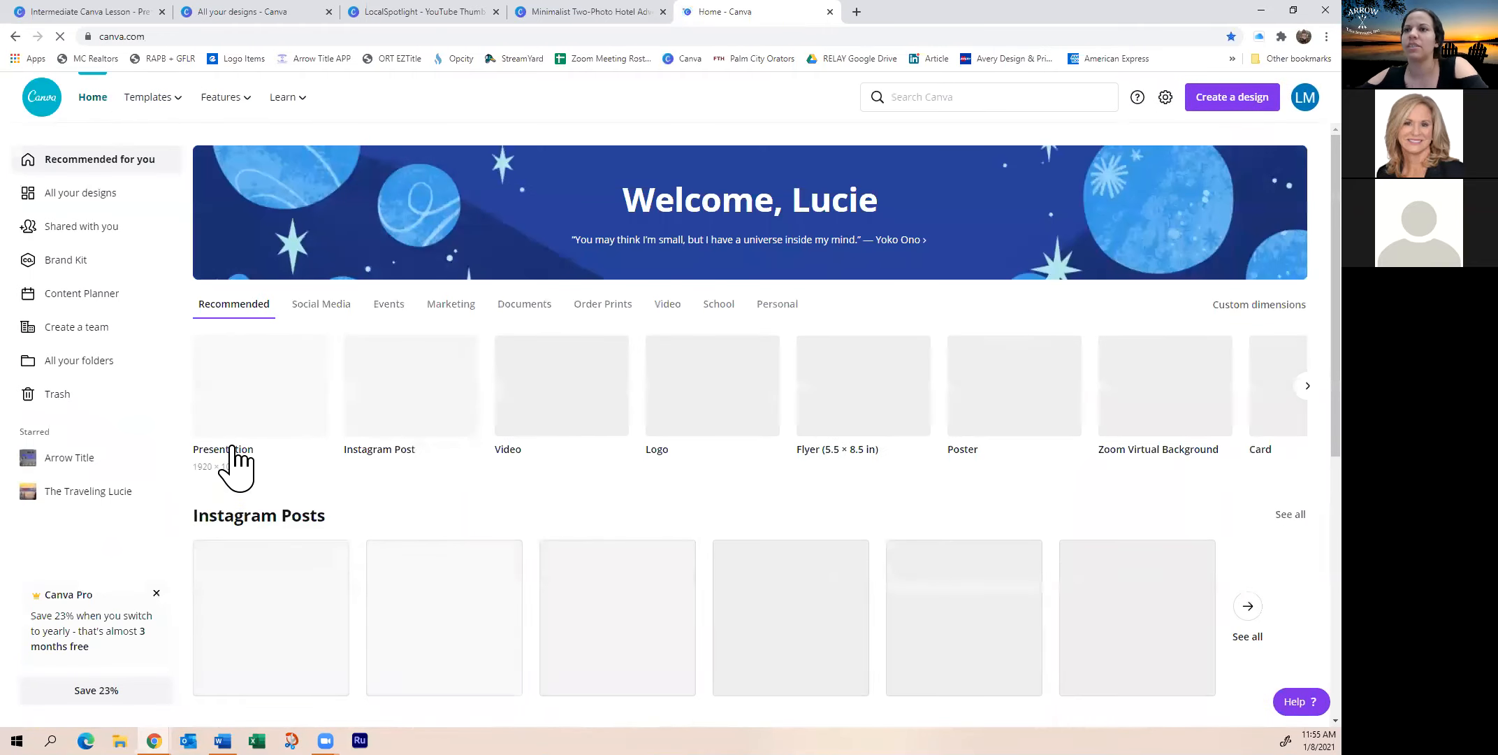
{"action": "scroll", "coordinate": [202, 392], "scroll_direction": "down", "scroll_amount": 2}
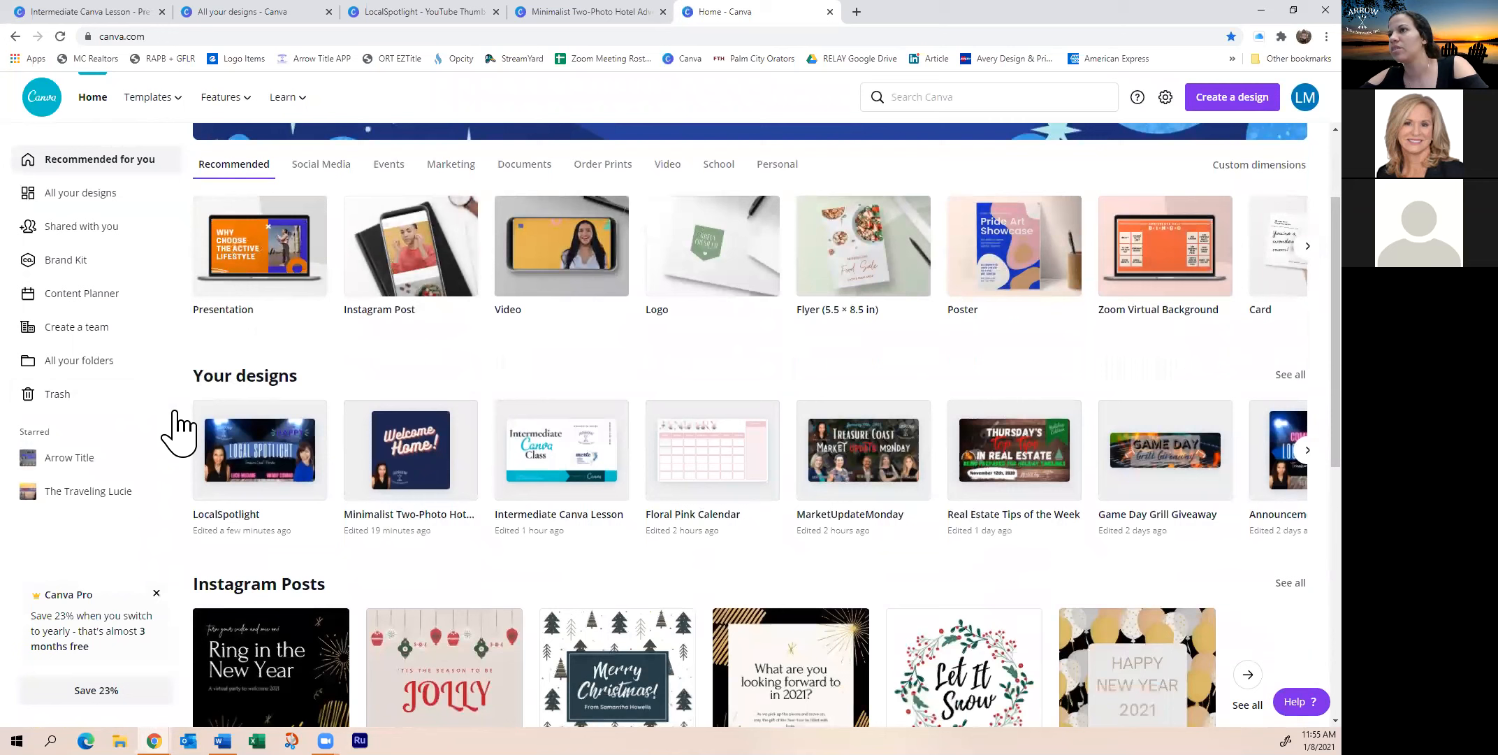
{"action": "scroll", "coordinate": [802, 329], "scroll_direction": "up", "scroll_amount": 2}
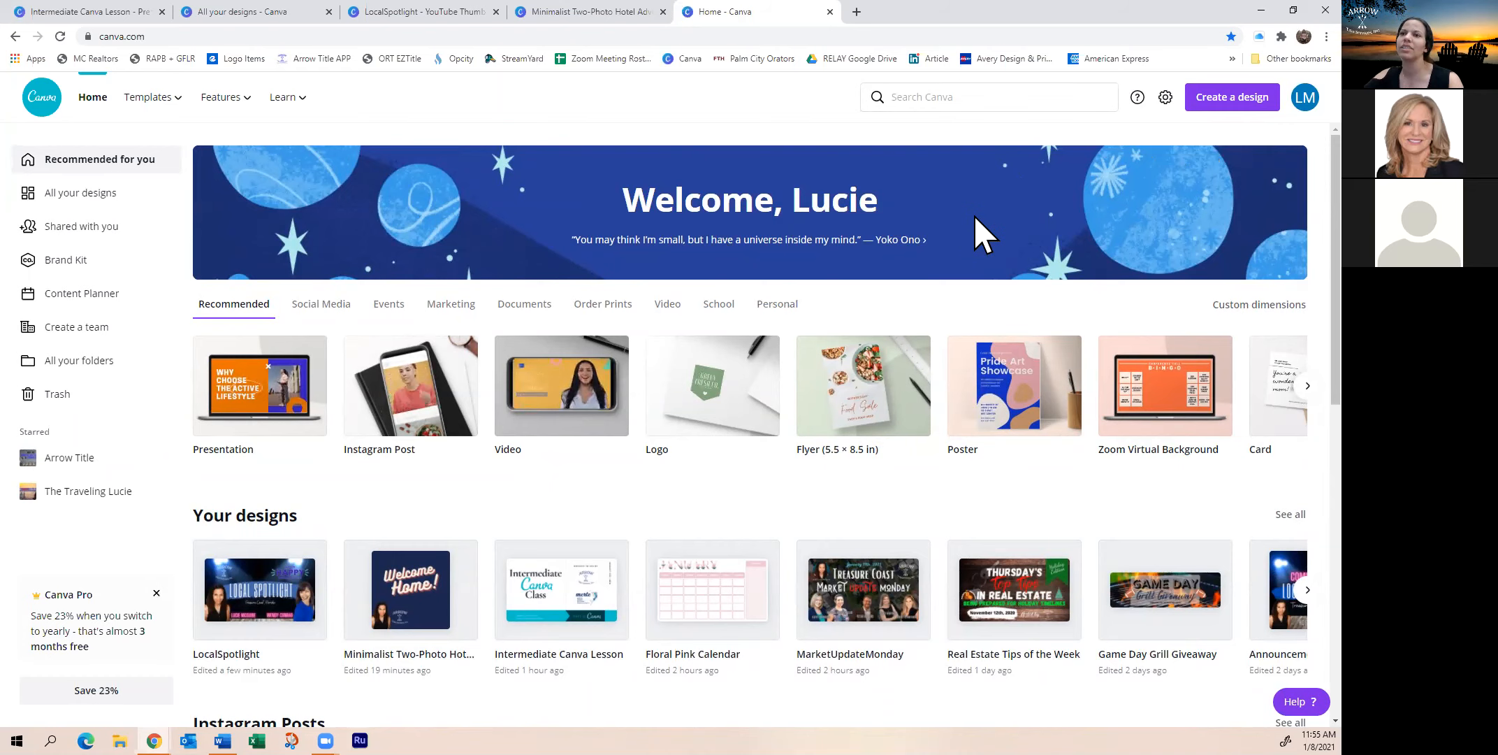
{"action": "scroll", "coordinate": [401, 468], "scroll_direction": "down", "scroll_amount": 2}
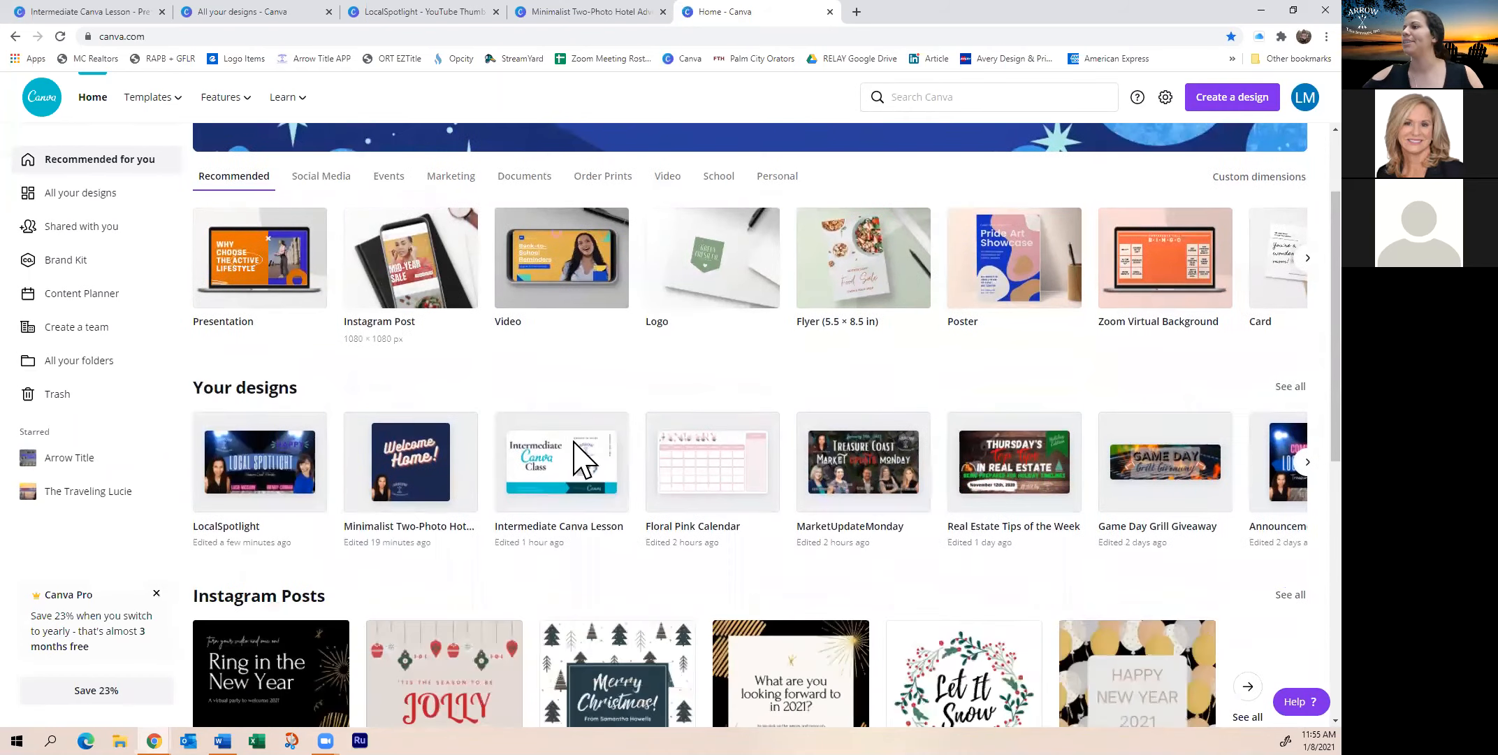
{"action": "scroll", "coordinate": [587, 454], "scroll_direction": "down", "scroll_amount": 5}
{"action": "scroll", "coordinate": [598, 251], "scroll_direction": "up", "scroll_amount": 2}
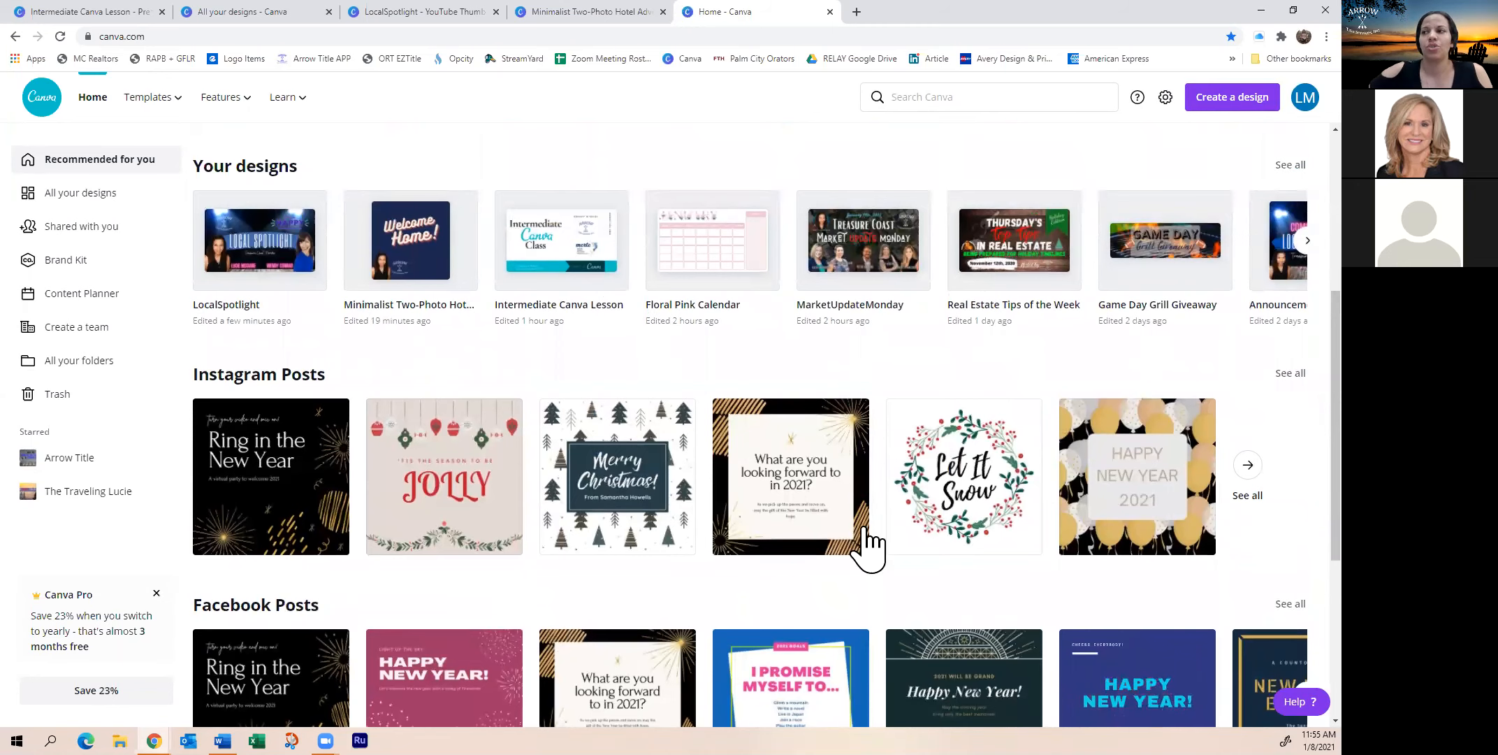
{"action": "scroll", "coordinate": [740, 489], "scroll_direction": "up", "scroll_amount": 1}
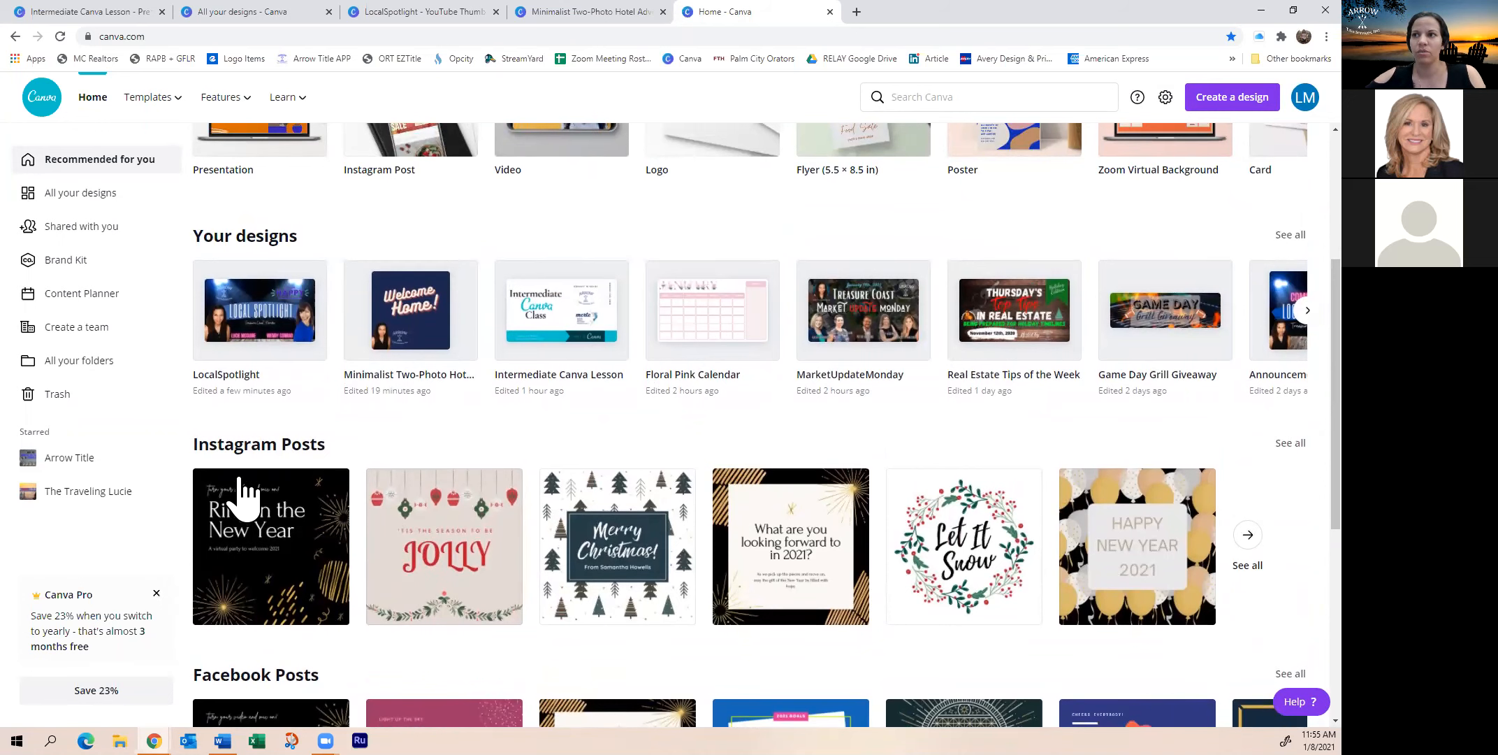
Scroll through the full Instagram Post template set, then switch back to the hotel poster tab
{"action": "left_click", "coordinate": [272, 451]}
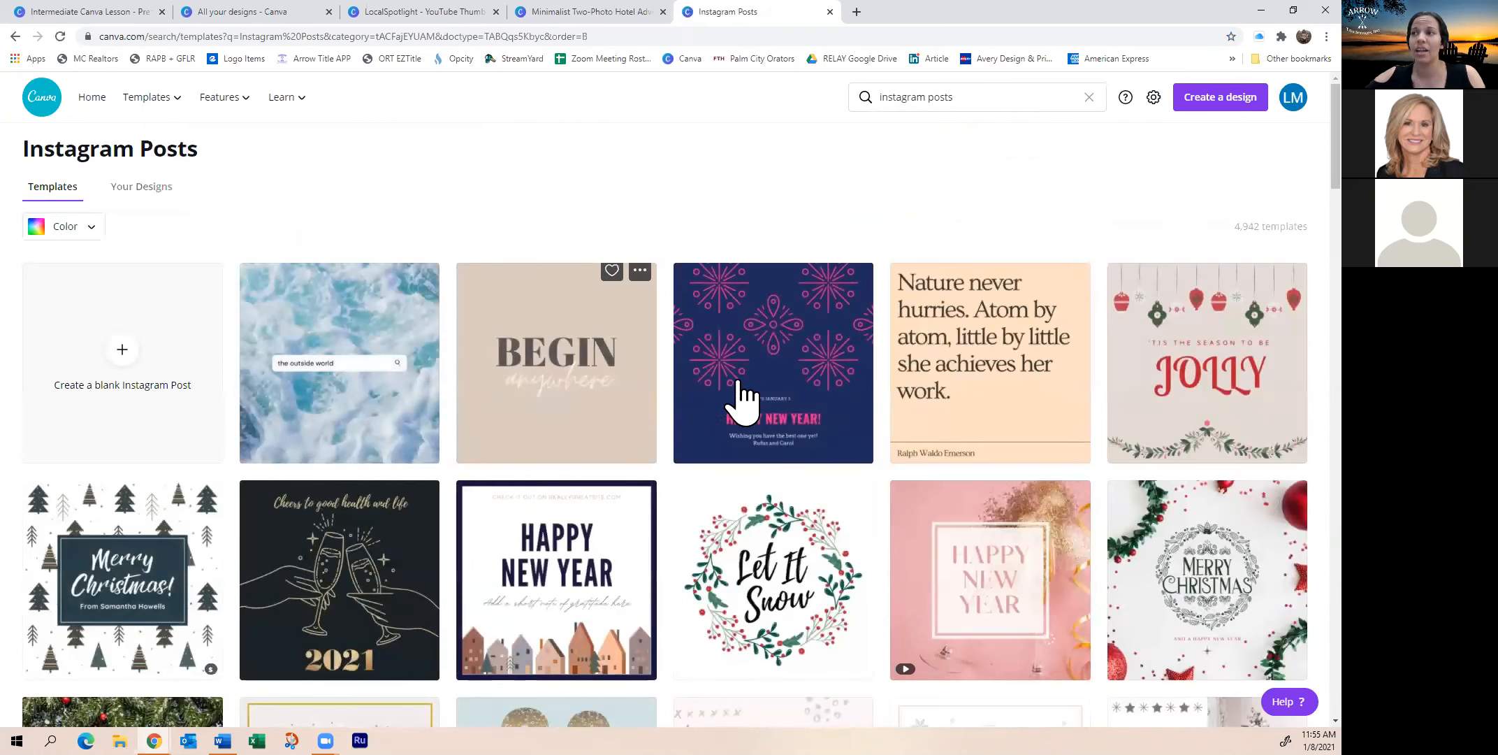
{"action": "scroll", "coordinate": [755, 601], "scroll_direction": "down", "scroll_amount": 3}
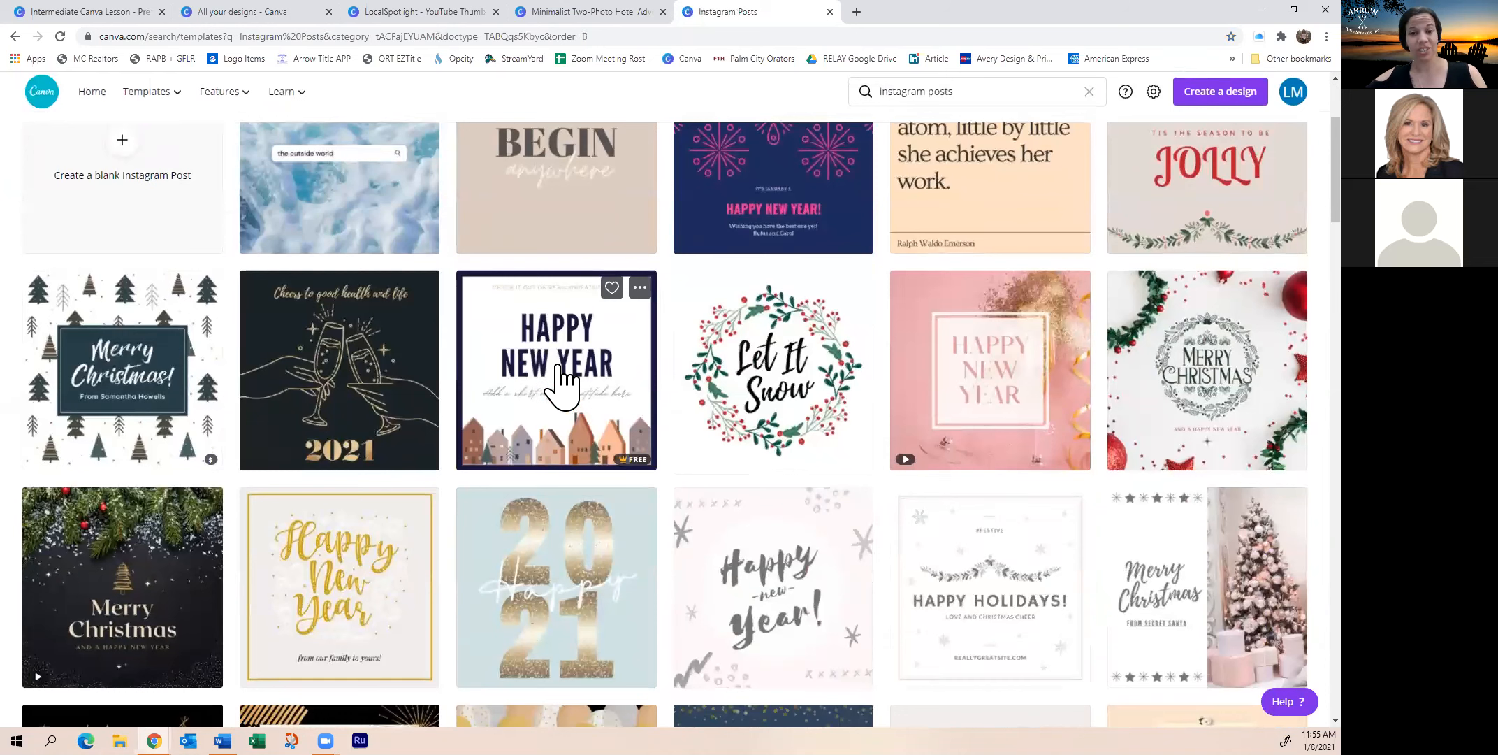
{"action": "scroll", "coordinate": [566, 378], "scroll_direction": "down", "scroll_amount": 1}
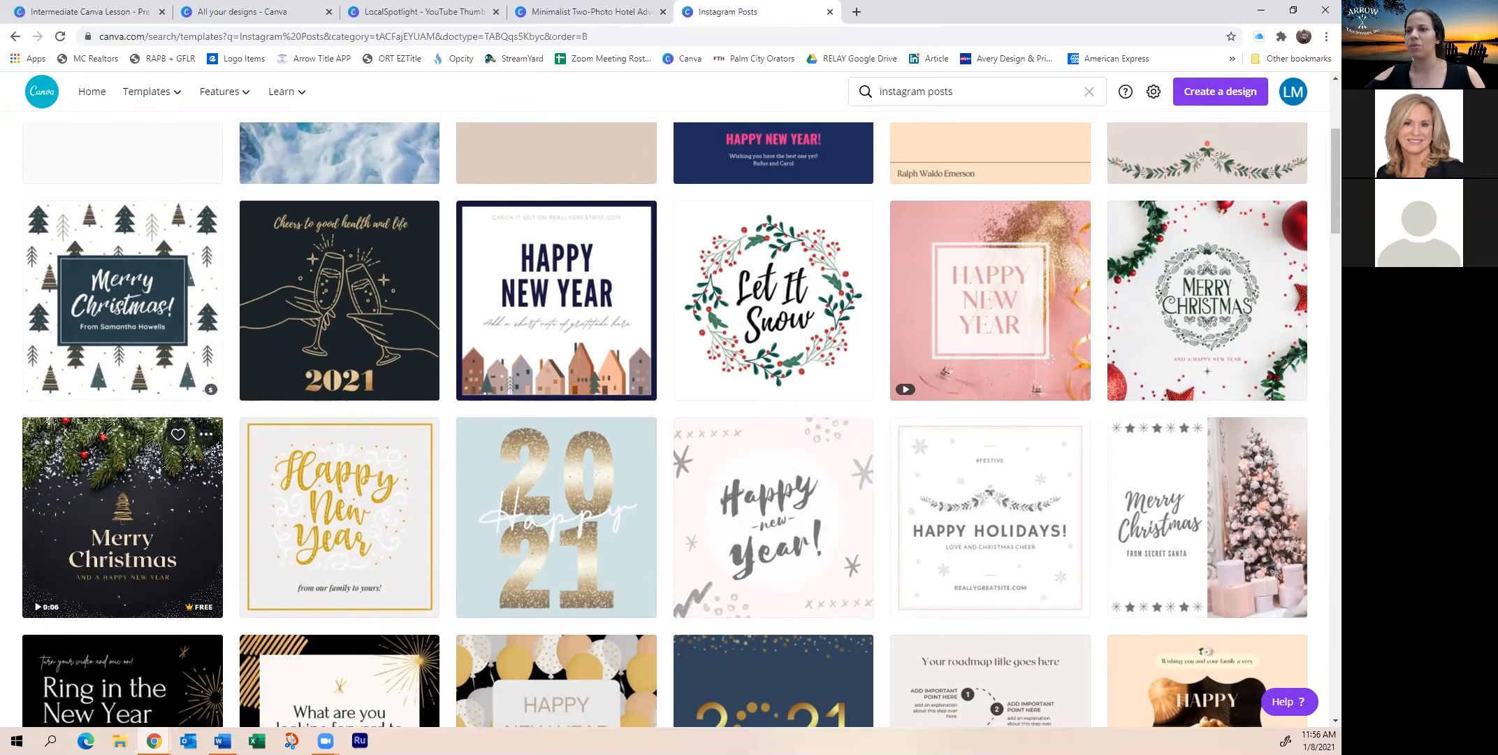
{"action": "scroll", "coordinate": [140, 559], "scroll_direction": "down", "scroll_amount": 3}
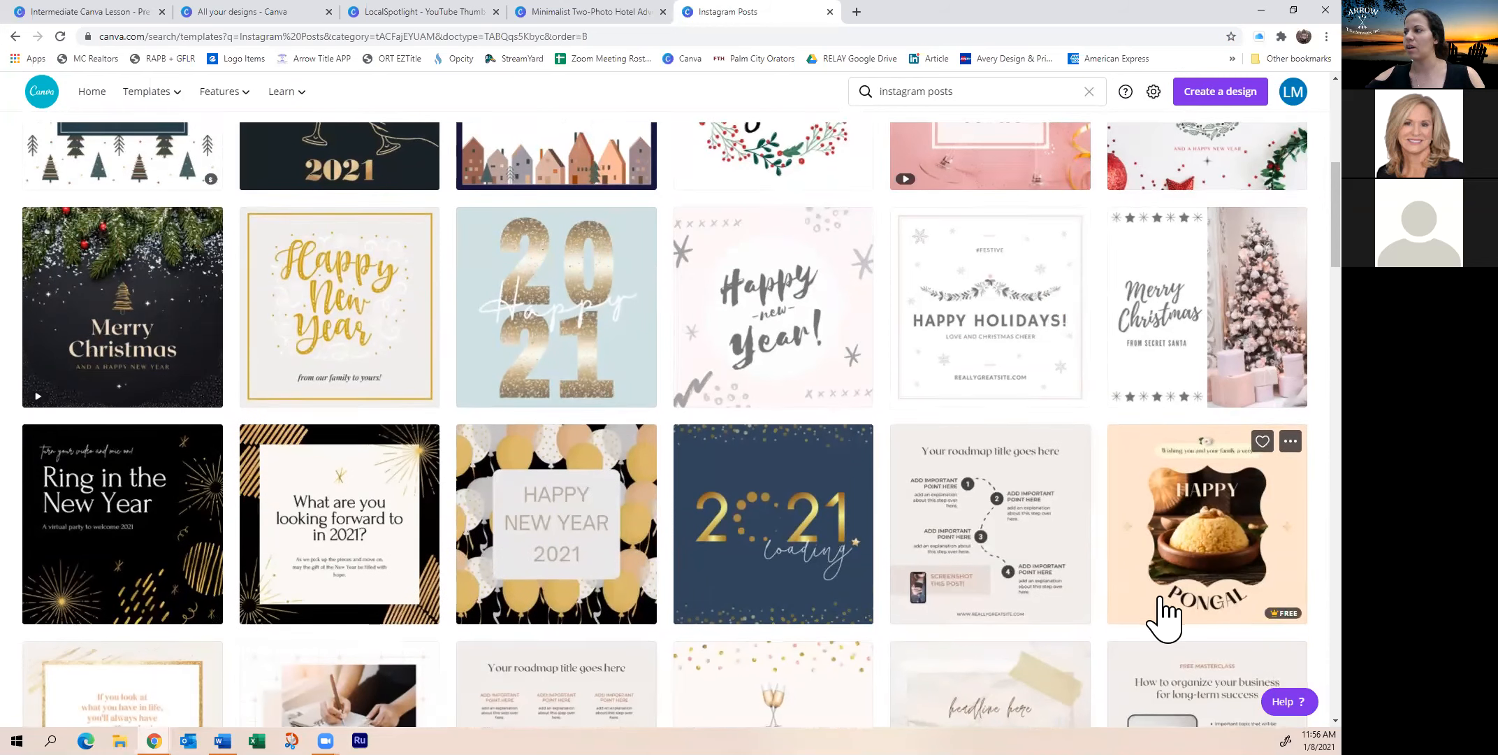
{"action": "scroll", "coordinate": [1161, 612], "scroll_direction": "down", "scroll_amount": 2}
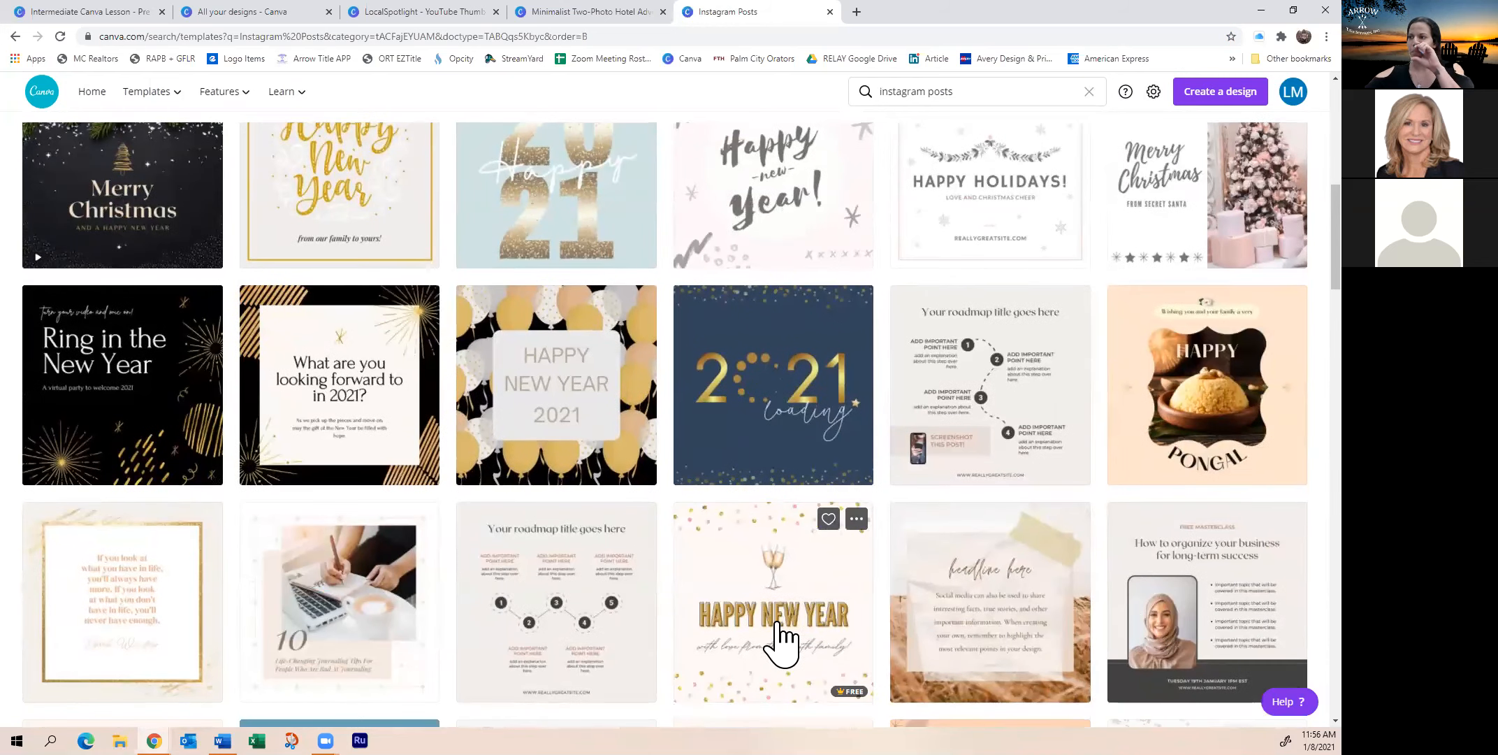
{"action": "scroll", "coordinate": [776, 532], "scroll_direction": "up", "scroll_amount": 7}
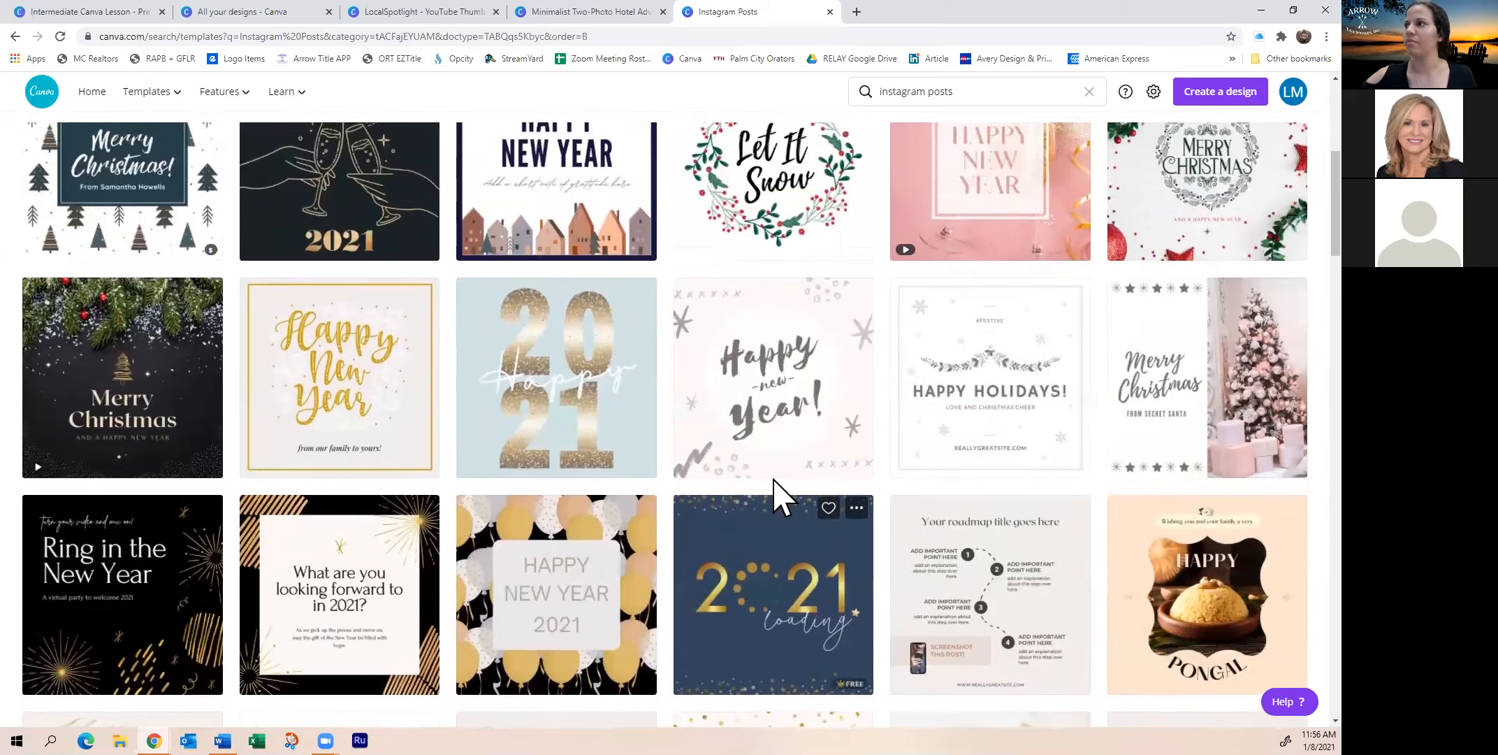
{"action": "scroll", "coordinate": [120, 269], "scroll_direction": "up", "scroll_amount": 2}
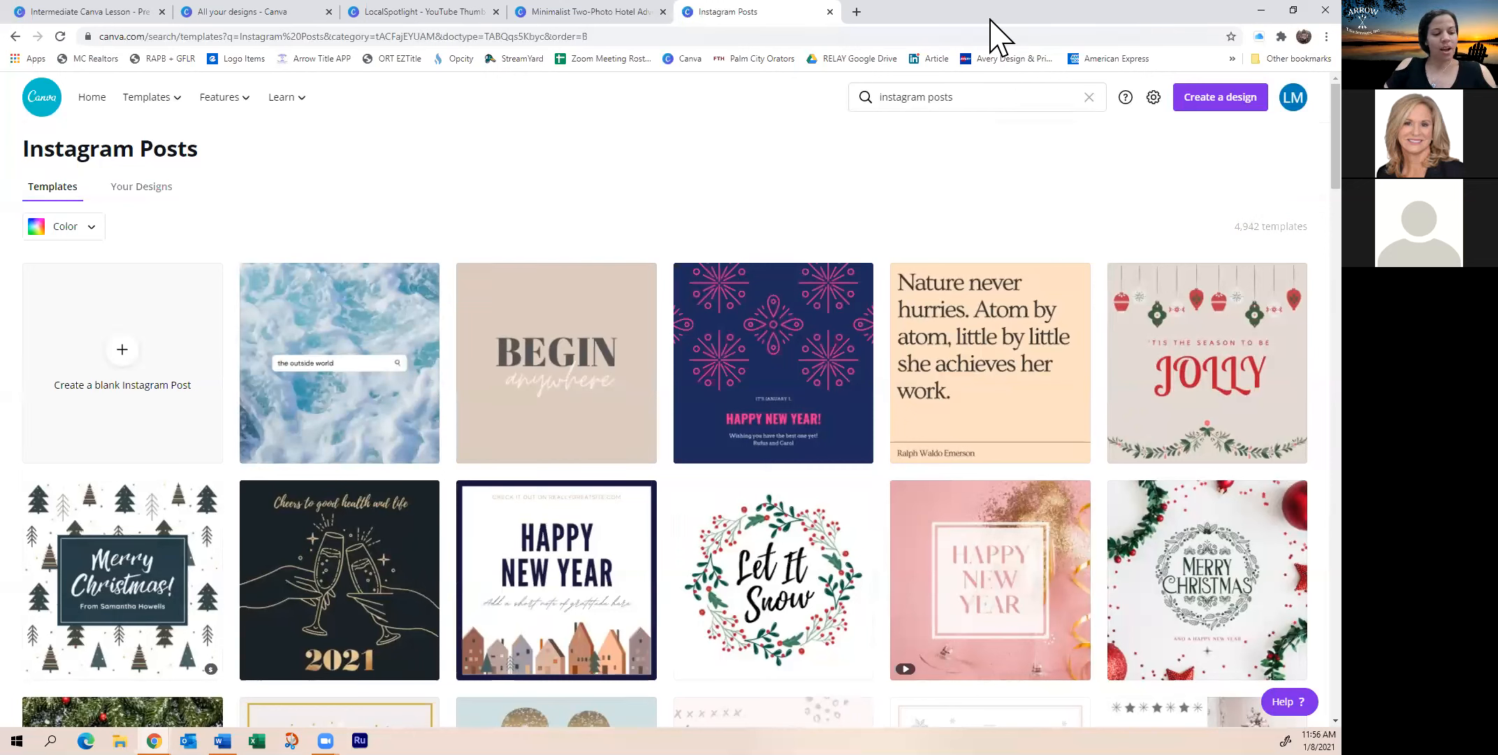
{"action": "left_click", "coordinate": [579, 13]}
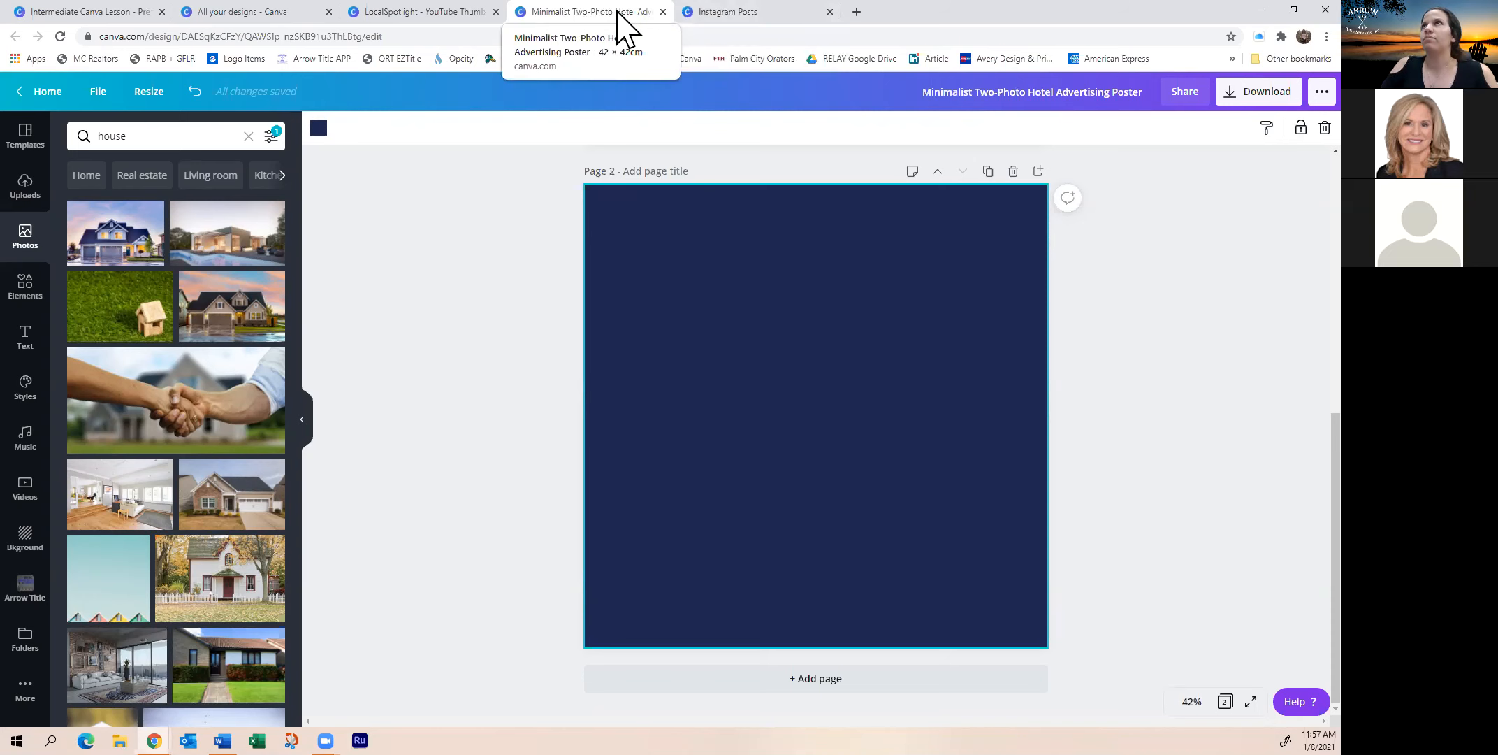
Replace the template search query with 'houses' and run the search
{"action": "left_click", "coordinate": [737, 12]}
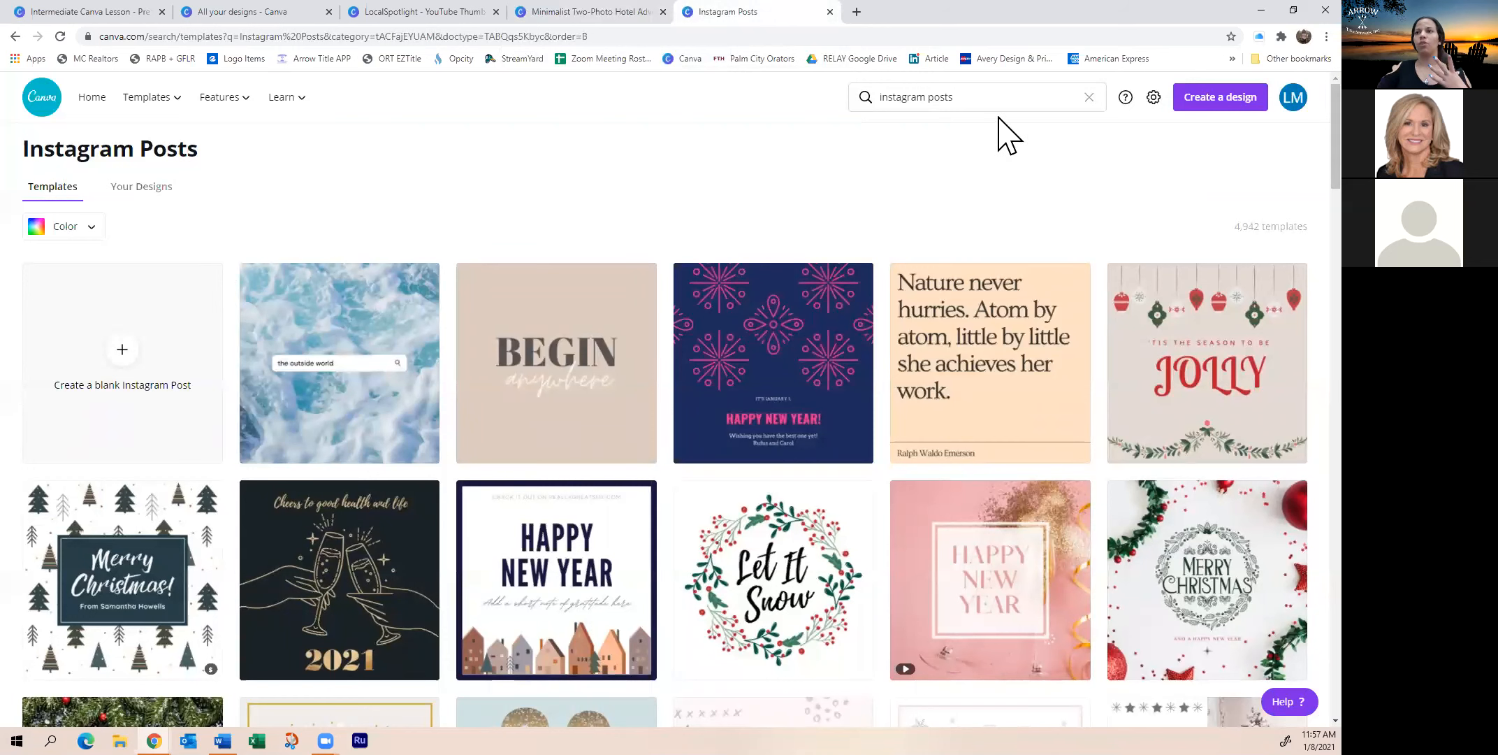
{"action": "triple_click", "coordinate": [980, 97]}
{"action": "key", "text": "BackSpace"}
{"action": "type", "text": "houses"}
{"action": "key", "text": "Return"}
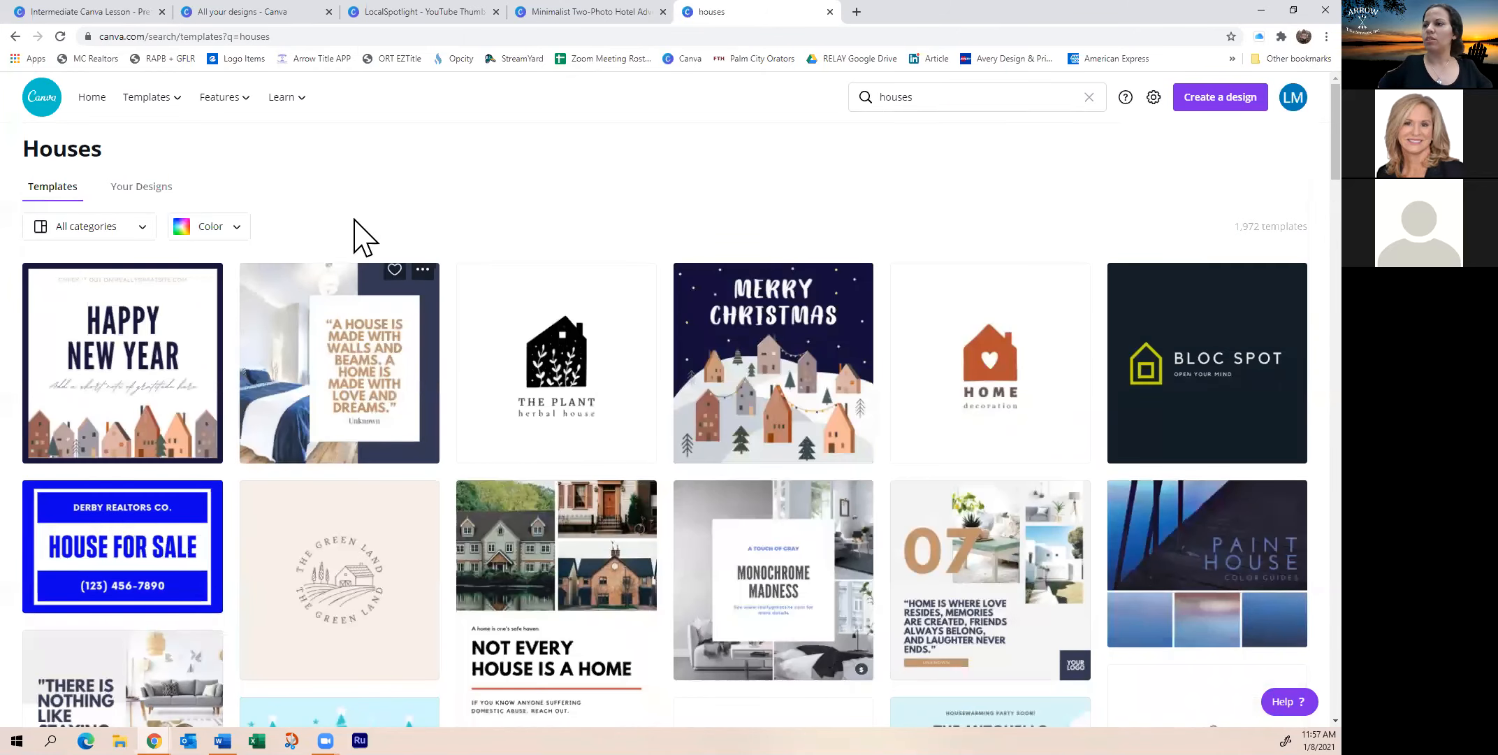
Scroll through the 1,972 house templates, then return to the poster design
{"action": "scroll", "coordinate": [420, 352], "scroll_direction": "down", "scroll_amount": 3}
{"action": "scroll", "coordinate": [576, 234], "scroll_direction": "down", "scroll_amount": 10}
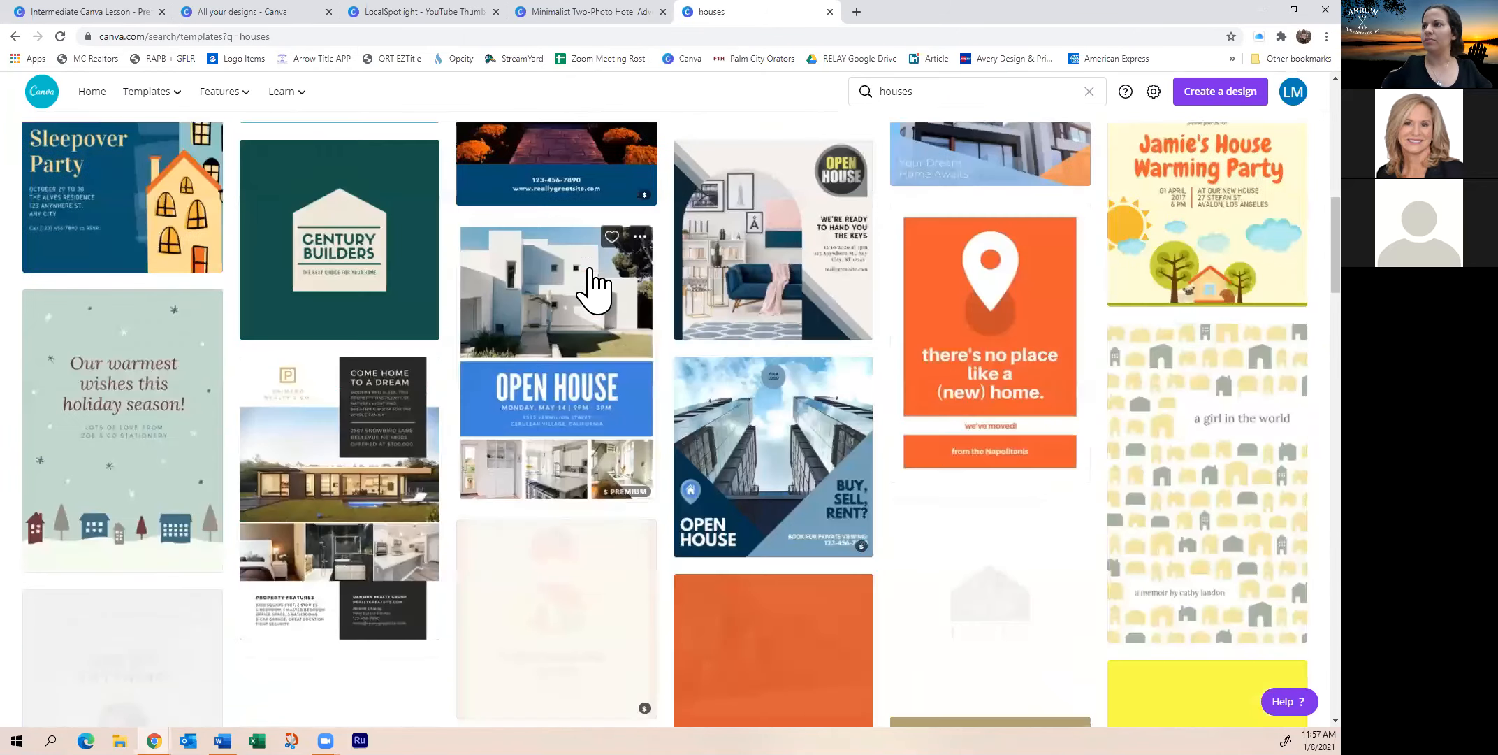
{"action": "scroll", "coordinate": [632, 315], "scroll_direction": "down", "scroll_amount": 15}
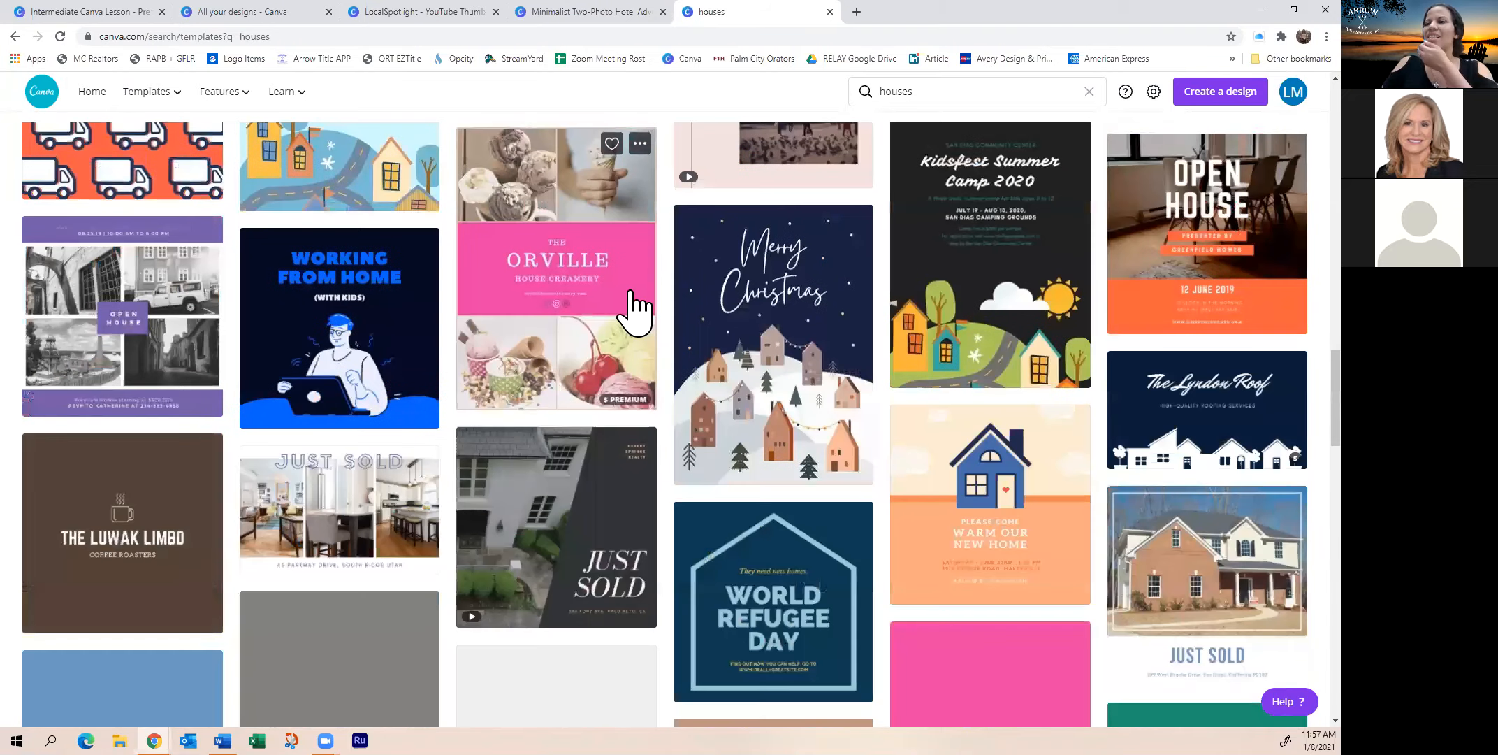
{"action": "scroll", "coordinate": [632, 308], "scroll_direction": "down", "scroll_amount": 4}
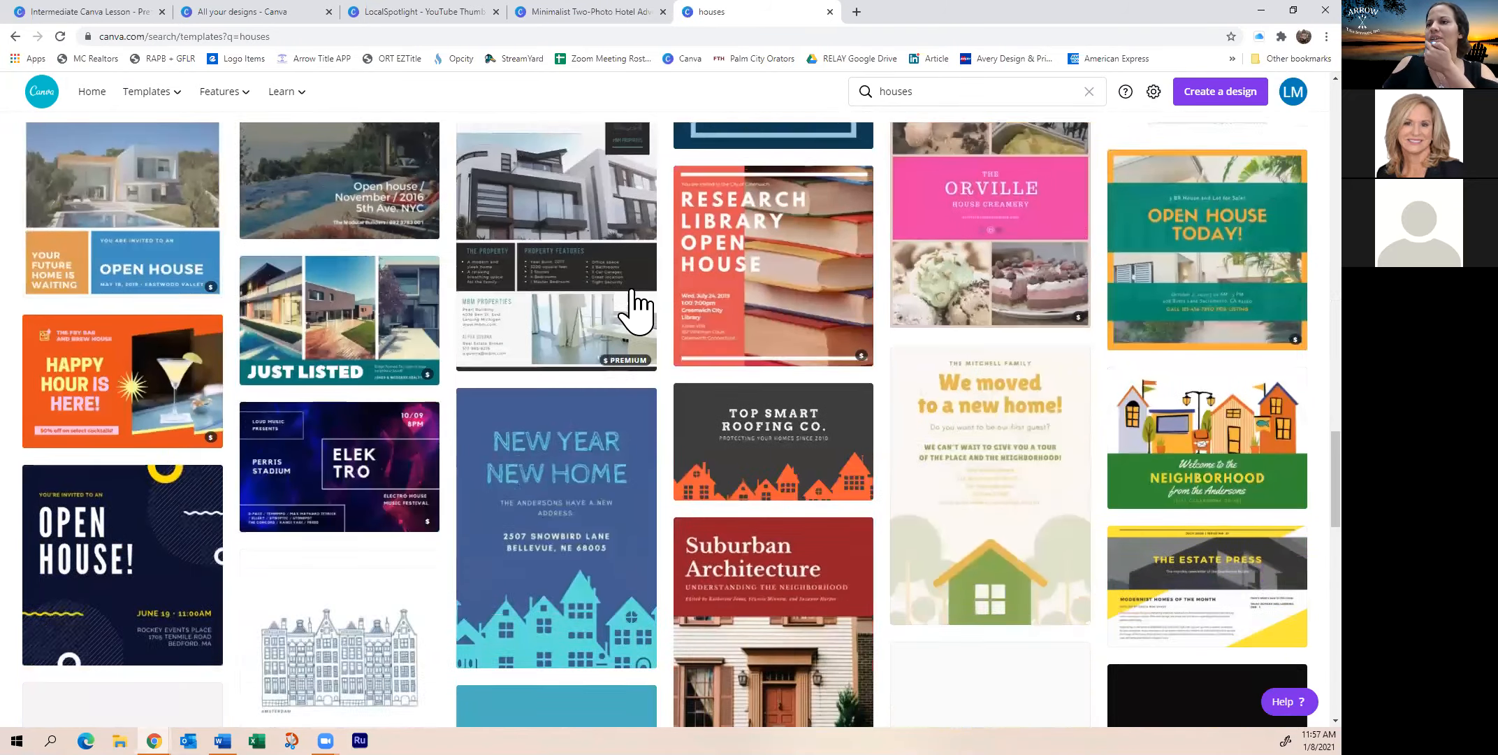
{"action": "scroll", "coordinate": [635, 308], "scroll_direction": "down", "scroll_amount": 4}
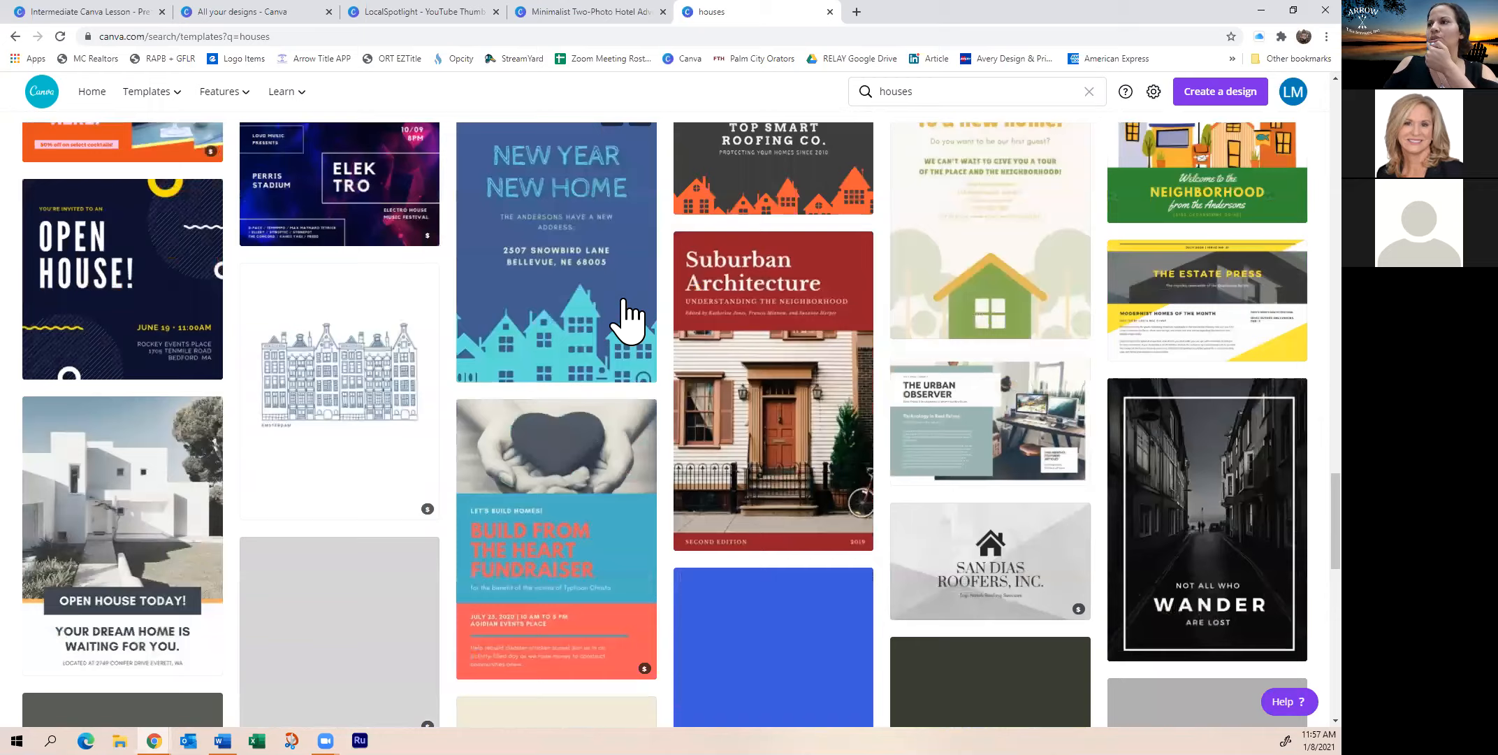
{"action": "scroll", "coordinate": [633, 316], "scroll_direction": "down", "scroll_amount": 5}
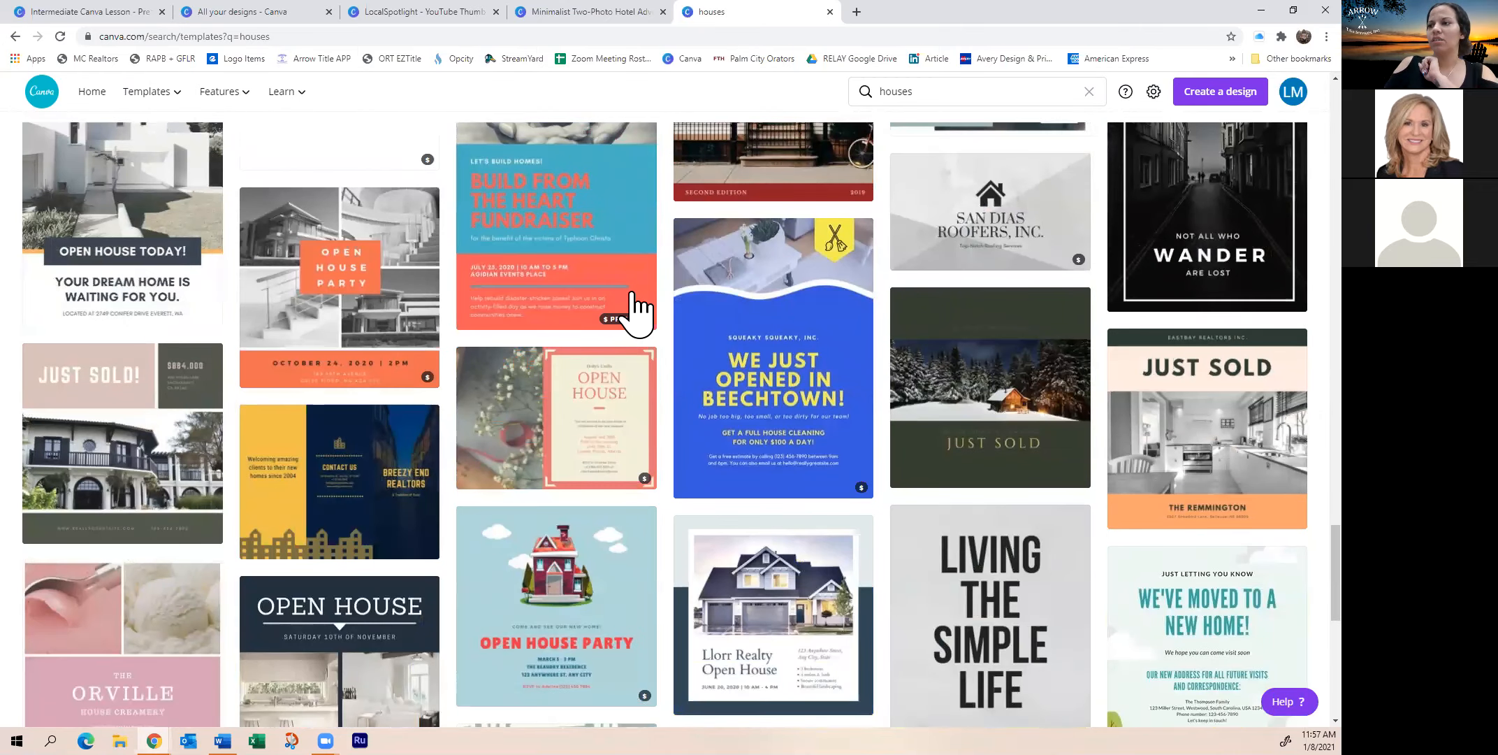
{"action": "scroll", "coordinate": [632, 308], "scroll_direction": "down", "scroll_amount": 2}
{"action": "scroll", "coordinate": [636, 313], "scroll_direction": "up", "scroll_amount": 4}
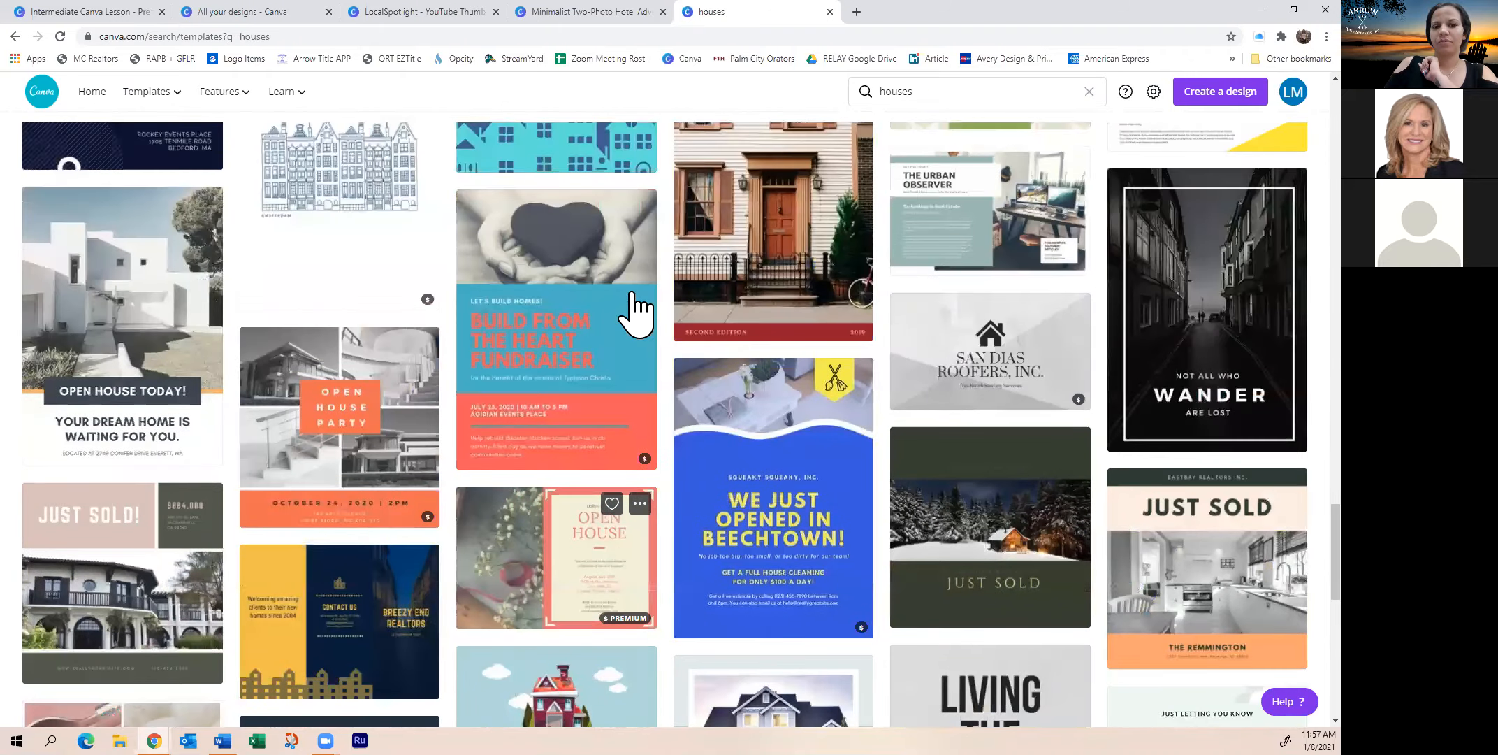
{"action": "scroll", "coordinate": [635, 313], "scroll_direction": "up", "scroll_amount": 20}
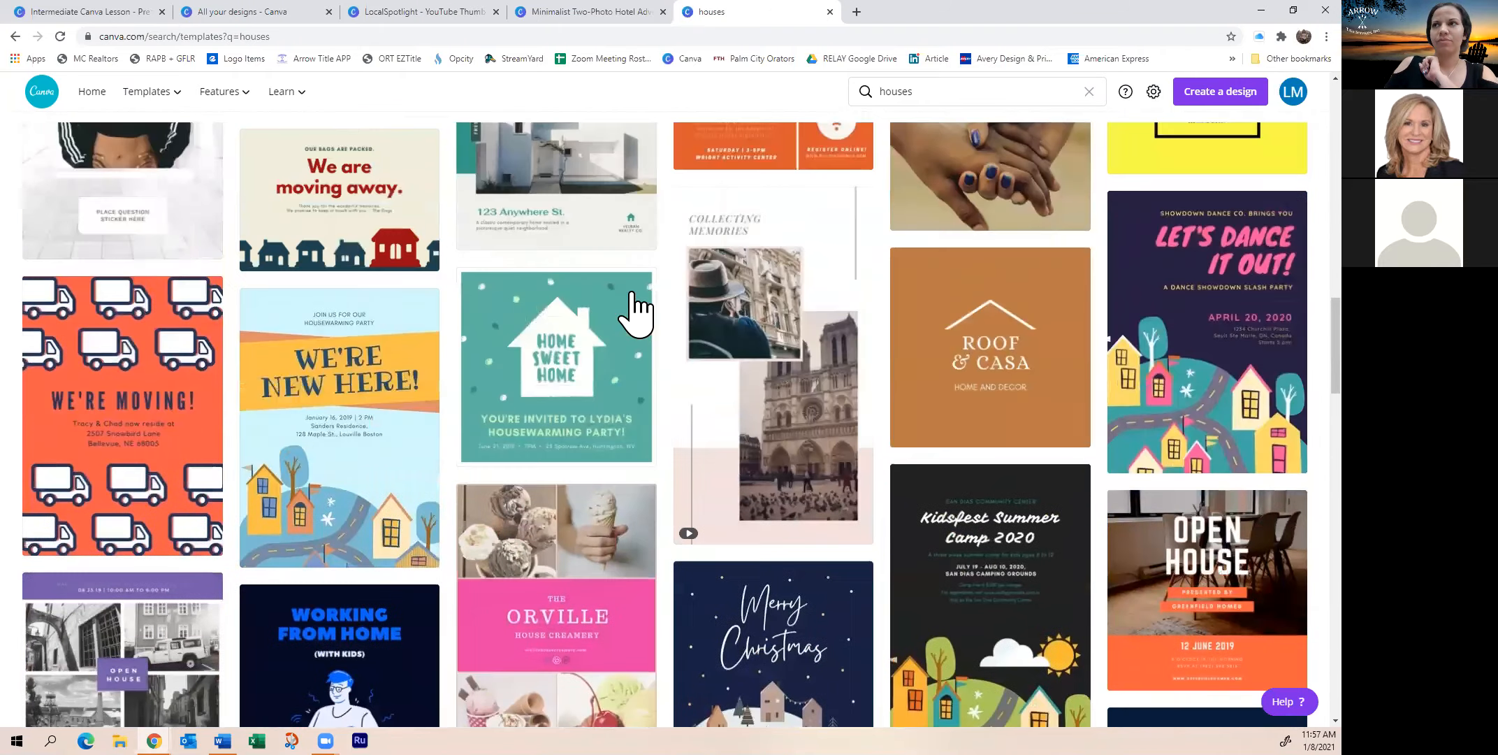
{"action": "scroll", "coordinate": [636, 312], "scroll_direction": "up", "scroll_amount": 10}
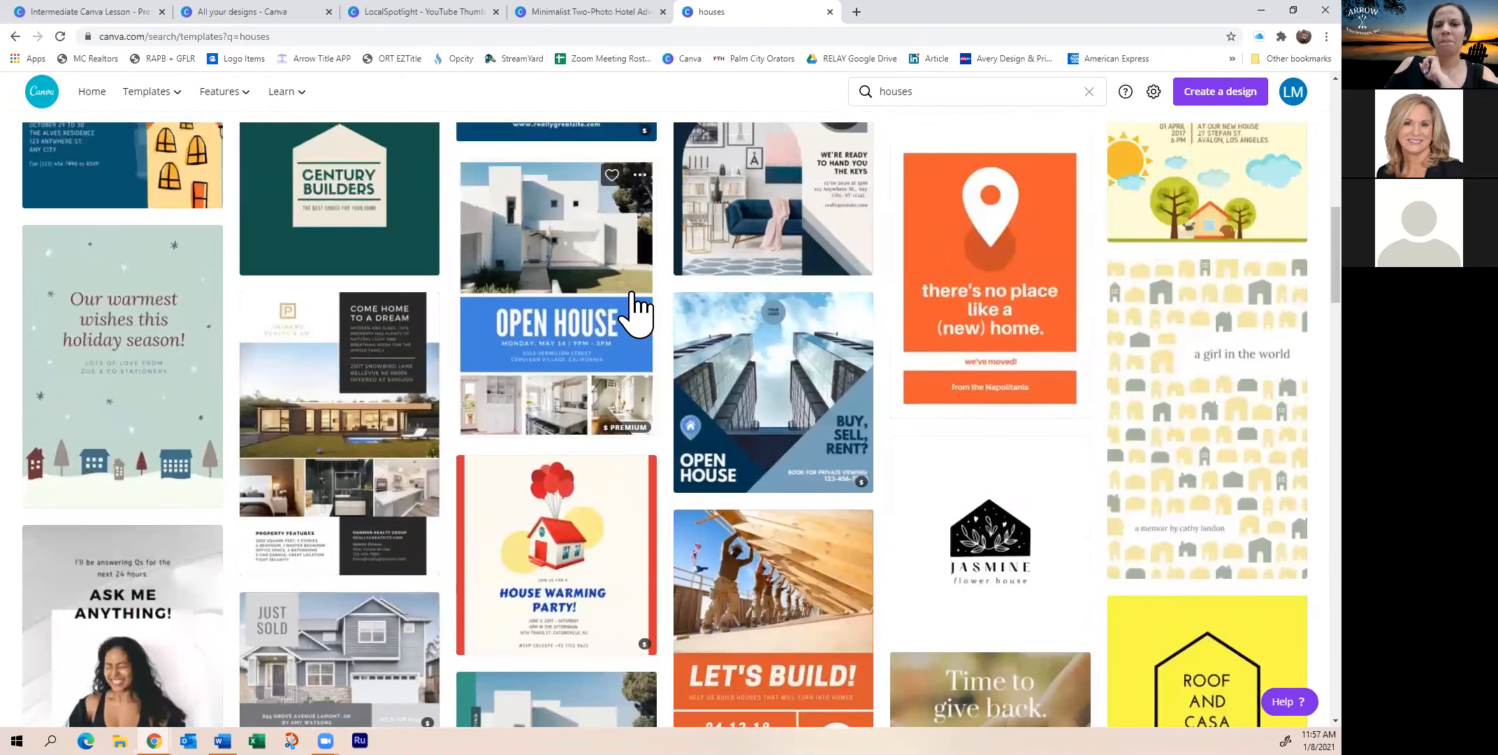
{"action": "scroll", "coordinate": [636, 307], "scroll_direction": "up", "scroll_amount": 10}
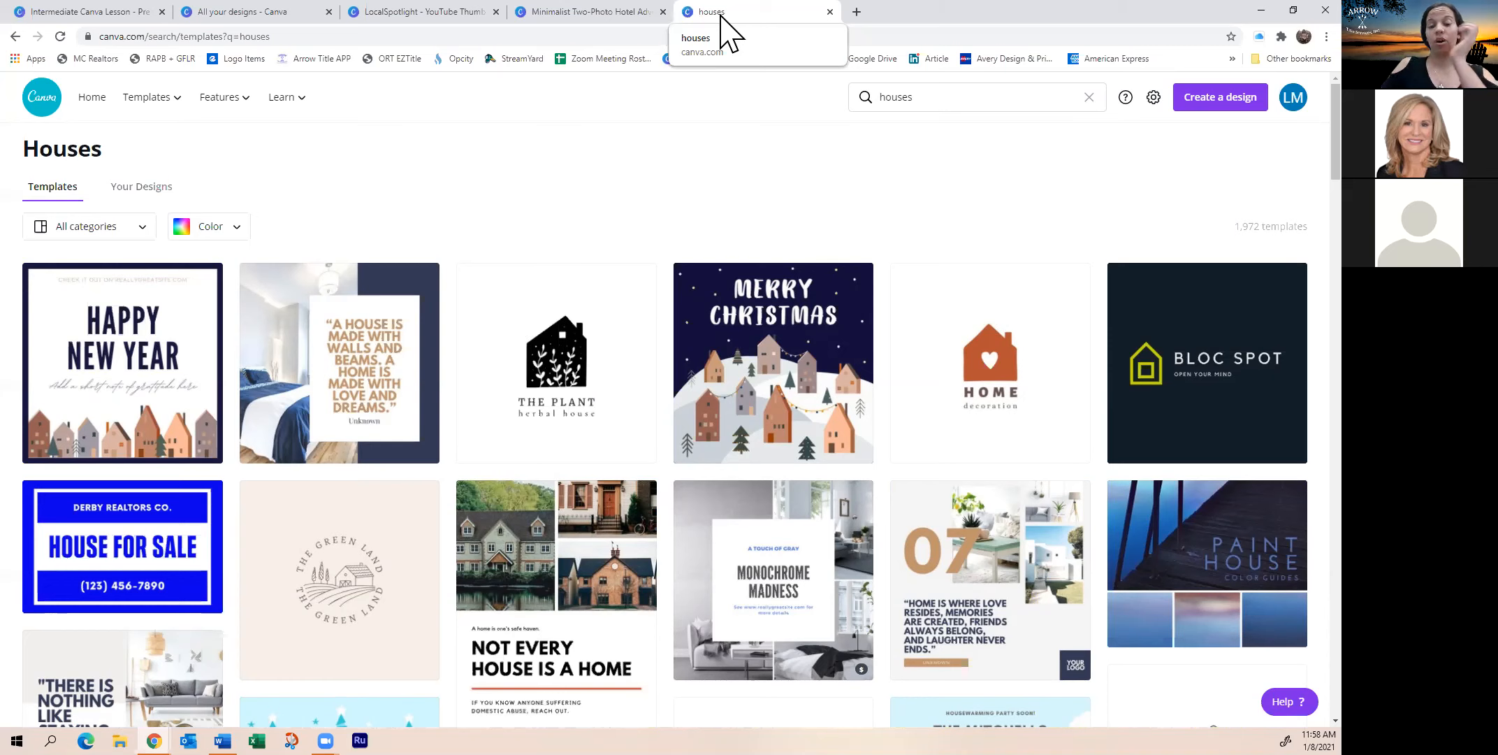
{"action": "left_click", "coordinate": [586, 12]}
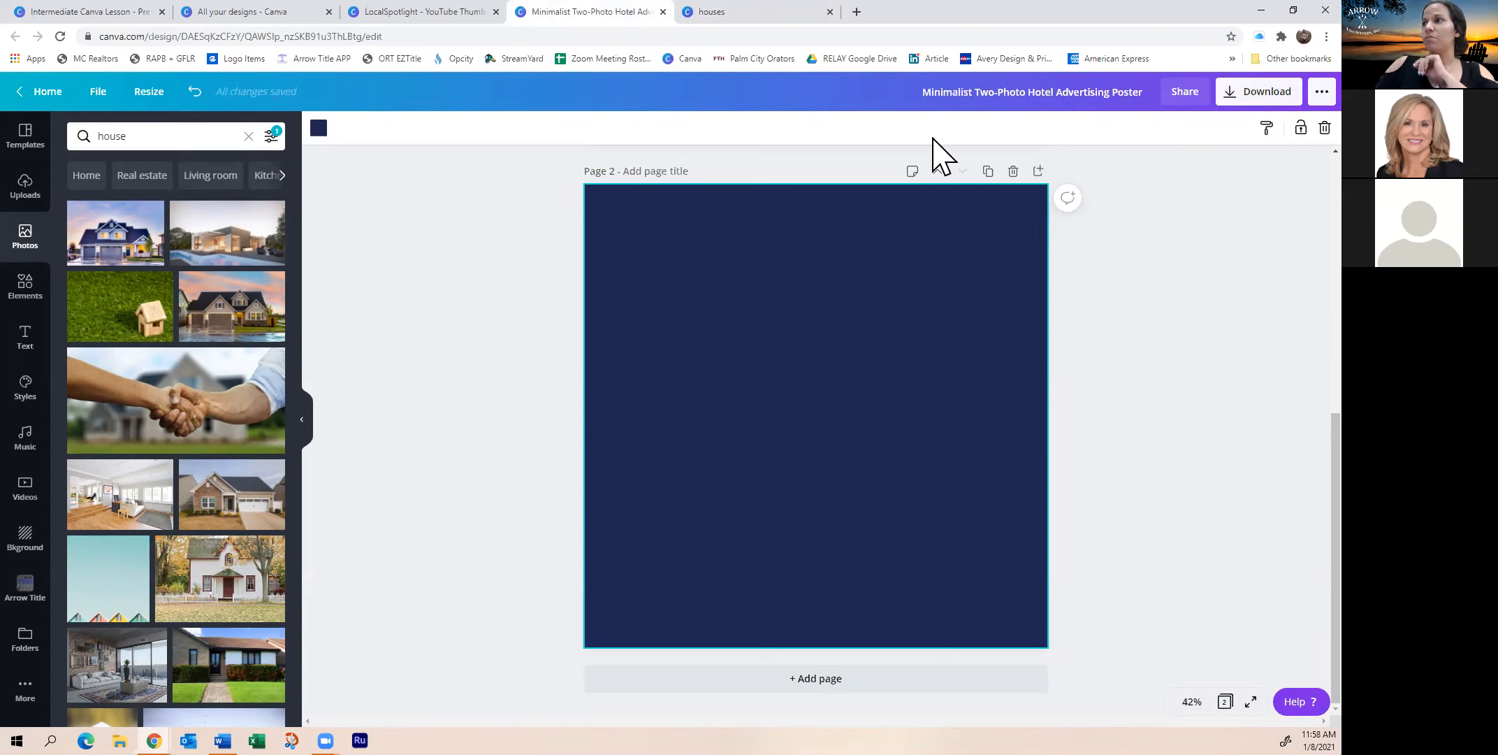
Bring up Resize and try searching the preset sizes for 'pos' before clearing it
{"action": "left_click", "coordinate": [151, 93]}
{"action": "scroll", "coordinate": [234, 364], "scroll_direction": "down", "scroll_amount": 3}
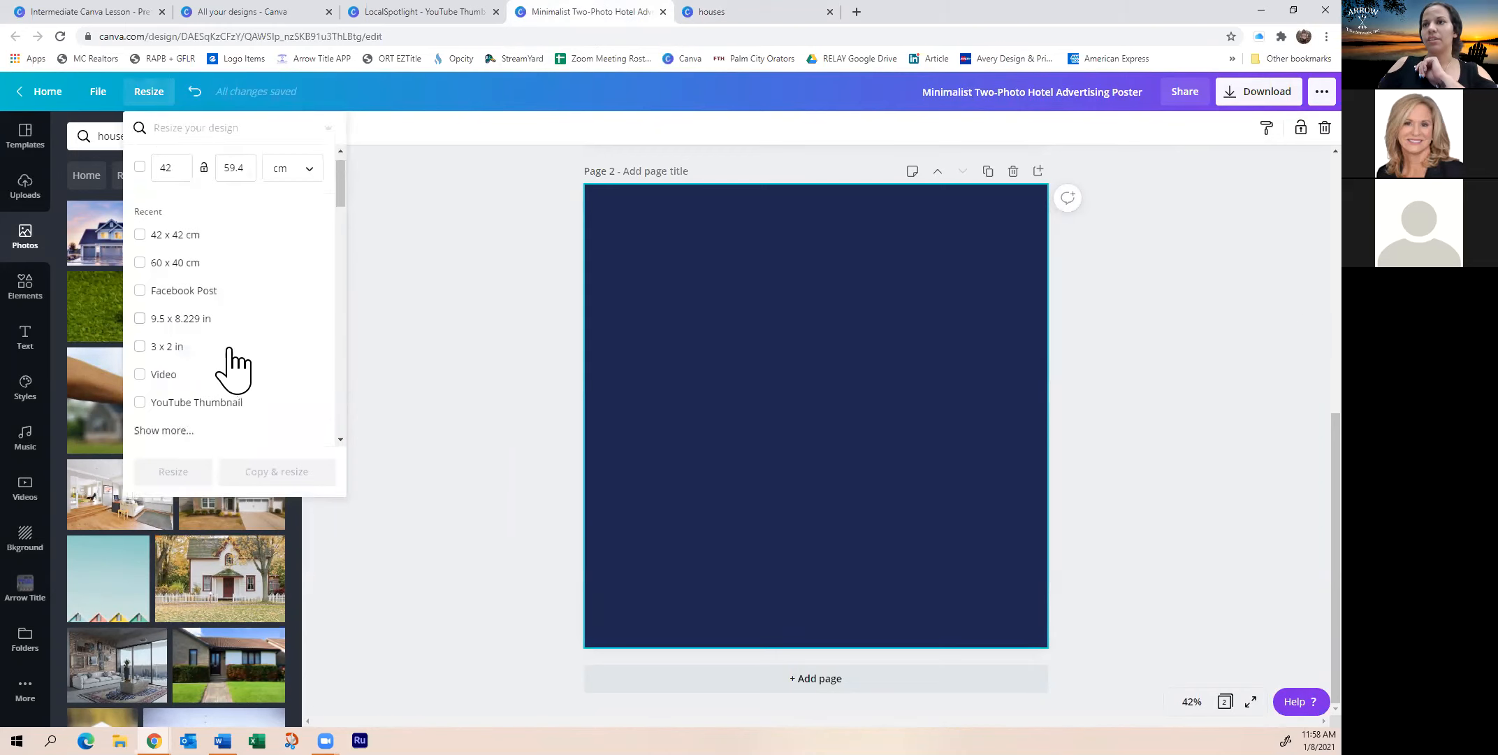
{"action": "scroll", "coordinate": [184, 283], "scroll_direction": "up", "scroll_amount": 3}
{"action": "left_click", "coordinate": [228, 135]}
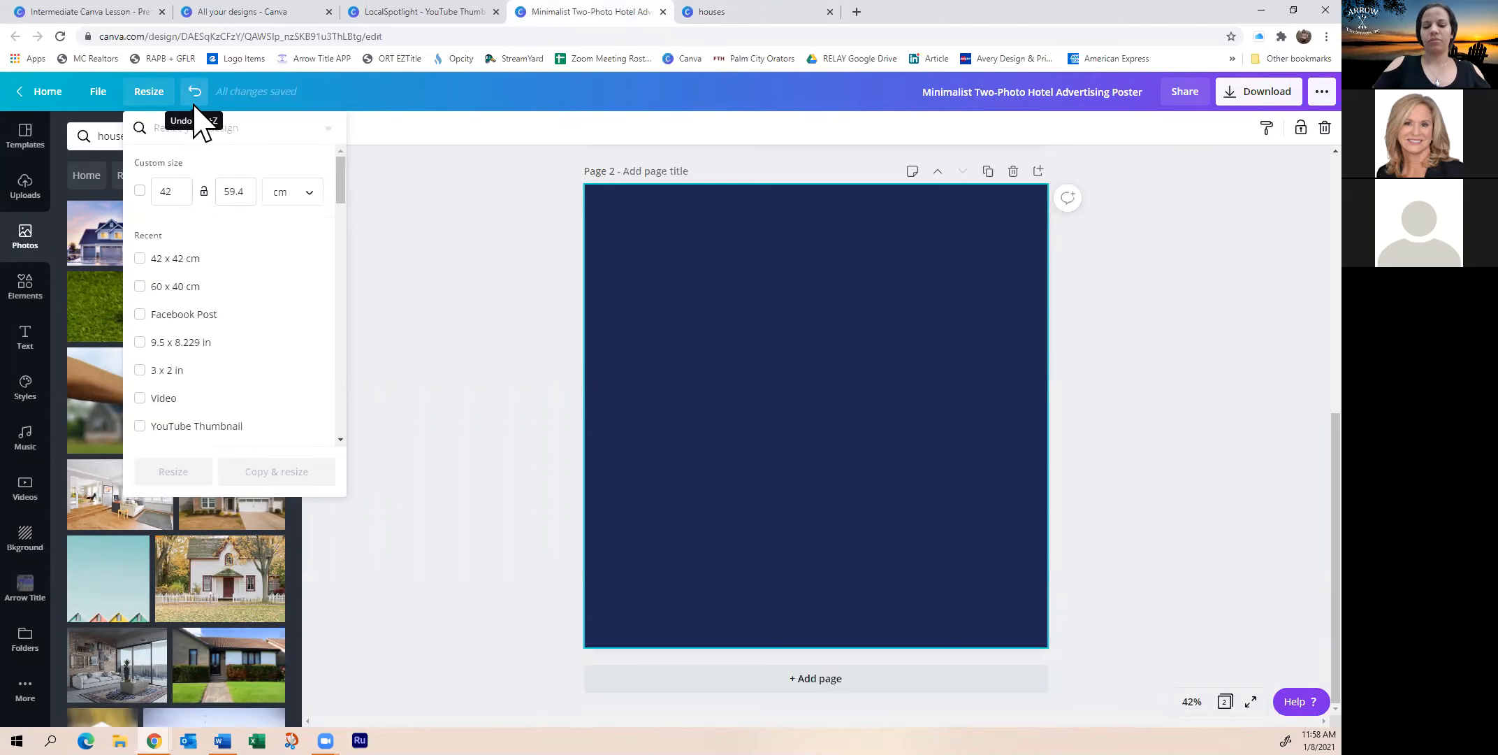
{"action": "type", "text": "pos"}
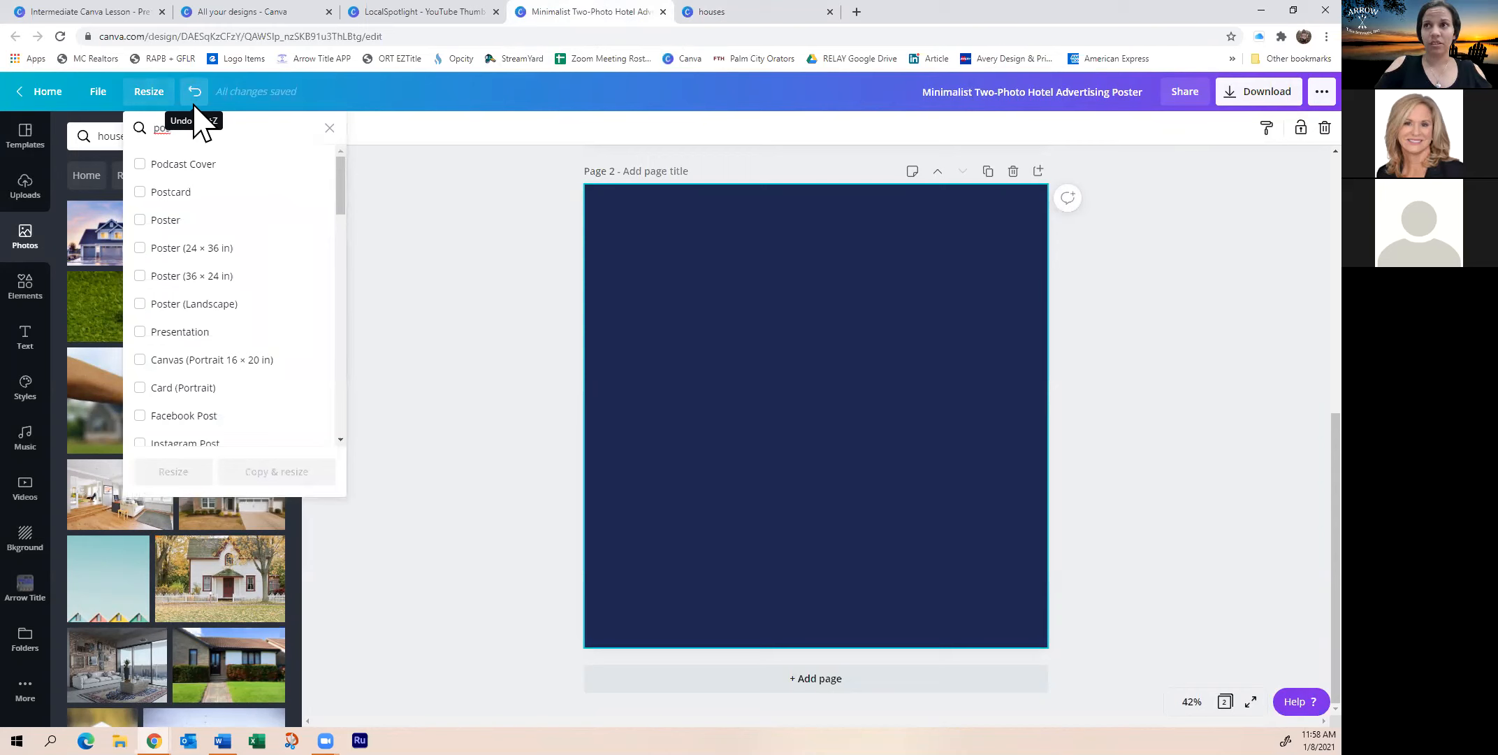
{"action": "key", "text": "BackSpace"}
{"action": "key", "text": "BackSpace"}
{"action": "key", "text": "BackSpace"}
Set the page size to 8 × 11 inches and apply the resize
{"action": "double_click", "coordinate": [191, 192]}
{"action": "type", "text": "8"}
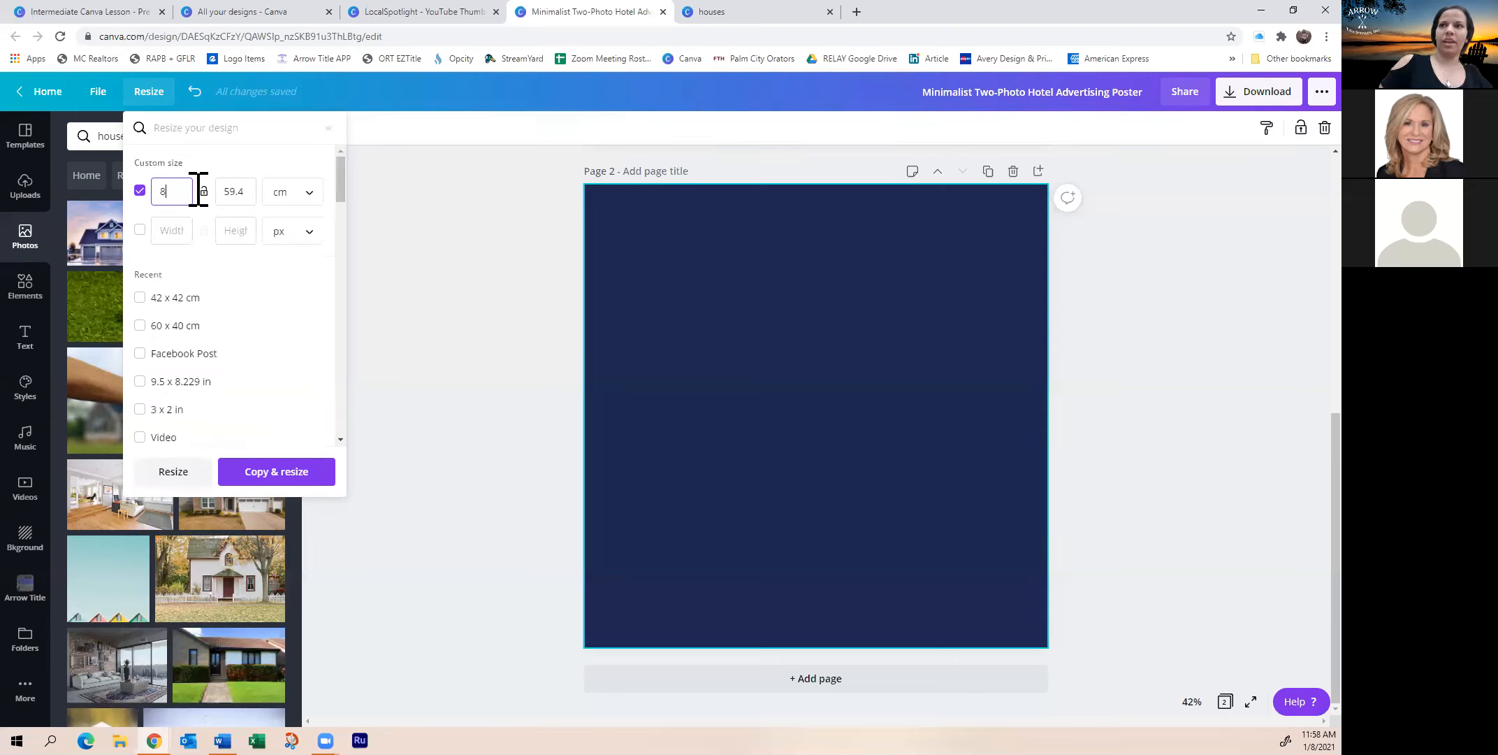
{"action": "left_click", "coordinate": [311, 197]}
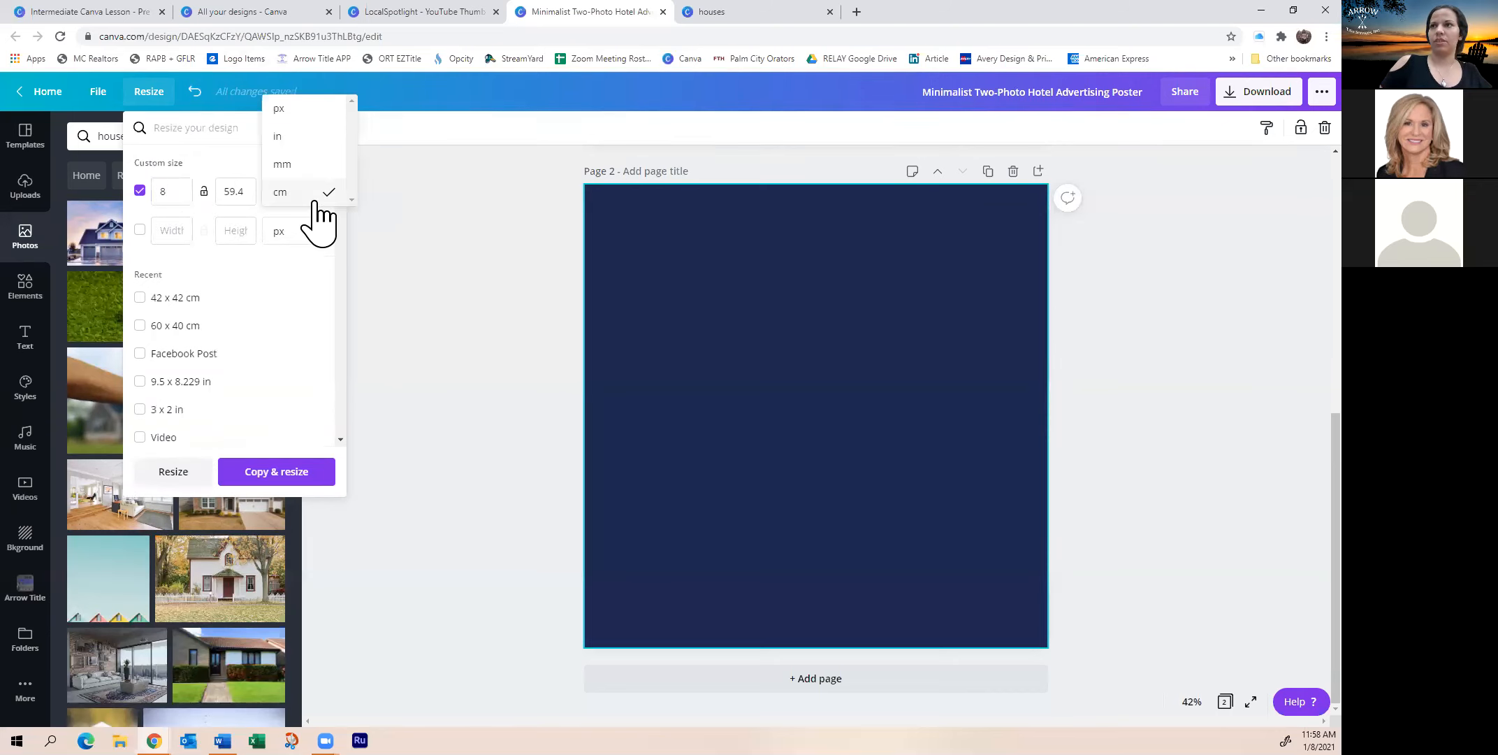
{"action": "left_click", "coordinate": [301, 136]}
{"action": "left_click", "coordinate": [188, 194]}
{"action": "double_click", "coordinate": [187, 193]}
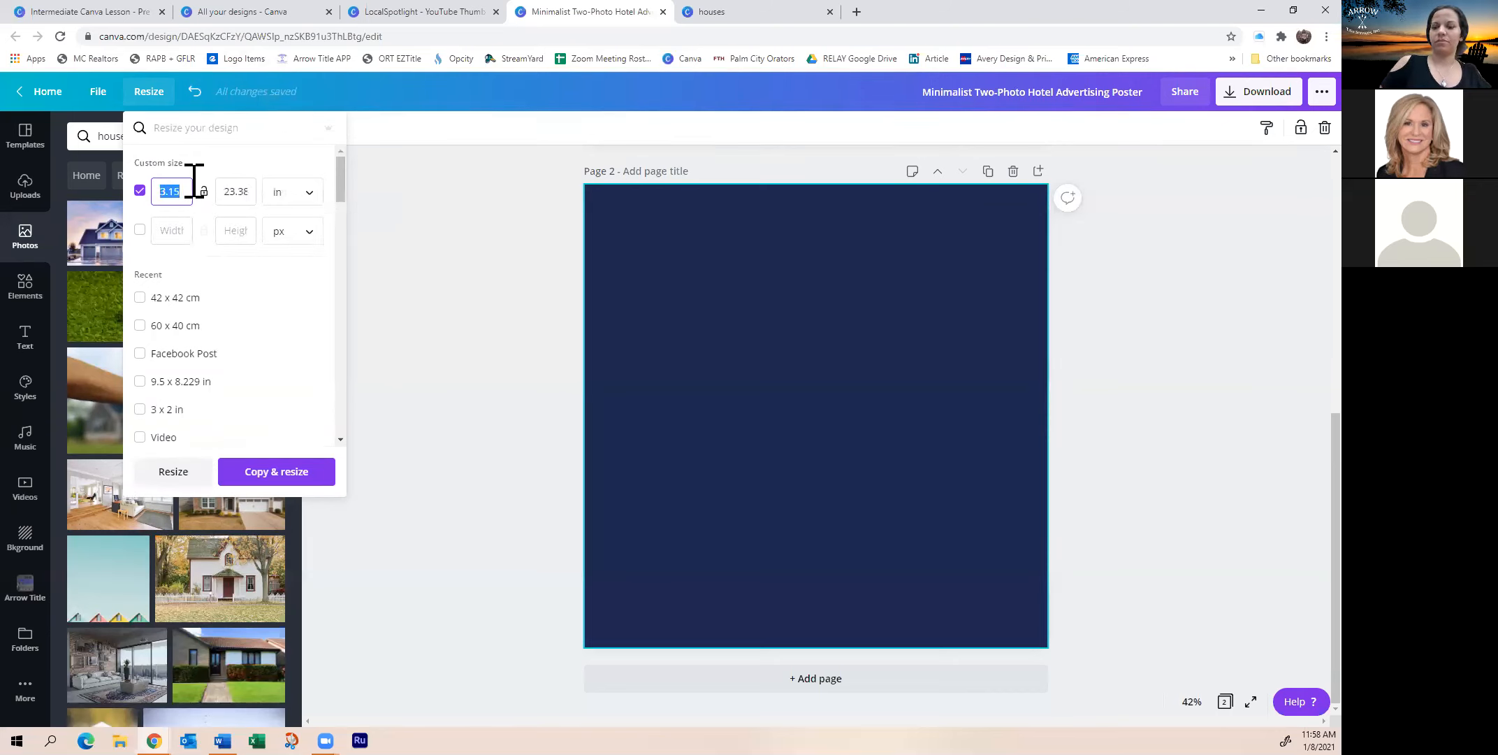
{"action": "type", "text": "8"}
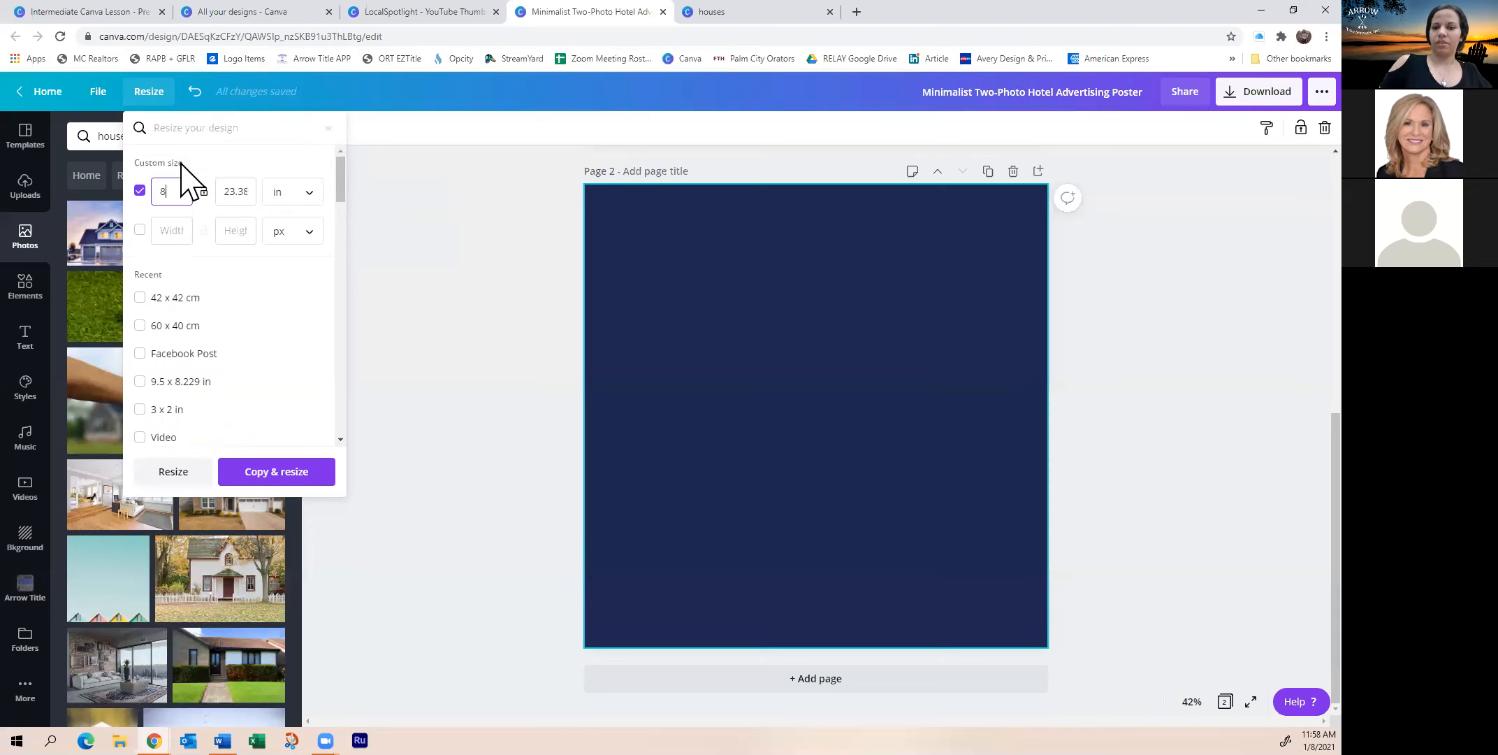
{"action": "double_click", "coordinate": [236, 191]}
{"action": "key", "text": "BackSpace"}
{"action": "type", "text": "11"}
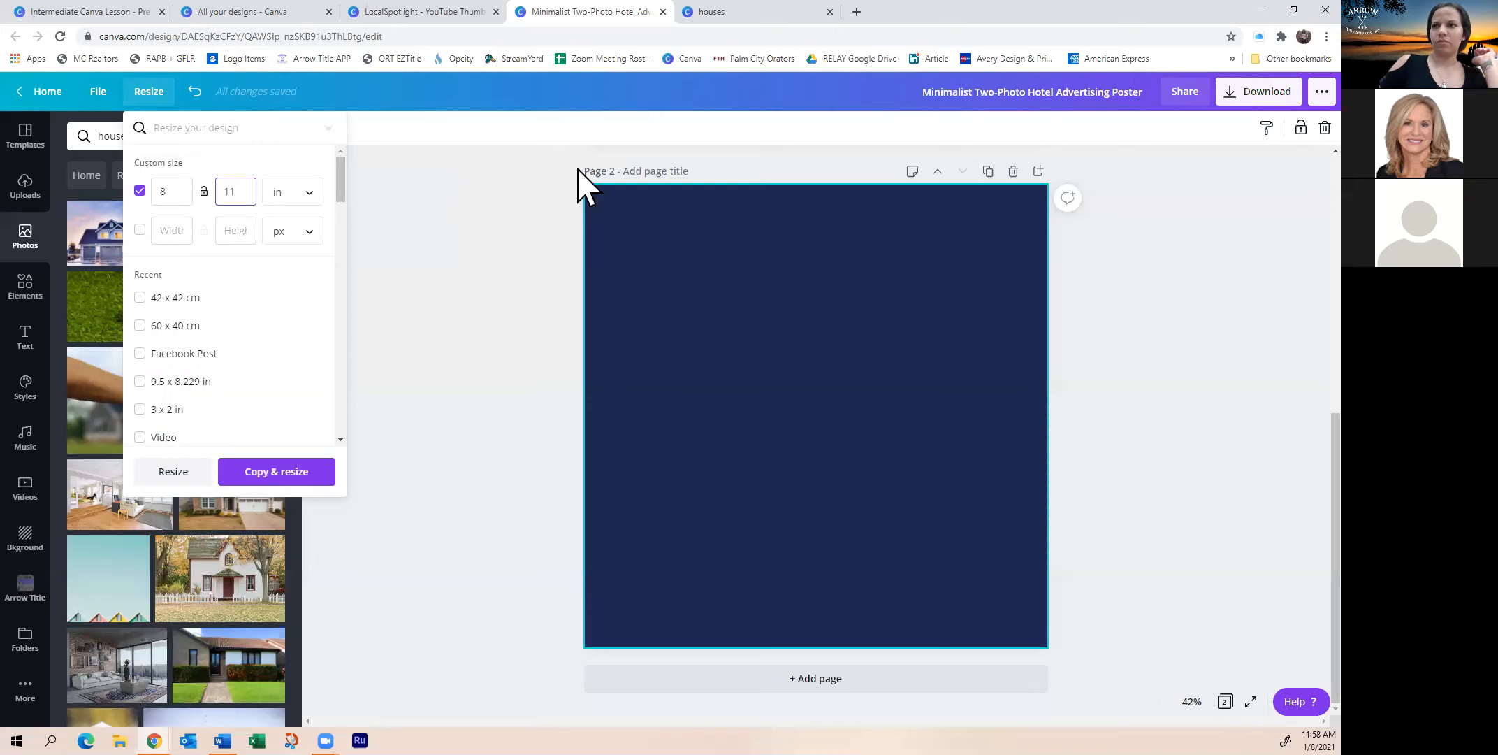
{"action": "left_click", "coordinate": [185, 473]}
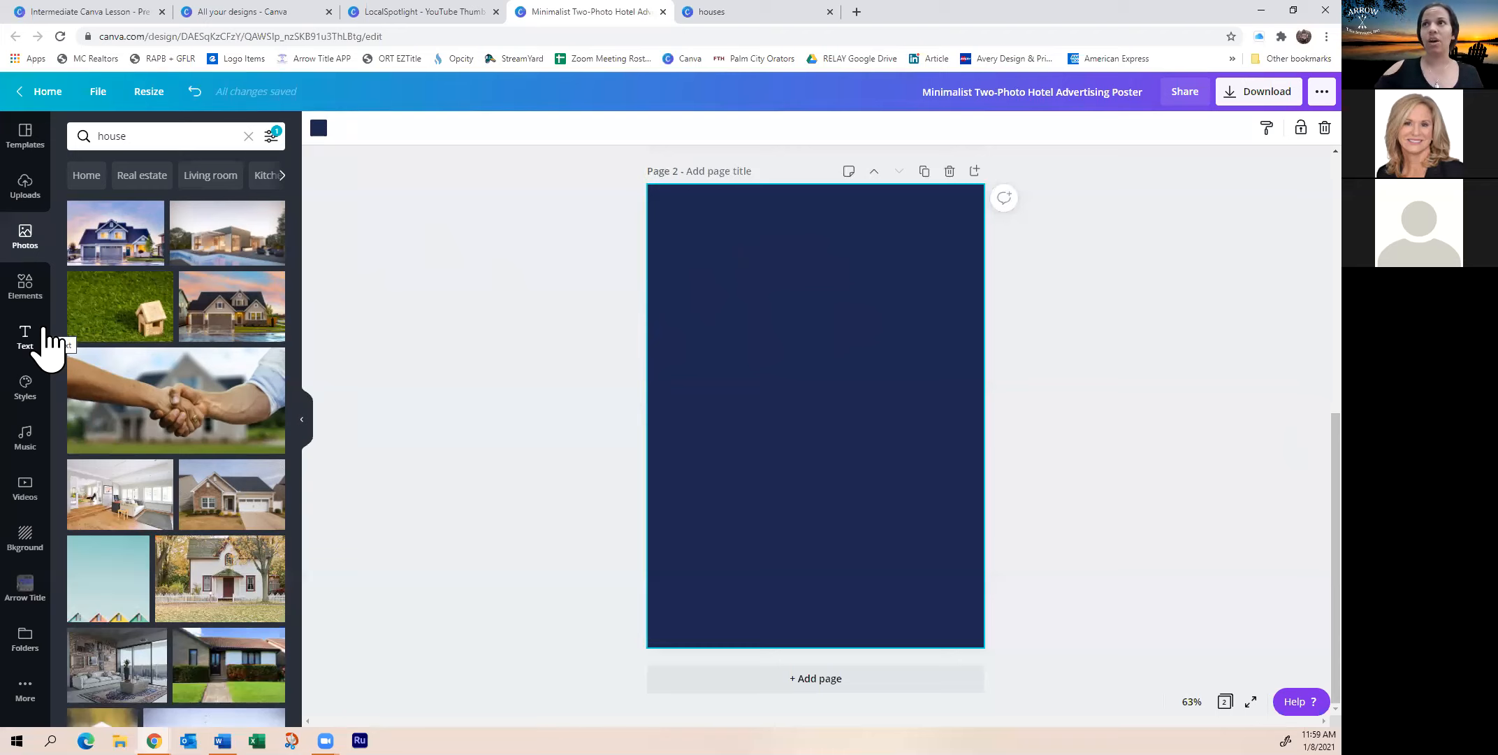
{"action": "left_click", "coordinate": [412, 12]}
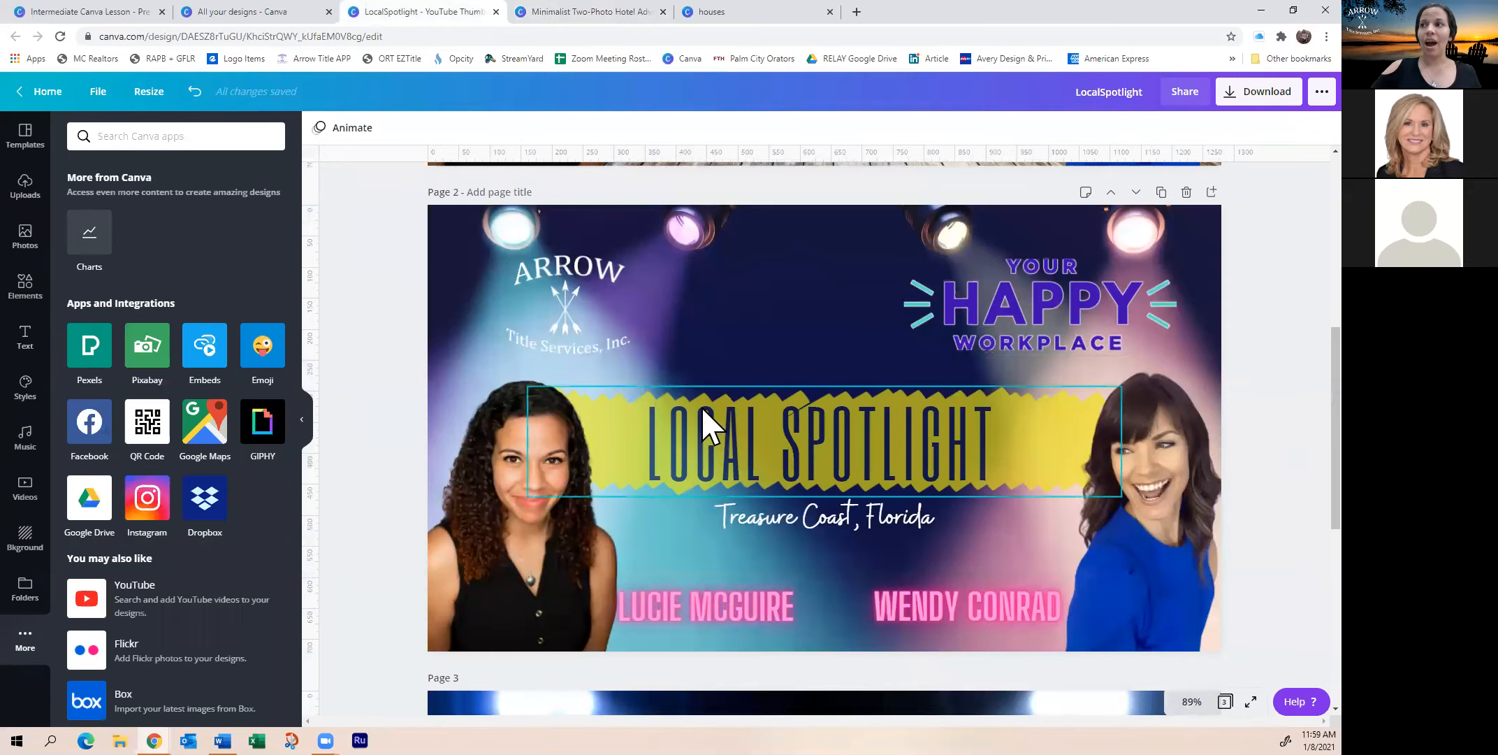
{"action": "scroll", "coordinate": [702, 426], "scroll_direction": "up", "scroll_amount": 7}
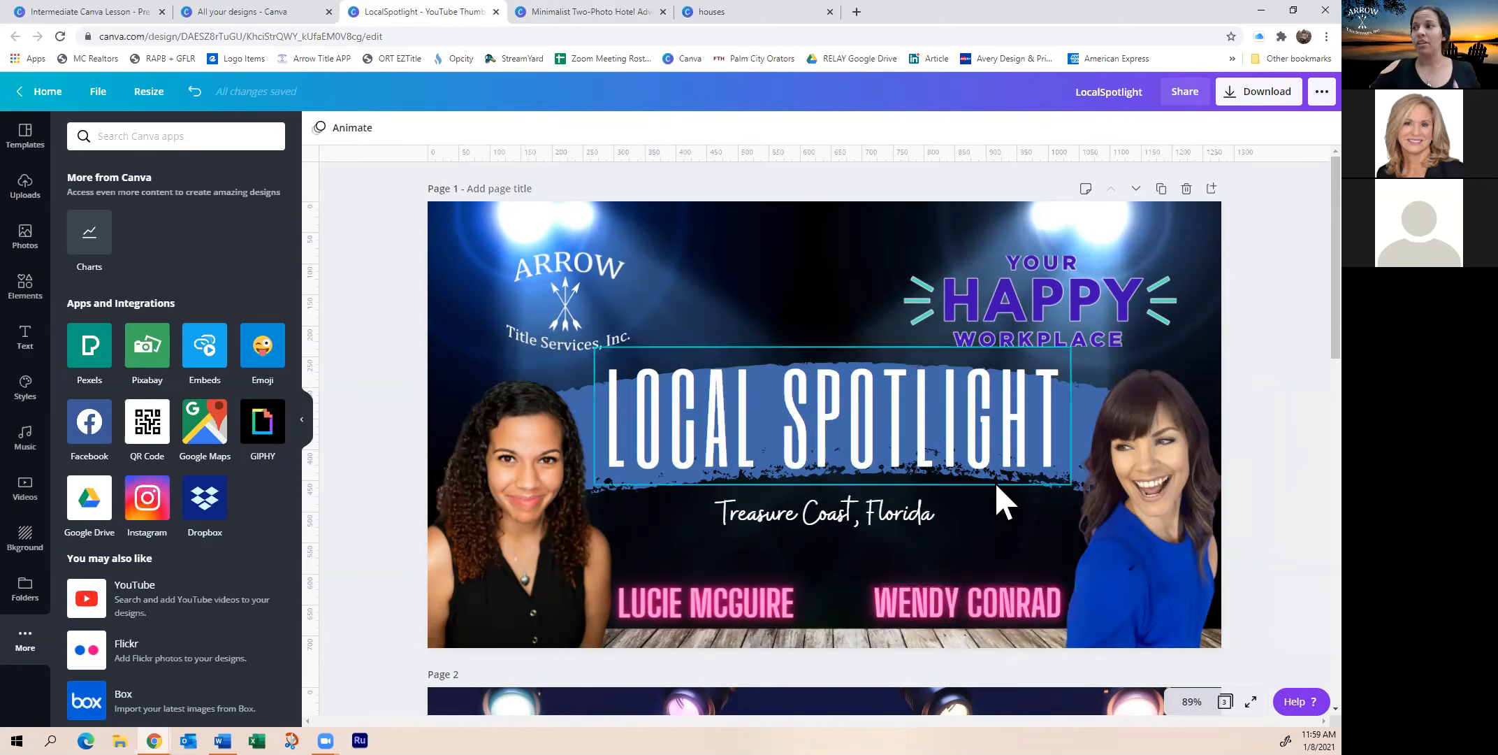
{"action": "left_click", "coordinate": [615, 12]}
{"action": "left_click", "coordinate": [687, 14]}
{"action": "left_click", "coordinate": [615, 12]}
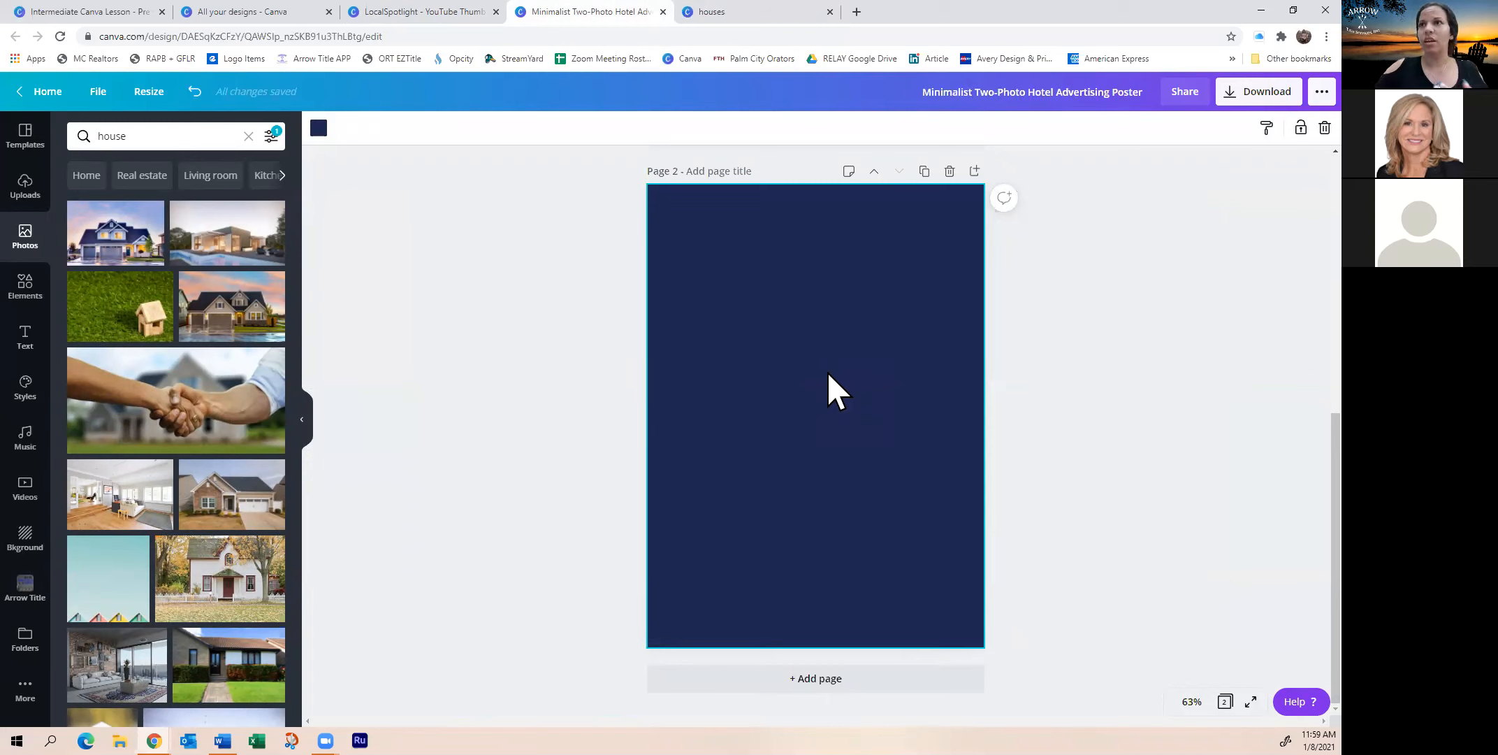
{"action": "scroll", "coordinate": [175, 447], "scroll_direction": "down", "scroll_amount": 1}
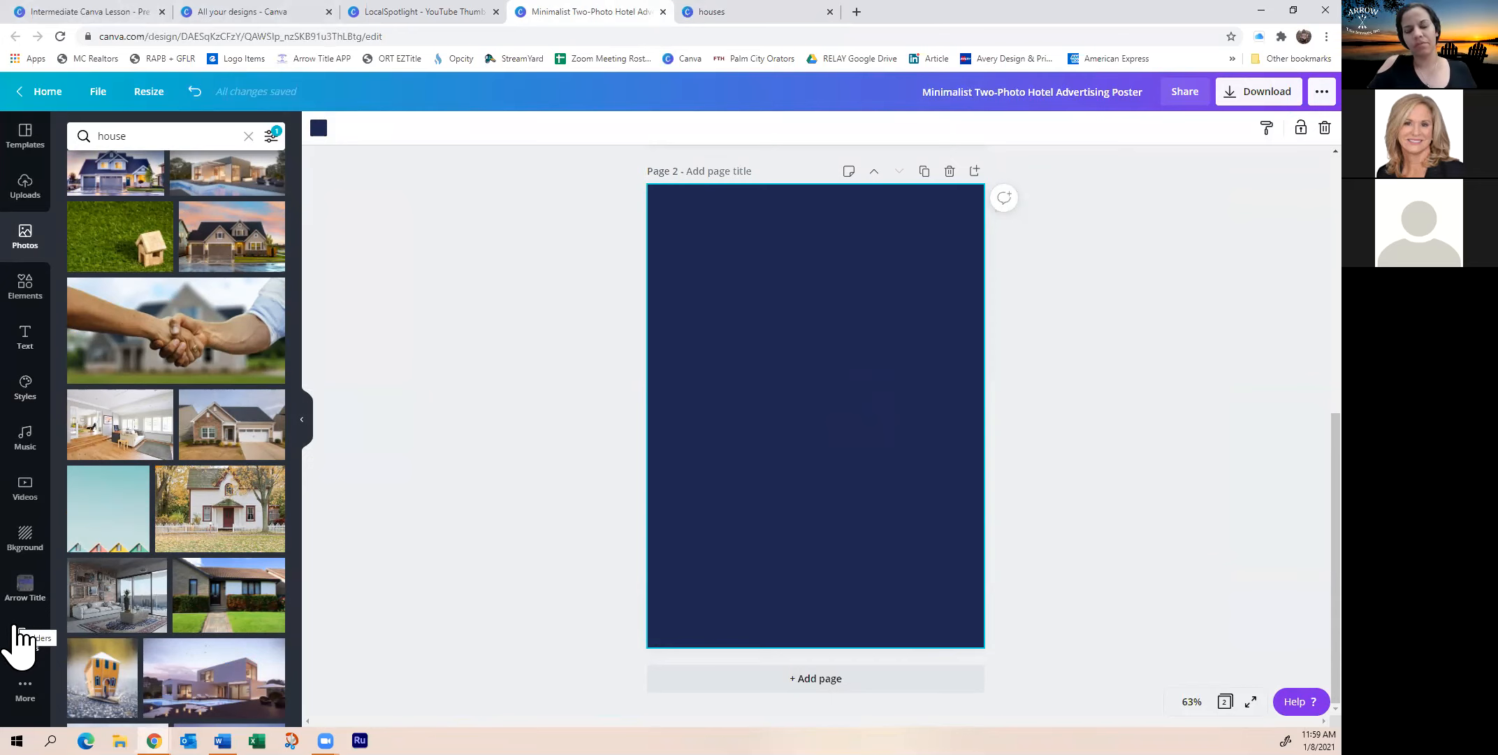
{"action": "left_click", "coordinate": [729, 14]}
{"action": "left_click", "coordinate": [957, 93]}
{"action": "double_click", "coordinate": [950, 90]}
{"action": "type", "text": "newsl"}
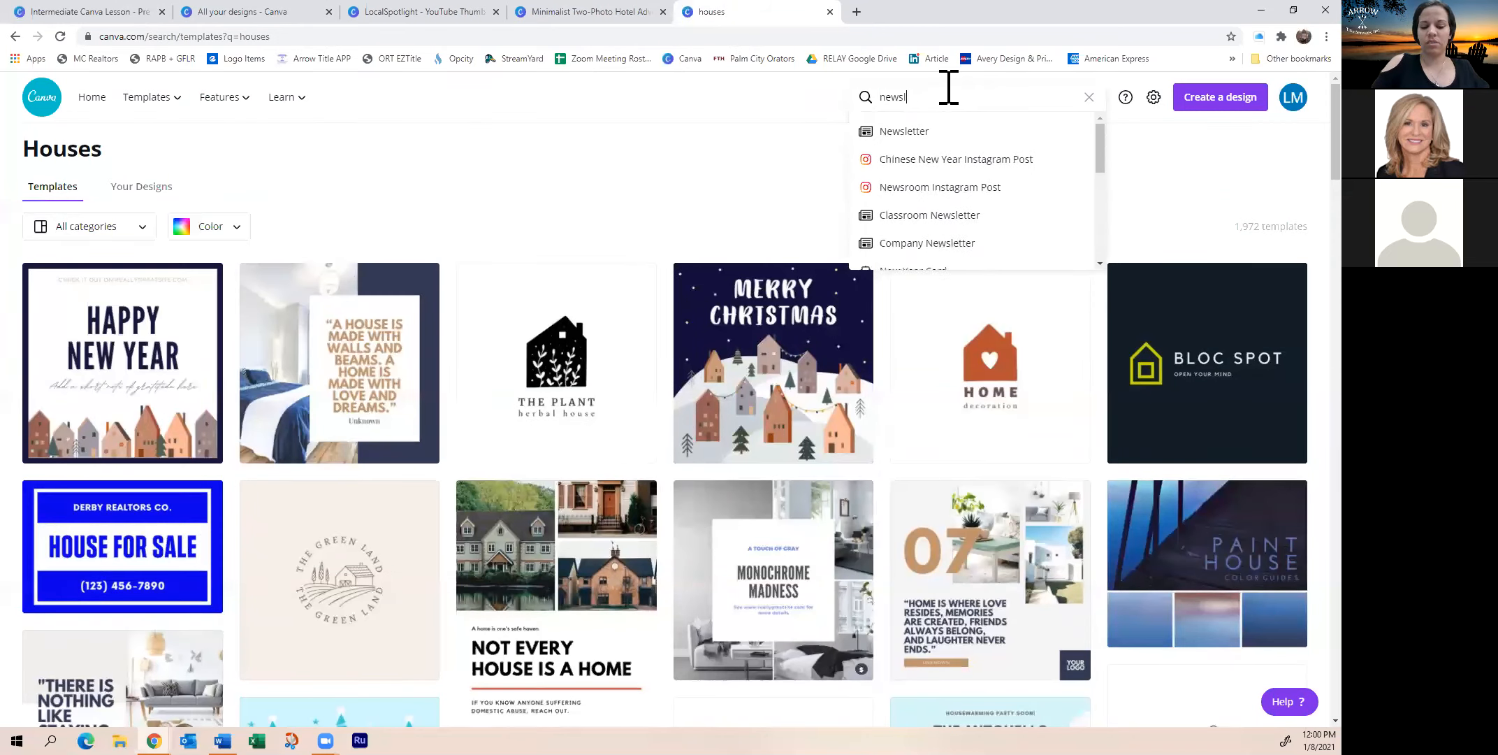
{"action": "type", "text": "etter"}
{"action": "key", "text": "Return"}
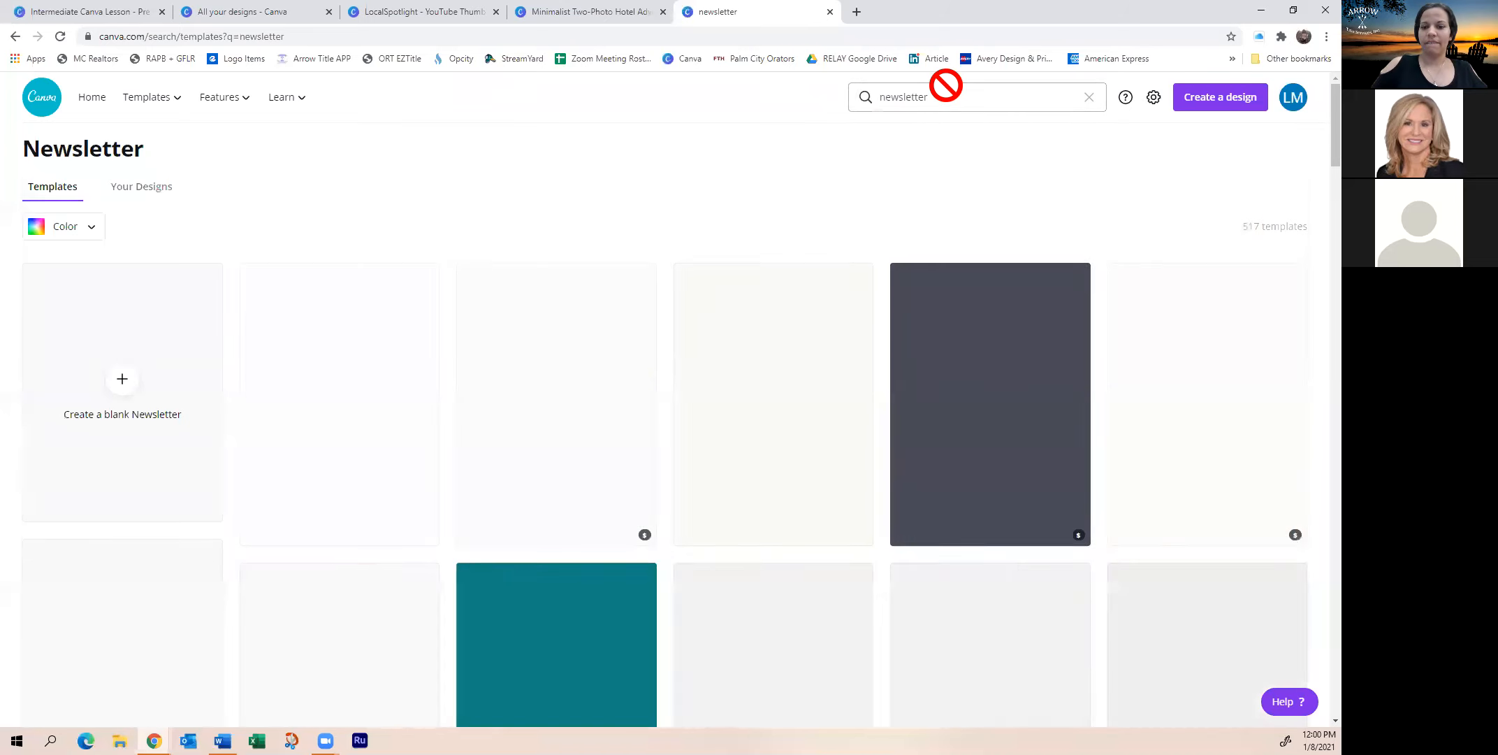
{"action": "scroll", "coordinate": [699, 364], "scroll_direction": "down", "scroll_amount": 1}
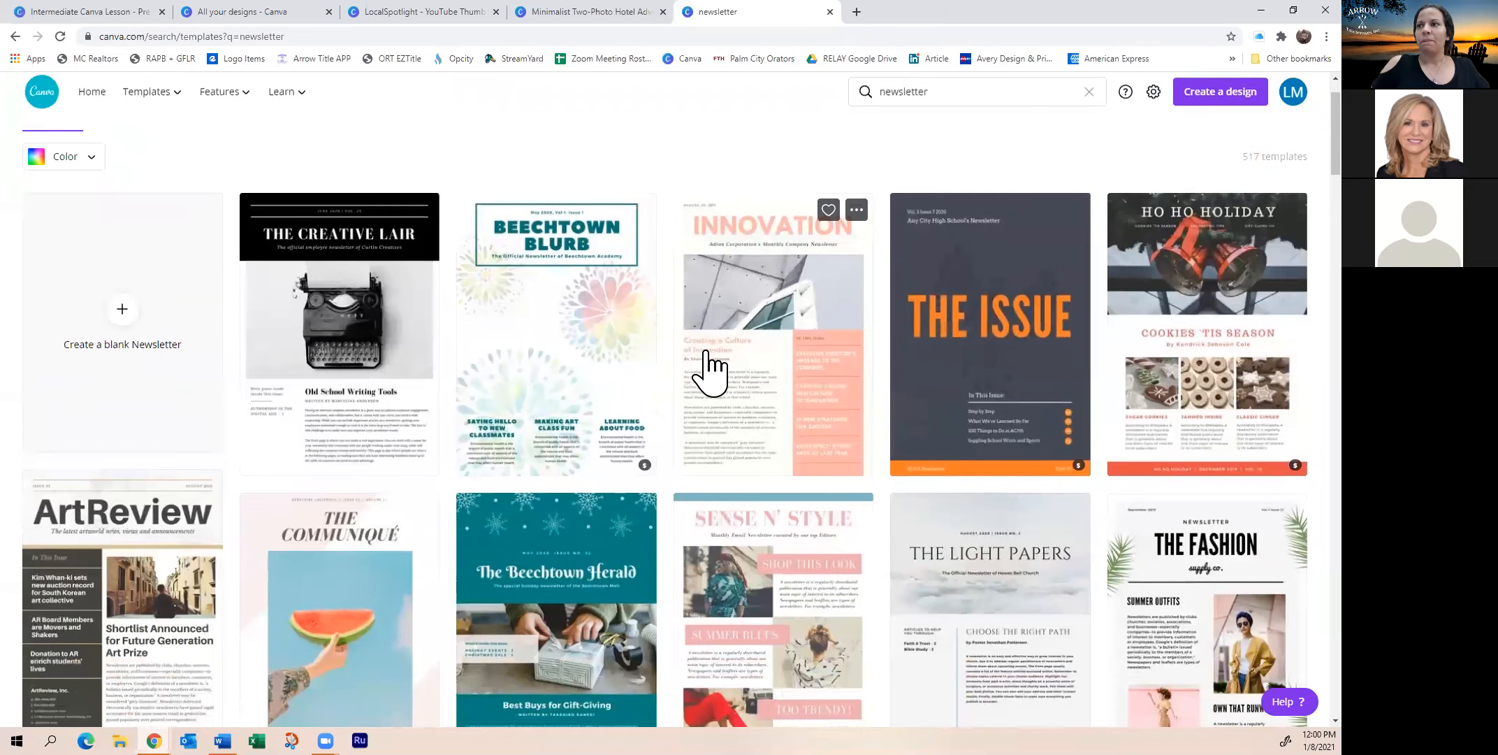
{"action": "scroll", "coordinate": [692, 360], "scroll_direction": "down", "scroll_amount": 1}
{"action": "scroll", "coordinate": [694, 360], "scroll_direction": "up", "scroll_amount": 1}
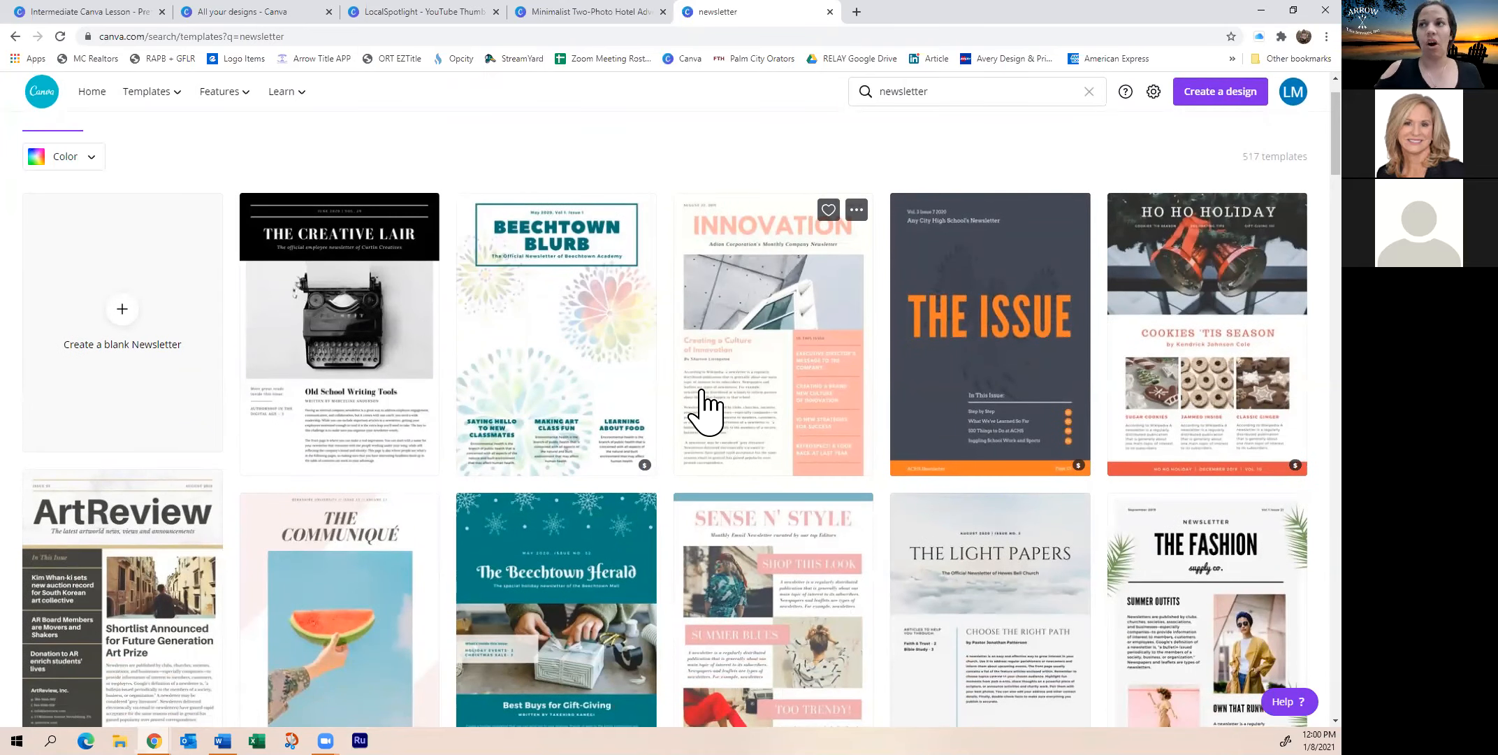
{"action": "scroll", "coordinate": [706, 404], "scroll_direction": "down", "scroll_amount": 4}
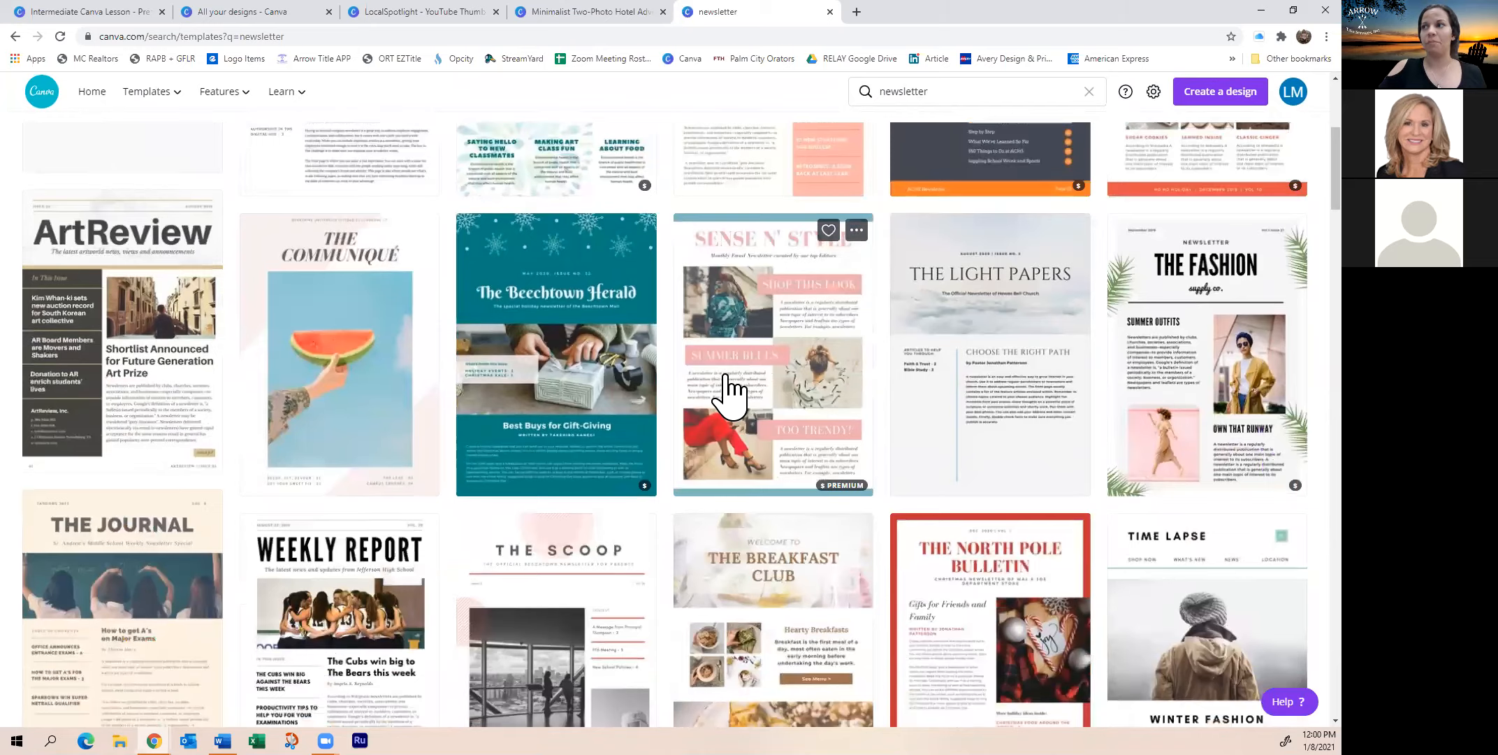
{"action": "scroll", "coordinate": [730, 402], "scroll_direction": "down", "scroll_amount": 2}
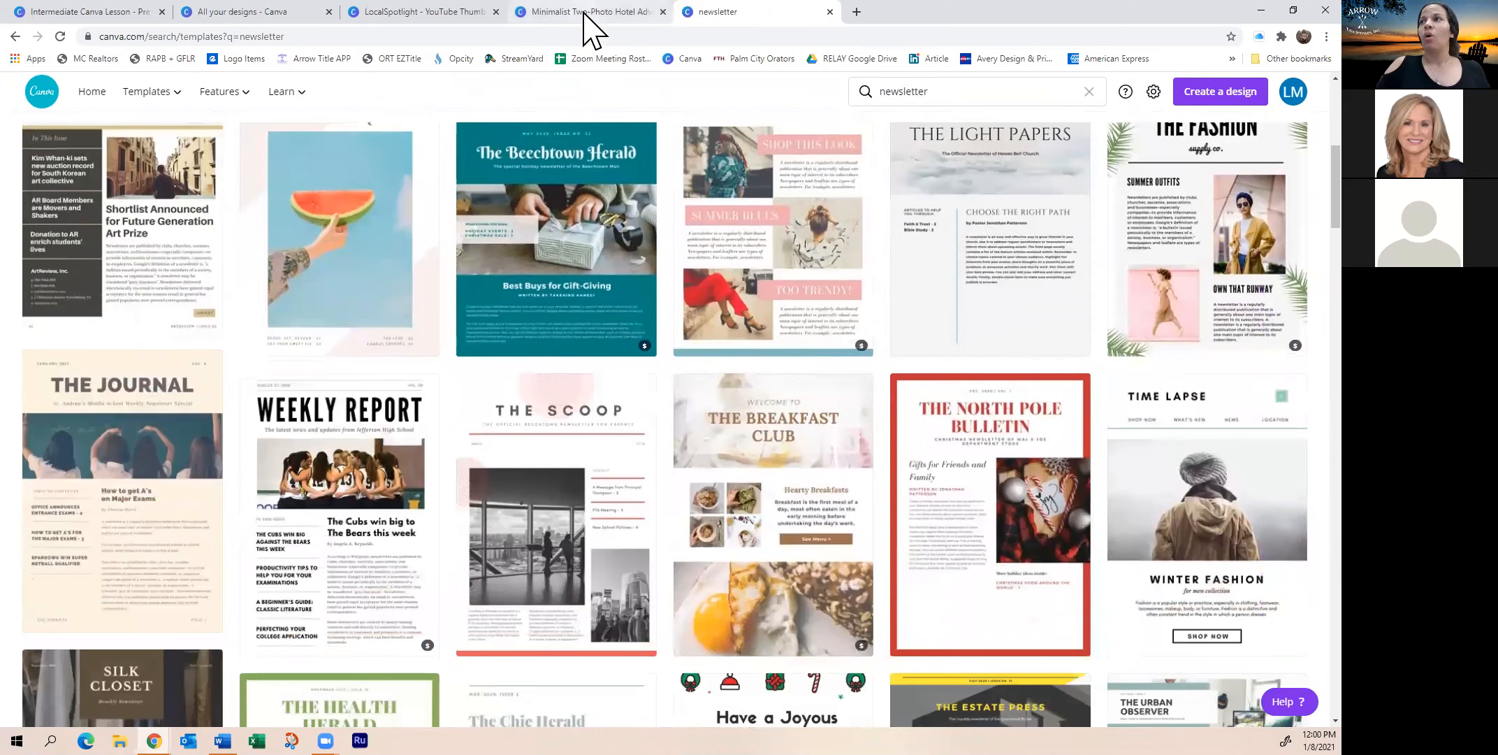
{"action": "left_click", "coordinate": [593, 14]}
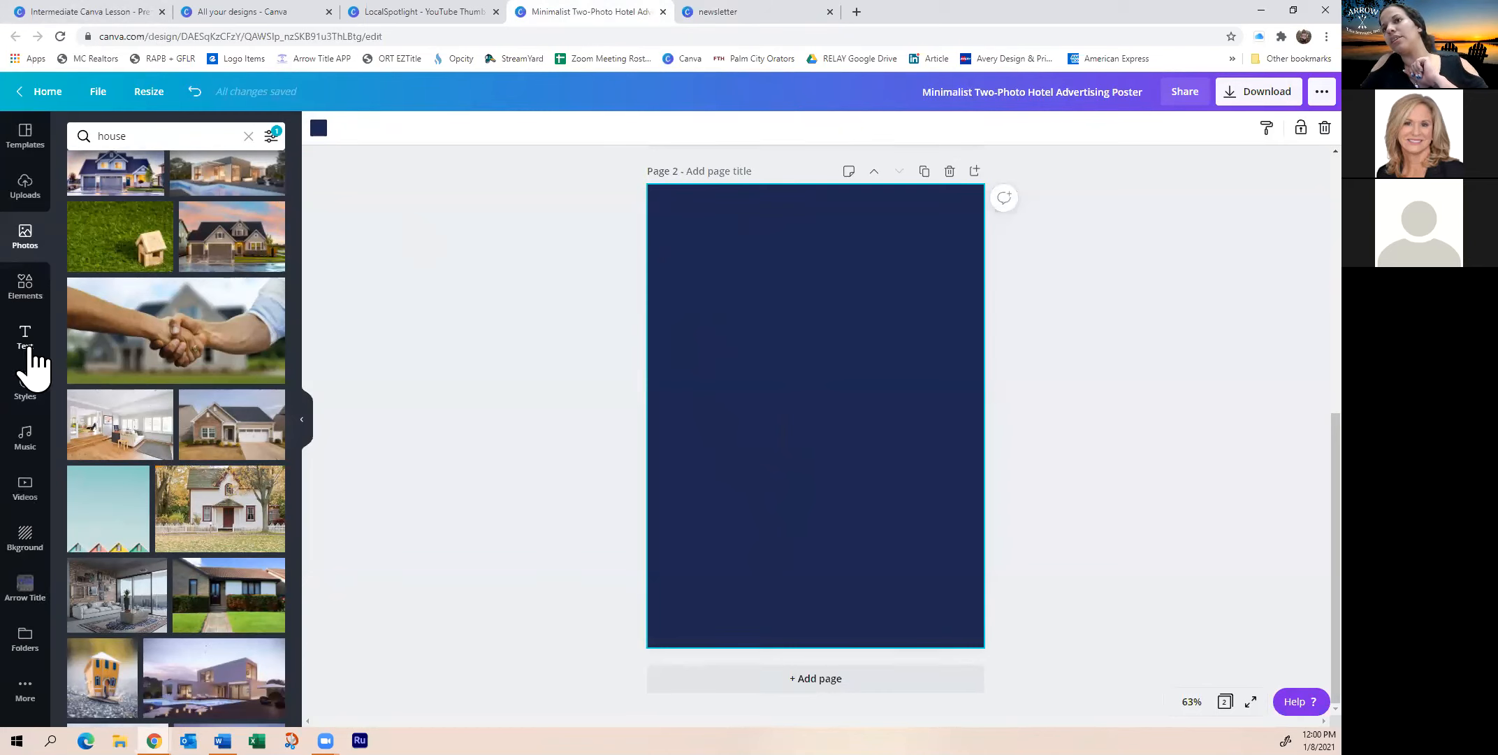
Add a landscape photo frame from Frames and shrink it into the top-left corner
{"action": "left_click", "coordinate": [31, 307]}
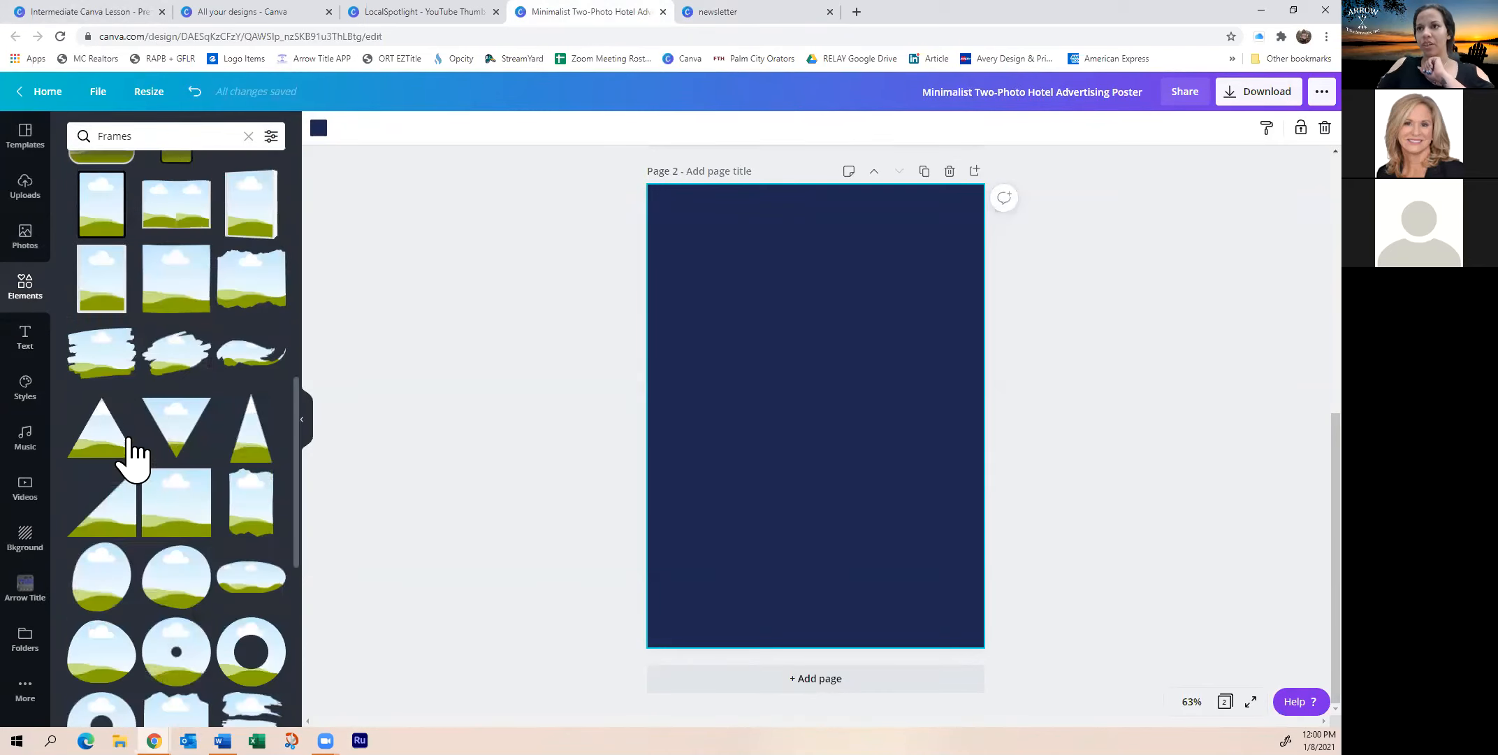
{"action": "scroll", "coordinate": [150, 451], "scroll_direction": "down", "scroll_amount": 2}
{"action": "scroll", "coordinate": [152, 437], "scroll_direction": "up", "scroll_amount": 6}
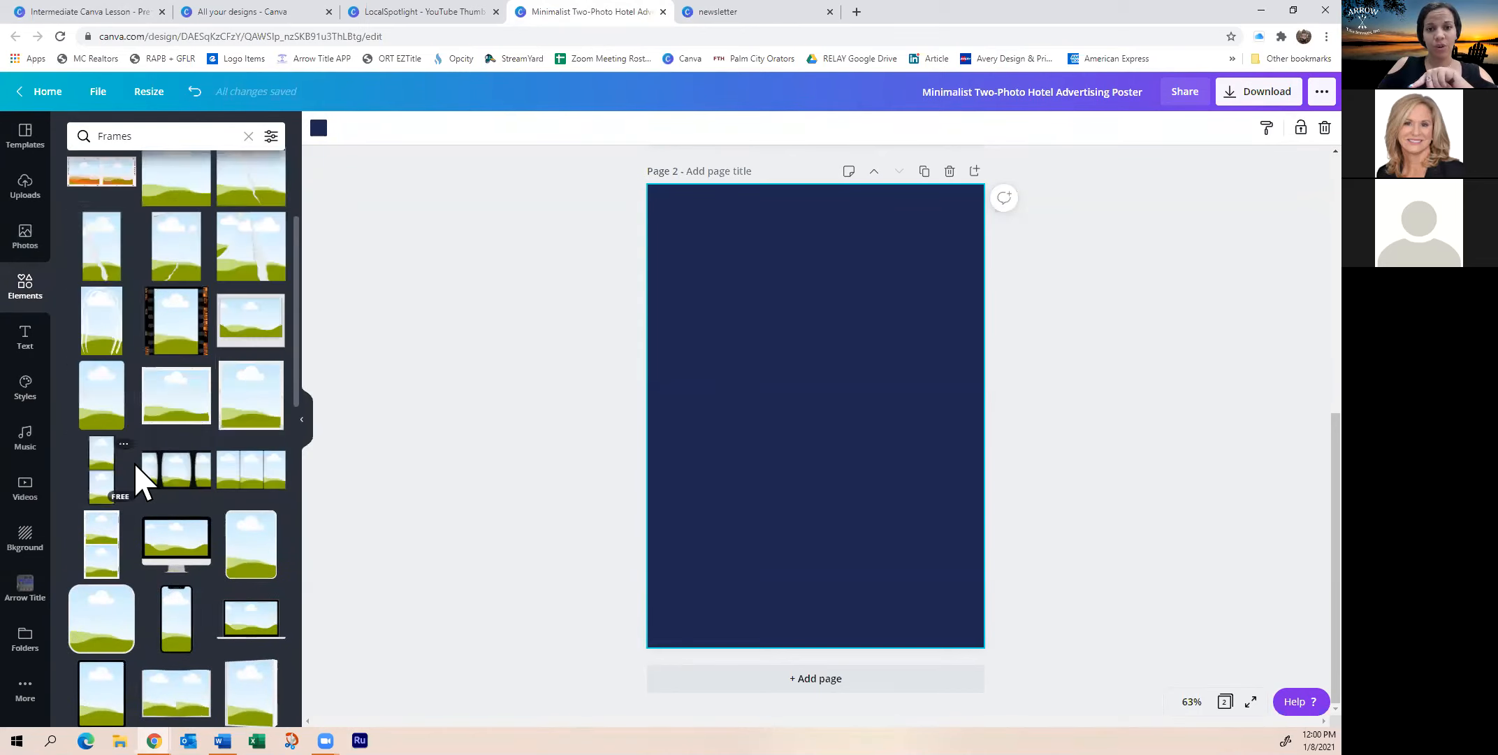
{"action": "scroll", "coordinate": [140, 463], "scroll_direction": "up", "scroll_amount": 5}
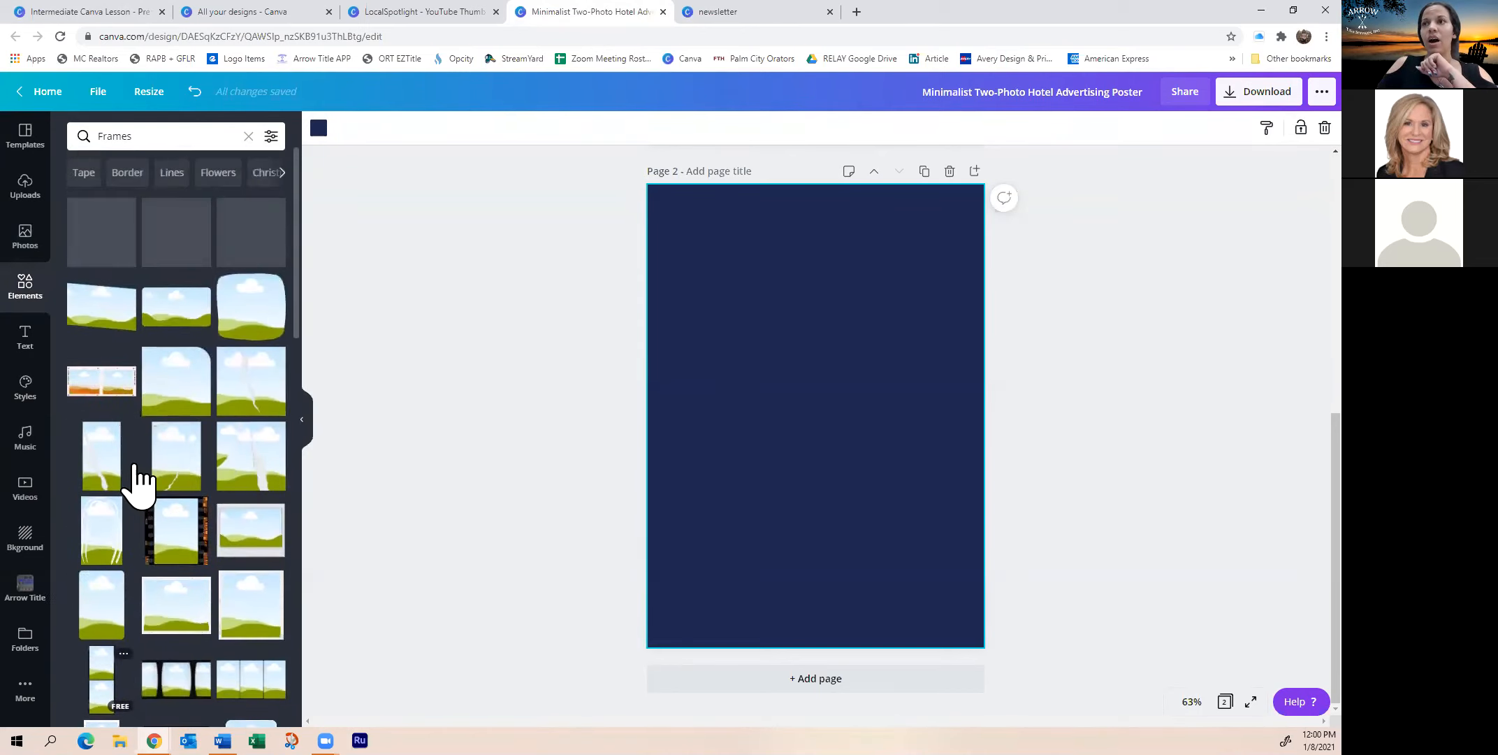
{"action": "left_click", "coordinate": [175, 323]}
{"action": "left_click_drag", "start_coordinate": [895, 466], "coordinate": [734, 266]}
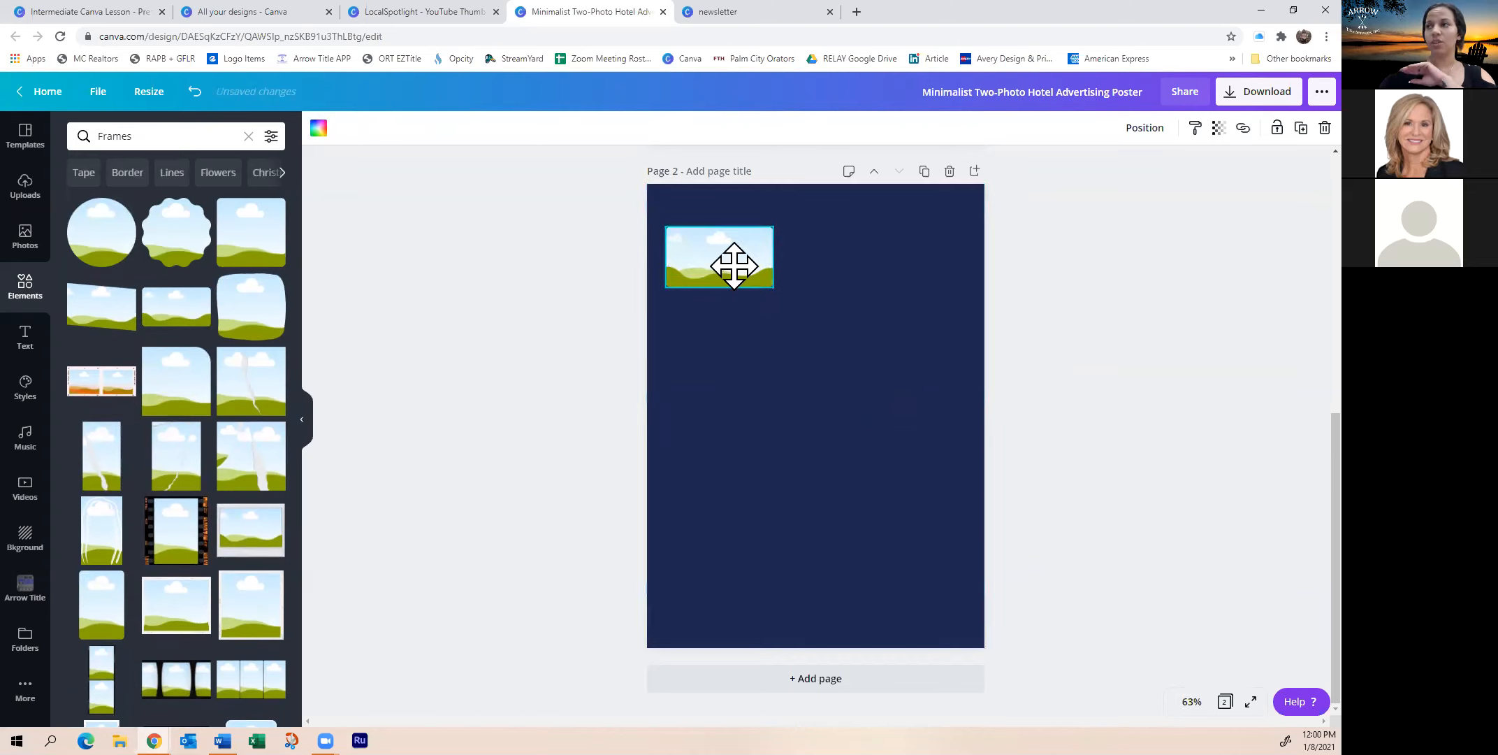
{"action": "left_click", "coordinate": [839, 284]}
Check the frame's copy and paste options twice, closing them without changes
{"action": "right_click", "coordinate": [722, 258]}
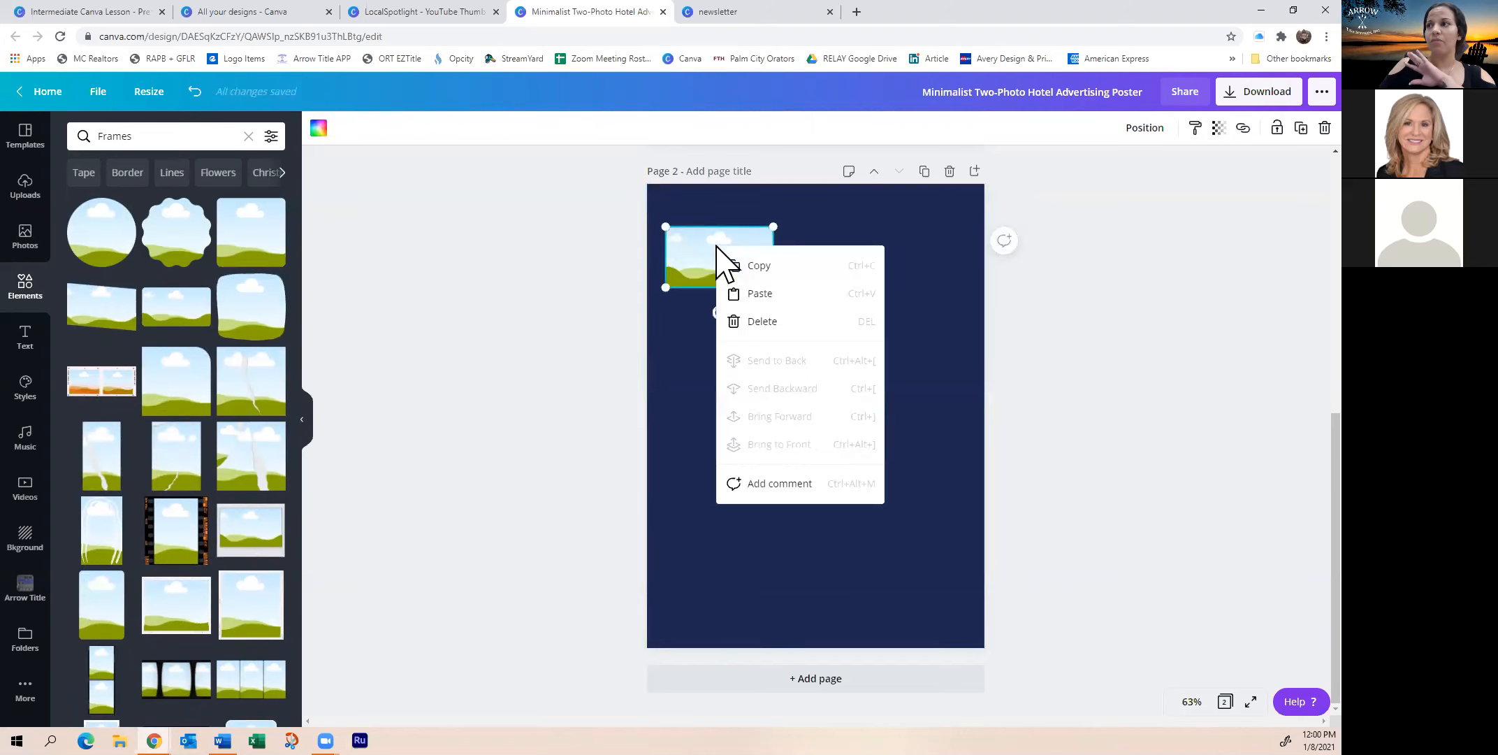
{"action": "left_click", "coordinate": [772, 272]}
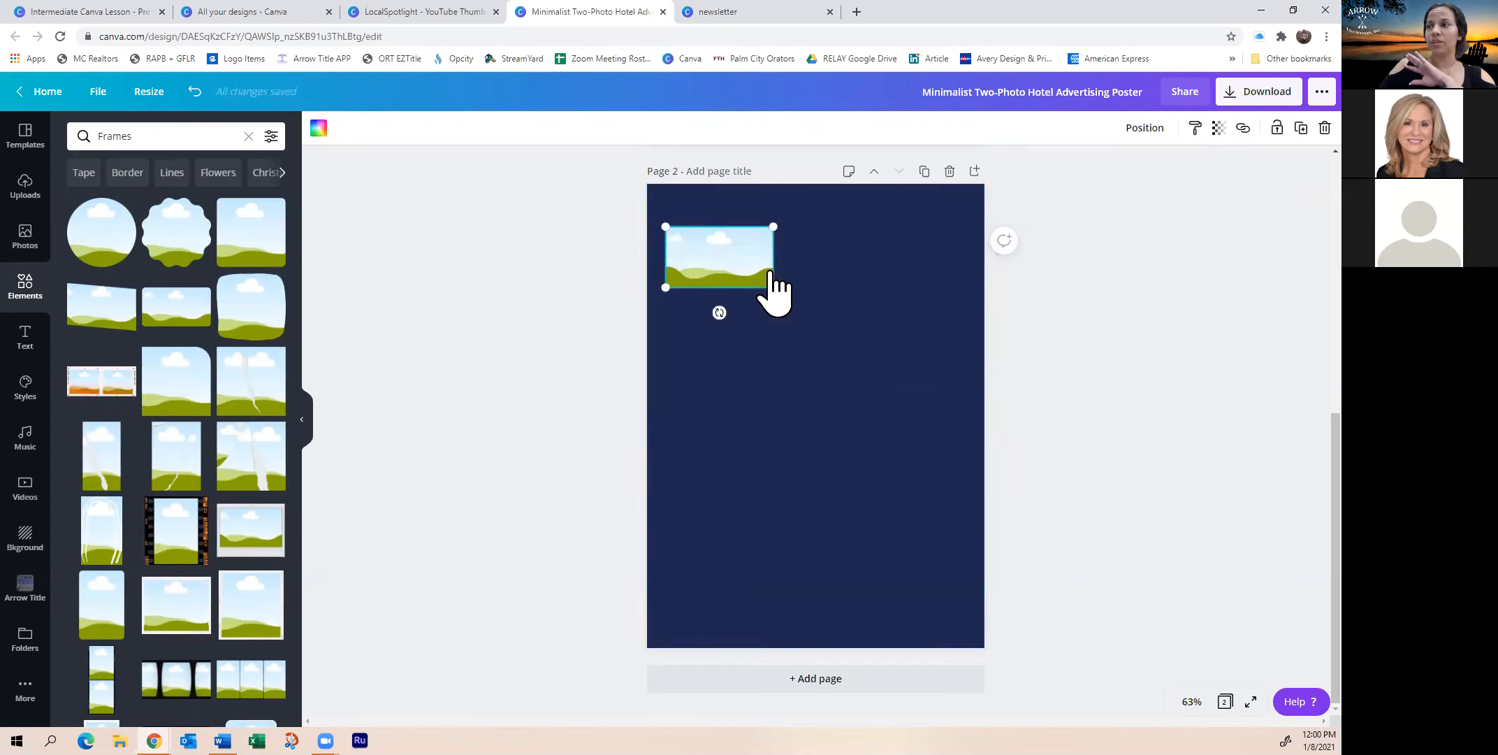
{"action": "right_click", "coordinate": [727, 259]}
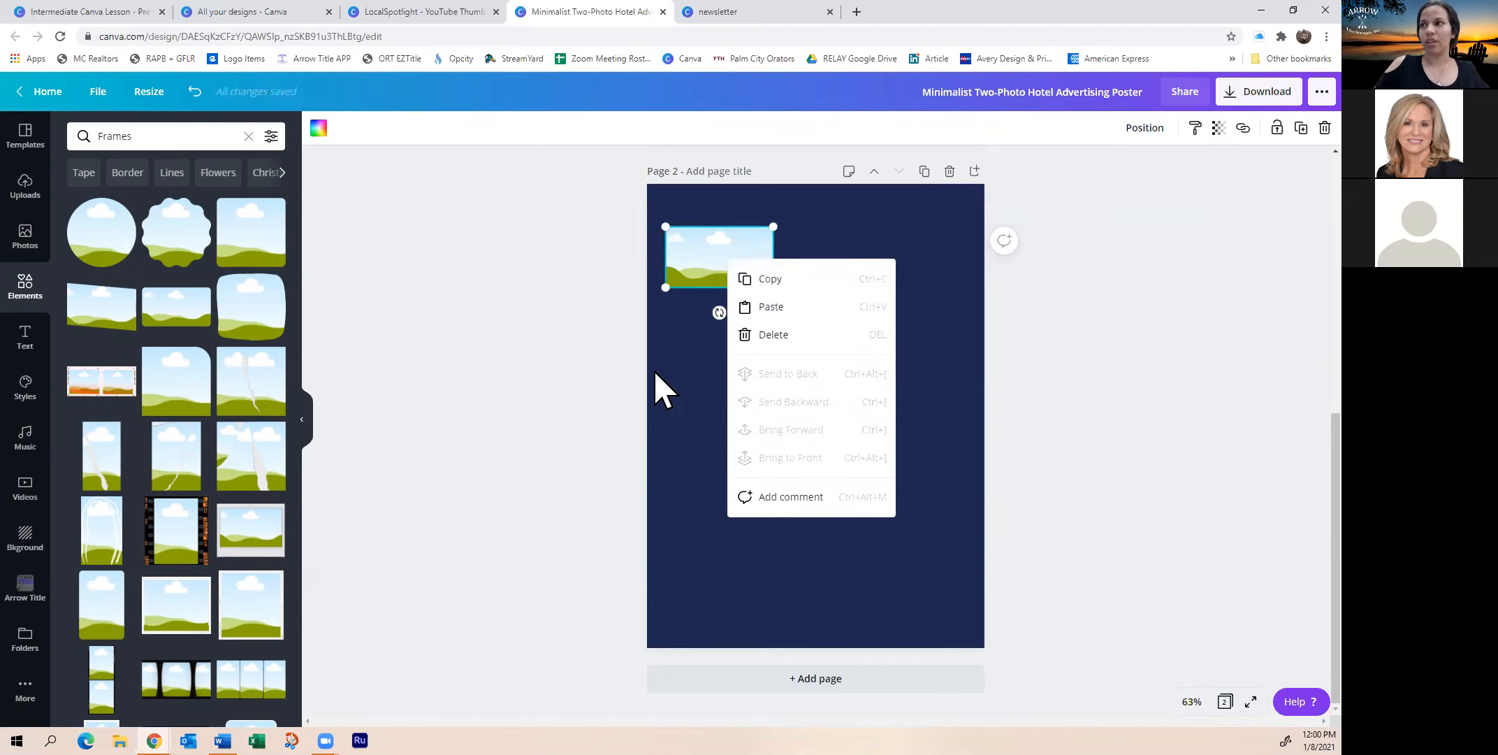
{"action": "left_click", "coordinate": [704, 353]}
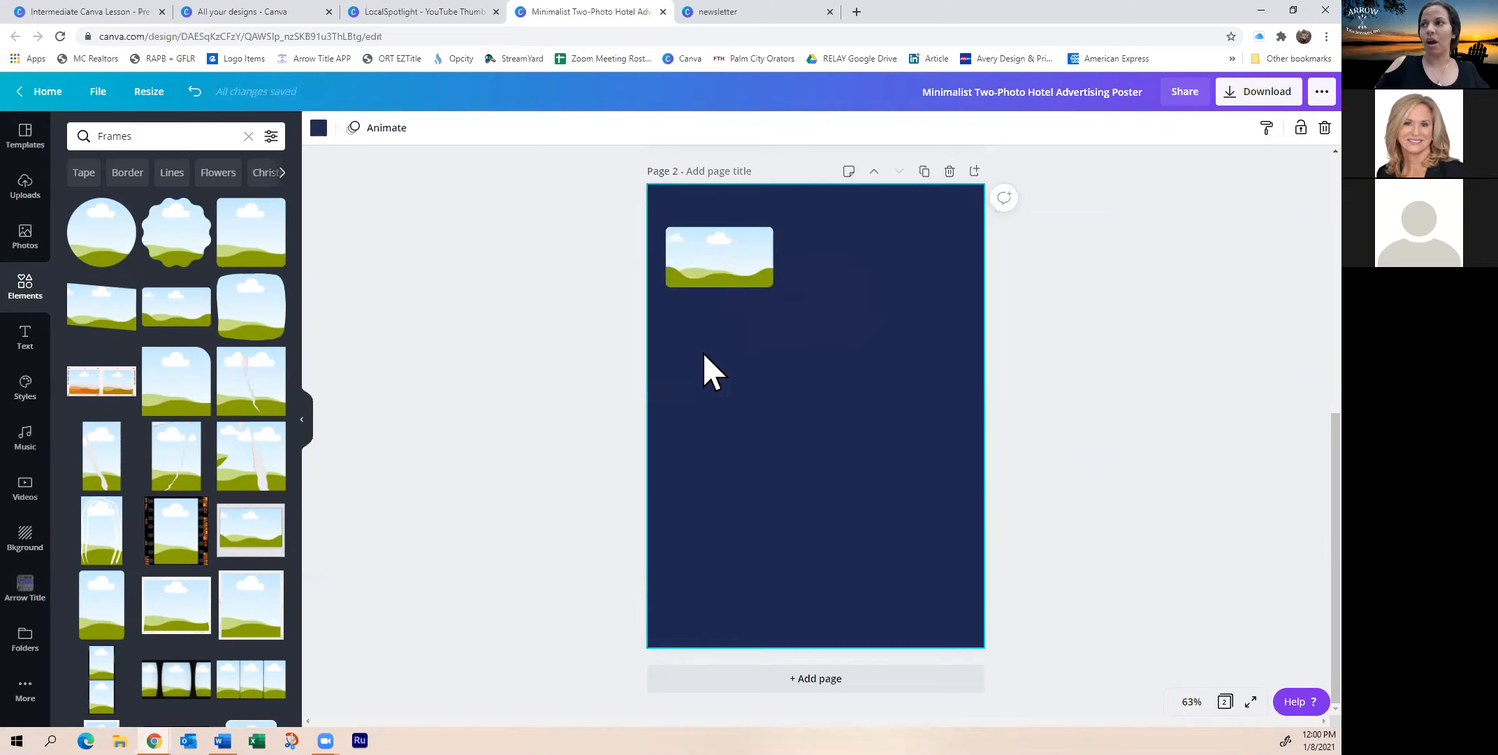
Reselect the first frame and nudge it slightly higher toward the top-left
{"action": "left_click", "coordinate": [732, 274]}
{"action": "right_click", "coordinate": [732, 276]}
{"action": "left_click", "coordinate": [769, 295]}
{"action": "left_click", "coordinate": [753, 365]}
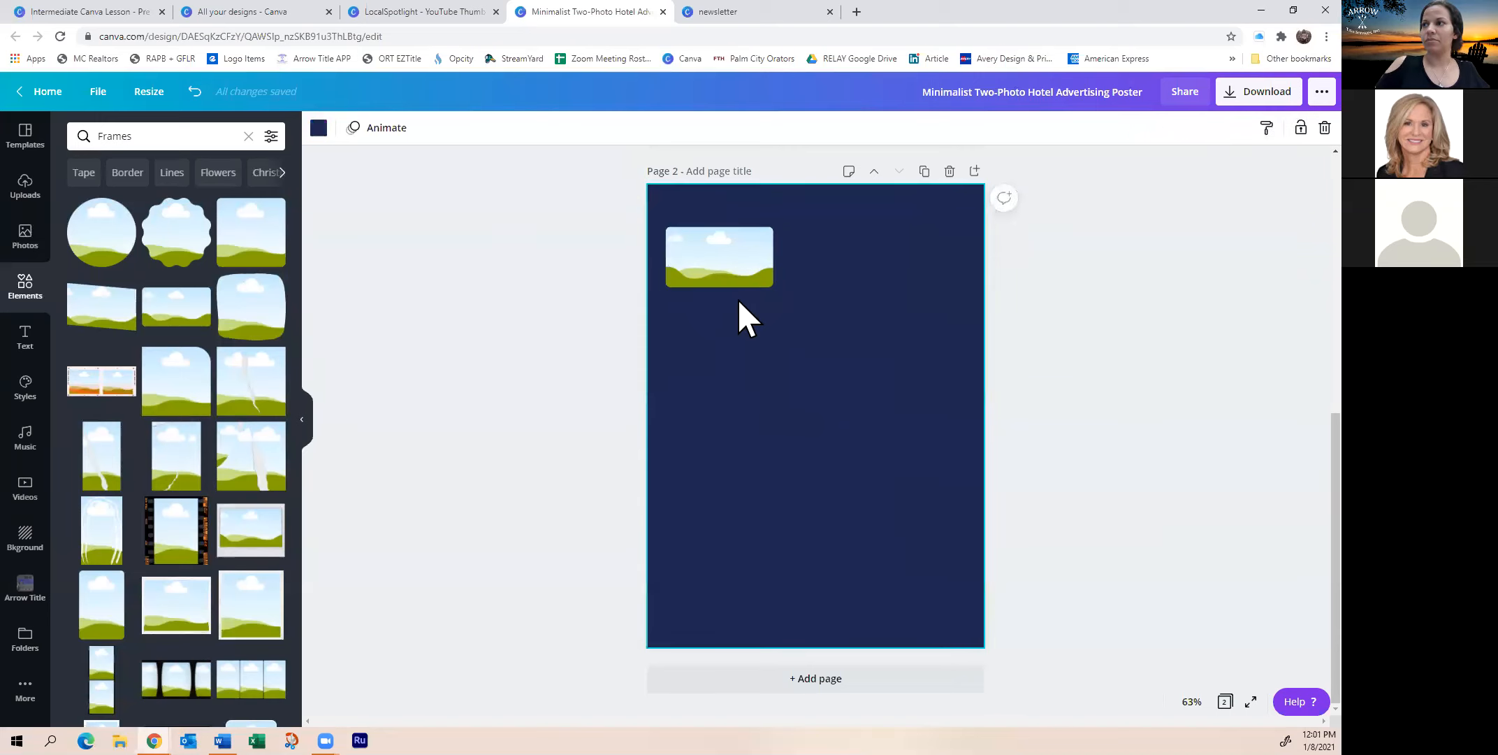
{"action": "left_click", "coordinate": [740, 276]}
{"action": "left_click_drag", "start_coordinate": [742, 284], "coordinate": [659, 254]}
Add a second landscape frame of about 2.6 × 1.4 directly below the first
{"action": "right_click", "coordinate": [739, 258]}
{"action": "left_click", "coordinate": [769, 275]}
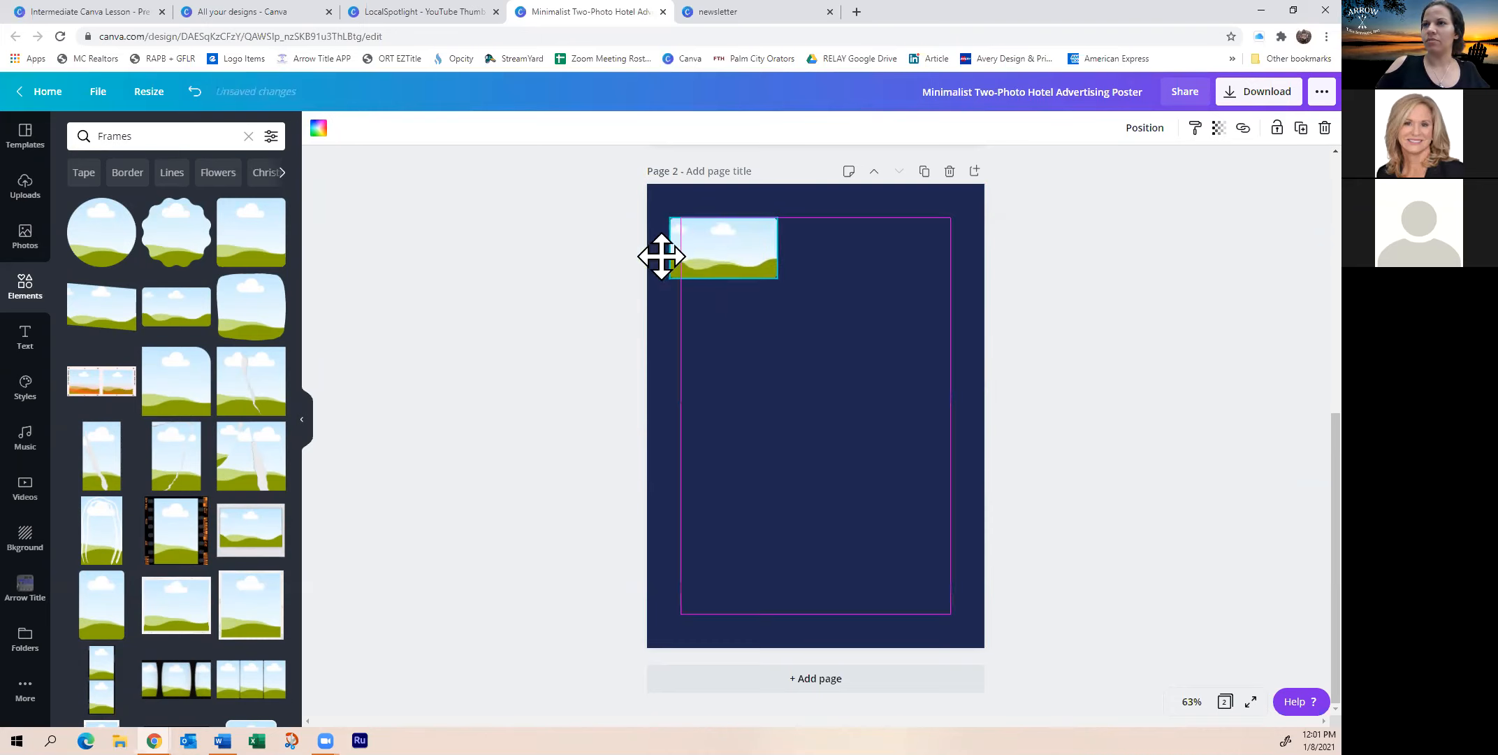
{"action": "left_click", "coordinate": [191, 321]}
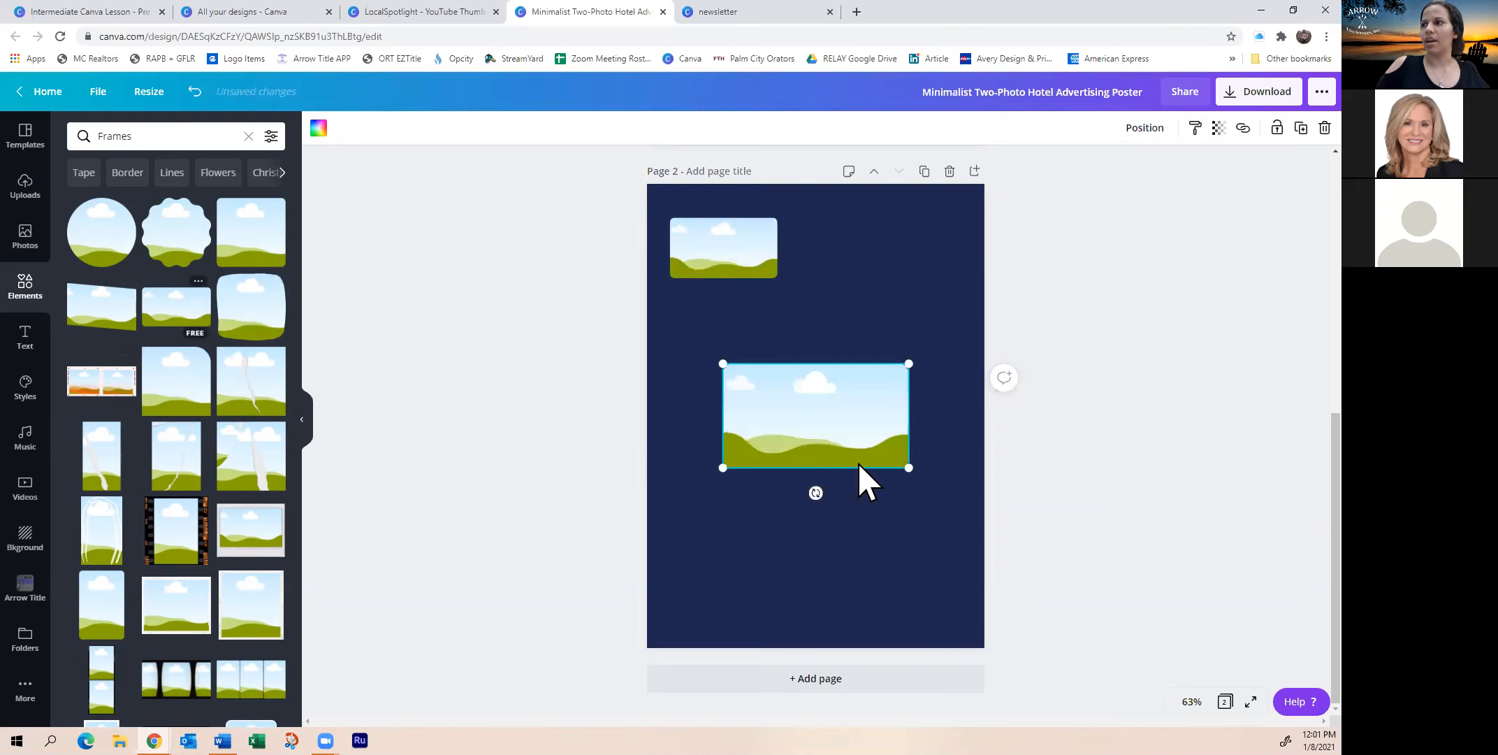
{"action": "left_click_drag", "start_coordinate": [910, 469], "coordinate": [773, 352]}
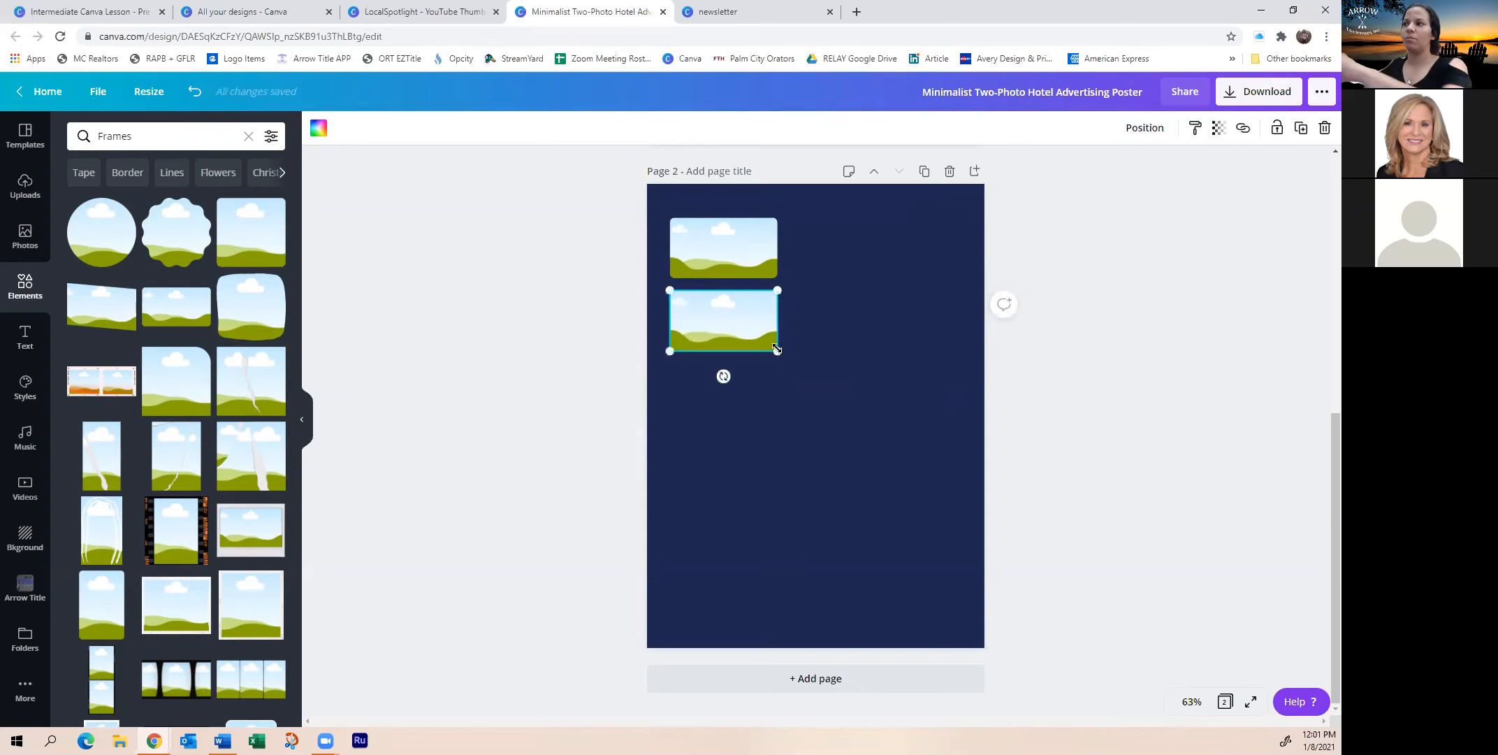
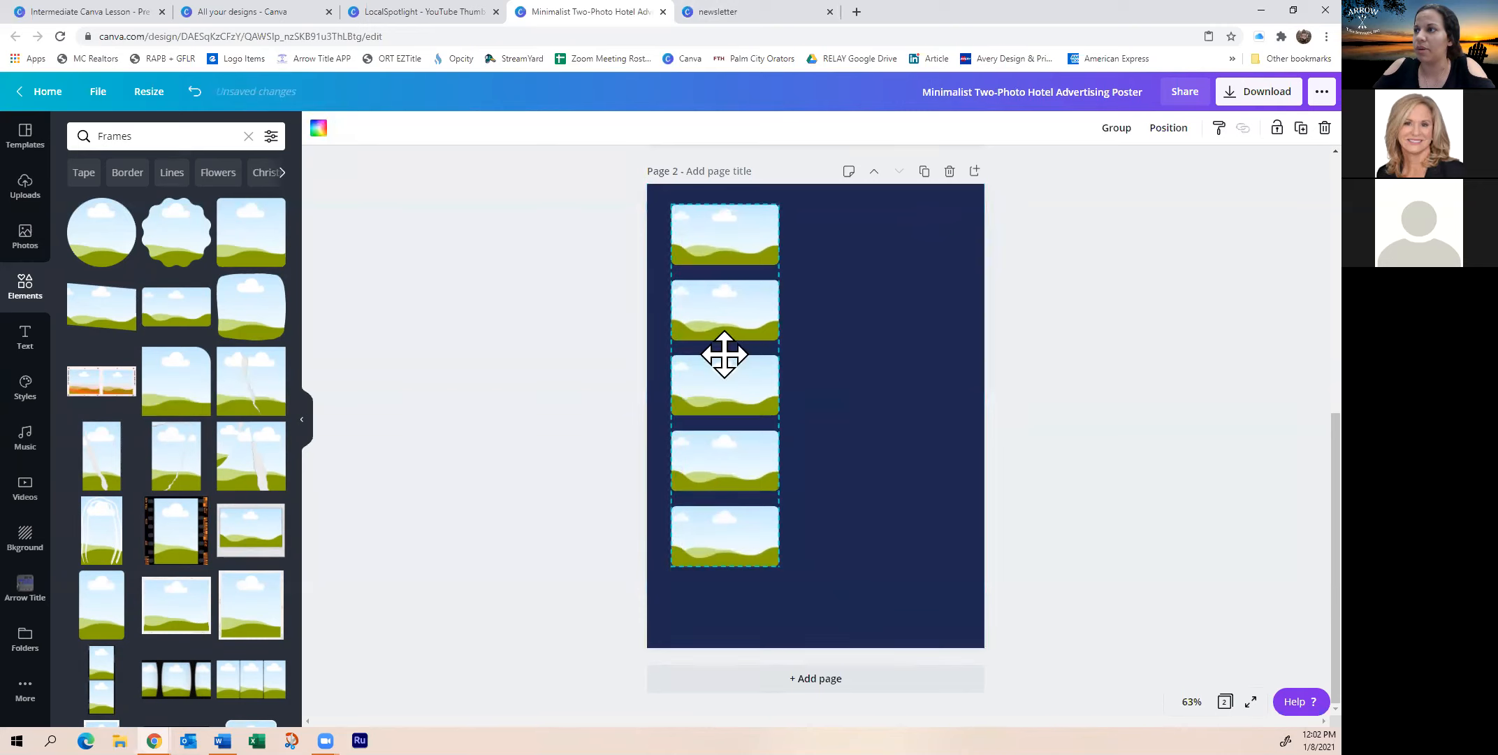
Drag the corner of the five grouped frames inward until they form a narrow strip on the left edge
{"action": "left_click_drag", "start_coordinate": [778, 566], "coordinate": [758, 513]}
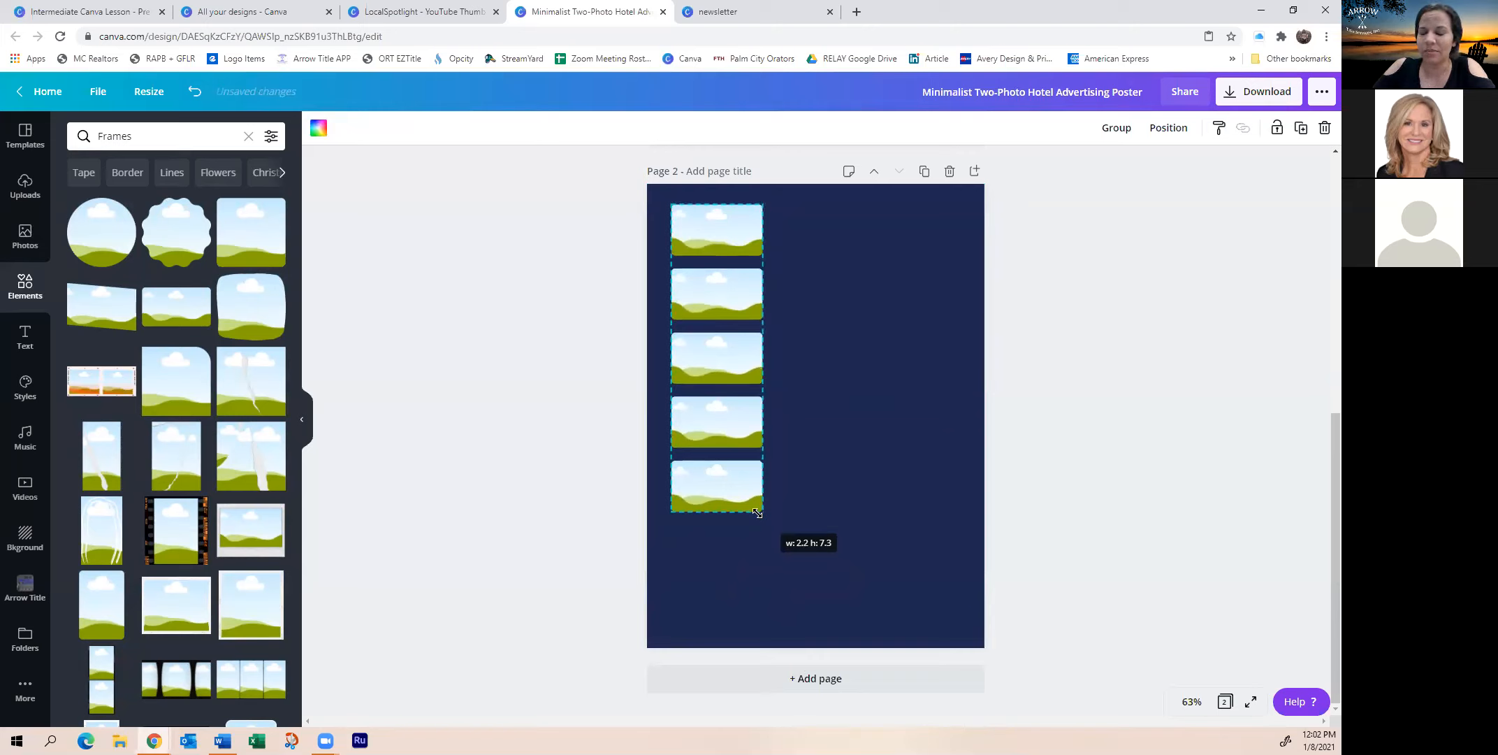
{"action": "left_click_drag", "start_coordinate": [758, 513], "coordinate": [756, 513]}
{"action": "left_click", "coordinate": [821, 497]}
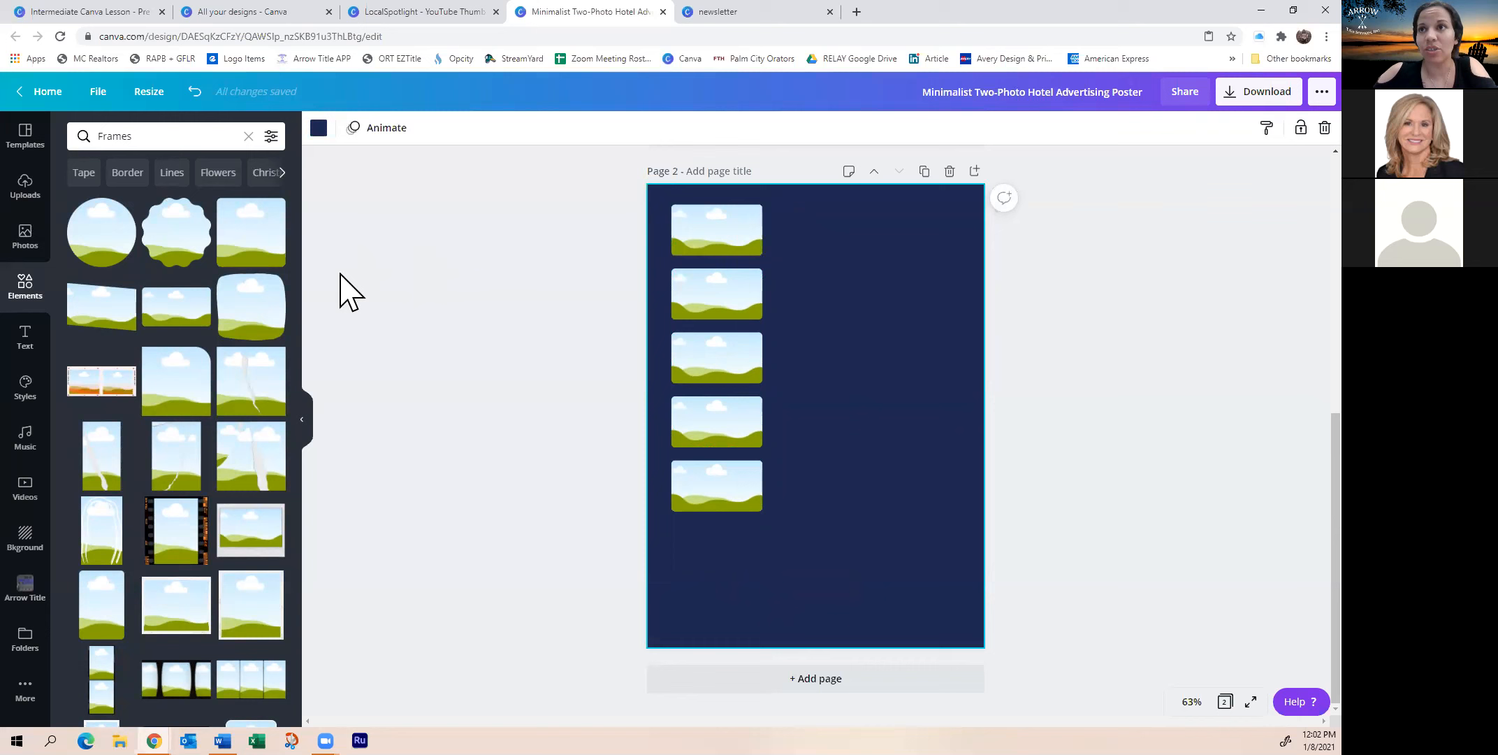
Drop a stock house photo into the top frame of the column
{"action": "left_click", "coordinate": [40, 257]}
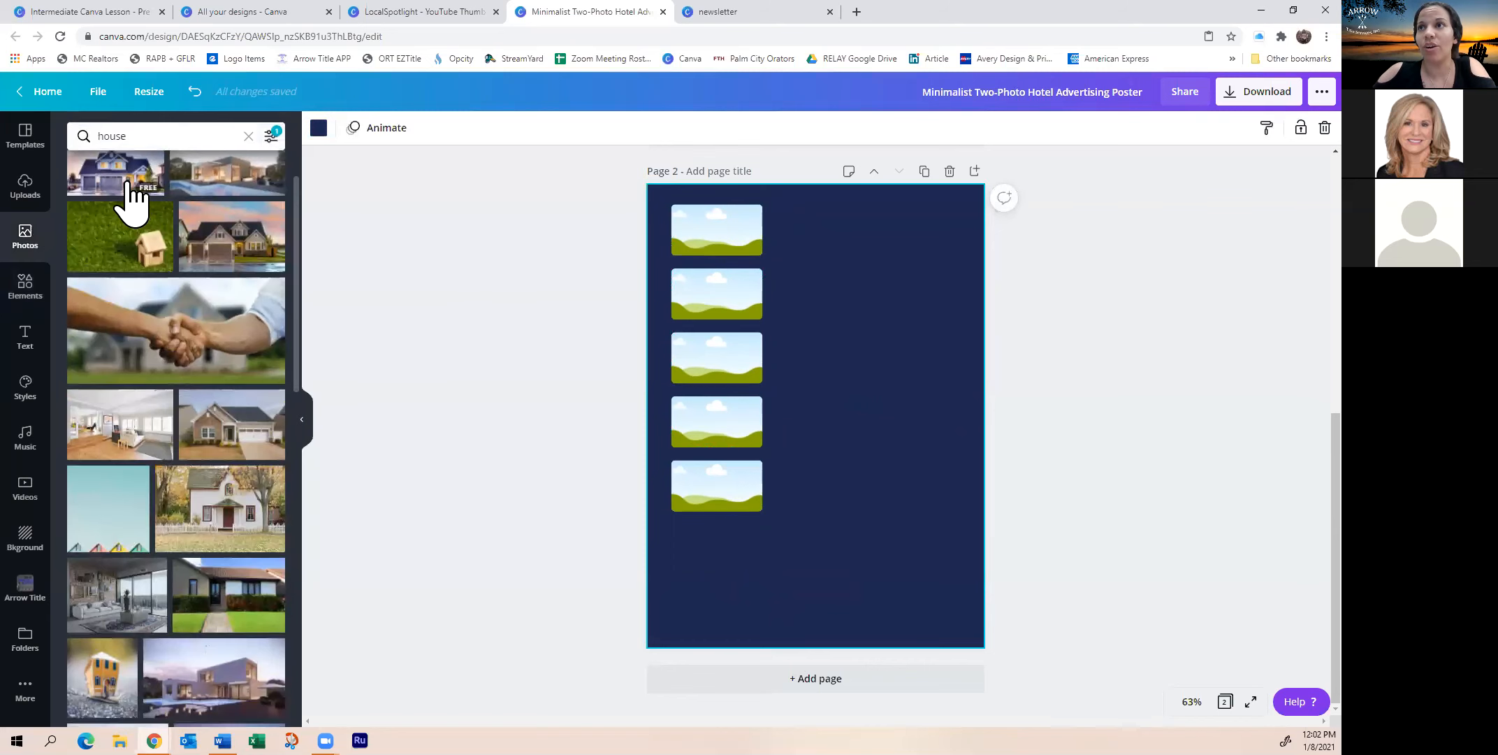
{"action": "left_click", "coordinate": [126, 195]}
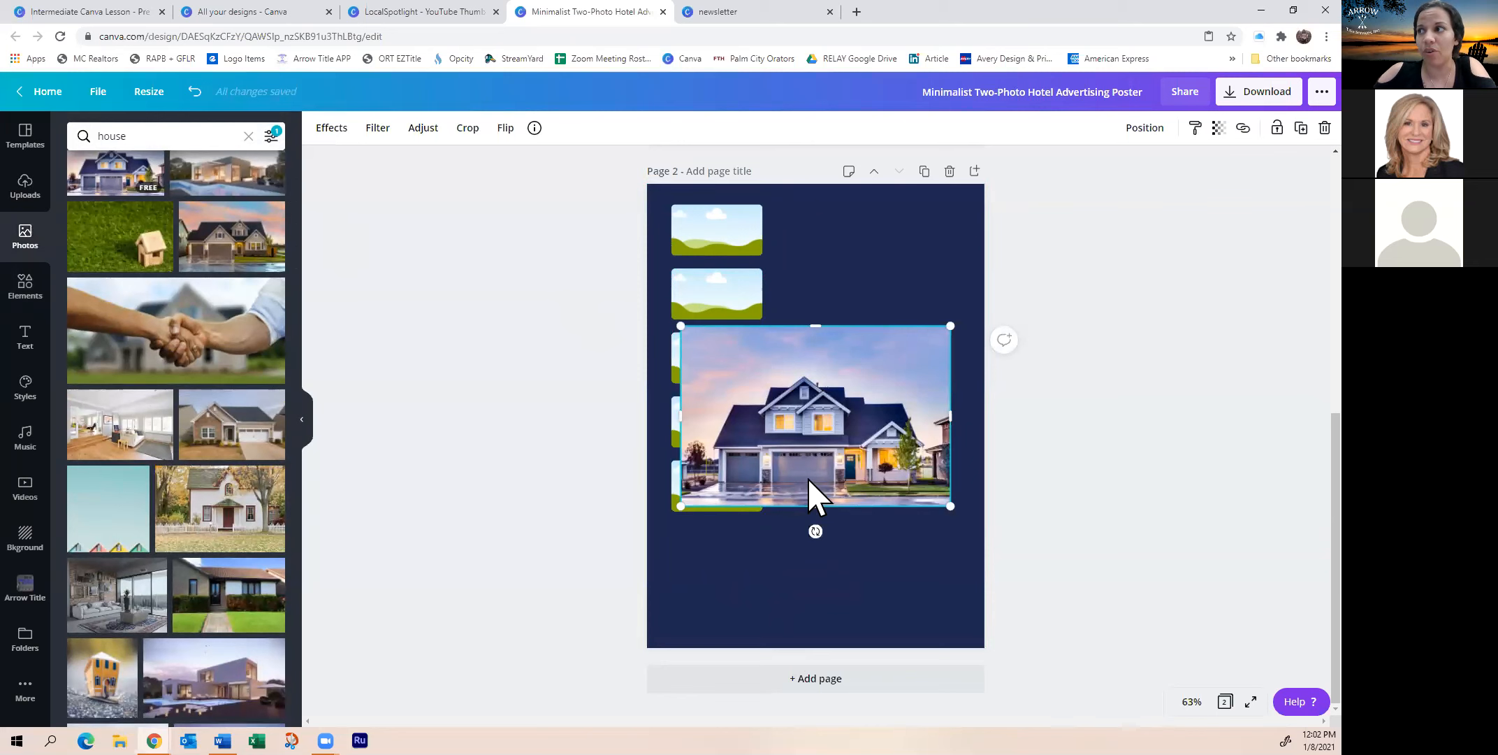
{"action": "left_click_drag", "start_coordinate": [854, 482], "coordinate": [712, 234]}
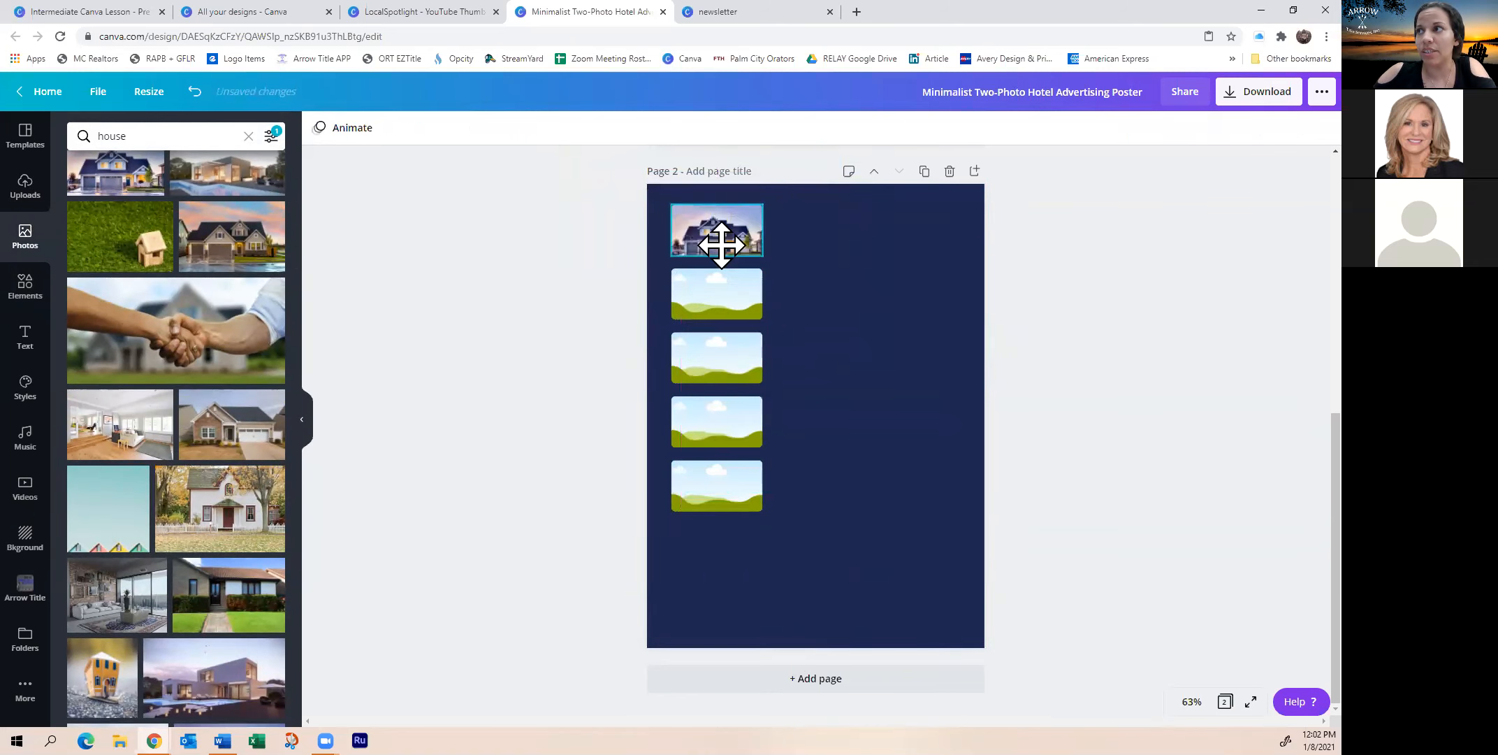
{"action": "left_click", "coordinate": [862, 289]}
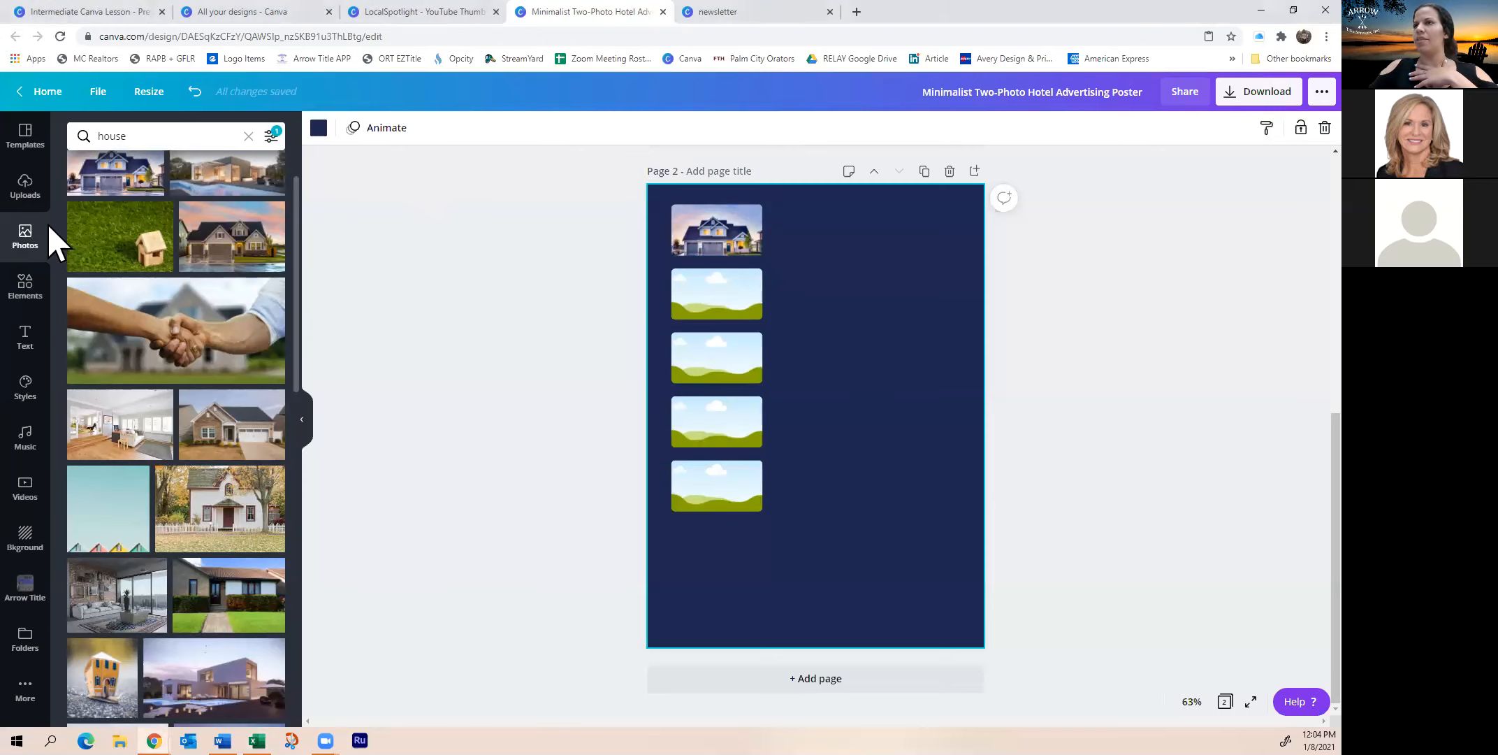
Add a subheading, paste the price list into it, and fit it beside the frames
{"action": "left_click", "coordinate": [29, 339]}
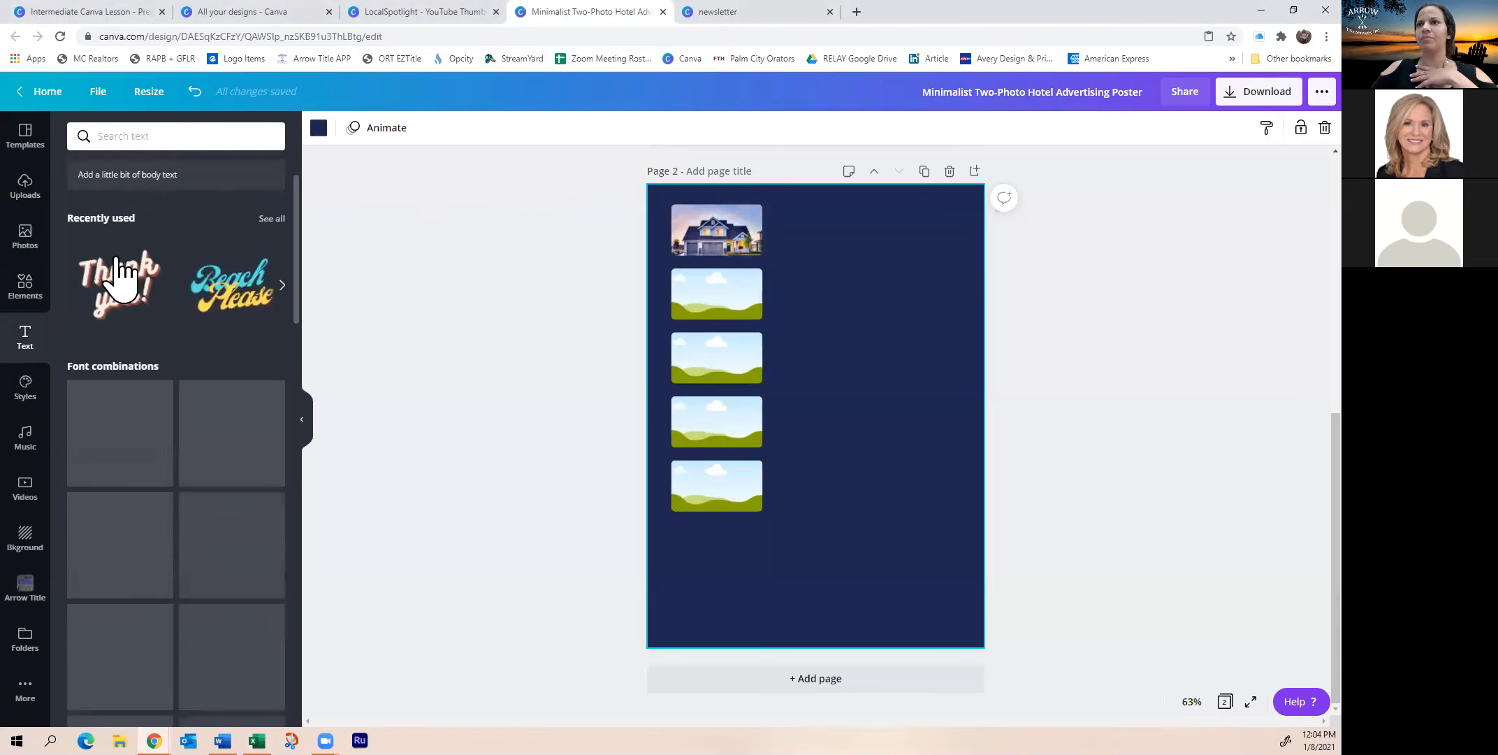
{"action": "left_click", "coordinate": [140, 263]}
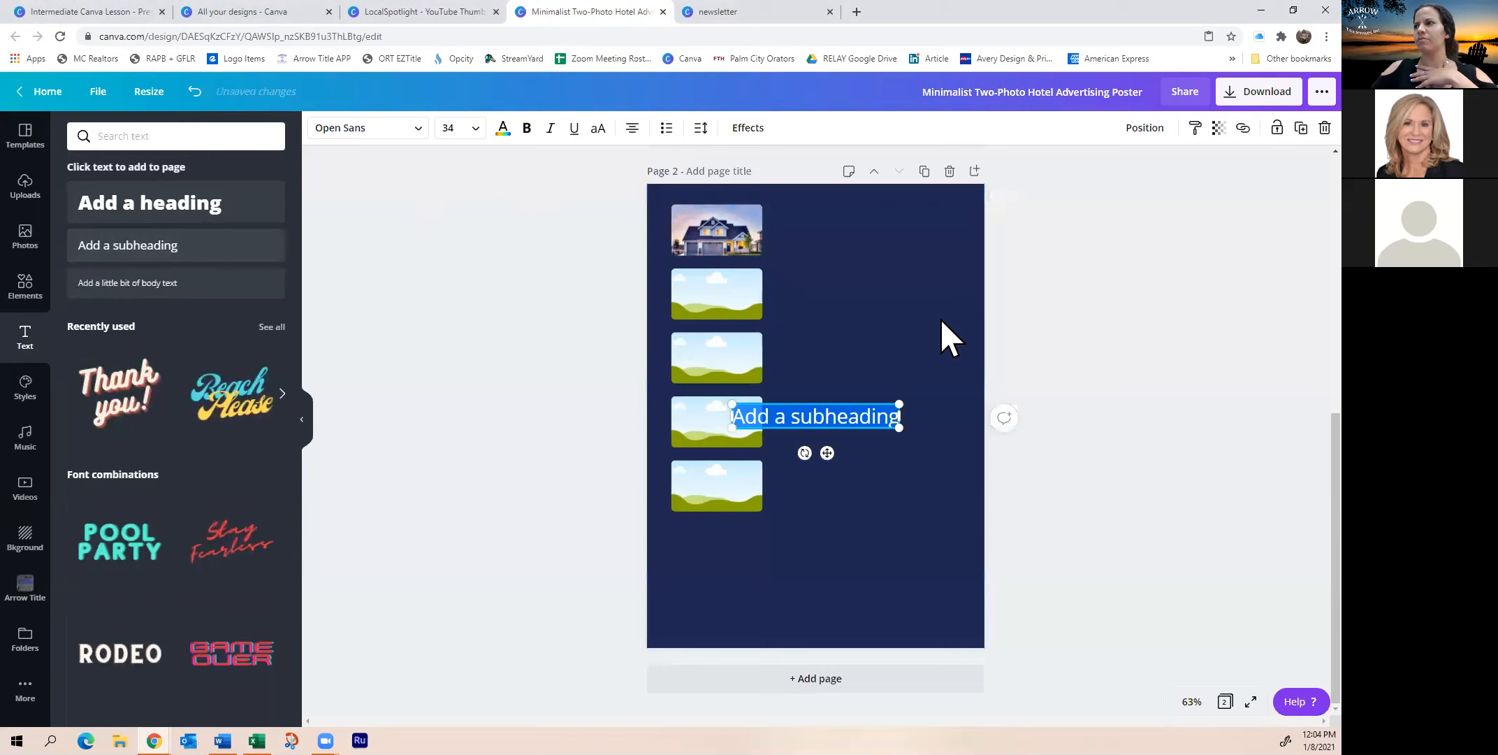
{"action": "right_click", "coordinate": [803, 418]}
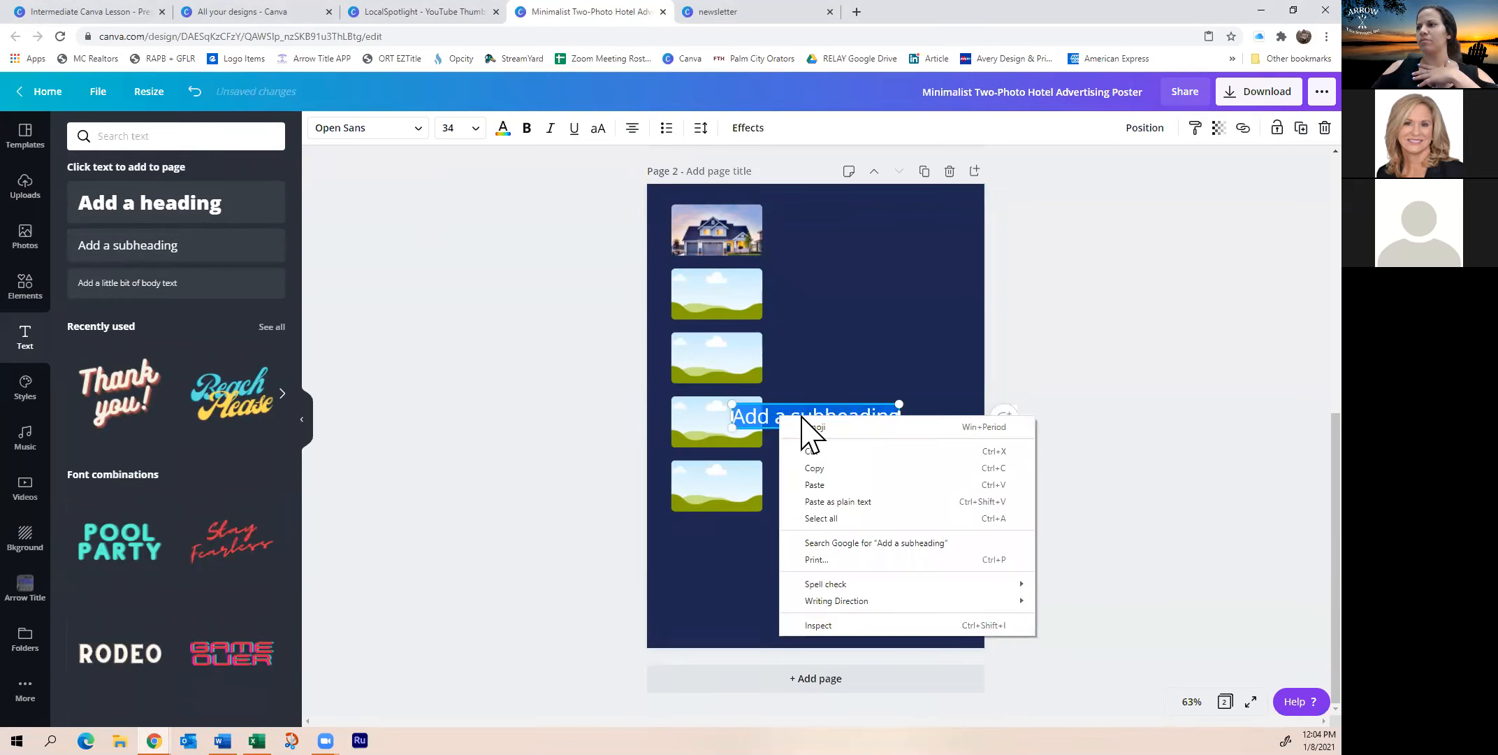
{"action": "left_click", "coordinate": [823, 487]}
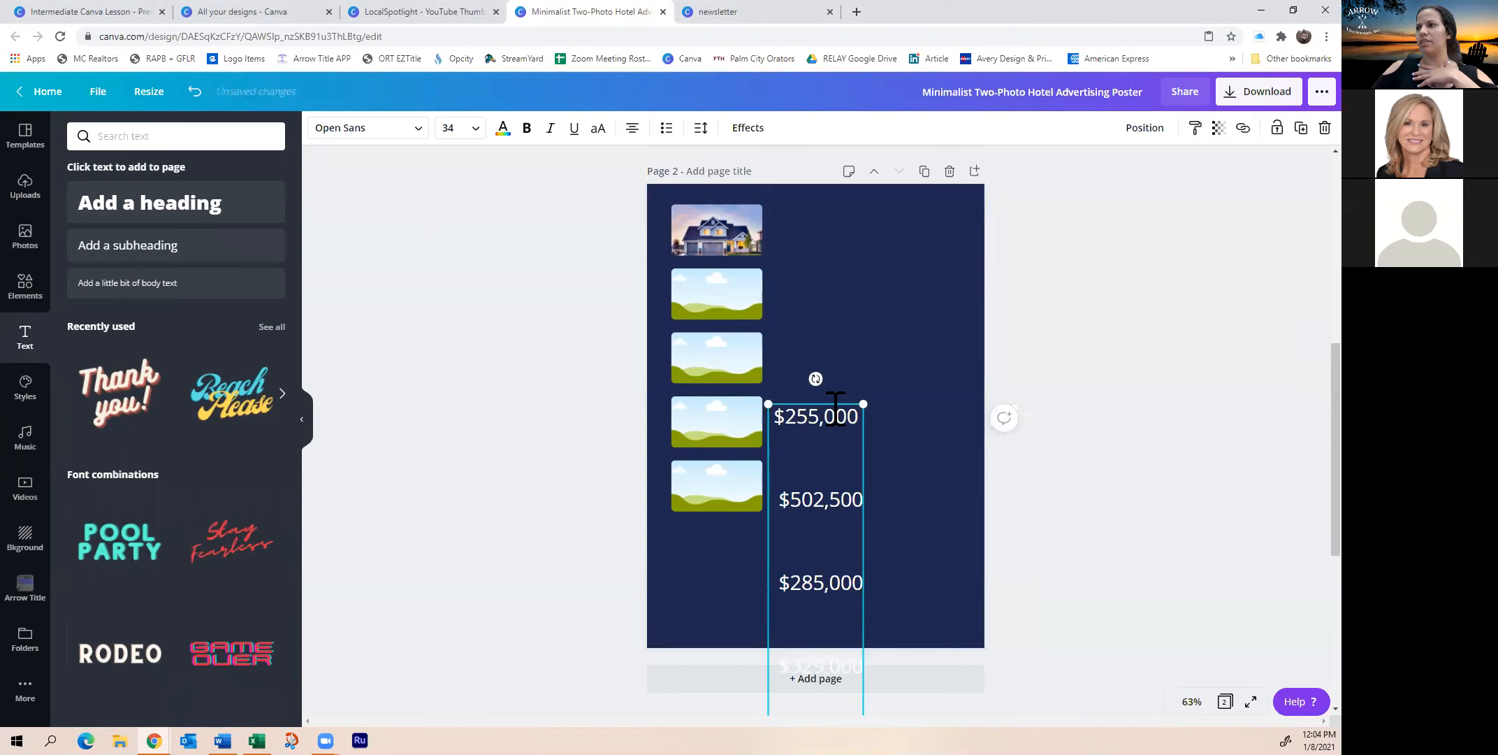
{"action": "left_click_drag", "start_coordinate": [843, 404], "coordinate": [835, 476]}
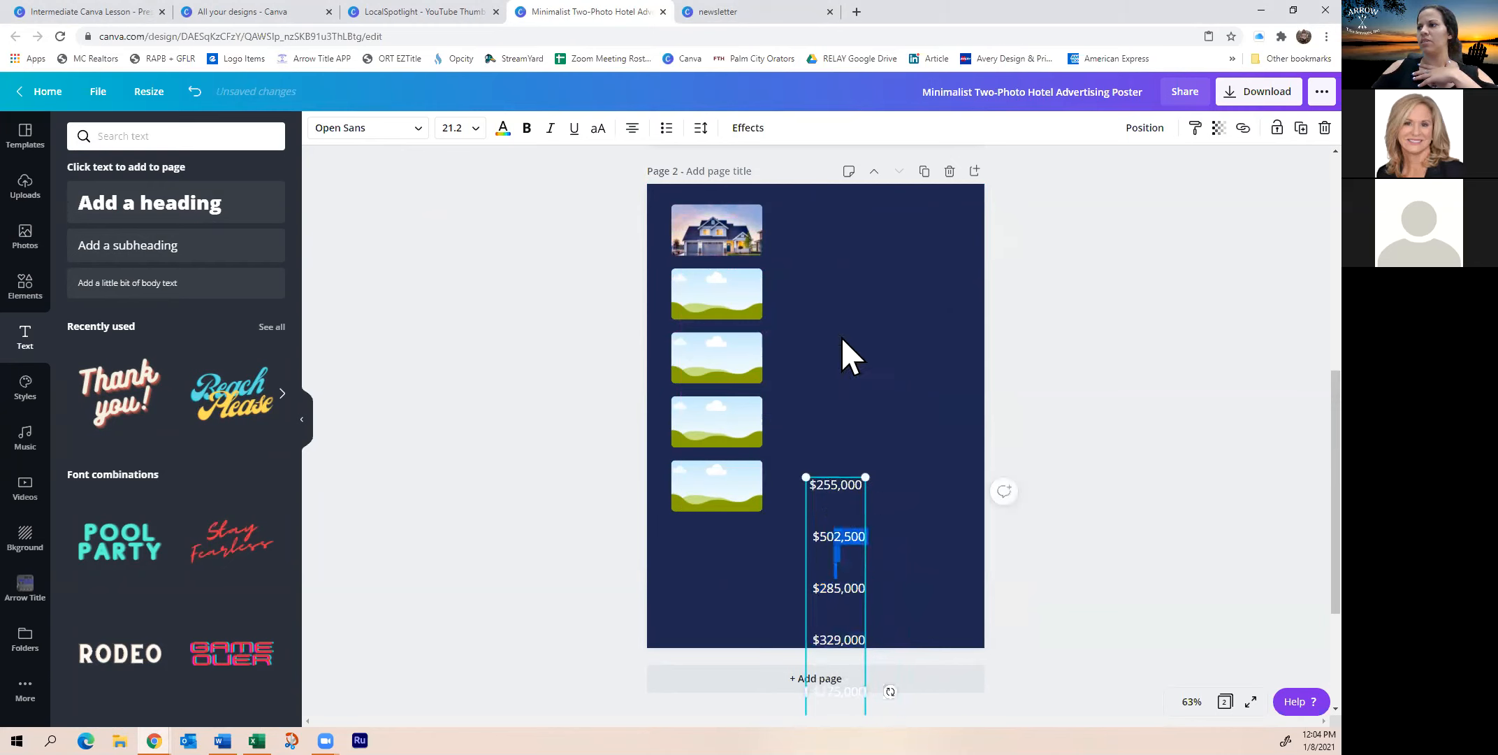
{"action": "left_click_drag", "start_coordinate": [854, 592], "coordinate": [861, 280]}
{"action": "left_click_drag", "start_coordinate": [830, 445], "coordinate": [819, 391]}
{"action": "left_click", "coordinate": [938, 371]}
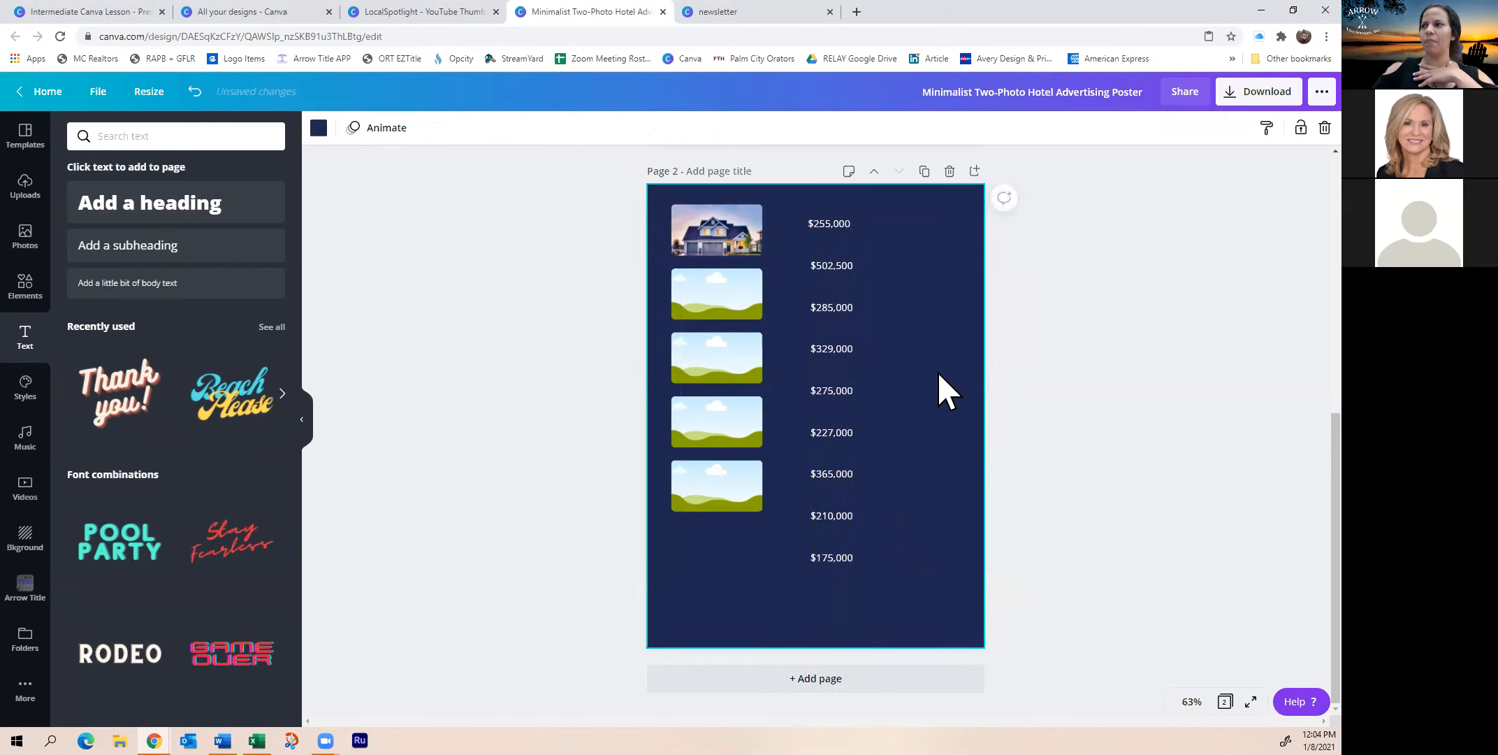
Edit the first price to read $255,500
{"action": "left_click", "coordinate": [843, 222]}
{"action": "double_click", "coordinate": [844, 224]}
{"action": "left_click_drag", "start_coordinate": [832, 227], "coordinate": [845, 227]}
{"action": "key", "text": "BackSpace"}
{"action": "type", "text": "500"}
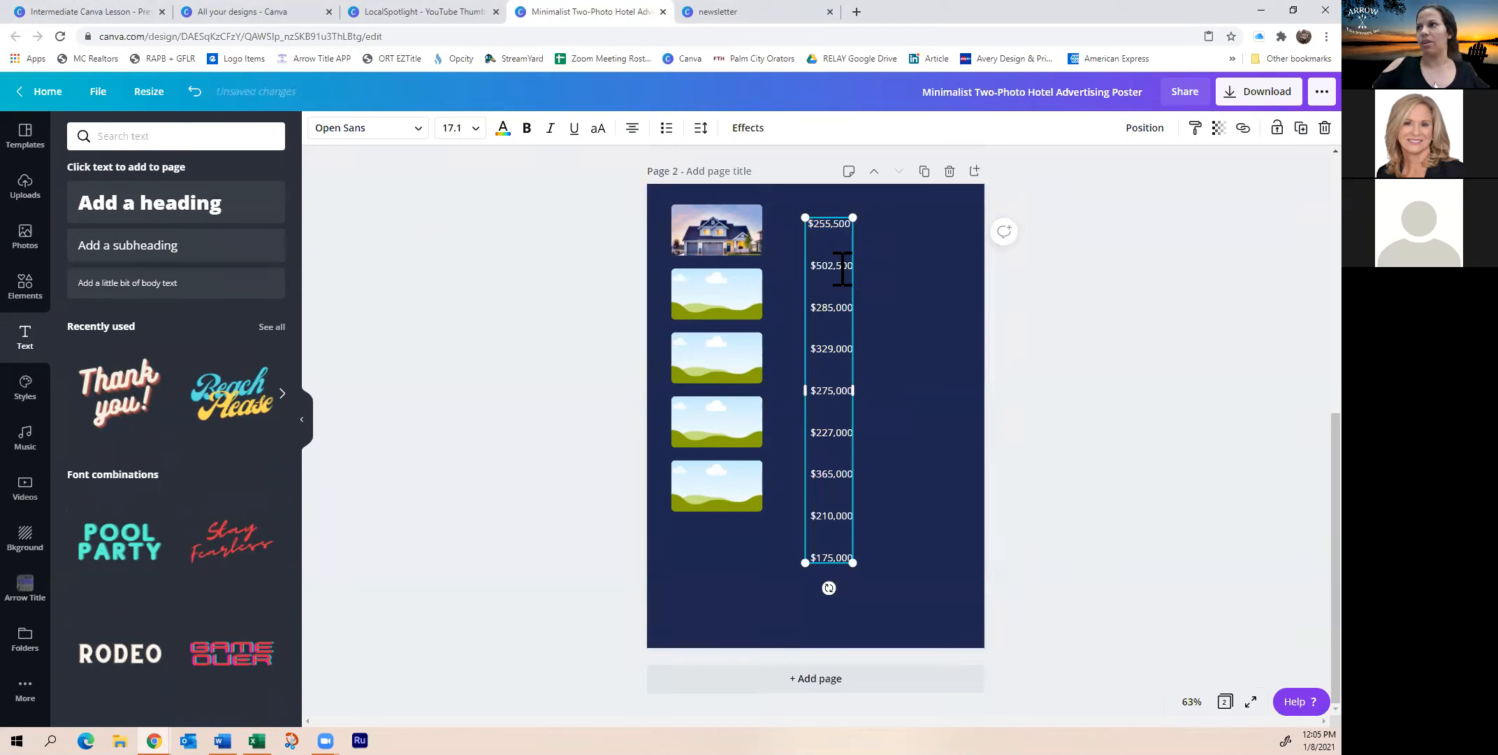
{"action": "left_click", "coordinate": [942, 325]}
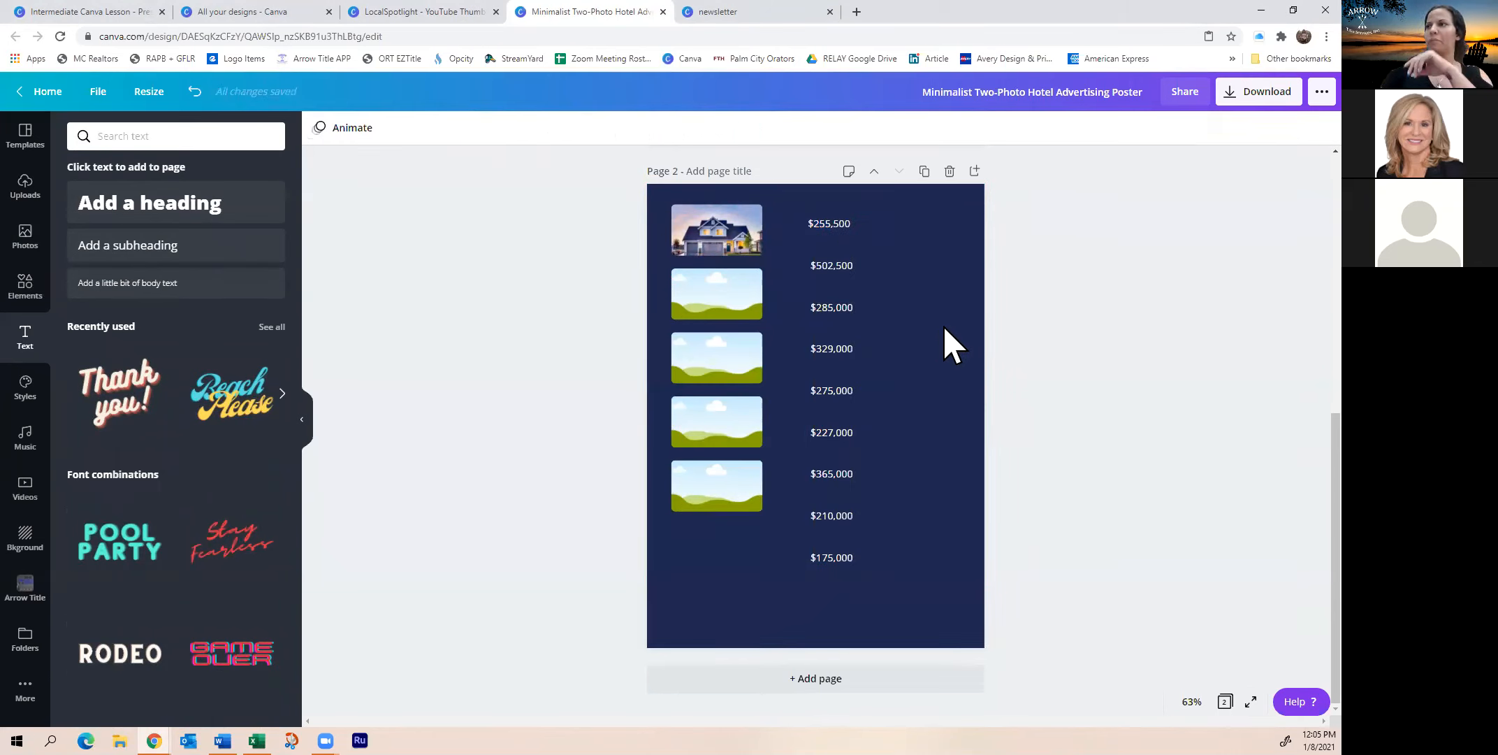
{"action": "left_click", "coordinate": [835, 489]}
{"action": "left_click", "coordinate": [1277, 128]}
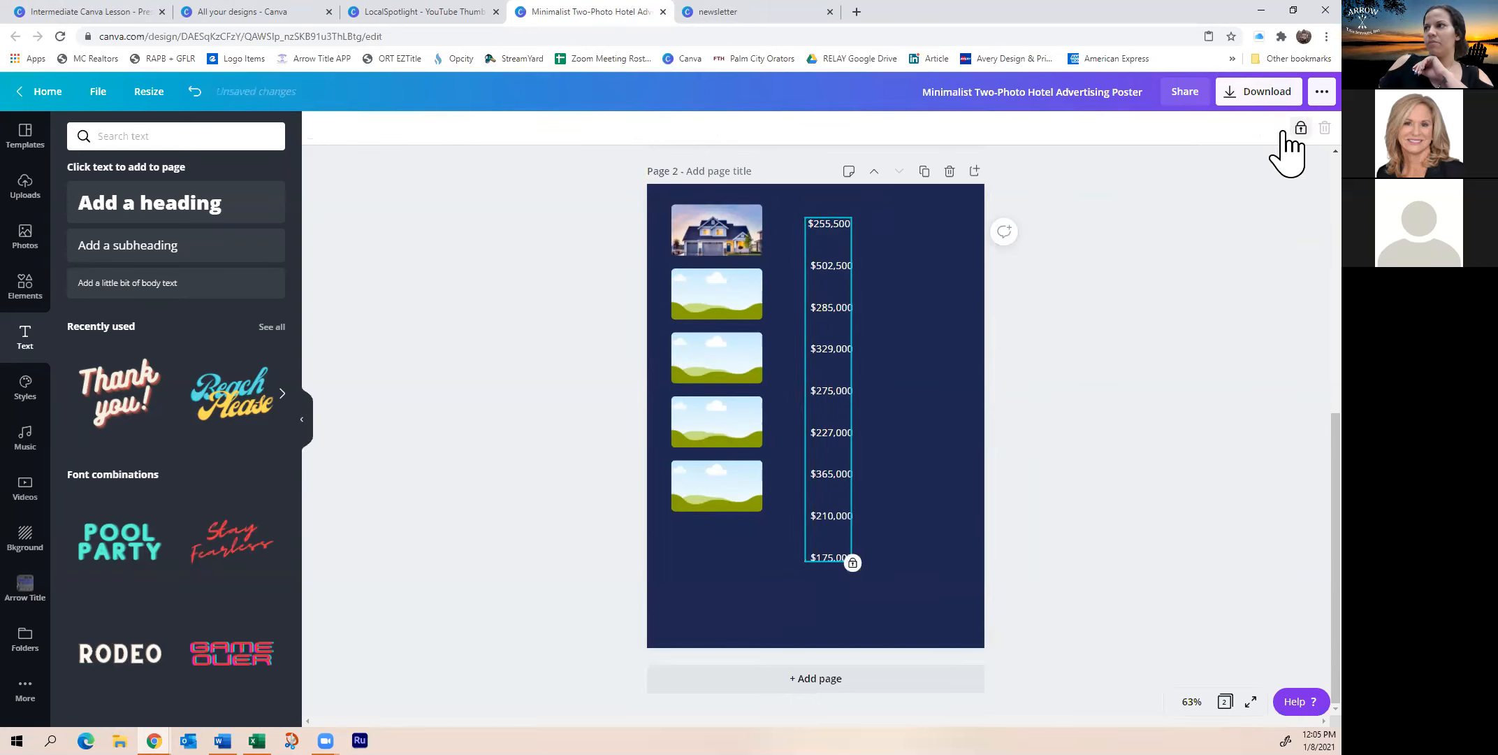
{"action": "left_click", "coordinate": [899, 361]}
{"action": "left_click", "coordinate": [854, 409]}
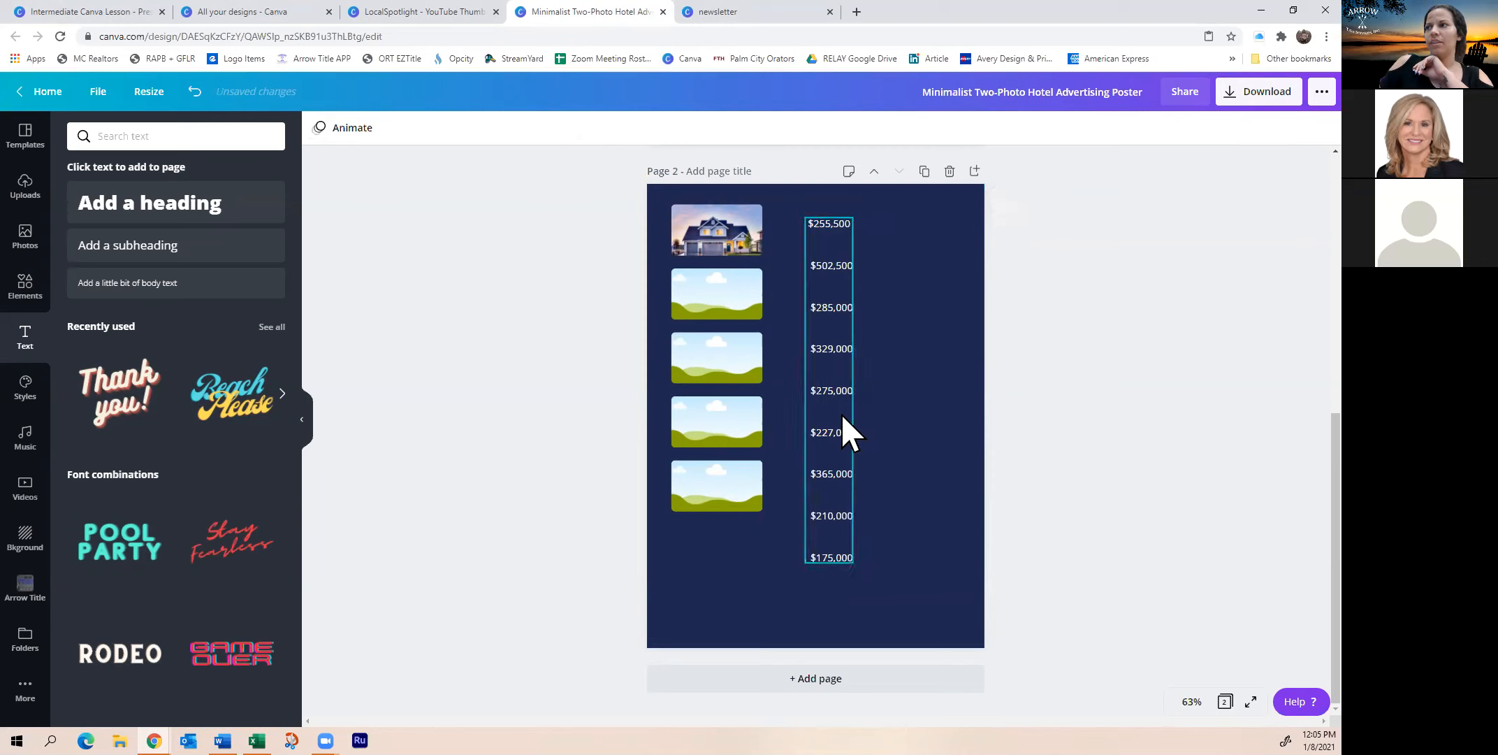
{"action": "left_click", "coordinate": [912, 415]}
{"action": "left_click", "coordinate": [823, 392]}
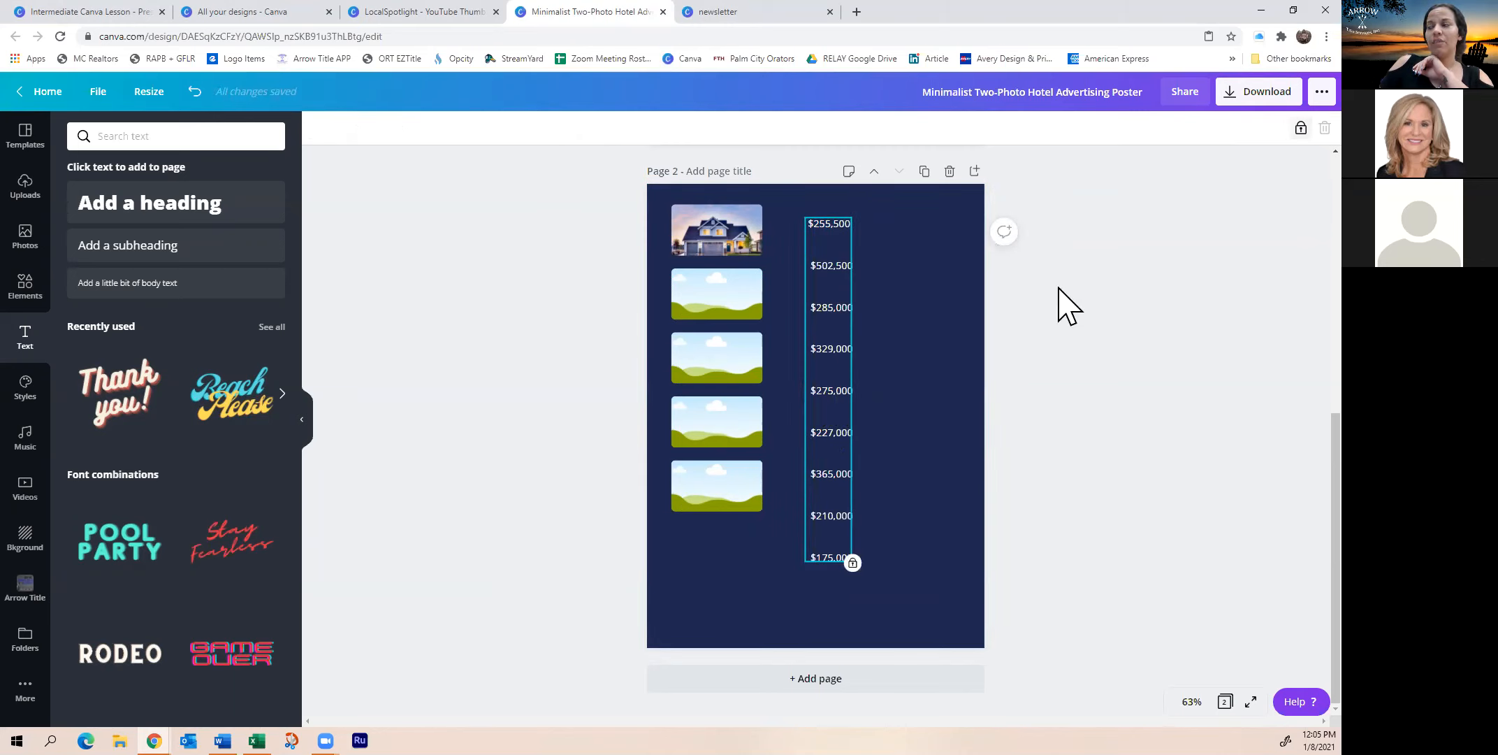
{"action": "left_click", "coordinate": [1296, 129]}
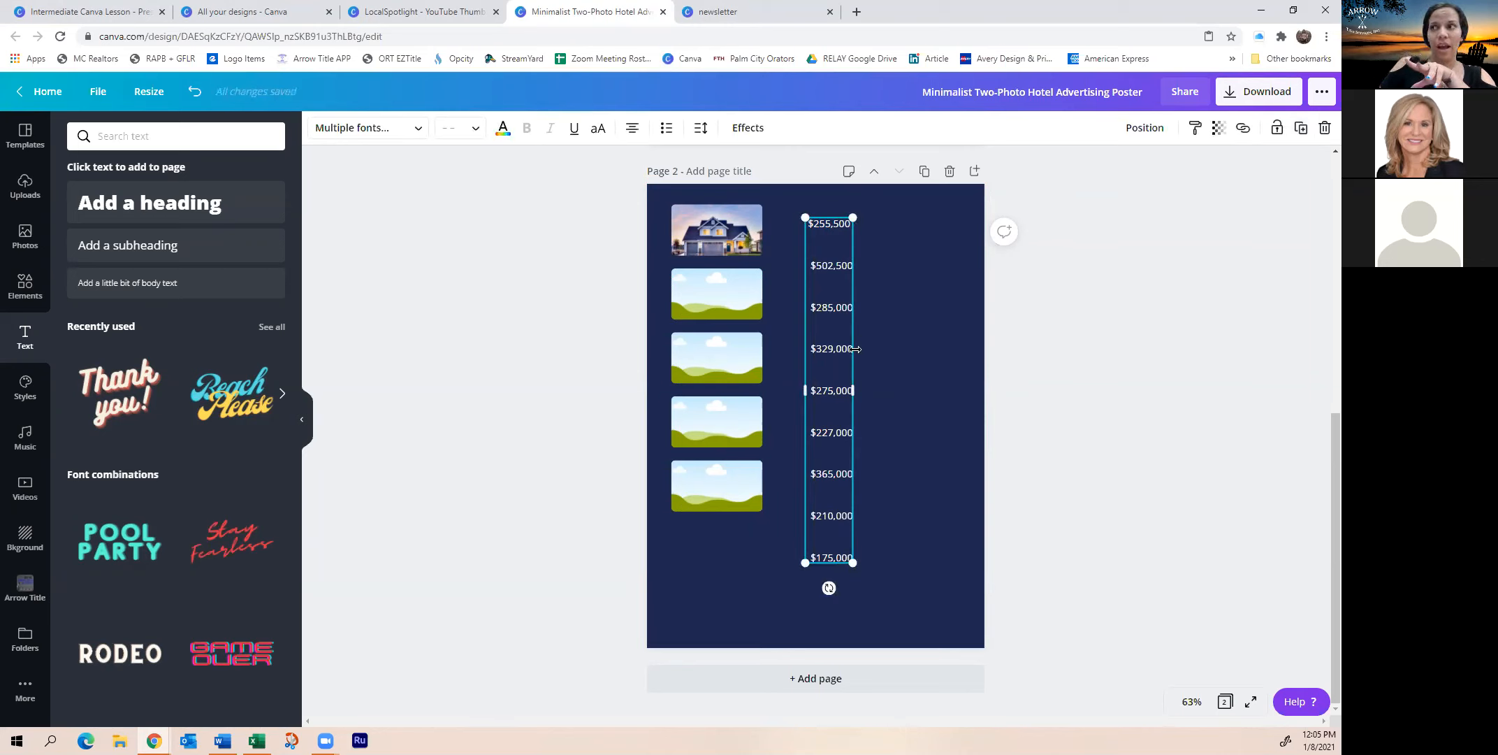
{"action": "mouse_move", "coordinate": [739, 378]}
{"action": "left_mouse_down"}
{"action": "mouse_move", "coordinate": [817, 381]}
{"action": "mouse_move", "coordinate": [734, 367]}
{"action": "left_mouse_up"}
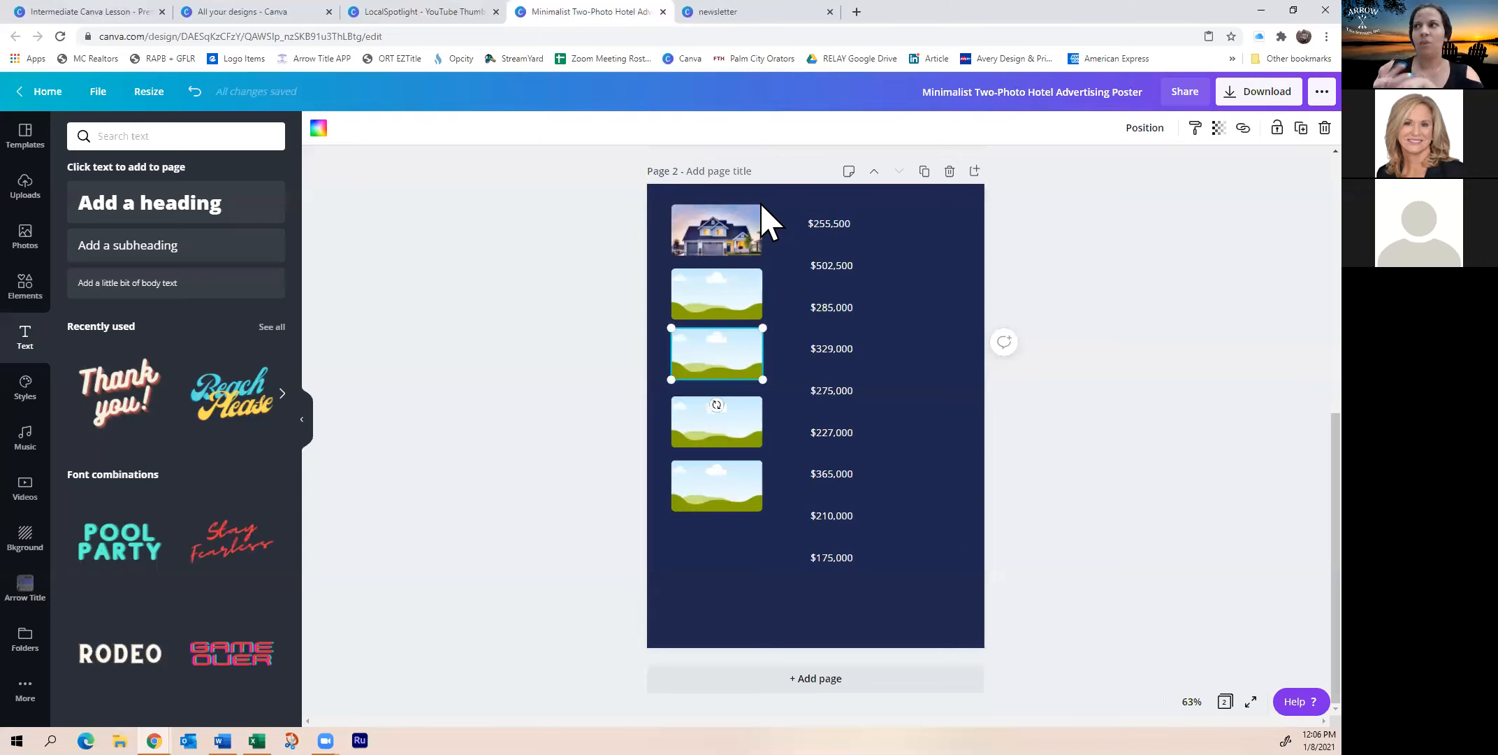
{"action": "left_click", "coordinate": [414, 13]}
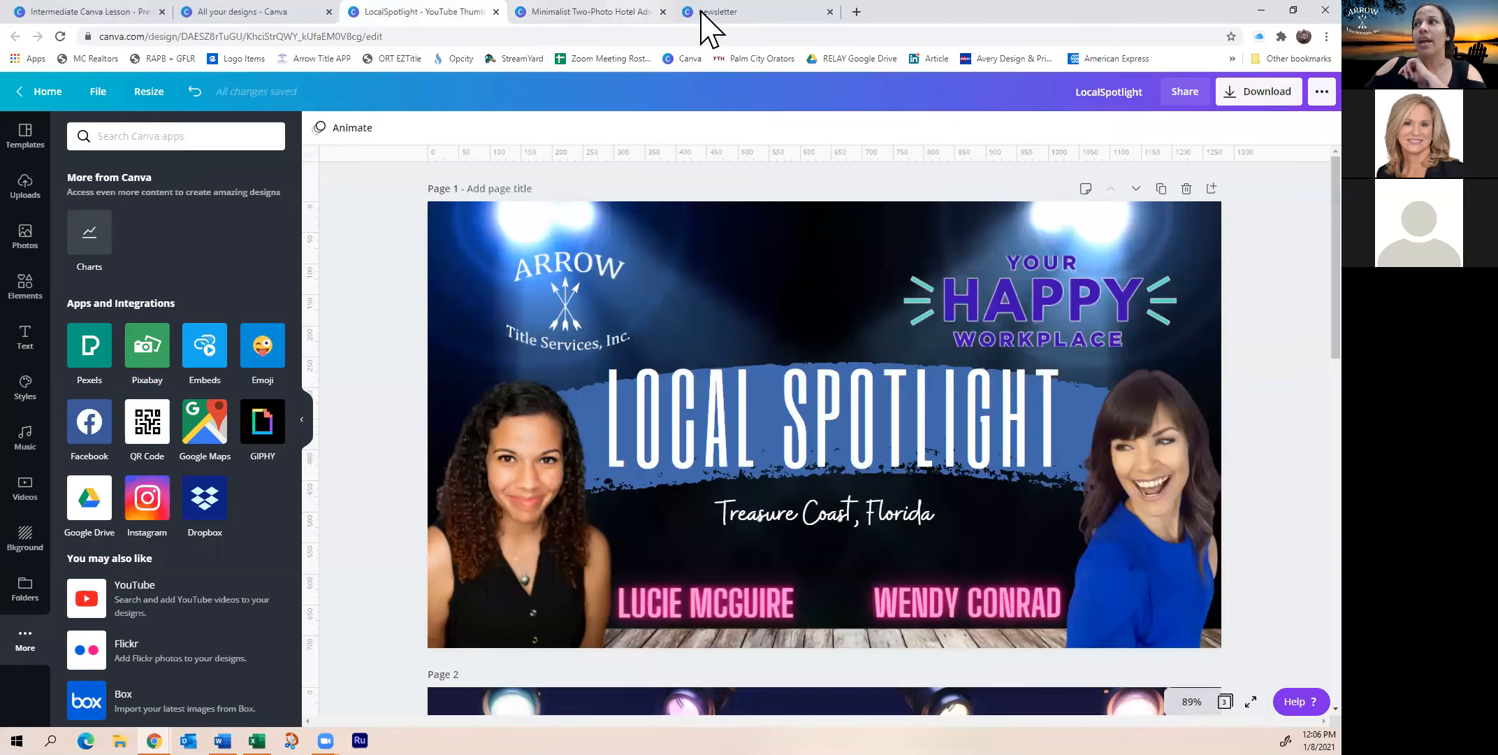
{"action": "left_click", "coordinate": [758, 7]}
{"action": "left_click", "coordinate": [559, 8]}
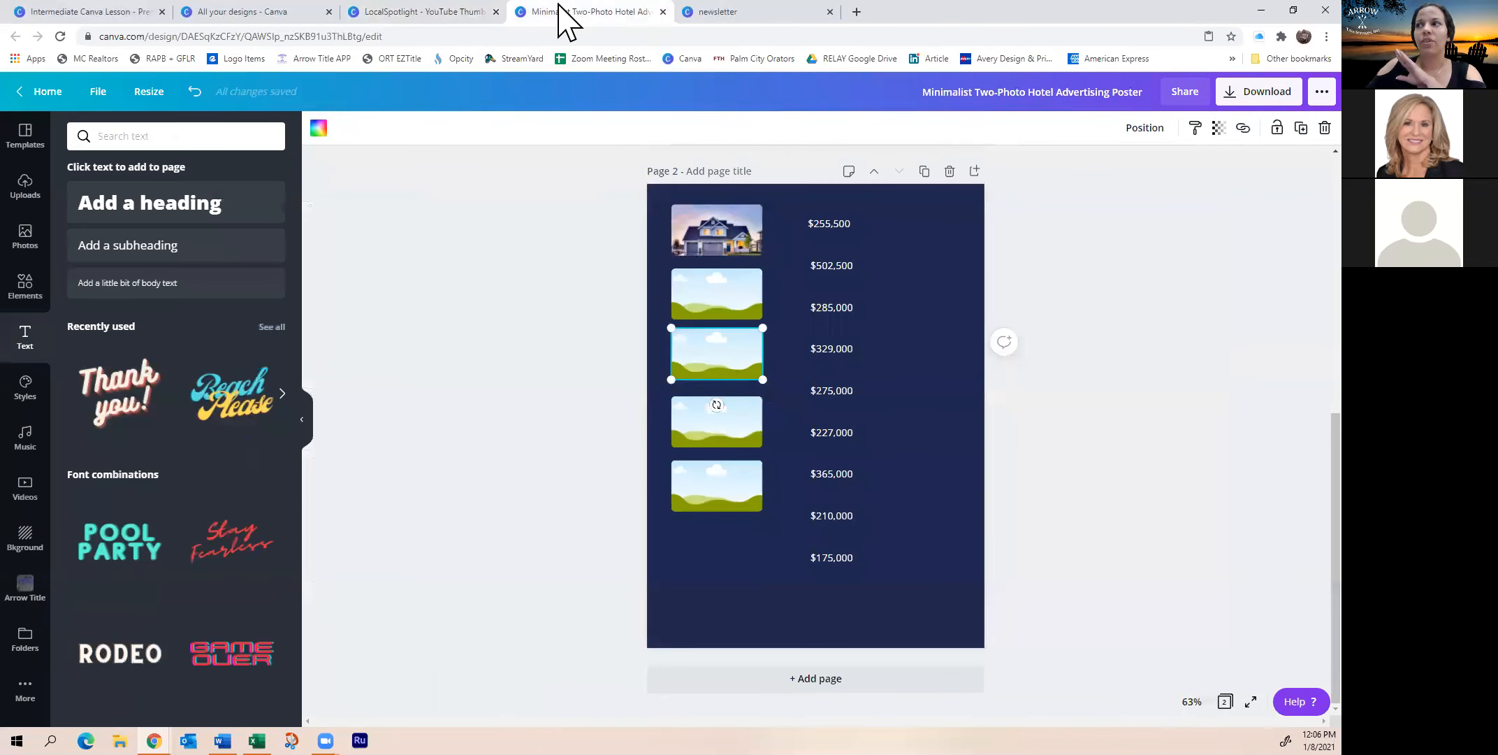
{"action": "left_click", "coordinate": [261, 11]}
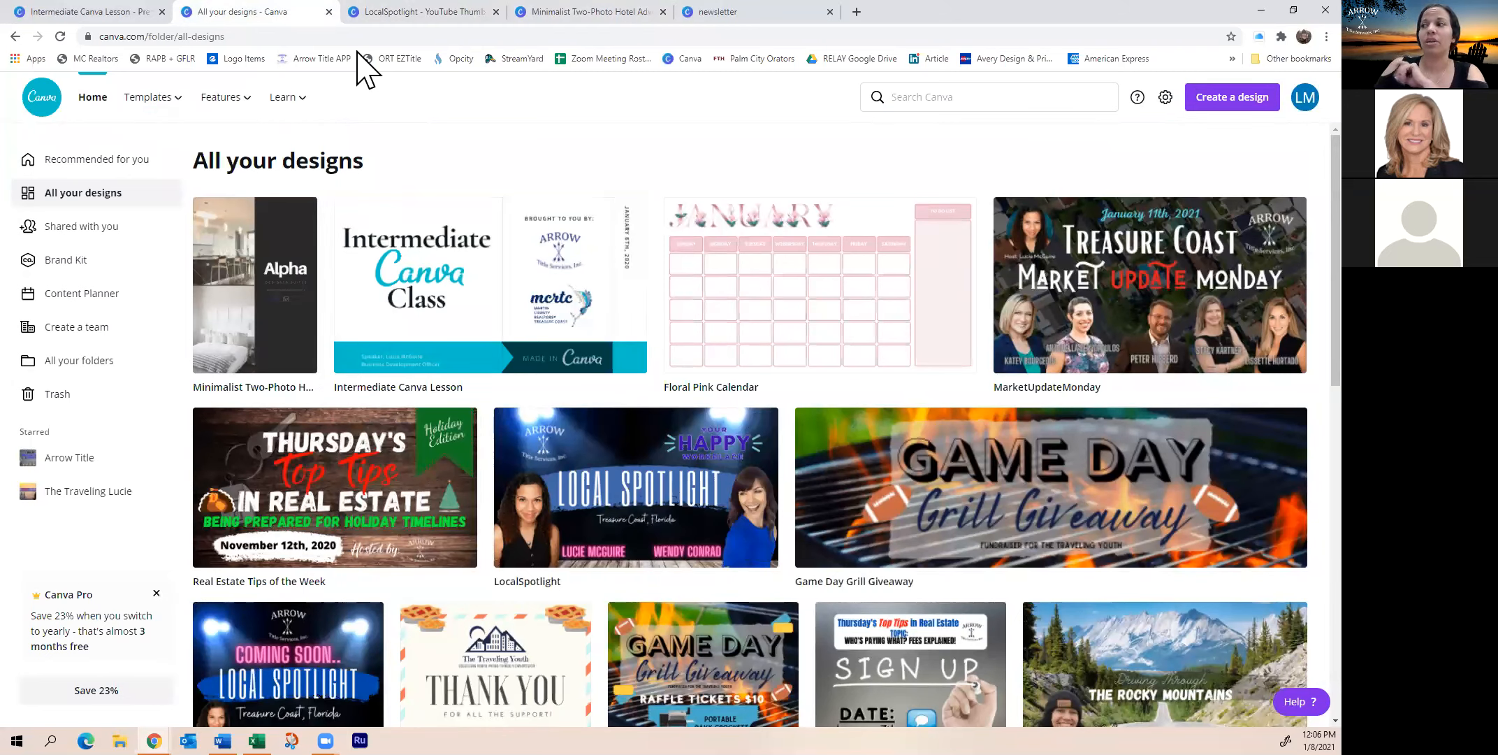
{"action": "left_click", "coordinate": [570, 12]}
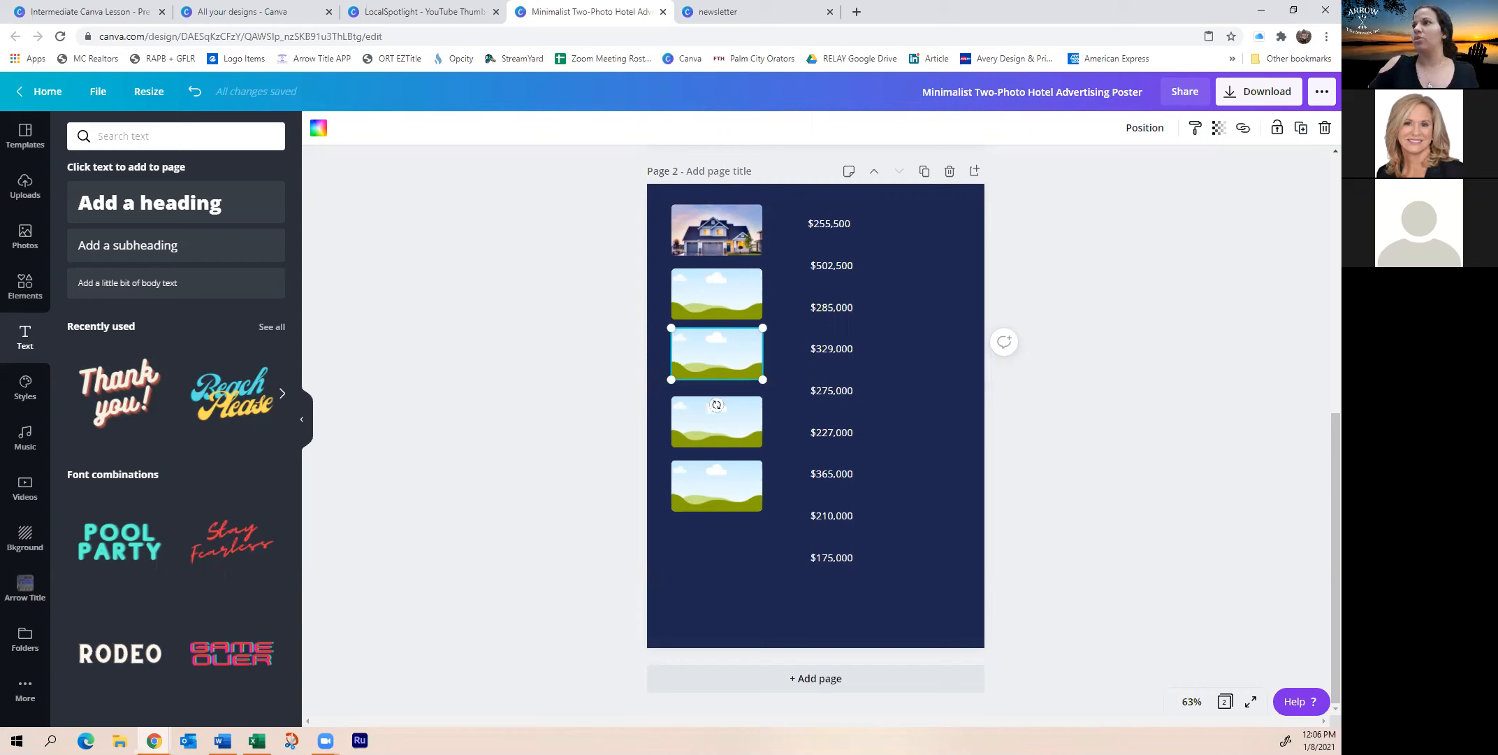
{"action": "left_click", "coordinate": [779, 14]}
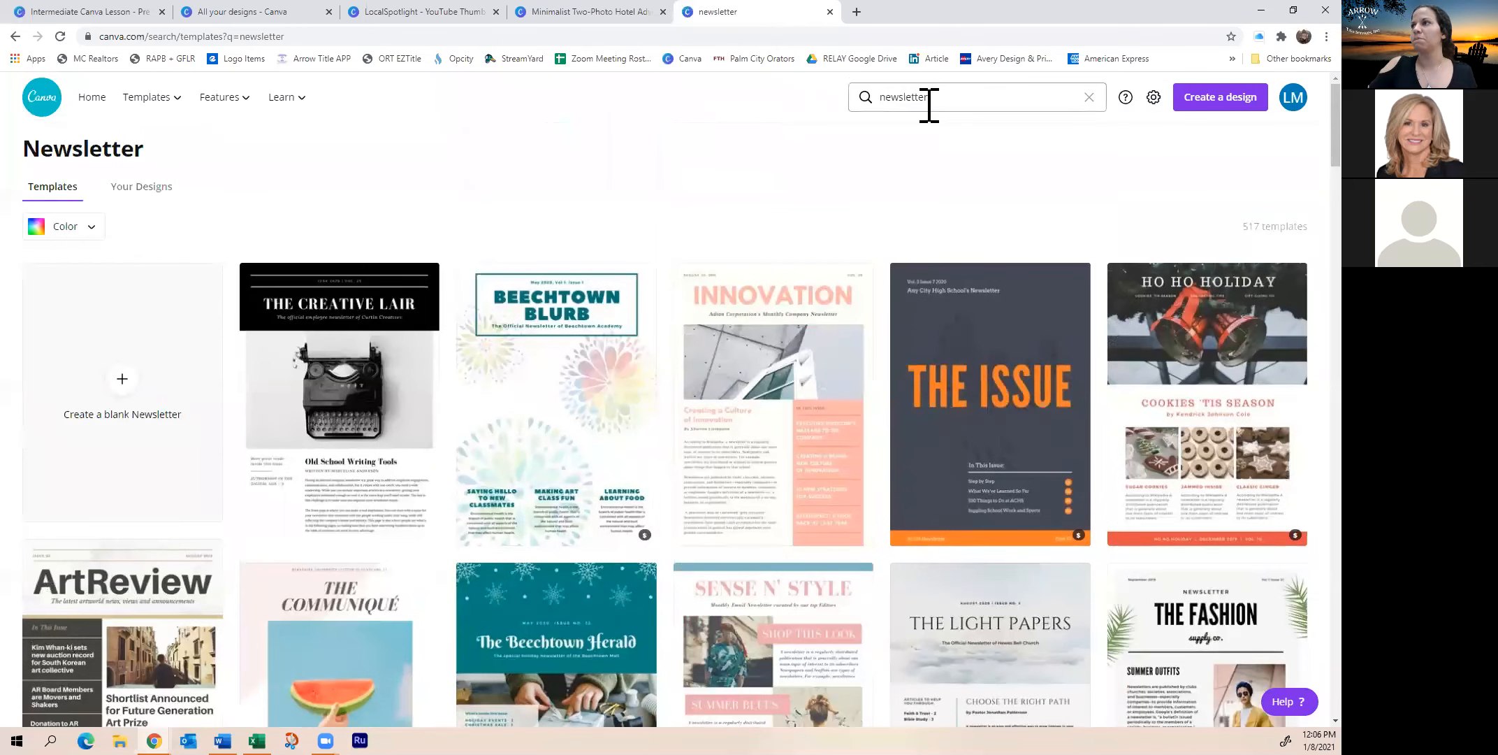
{"action": "left_click", "coordinate": [930, 98]}
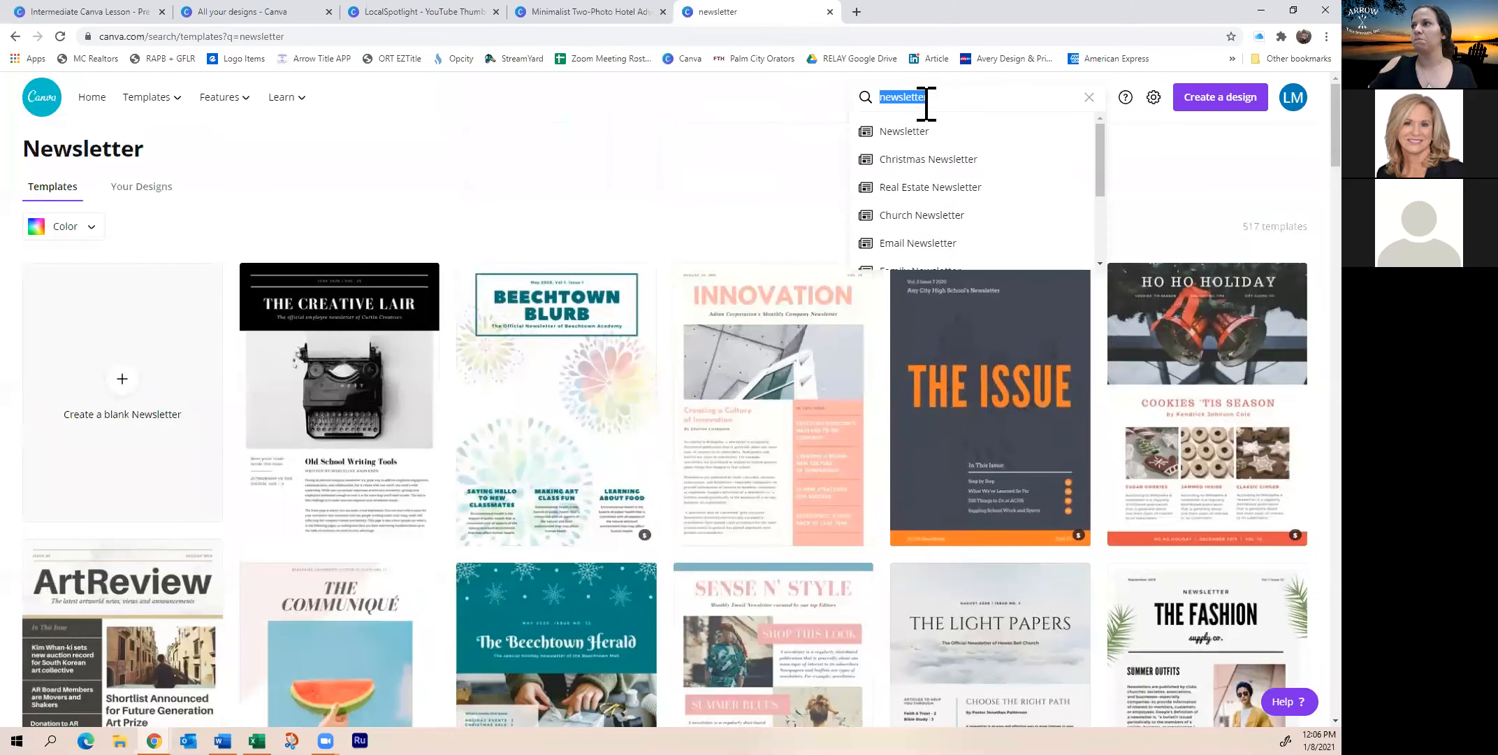
{"action": "type", "text": "sold"}
{"action": "key", "text": "Return"}
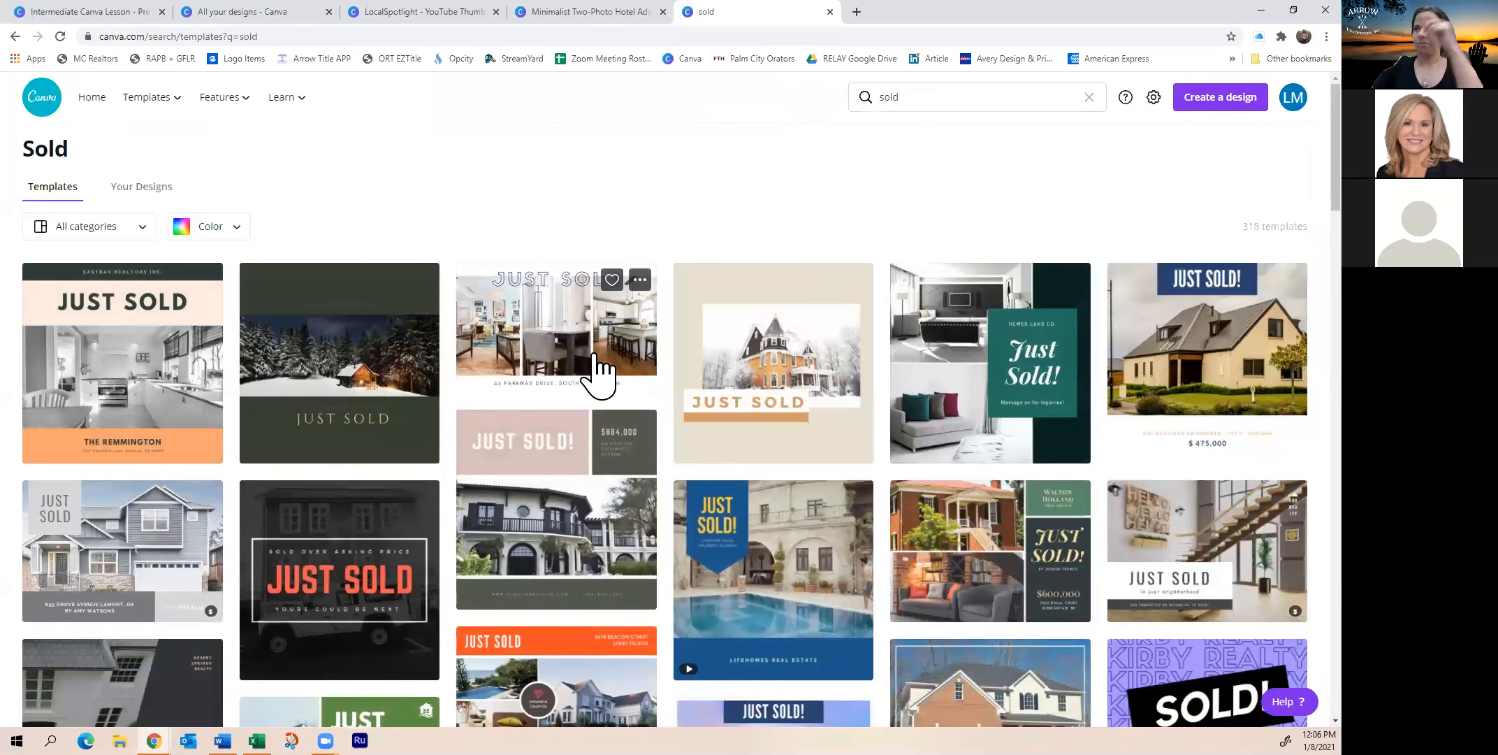
{"action": "scroll", "coordinate": [712, 524], "scroll_direction": "down", "scroll_amount": 1}
{"action": "scroll", "coordinate": [709, 525], "scroll_direction": "up", "scroll_amount": 1}
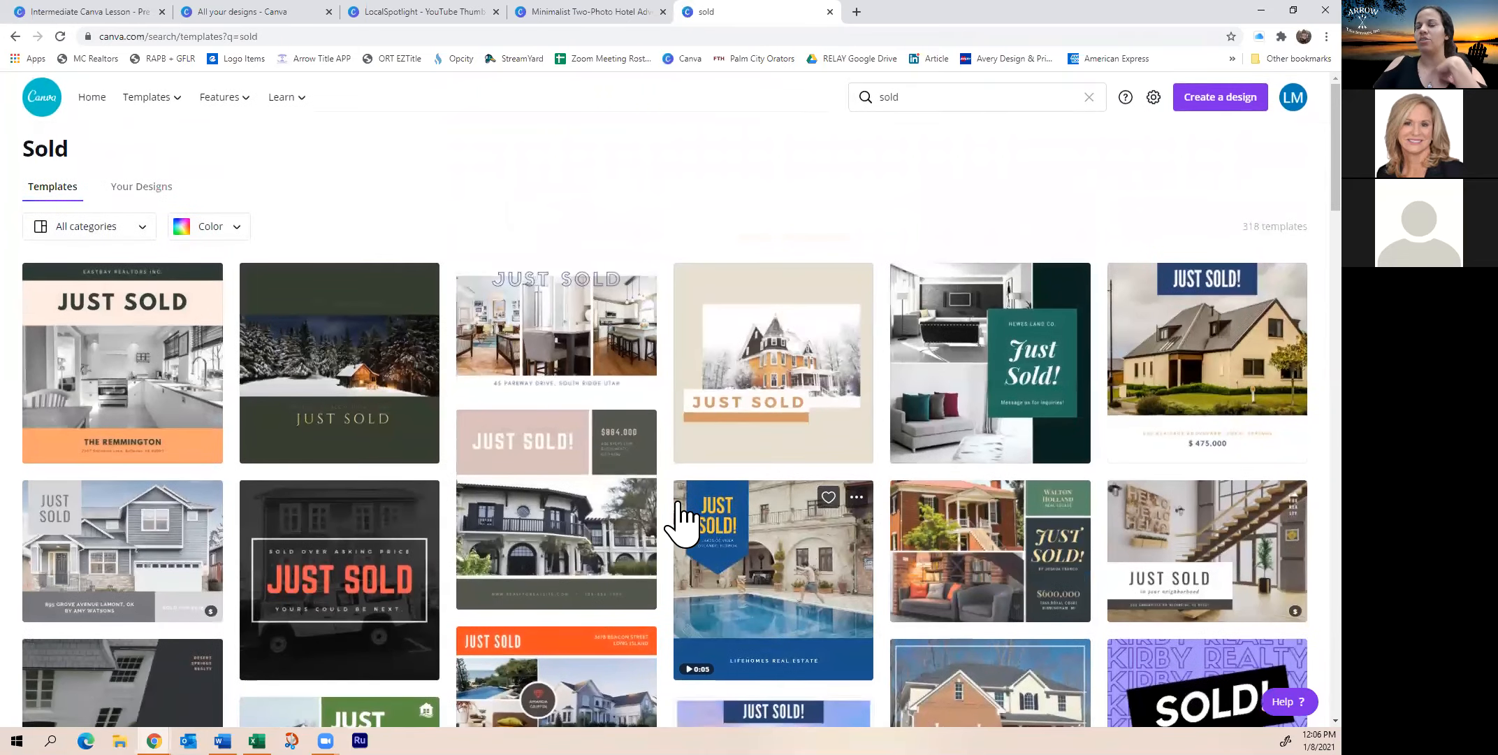
{"action": "scroll", "coordinate": [752, 317], "scroll_direction": "down", "scroll_amount": 3}
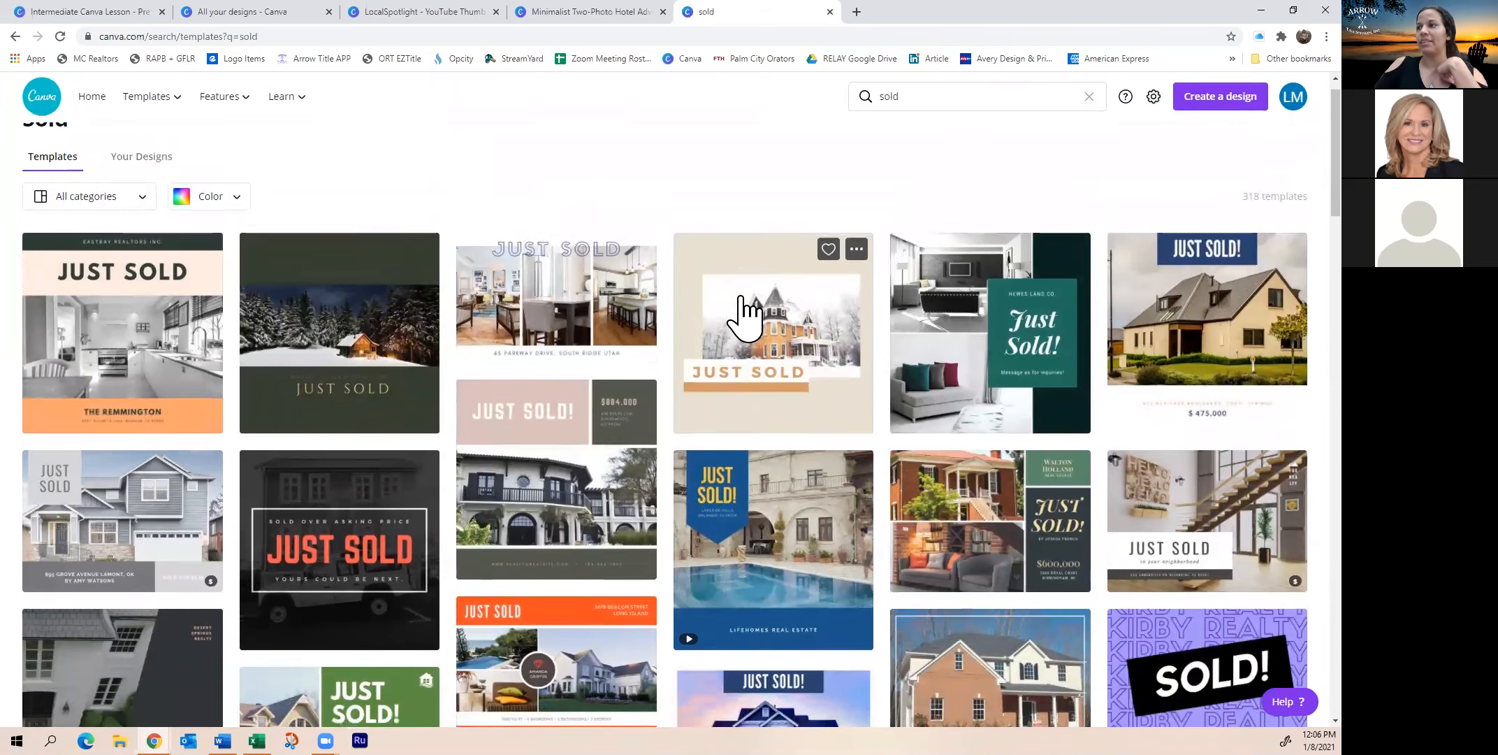
{"action": "scroll", "coordinate": [930, 538], "scroll_direction": "down", "scroll_amount": 5}
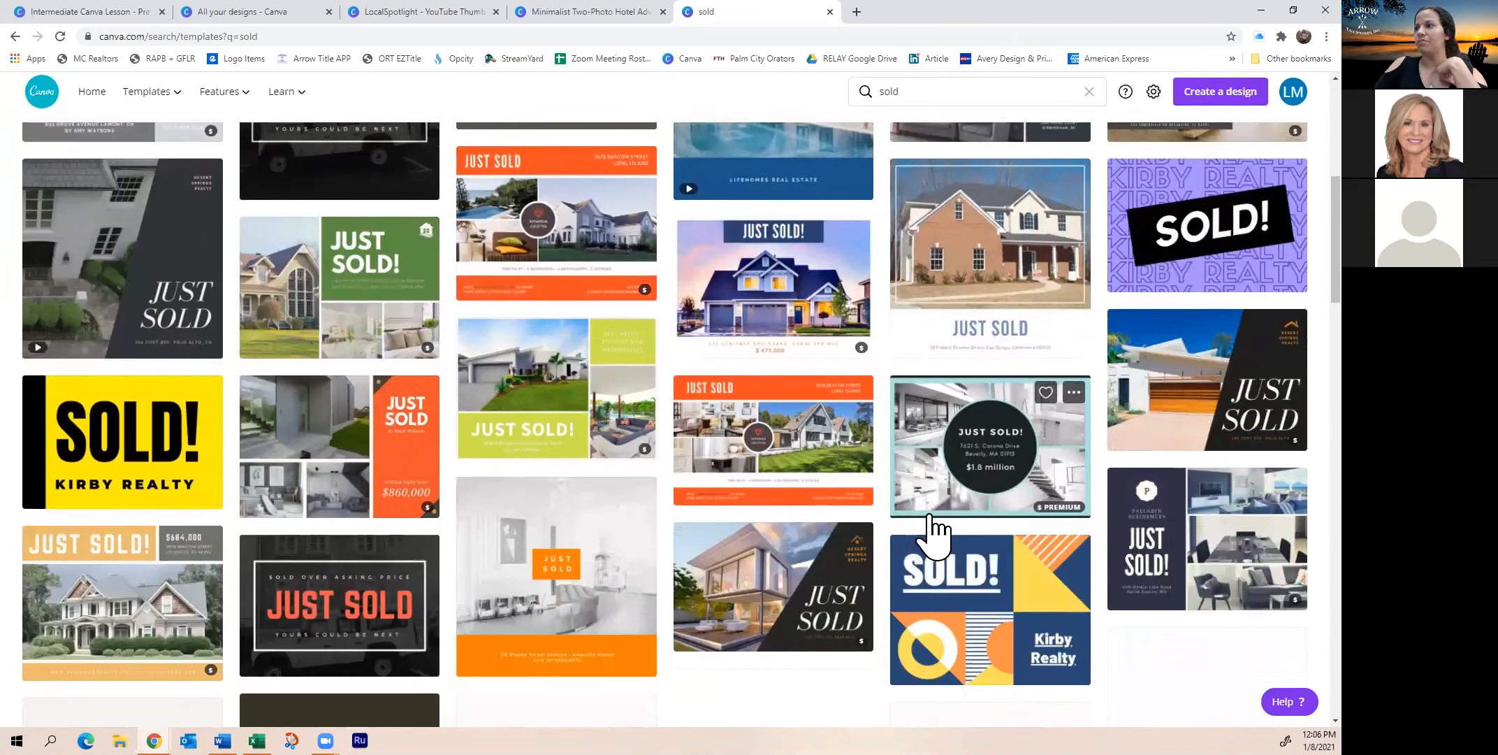
{"action": "scroll", "coordinate": [937, 531], "scroll_direction": "down", "scroll_amount": 5}
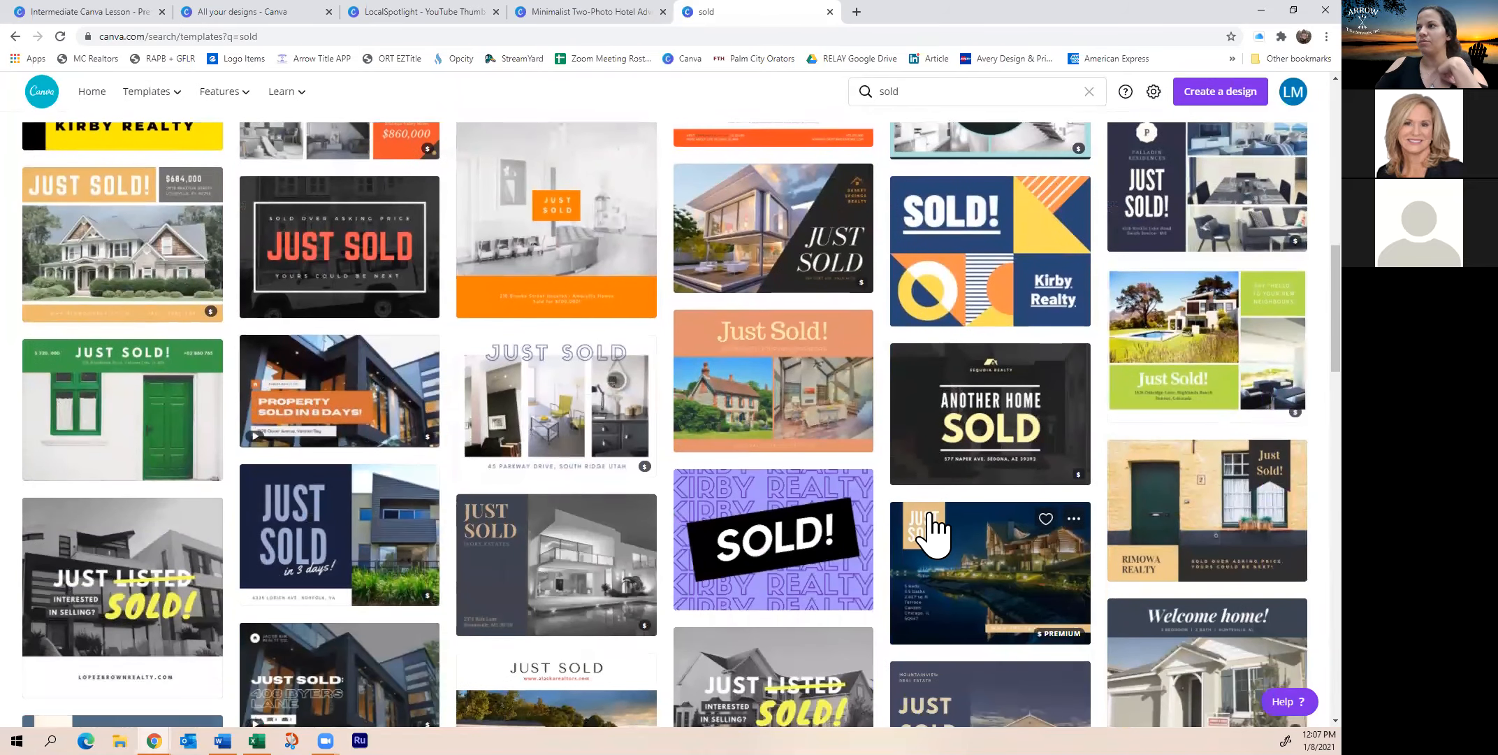
{"action": "scroll", "coordinate": [933, 531], "scroll_direction": "up", "scroll_amount": 7}
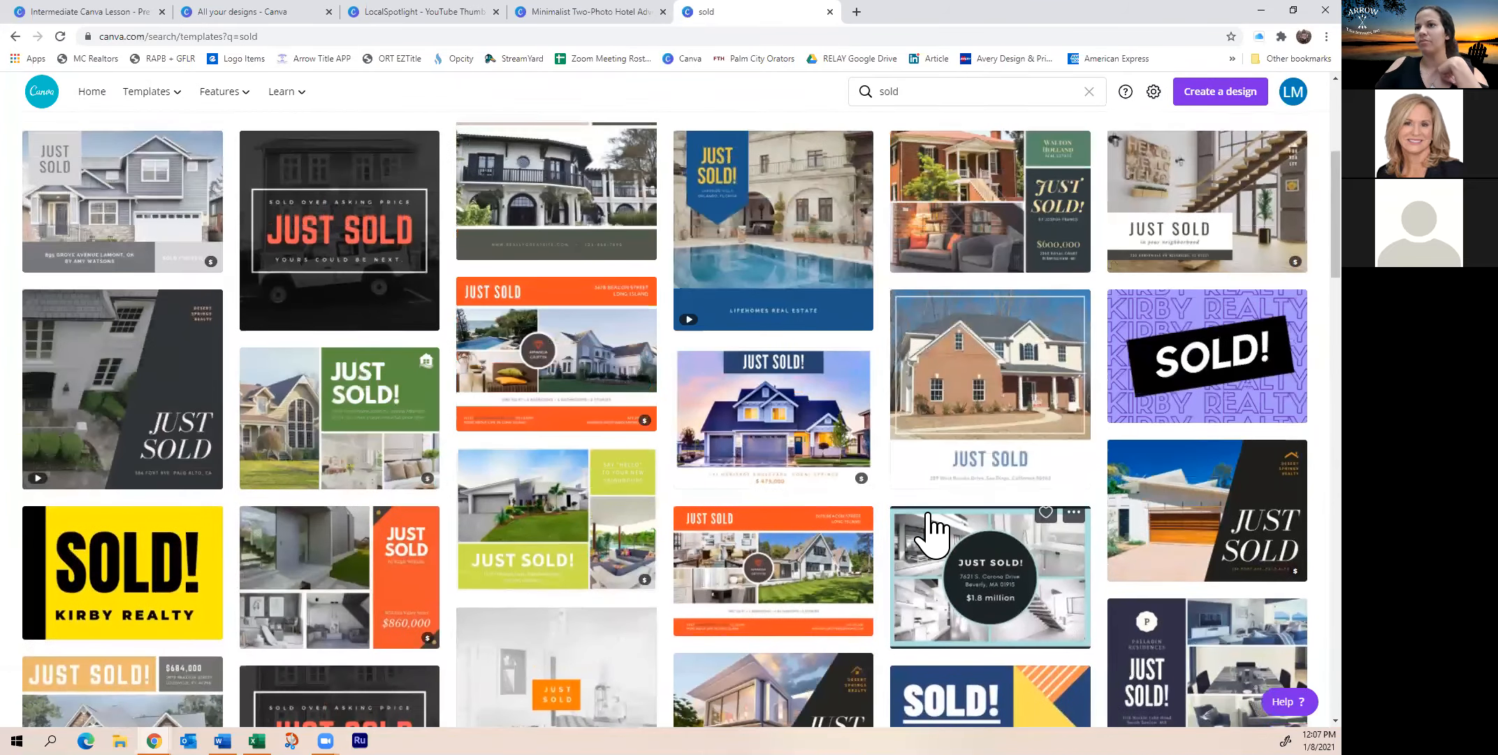
{"action": "scroll", "coordinate": [929, 532], "scroll_direction": "up", "scroll_amount": 5}
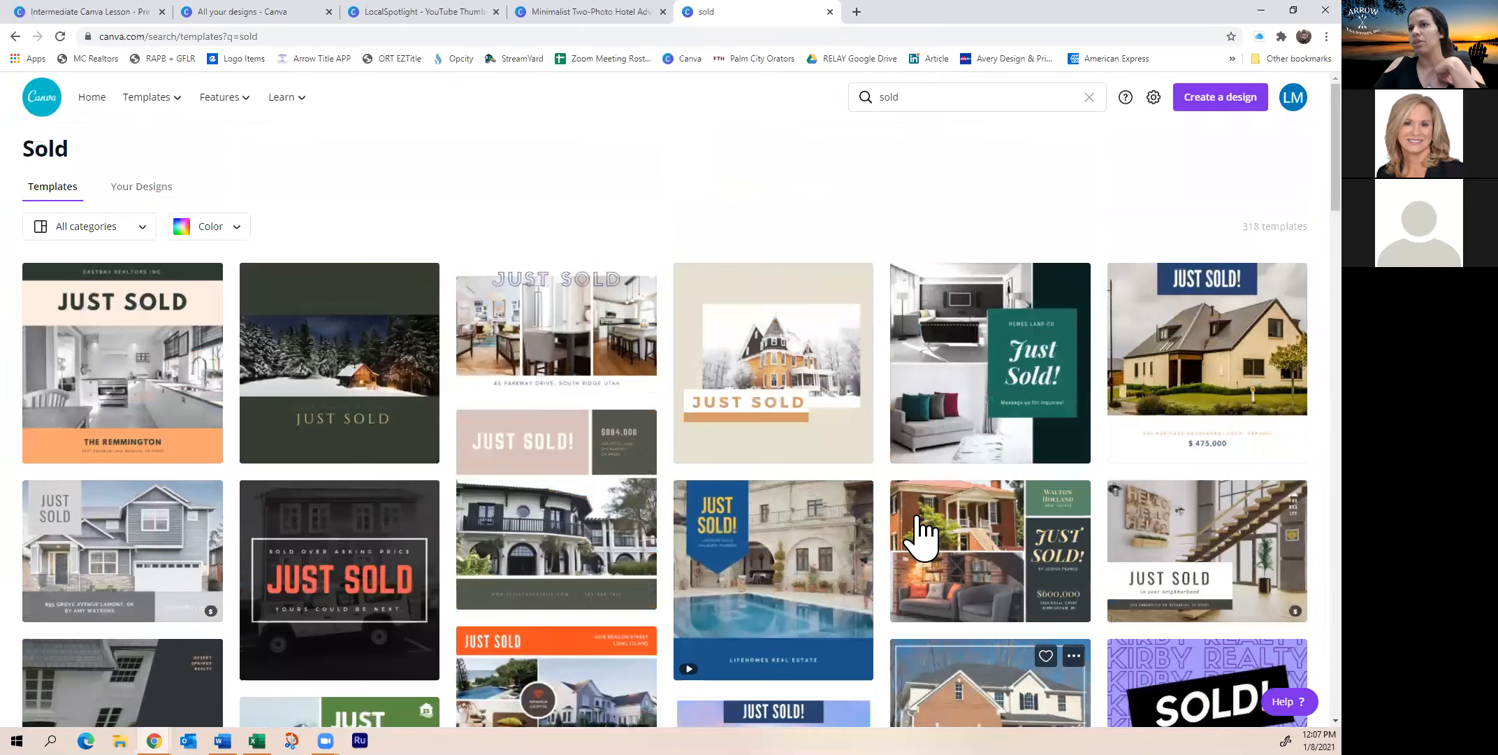
{"action": "scroll", "coordinate": [922, 535], "scroll_direction": "down", "scroll_amount": 2}
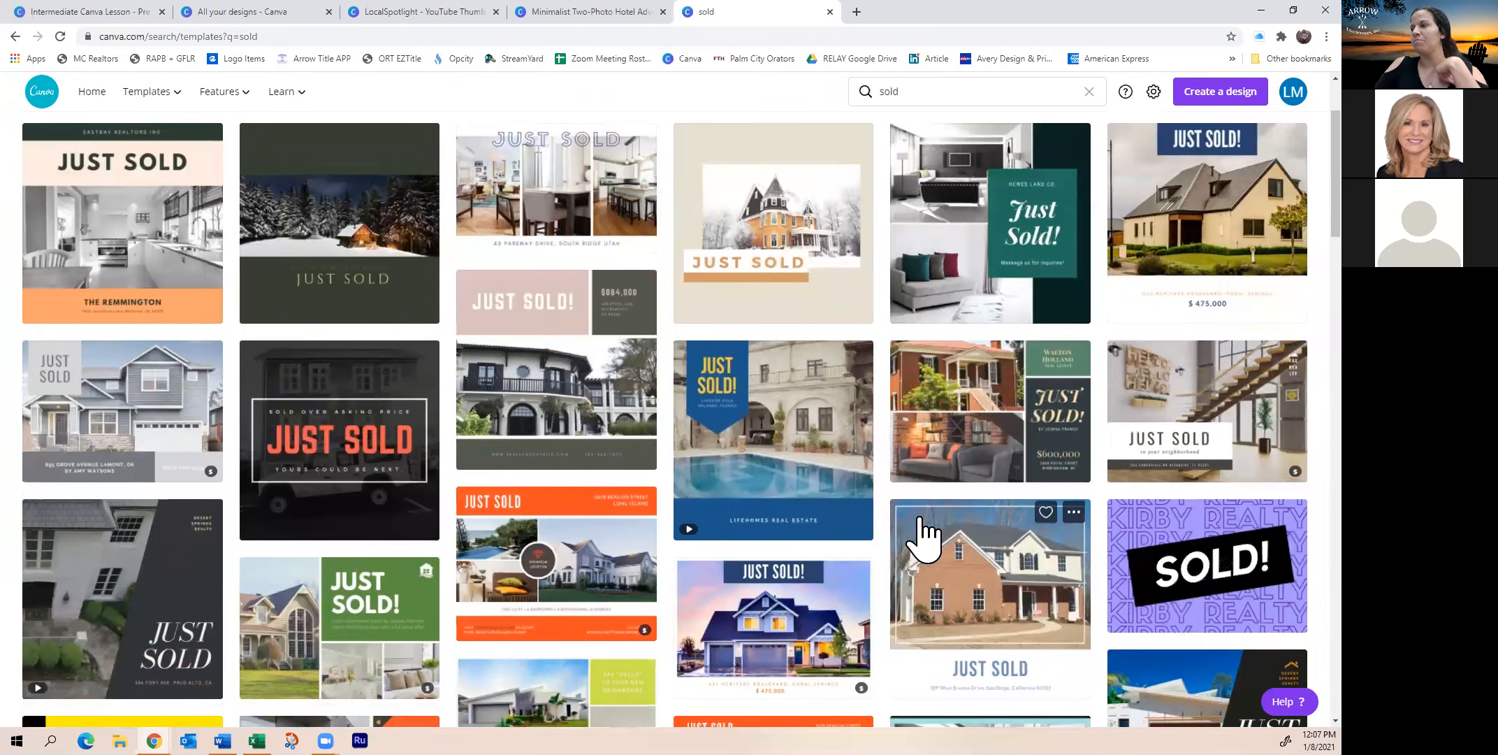
{"action": "scroll", "coordinate": [923, 535], "scroll_direction": "down", "scroll_amount": 5}
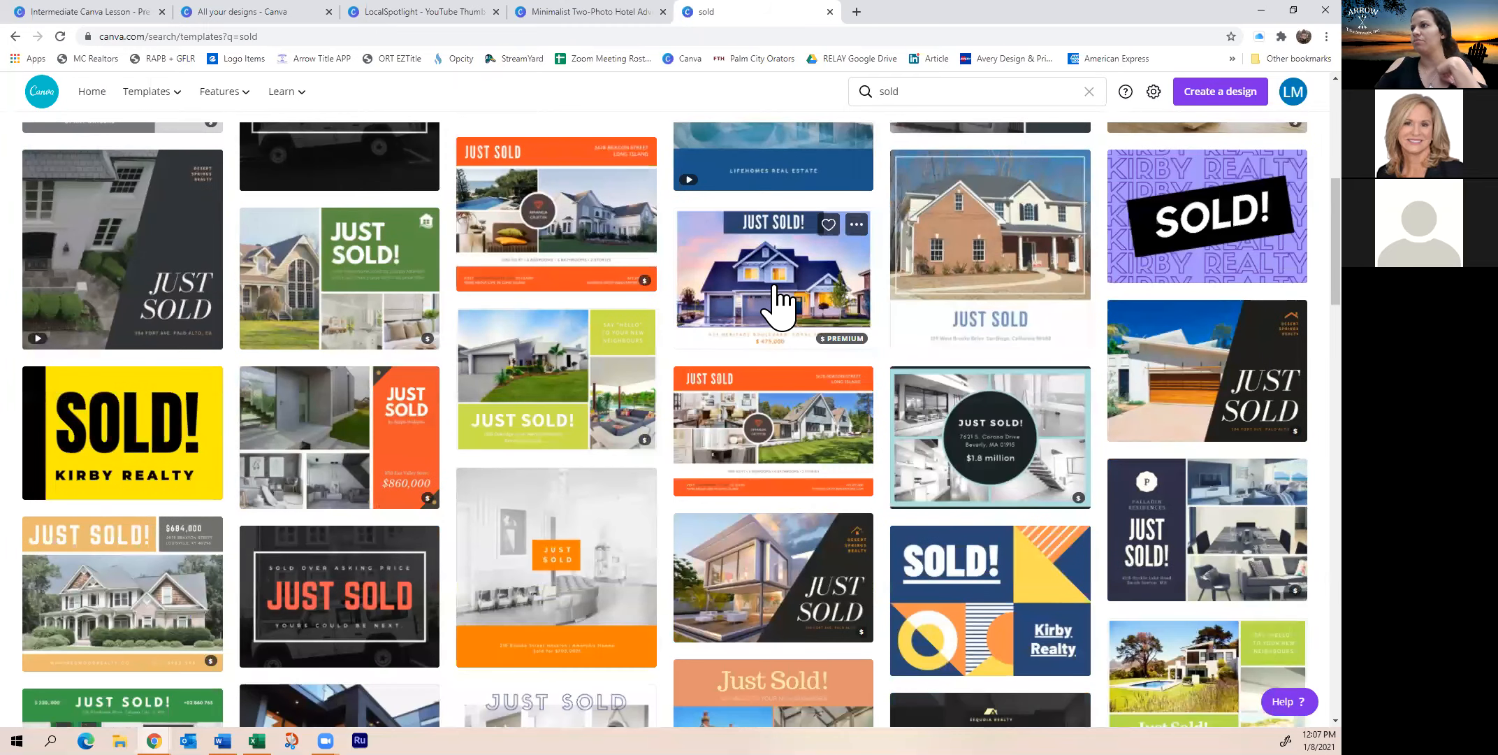
Open the Blue House Facade Photo Just Sold Postcard template and look through both pages
{"action": "left_click", "coordinate": [775, 296]}
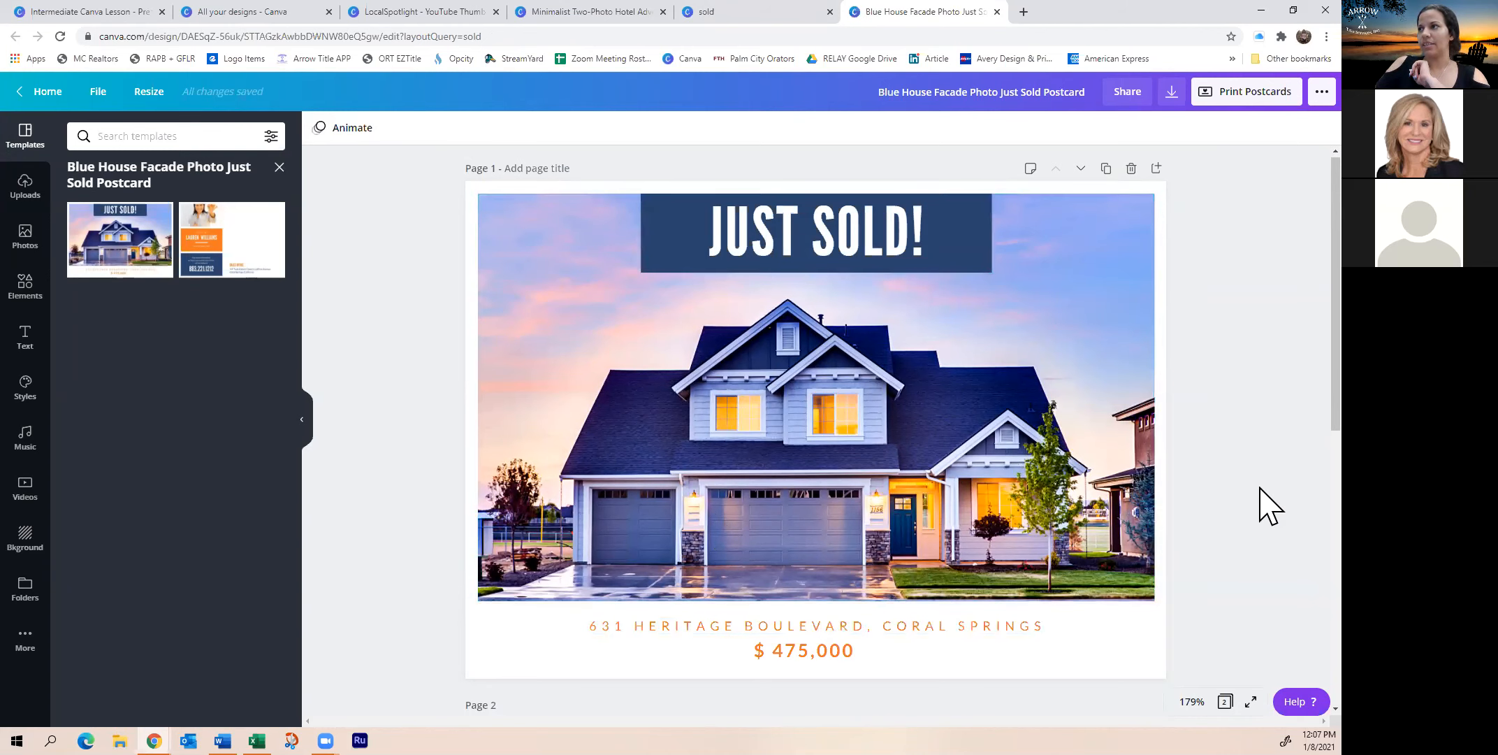
{"action": "scroll", "coordinate": [1258, 505], "scroll_direction": "down", "scroll_amount": 1}
{"action": "scroll", "coordinate": [655, 445], "scroll_direction": "up", "scroll_amount": 1}
{"action": "scroll", "coordinate": [673, 429], "scroll_direction": "down", "scroll_amount": 8}
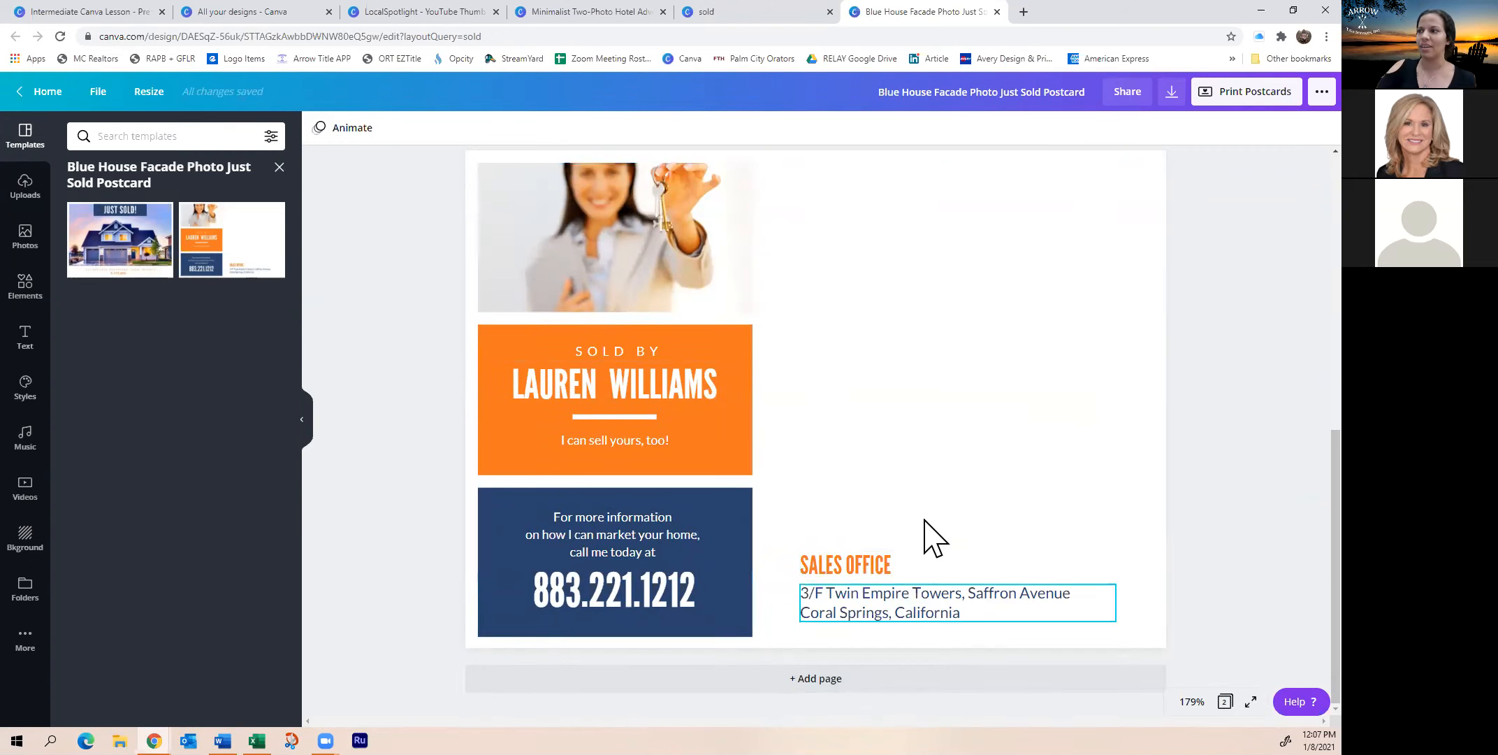
{"action": "scroll", "coordinate": [929, 535], "scroll_direction": "up", "scroll_amount": 6}
{"action": "scroll", "coordinate": [902, 420], "scroll_direction": "up", "scroll_amount": 2}
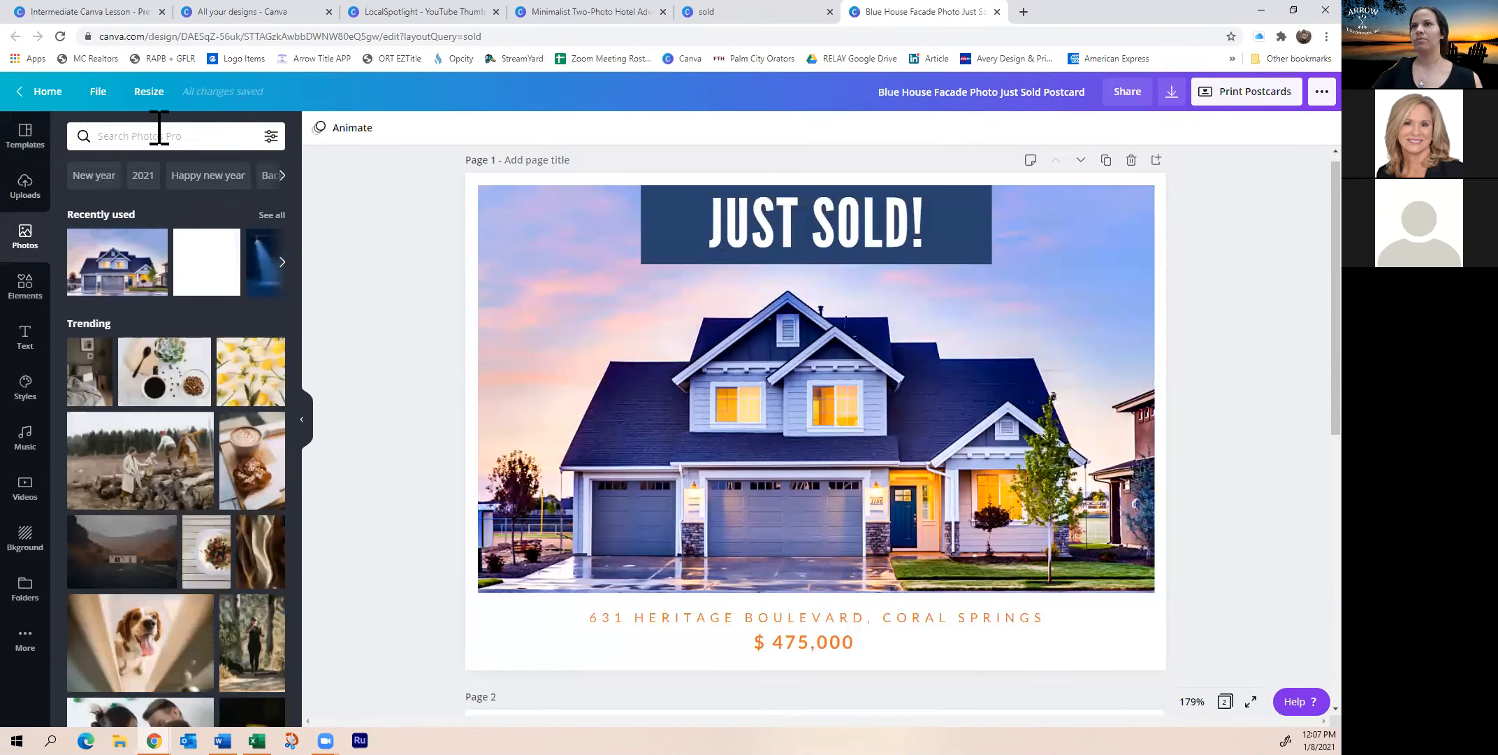
{"action": "left_click", "coordinate": [157, 135]}
Search photos for 'house' and swap the blue house for a stone-fronted two-storey house
{"action": "type", "text": "house"}
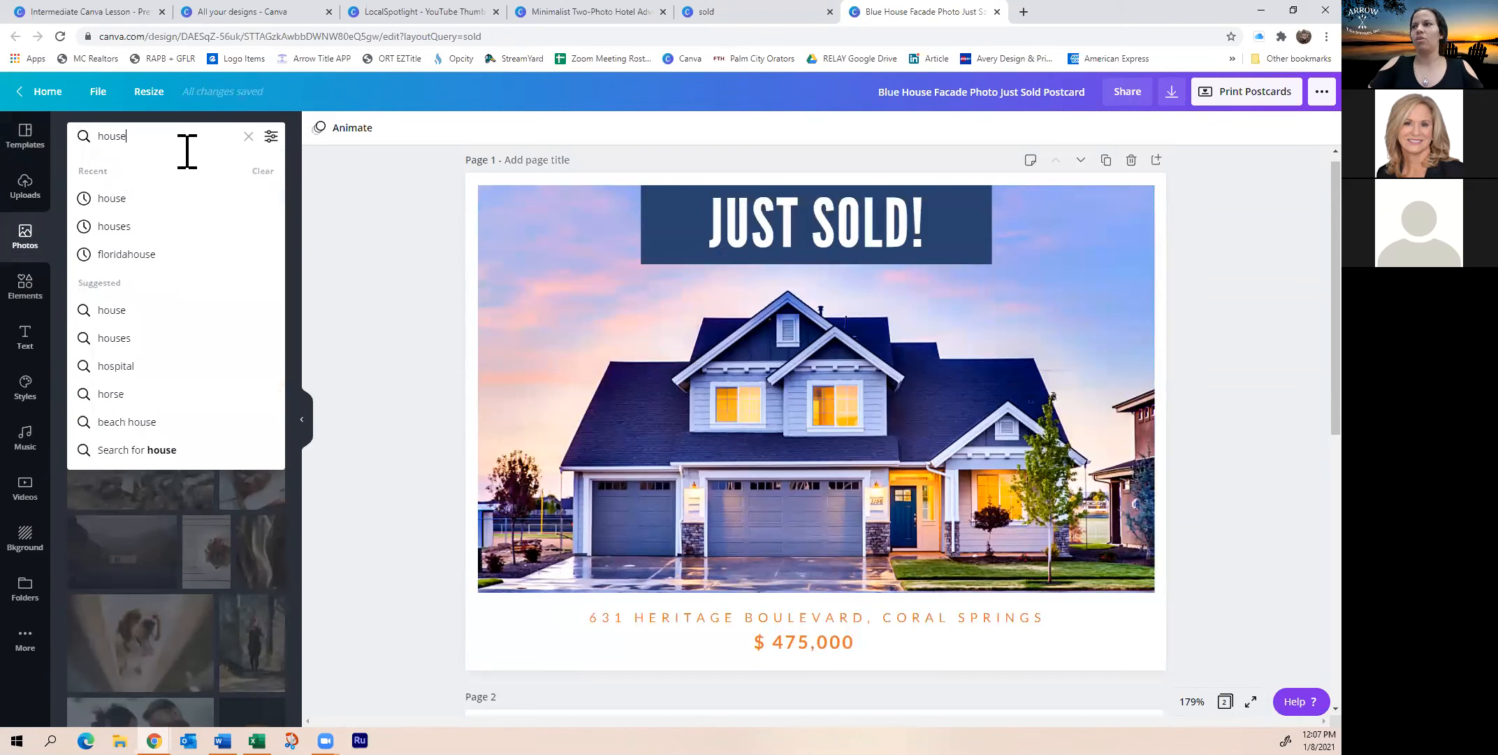
{"action": "key", "text": "Return"}
{"action": "scroll", "coordinate": [129, 419], "scroll_direction": "down", "scroll_amount": 3}
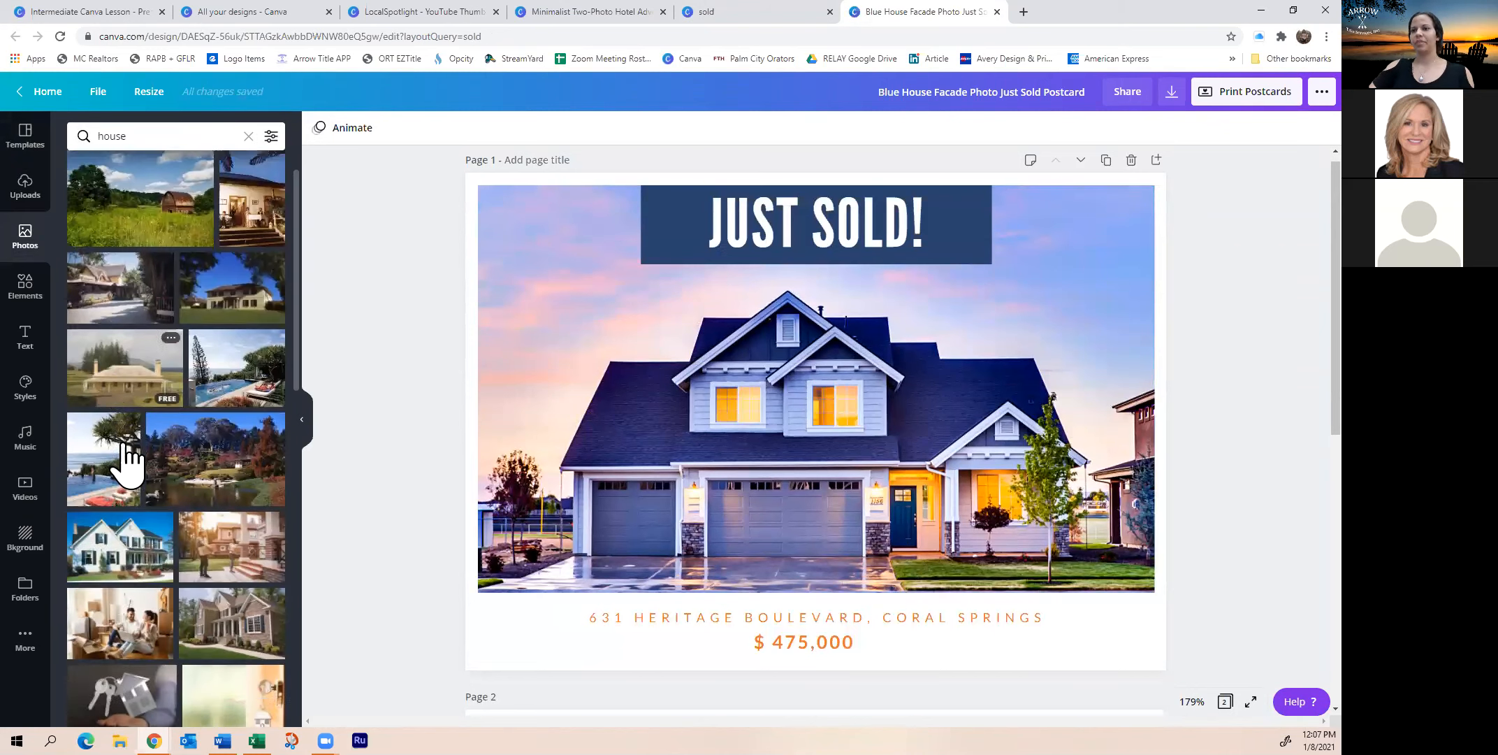
{"action": "left_click", "coordinate": [234, 482]}
{"action": "right_click", "coordinate": [716, 461]}
{"action": "left_click_drag", "start_coordinate": [617, 464], "coordinate": [754, 461]}
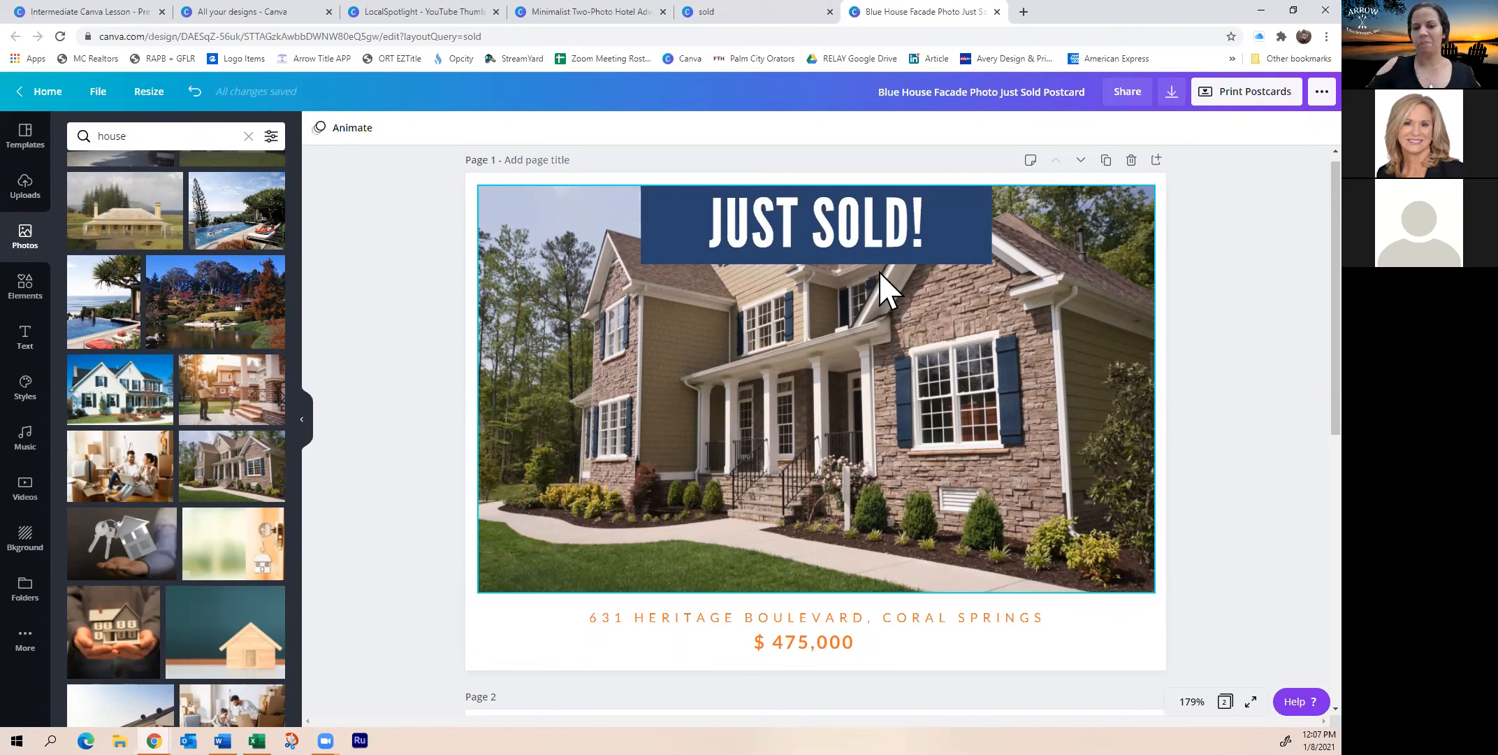
{"action": "left_click", "coordinate": [27, 288]}
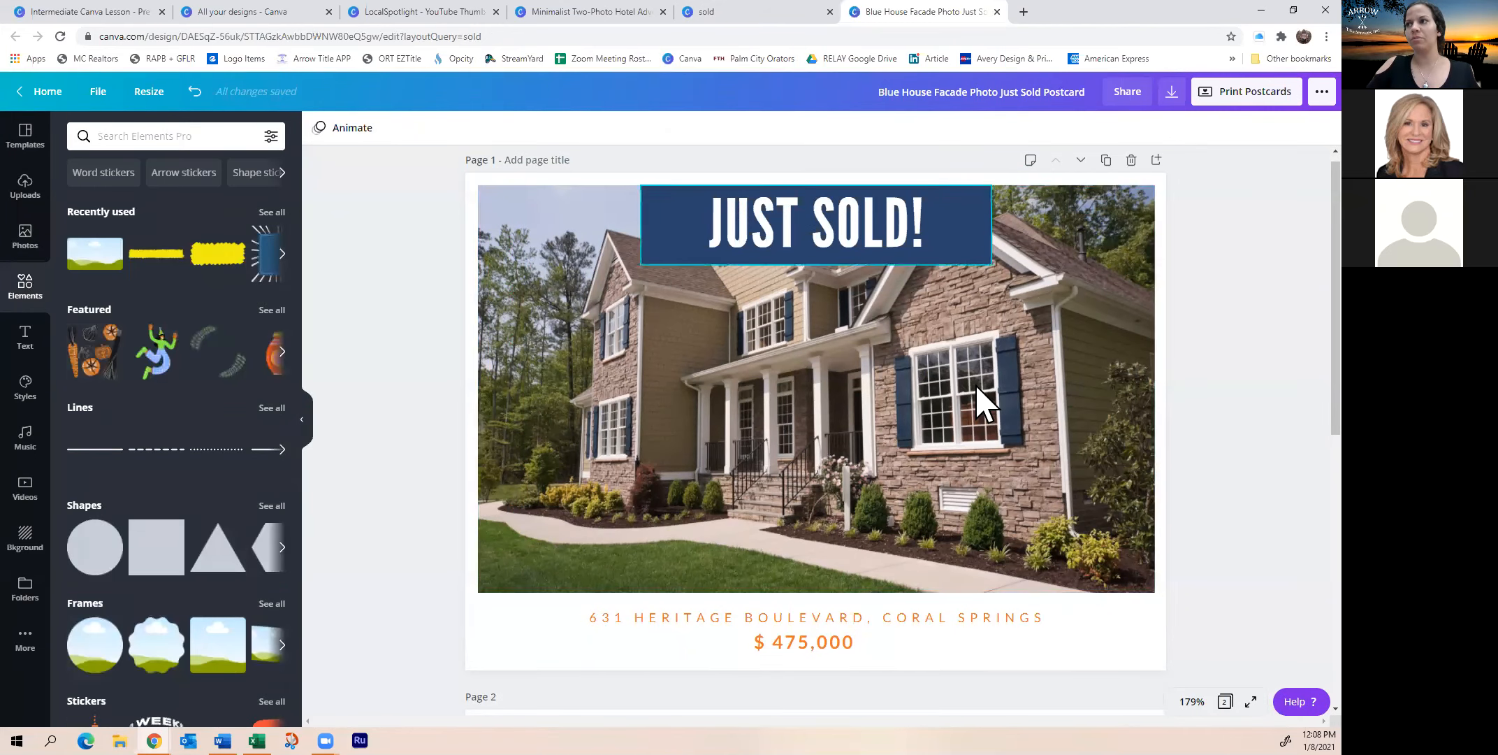
Add the animated WEEKEND sticker, shrink it, and place it on the photo's lower left
{"action": "scroll", "coordinate": [154, 409], "scroll_direction": "down", "scroll_amount": 5}
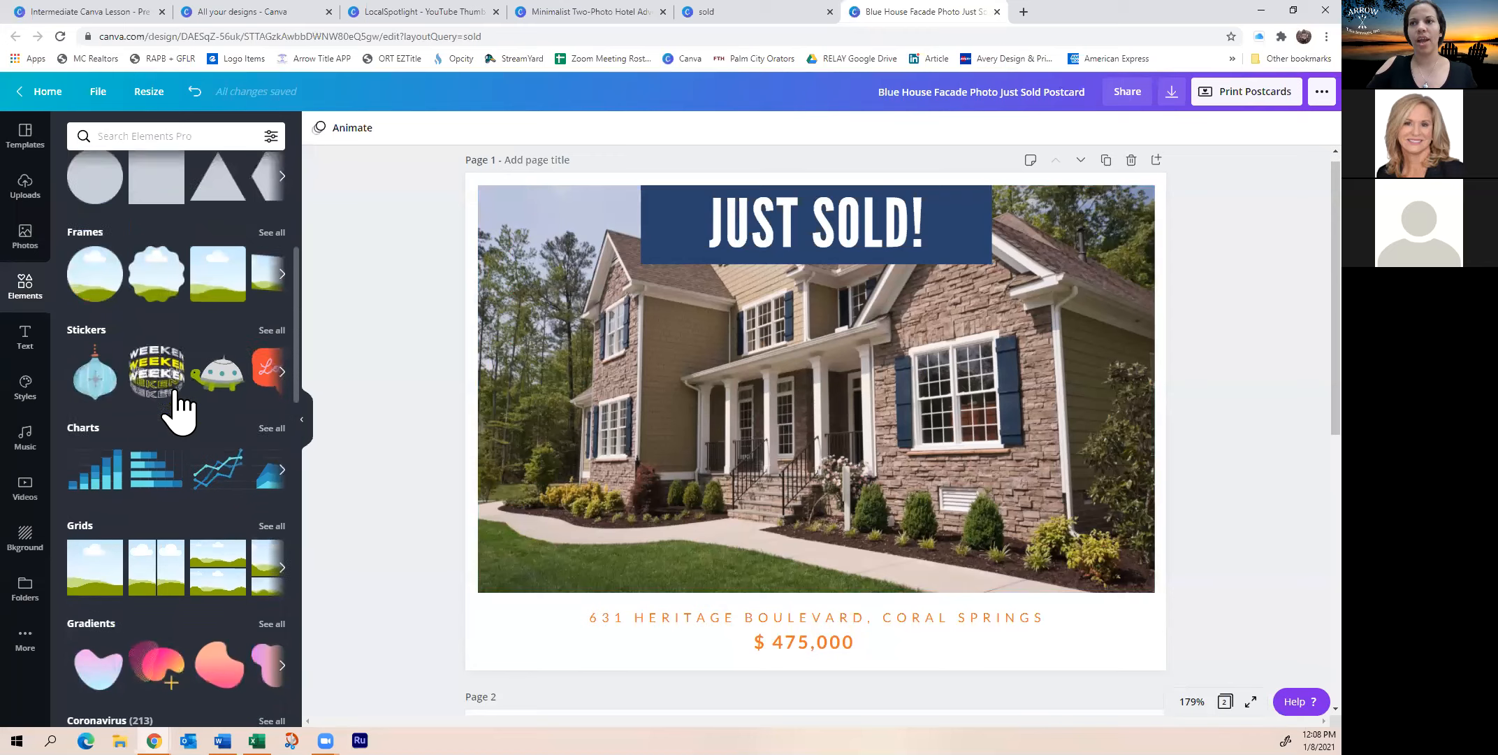
{"action": "scroll", "coordinate": [177, 412], "scroll_direction": "down", "scroll_amount": 2}
{"action": "left_click", "coordinate": [151, 260]}
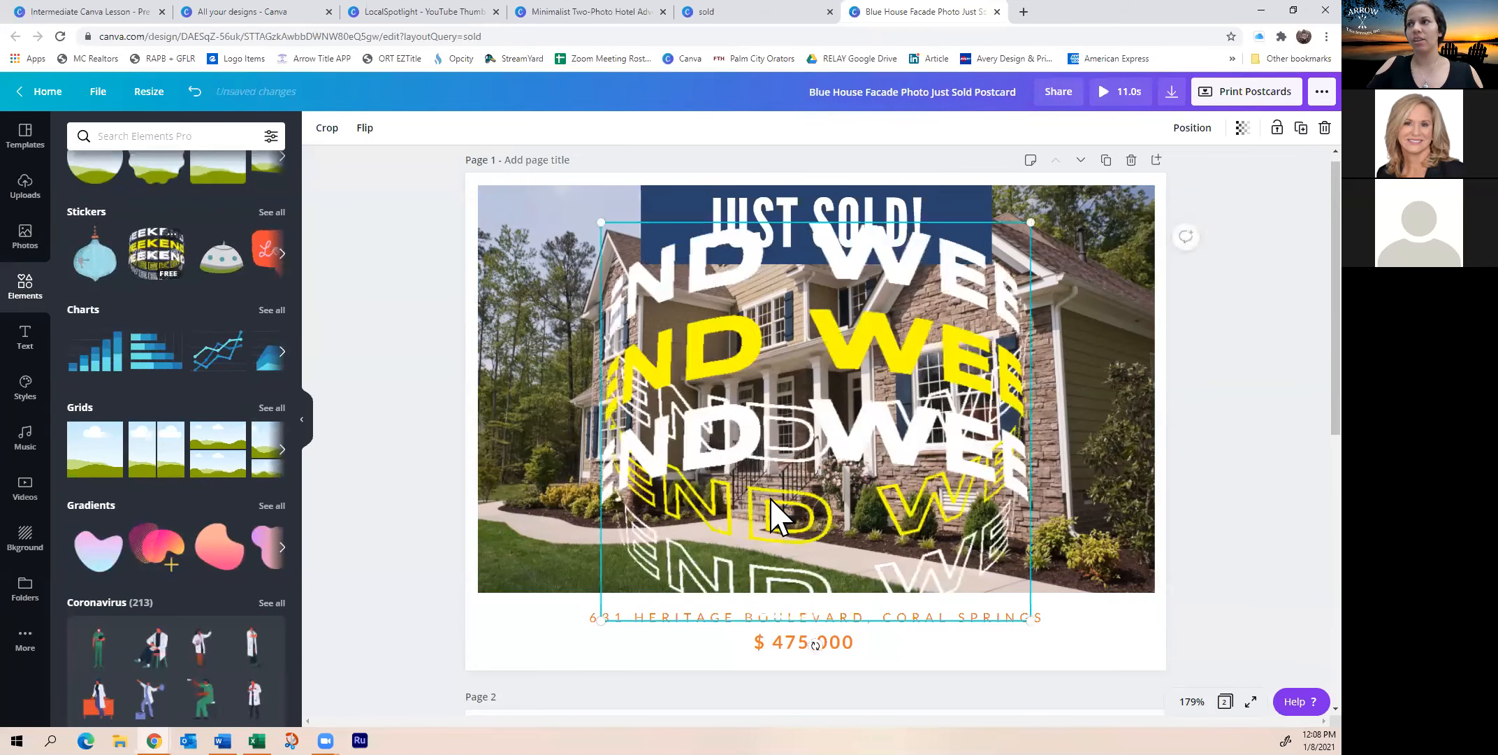
{"action": "left_click_drag", "start_coordinate": [897, 559], "coordinate": [803, 480]}
{"action": "left_click_drag", "start_coordinate": [699, 338], "coordinate": [540, 485]}
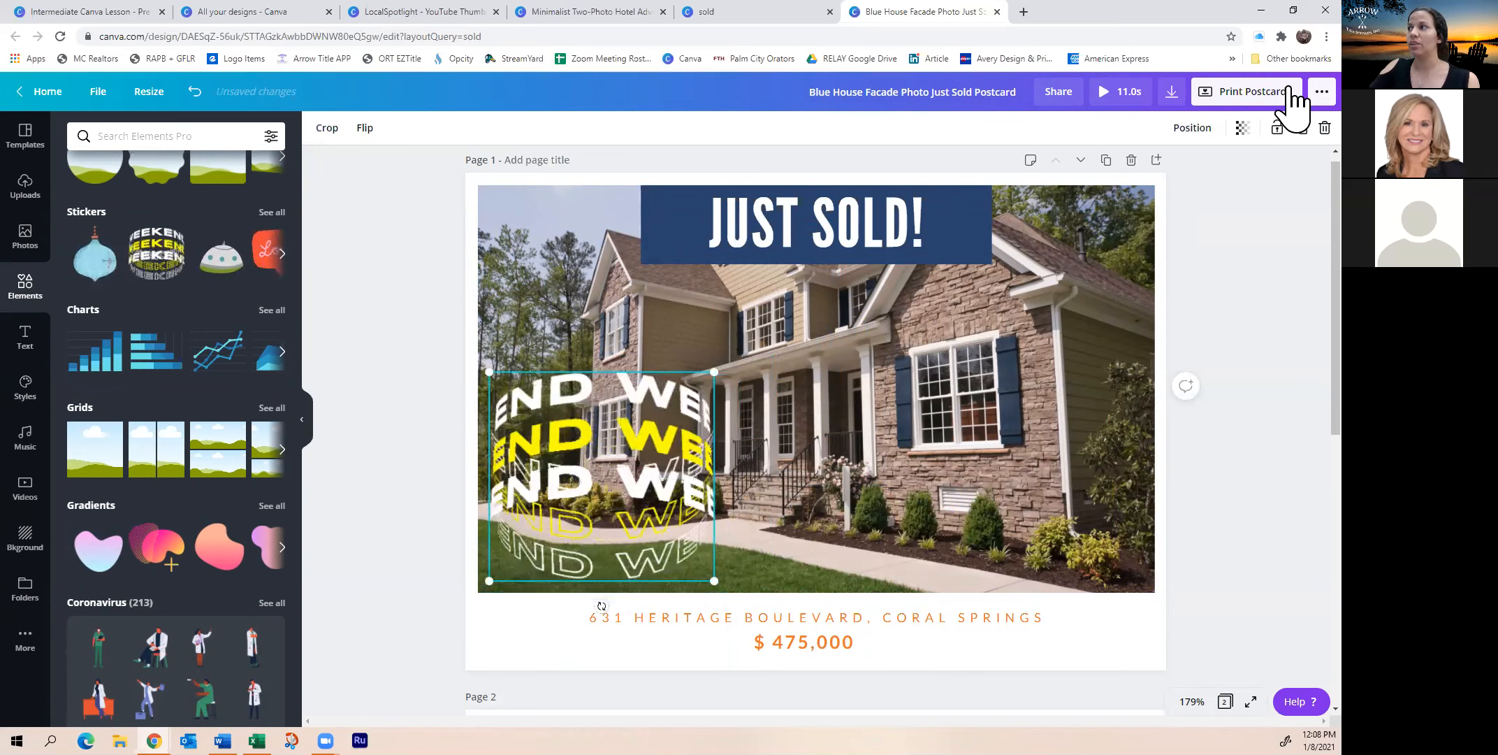
{"action": "left_click", "coordinate": [1322, 91]}
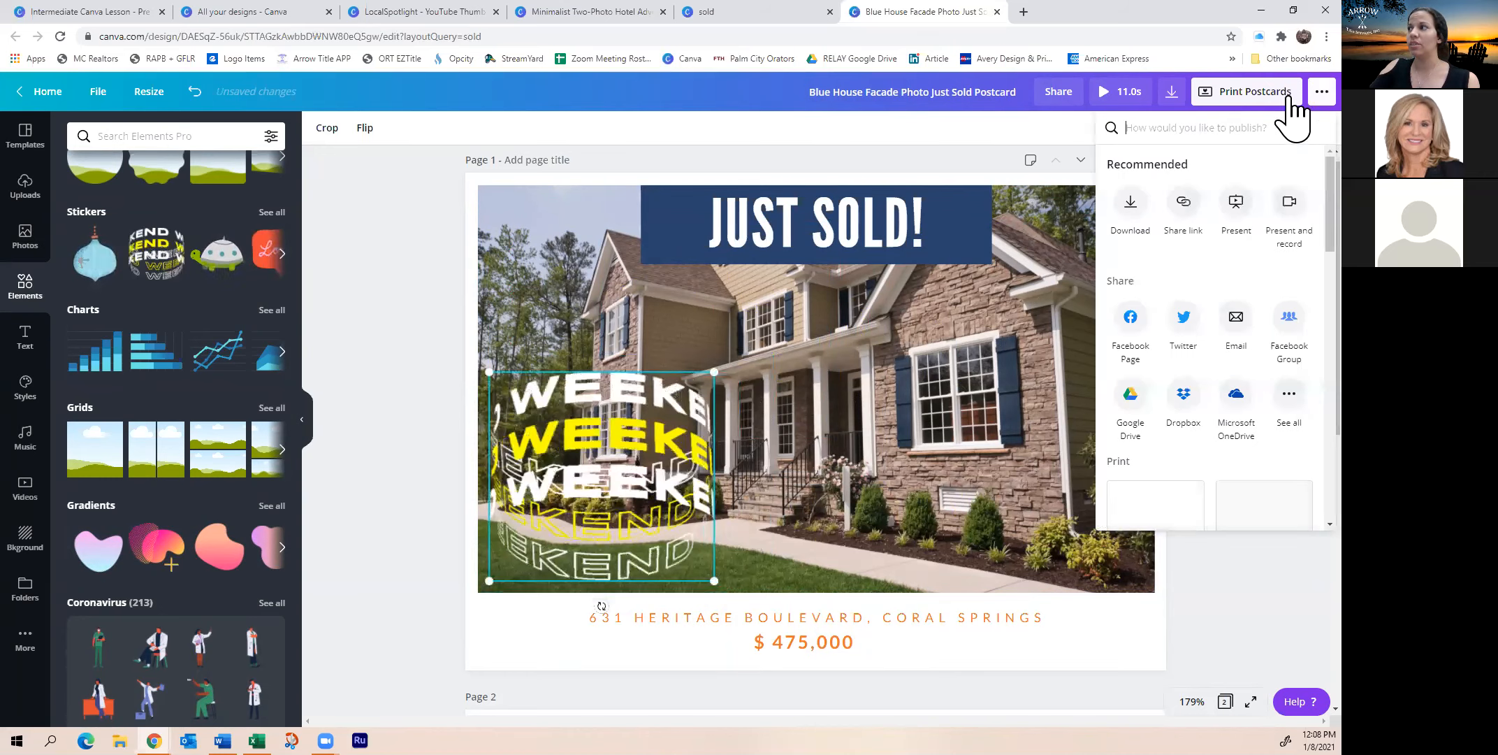
{"action": "left_click", "coordinate": [1139, 218]}
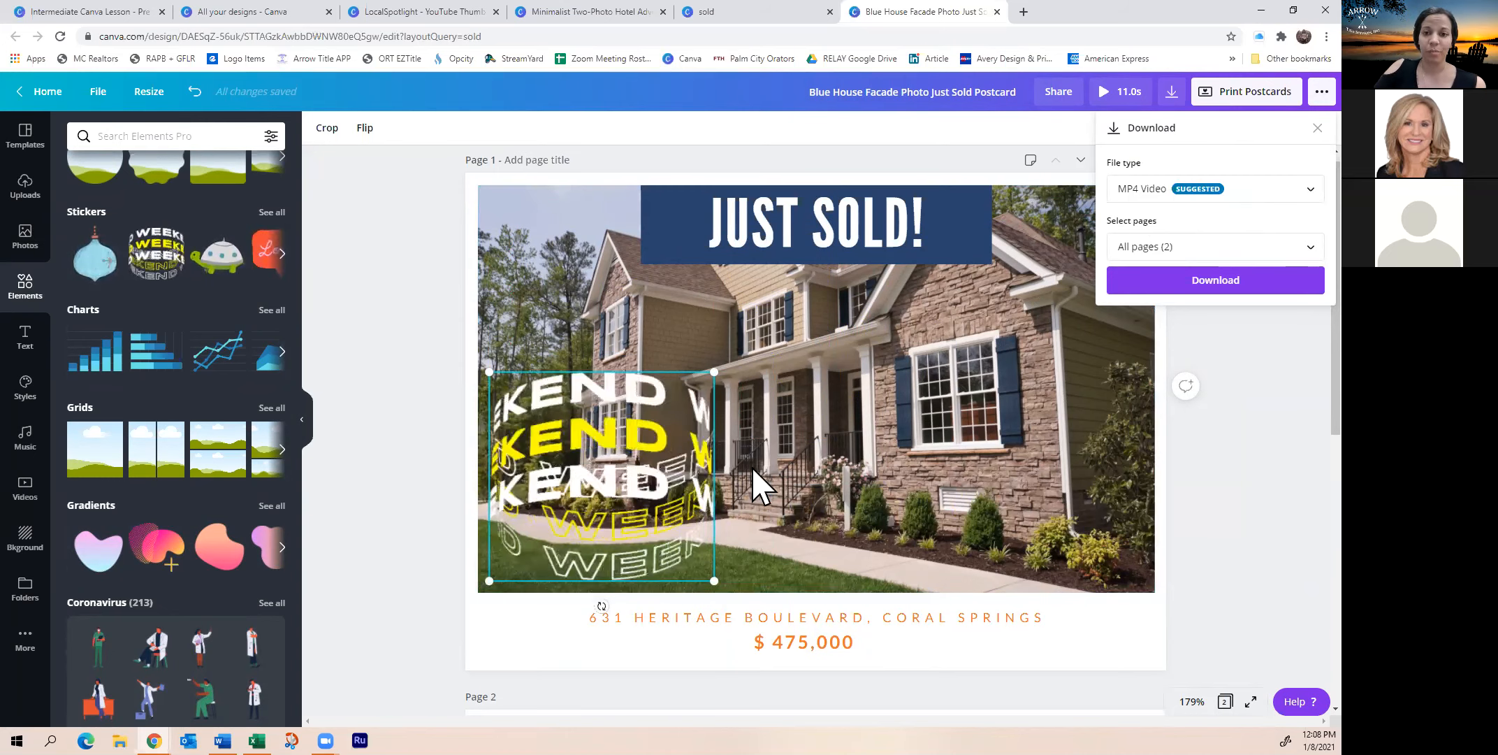
{"action": "left_click", "coordinate": [1223, 190]}
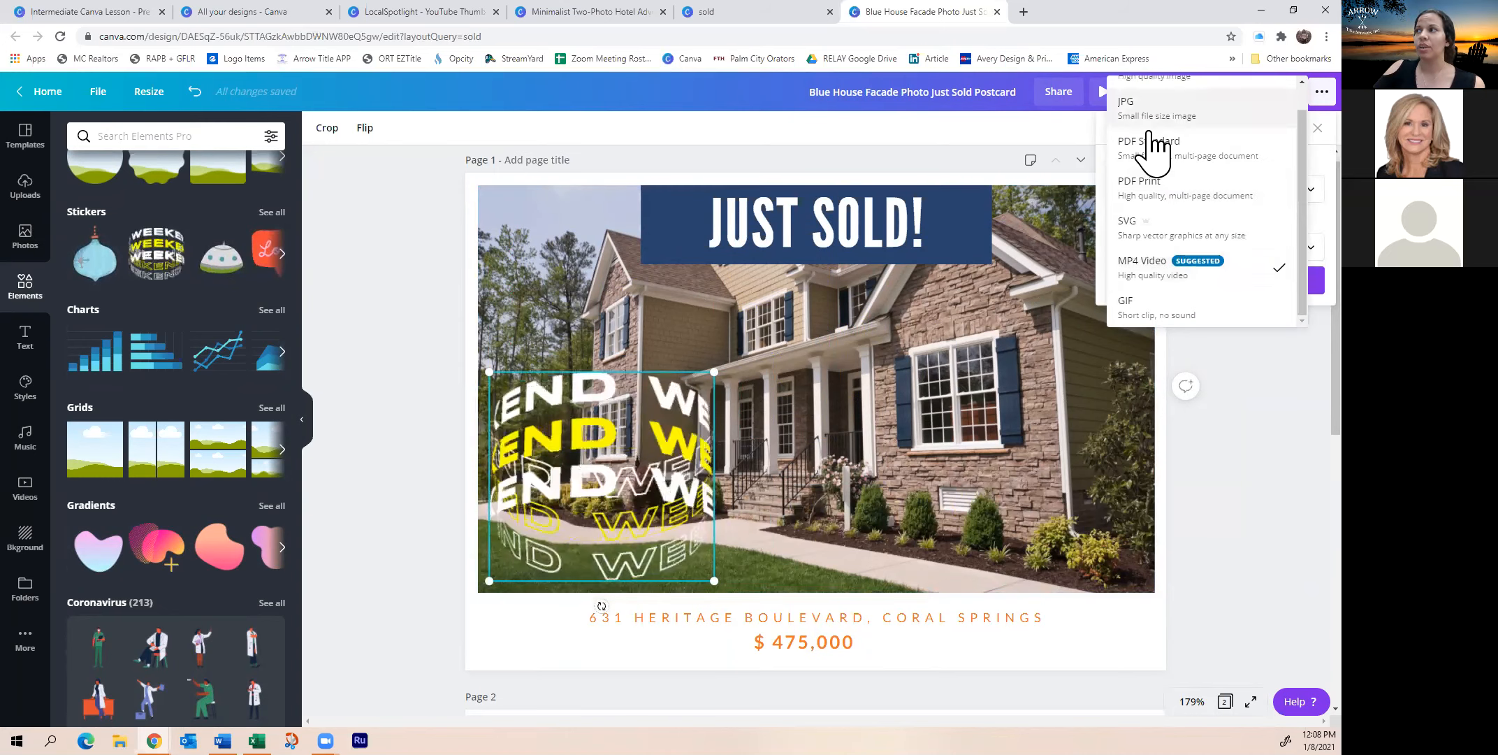
{"action": "scroll", "coordinate": [1181, 133], "scroll_direction": "up", "scroll_amount": 1}
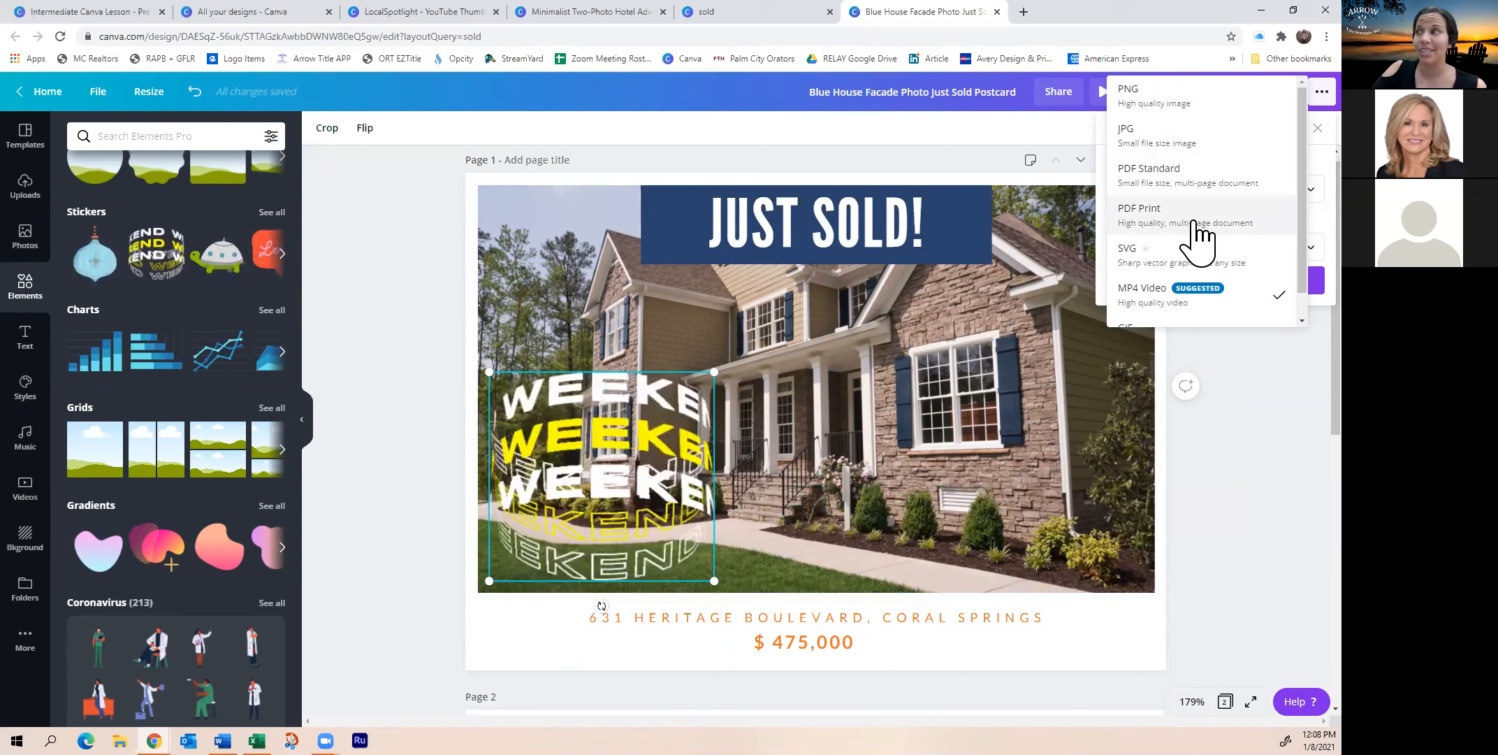
{"action": "scroll", "coordinate": [1185, 258], "scroll_direction": "down", "scroll_amount": 1}
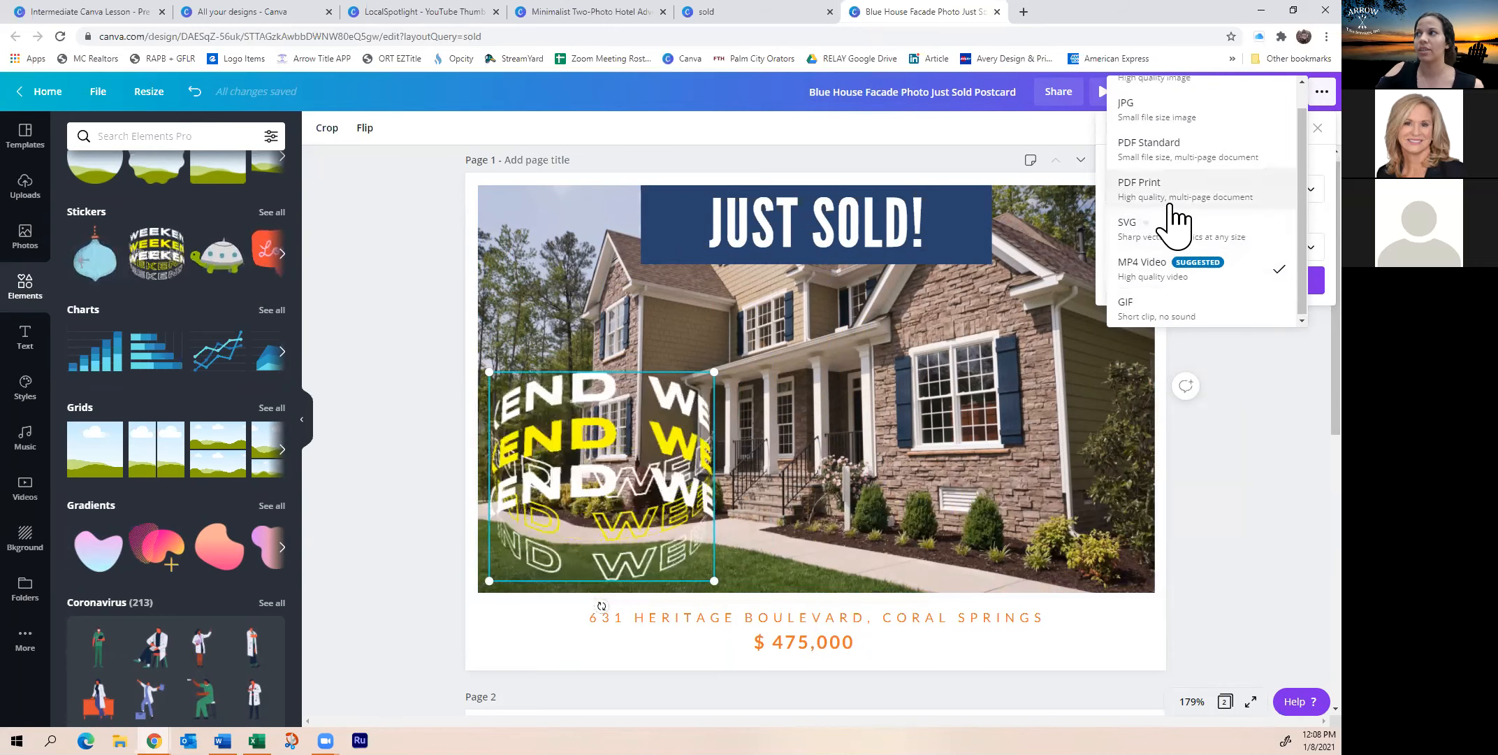
{"action": "scroll", "coordinate": [1174, 199], "scroll_direction": "up", "scroll_amount": 1}
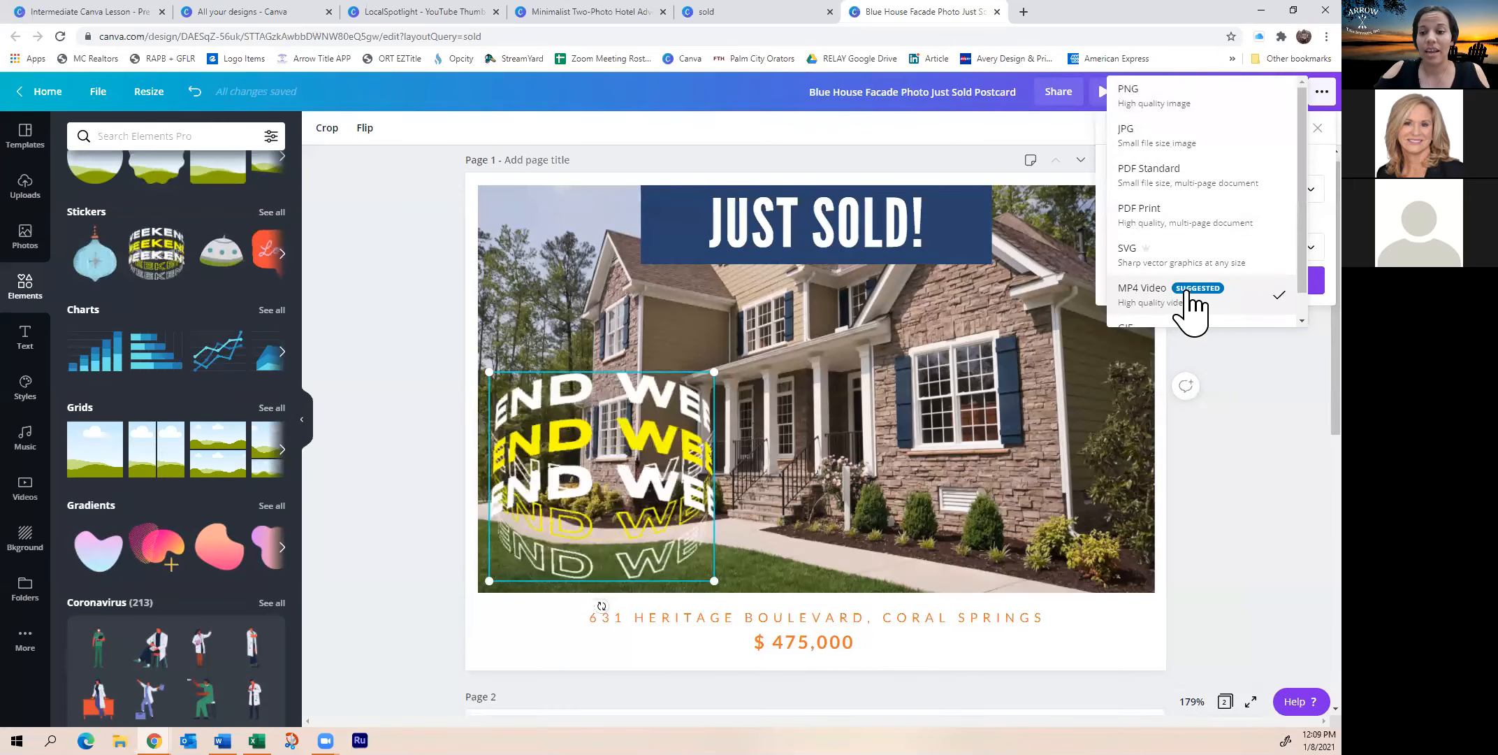
{"action": "scroll", "coordinate": [1194, 311], "scroll_direction": "down", "scroll_amount": 1}
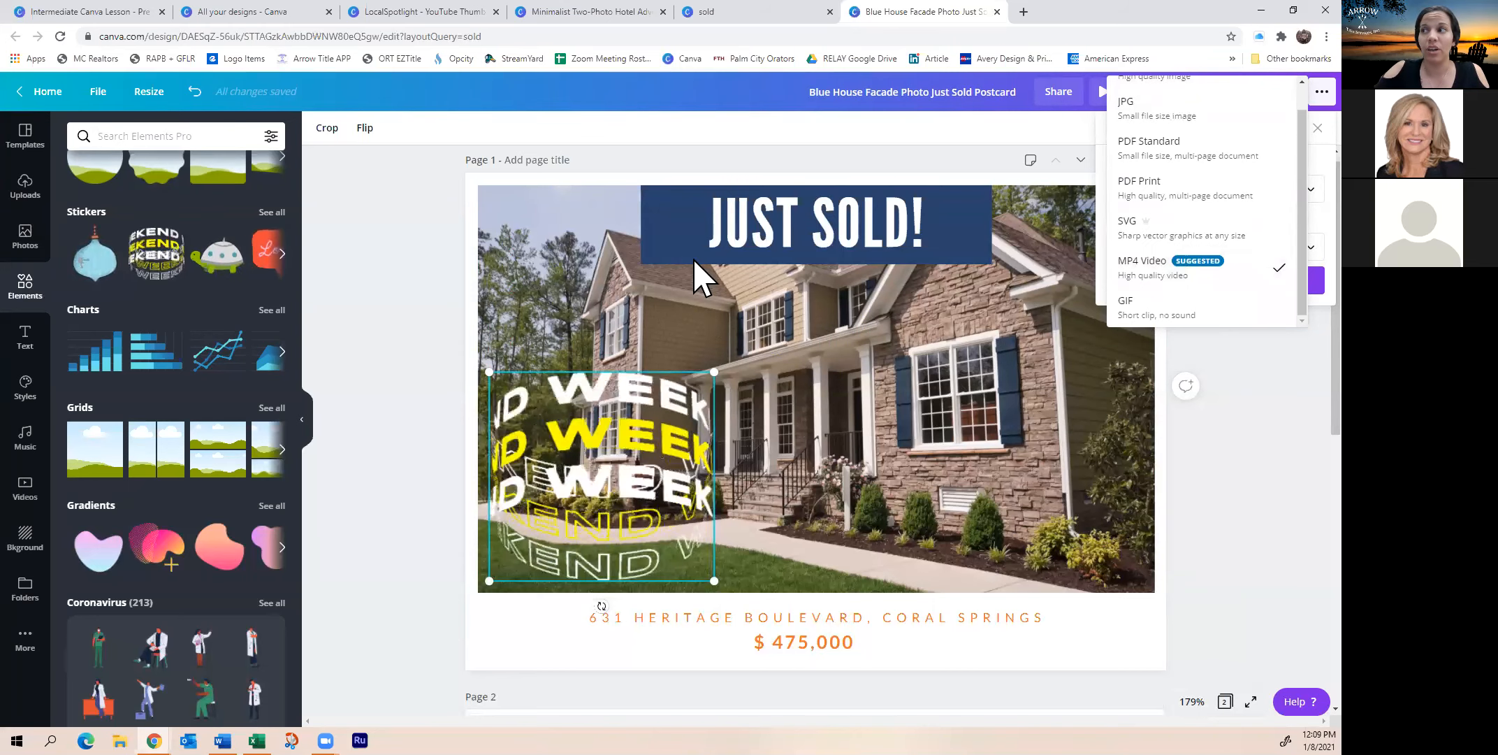
{"action": "left_click", "coordinate": [1220, 433]}
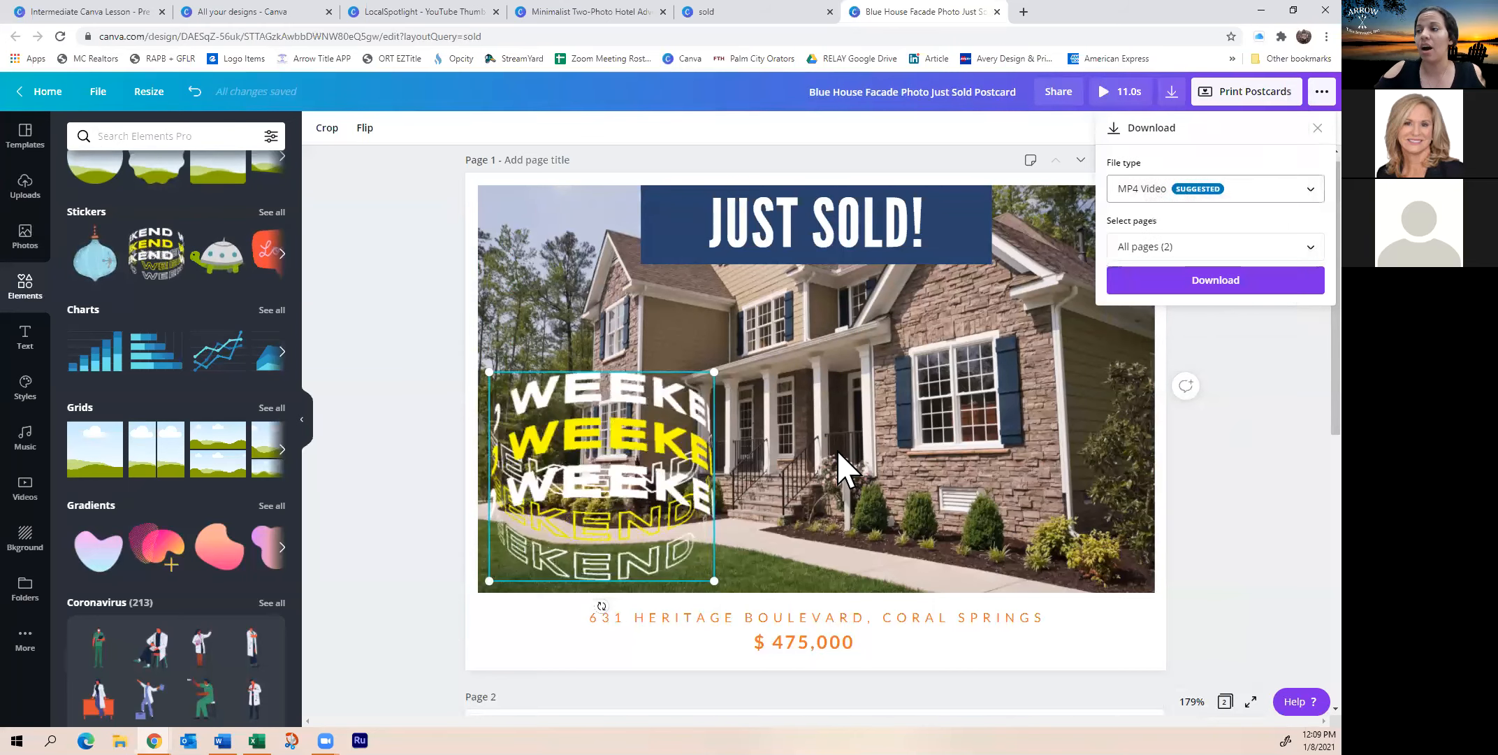
{"action": "left_click", "coordinate": [1292, 131]}
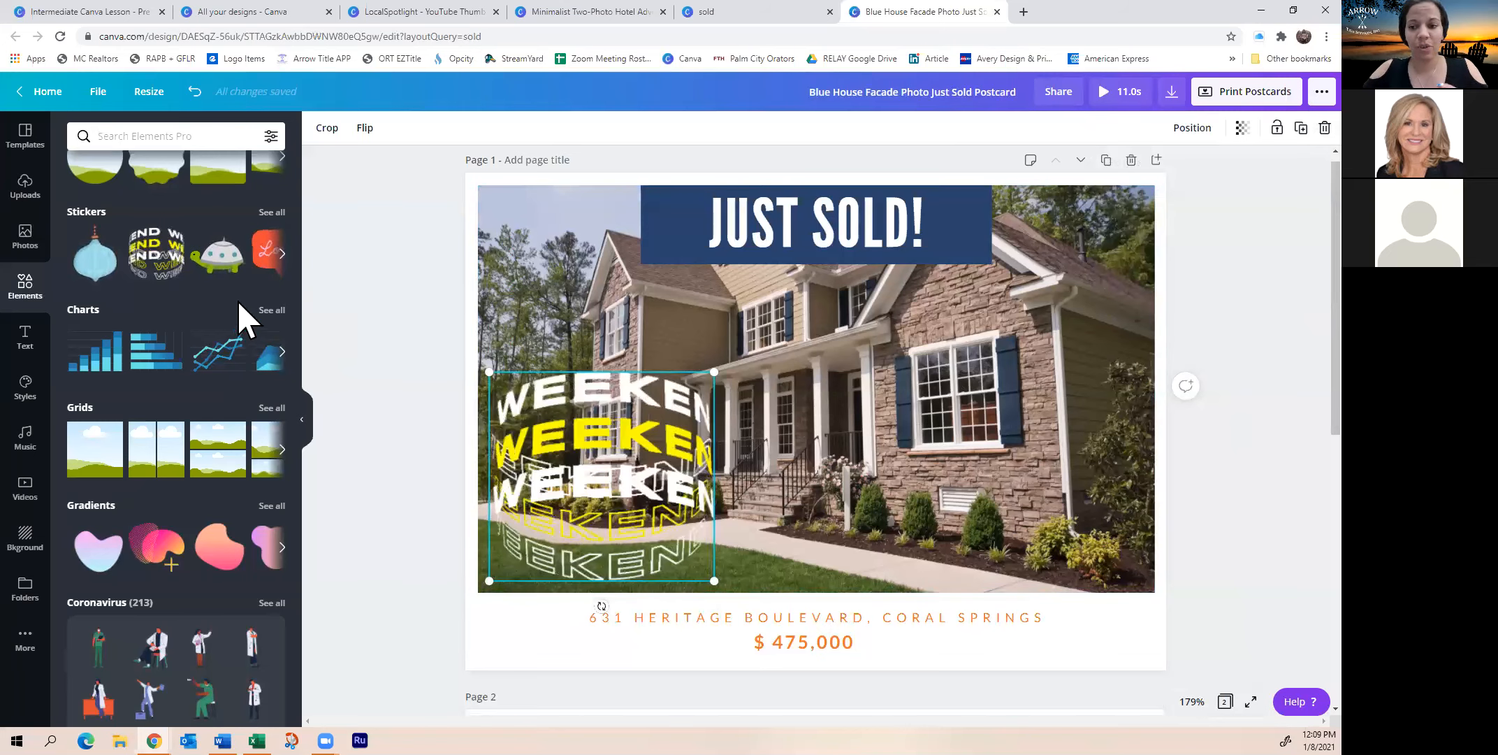
{"action": "right_click", "coordinate": [332, 305]}
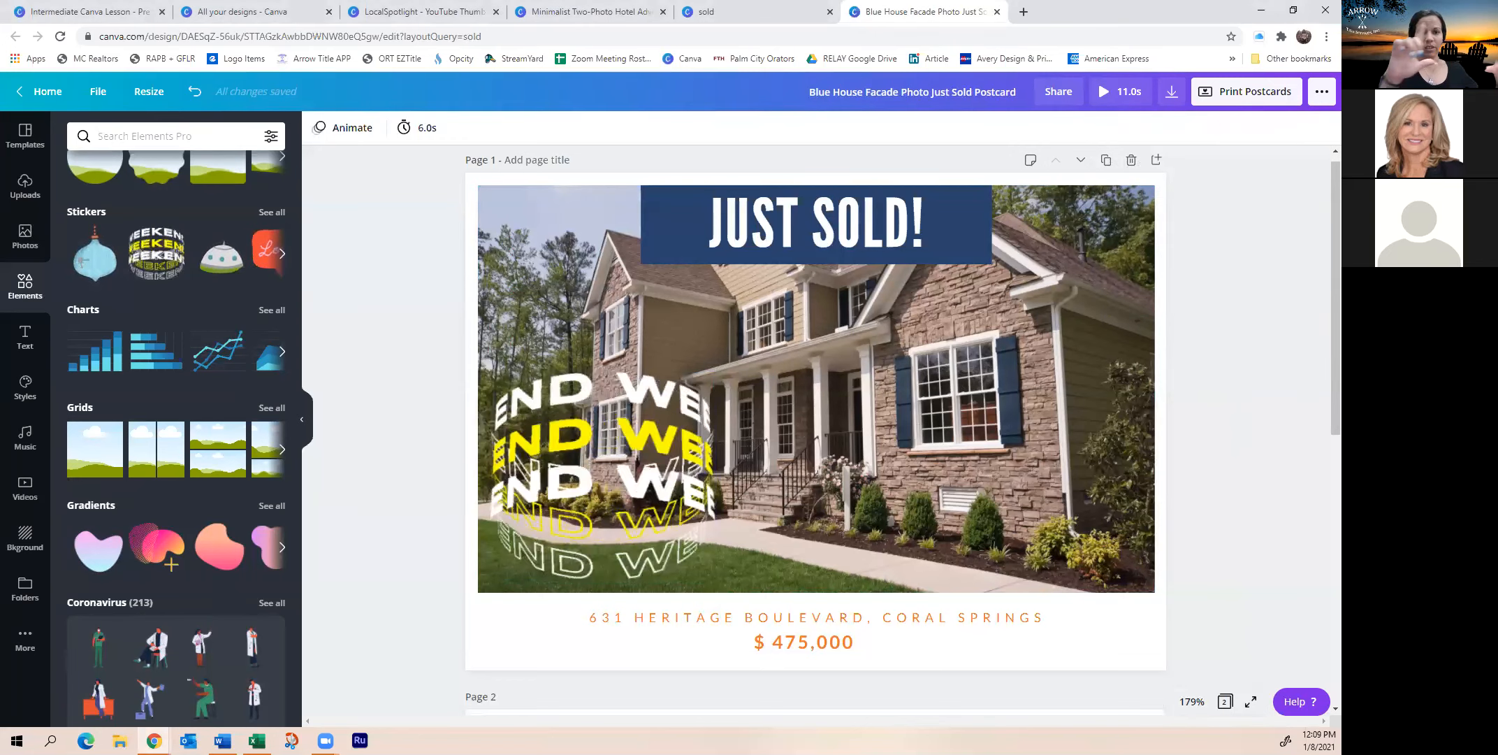
{"action": "left_click", "coordinate": [17, 493]}
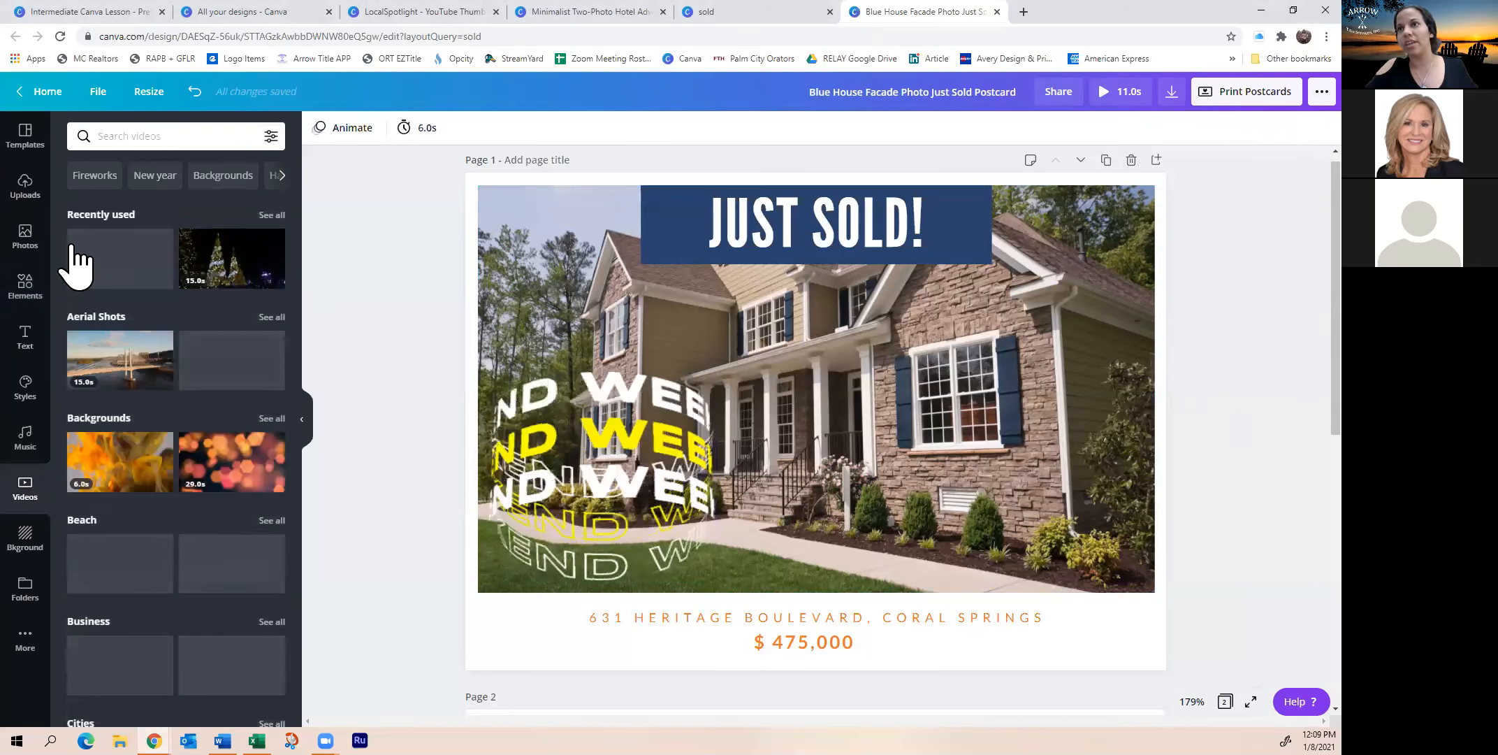
{"action": "left_click", "coordinate": [140, 136]}
{"action": "type", "text": "house"}
{"action": "key", "text": "Return"}
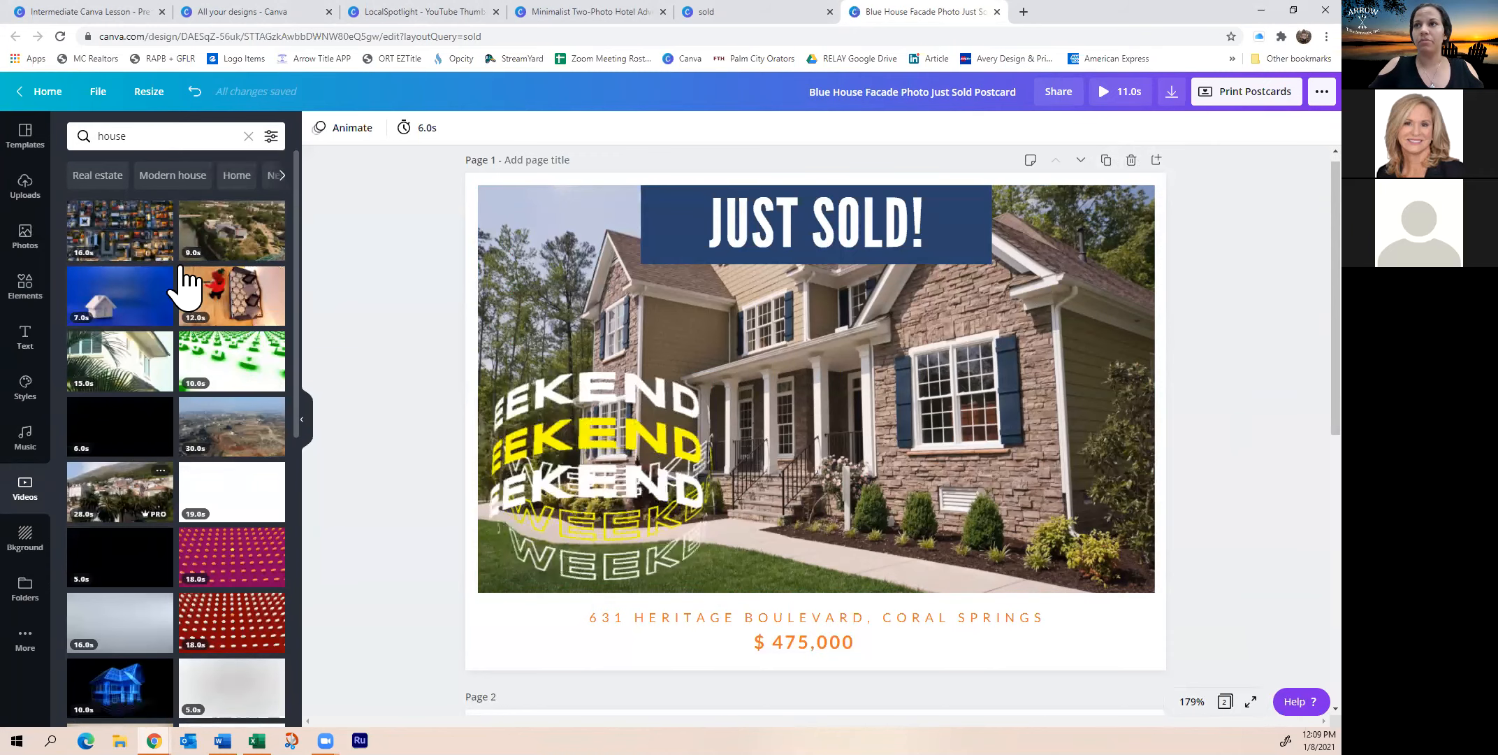
{"action": "left_click", "coordinate": [232, 241]}
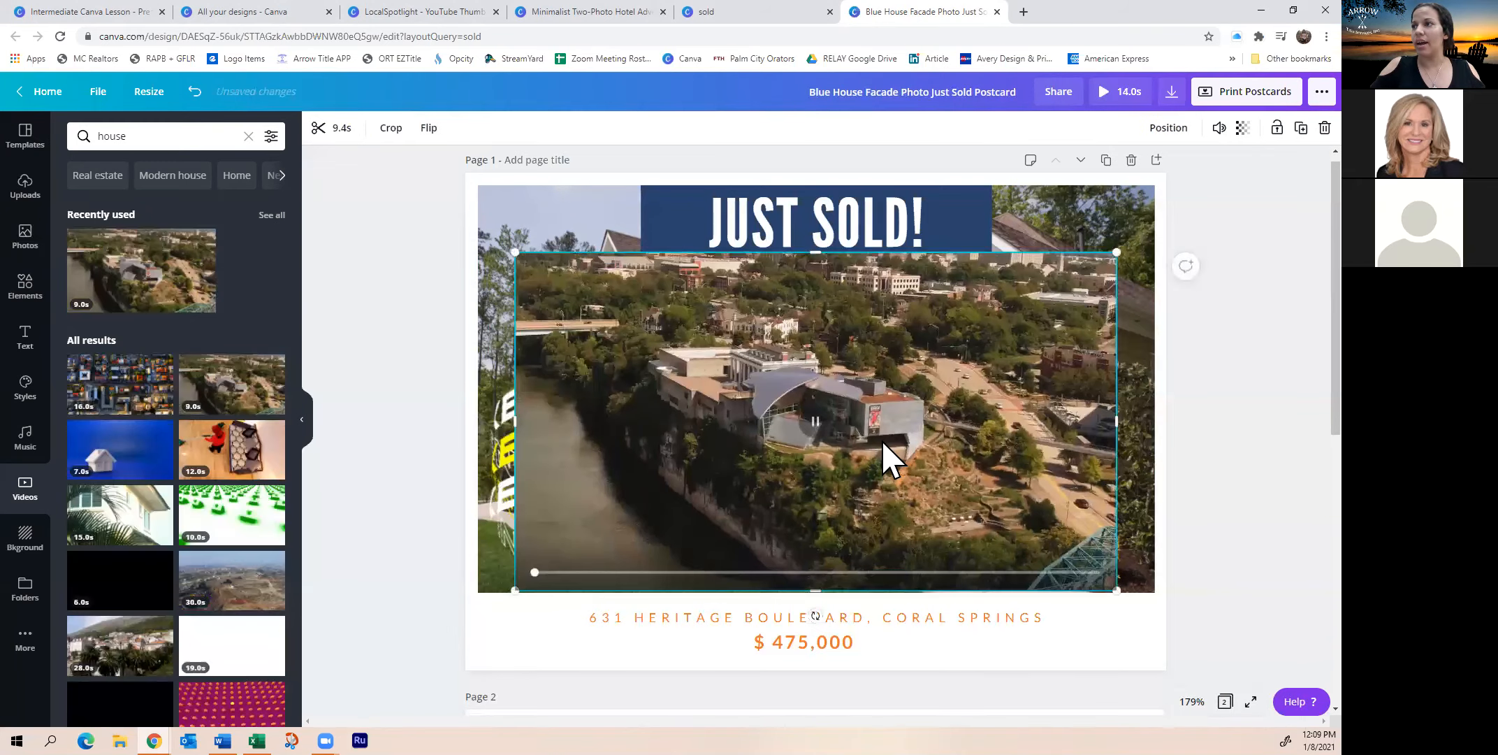
{"action": "left_click_drag", "start_coordinate": [882, 438], "coordinate": [883, 437]}
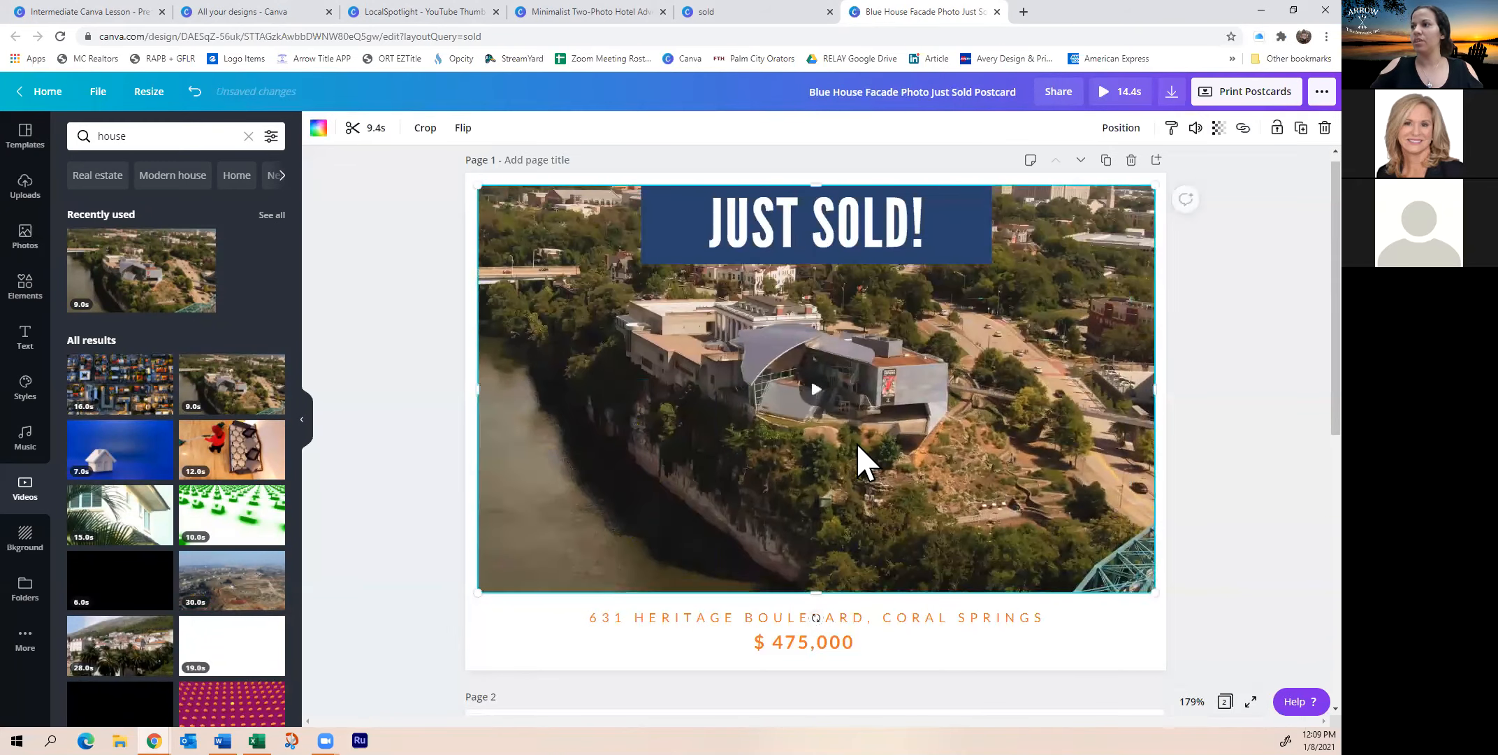
{"action": "double_click", "coordinate": [814, 391]}
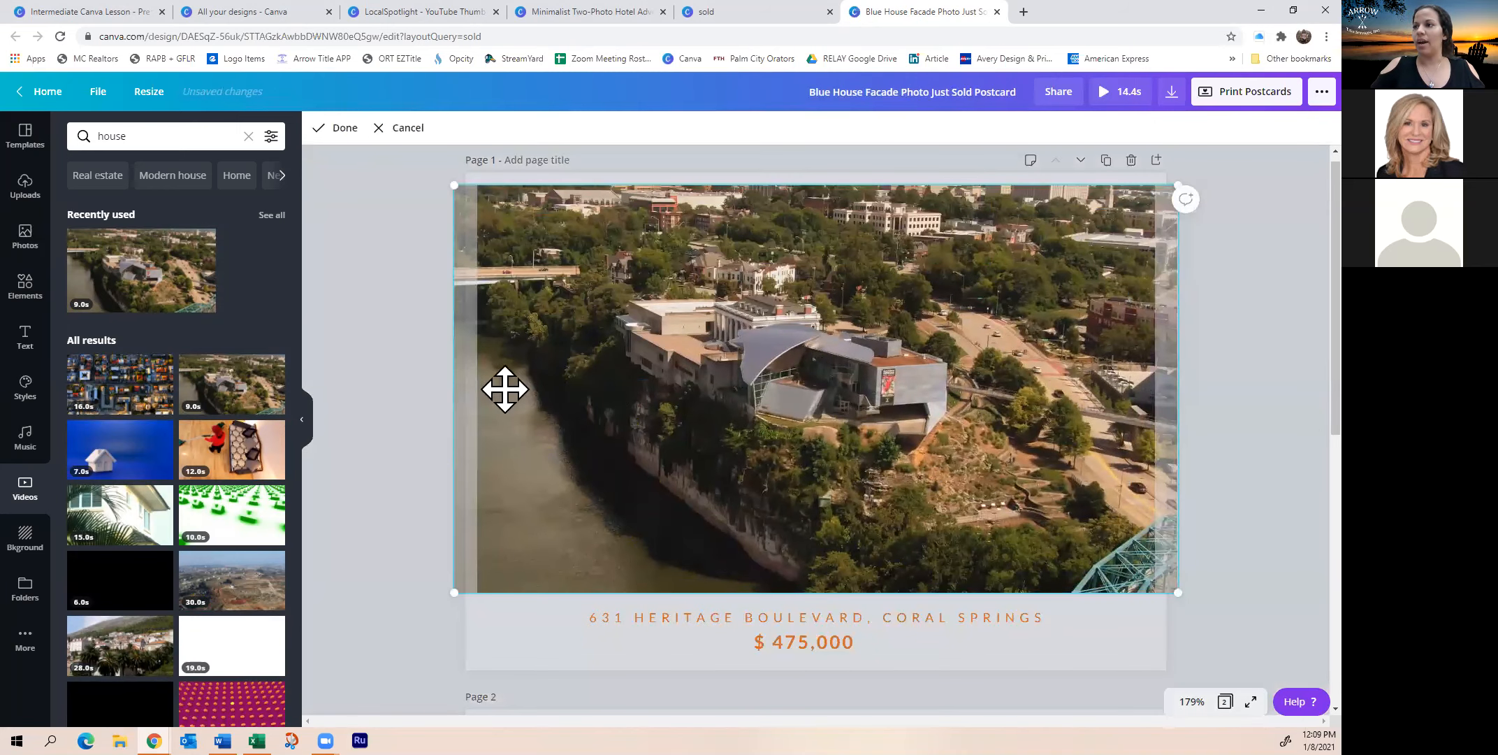
{"action": "left_click", "coordinate": [414, 404]}
{"action": "left_click", "coordinate": [828, 405]}
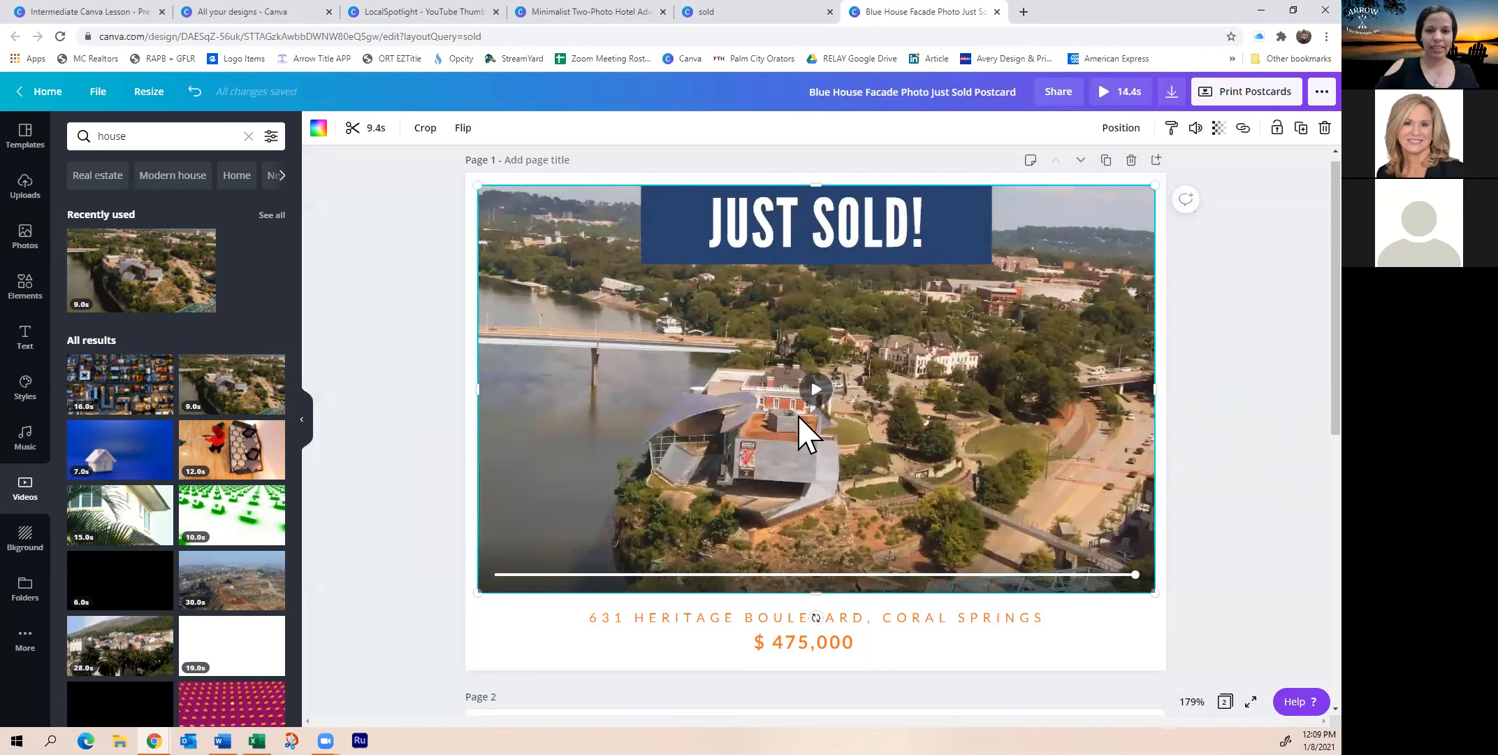
Move the JUST SOLD! banner to mid-video, enlarge and center it, and adjust its transparency
{"action": "left_click_drag", "start_coordinate": [821, 238], "coordinate": [749, 357]}
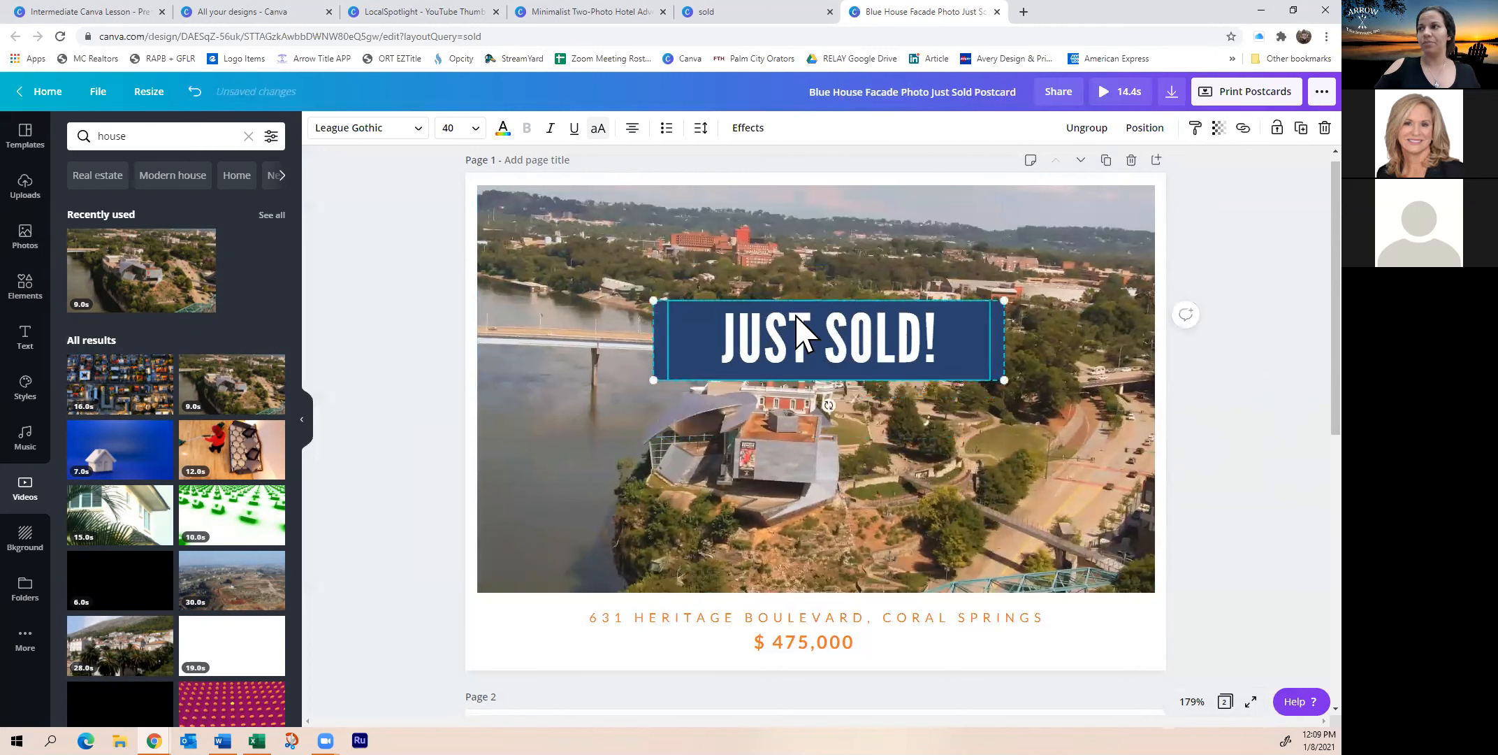
{"action": "left_click_drag", "start_coordinate": [653, 381], "coordinate": [510, 413]}
{"action": "left_click_drag", "start_coordinate": [978, 350], "coordinate": [1039, 380]}
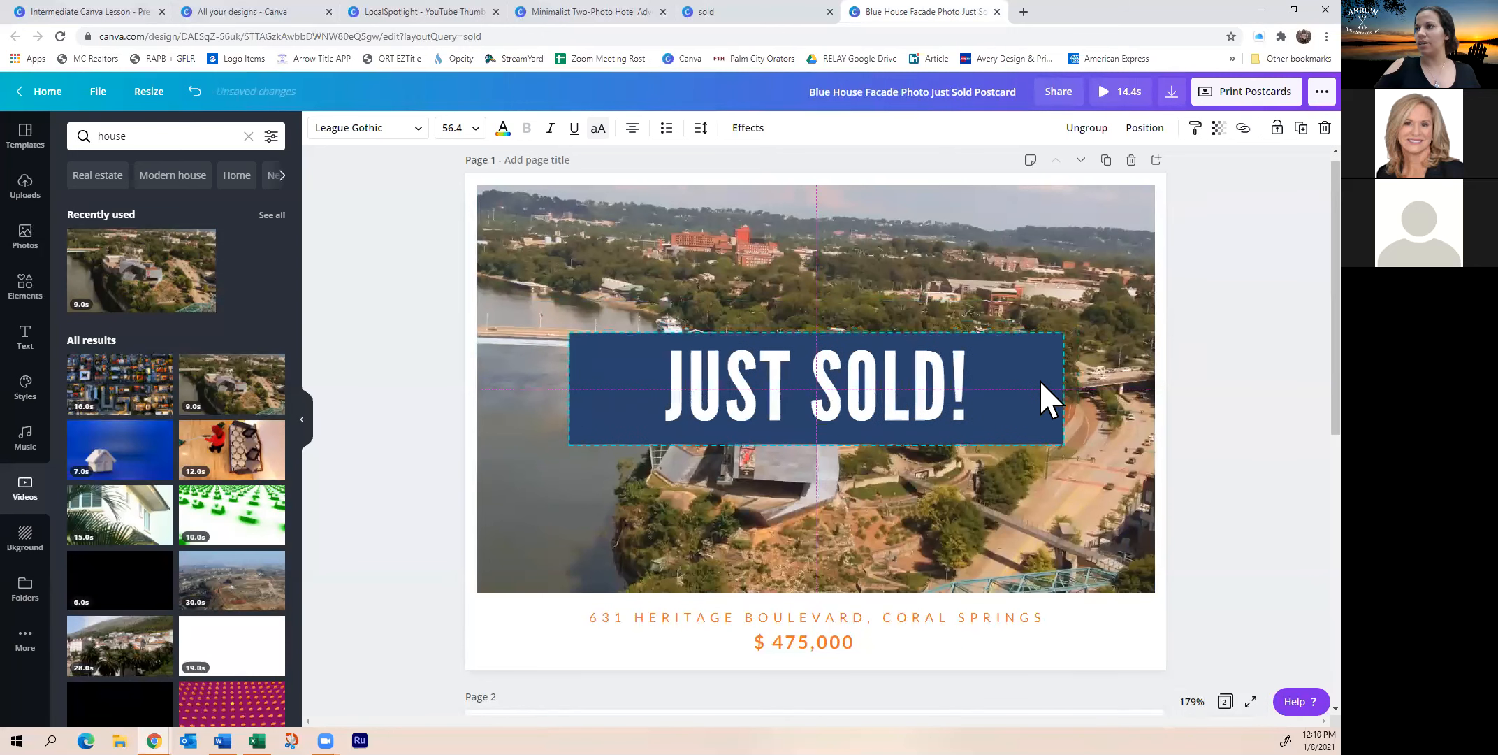
{"action": "left_click", "coordinate": [1221, 132]}
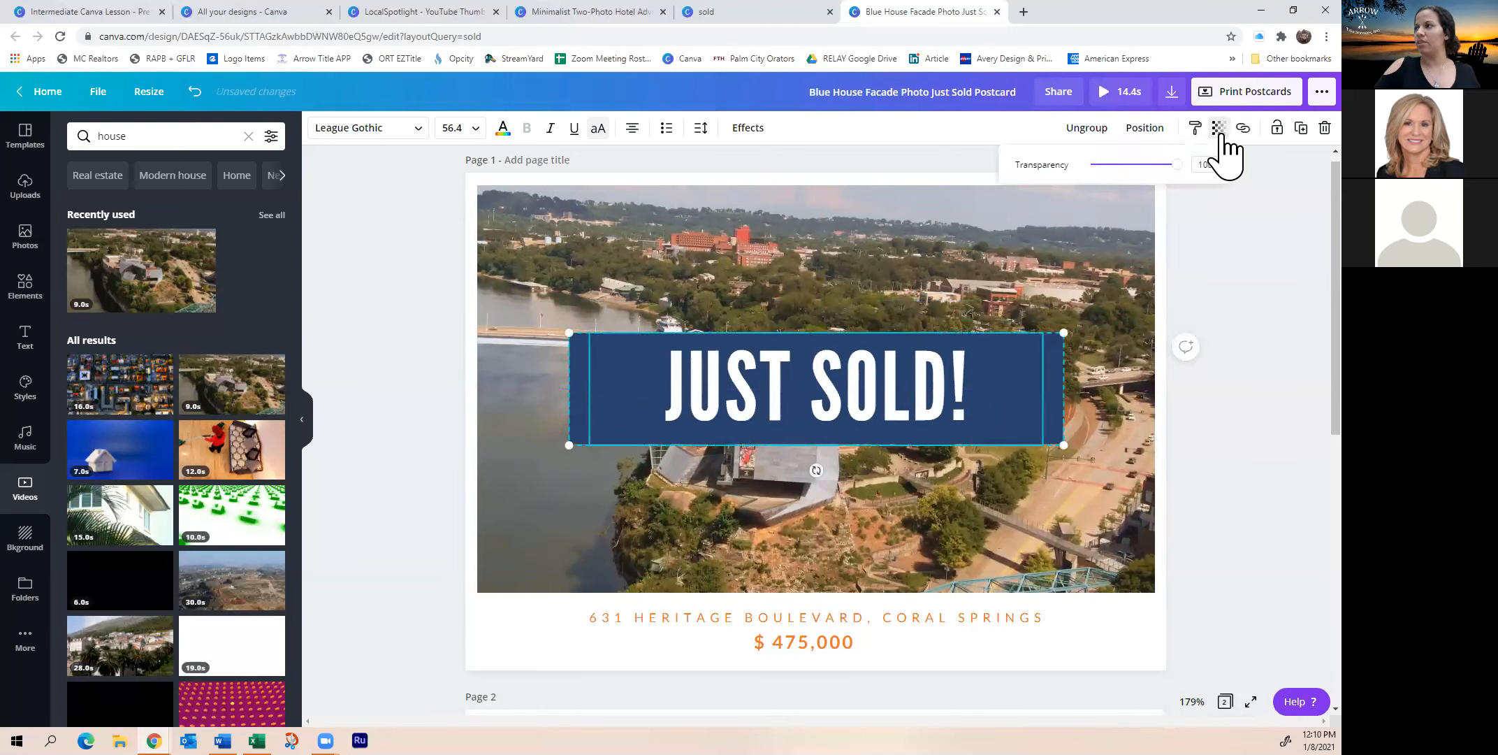
{"action": "mouse_move", "coordinate": [1180, 166]}
{"action": "left_mouse_down"}
{"action": "mouse_move", "coordinate": [1160, 166]}
{"action": "mouse_move", "coordinate": [1177, 165]}
{"action": "left_mouse_up"}
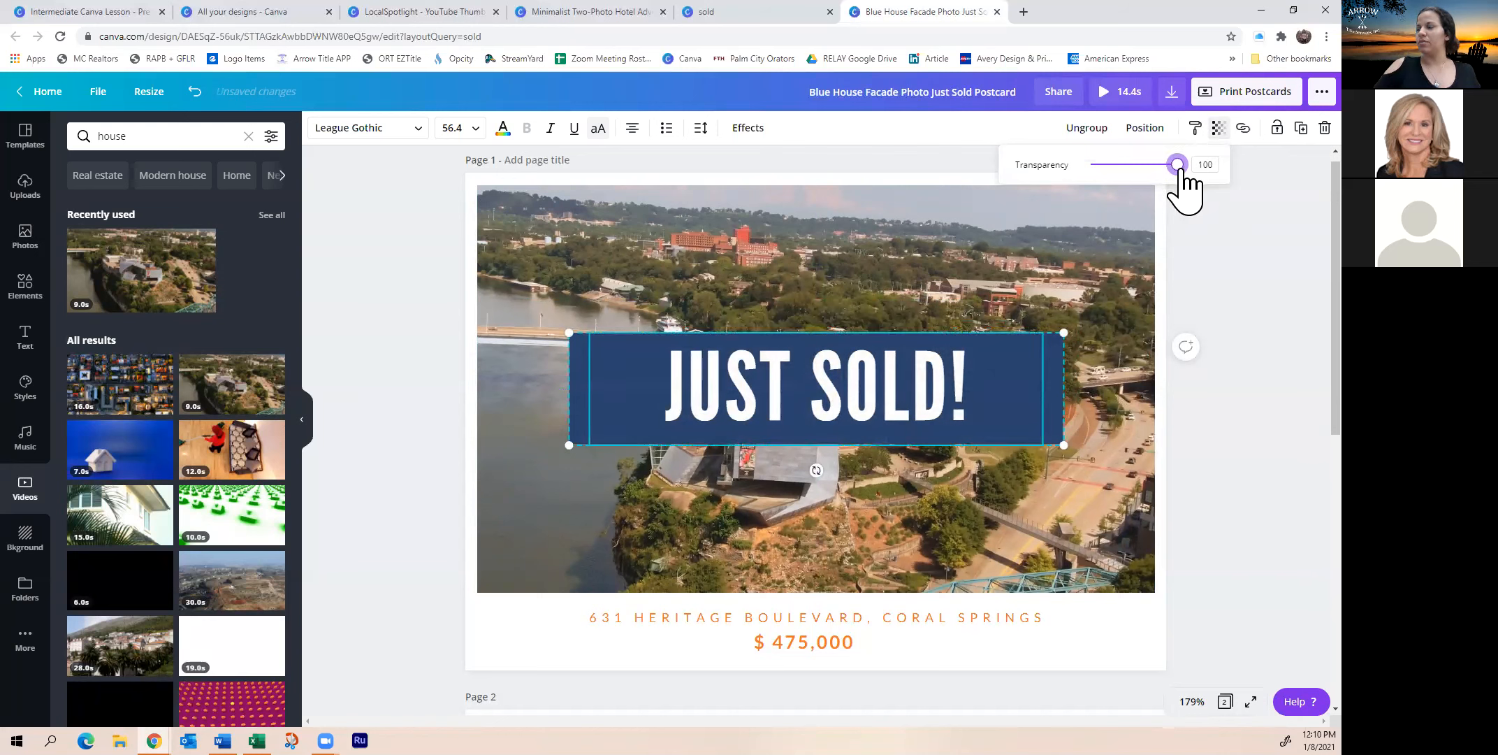
{"action": "left_click", "coordinate": [1040, 264]}
Ungroup the banner, set the blue box to 73 transparency, and enlarge the JUST SOLD! text
{"action": "left_click", "coordinate": [967, 386]}
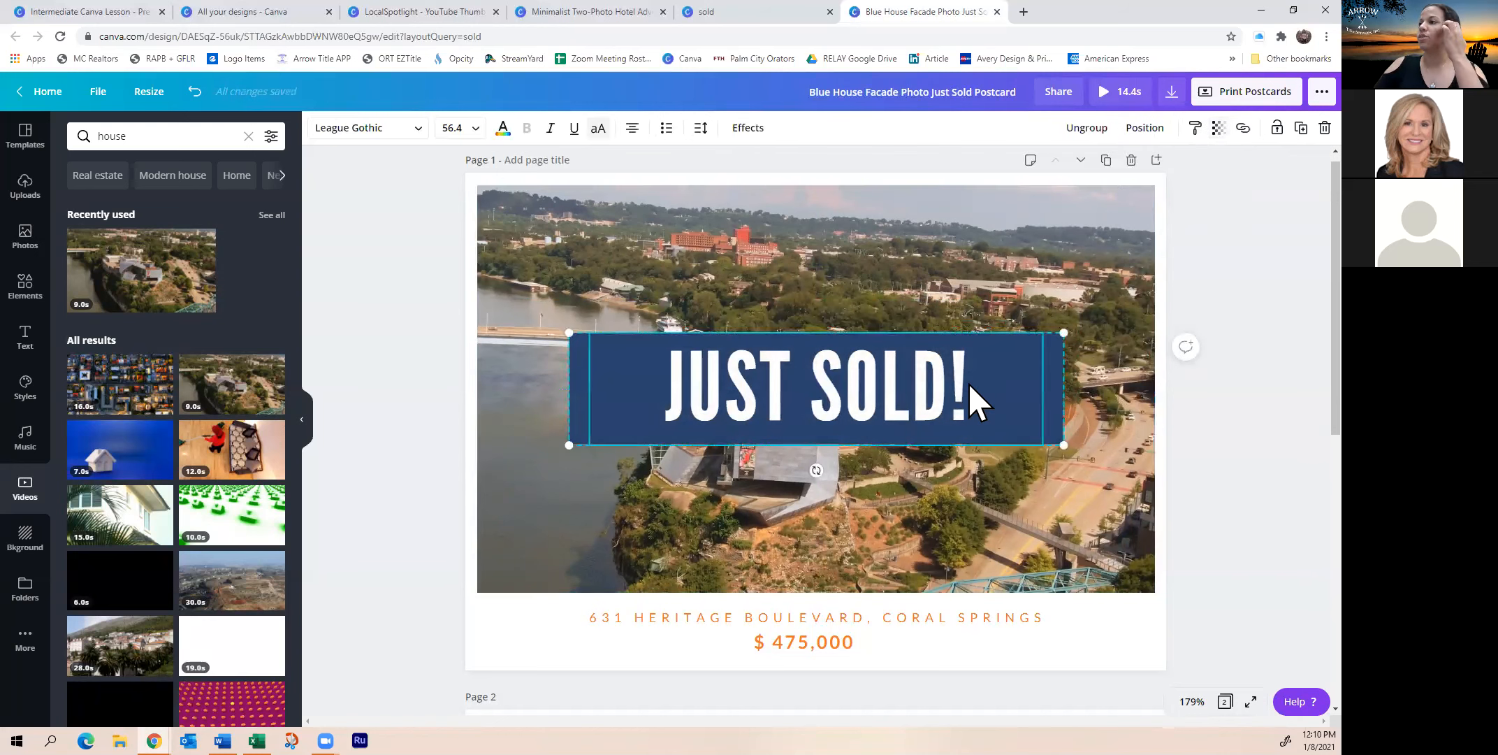
{"action": "left_click", "coordinate": [1087, 128]}
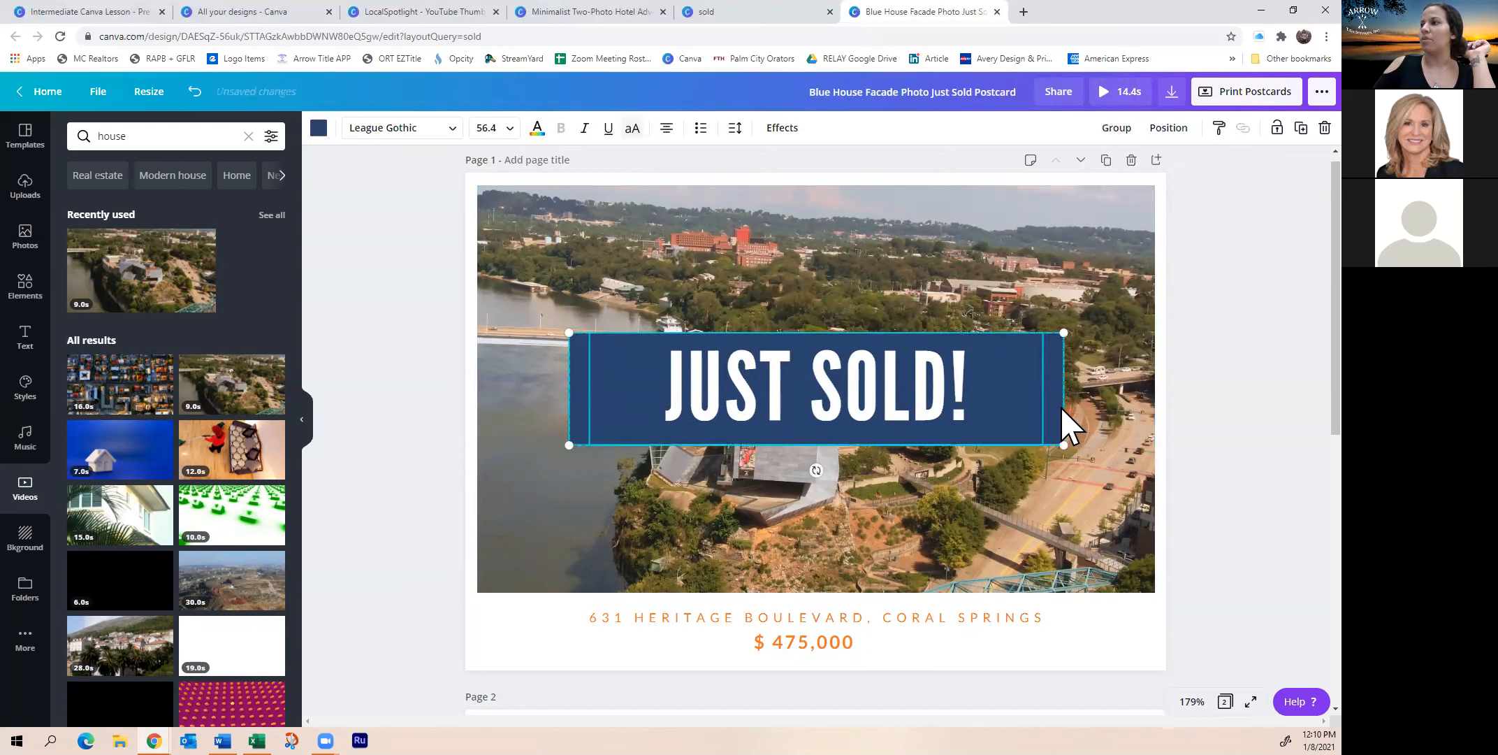
{"action": "left_click", "coordinate": [1003, 301]}
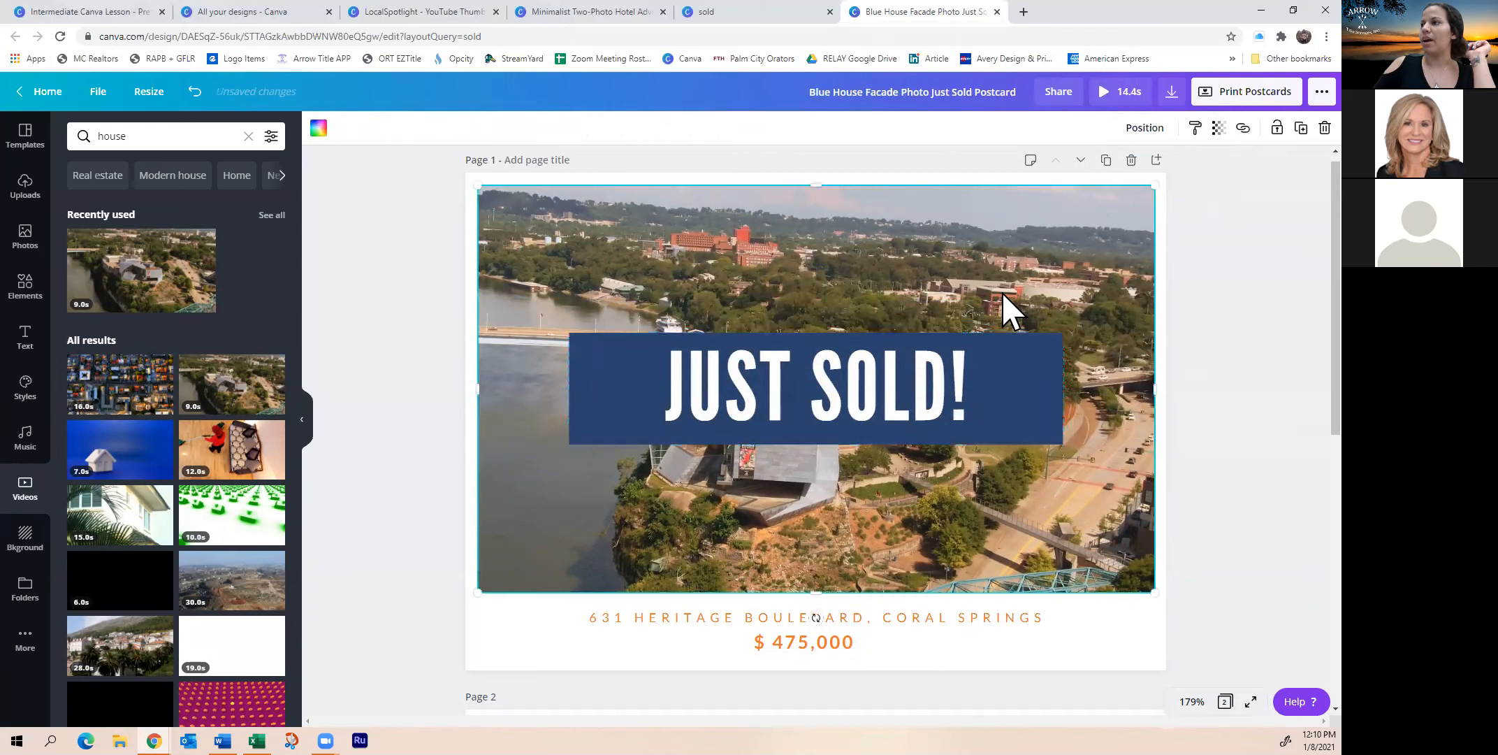
{"action": "left_click", "coordinate": [1057, 378]}
{"action": "left_click", "coordinate": [1219, 128]}
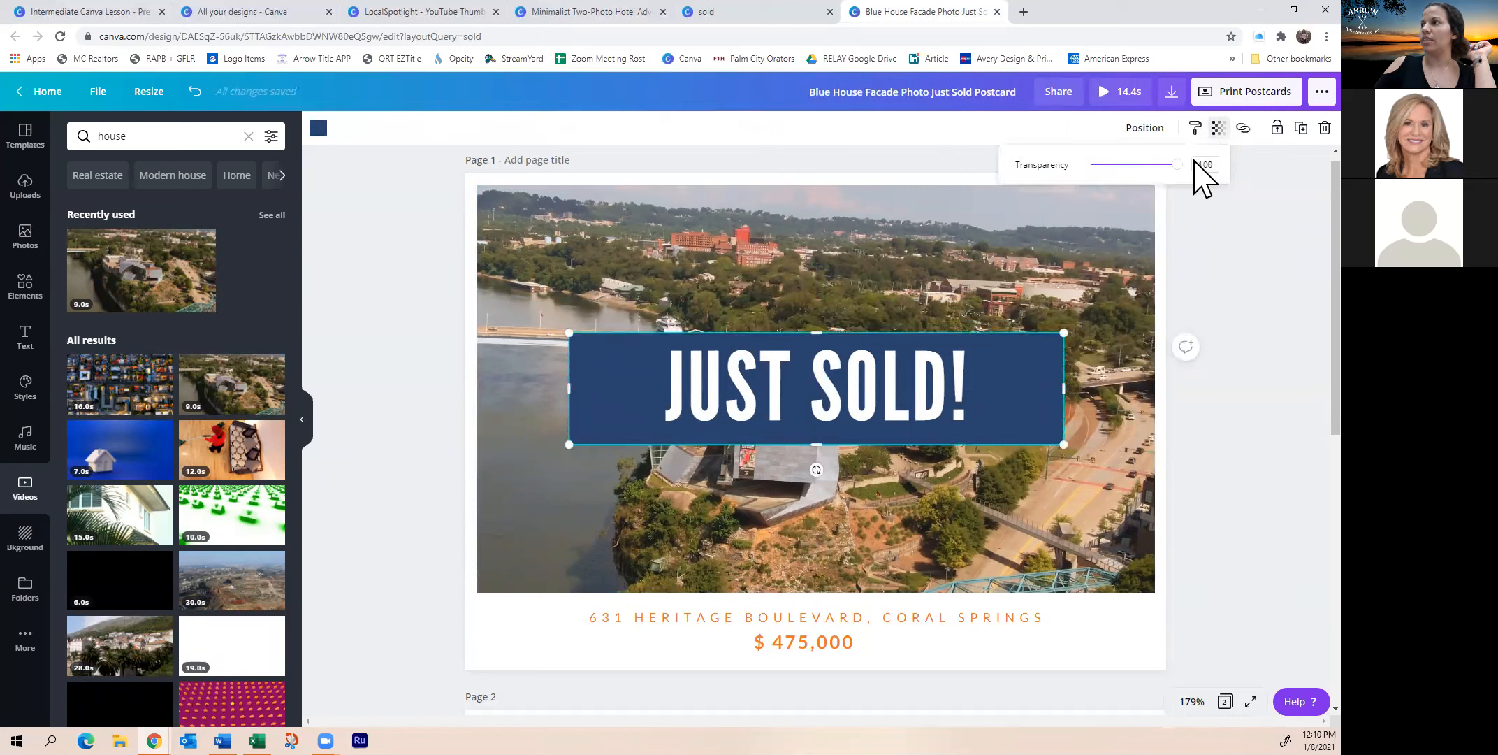
{"action": "left_click_drag", "start_coordinate": [1176, 174], "coordinate": [1156, 182]}
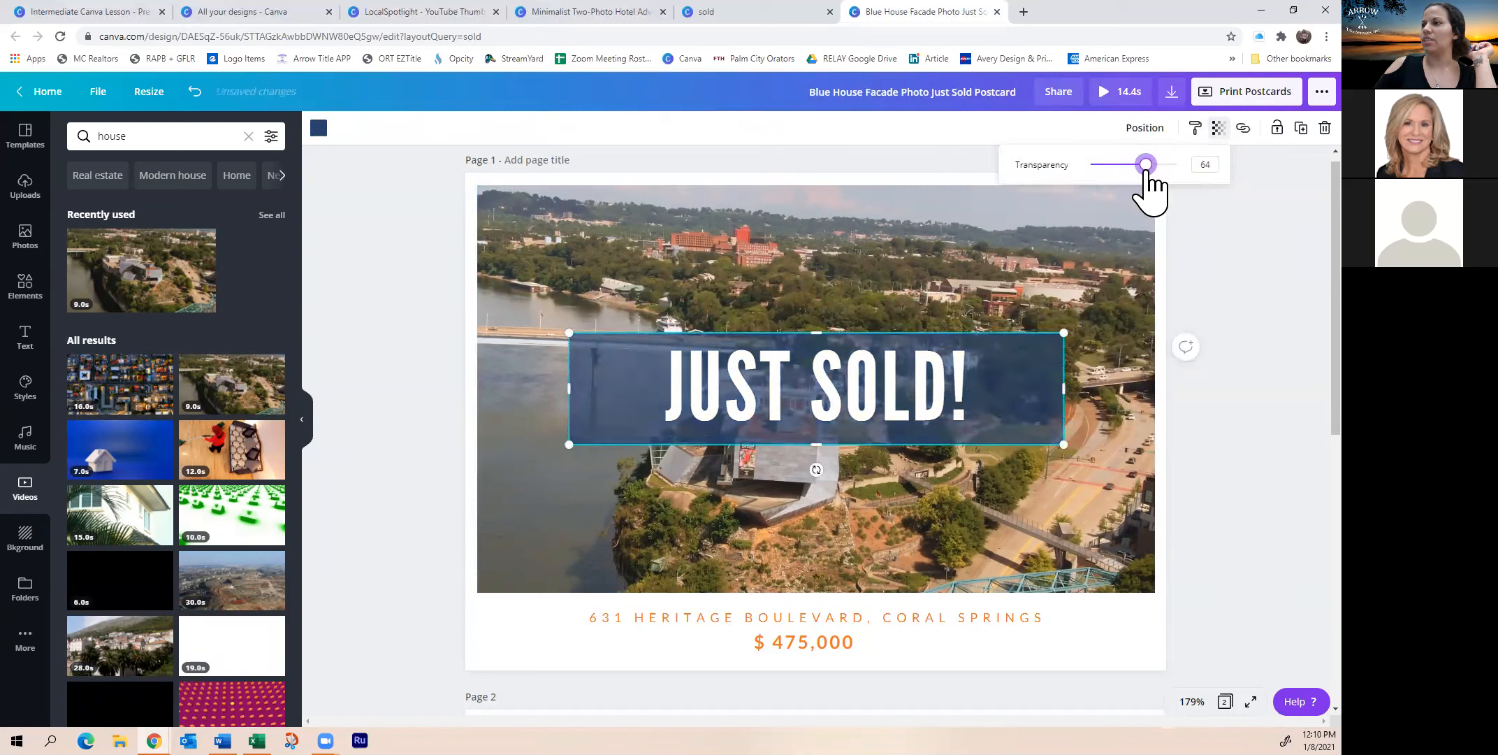
{"action": "left_click", "coordinate": [915, 255]}
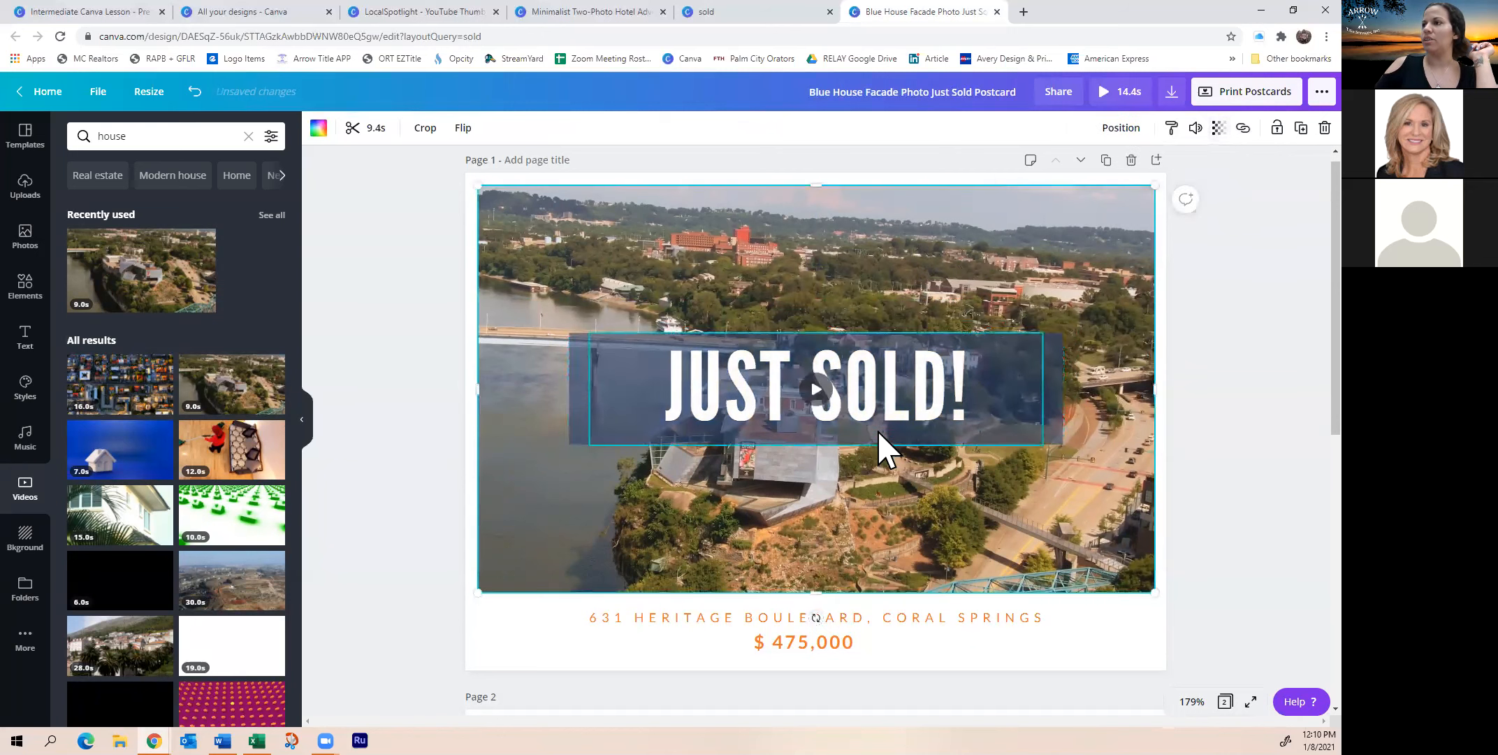
{"action": "left_click_drag", "start_coordinate": [942, 403], "coordinate": [969, 401]}
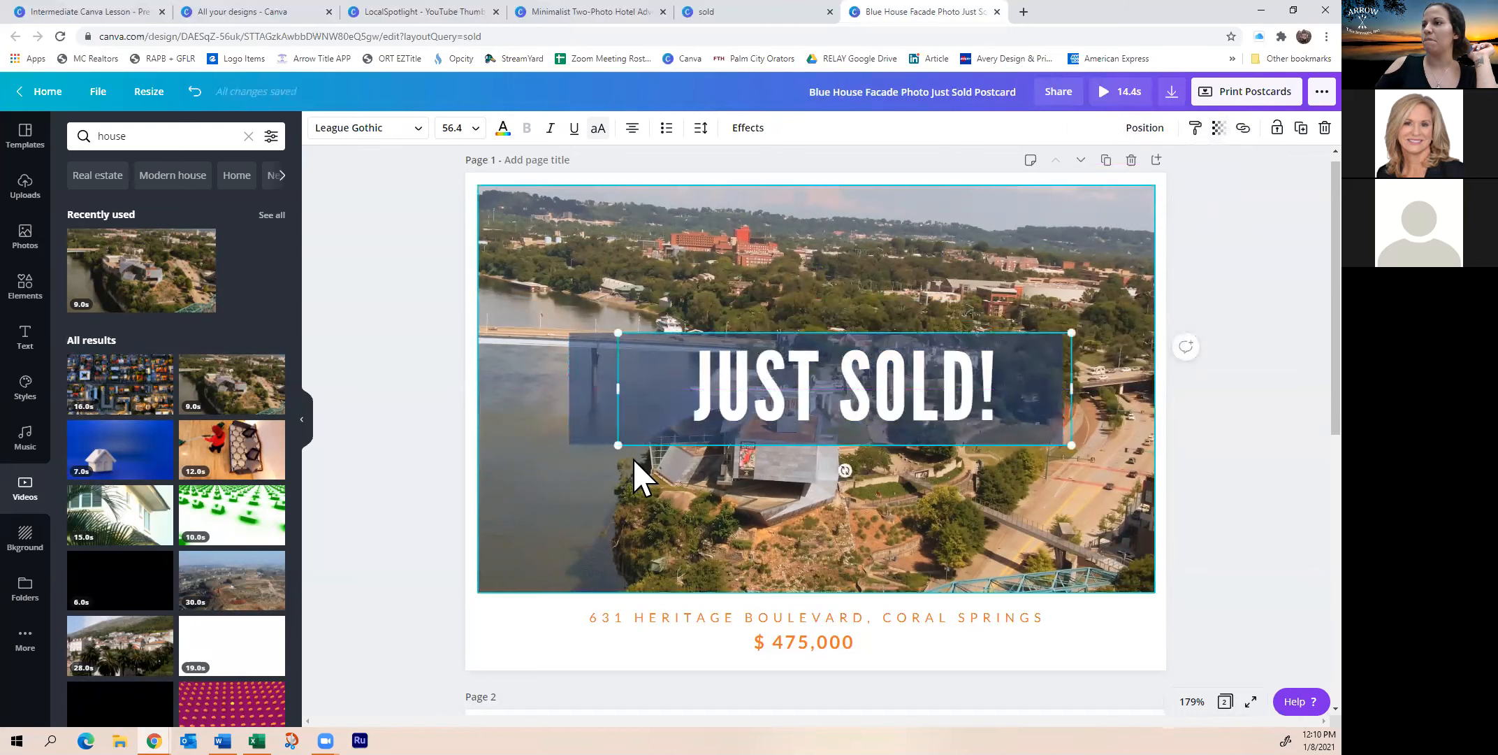
{"action": "left_click_drag", "start_coordinate": [619, 442], "coordinate": [595, 483]}
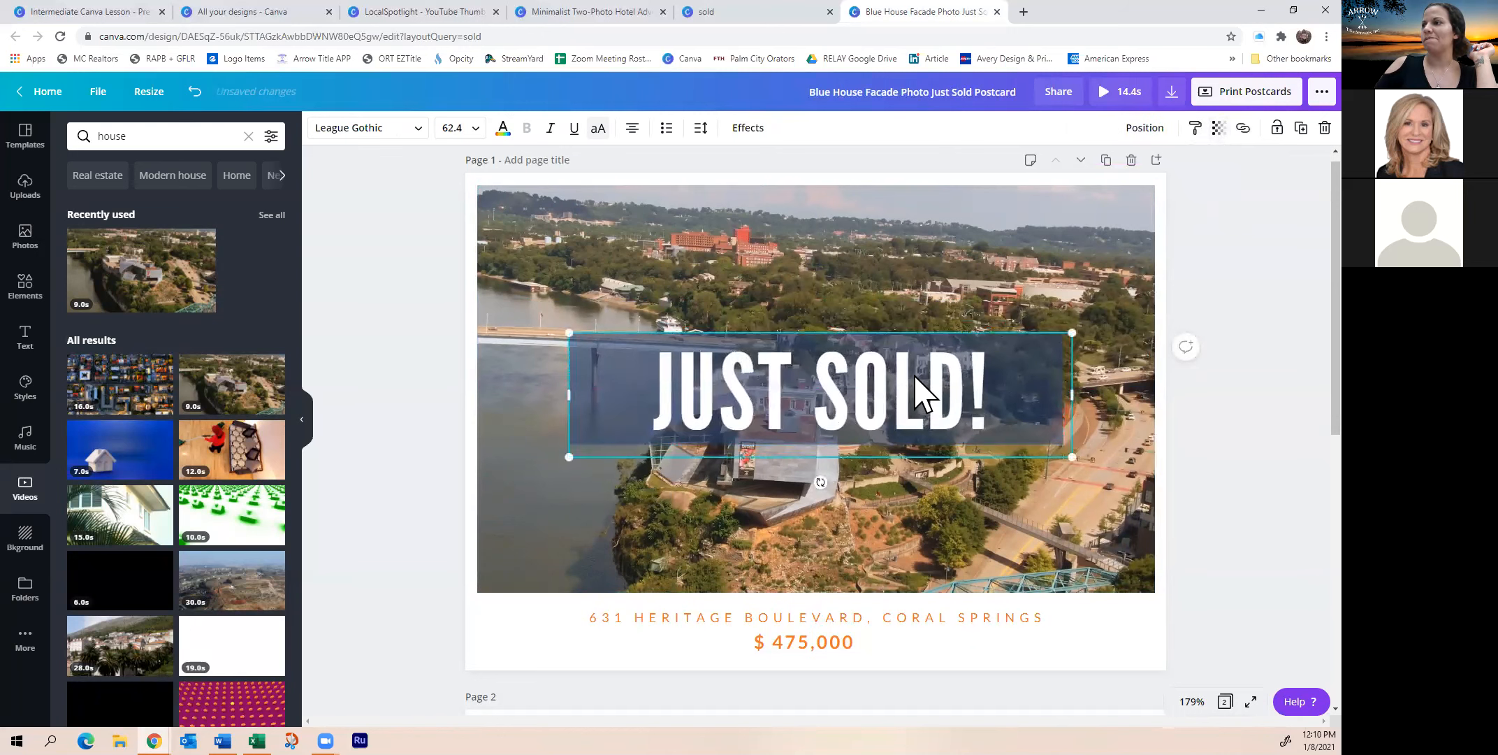
{"action": "left_click", "coordinate": [865, 254]}
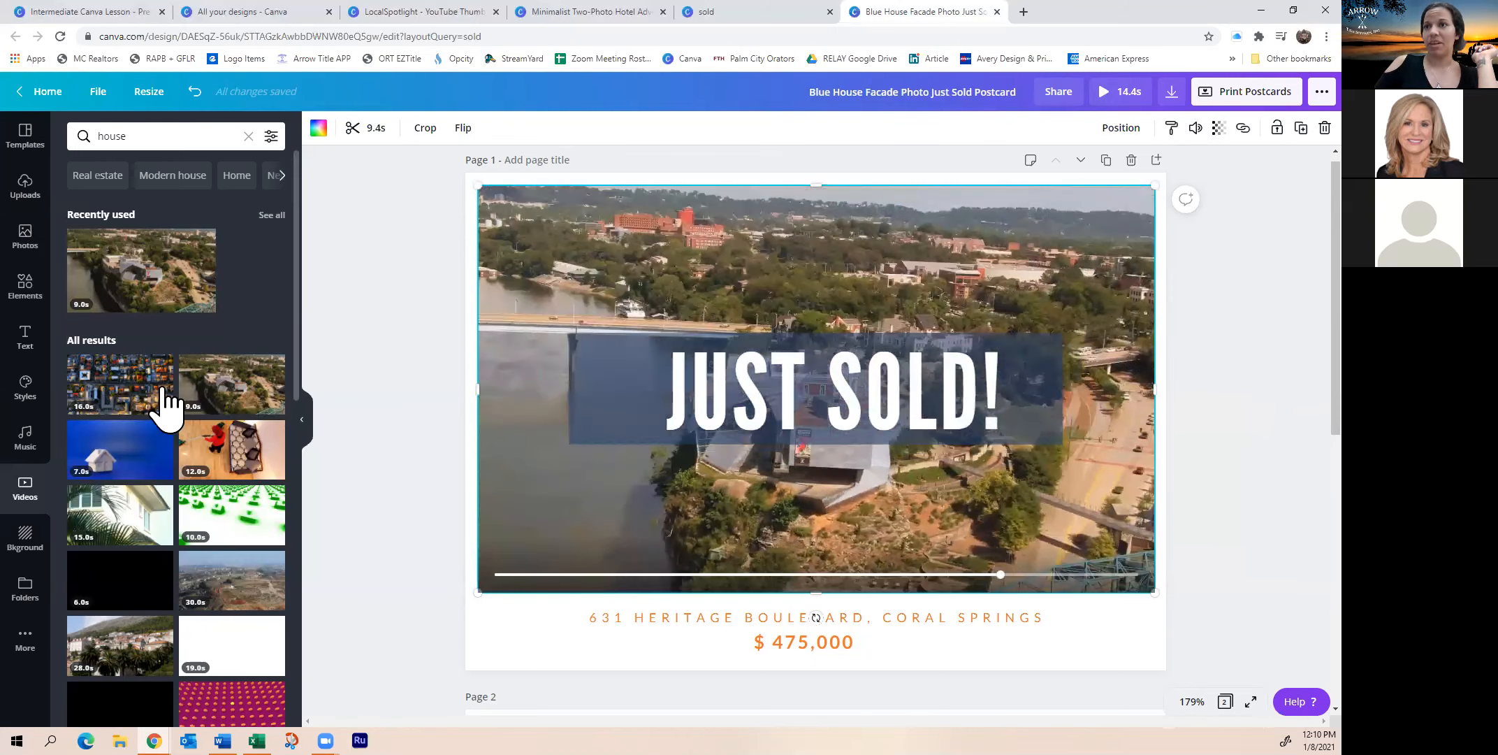
Replace the aerial background with the clip of palm fronds before a white house
{"action": "scroll", "coordinate": [192, 497], "scroll_direction": "down", "scroll_amount": 3}
{"action": "left_click", "coordinate": [112, 308]}
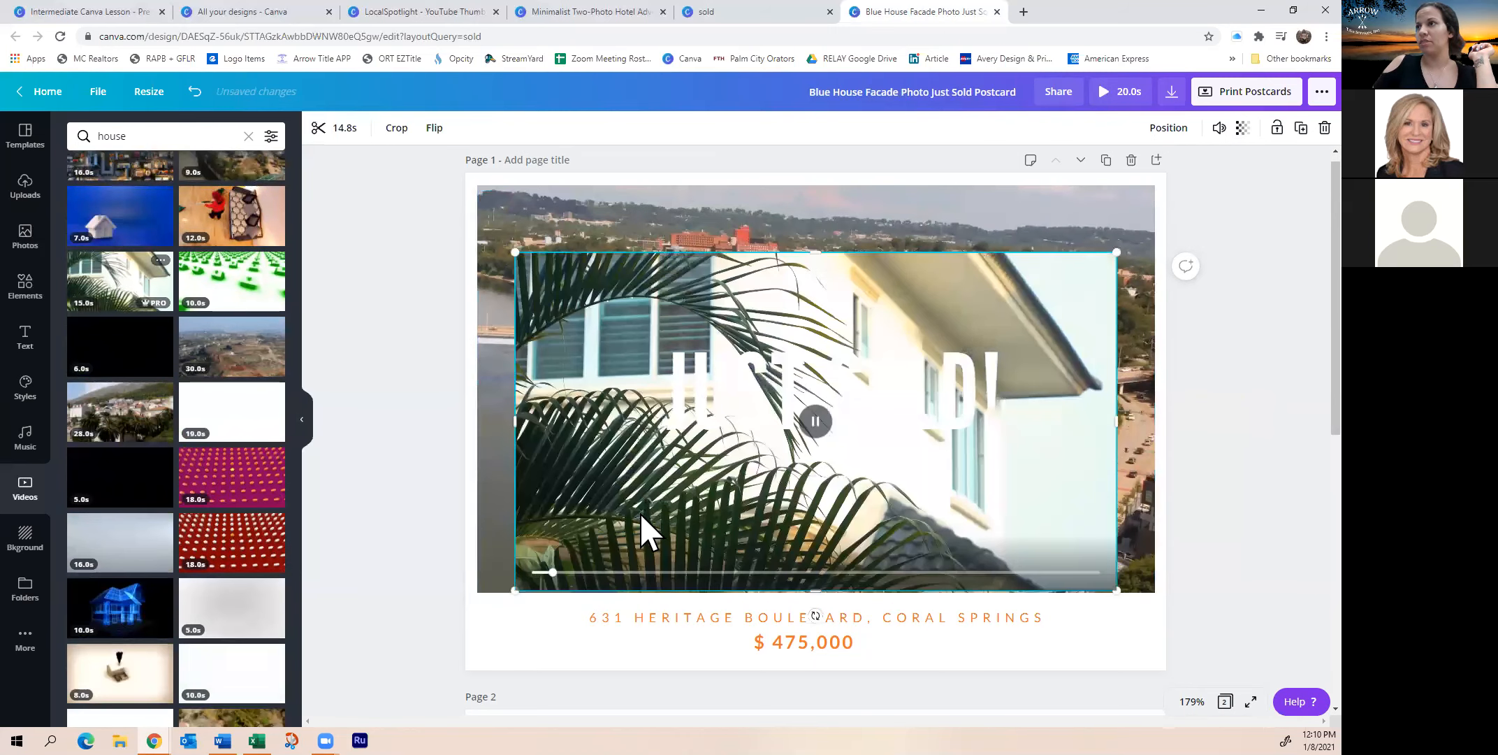
{"action": "left_click_drag", "start_coordinate": [642, 515], "coordinate": [598, 507]}
{"action": "left_click_drag", "start_coordinate": [658, 465], "coordinate": [667, 502]}
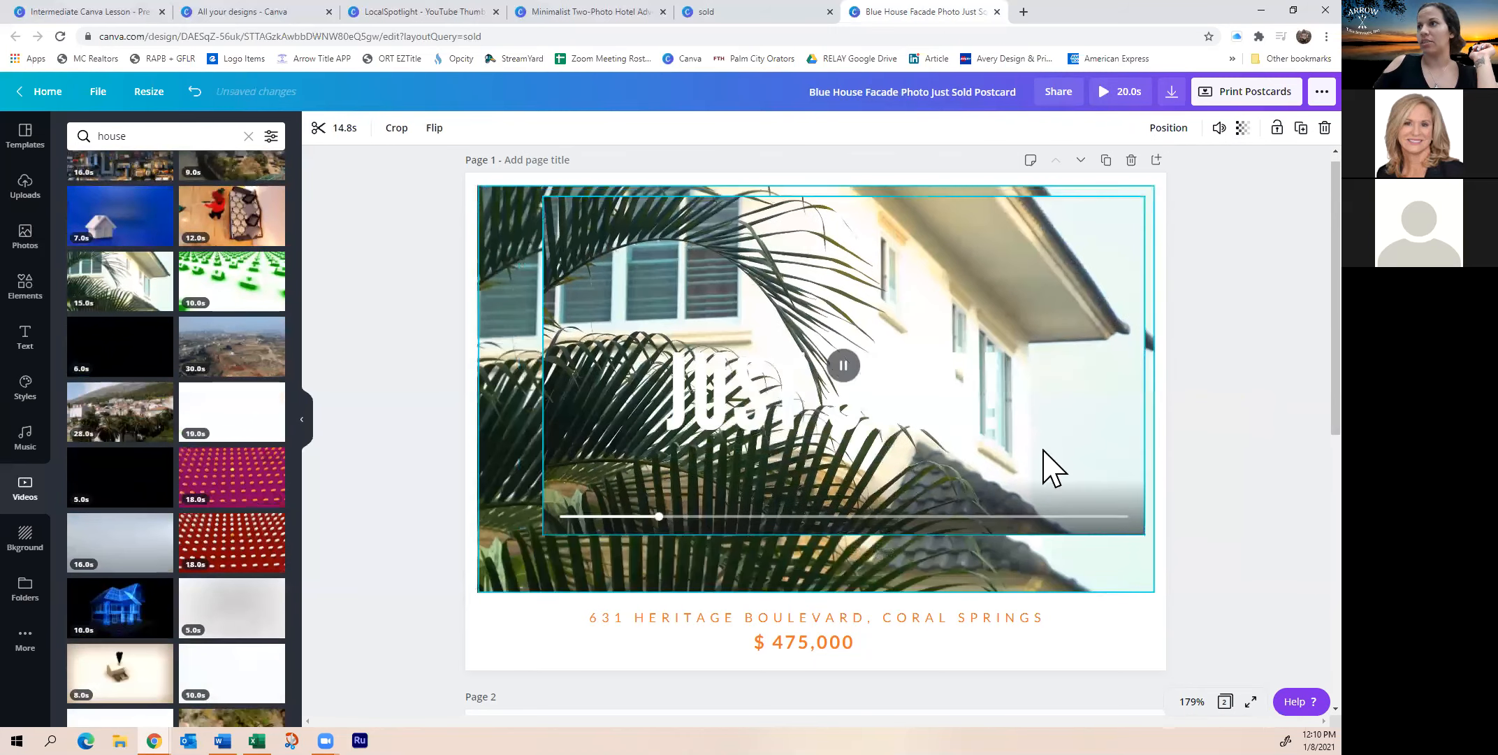
{"action": "left_click_drag", "start_coordinate": [1286, 469], "coordinate": [1073, 434]}
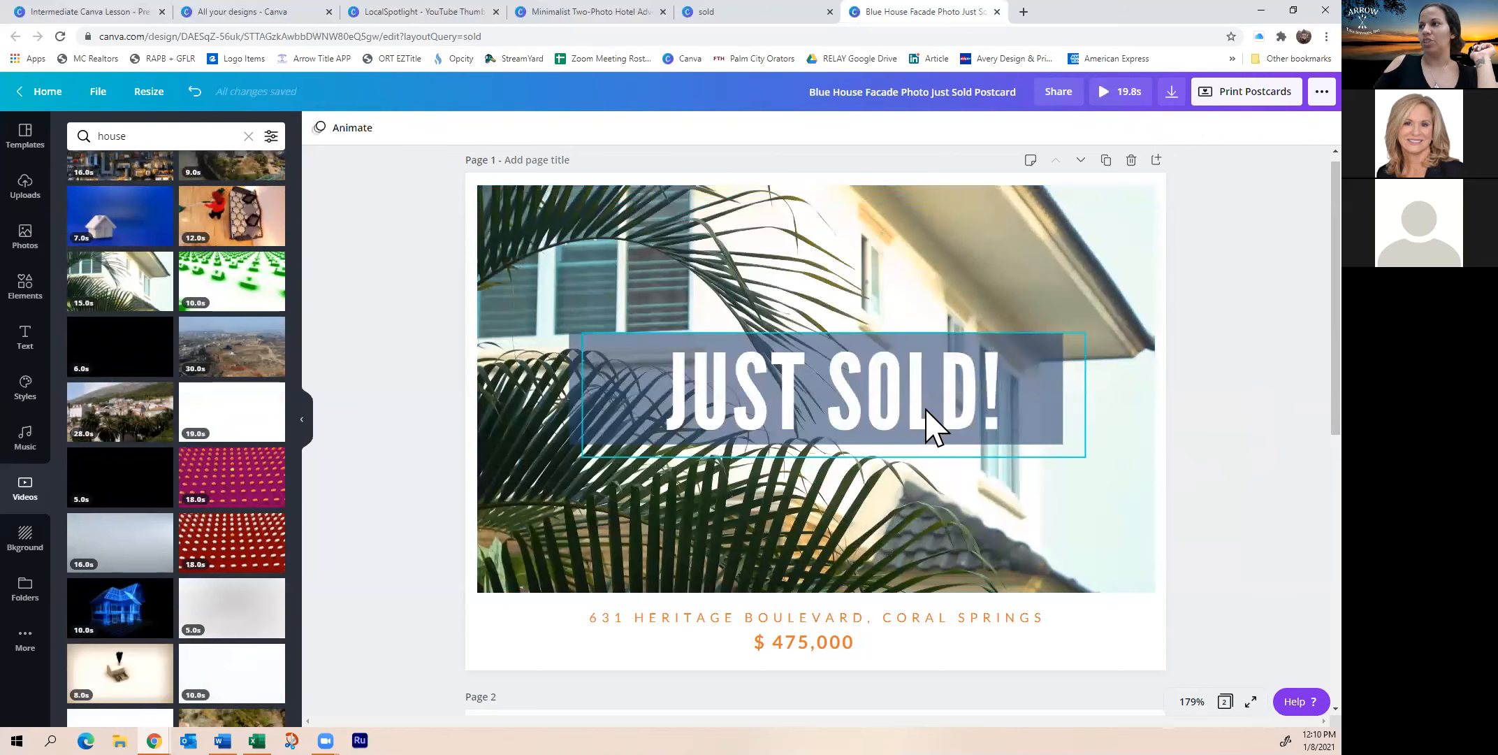
{"action": "left_click", "coordinate": [841, 305]}
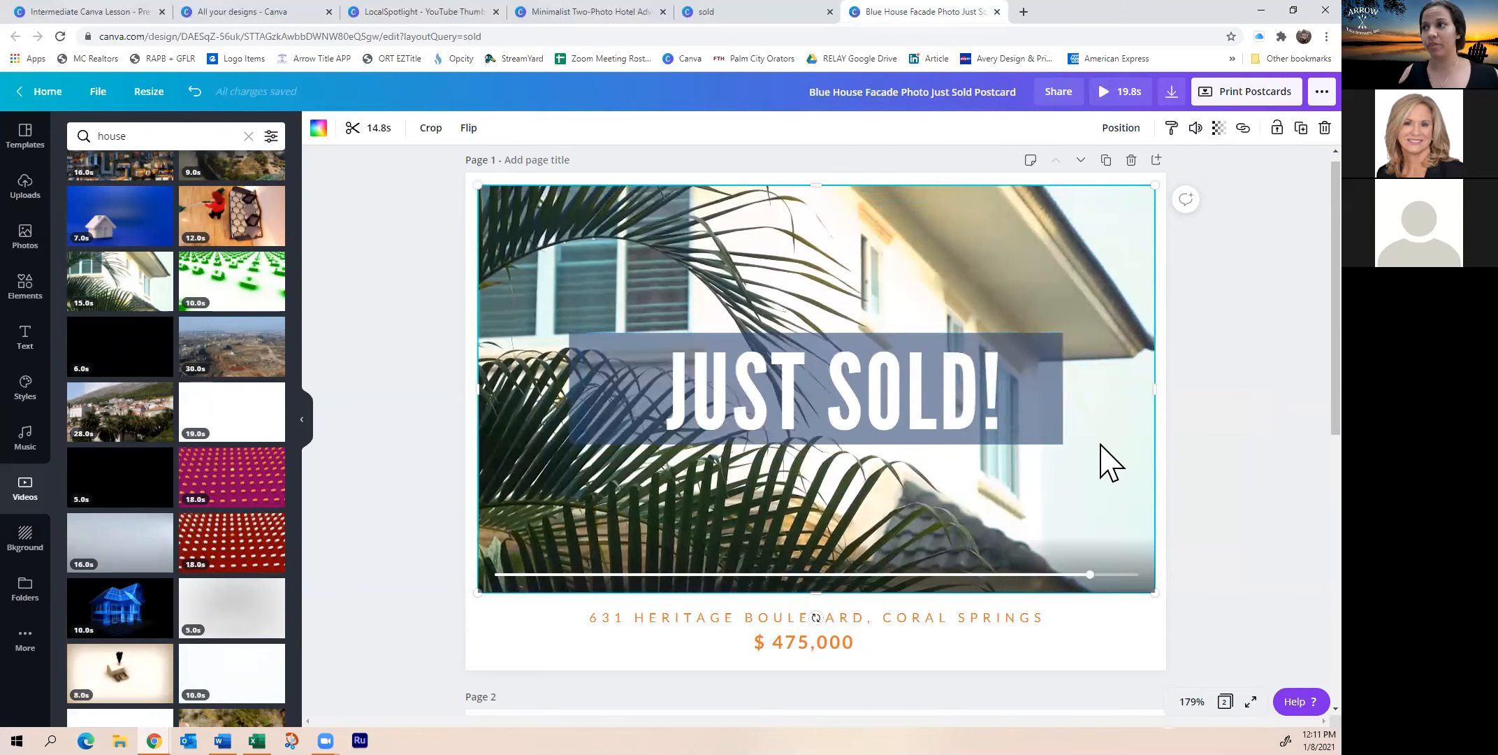
Type the new listing street address into the address line and begin retyping the price as $475,000
{"action": "triple_click", "coordinate": [1003, 620]}
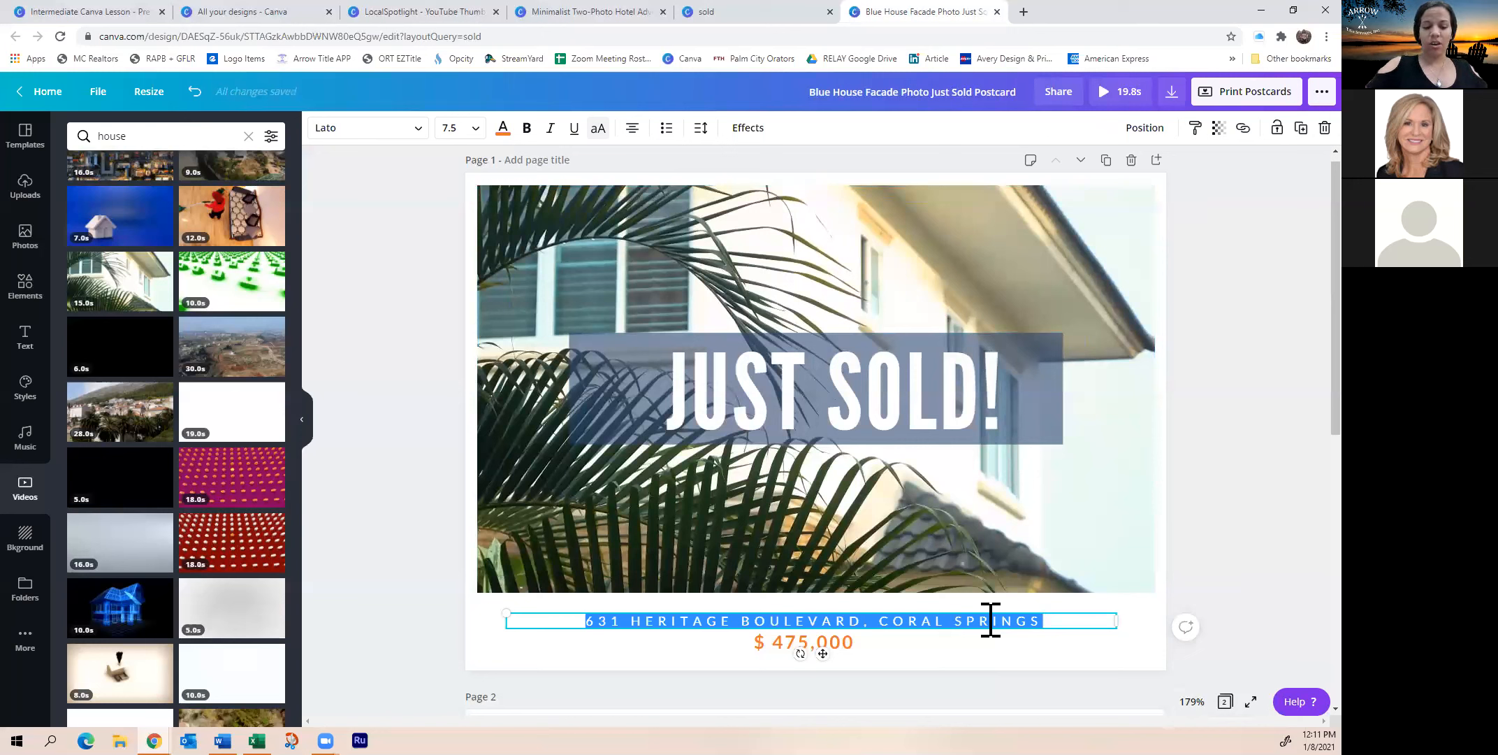
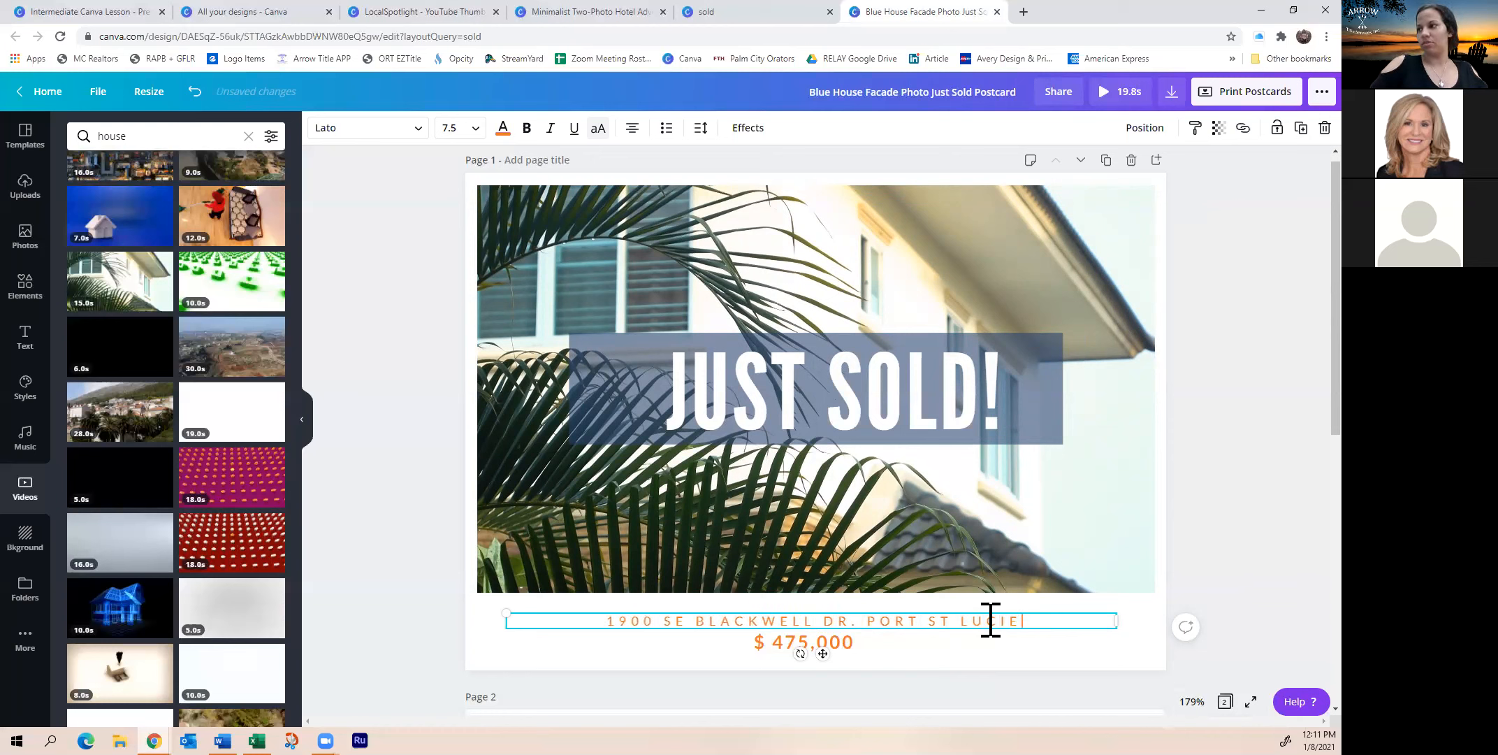
{"action": "left_click", "coordinate": [830, 647]}
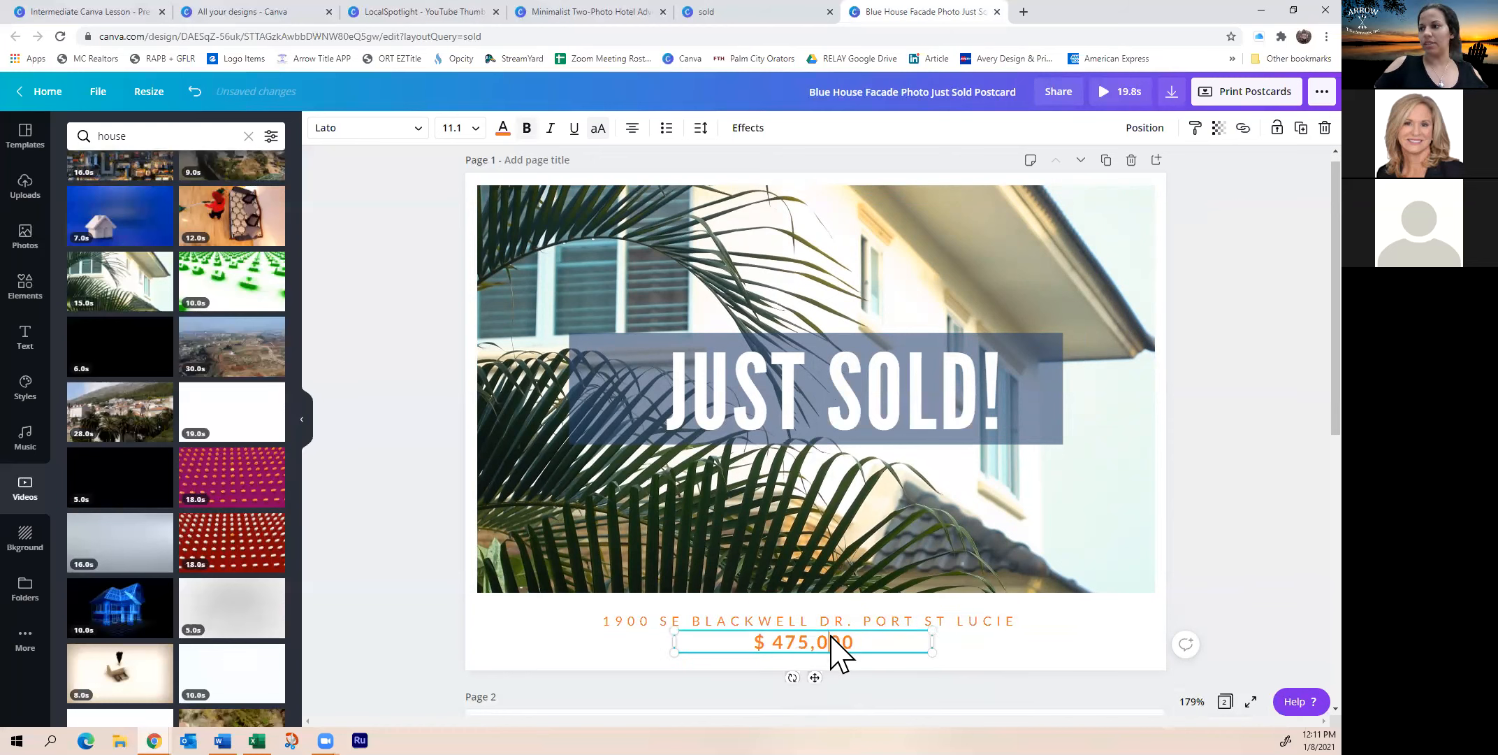
{"action": "double_click", "coordinate": [832, 641]}
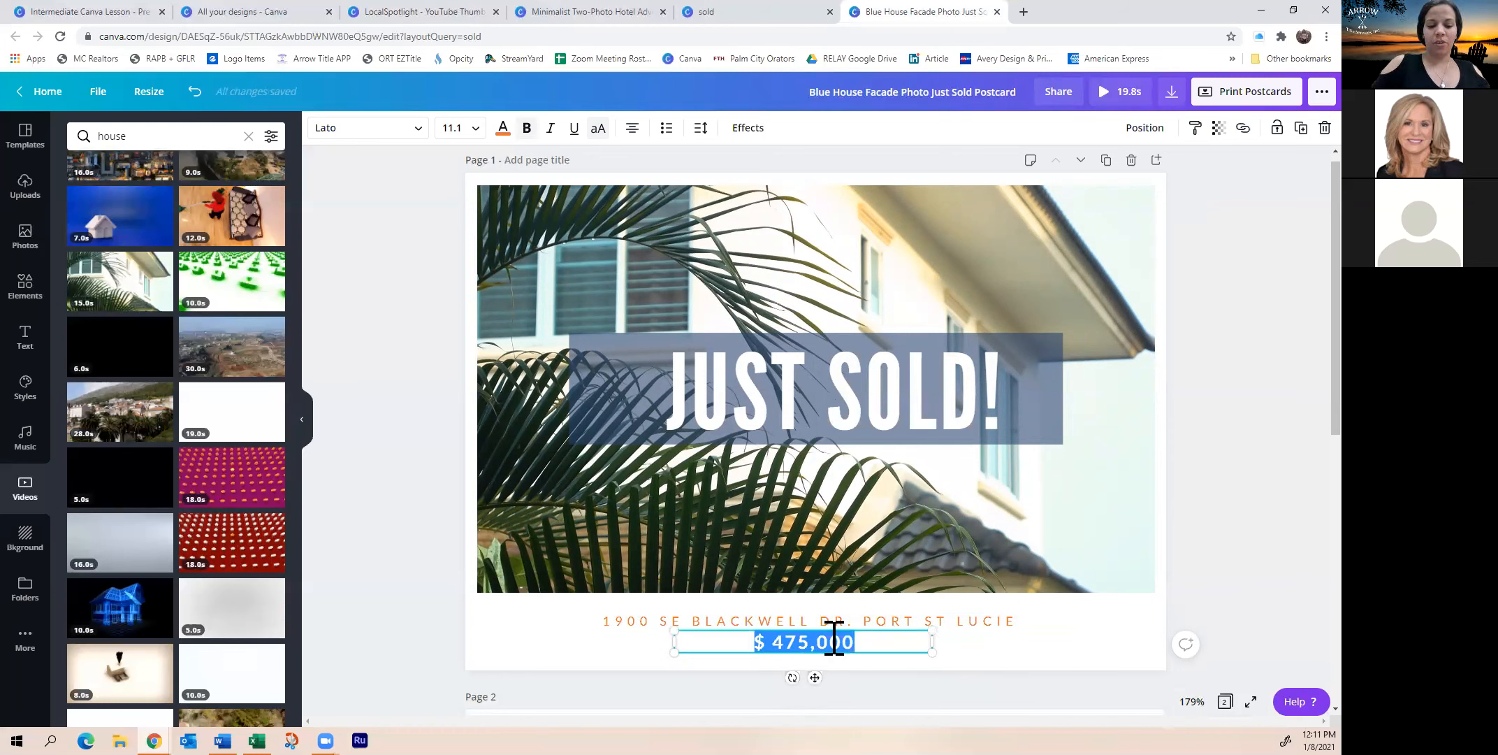
{"action": "type", "text": "$"}
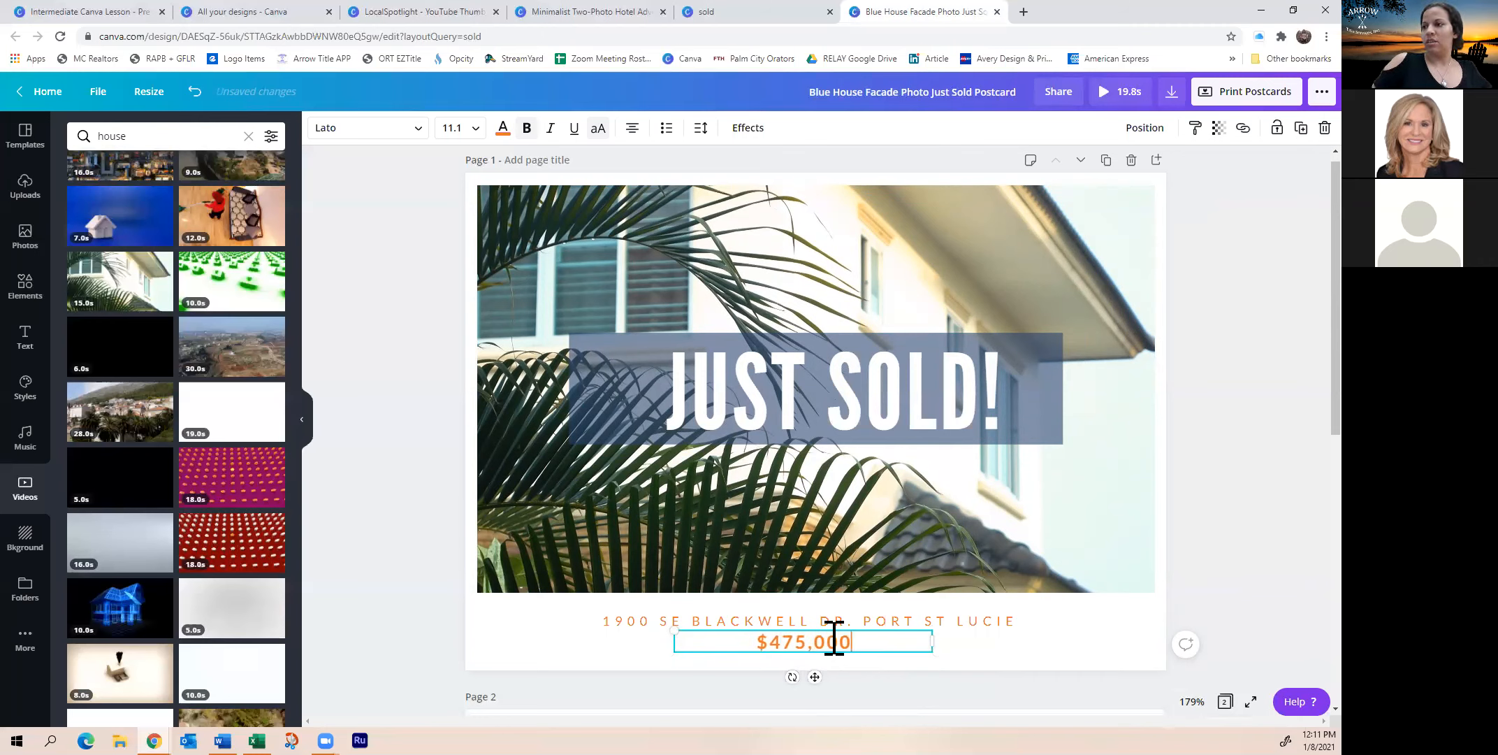
Enlarge the price text and delete the palm-house background video
{"action": "left_click_drag", "start_coordinate": [632, 622], "coordinate": [532, 619]}
{"action": "left_click", "coordinate": [534, 514]}
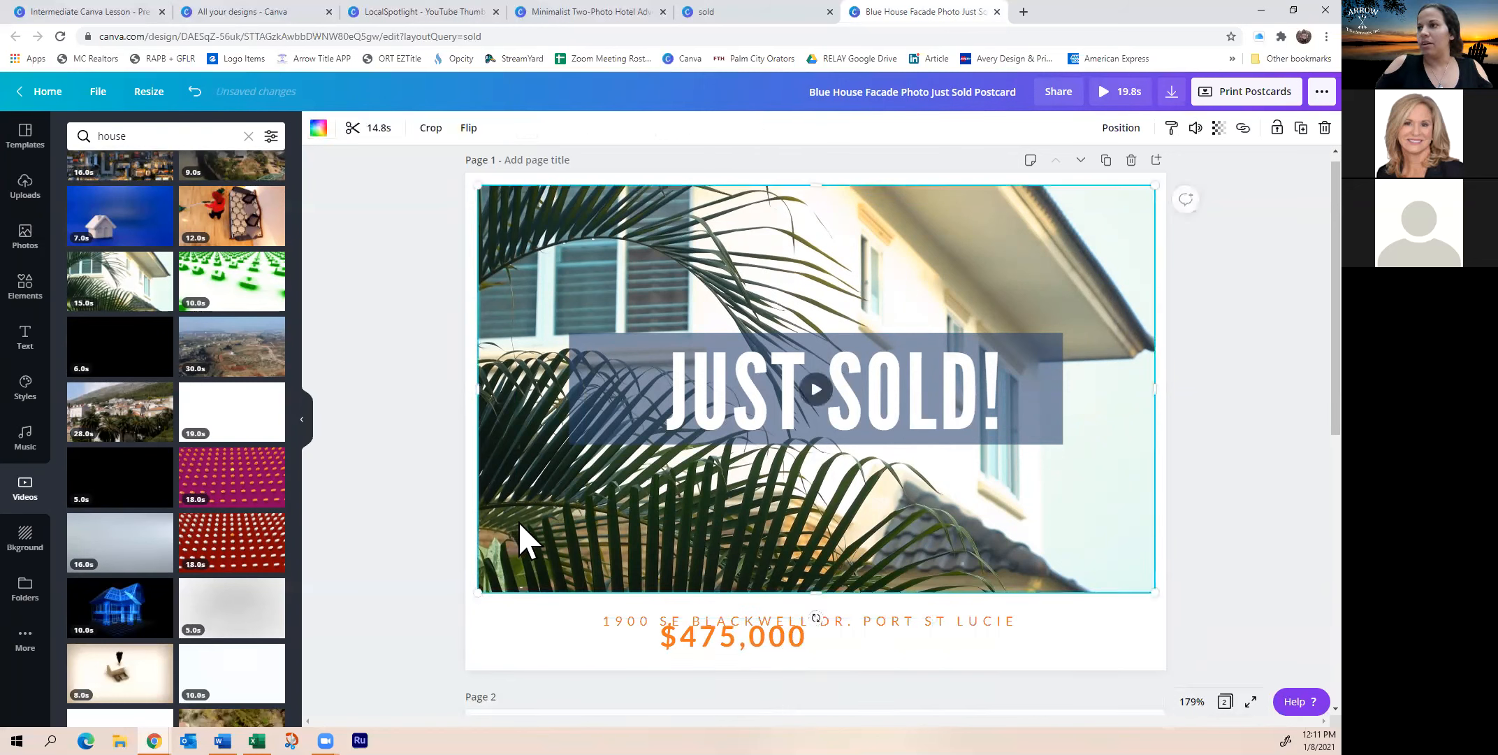
{"action": "right_click", "coordinate": [520, 522]}
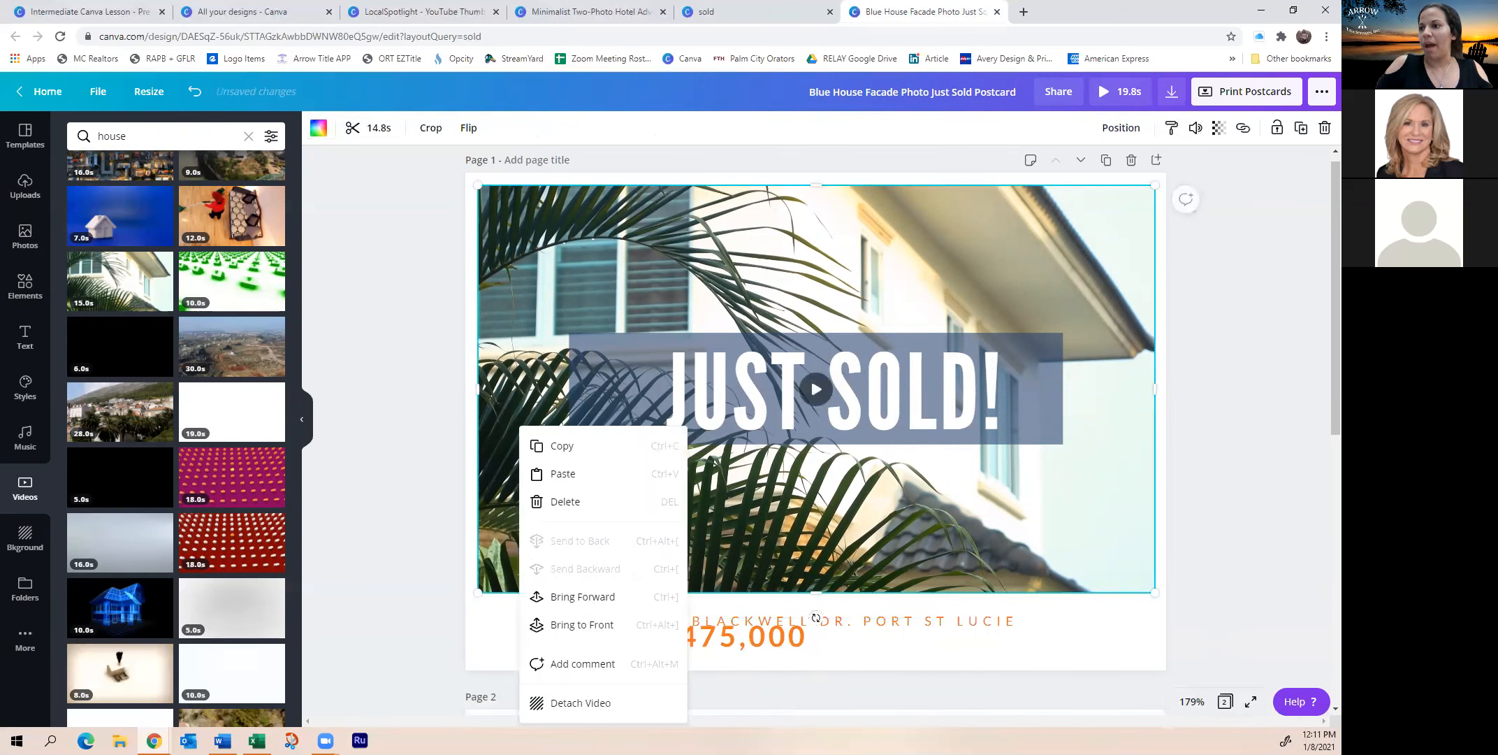
{"action": "left_click", "coordinate": [494, 659]}
{"action": "mouse_move", "coordinate": [538, 506]}
{"action": "left_mouse_down"}
{"action": "mouse_move", "coordinate": [637, 496]}
{"action": "mouse_move", "coordinate": [559, 520]}
{"action": "mouse_move", "coordinate": [526, 489]}
{"action": "mouse_move", "coordinate": [545, 493]}
{"action": "mouse_move", "coordinate": [542, 521]}
{"action": "left_mouse_up"}
{"action": "key", "text": "Delete"}
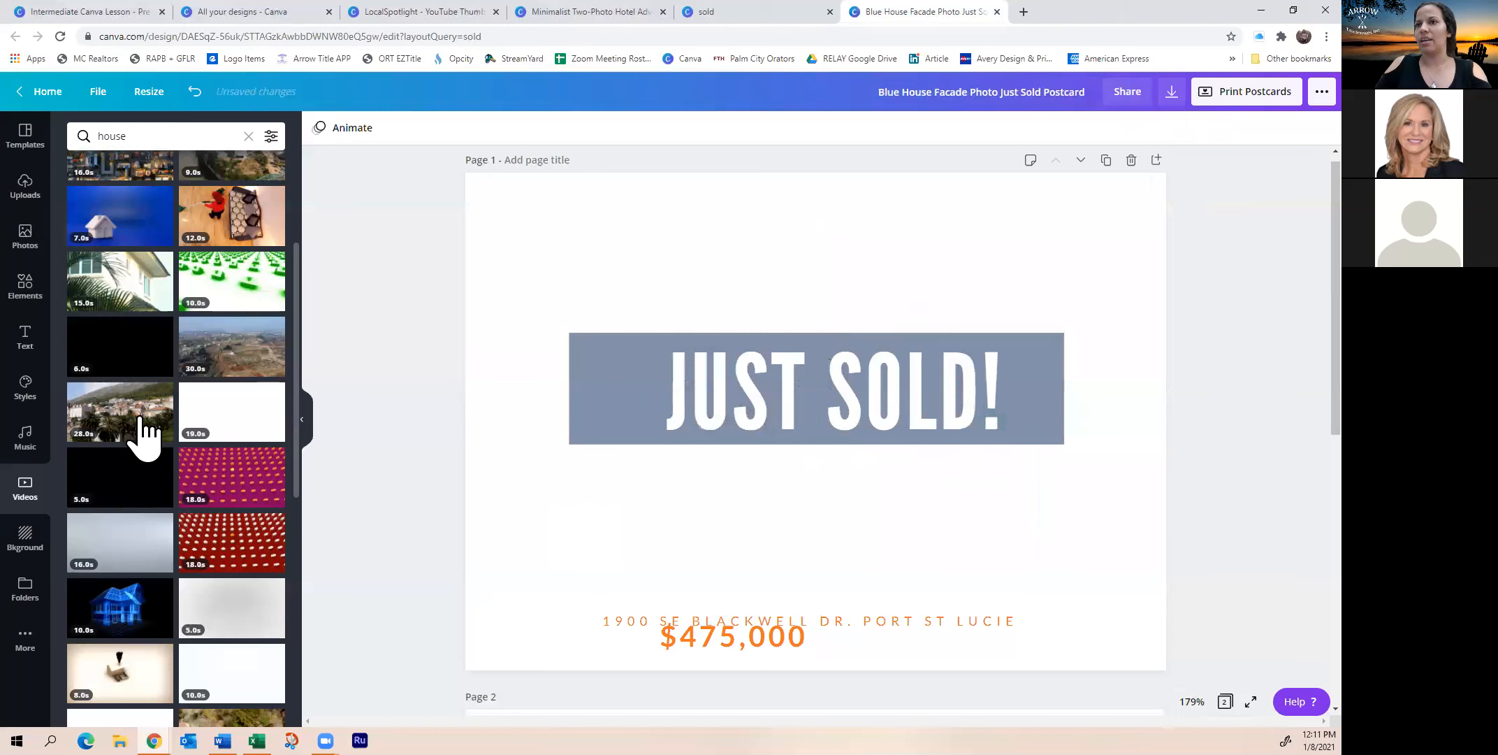
Make the 28.0s town-and-palms video the page background and move the address under JUST SOLD!
{"action": "left_click_drag", "start_coordinate": [119, 413], "coordinate": [542, 511]}
{"action": "right_click", "coordinate": [556, 508]}
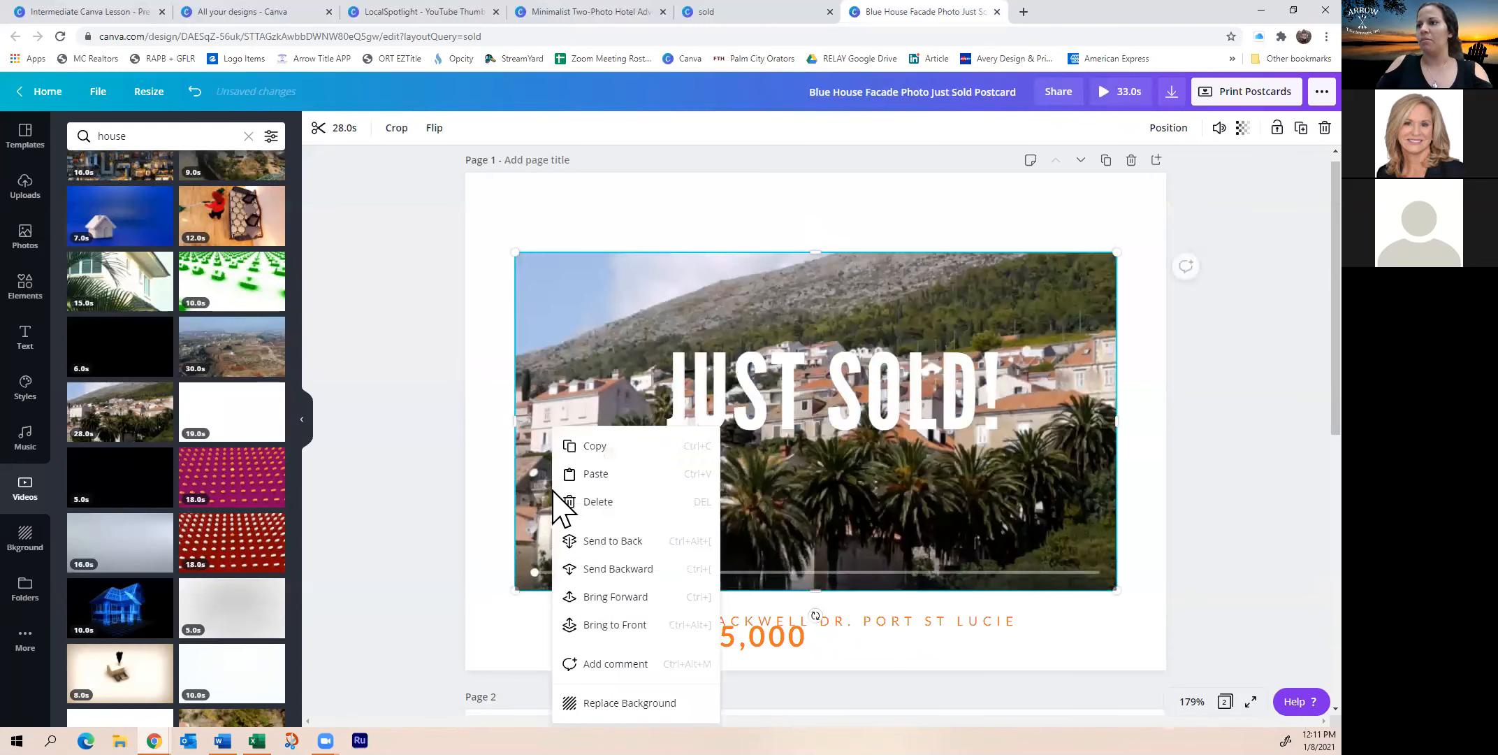
{"action": "left_click", "coordinate": [630, 703]}
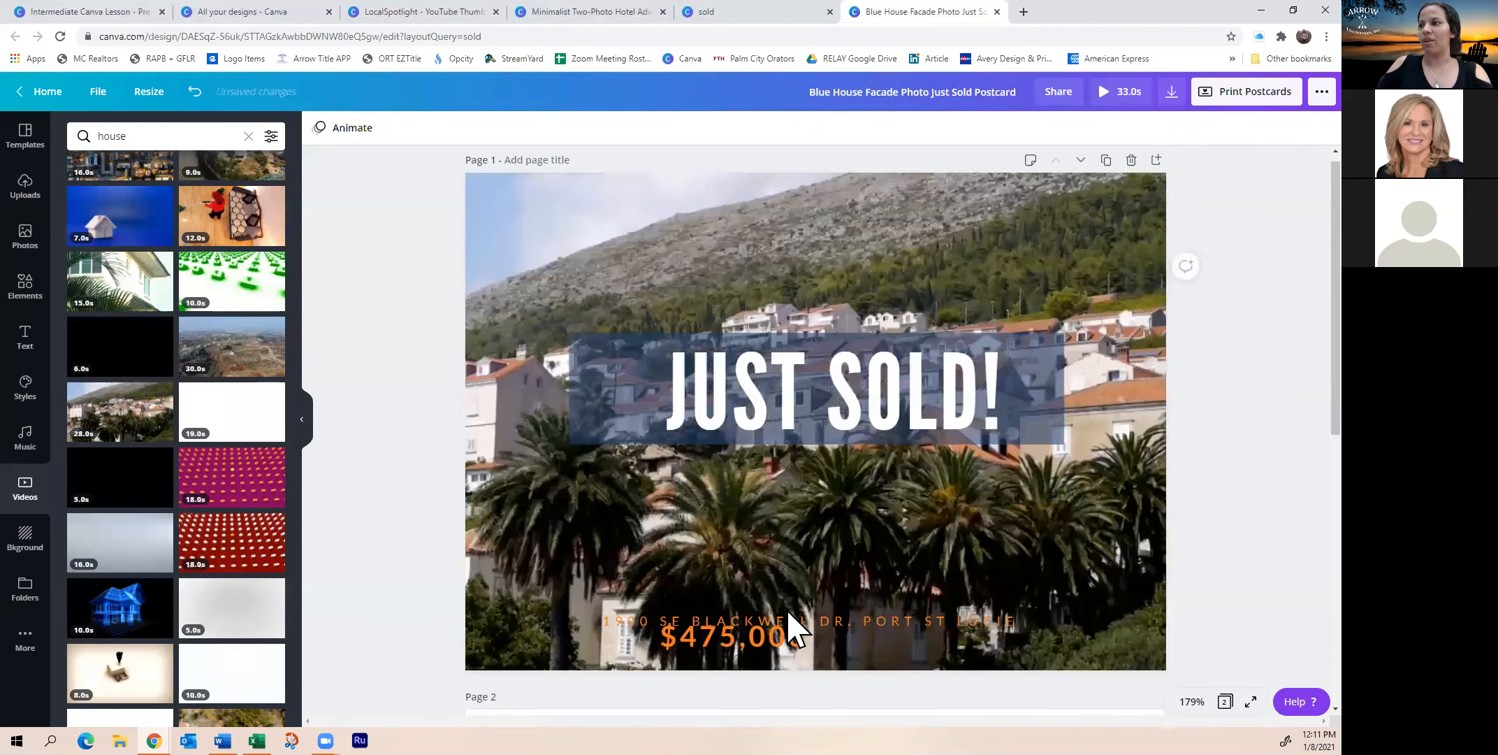
{"action": "left_click_drag", "start_coordinate": [988, 620], "coordinate": [1008, 439]}
{"action": "left_click", "coordinate": [1043, 387]}
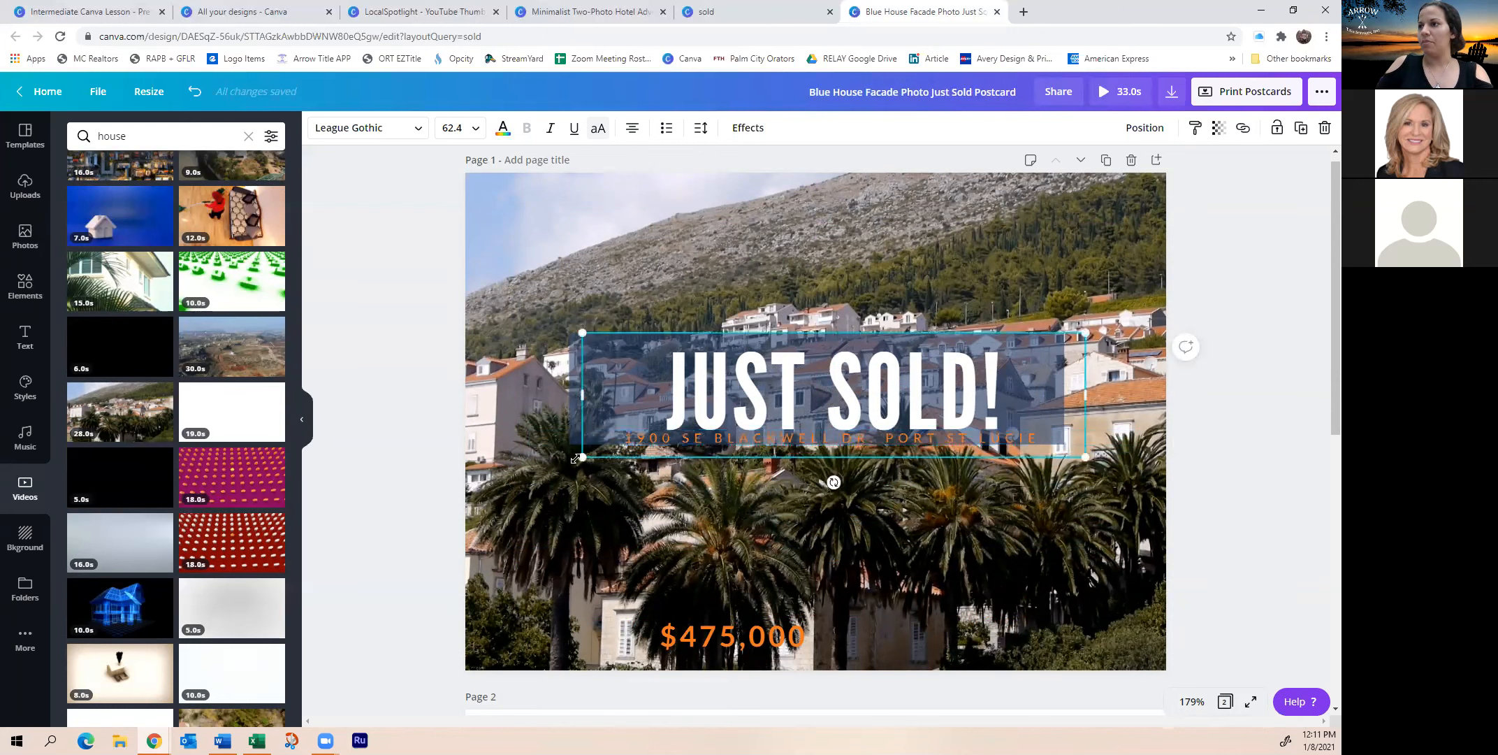
Shrink the JUST SOLD! text box and enlarge the dark translucent banner behind it
{"action": "left_click_drag", "start_coordinate": [540, 509], "coordinate": [673, 458]}
{"action": "left_click", "coordinate": [597, 423]}
{"action": "left_click_drag", "start_coordinate": [555, 466], "coordinate": [551, 456]}
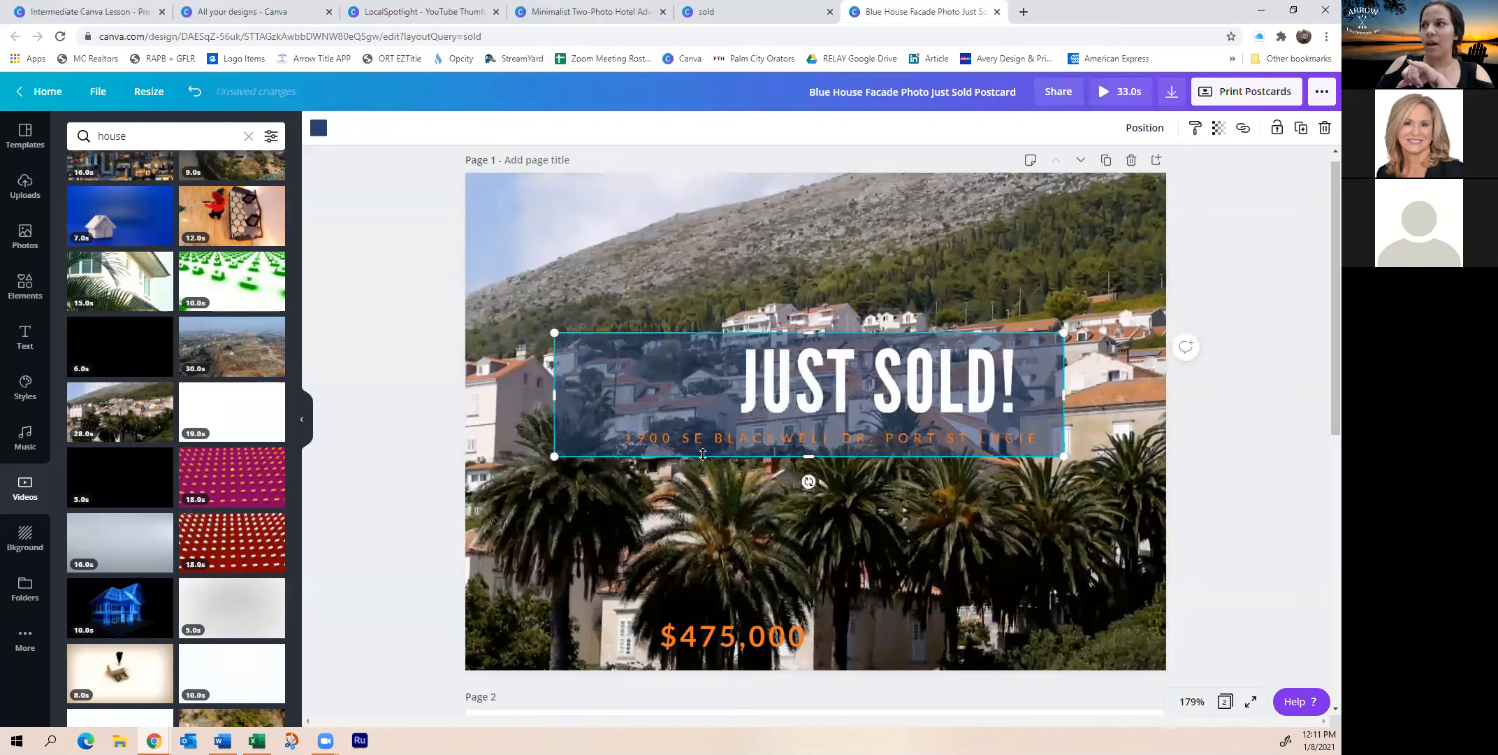
{"action": "left_click_drag", "start_coordinate": [812, 467], "coordinate": [856, 508]}
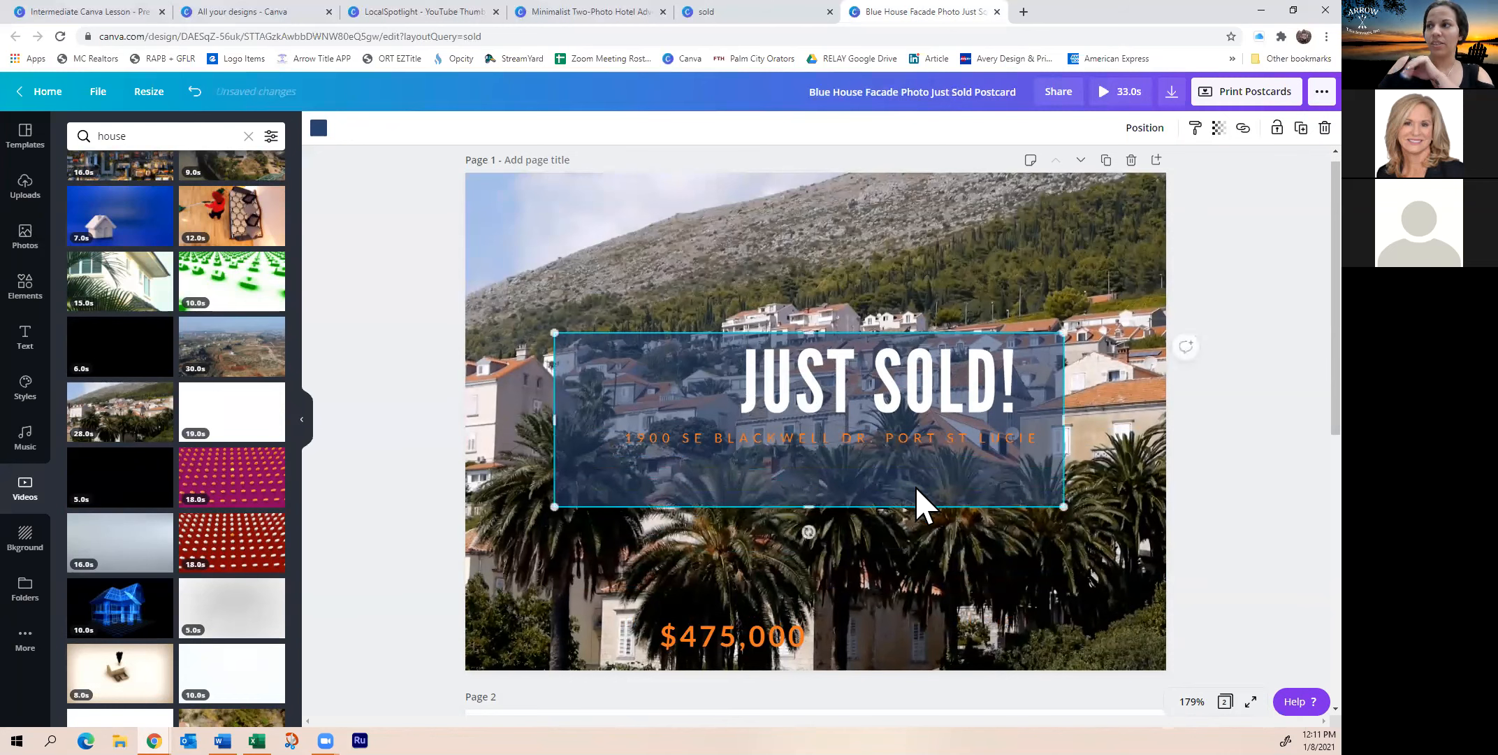
Center JUST SOLD! on the banner and move the $475,000 price up into it
{"action": "left_click", "coordinate": [944, 411]}
{"action": "left_click_drag", "start_coordinate": [943, 411], "coordinate": [909, 422]}
{"action": "left_click", "coordinate": [912, 444]}
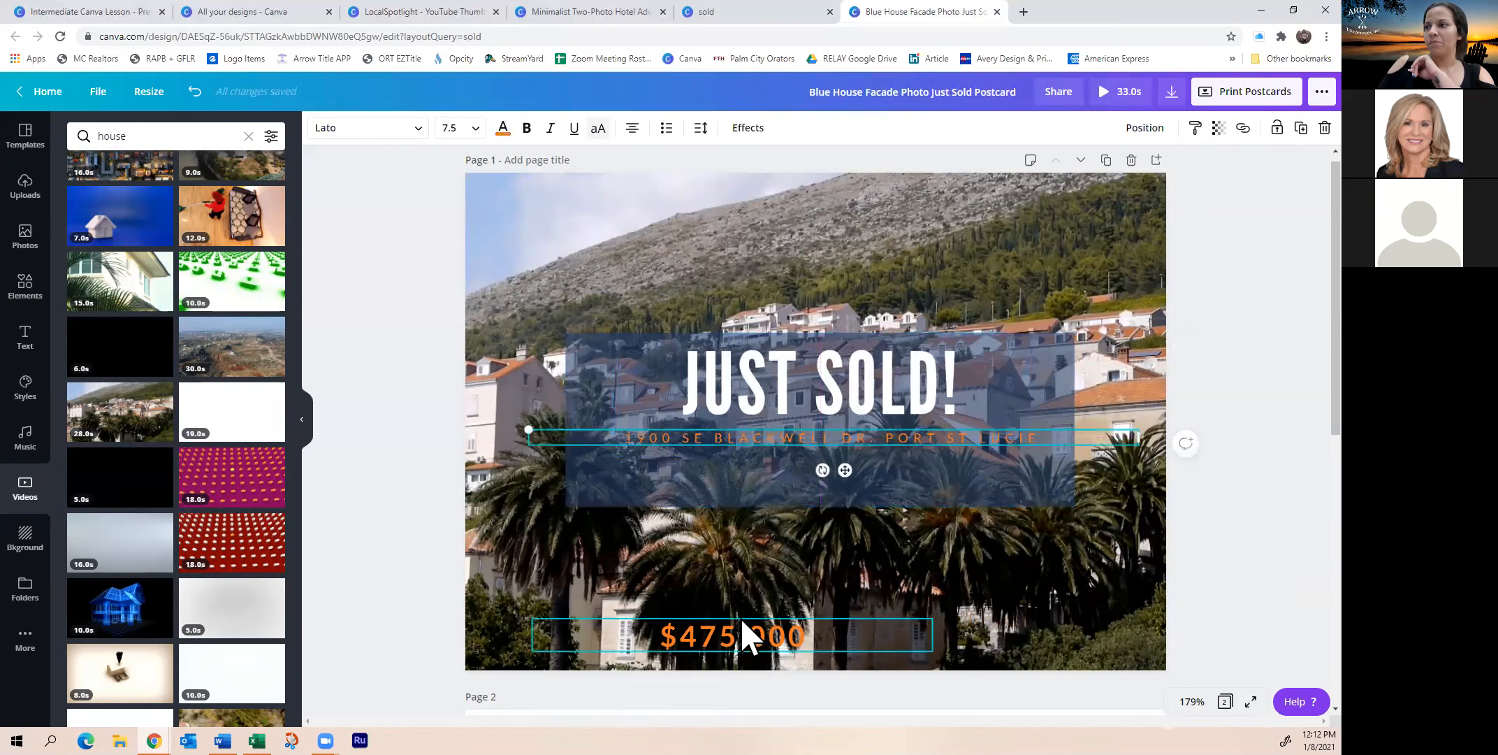
{"action": "left_click_drag", "start_coordinate": [745, 633], "coordinate": [750, 612]}
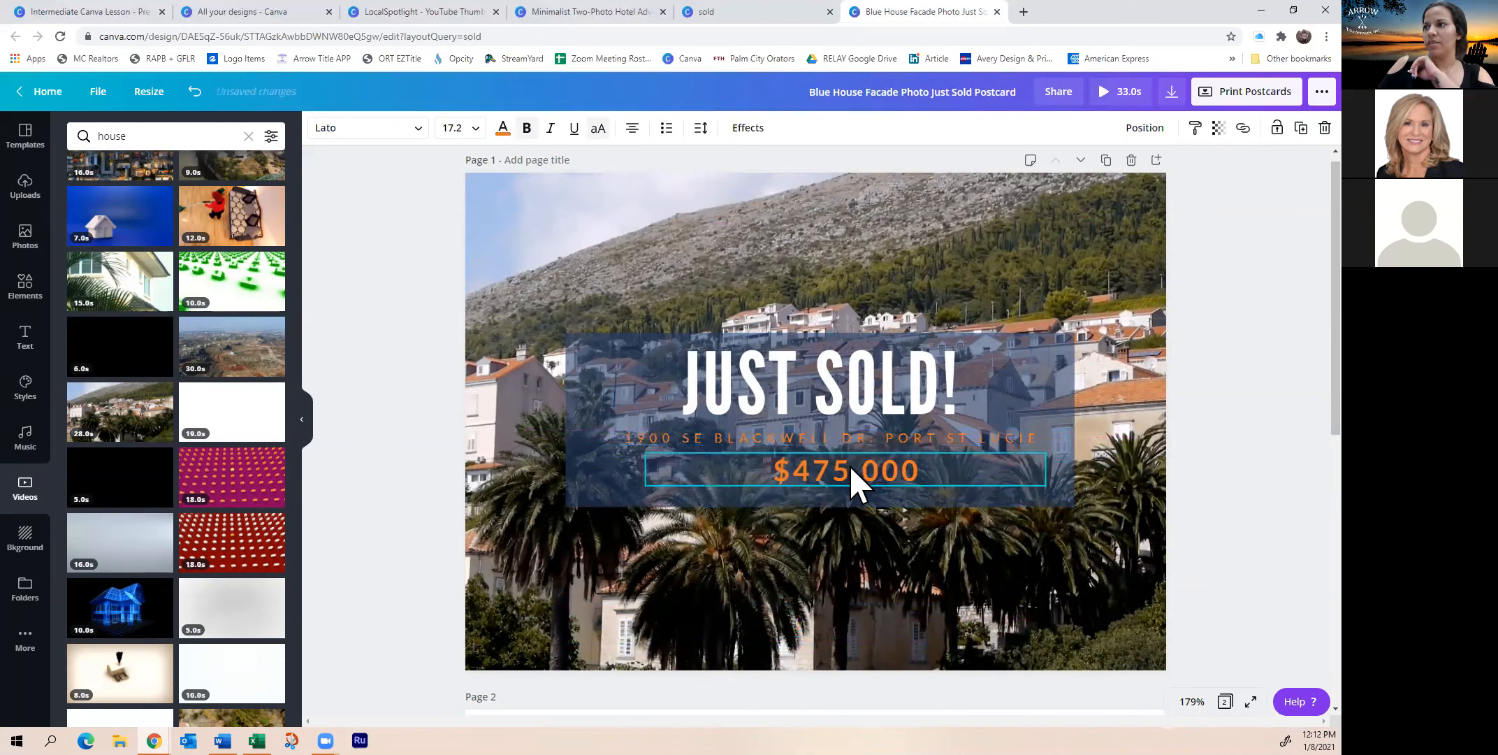
Recolour the address line and the $475,000 price light grey
{"action": "left_click", "coordinate": [857, 443]}
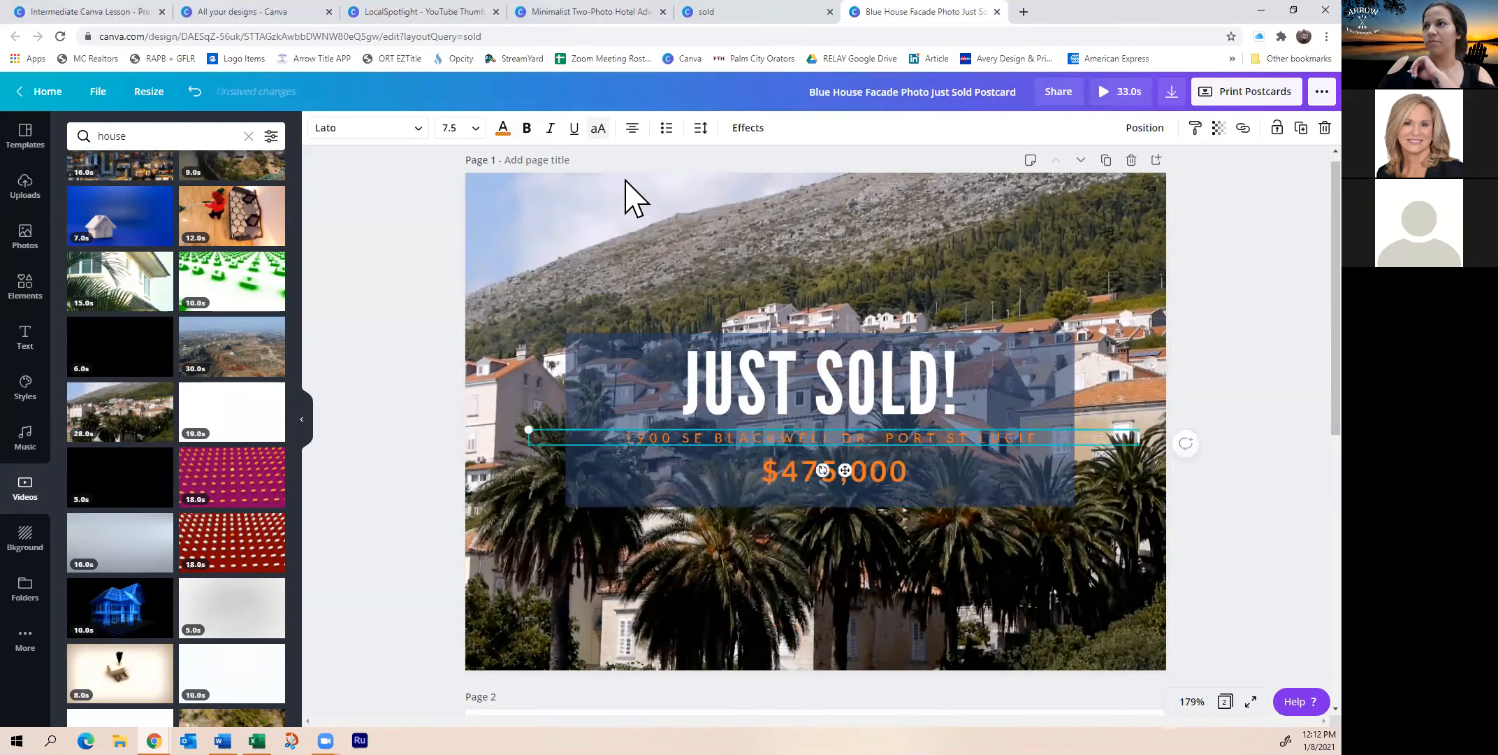
{"action": "left_click", "coordinate": [502, 128]}
{"action": "left_click", "coordinate": [120, 413]}
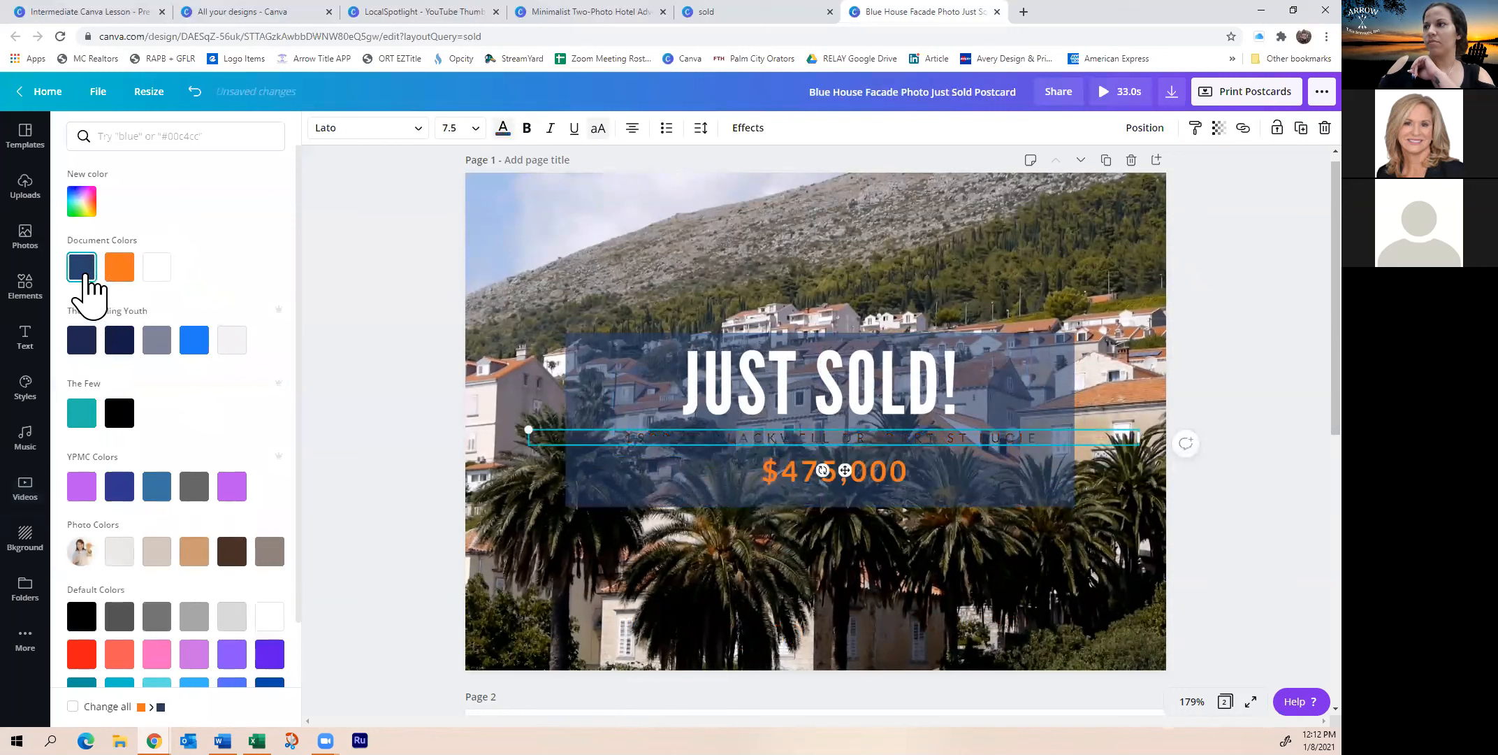
{"action": "left_click", "coordinate": [232, 341]}
{"action": "left_click", "coordinate": [875, 489]}
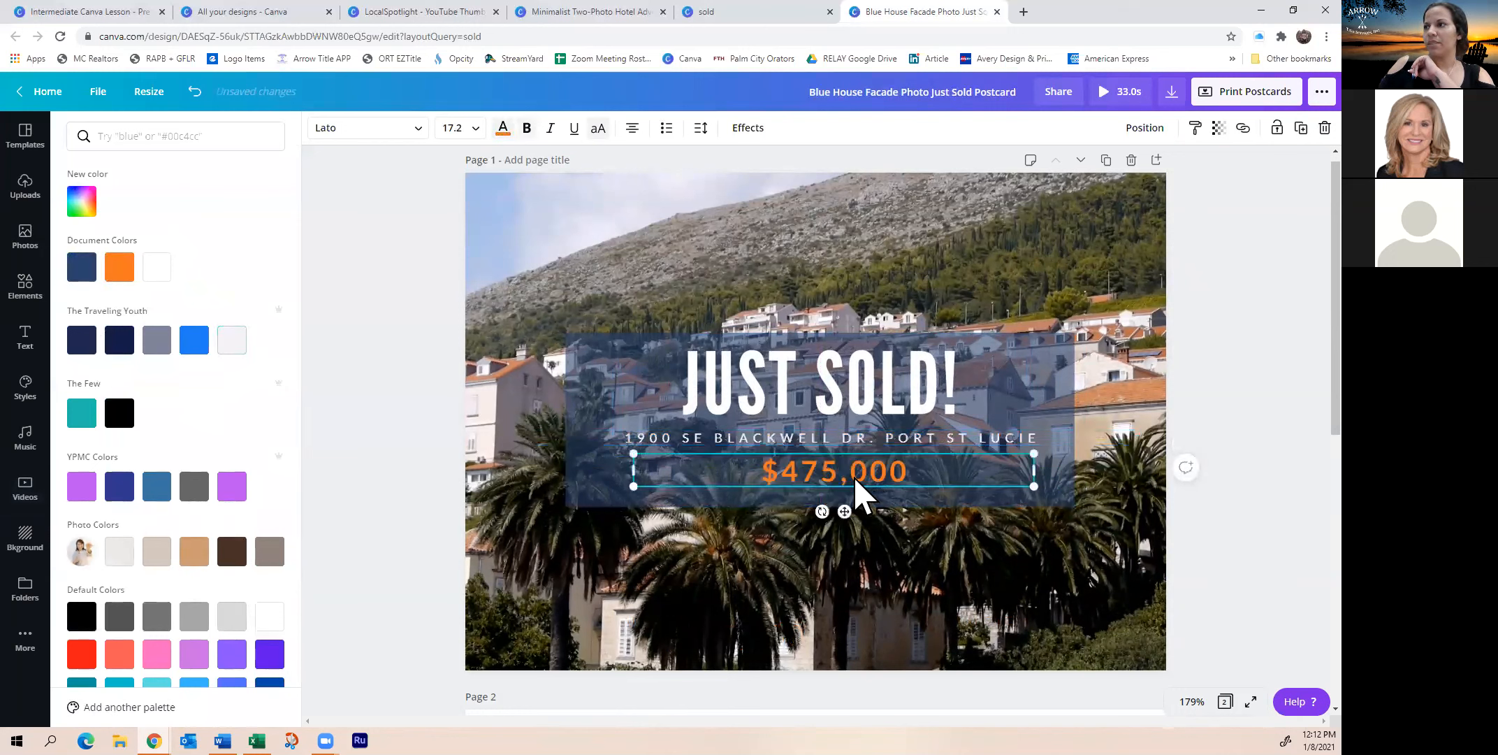
{"action": "left_click", "coordinate": [237, 340]}
{"action": "left_click", "coordinate": [1134, 510]}
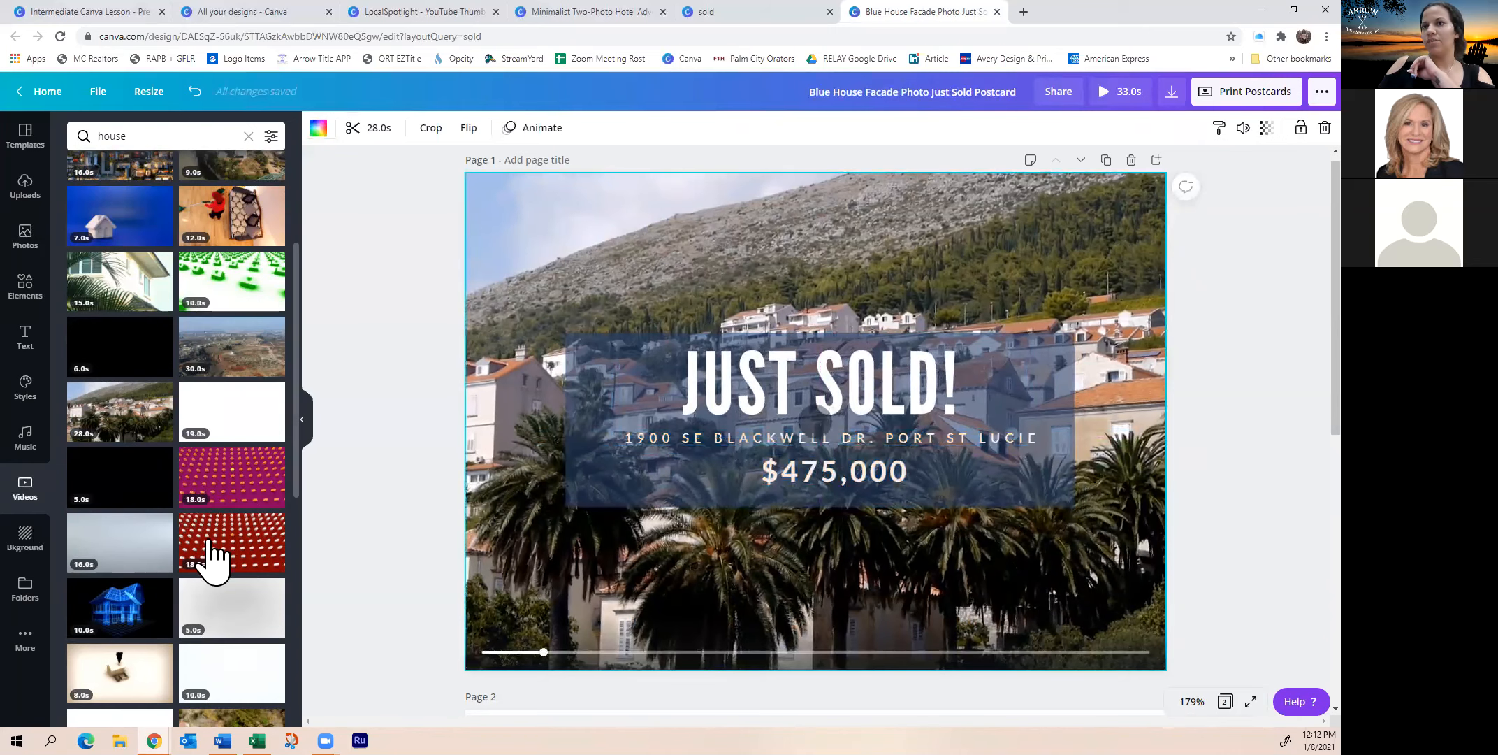
Set the JUST SOLD! text in the London font
{"action": "scroll", "coordinate": [237, 507], "scroll_direction": "down", "scroll_amount": 4}
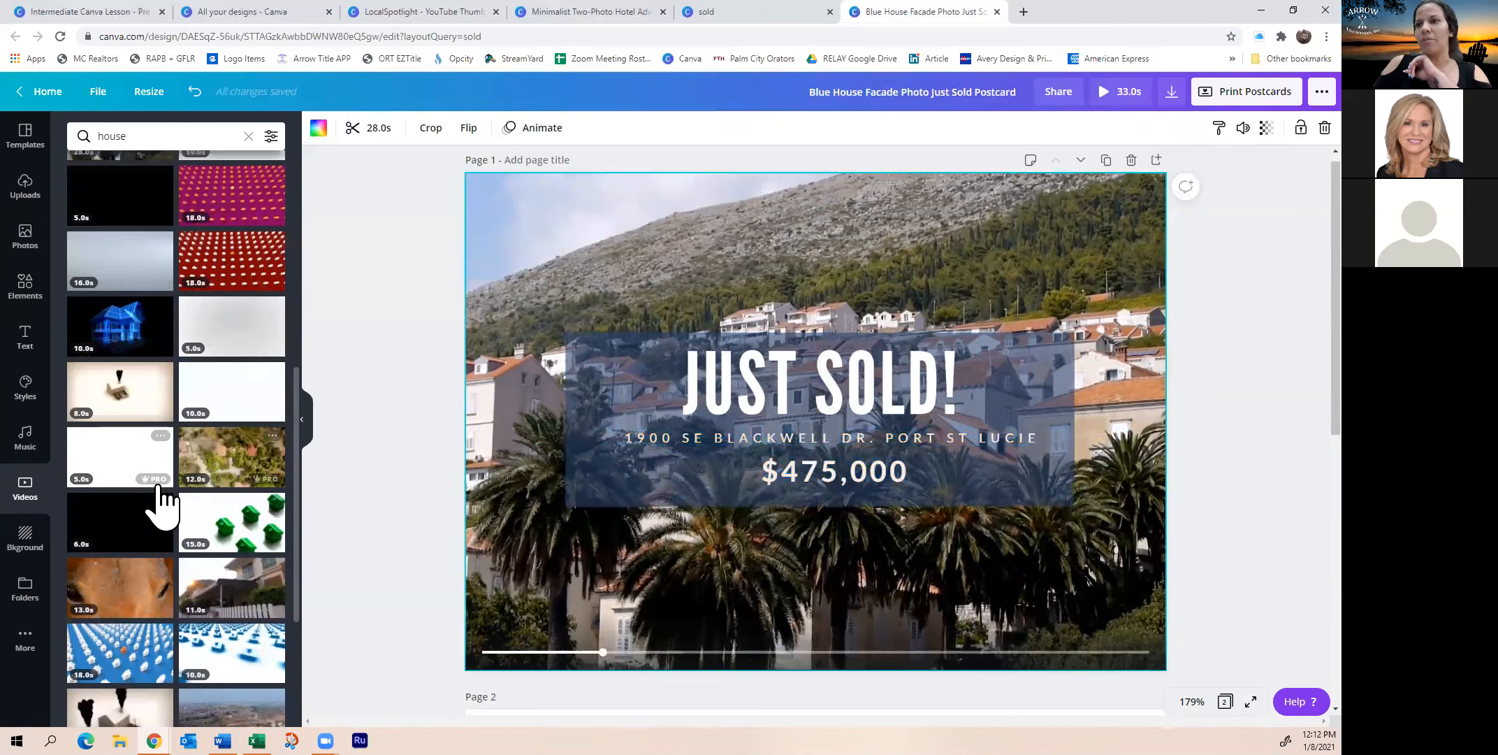
{"action": "scroll", "coordinate": [171, 499], "scroll_direction": "down", "scroll_amount": 1}
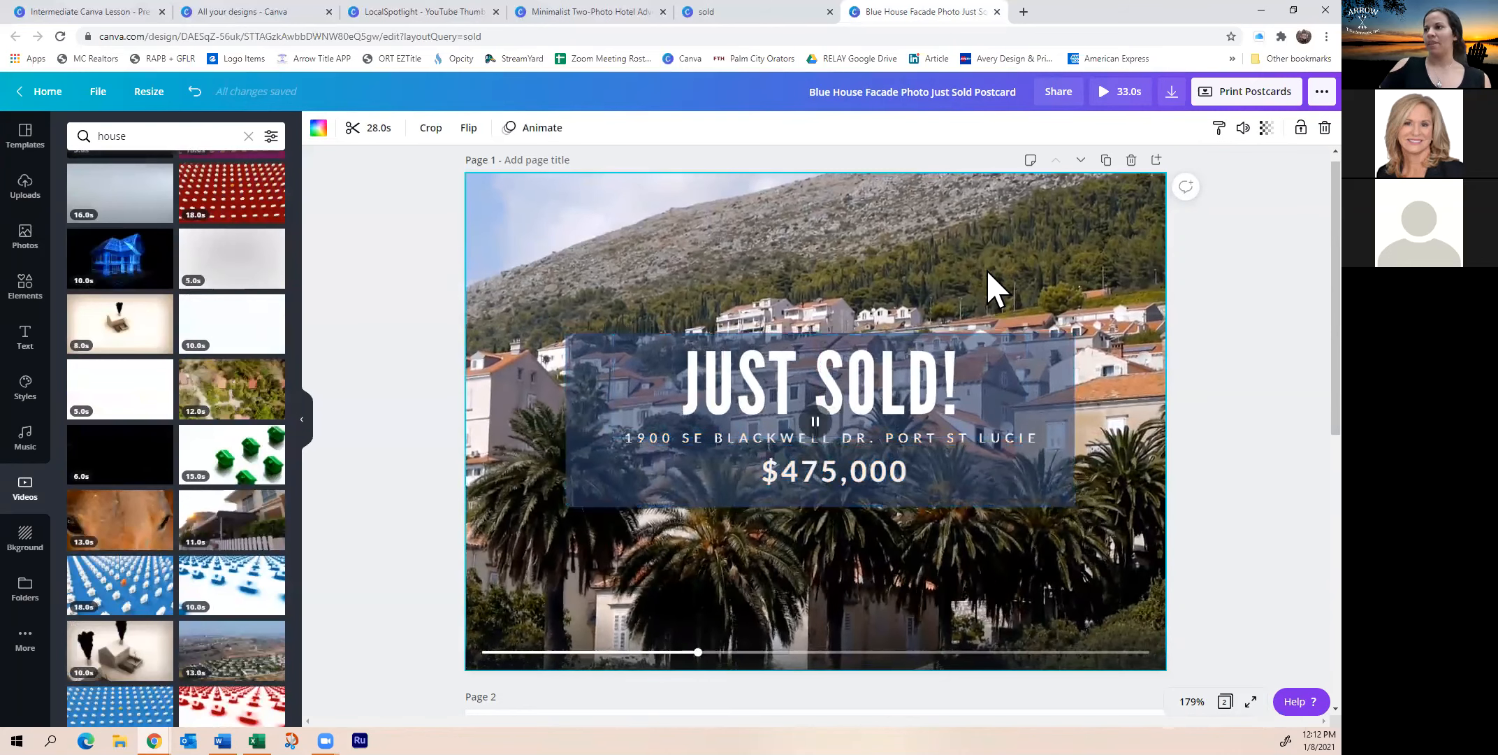
{"action": "left_click", "coordinate": [900, 401]}
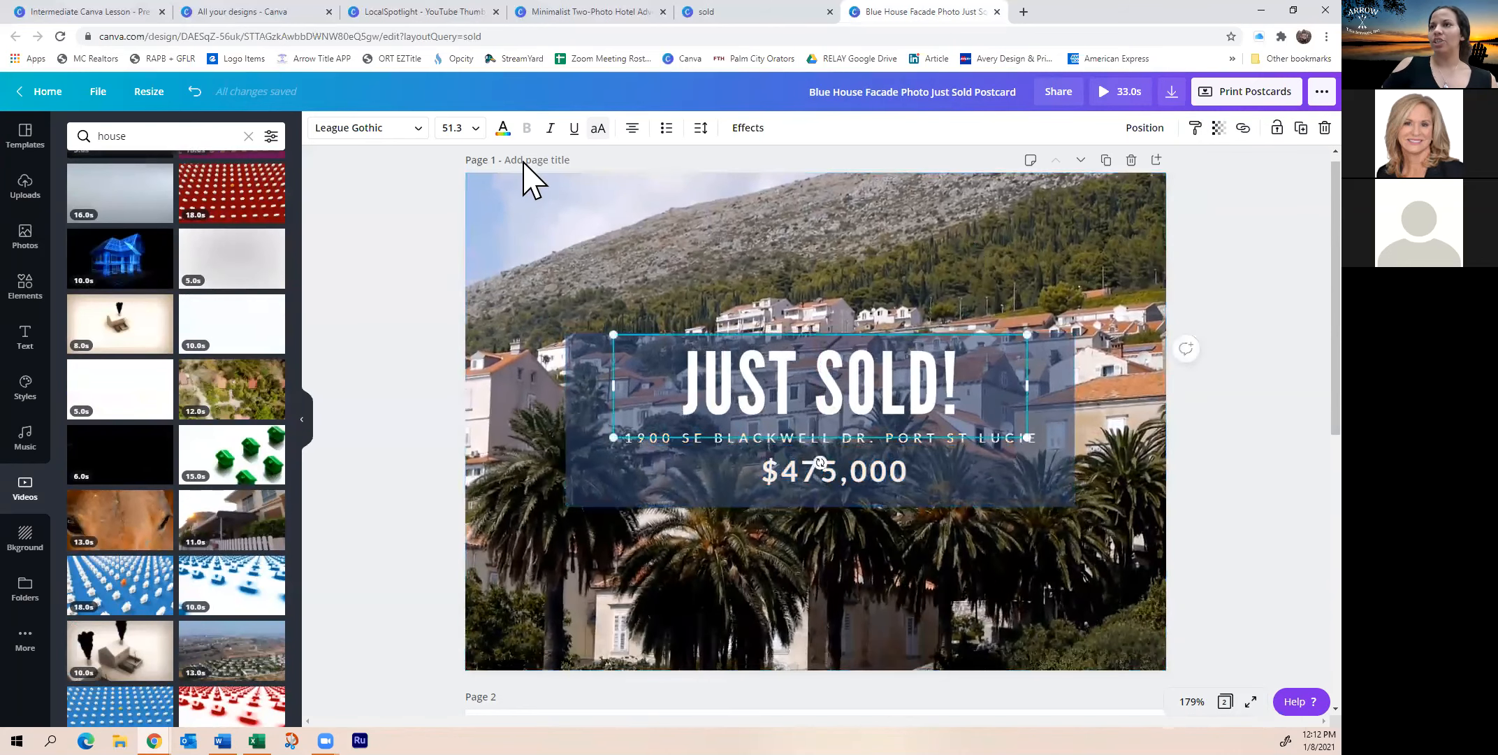
{"action": "left_click", "coordinate": [388, 128]}
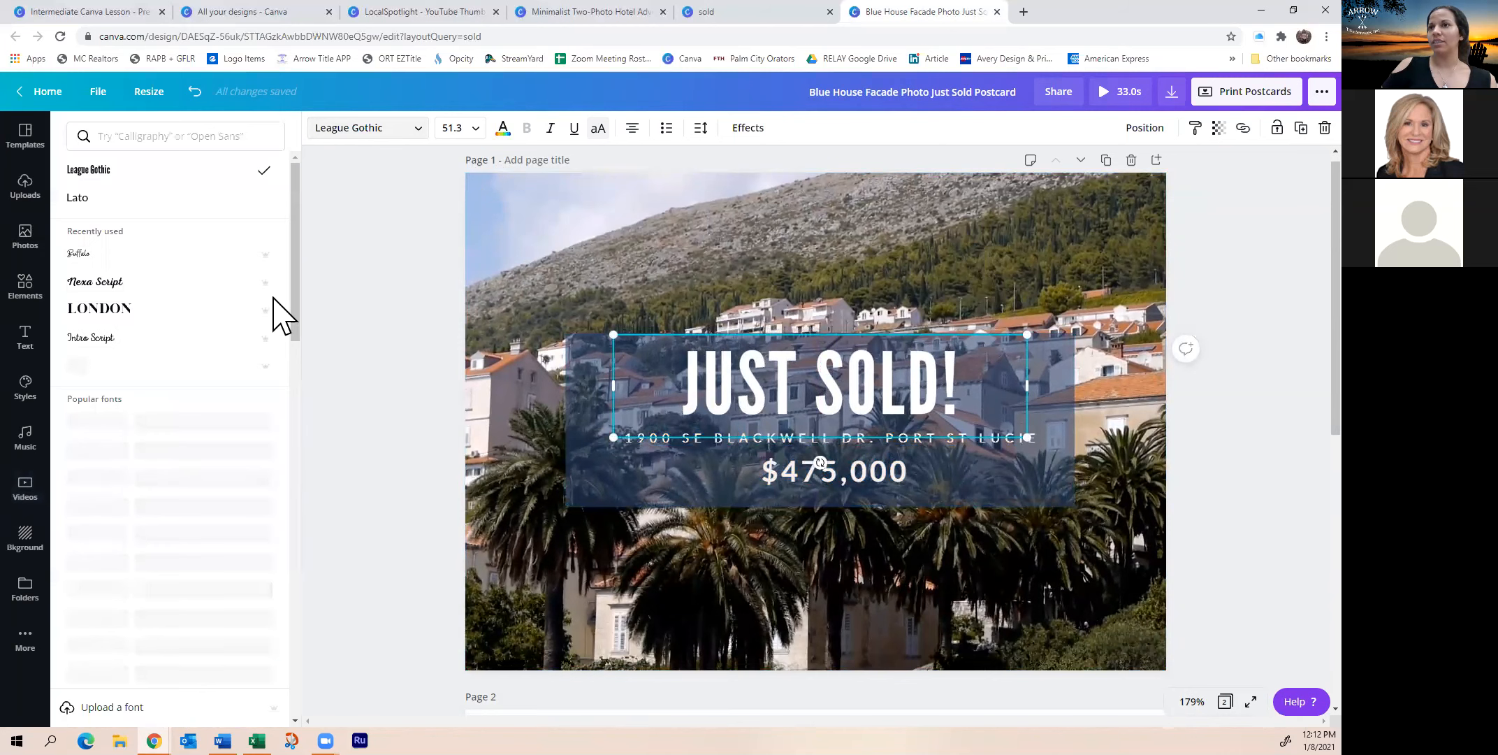
{"action": "left_click", "coordinate": [130, 323]}
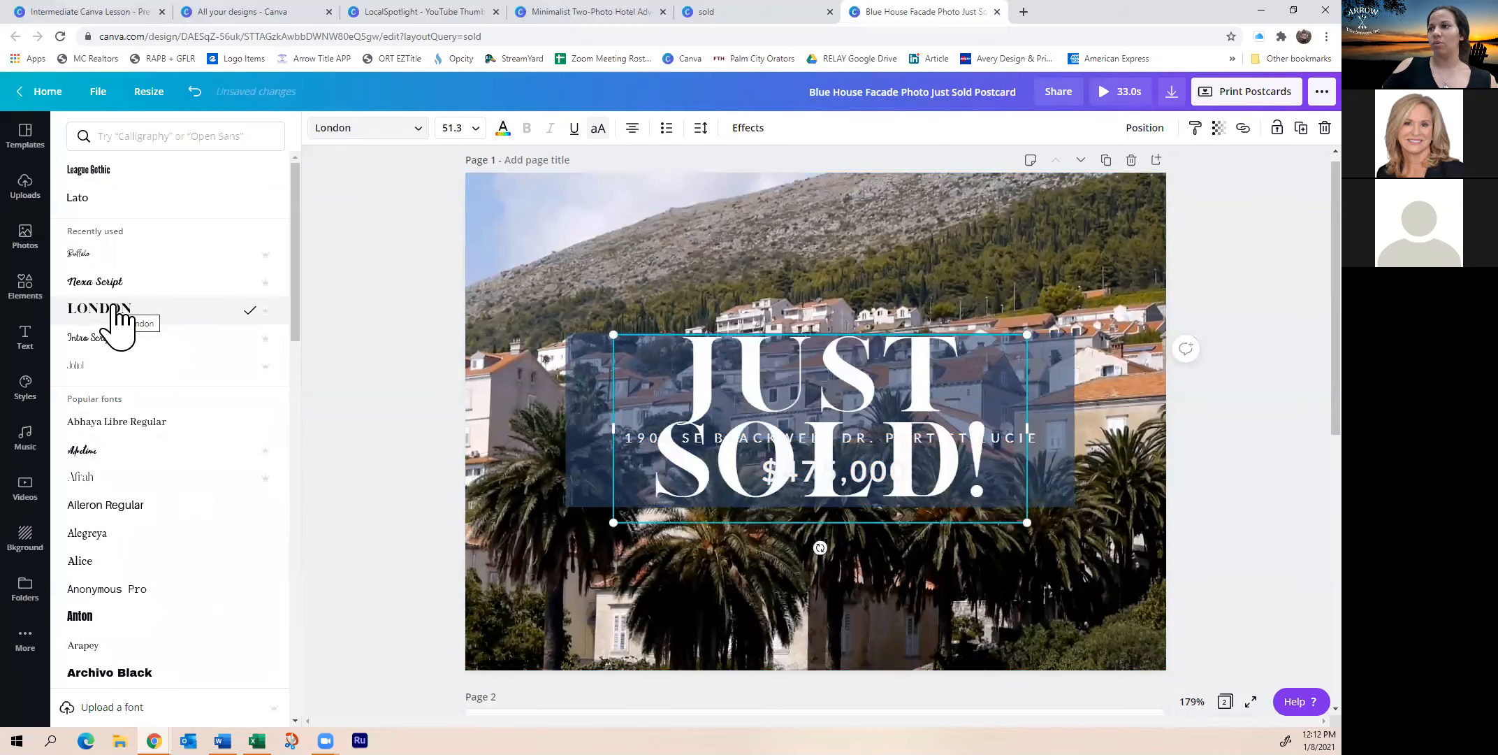
Fit JUST SOLD! on one 37.8-point line across the banner, then open Resize
{"action": "left_click_drag", "start_coordinate": [1028, 429], "coordinate": [1307, 428]}
{"action": "left_click_drag", "start_coordinate": [1021, 376], "coordinate": [907, 393]}
{"action": "left_click_drag", "start_coordinate": [1190, 455], "coordinate": [1020, 429]}
{"action": "left_click_drag", "start_coordinate": [845, 412], "coordinate": [916, 416]}
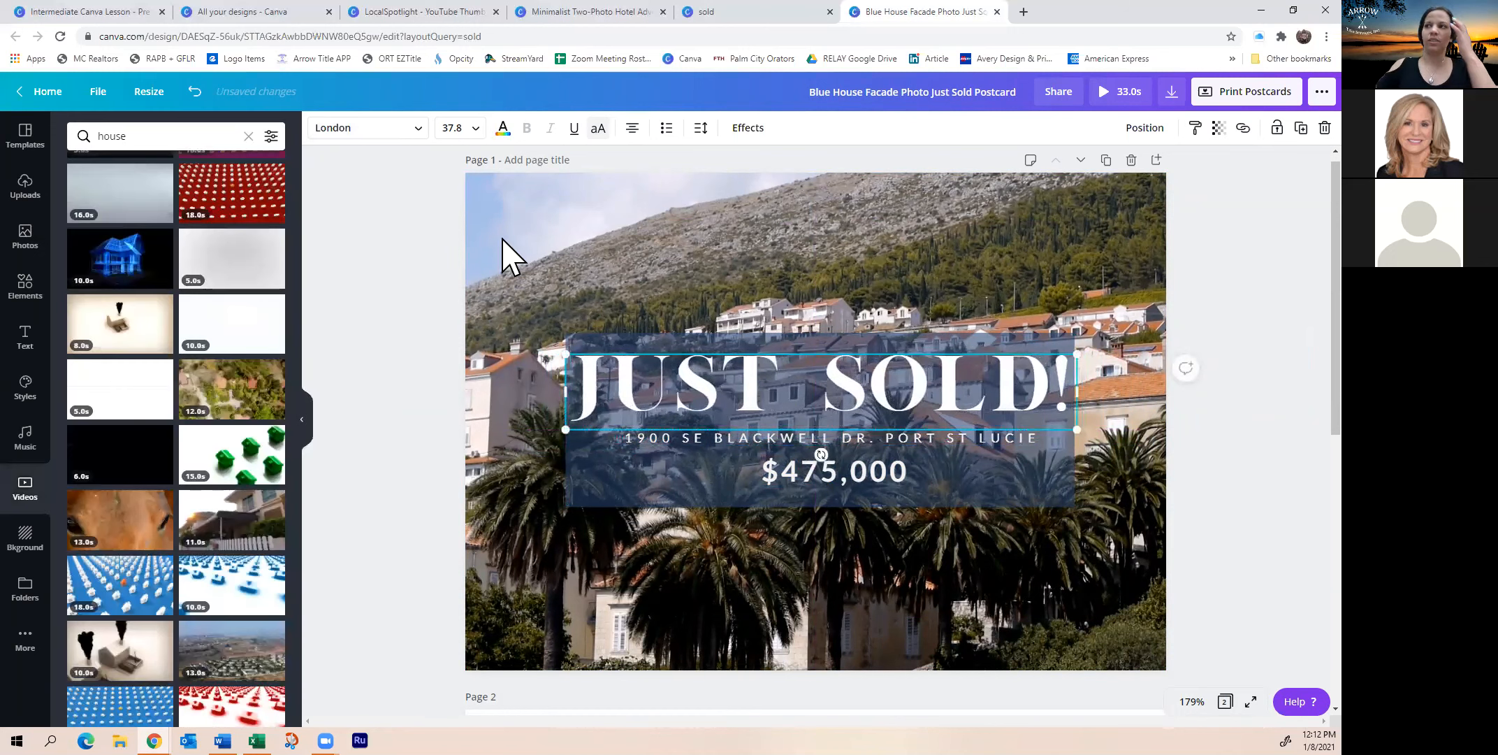
{"action": "left_click", "coordinate": [146, 97]}
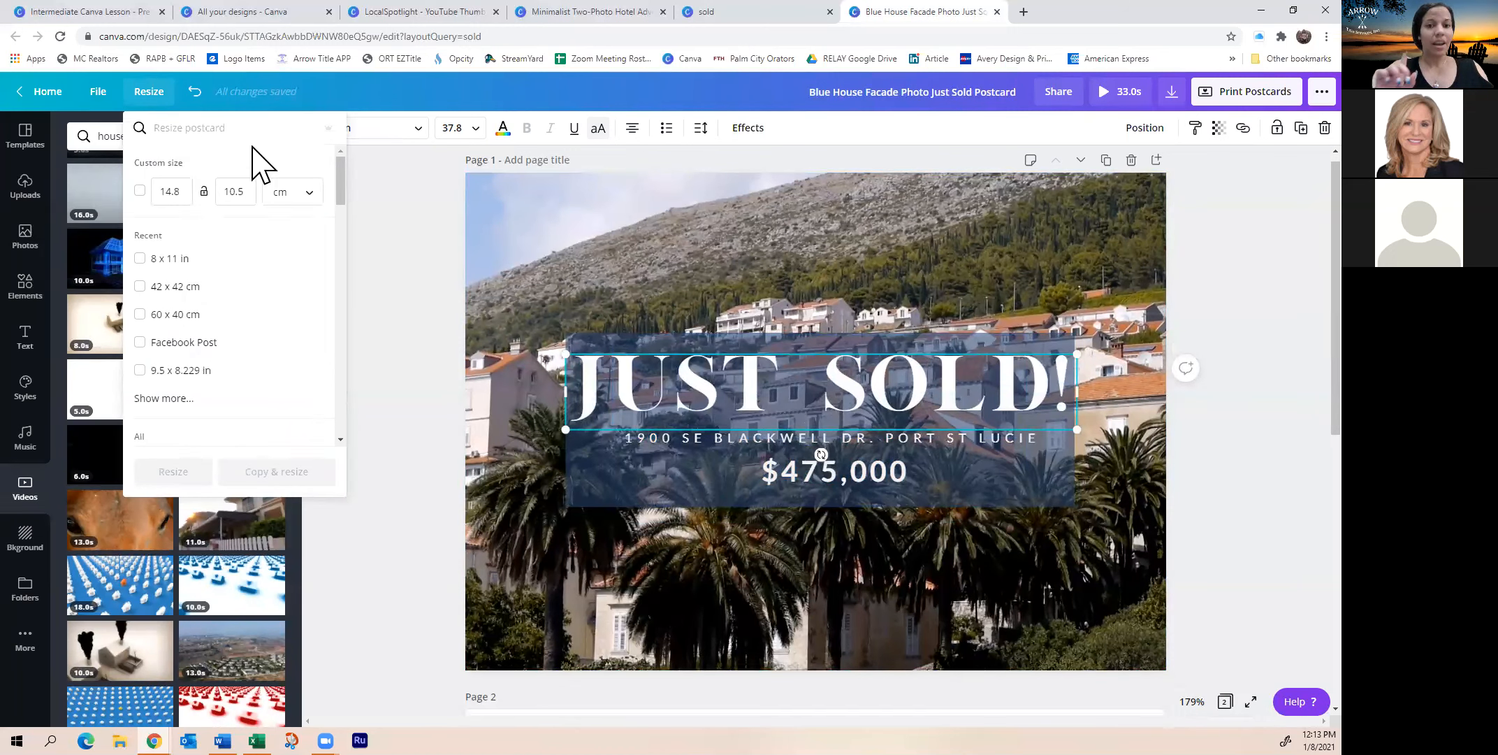
Resize the design to the Facebook Post size by searching 'fa'
{"action": "type", "text": "fa"}
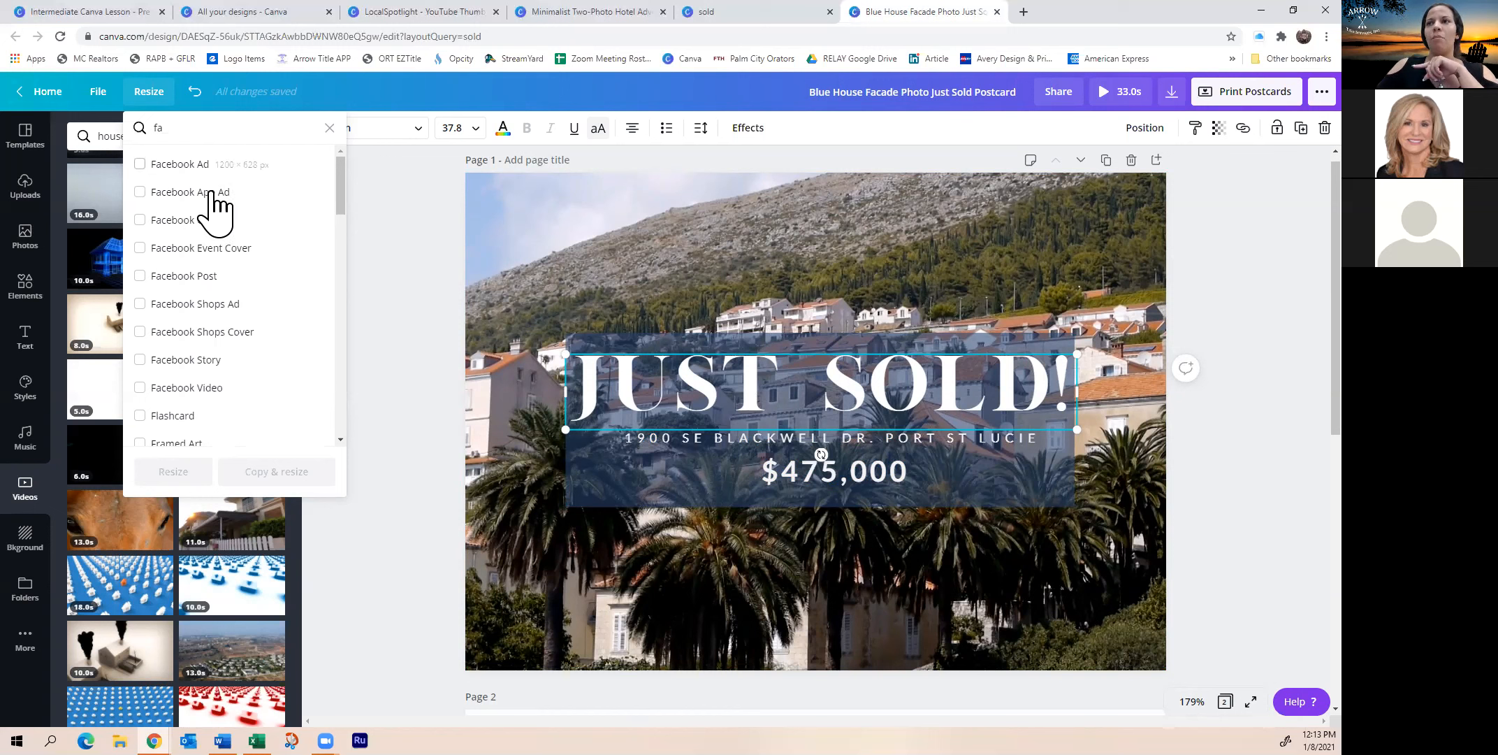
{"action": "left_click", "coordinate": [183, 281]}
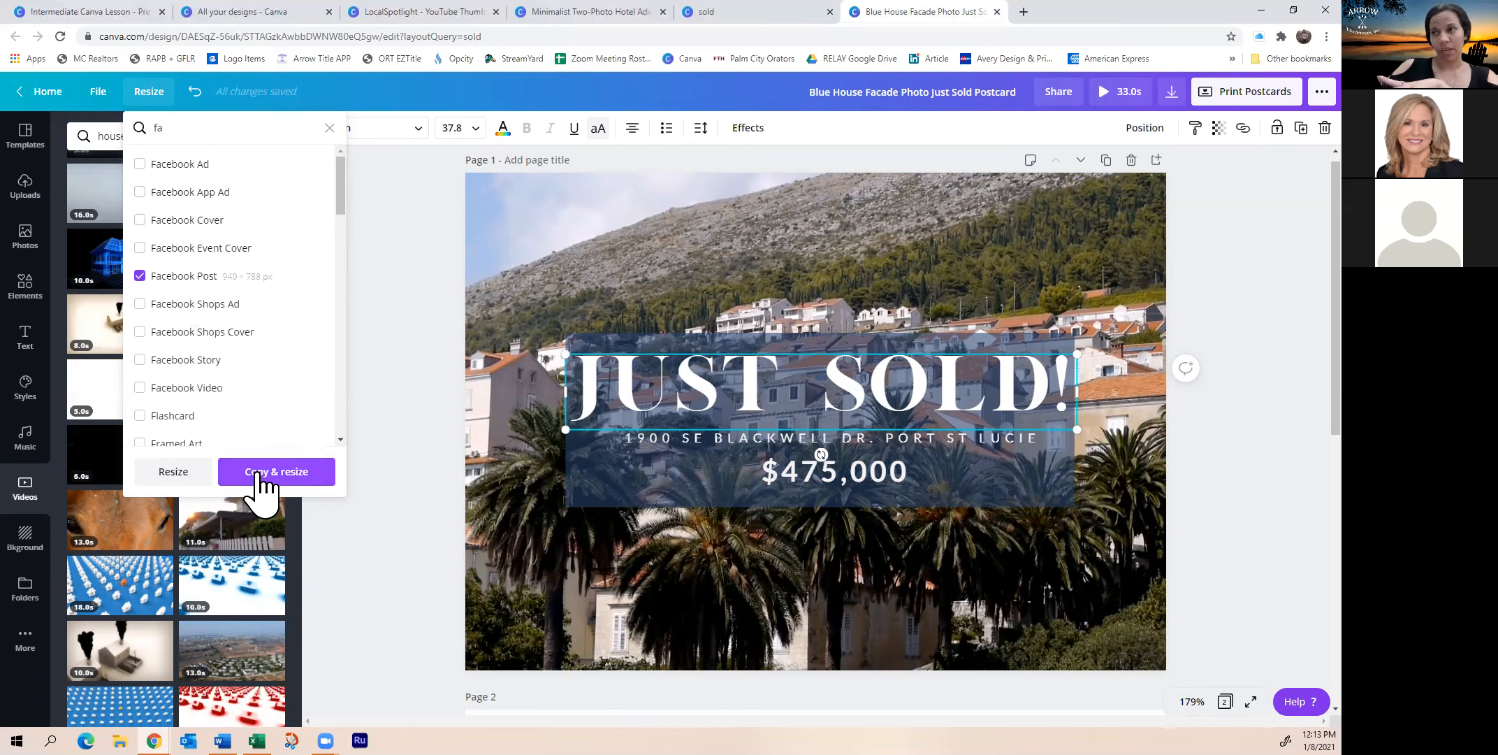
{"action": "left_click", "coordinate": [174, 472]}
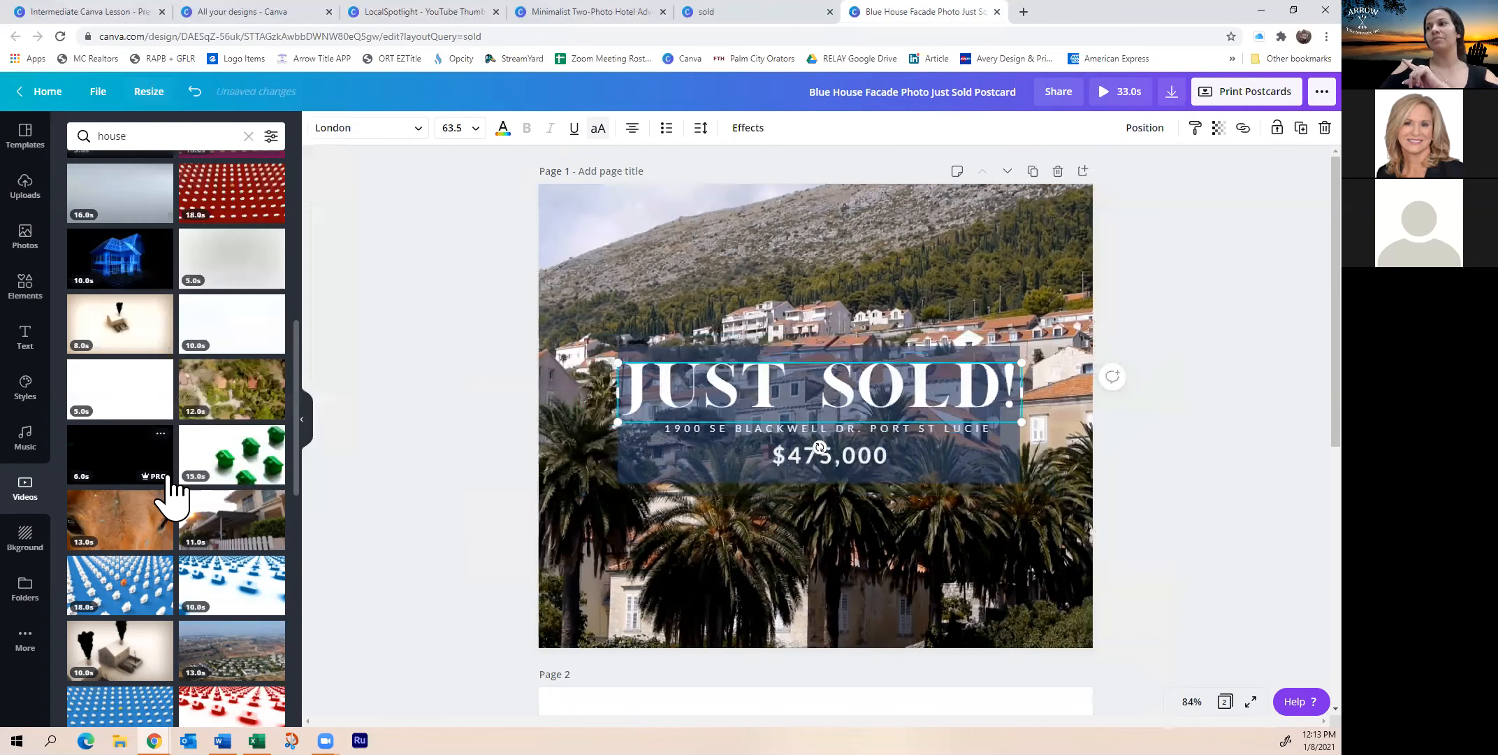
Reframe the background video so the houses and palms fill the page, then preview it
{"action": "left_click", "coordinate": [659, 601]}
{"action": "double_click", "coordinate": [658, 597]}
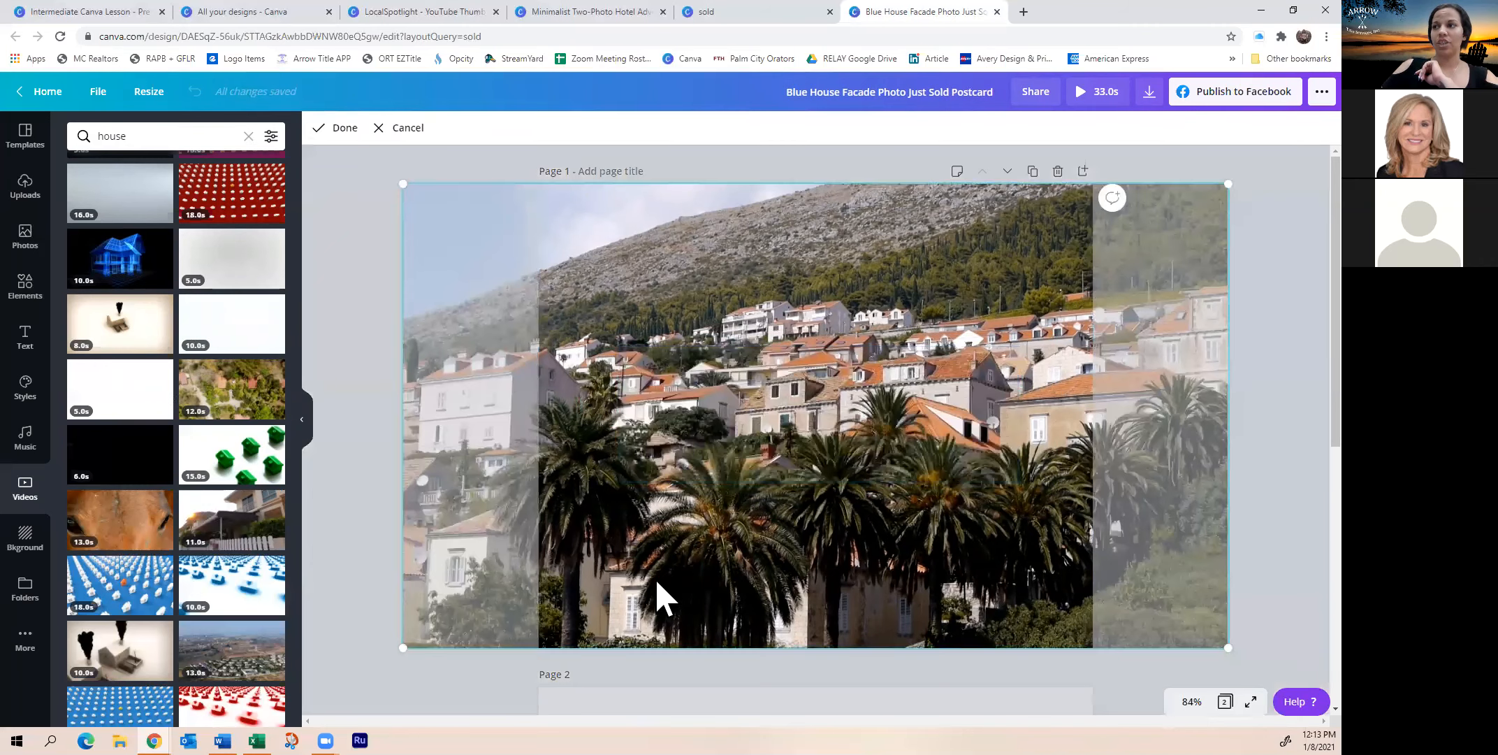
{"action": "left_click", "coordinate": [338, 666]}
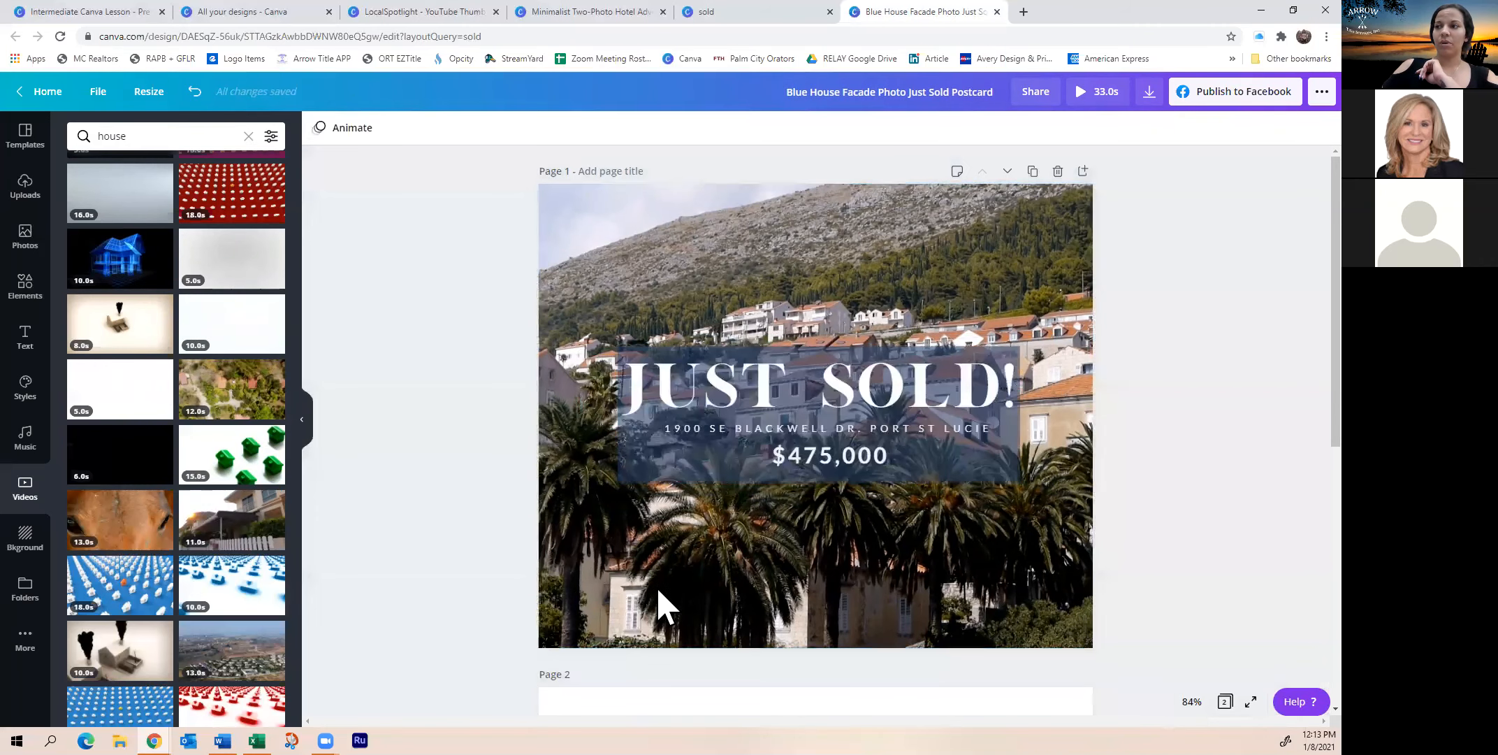
{"action": "double_click", "coordinate": [660, 605]}
{"action": "left_click_drag", "start_coordinate": [661, 594], "coordinate": [807, 587]}
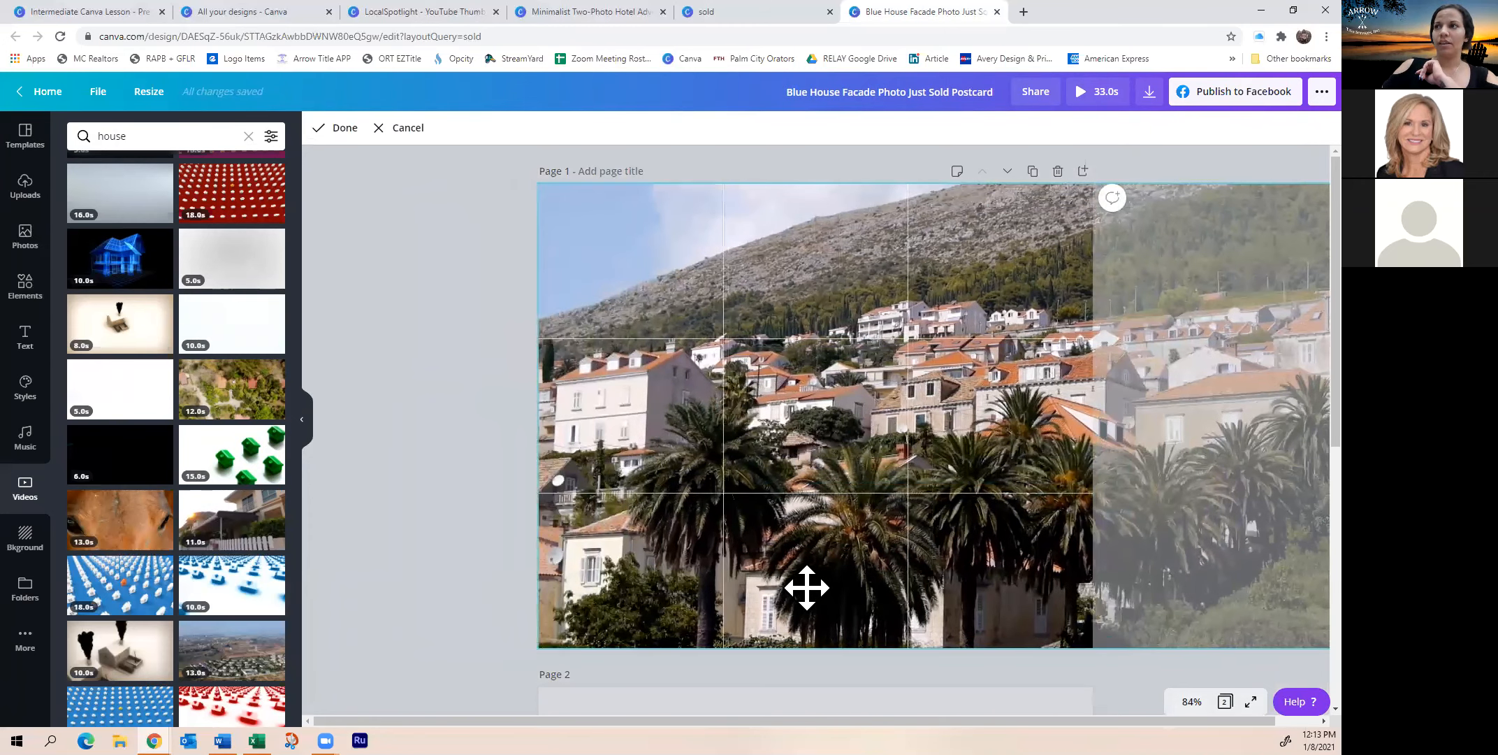
{"action": "left_click", "coordinate": [436, 576]}
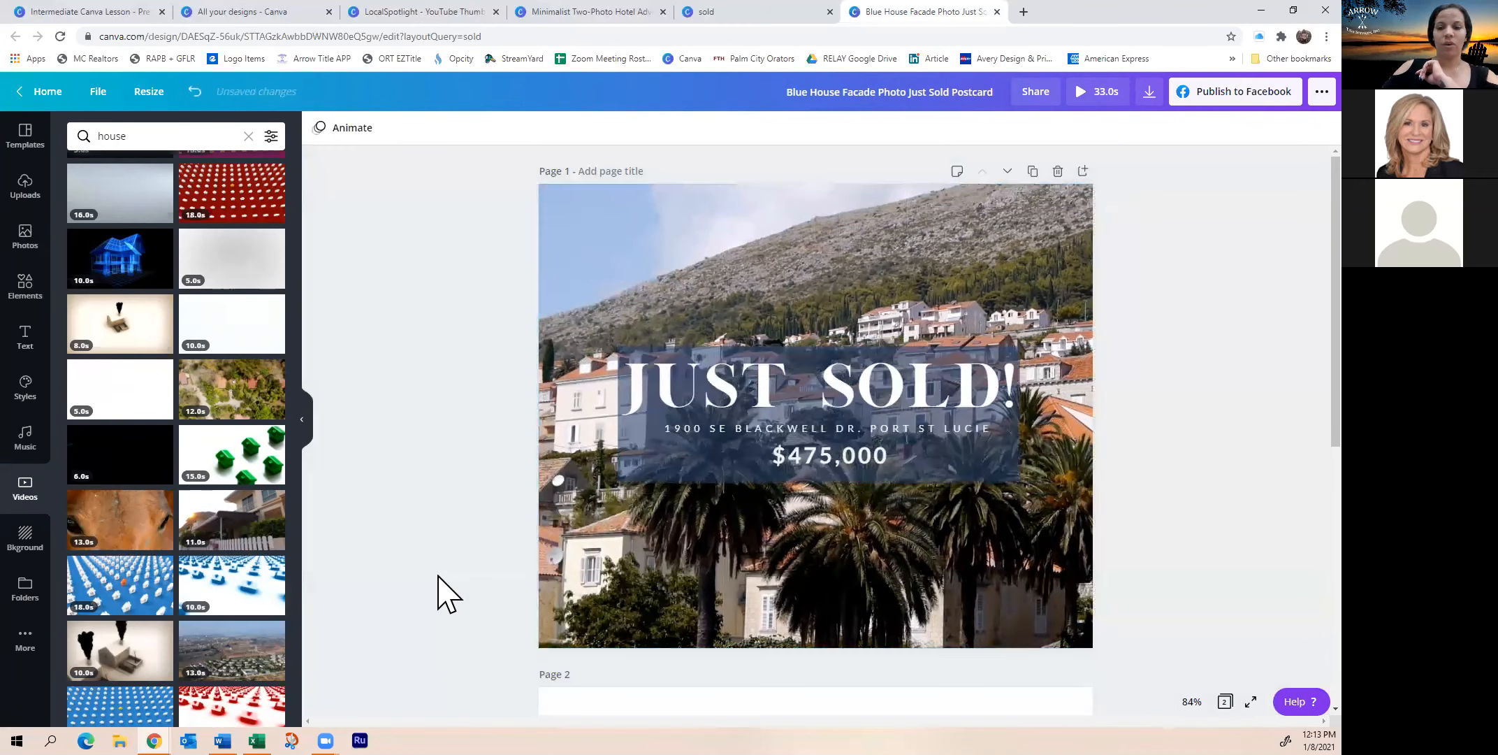
{"action": "left_click", "coordinate": [822, 545]}
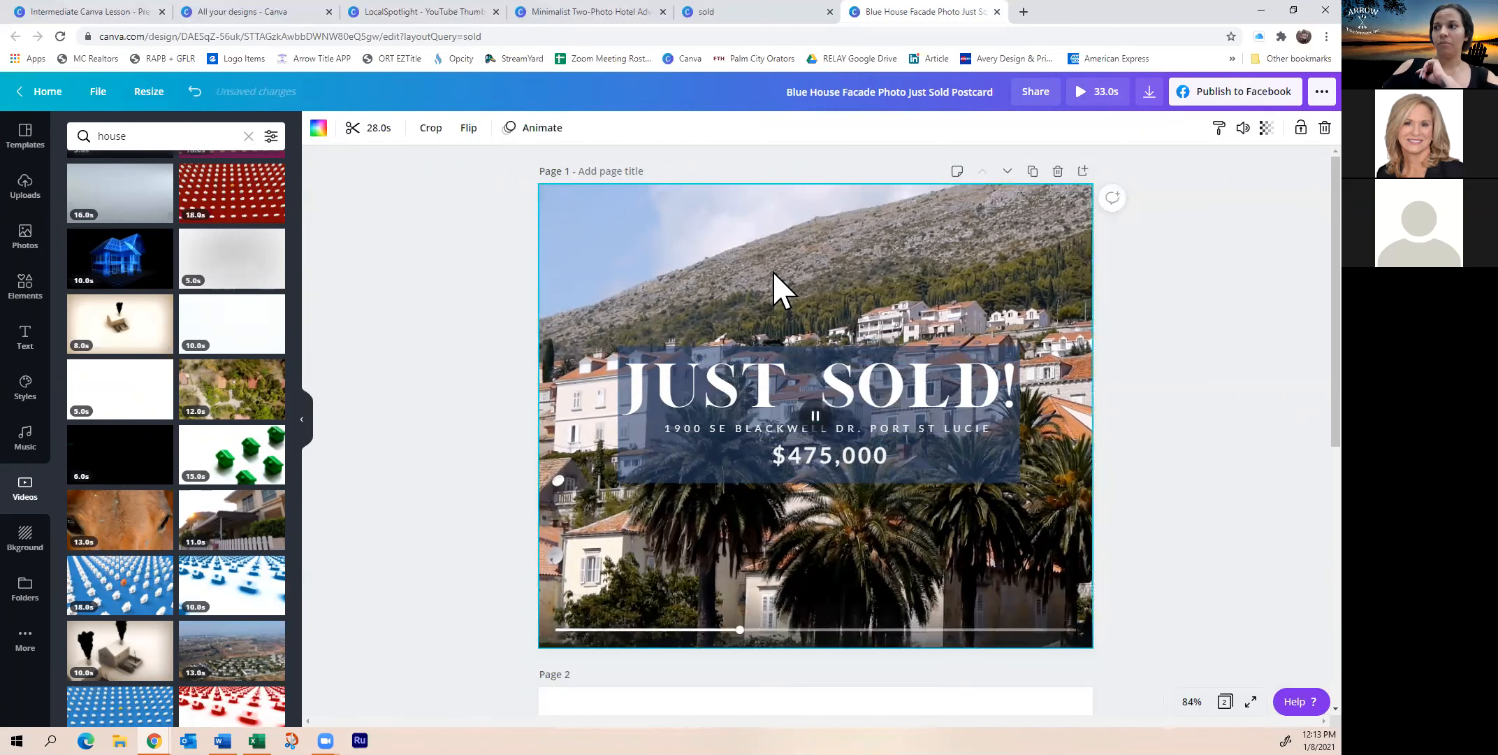